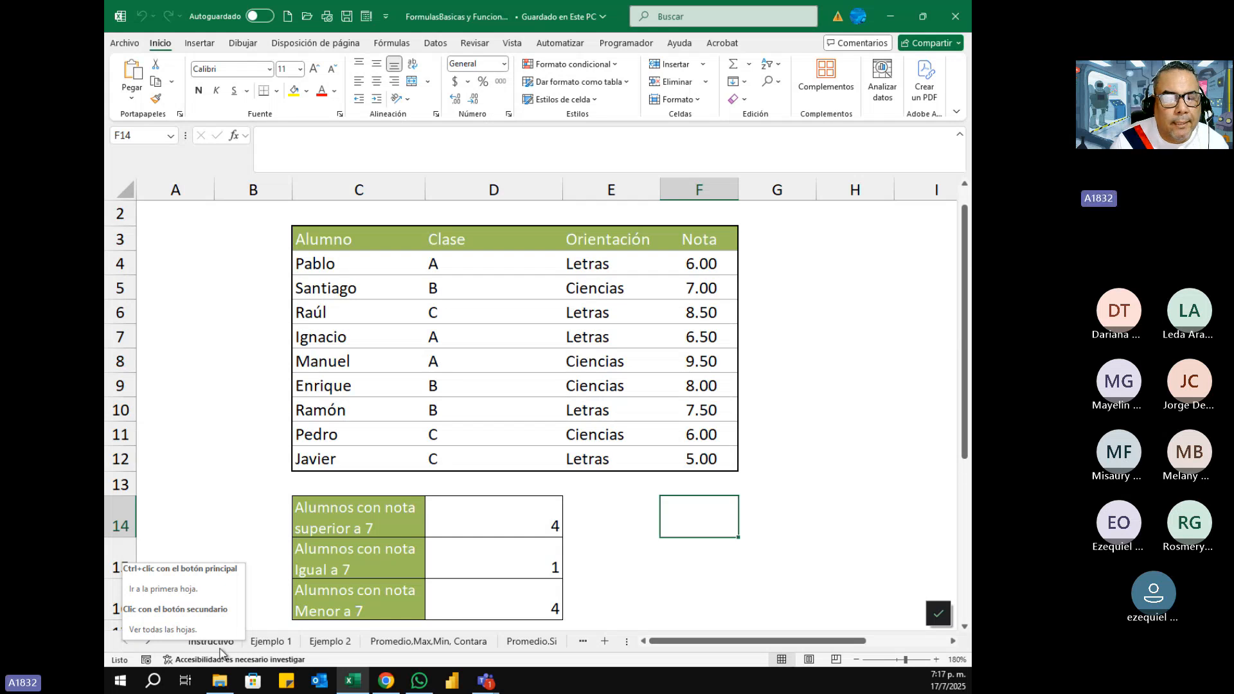
- Review the Instructivo sheet's order of operations, formula types and basic formula examples
{"action": "left_click", "coordinate": [223, 645]}
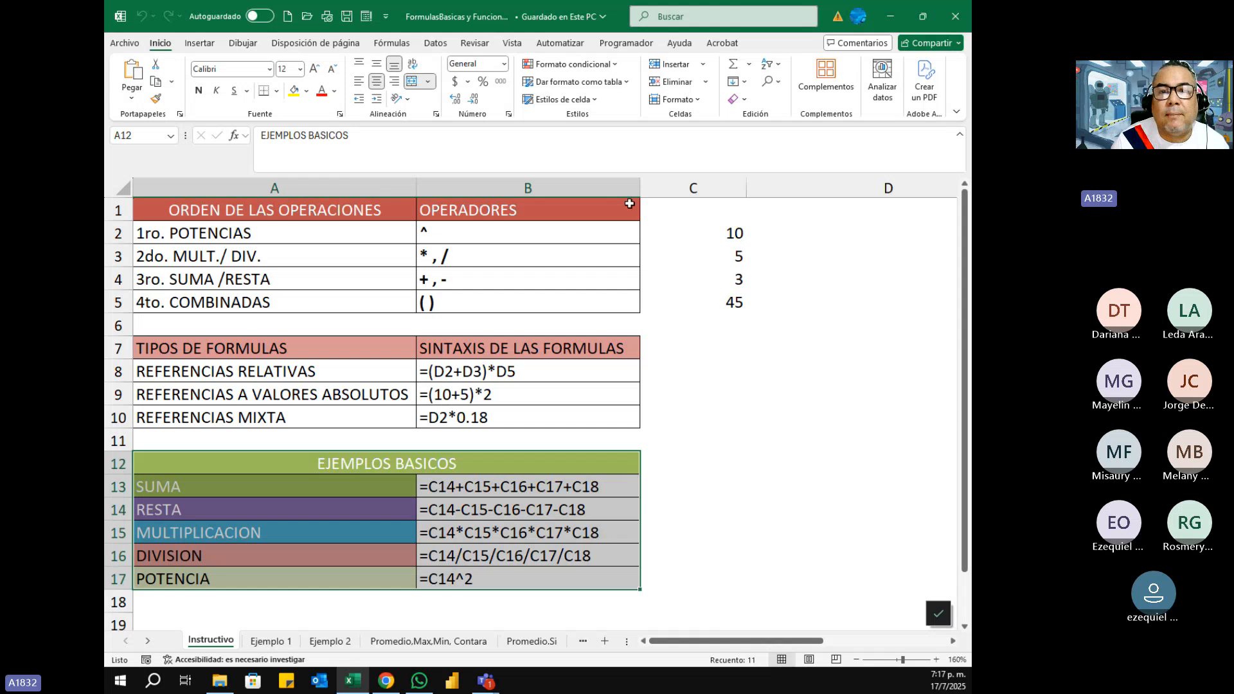
{"action": "left_click", "coordinate": [586, 88]}
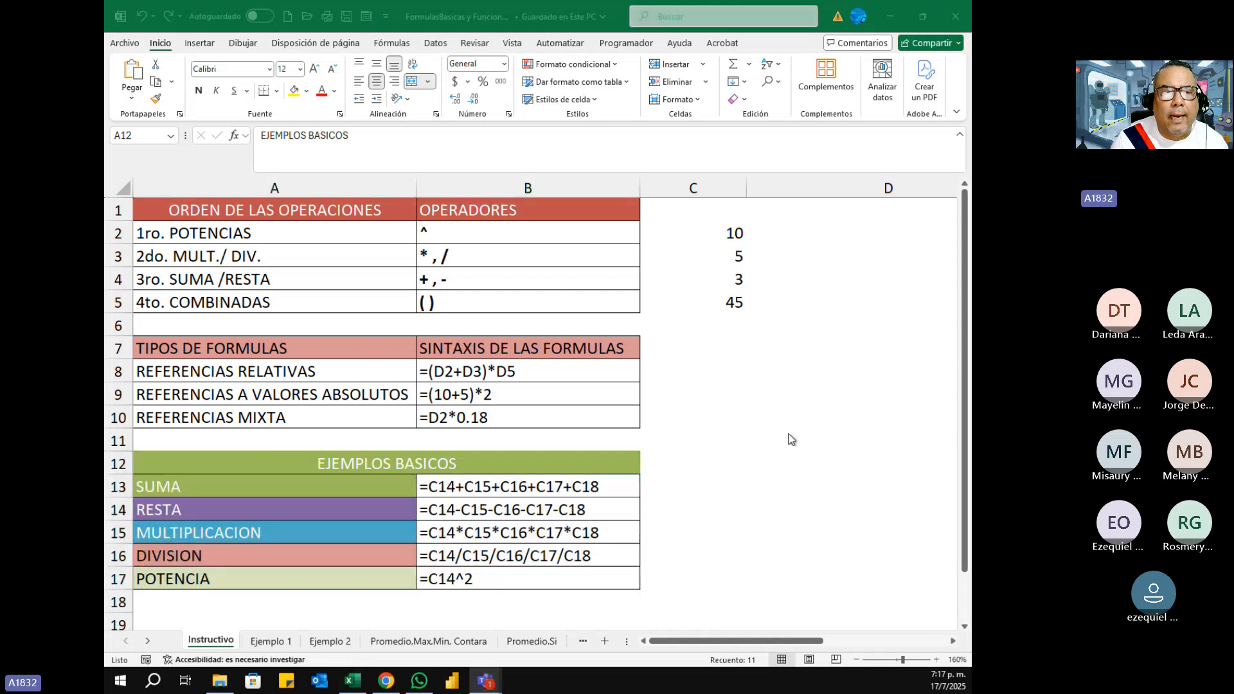
{"action": "left_click", "coordinate": [787, 431]}
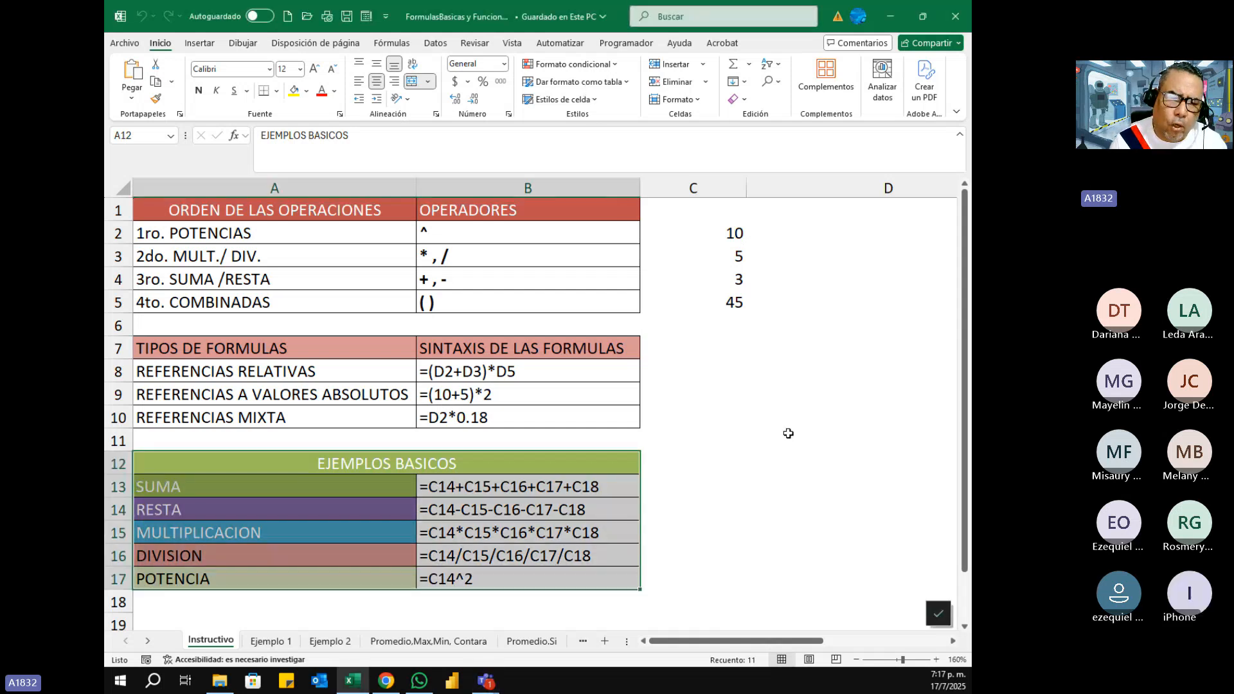
{"action": "left_click", "coordinate": [779, 431]}
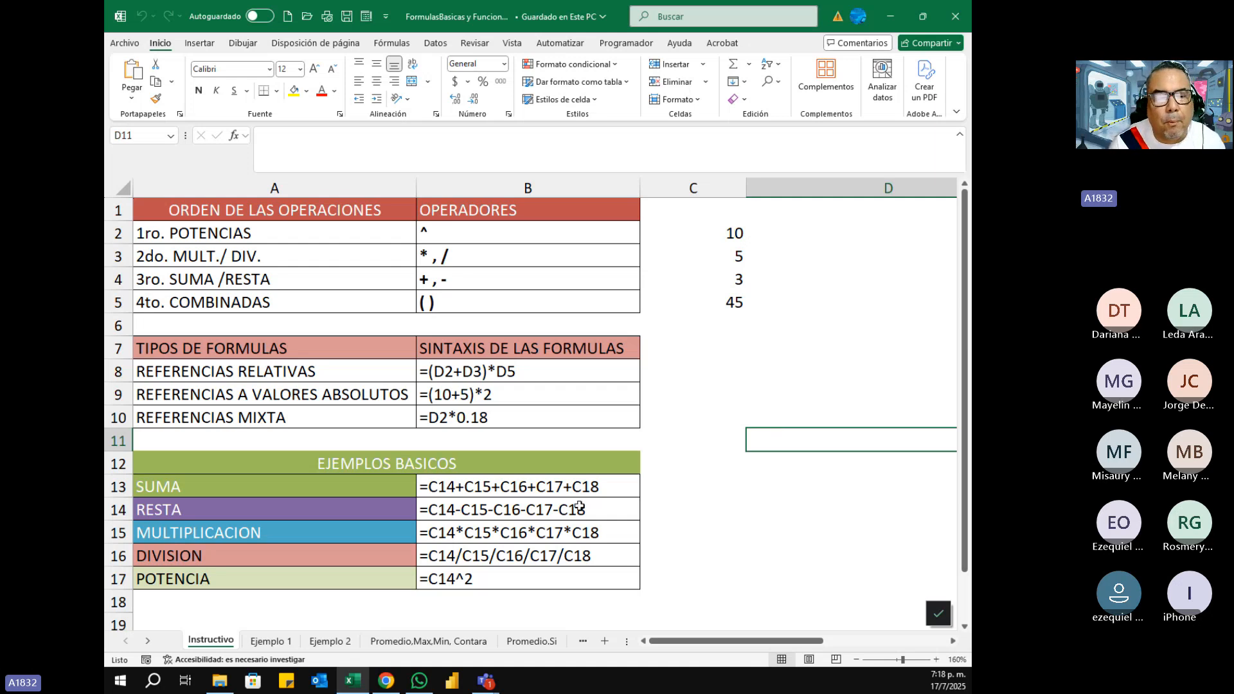
- Review the article tax example on the Ejemplo 1 sheet and the basic functions list on Ejemplo 2
{"action": "left_click", "coordinate": [283, 641]}
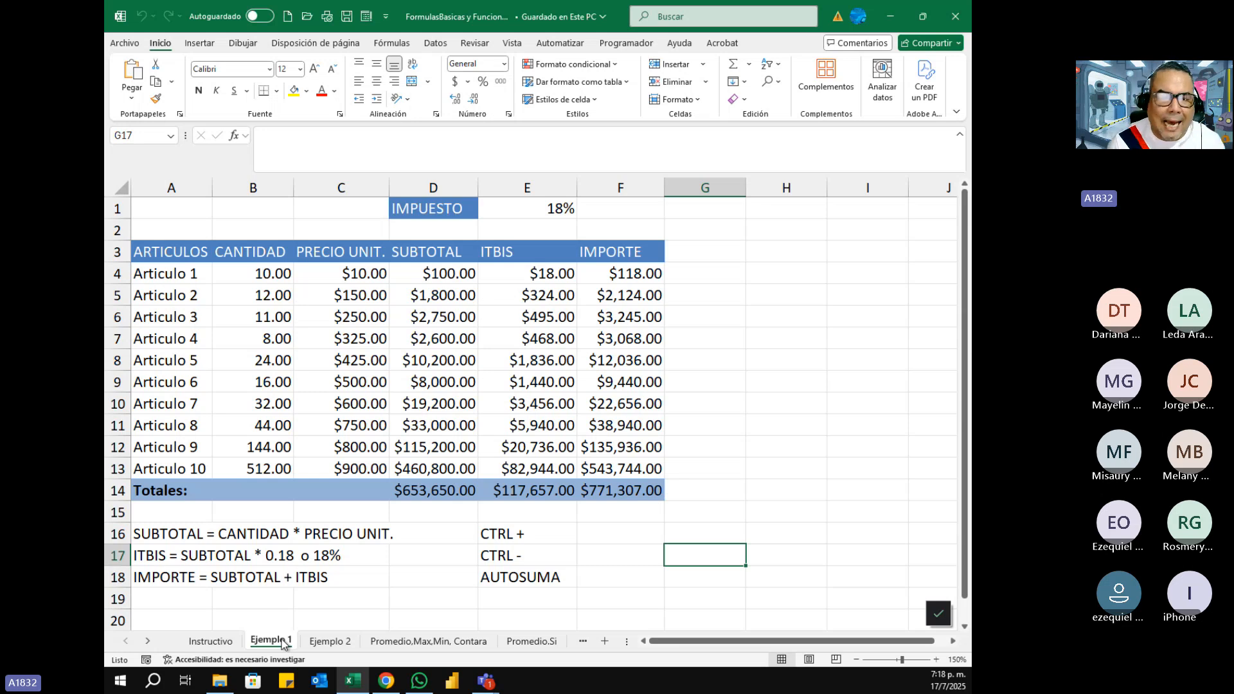
{"action": "left_click", "coordinate": [330, 642]}
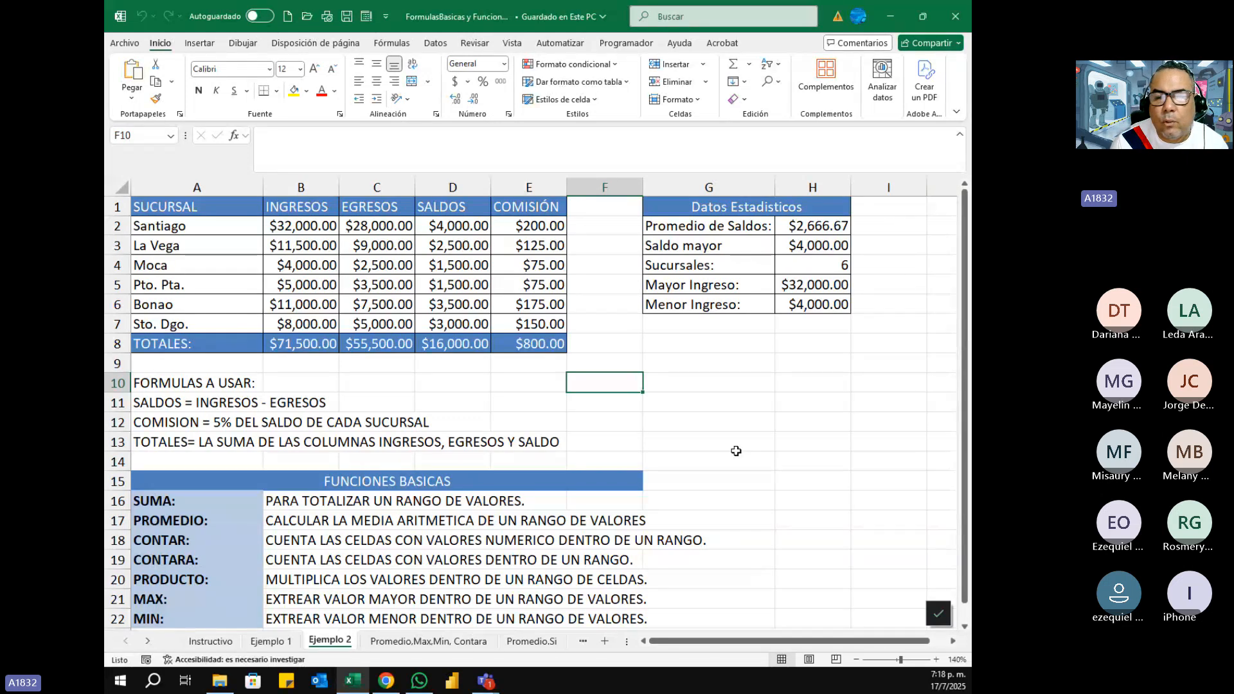
{"action": "scroll", "coordinate": [964, 397], "scroll_direction": "down", "scroll_amount": 1}
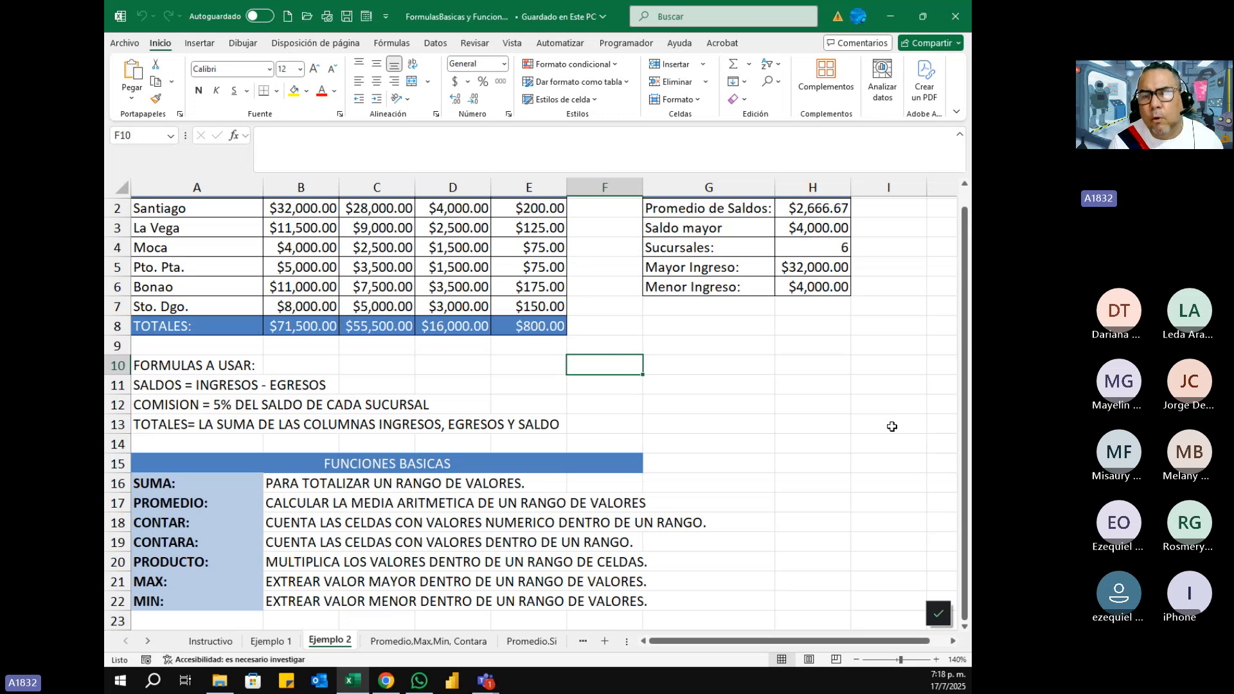
{"action": "scroll", "coordinate": [963, 270], "scroll_direction": "up", "scroll_amount": 1}
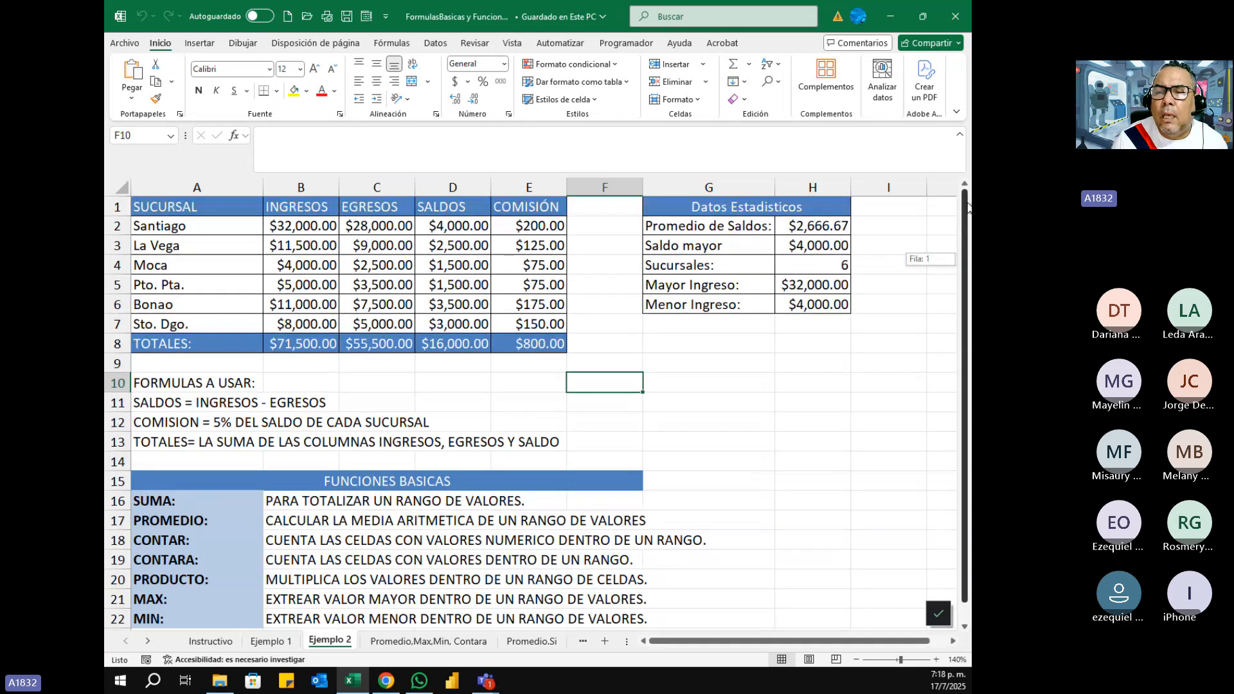
- Highlight the branch table A1:E8 and the Datos Estadísticos block G1:H6 on the Ejemplo 2 sheet for review
{"action": "left_click_drag", "start_coordinate": [730, 207], "coordinate": [815, 307]}
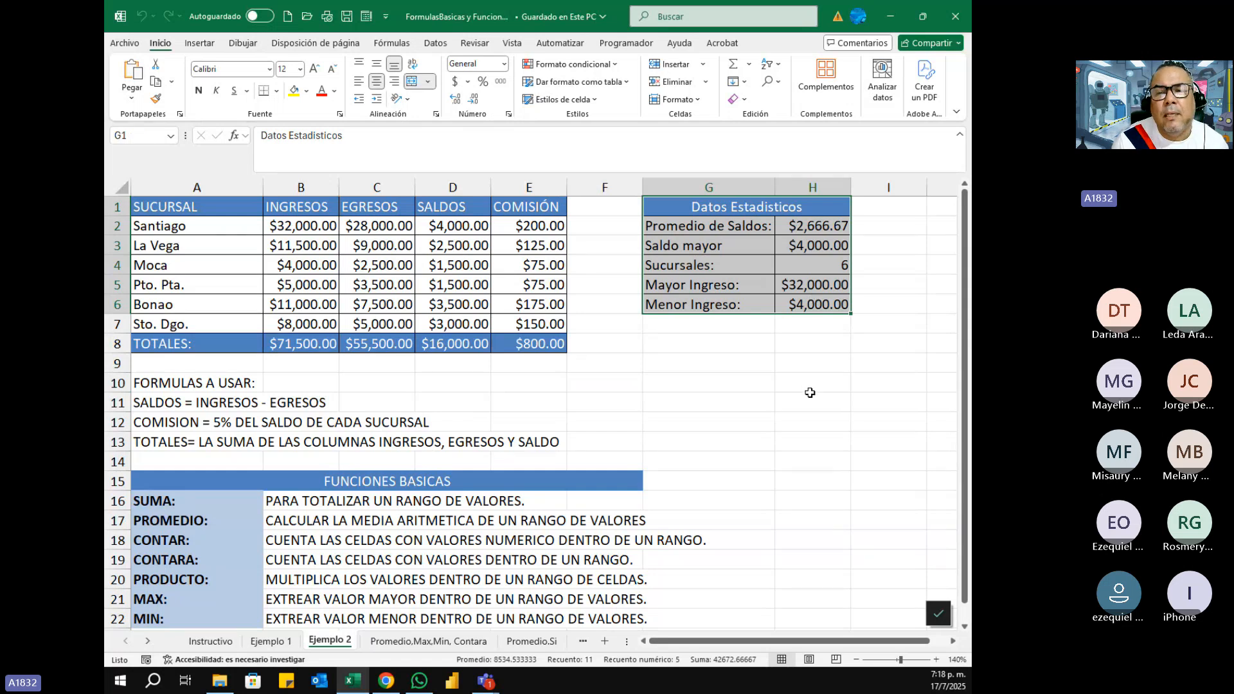
{"action": "left_click_drag", "start_coordinate": [169, 207], "coordinate": [537, 360]}
{"action": "left_click", "coordinate": [537, 360]}
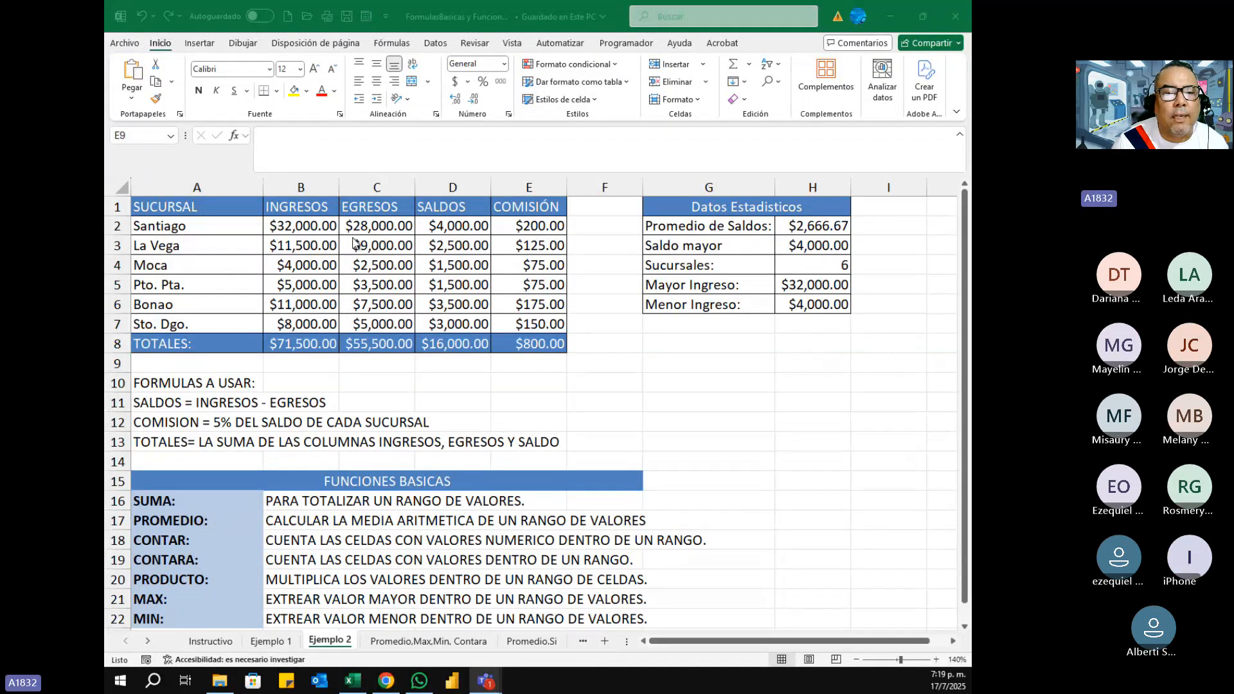
{"action": "left_click", "coordinate": [192, 206]}
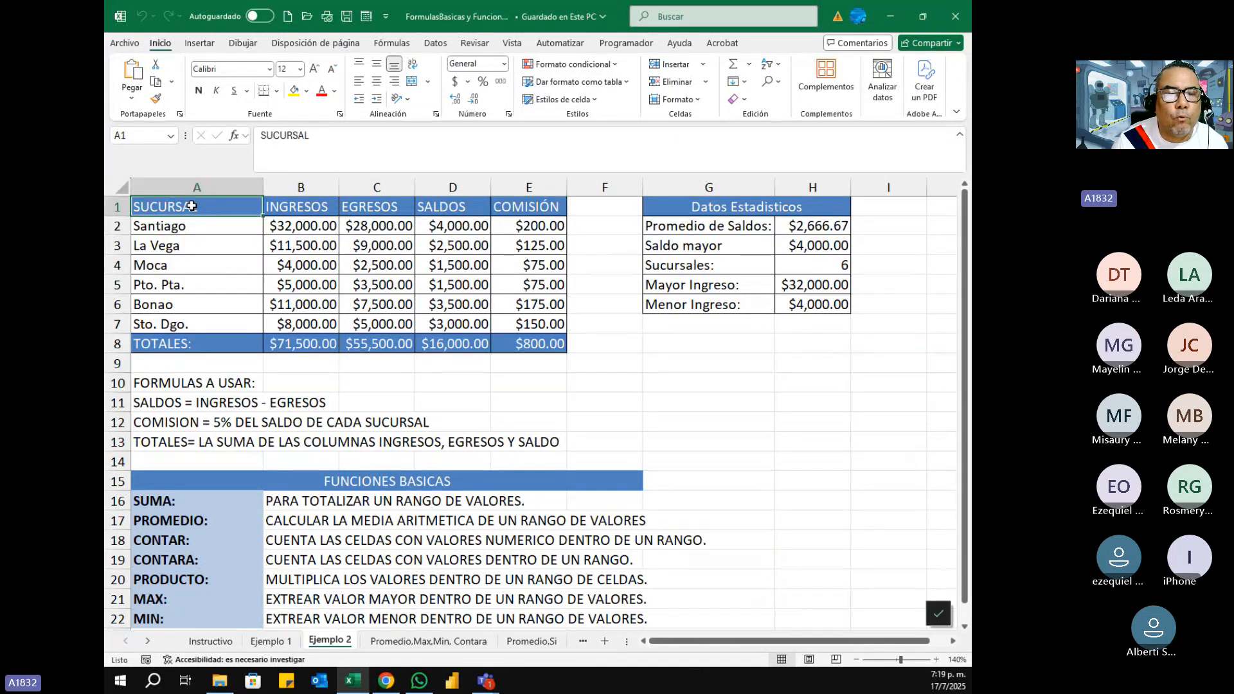
{"action": "left_click_drag", "start_coordinate": [192, 206], "coordinate": [549, 343]}
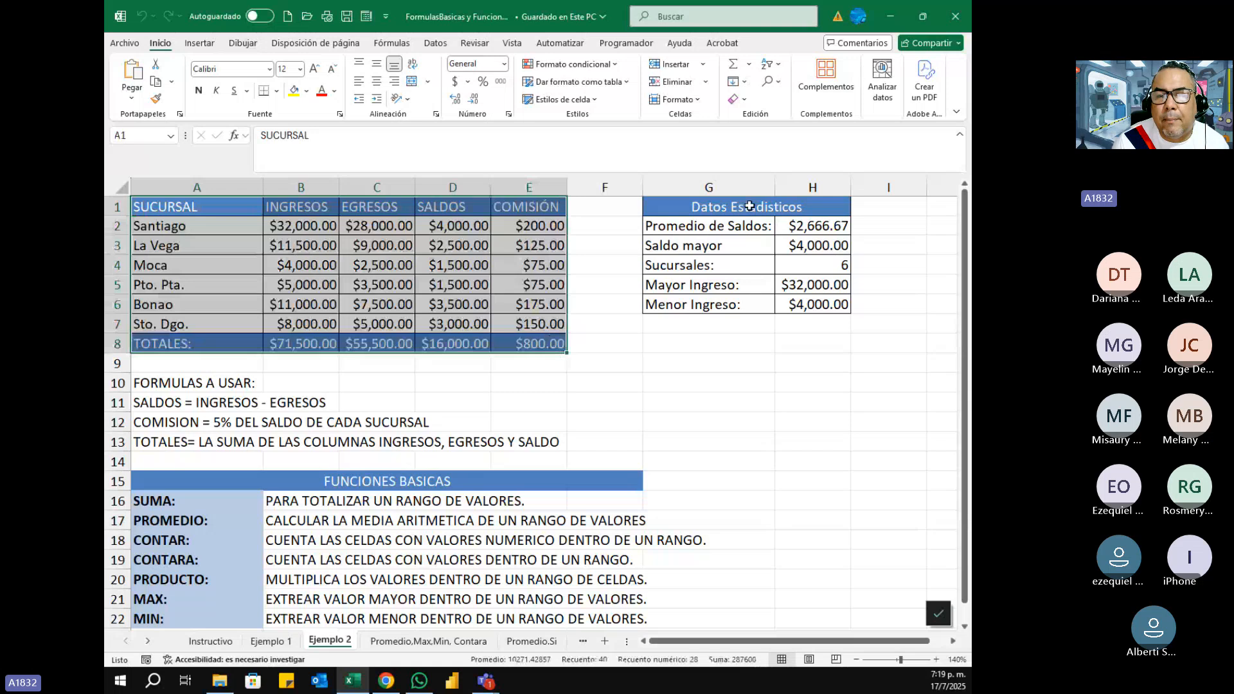
{"action": "left_click_drag", "start_coordinate": [751, 208], "coordinate": [749, 305]}
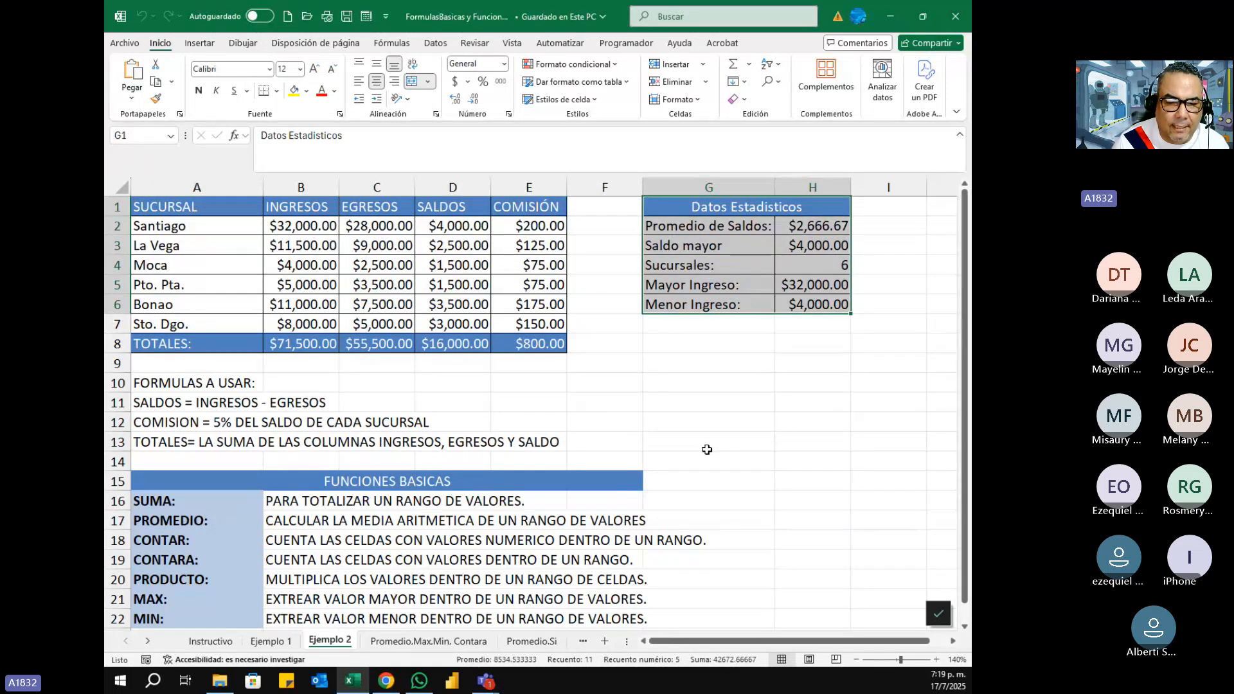
- Review the examples on the Promedio,Max,Min, Contara, Promedio.Si and Promedio.Si.Conjunto sheets
{"action": "left_click", "coordinate": [427, 641]}
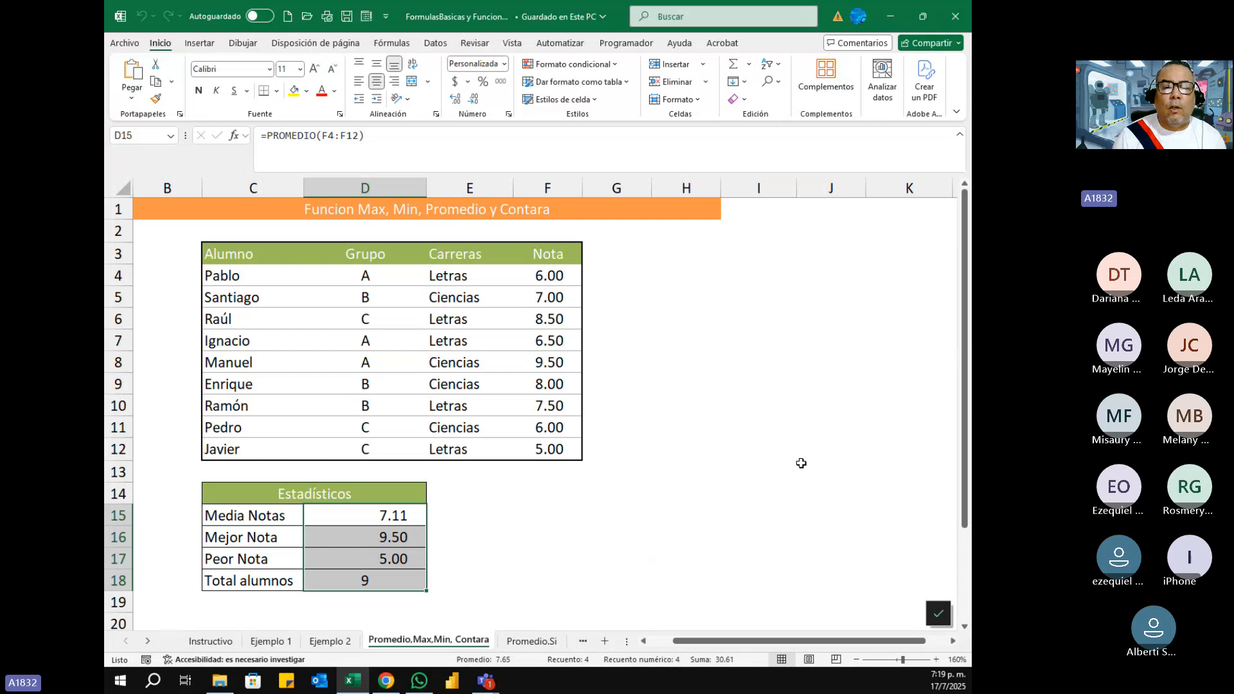
{"action": "left_click", "coordinate": [631, 495]}
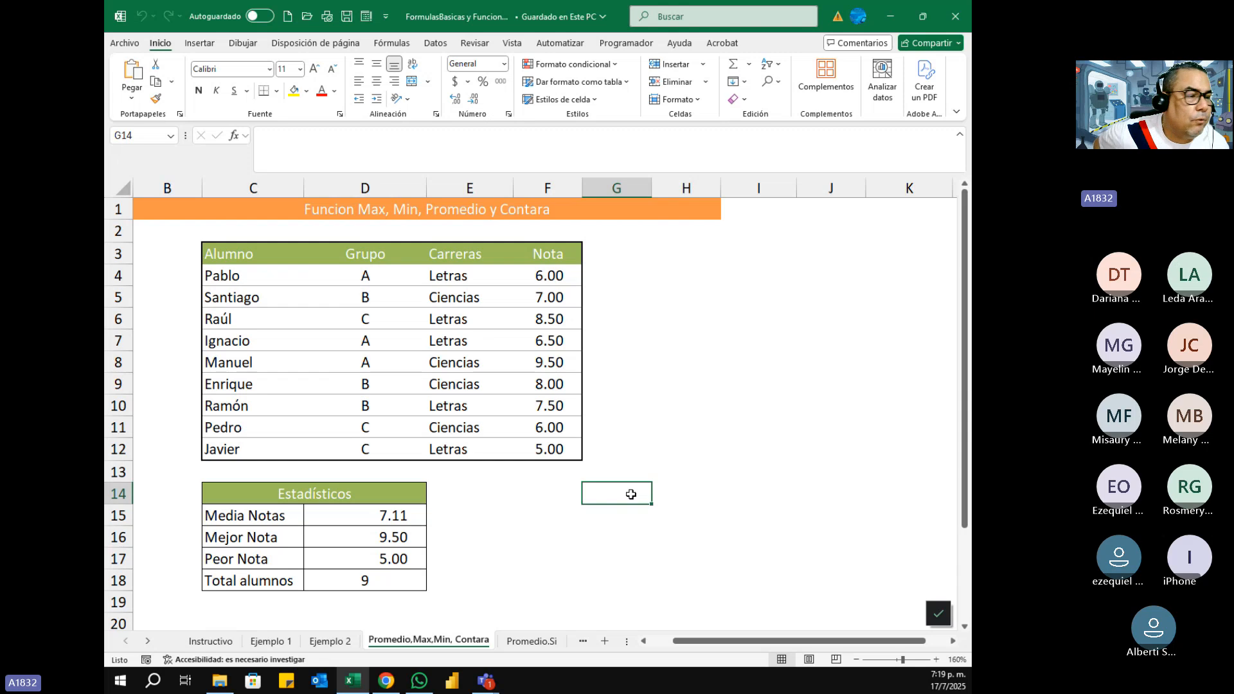
{"action": "left_click", "coordinate": [554, 642]}
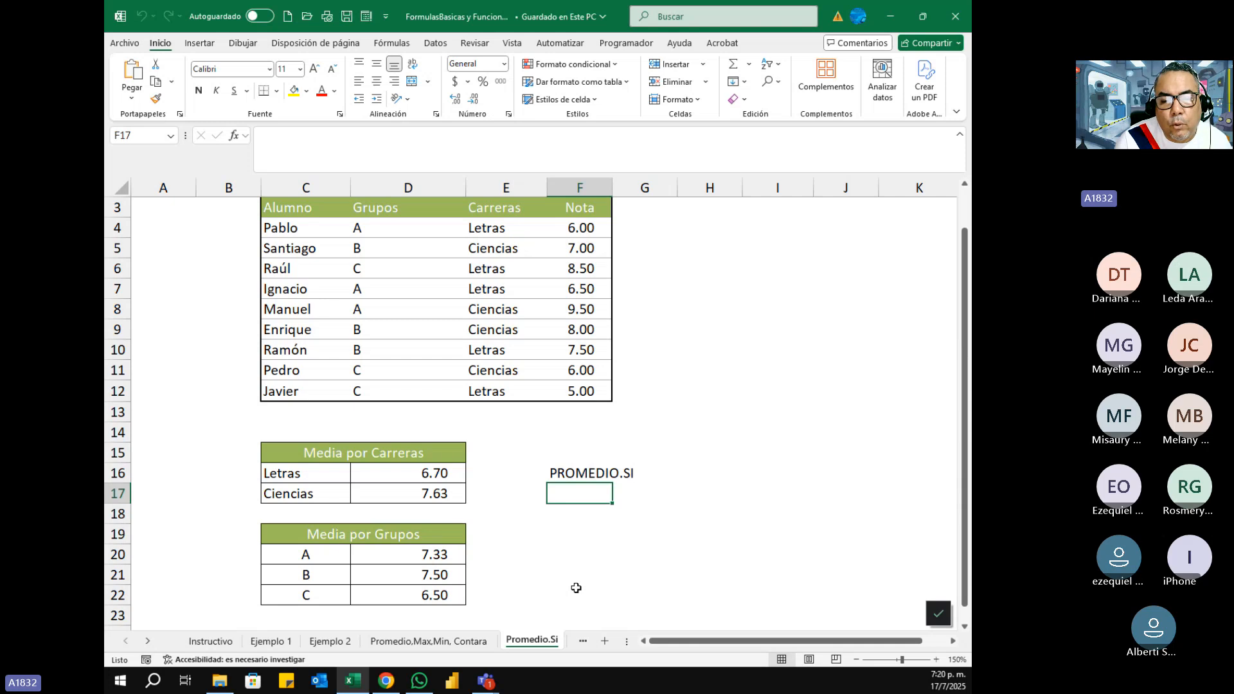
{"action": "left_click", "coordinate": [582, 642]}
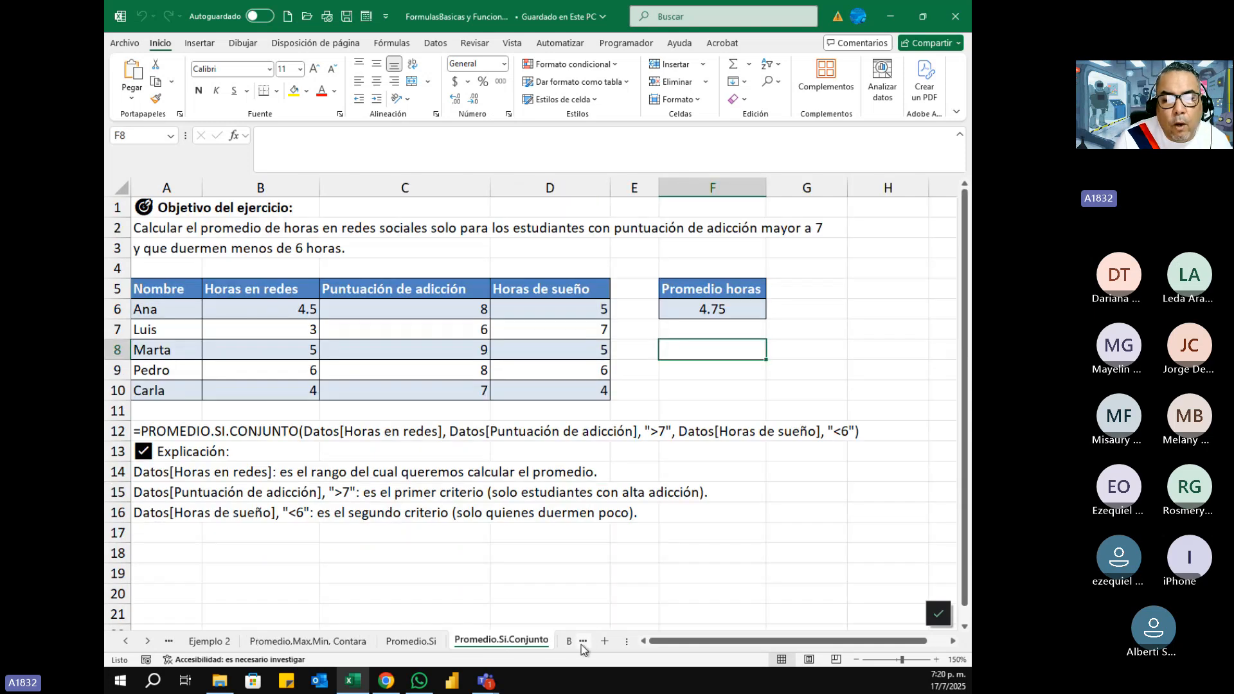
{"action": "left_click", "coordinate": [411, 641]}
{"action": "left_click", "coordinate": [498, 641]}
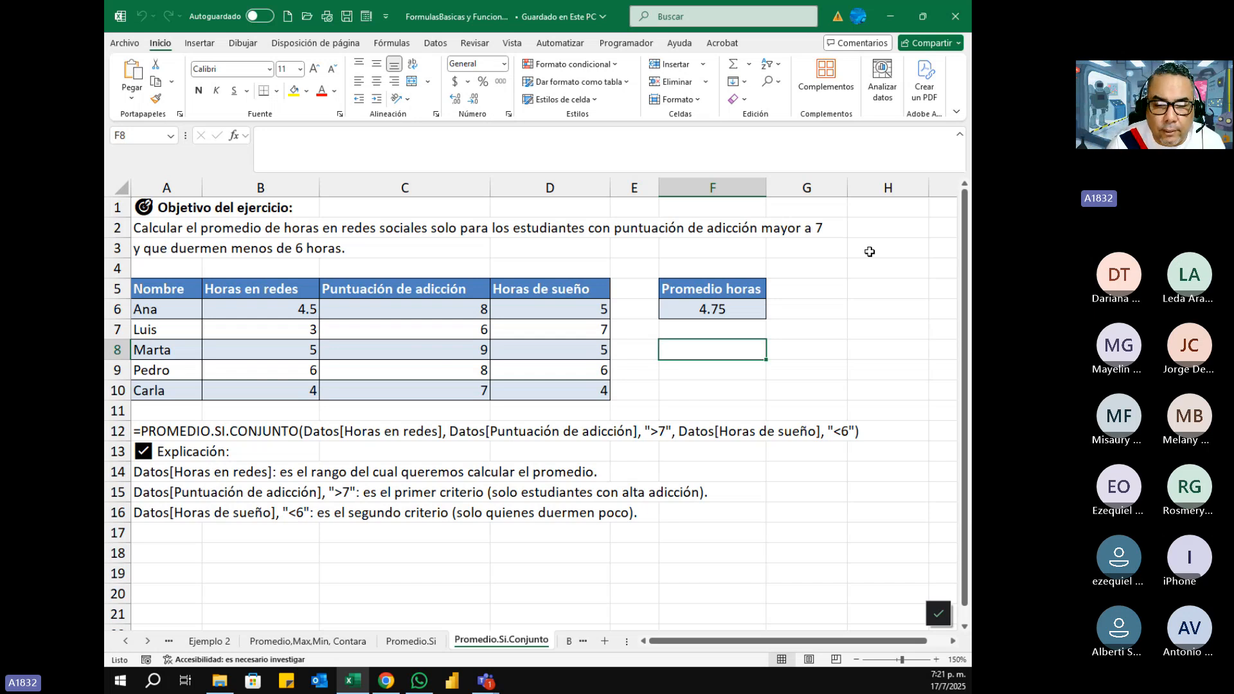
- Review the search box example on the BuscarV sheet and the grade counts on the Contar.Si sheet
{"action": "left_click", "coordinate": [569, 642]}
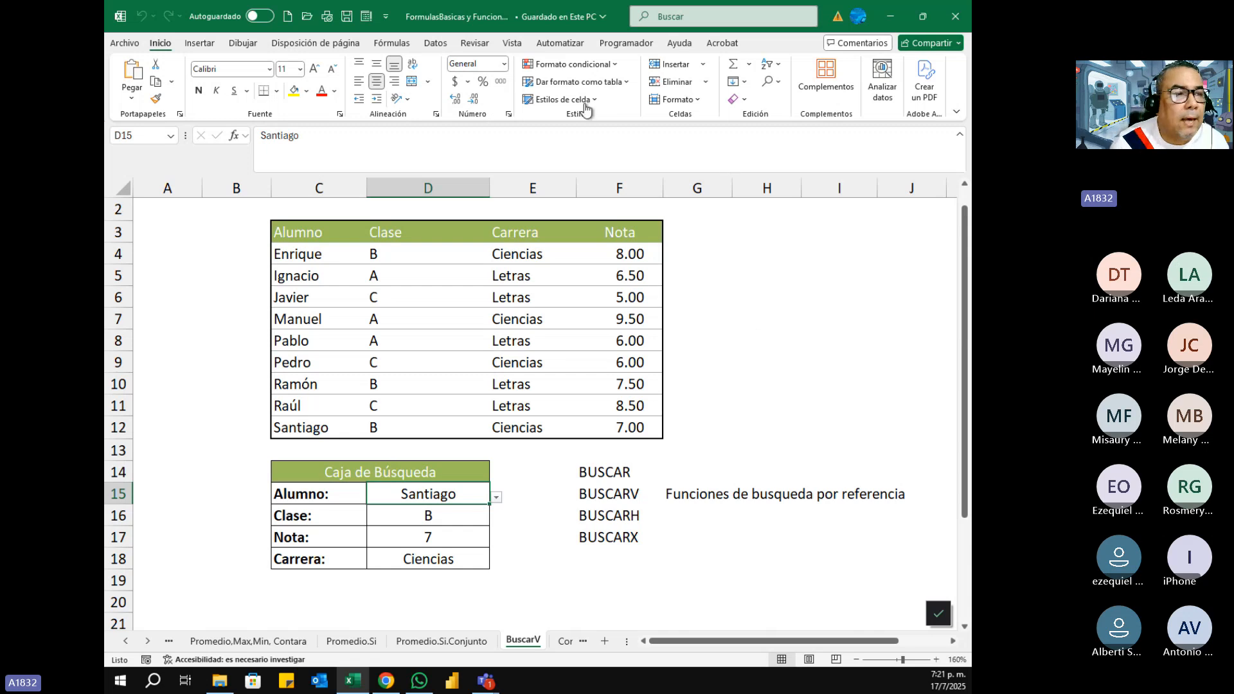
{"action": "left_click", "coordinate": [586, 110]}
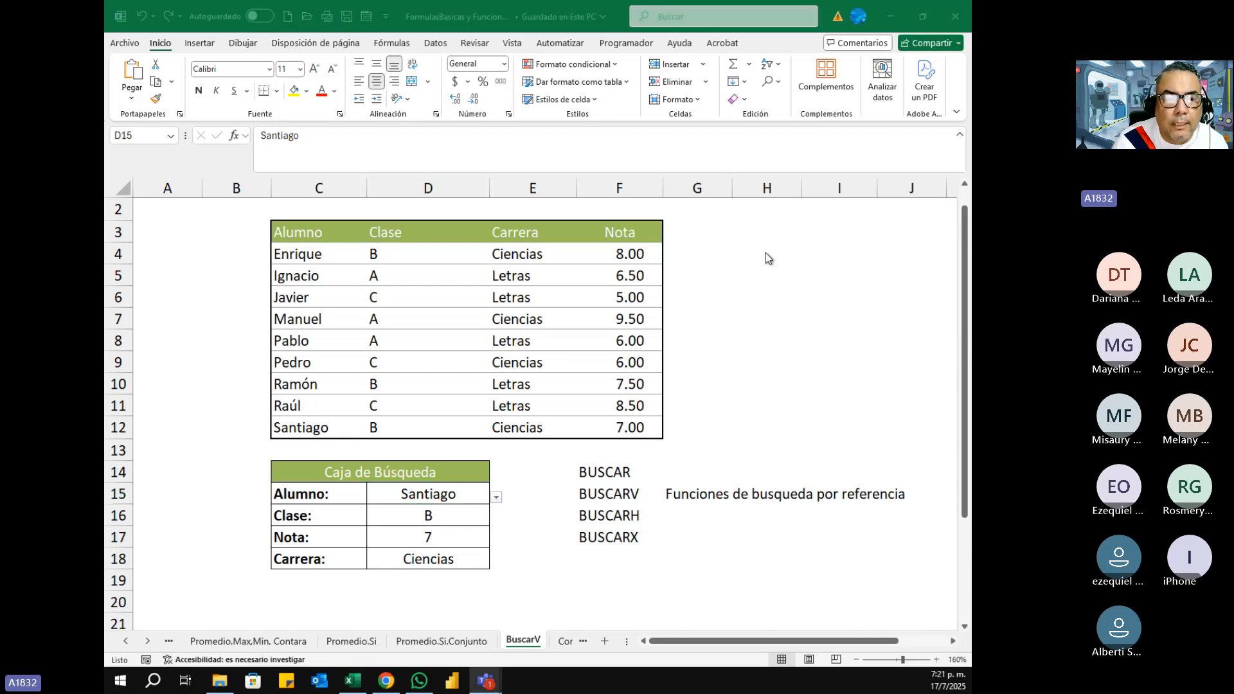
{"action": "left_click", "coordinate": [765, 252]}
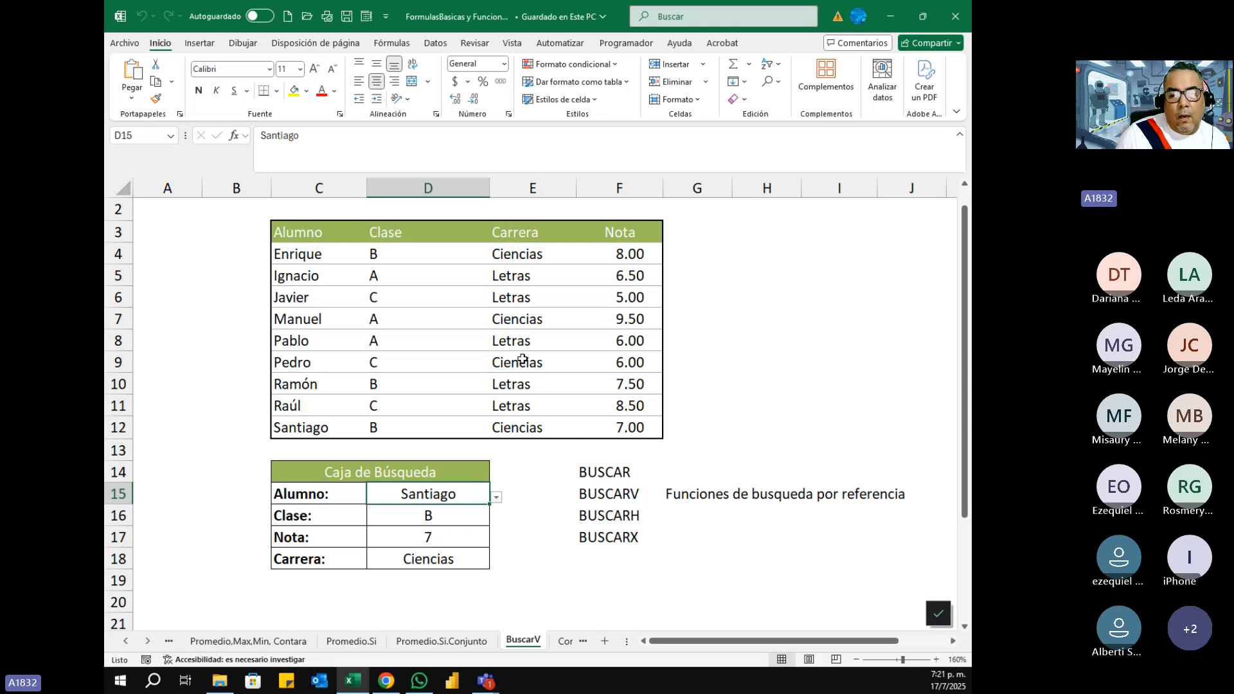
{"action": "left_click", "coordinate": [563, 643]}
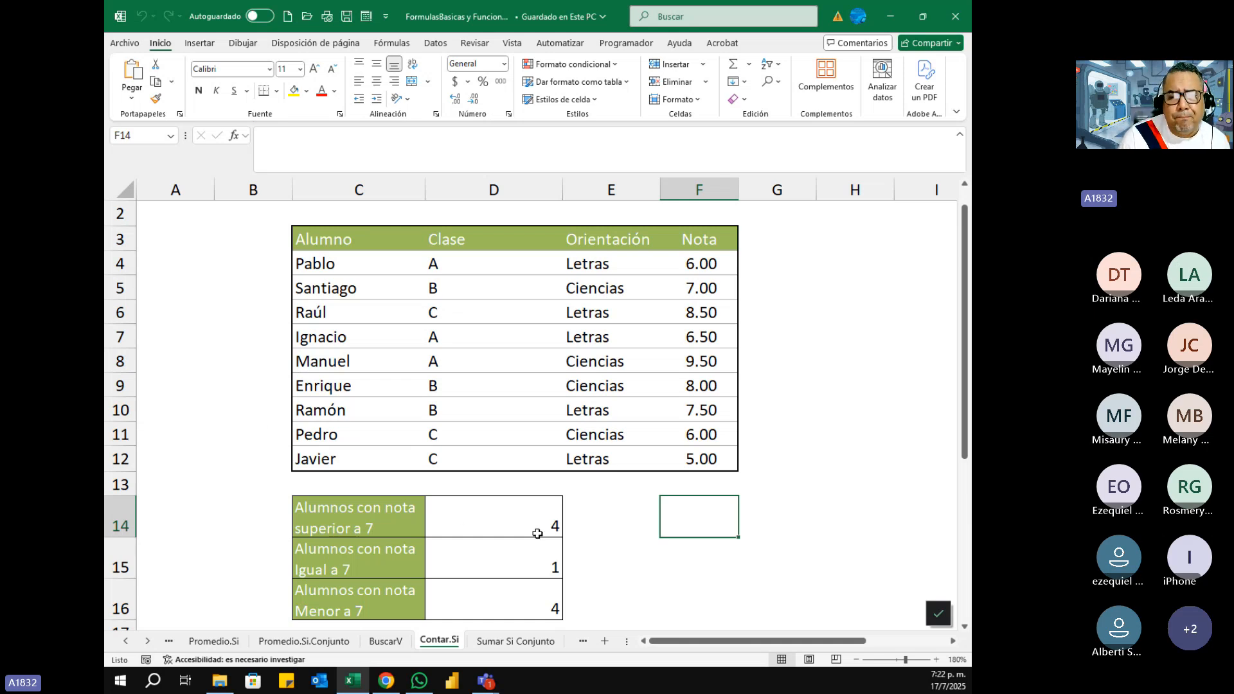
- On the Sumar Si Conjunto sheet, highlight the sales table A2:C18 and the query block E2:G3, enlarging the view to 150%
{"action": "left_click", "coordinate": [519, 644]}
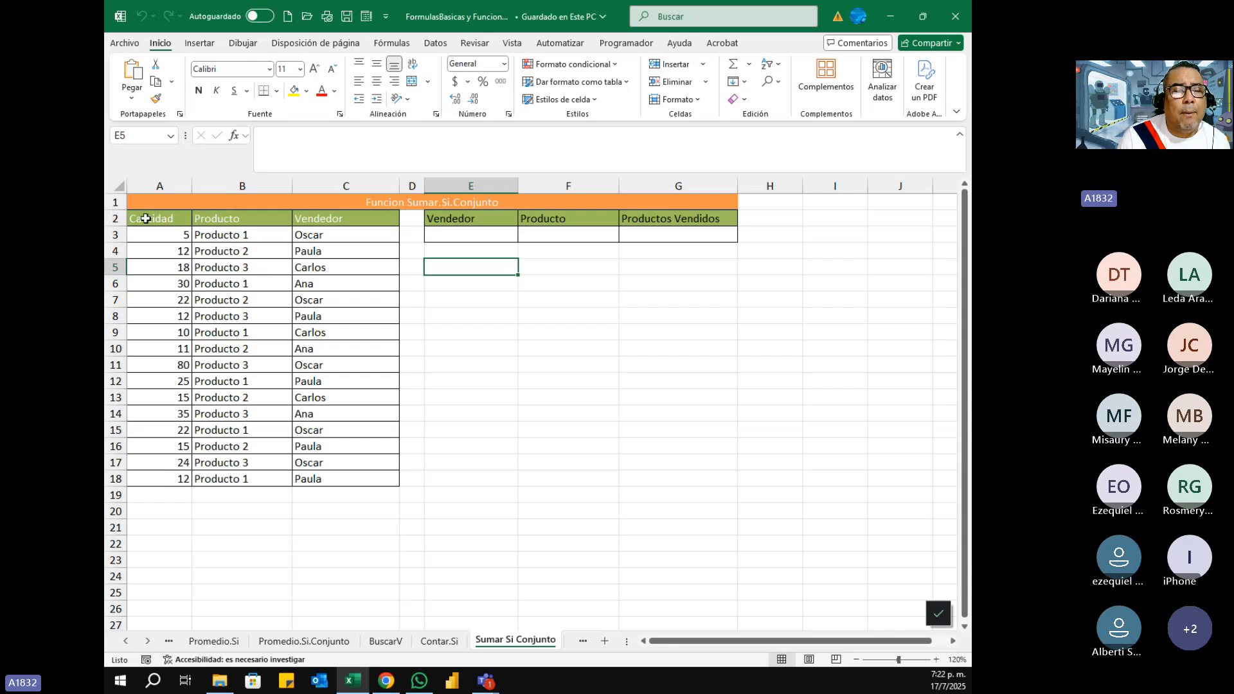
{"action": "left_click_drag", "start_coordinate": [145, 218], "coordinate": [360, 478]}
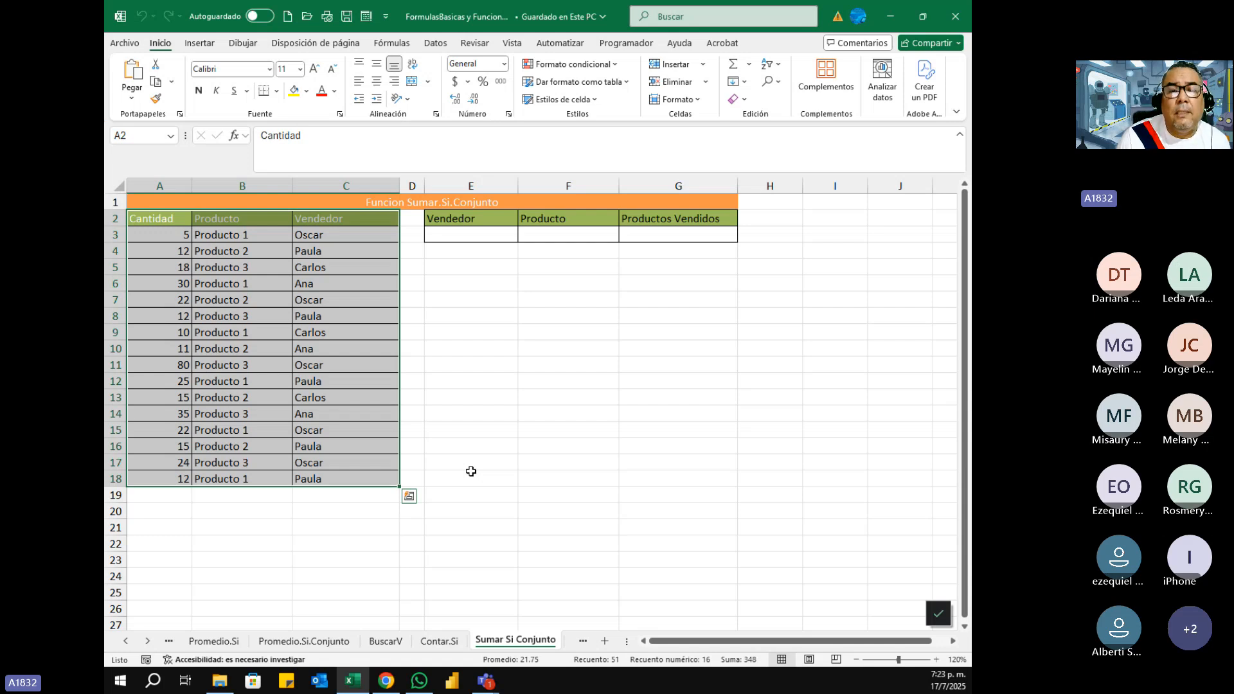
{"action": "left_click_drag", "start_coordinate": [473, 217], "coordinate": [691, 235]}
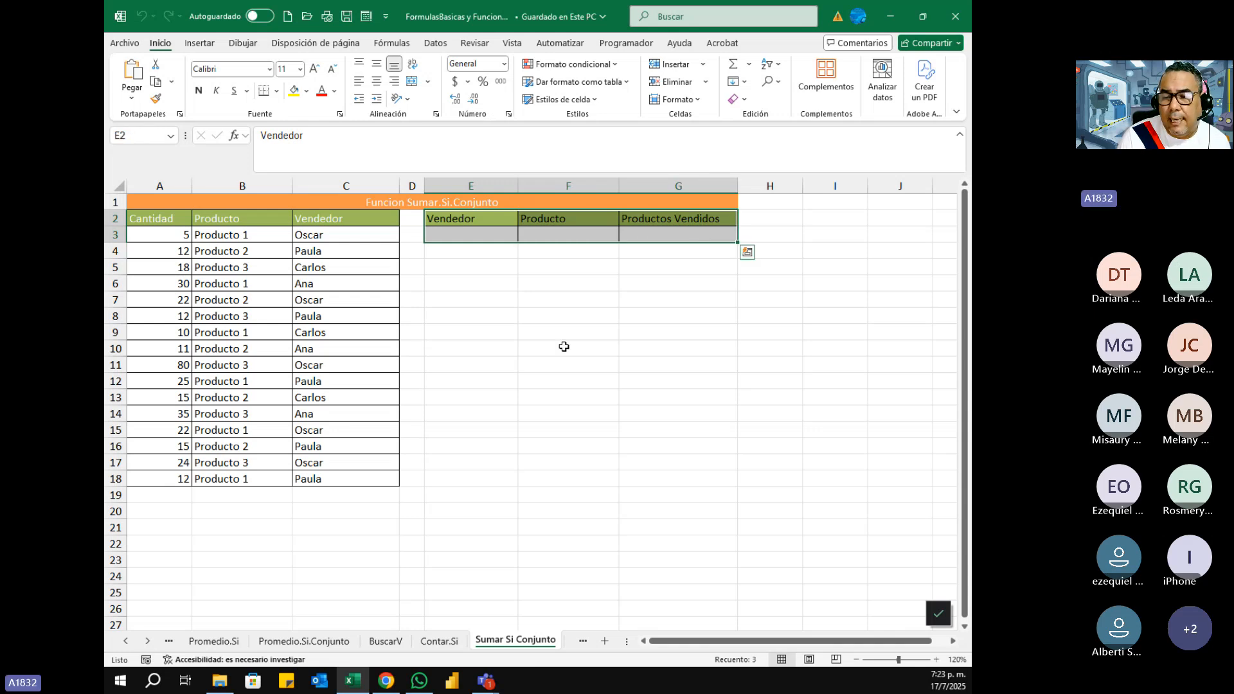
{"action": "left_click", "coordinate": [936, 659]}
{"action": "left_click", "coordinate": [936, 659]}
{"action": "left_click", "coordinate": [936, 659]}
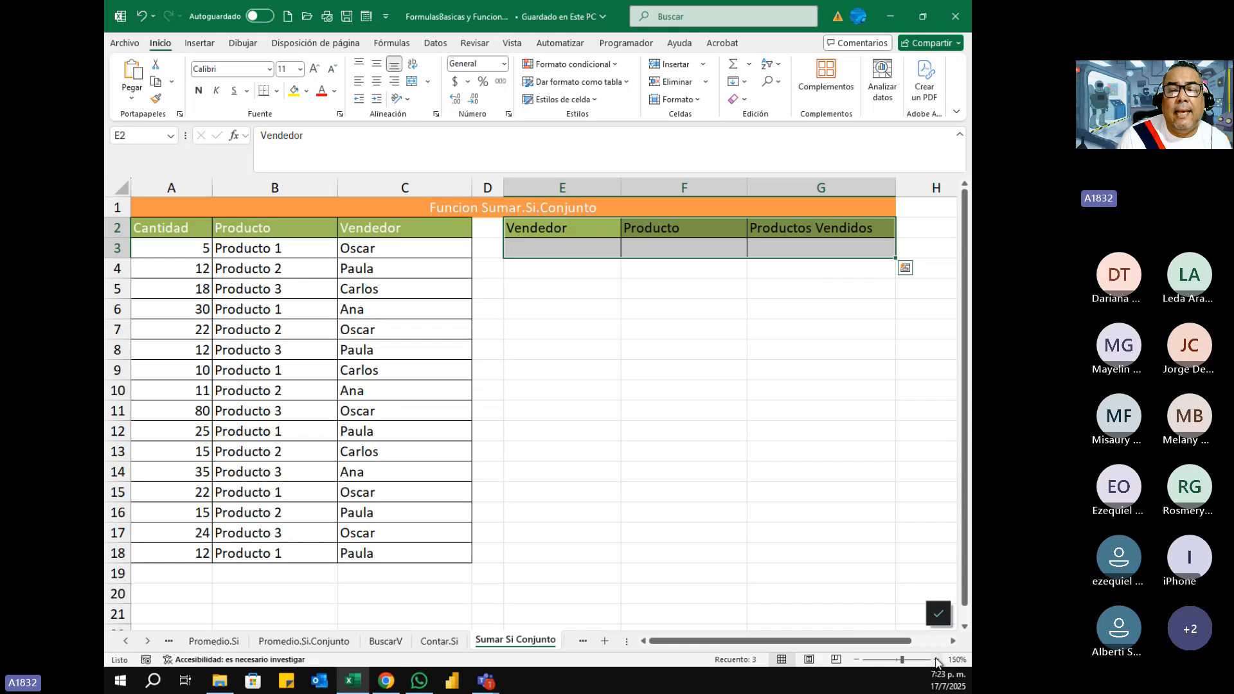
- Set the Vendedor in cell E3 to the first seller offered in its list
{"action": "left_click", "coordinate": [571, 249]}
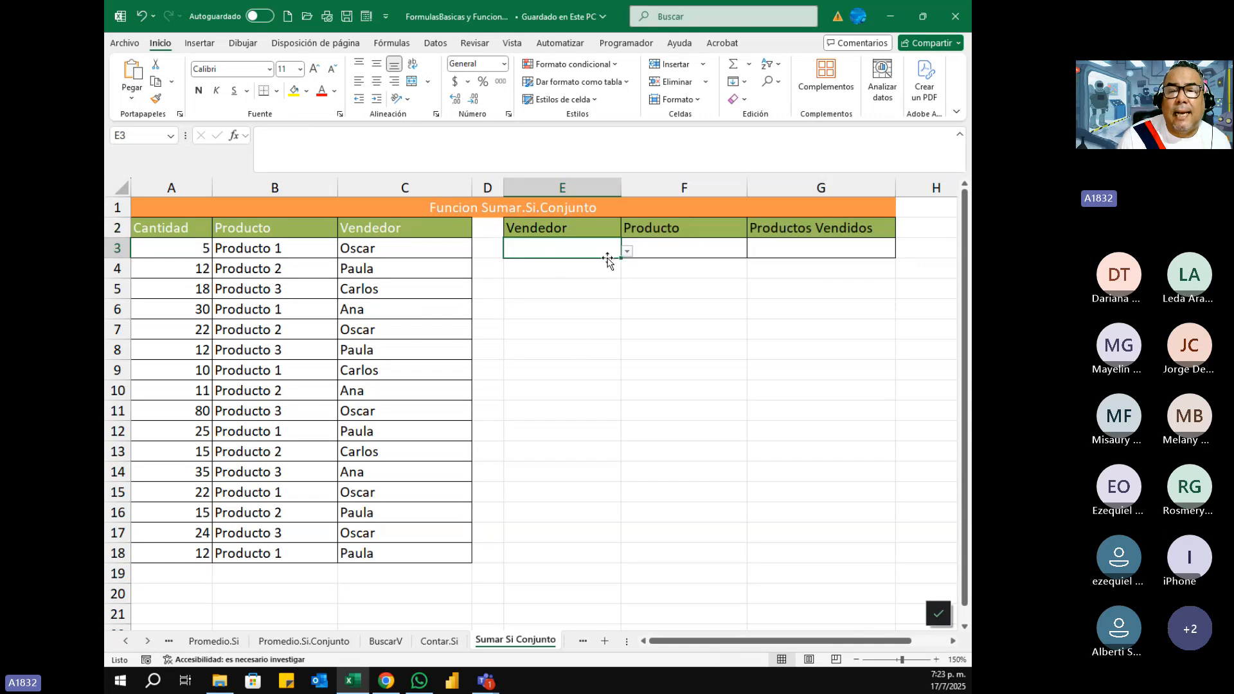
{"action": "left_click", "coordinate": [628, 251]}
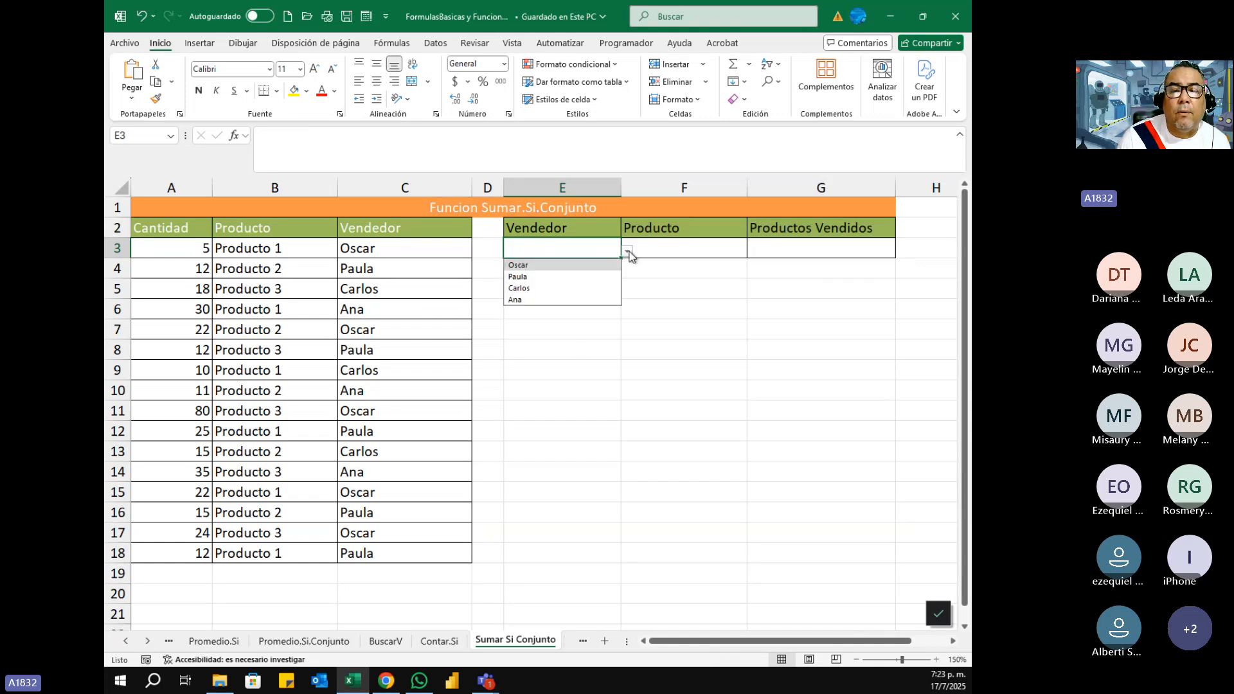
{"action": "left_click", "coordinate": [571, 265]}
{"action": "left_click", "coordinate": [669, 248]}
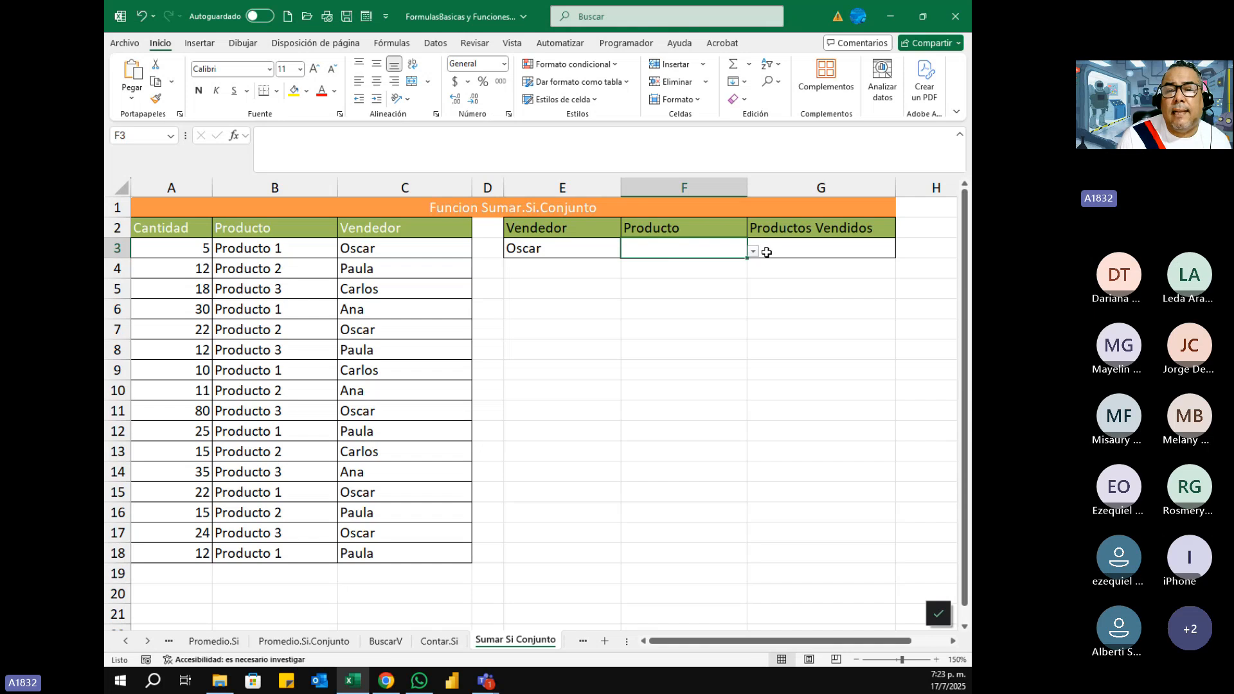
{"action": "left_click", "coordinate": [767, 252]}
{"action": "left_click", "coordinate": [724, 250]}
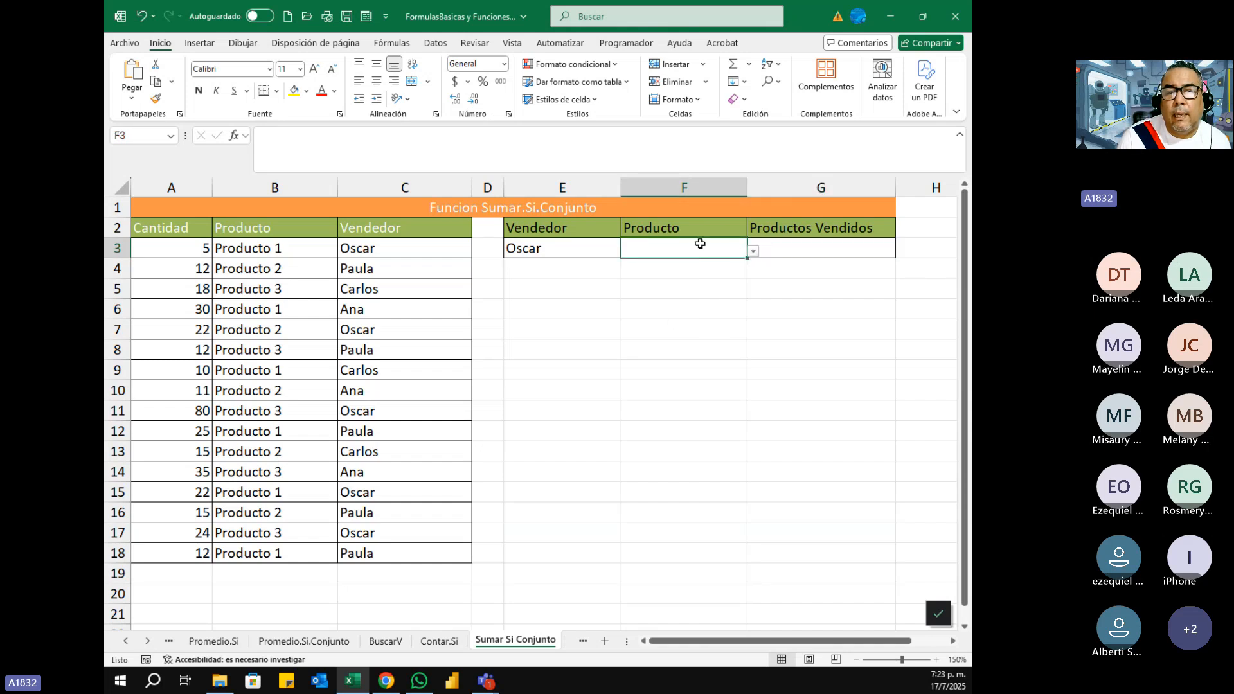
{"action": "left_click", "coordinate": [557, 246]}
{"action": "left_click", "coordinate": [669, 245]}
{"action": "left_click", "coordinate": [564, 257]}
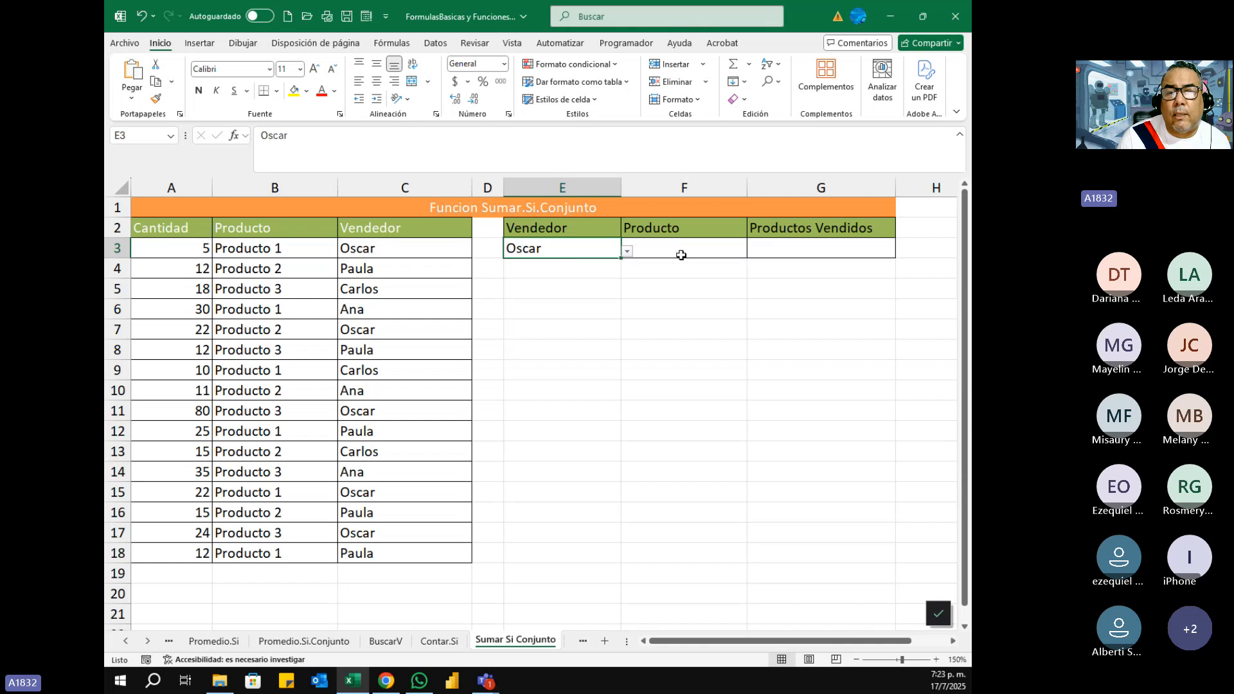
{"action": "left_click", "coordinate": [681, 255]}
- Set the Vendedor in cell E3 to the third seller offered in its list
{"action": "left_click", "coordinate": [580, 247]}
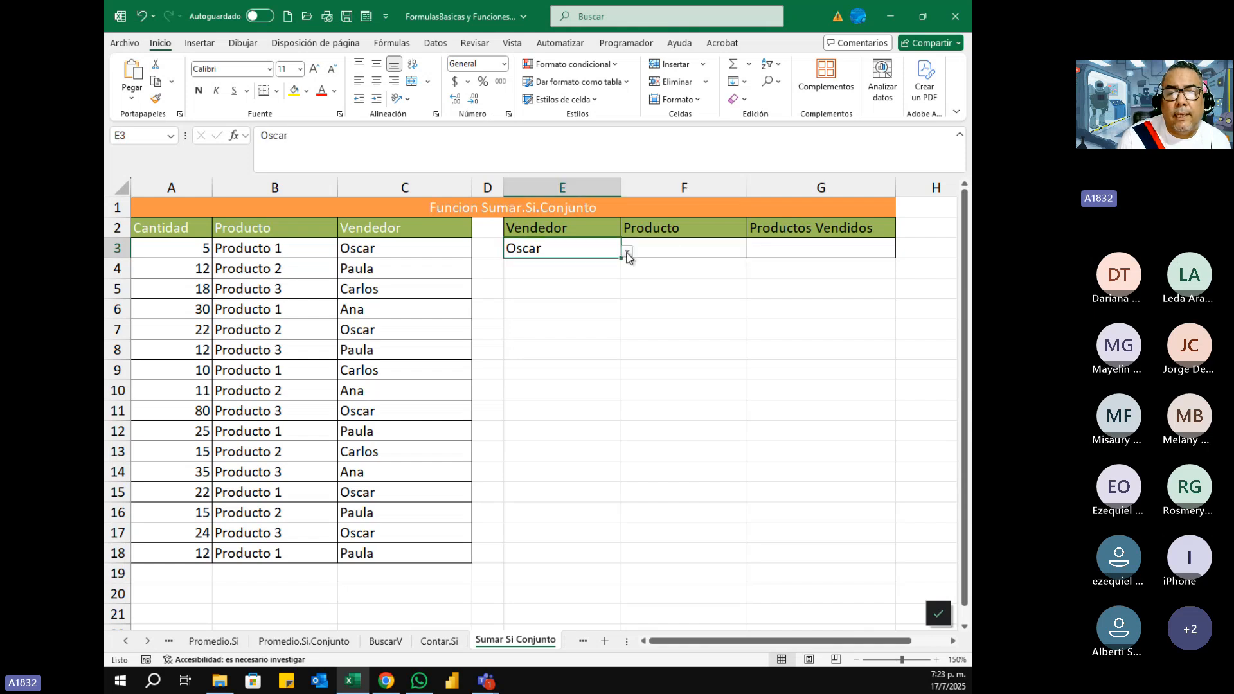
{"action": "left_click", "coordinate": [627, 252]}
{"action": "left_click", "coordinate": [558, 286]}
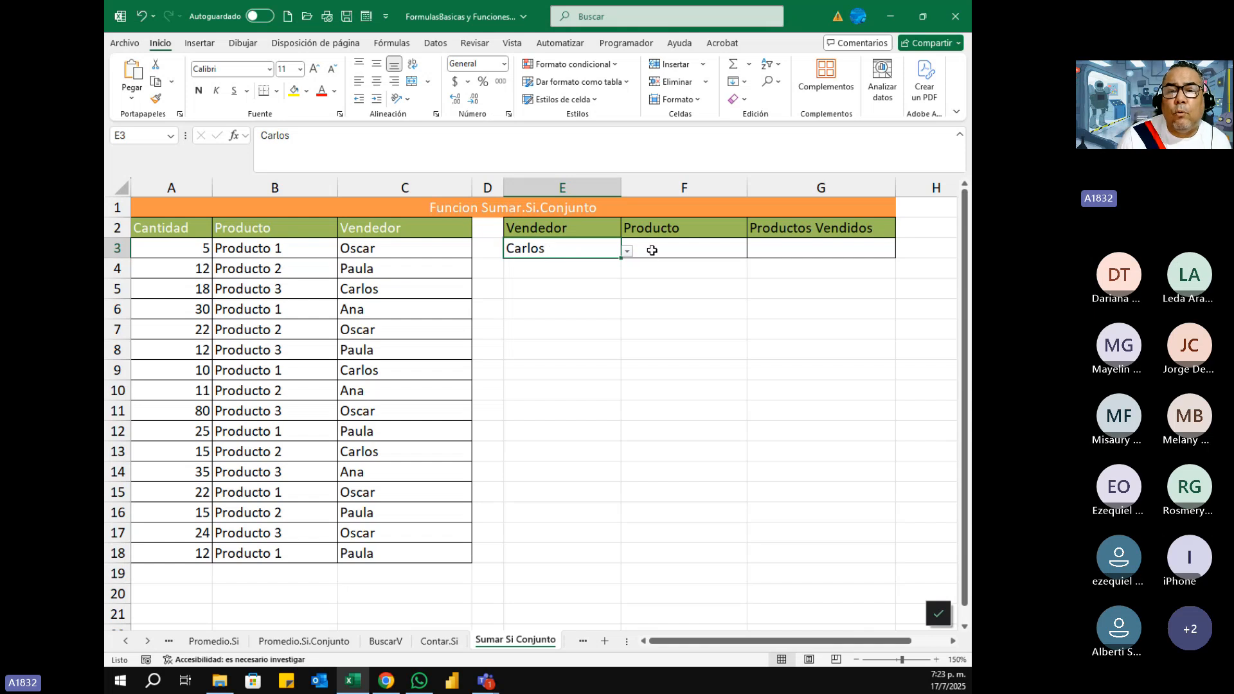
- Highlight the Cantidad values in A3:A18 and select the empty Producto cell F3
{"action": "left_click_drag", "start_coordinate": [190, 247], "coordinate": [171, 548]}
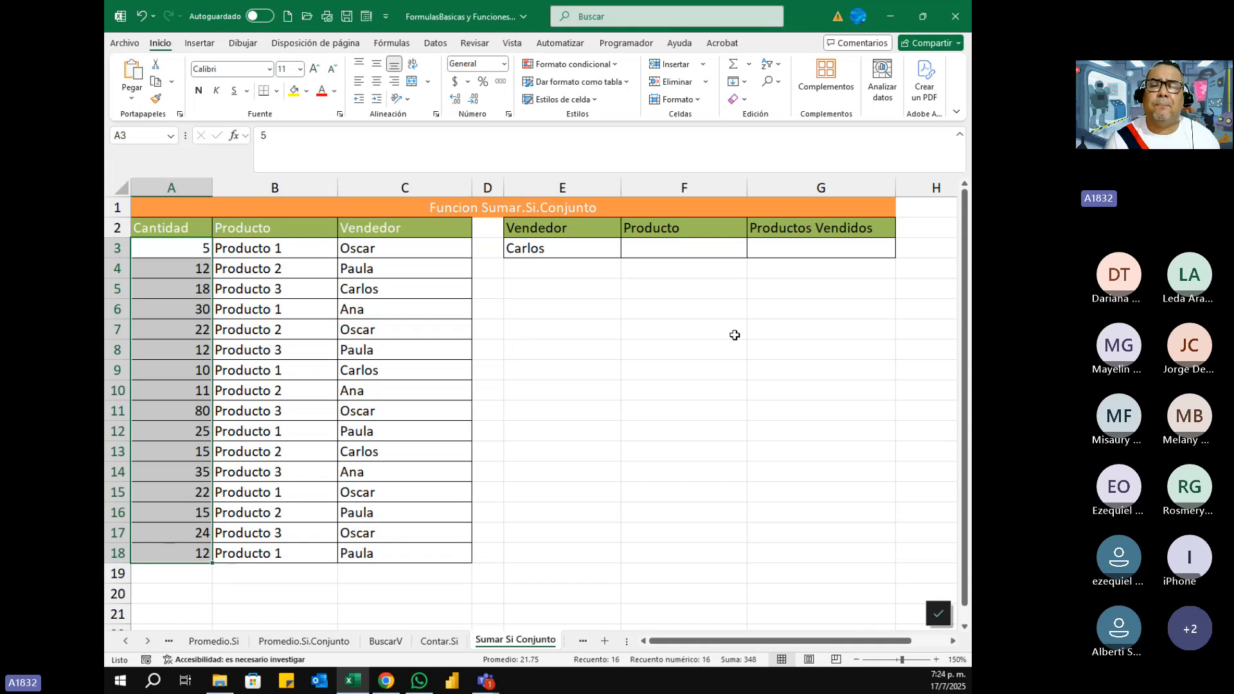
{"action": "left_click", "coordinate": [702, 248]}
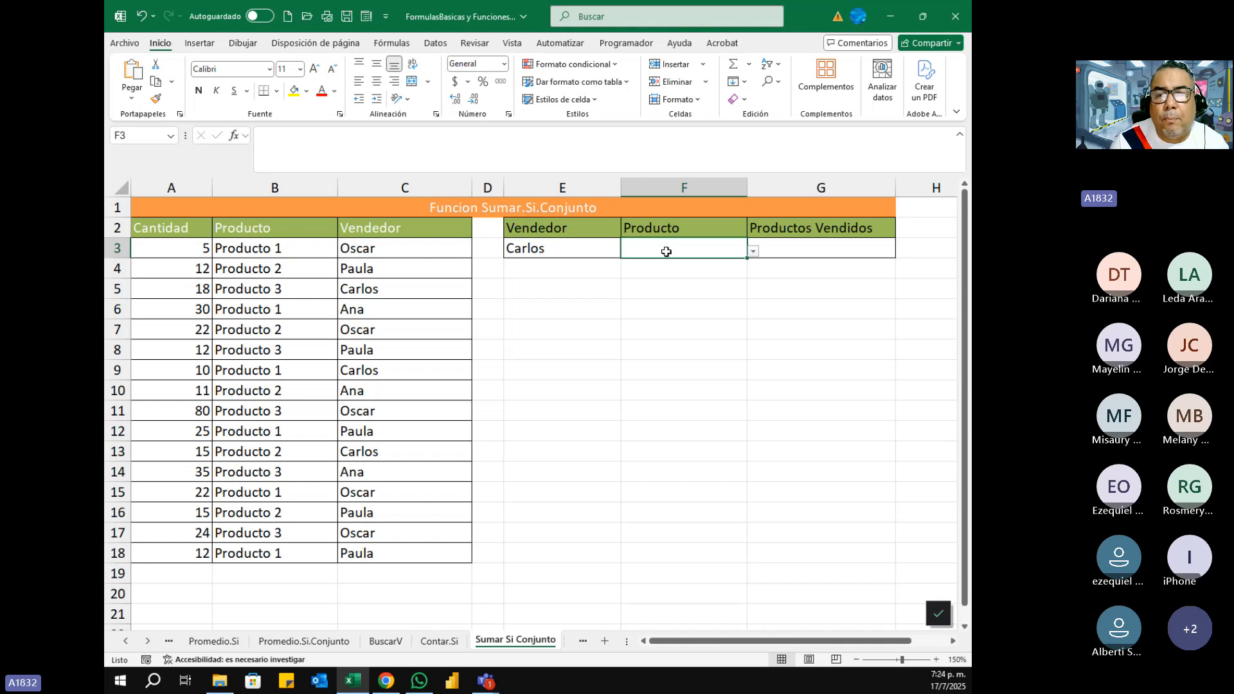
- Open the data validation settings for the Producto cell F3 and choose Lista as the allowed type
{"action": "left_click", "coordinate": [667, 275]}
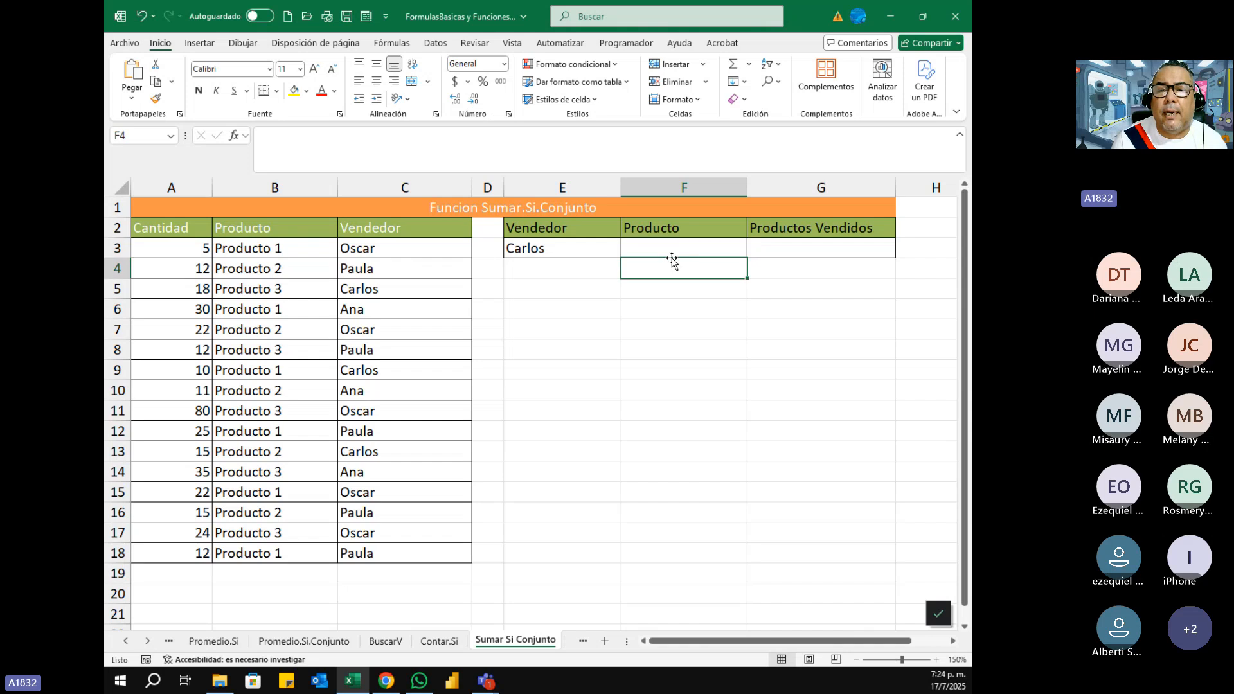
{"action": "left_click", "coordinate": [671, 250]}
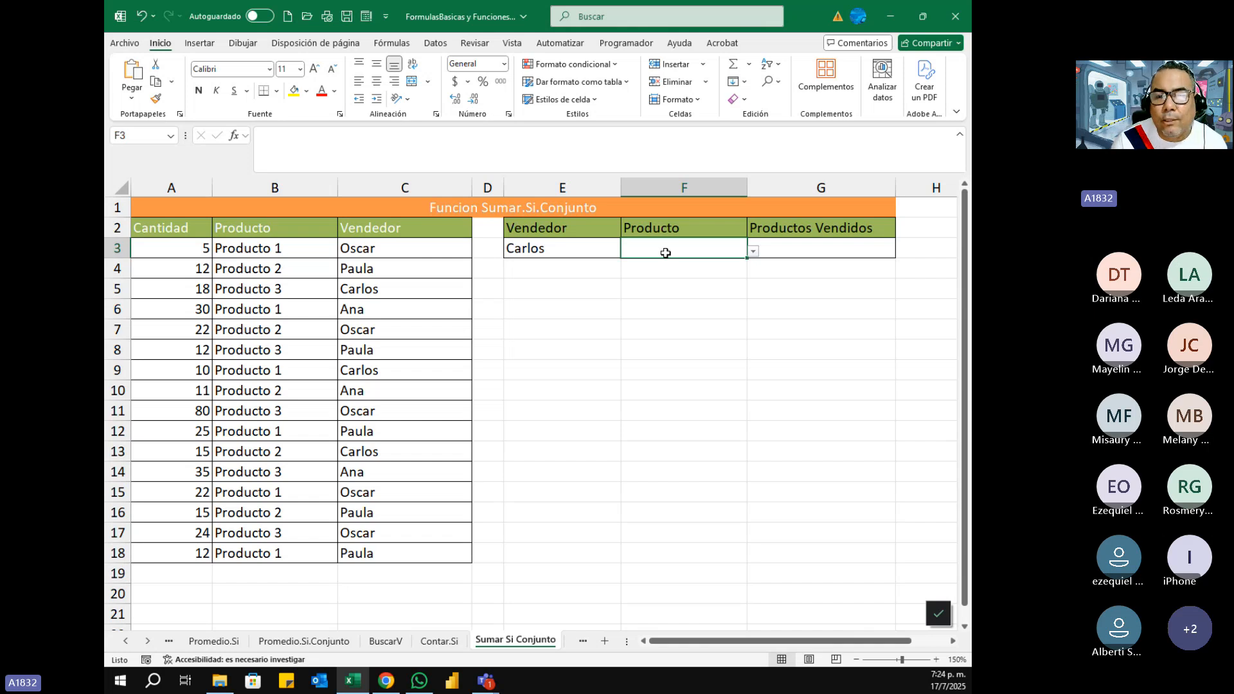
{"action": "left_click", "coordinate": [434, 45]}
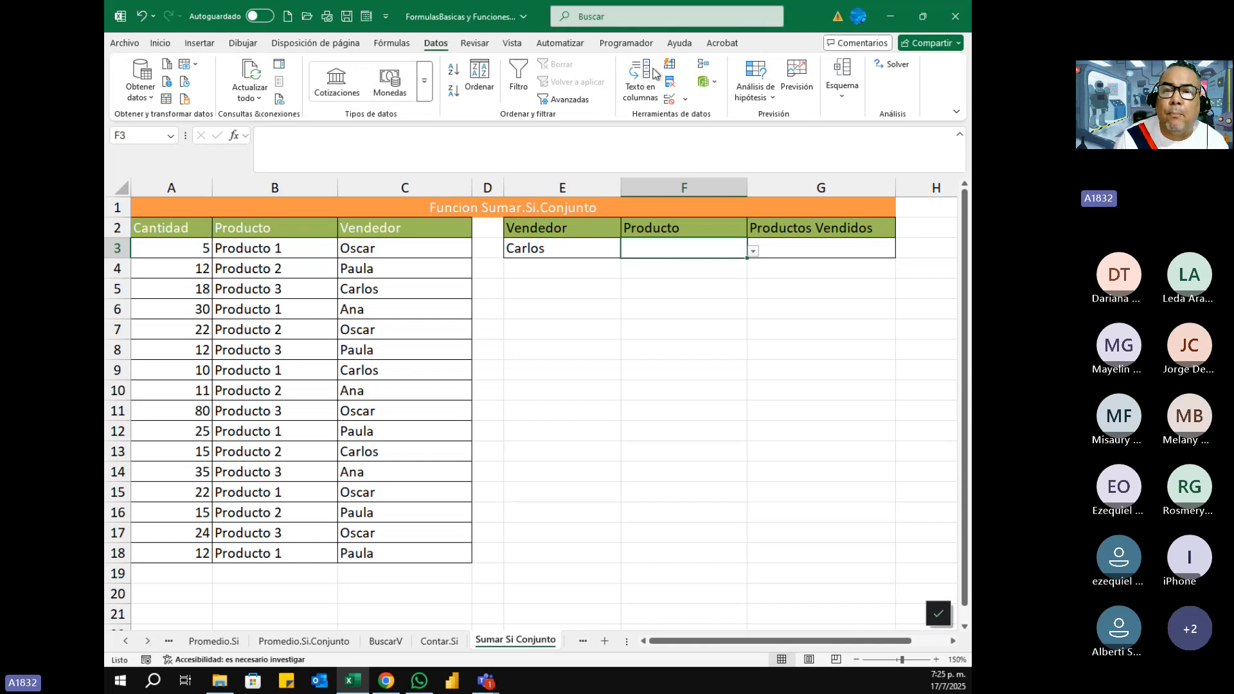
{"action": "left_click", "coordinate": [669, 101]}
{"action": "left_click_drag", "start_coordinate": [654, 154], "coordinate": [709, 300]}
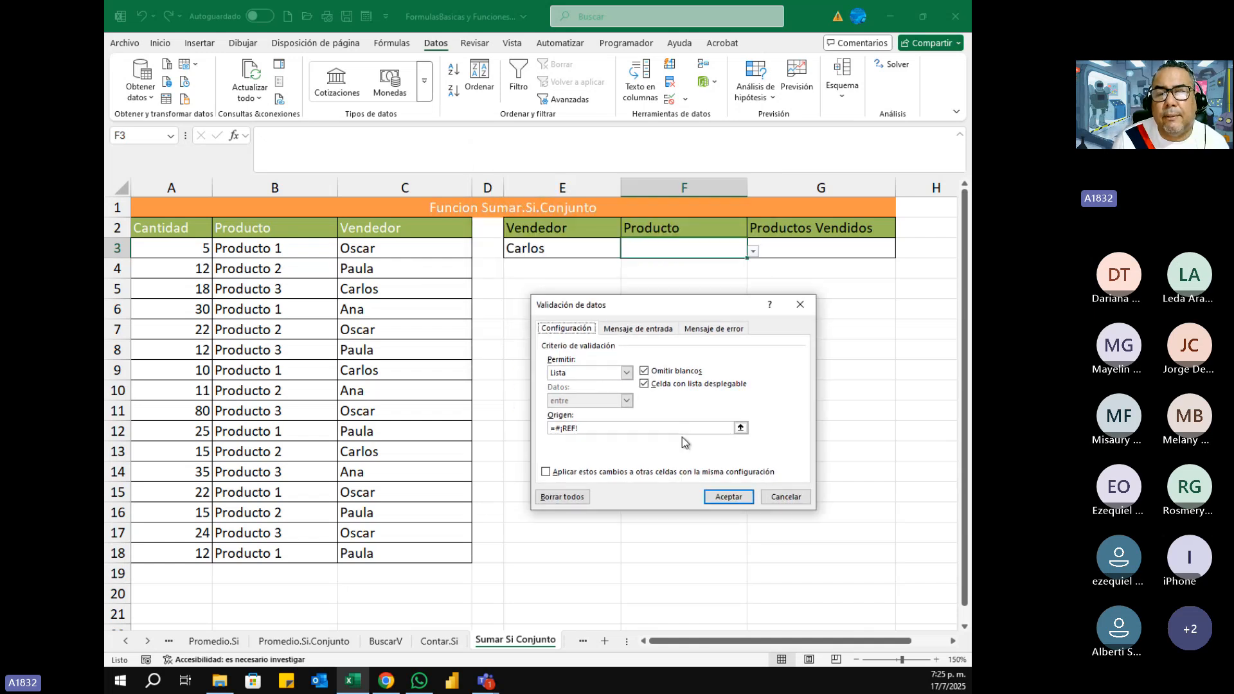
{"action": "left_click", "coordinate": [627, 372]}
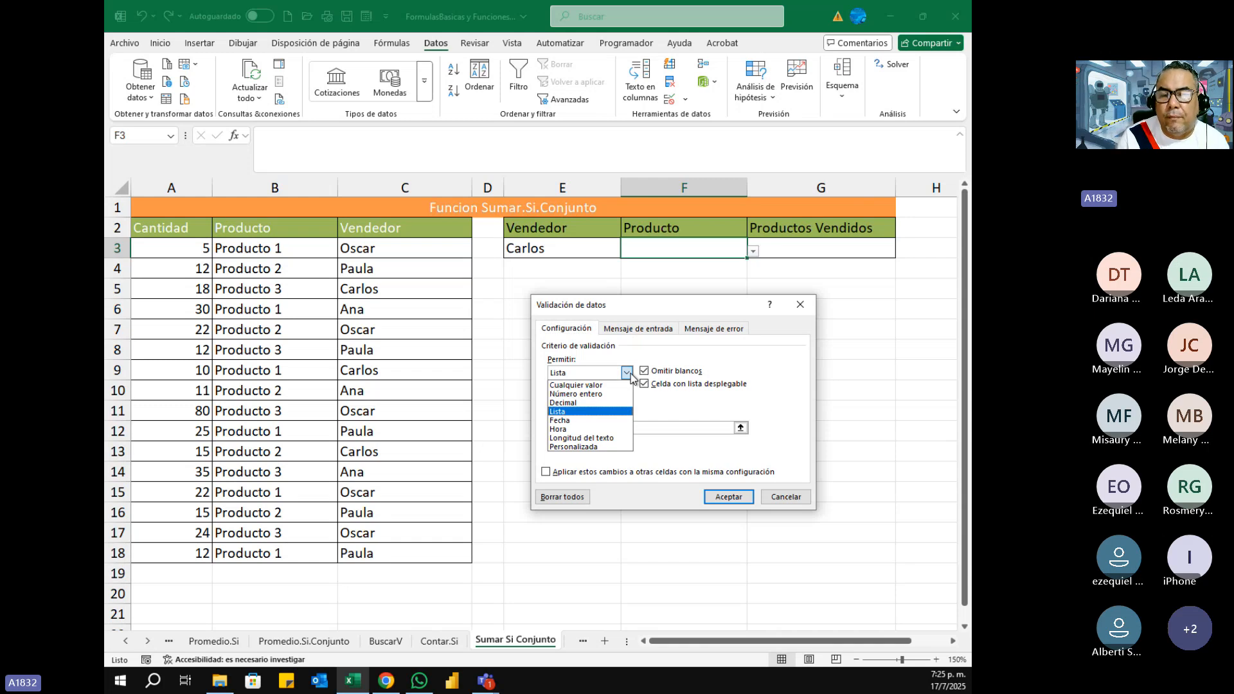
{"action": "left_click", "coordinate": [557, 412]}
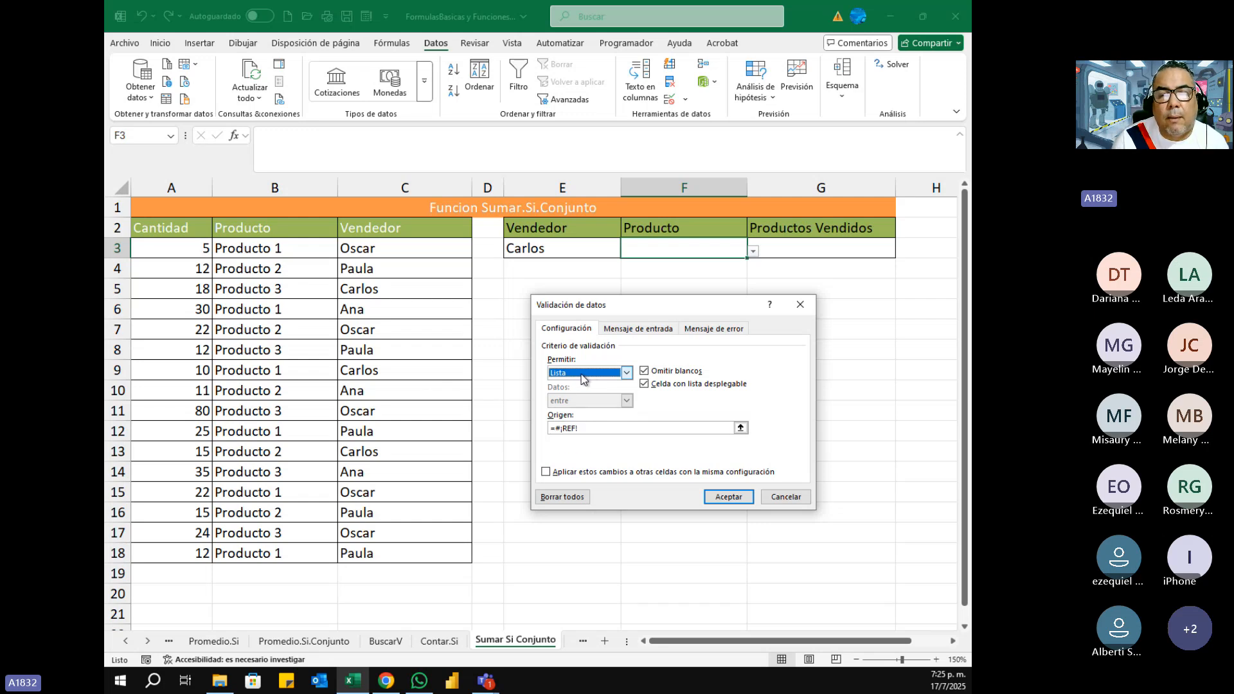
- Replace the broken list source for F3 with =$B$3:$B$5 and apply the validation
{"action": "left_click", "coordinate": [593, 429]}
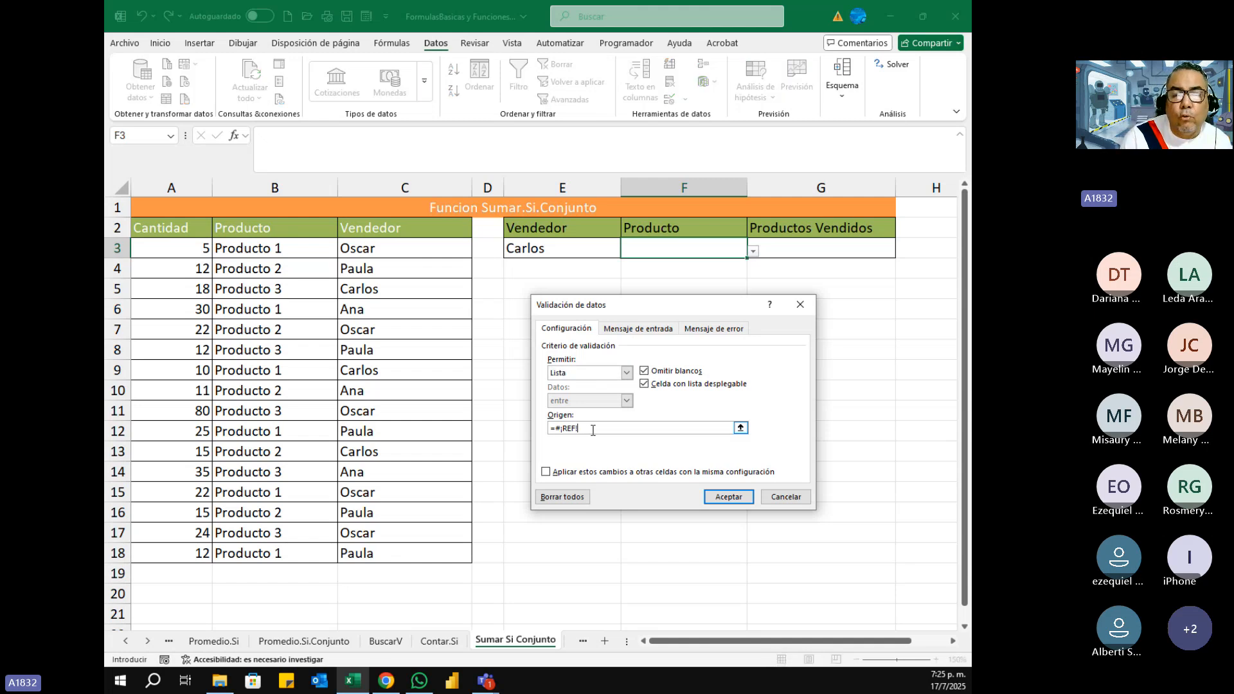
{"action": "key", "text": "BackSpace"}
{"action": "key", "text": "BackSpace"}
{"action": "key", "text": "BackSpace"}
{"action": "key", "text": "BackSpace"}
{"action": "key", "text": "BackSpace"}
{"action": "key", "text": "BackSpace"}
{"action": "key", "text": "BackSpace"}
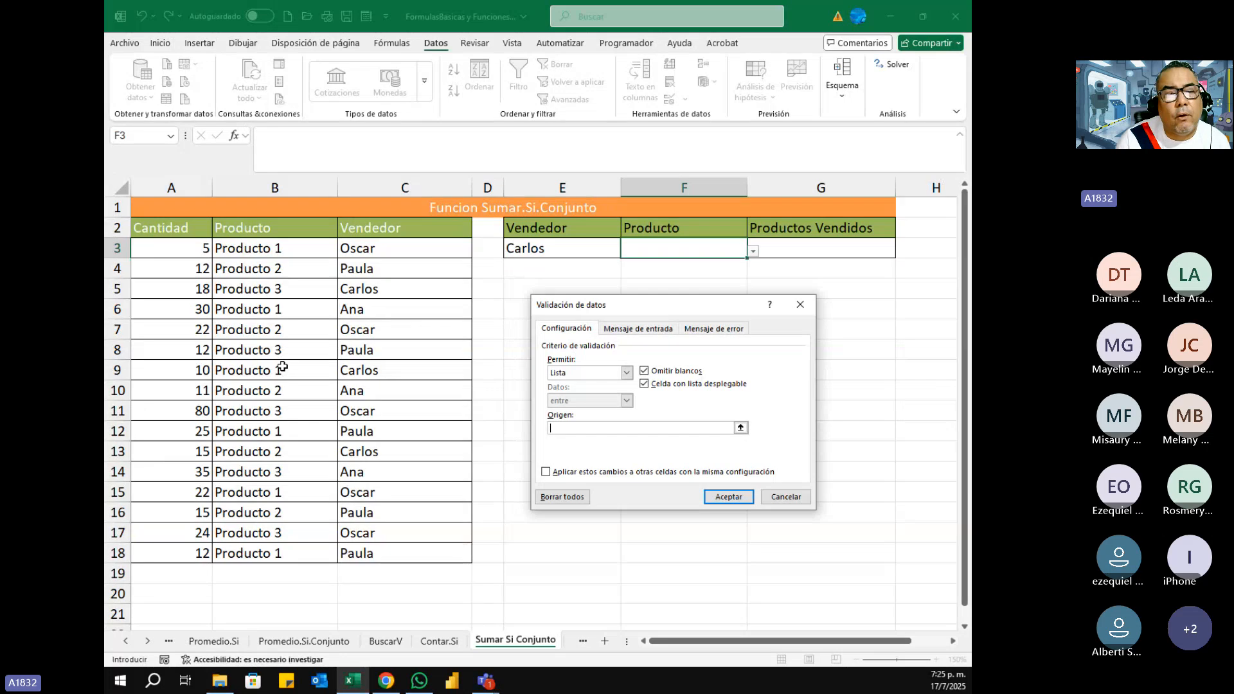
{"action": "left_click_drag", "start_coordinate": [270, 248], "coordinate": [273, 288]}
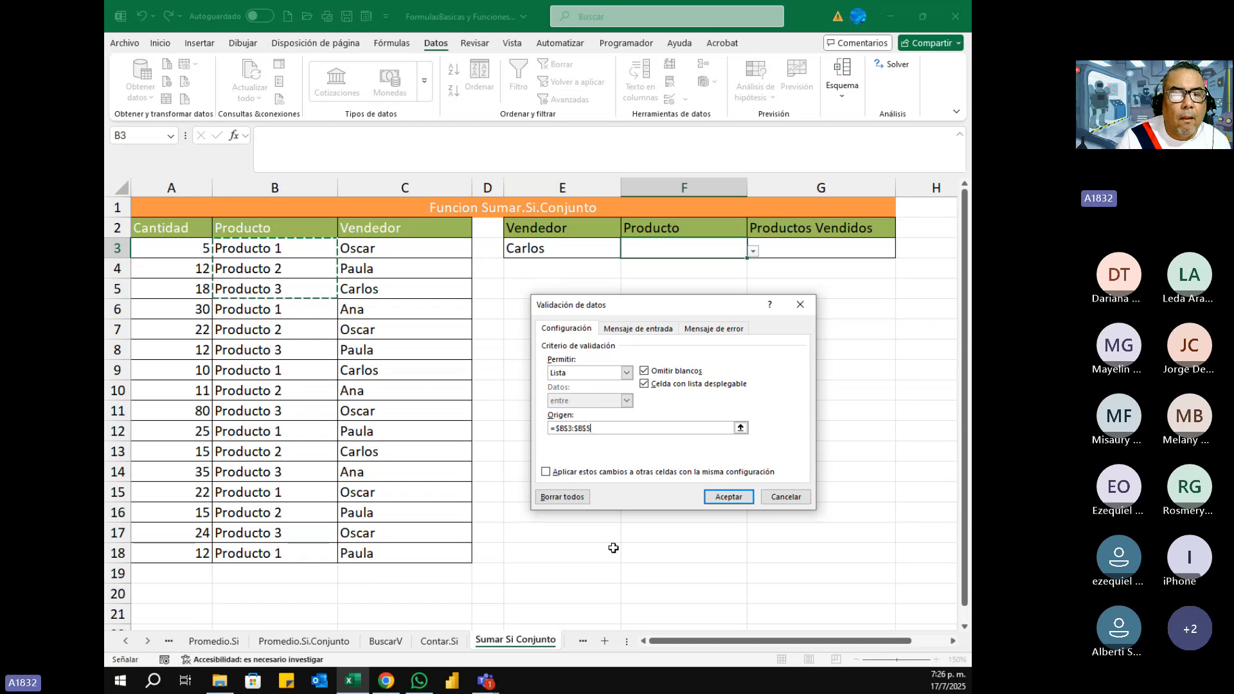
{"action": "left_click", "coordinate": [739, 501]}
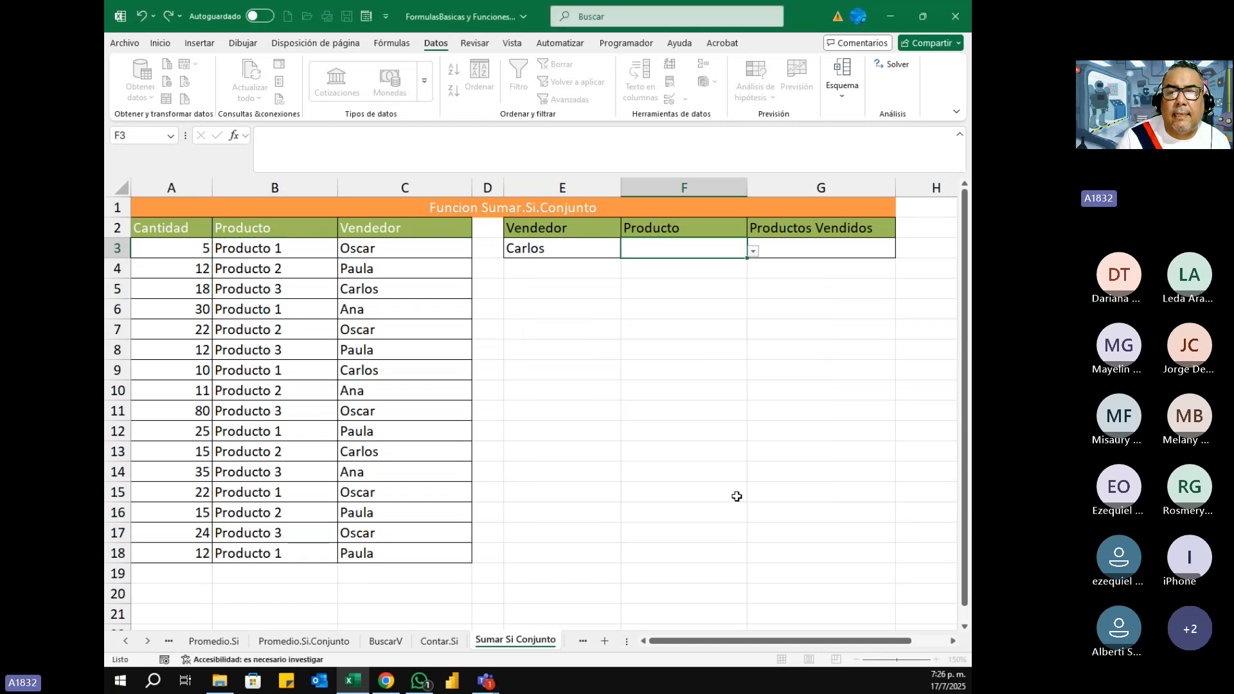
- Test the Producto list in F3 by choosing Producto 2 followed by Producto 1
{"action": "left_click", "coordinate": [753, 250]}
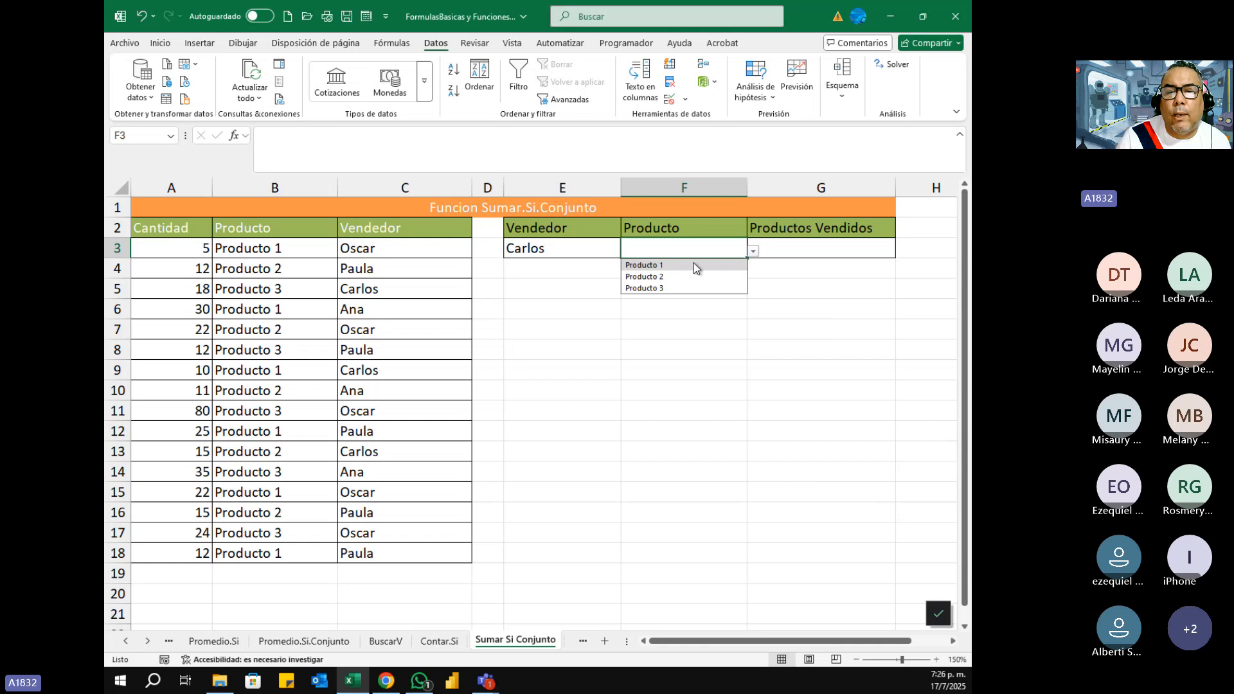
{"action": "left_click", "coordinate": [659, 276]}
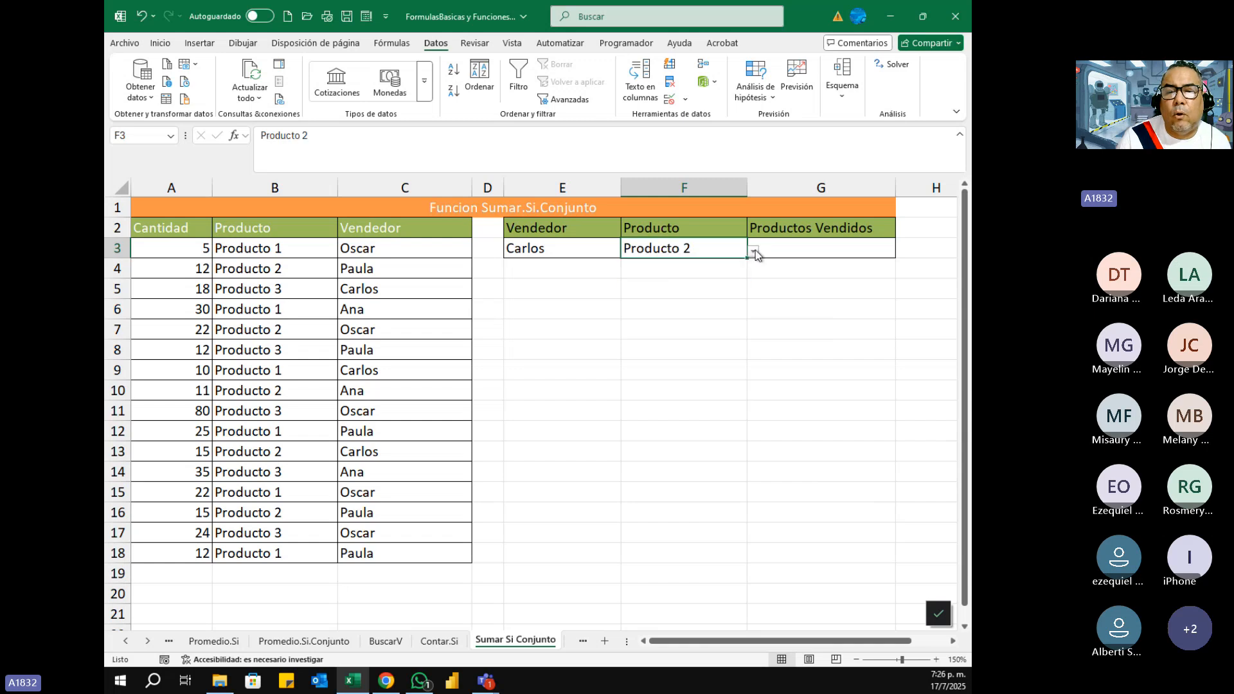
{"action": "left_click", "coordinate": [753, 251]}
{"action": "left_click", "coordinate": [670, 266]}
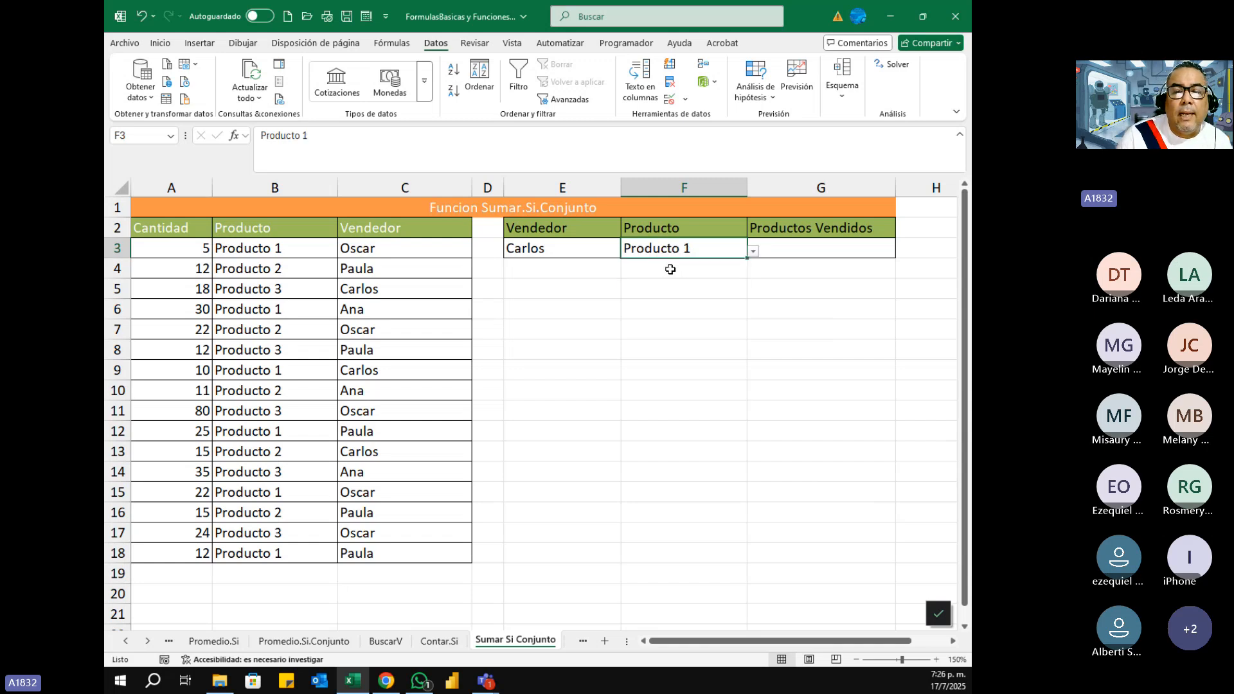
- Set the Producto in cell F3 to Producto 2 from its list
{"action": "left_click", "coordinate": [586, 248]}
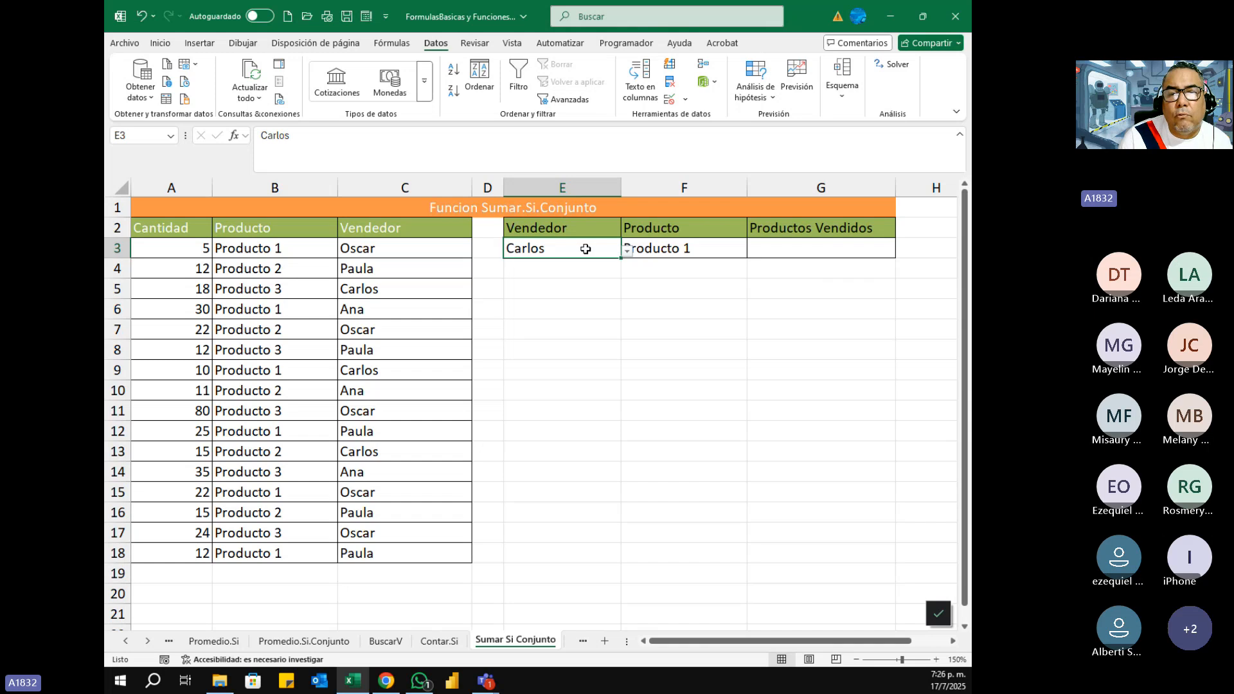
{"action": "left_click", "coordinate": [679, 248]}
{"action": "left_click", "coordinate": [753, 250]}
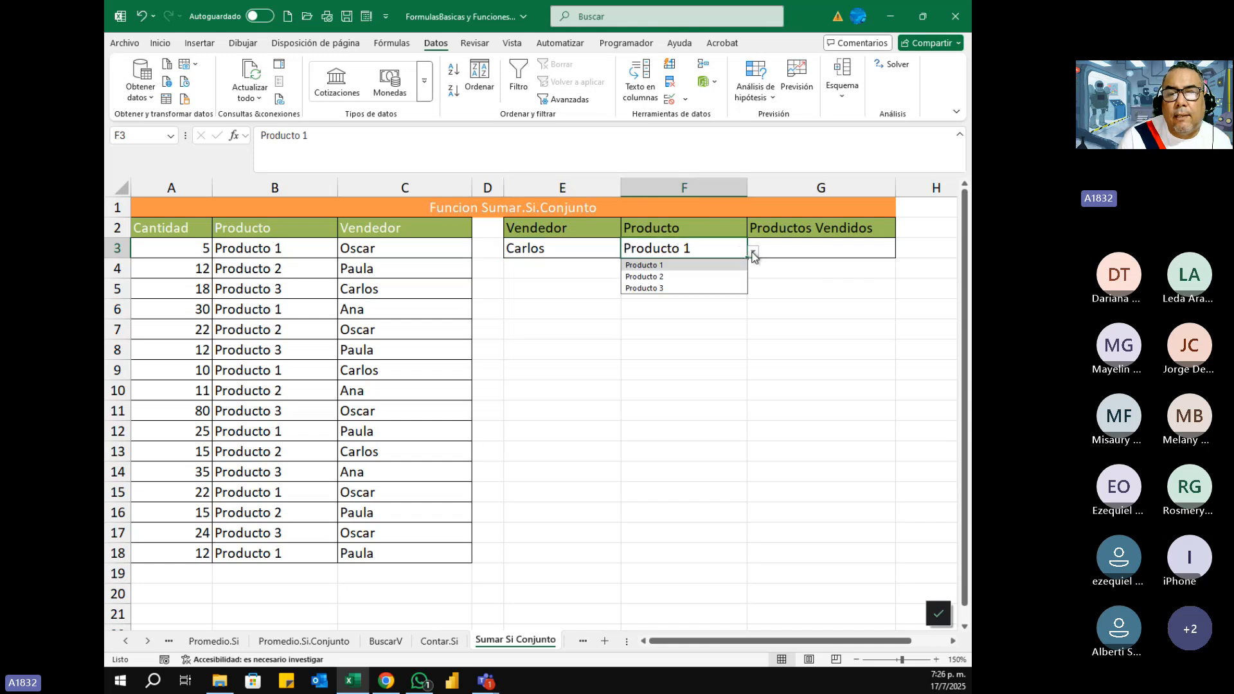
{"action": "left_click", "coordinate": [674, 278]}
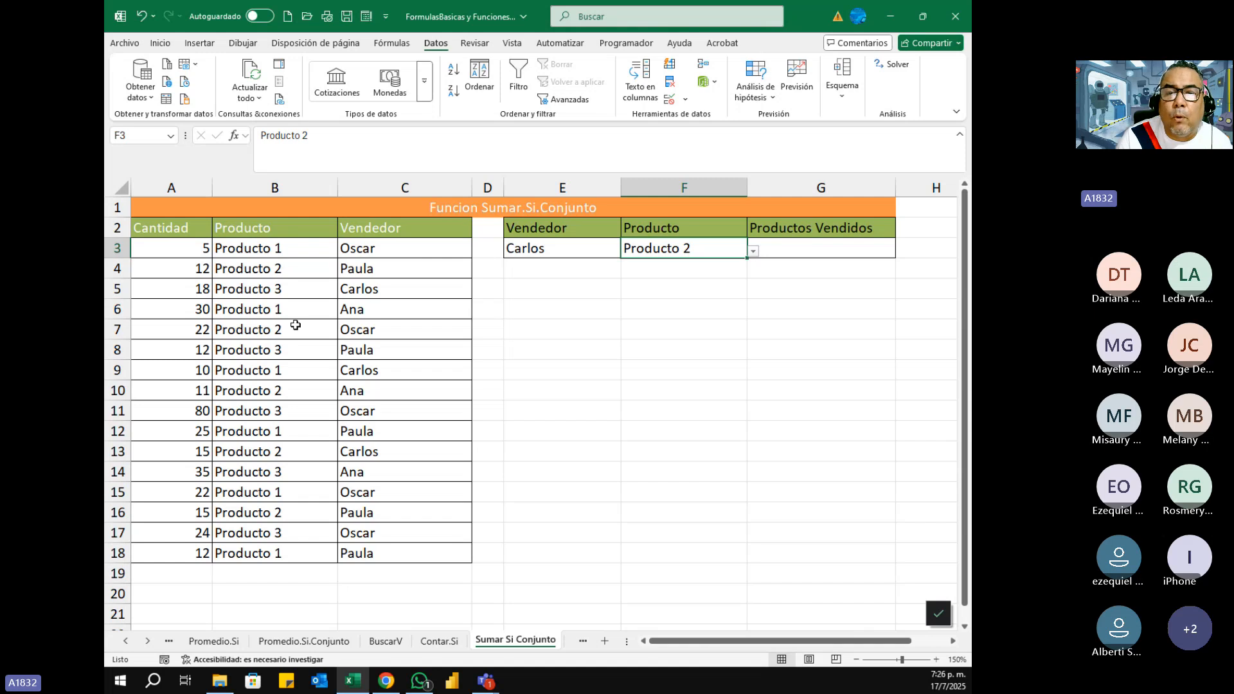
- Highlight the sales data A3:C18 and select the empty Productos Vendidos cell G3
{"action": "left_click", "coordinate": [824, 251]}
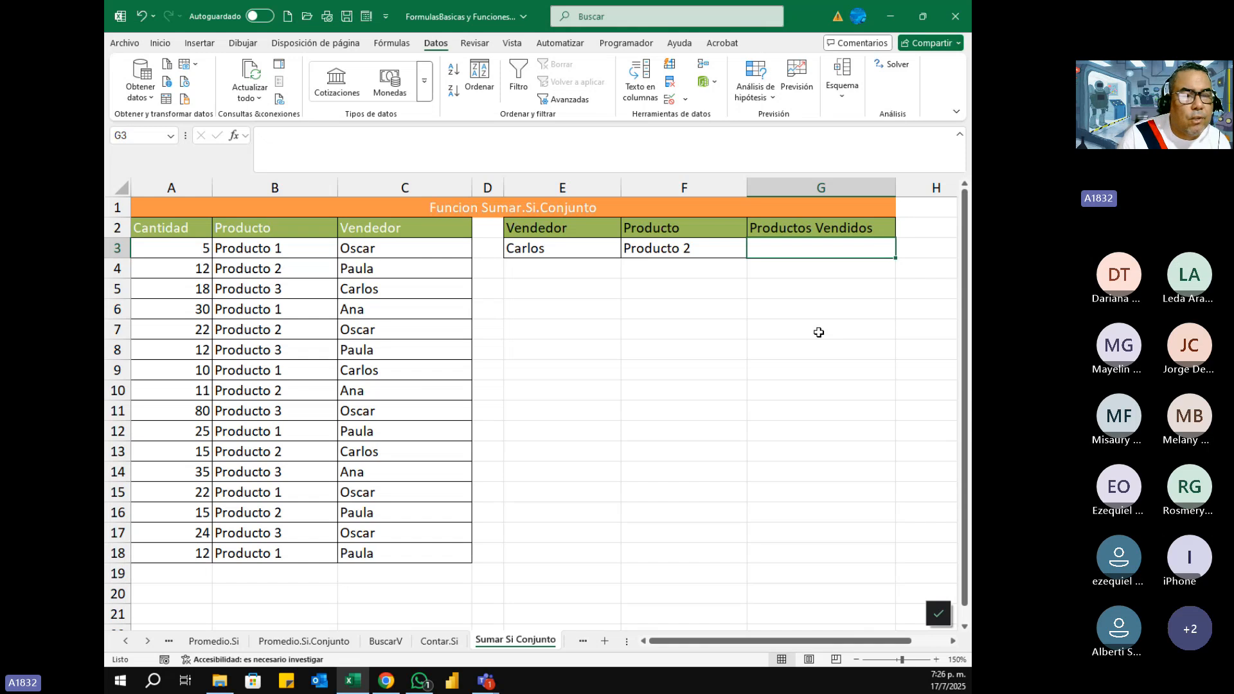
{"action": "left_click_drag", "start_coordinate": [171, 248], "coordinate": [388, 556]}
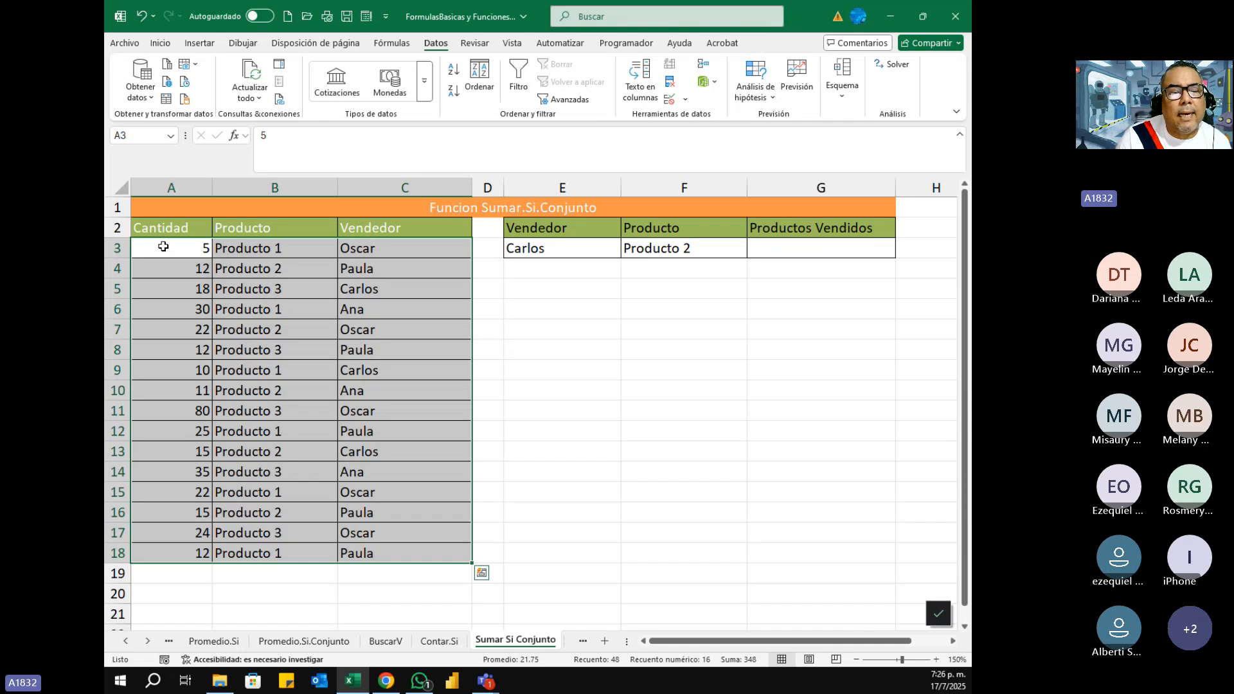
{"action": "left_click", "coordinate": [795, 246]}
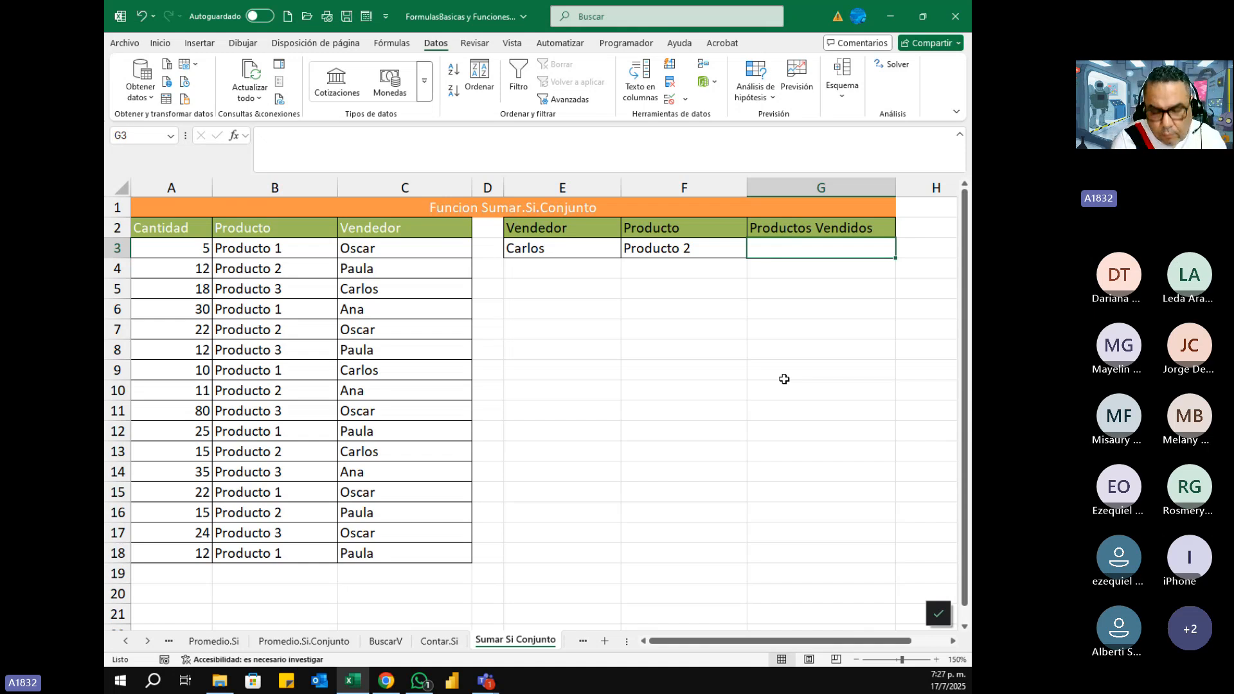
- Start a SUMAR.SI.CONJUNTO formula in the Productos Vendidos cell G3
{"action": "type", "text": "="}
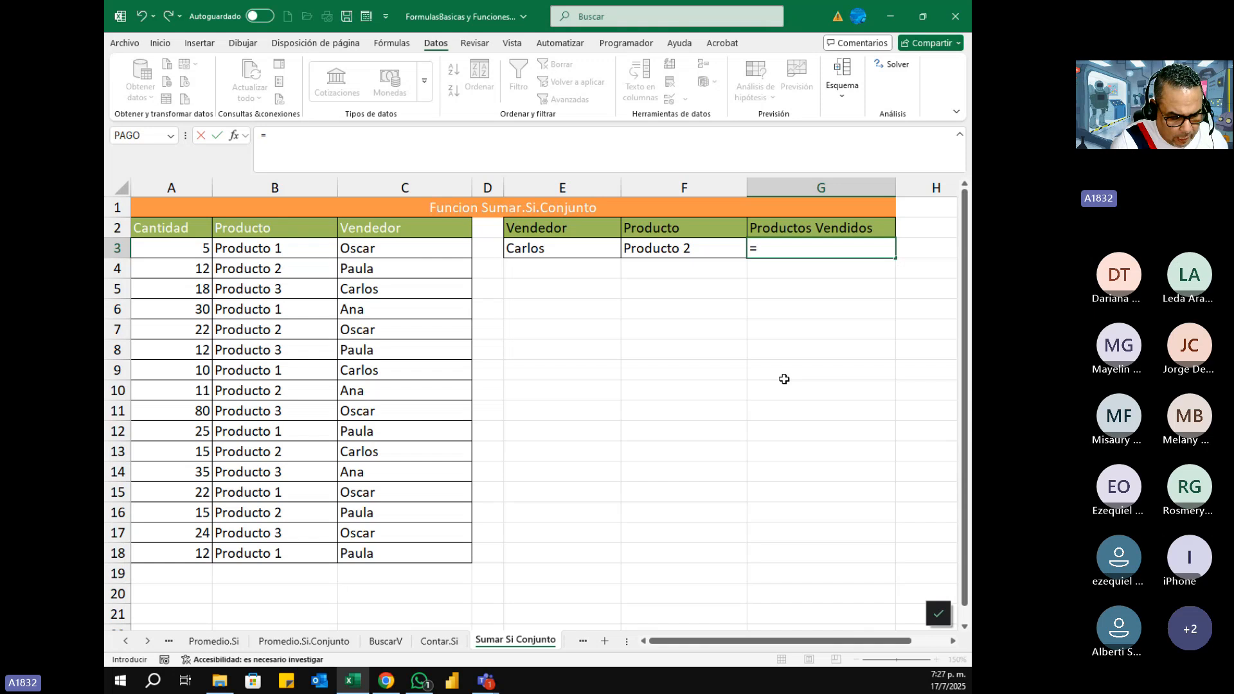
{"action": "type", "text": "su"}
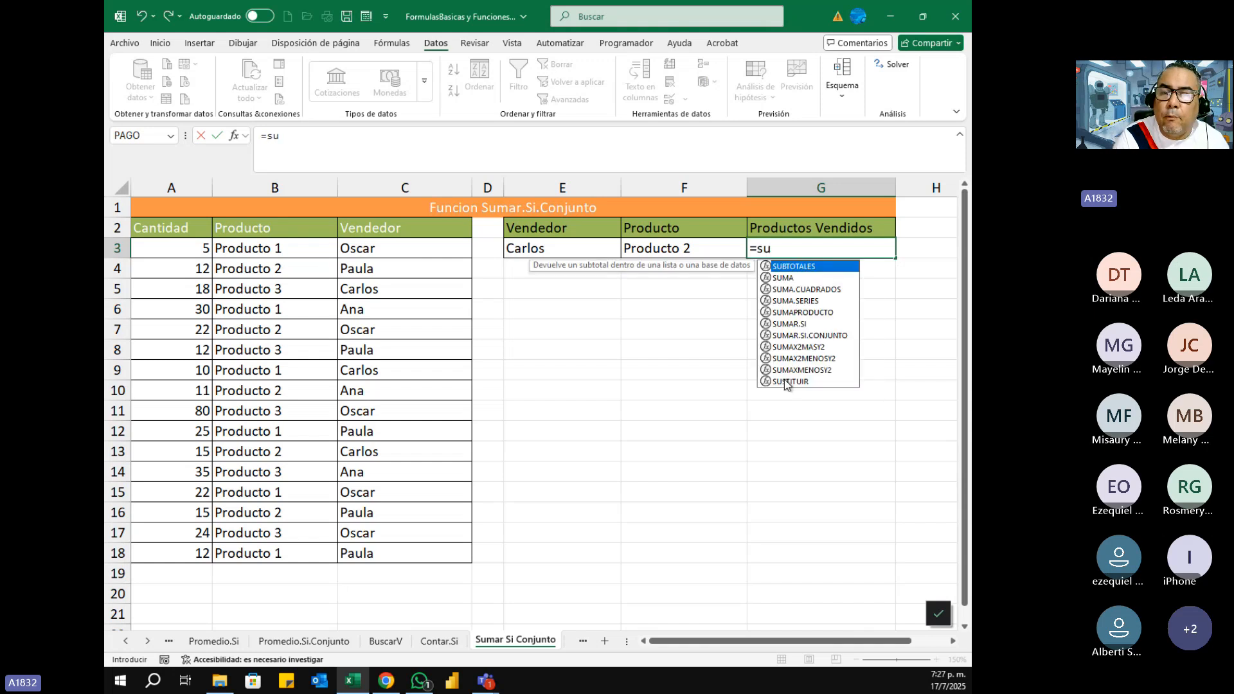
{"action": "type", "text": "ma"}
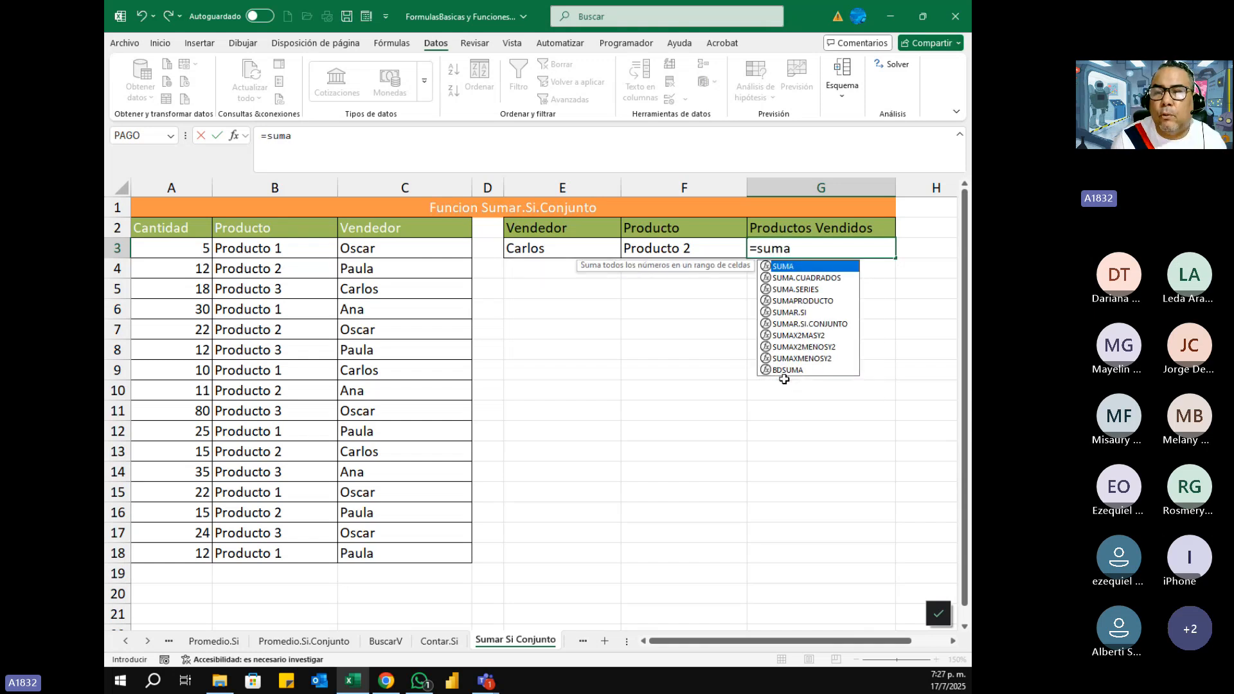
{"action": "key", "text": "Down"}
{"action": "key", "text": "Down"}
{"action": "key", "text": "Down"}
{"action": "key", "text": "Down"}
{"action": "key", "text": "Down"}
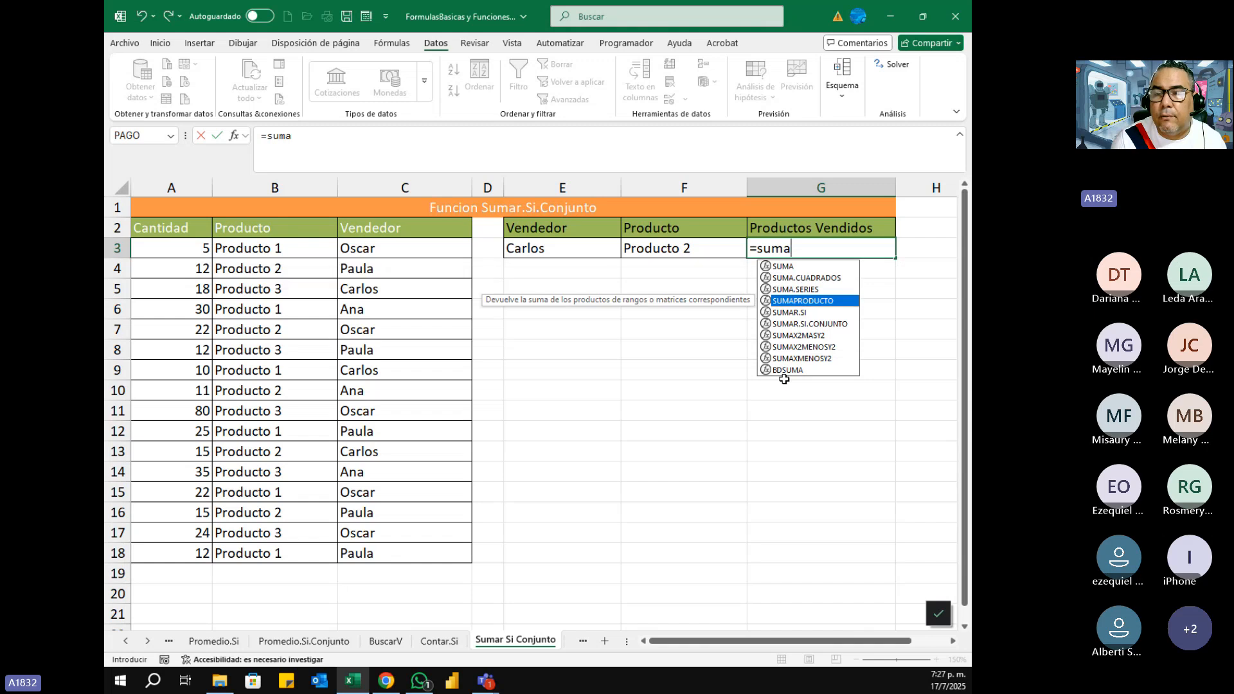
{"action": "key", "text": "Tab"}
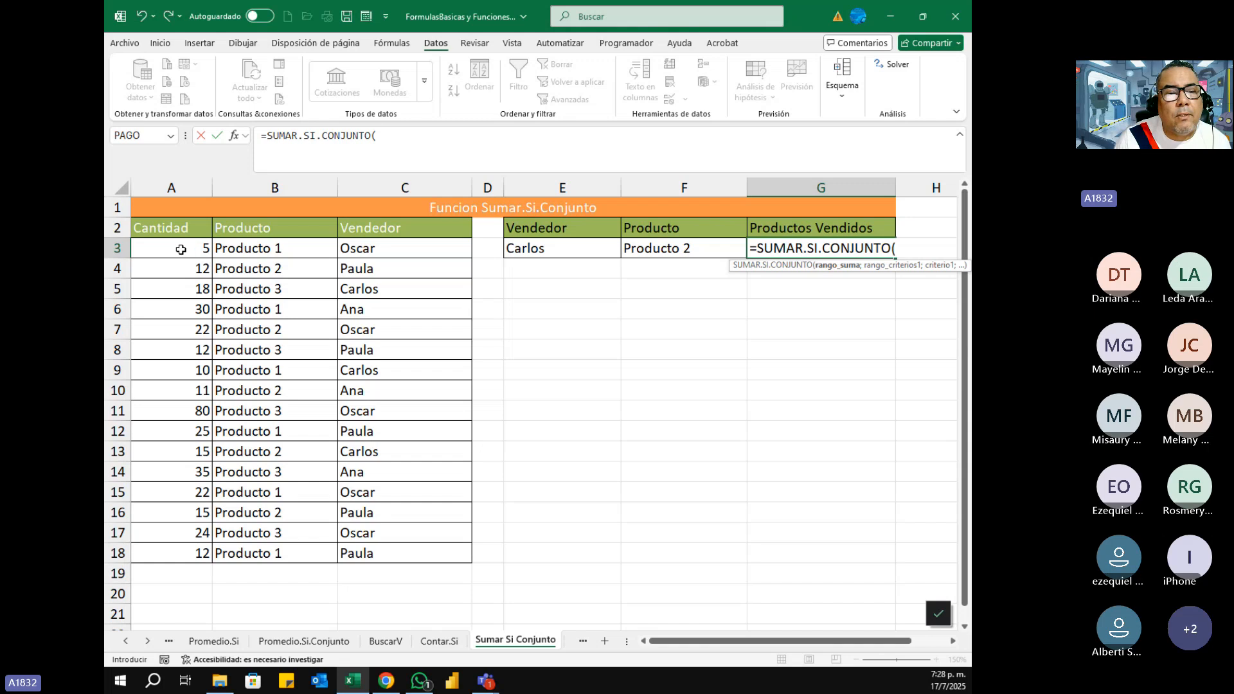
- Set the formula's rango_suma to the Cantidad values A3:A18, followed by a semicolon separator
{"action": "left_click_drag", "start_coordinate": [185, 250], "coordinate": [176, 411]}
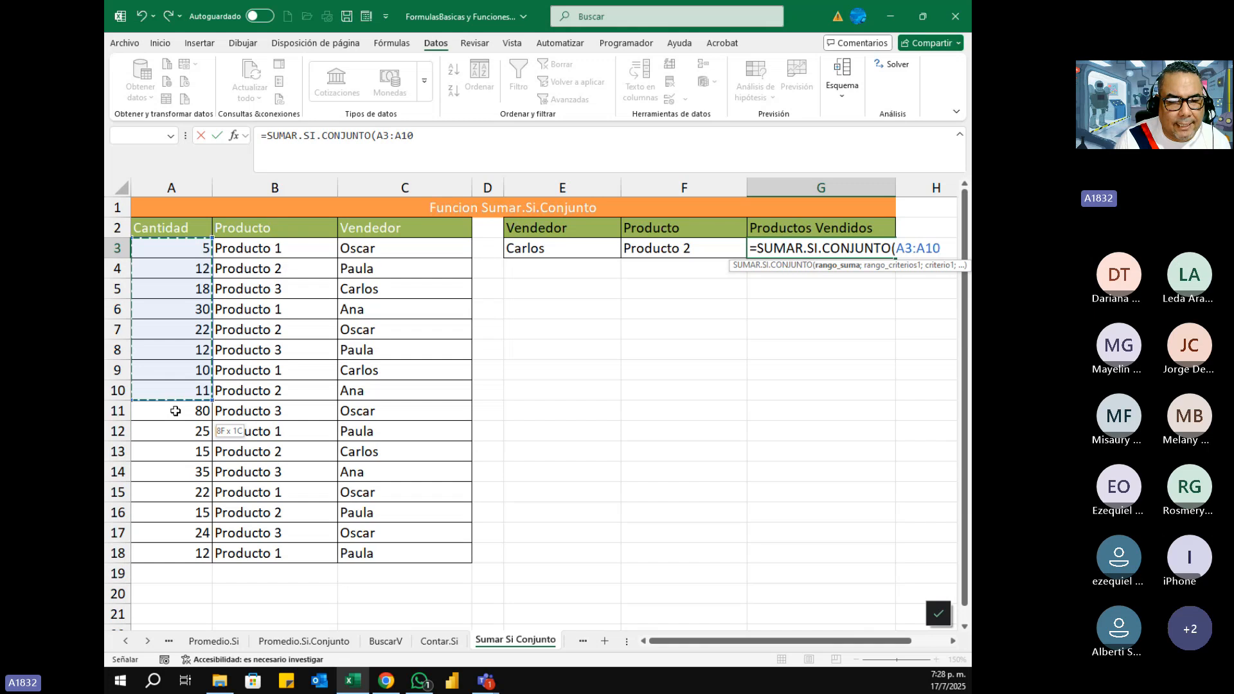
{"action": "left_click_drag", "start_coordinate": [176, 411], "coordinate": [174, 553]}
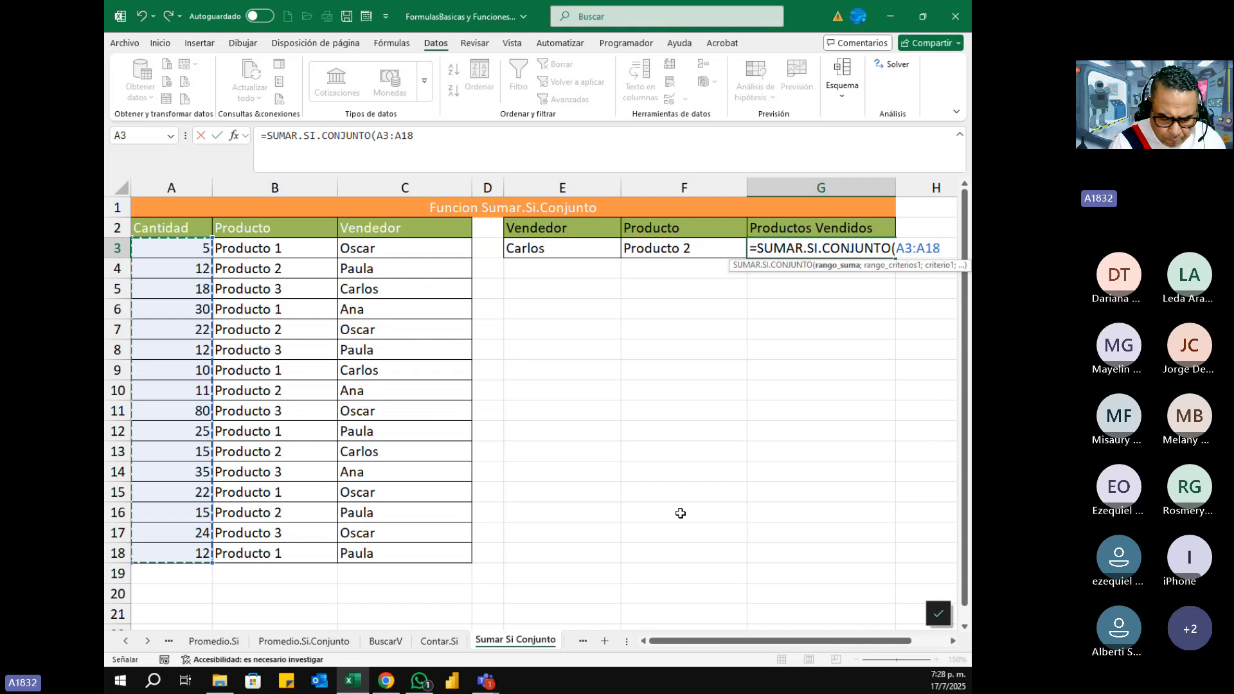
{"action": "type", "text": ","}
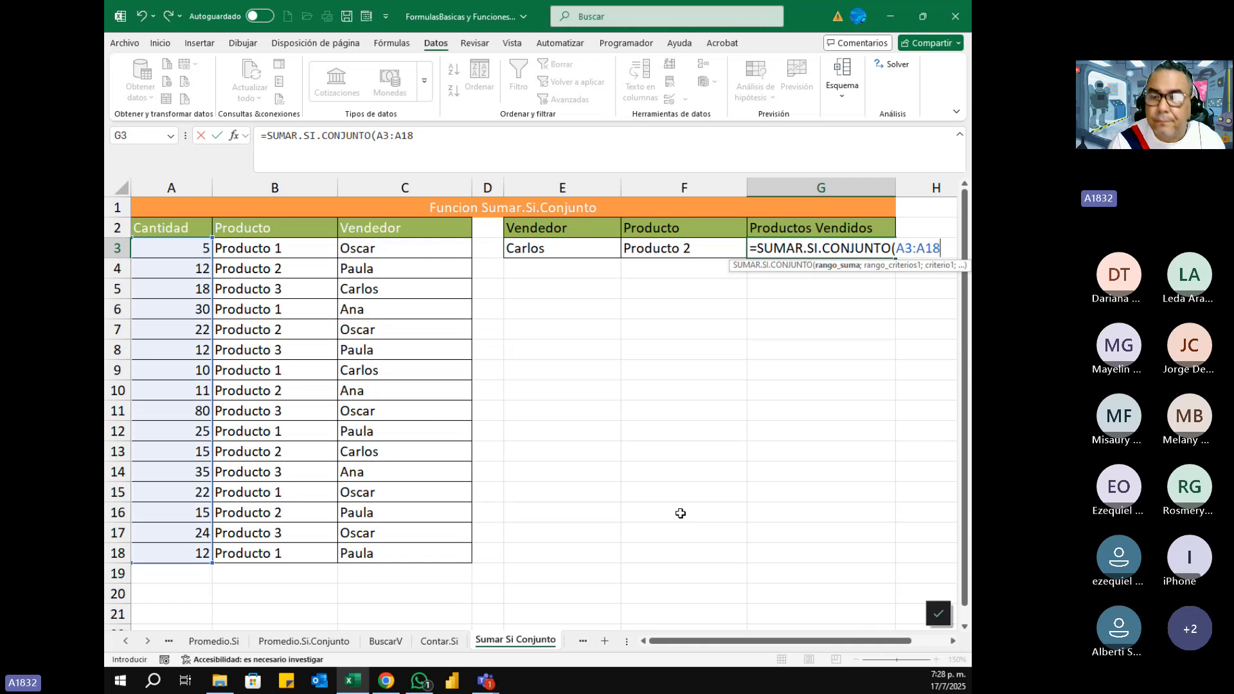
{"action": "type", "text": ";"}
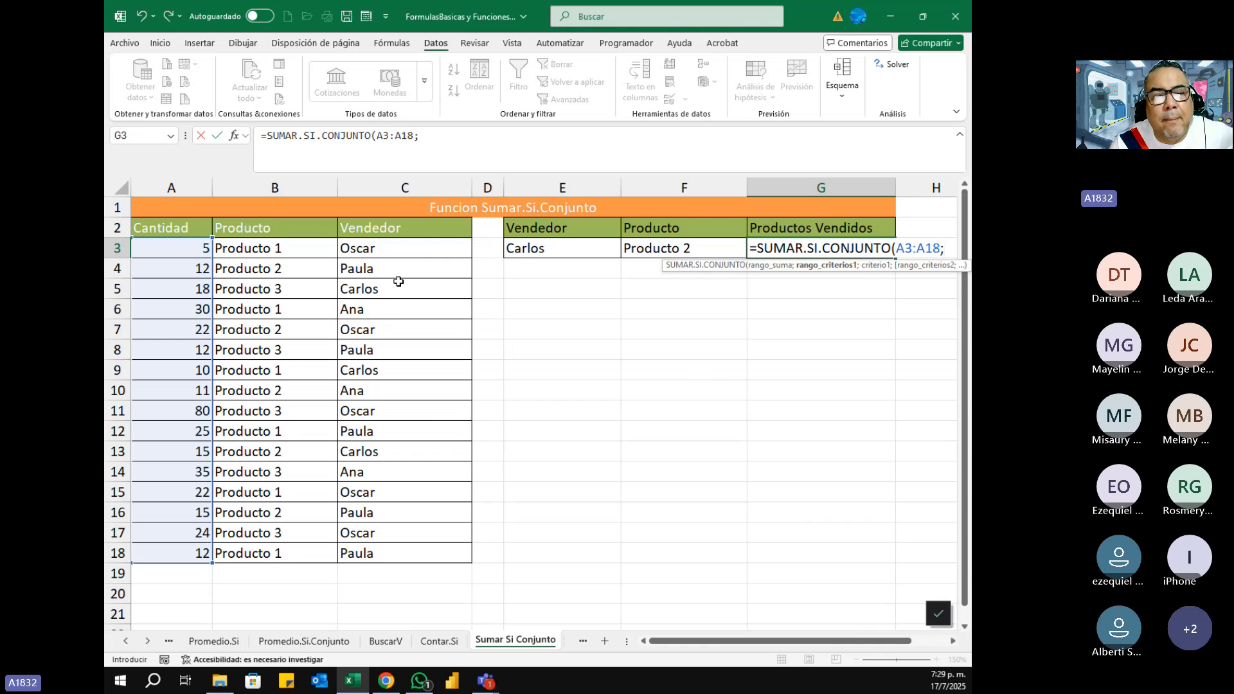
- Add the Vendedor range C3:C18 as rango_criterios1 and cell E3 as criterio1, separated by semicolons
{"action": "left_click", "coordinate": [392, 248]}
{"action": "key", "text": "shift+Down"}
{"action": "key", "text": "shift+Down"}
{"action": "key", "text": "shift+Down"}
{"action": "key", "text": "shift+Down"}
{"action": "key", "text": "shift+Down"}
{"action": "key", "text": "shift+Down"}
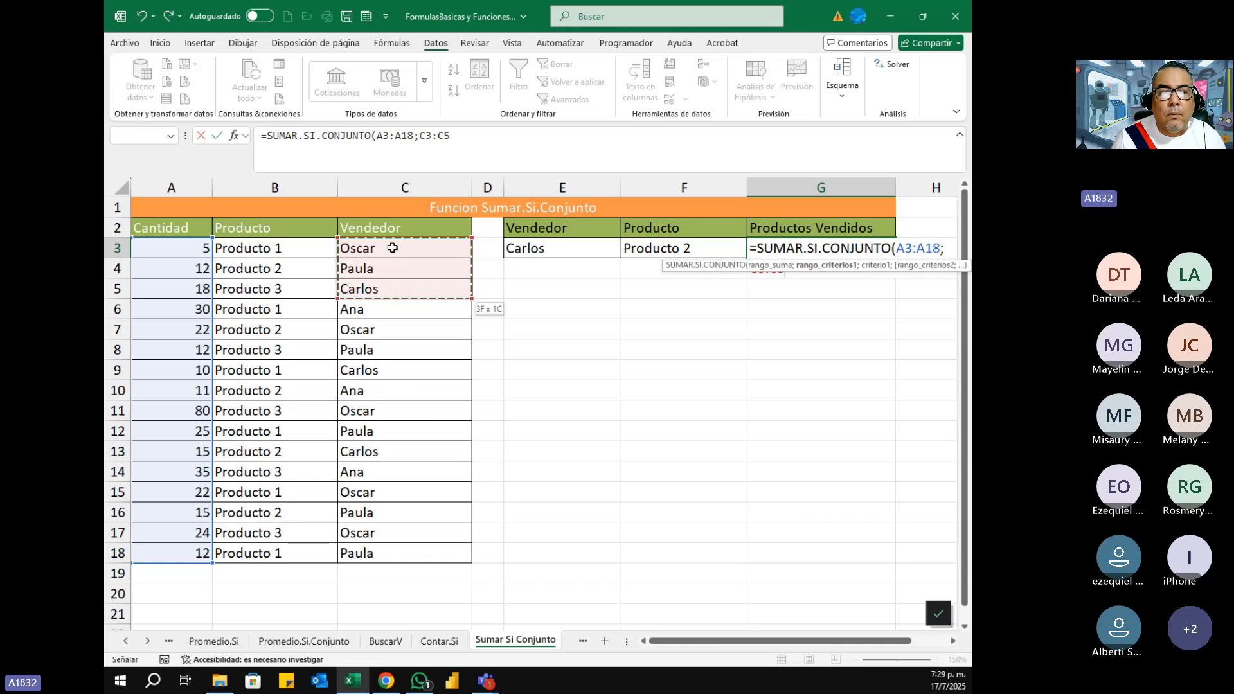
{"action": "key", "text": "shift+Down"}
{"action": "key", "text": "shift+Down"}
{"action": "key", "text": "shift+Down"}
{"action": "key", "text": "shift+Down"}
{"action": "key", "text": "shift+Down"}
{"action": "key", "text": "shift+Down"}
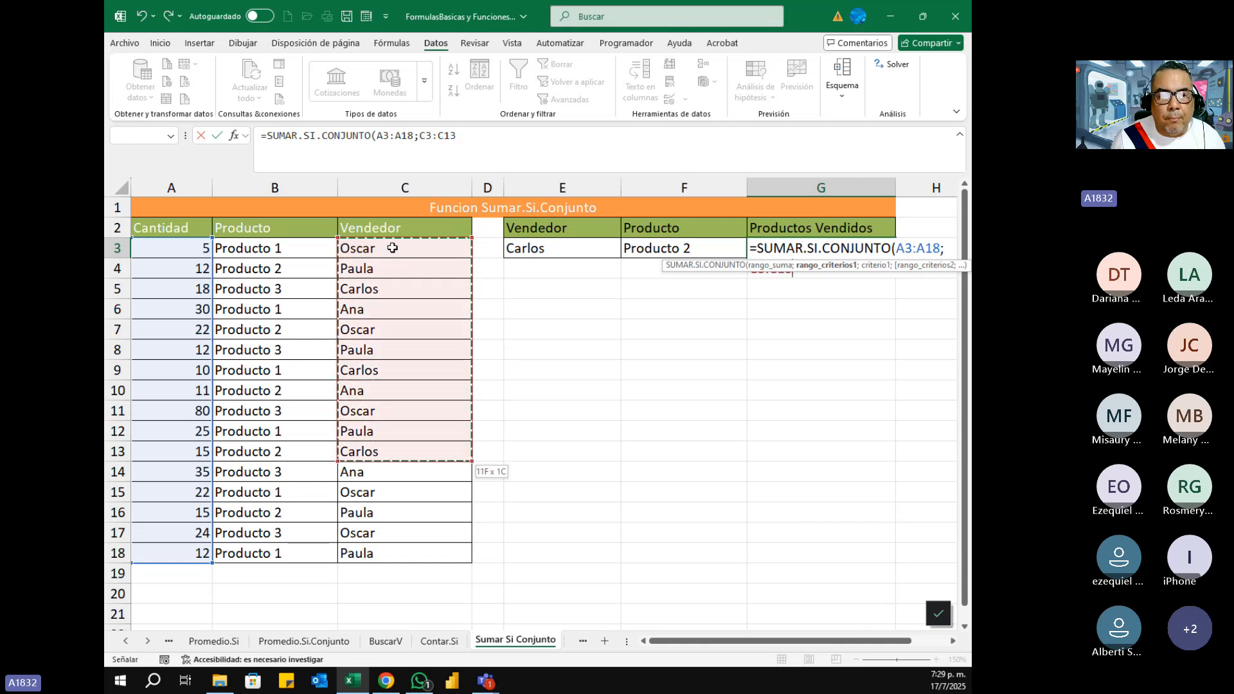
{"action": "key", "text": "shift+Down"}
{"action": "key", "text": "shift+Down"}
{"action": "key", "text": "shift+Down"}
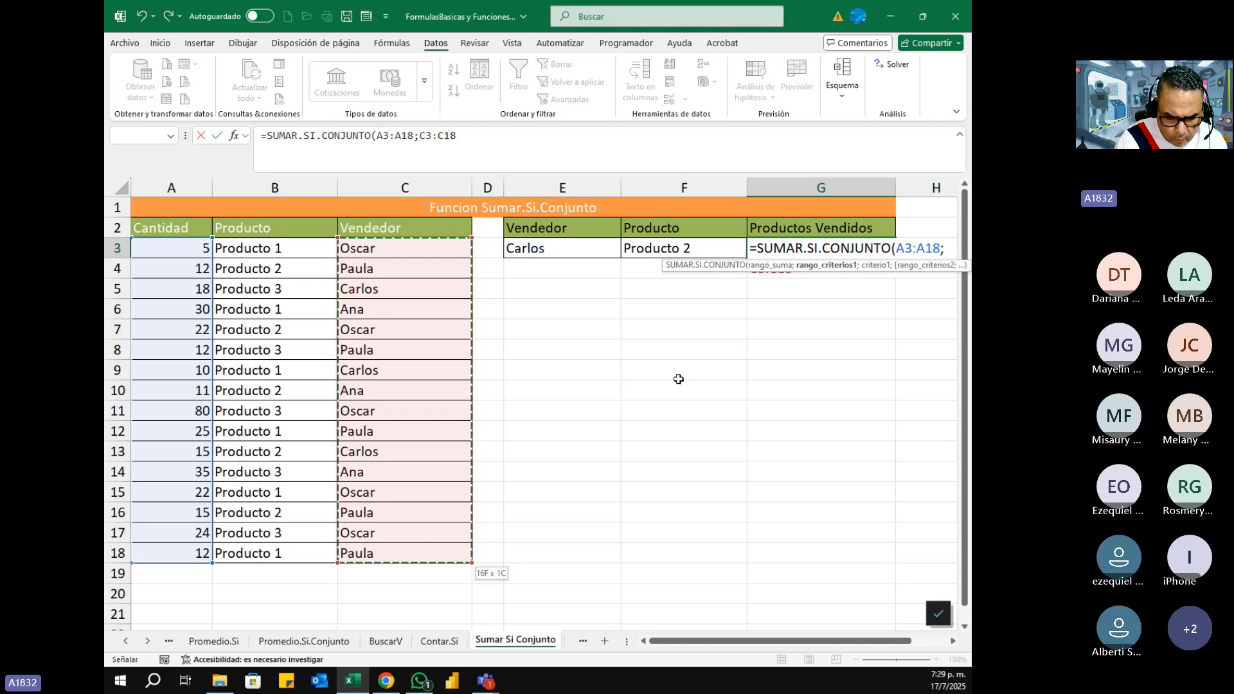
{"action": "type", "text": ";"}
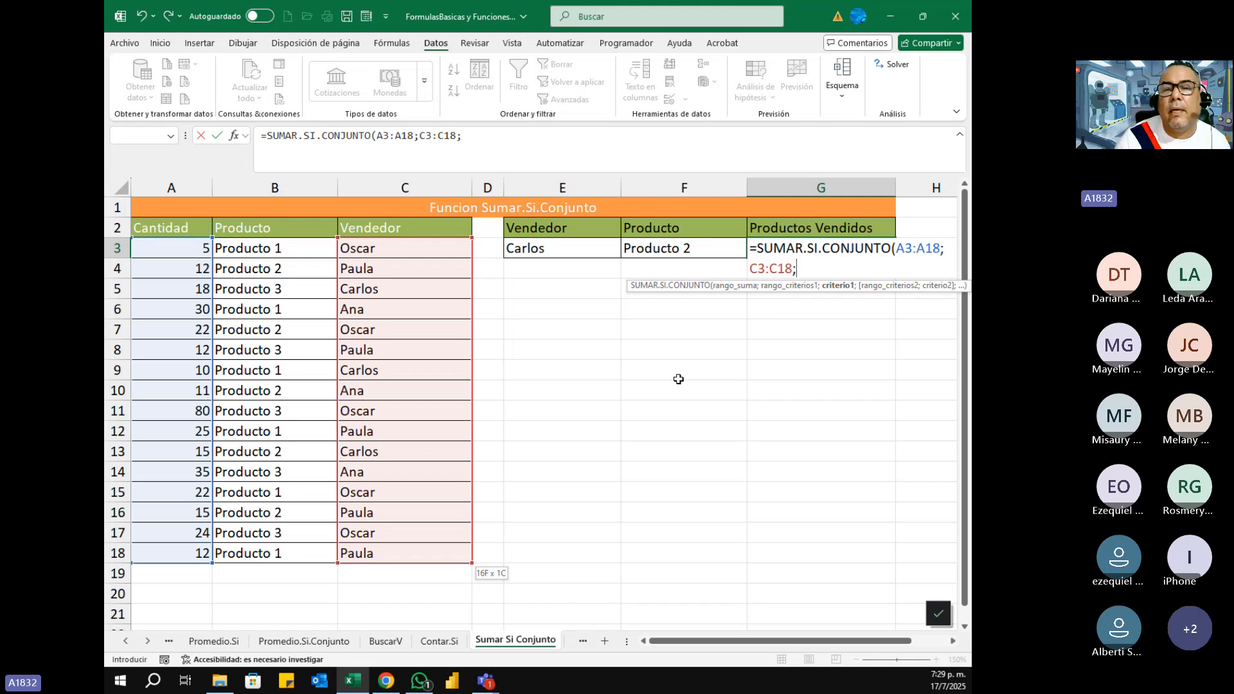
{"action": "left_click", "coordinate": [552, 249]}
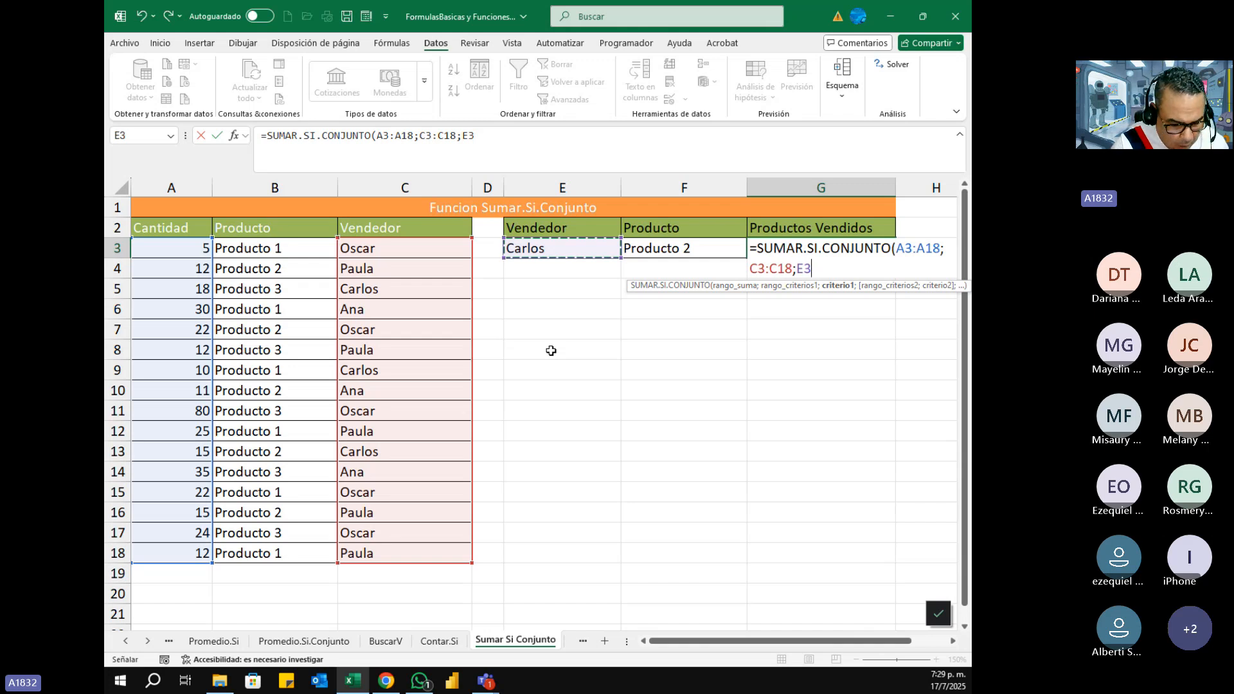
{"action": "type", "text": ";"}
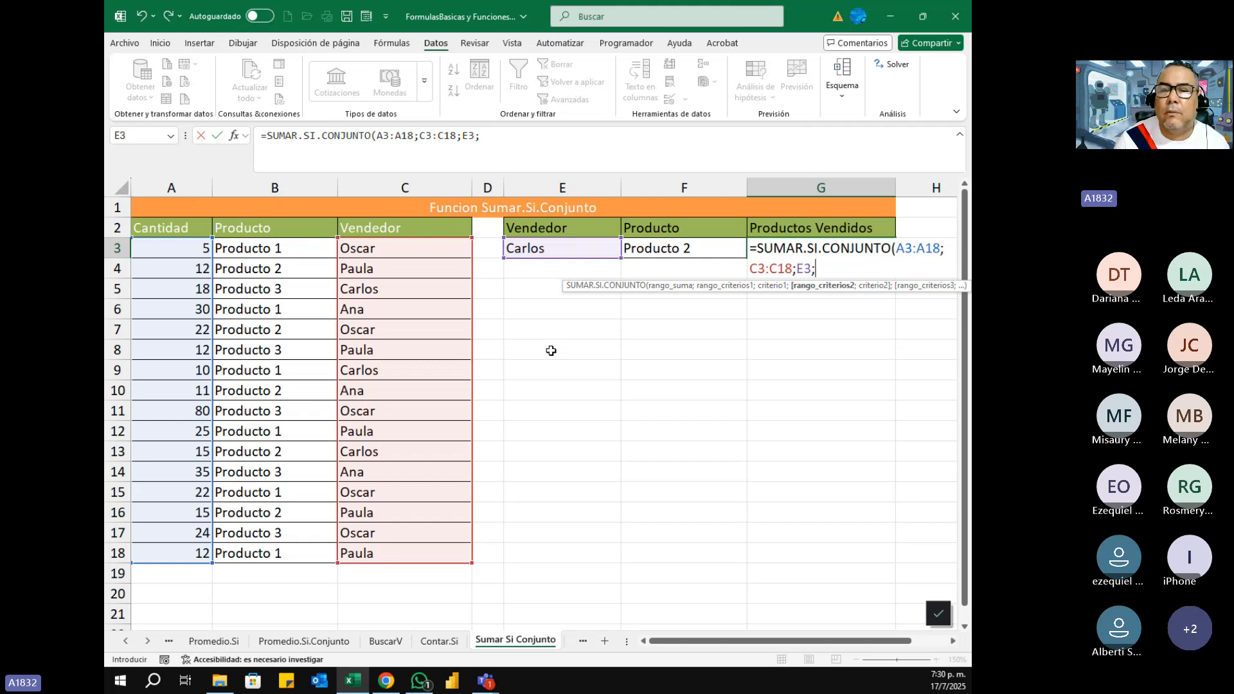
- Add the Producto range B3:B18 as rango_criterios2 in the SUMAR.SI.CONJUNTO formula, followed by a semicolon separator
{"action": "left_click", "coordinate": [272, 247]}
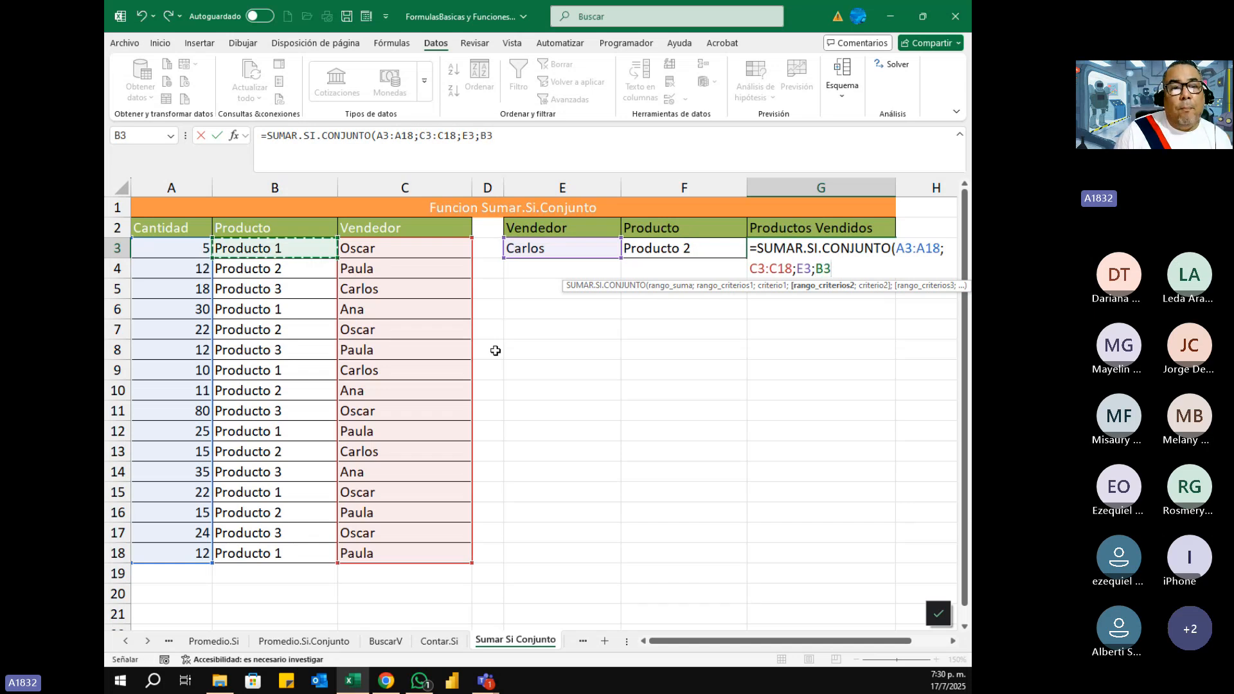
{"action": "key", "text": "shift+Down"}
{"action": "key", "text": "shift+Down"}
{"action": "key", "text": "shift+Down"}
{"action": "key", "text": "shift+Down"}
{"action": "key", "text": "shift+Down"}
{"action": "key", "text": "shift+Down"}
{"action": "key", "text": "shift+Down"}
{"action": "key", "text": "shift+Down"}
{"action": "key", "text": "shift+Down"}
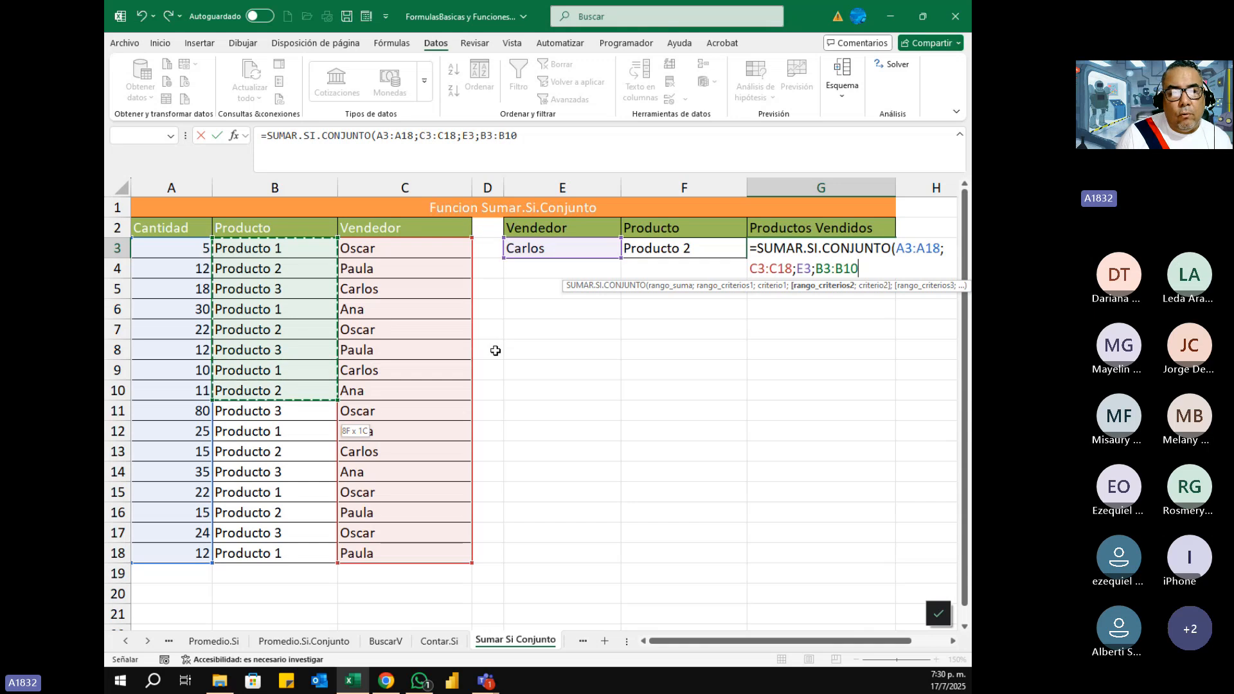
{"action": "key", "text": "shift+Down"}
{"action": "key", "text": "shift+Down"}
{"action": "key", "text": "shift+Down"}
{"action": "key", "text": "shift+Down"}
{"action": "key", "text": "shift+Down"}
{"action": "key", "text": "shift+Down"}
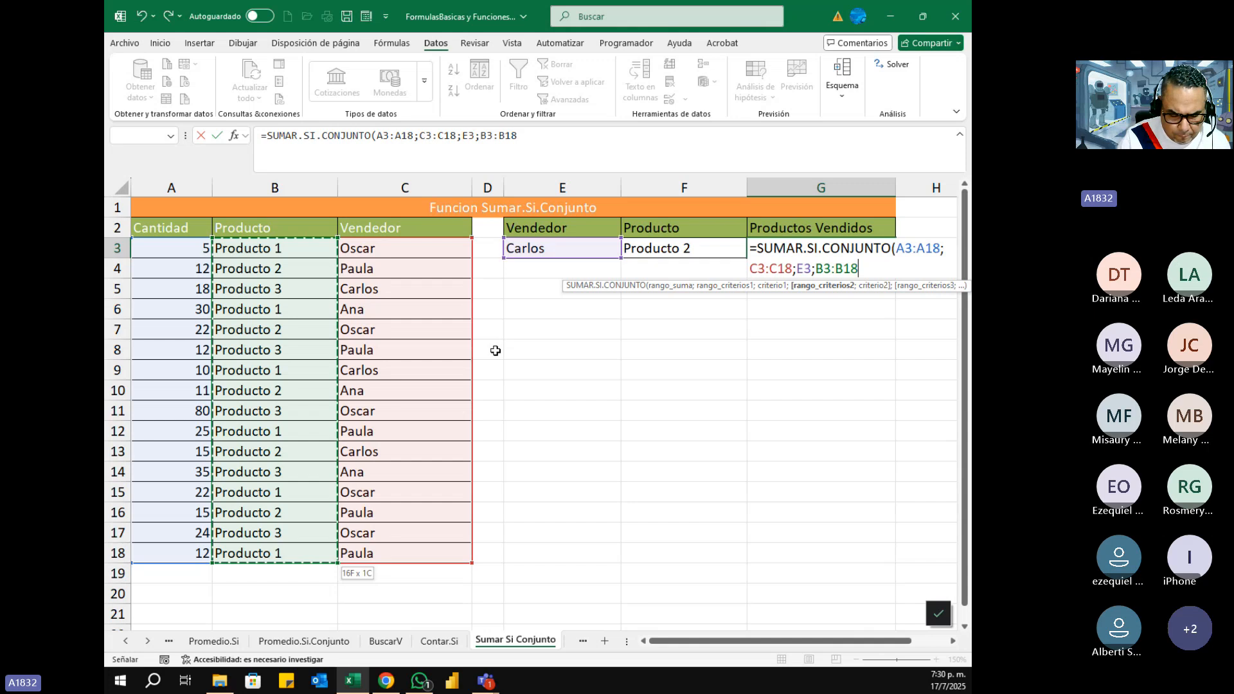
{"action": "type", "text": ";"}
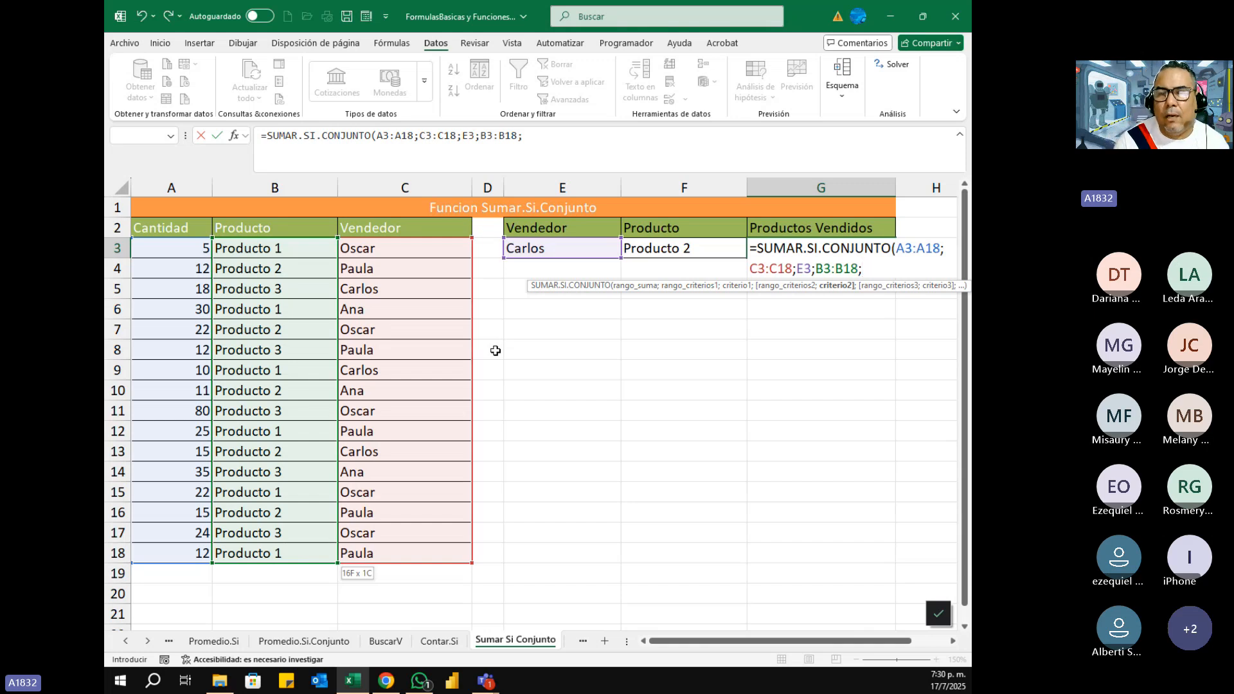
- Set cell F3 as criterio2 and complete the SUMAR.SI.CONJUNTO formula in G3
{"action": "left_click", "coordinate": [681, 246]}
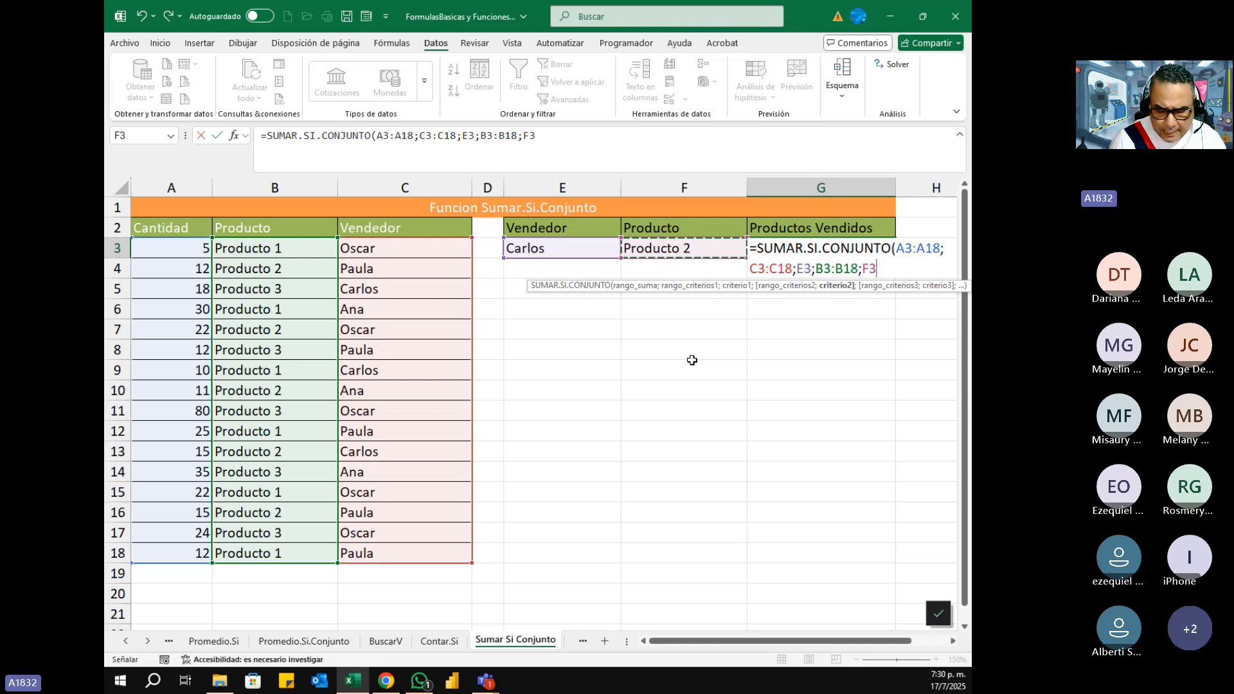
{"action": "type", "text": ")"}
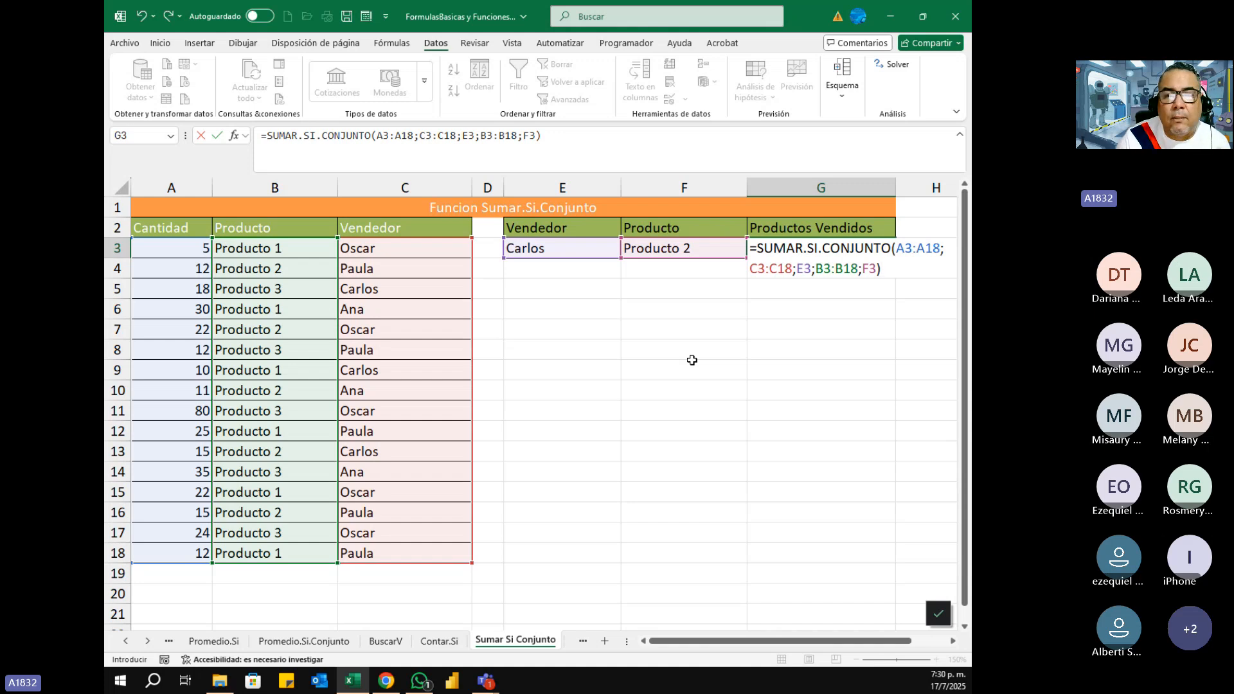
{"action": "key", "text": "Return"}
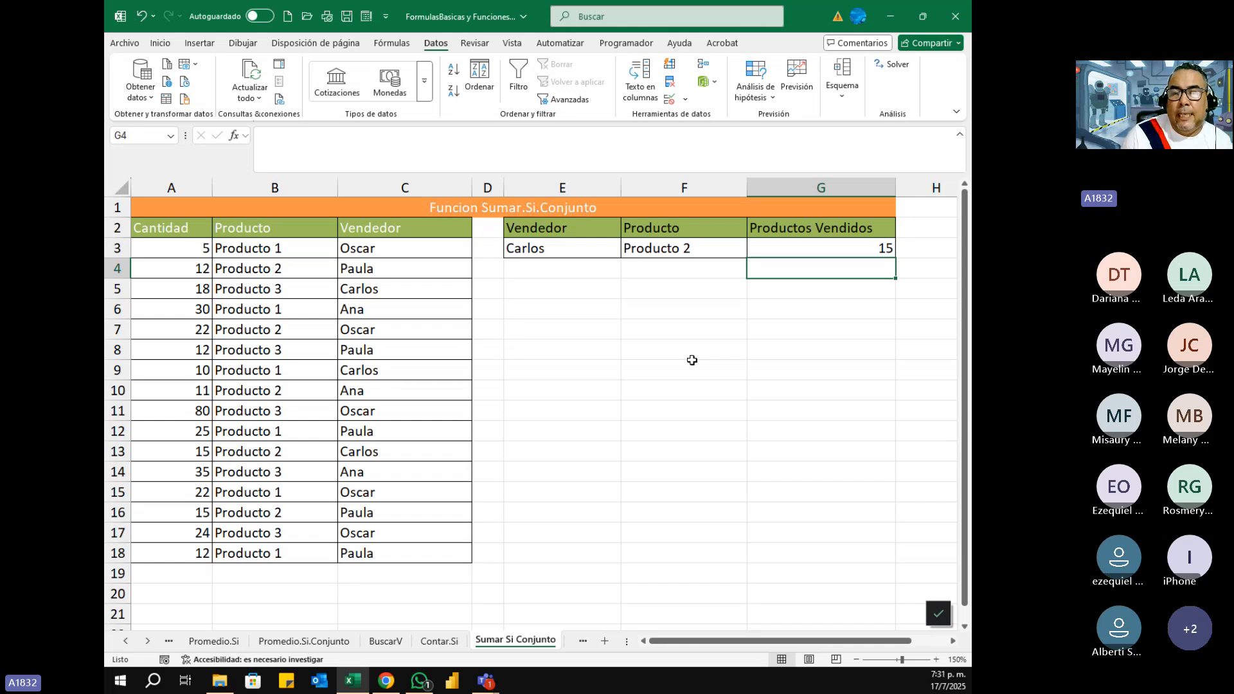
- Test the formula by switching the Vendedor in E3 to the first, second and fourth sellers in its list
{"action": "left_click", "coordinate": [540, 250]}
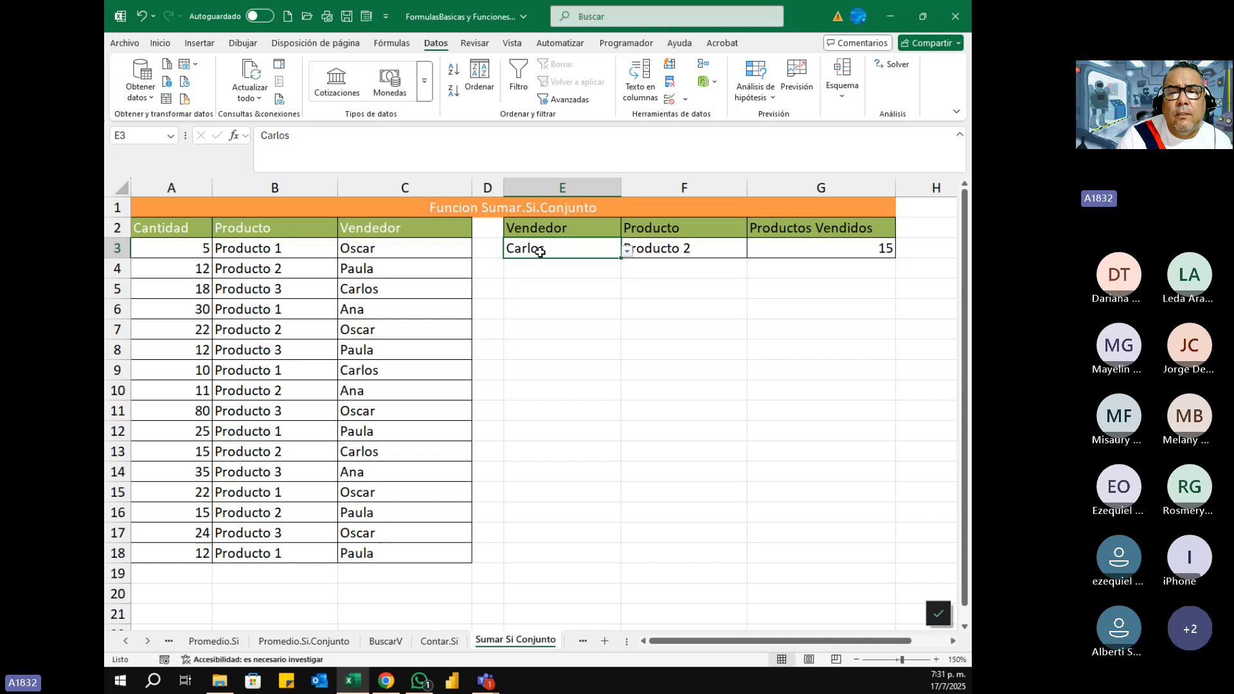
{"action": "left_click", "coordinate": [625, 255]}
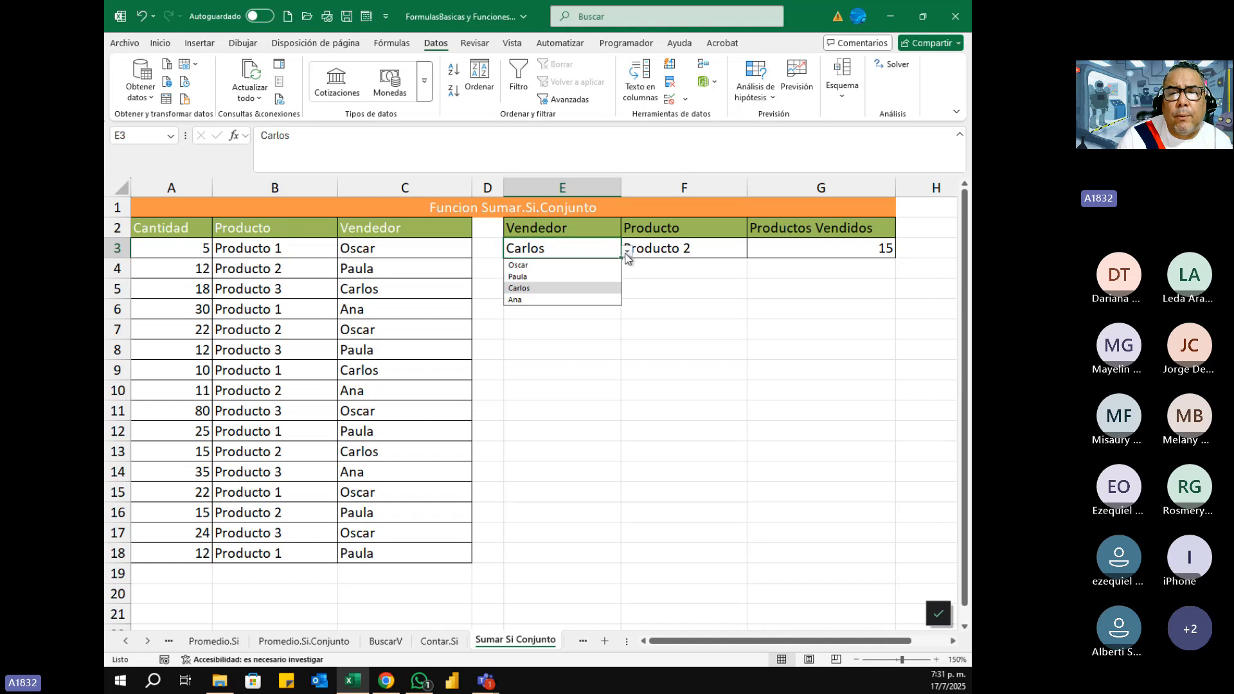
{"action": "left_click", "coordinate": [520, 266]}
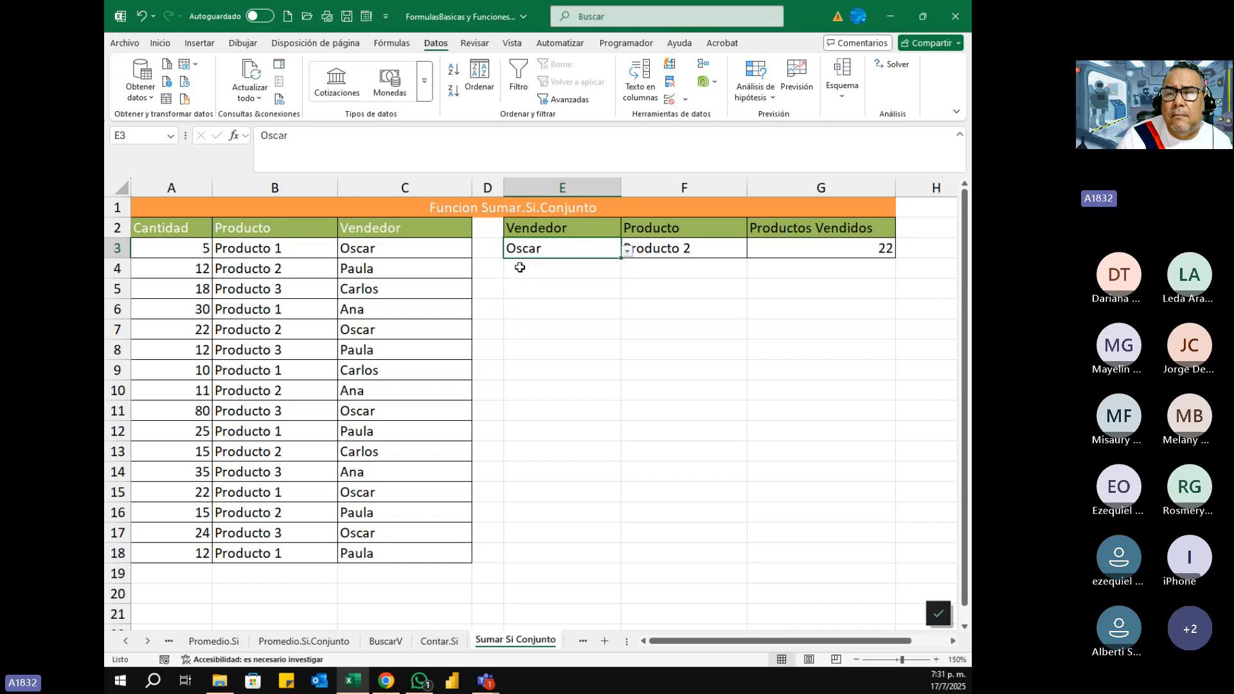
{"action": "left_click", "coordinate": [626, 252]}
{"action": "left_click", "coordinate": [518, 276]}
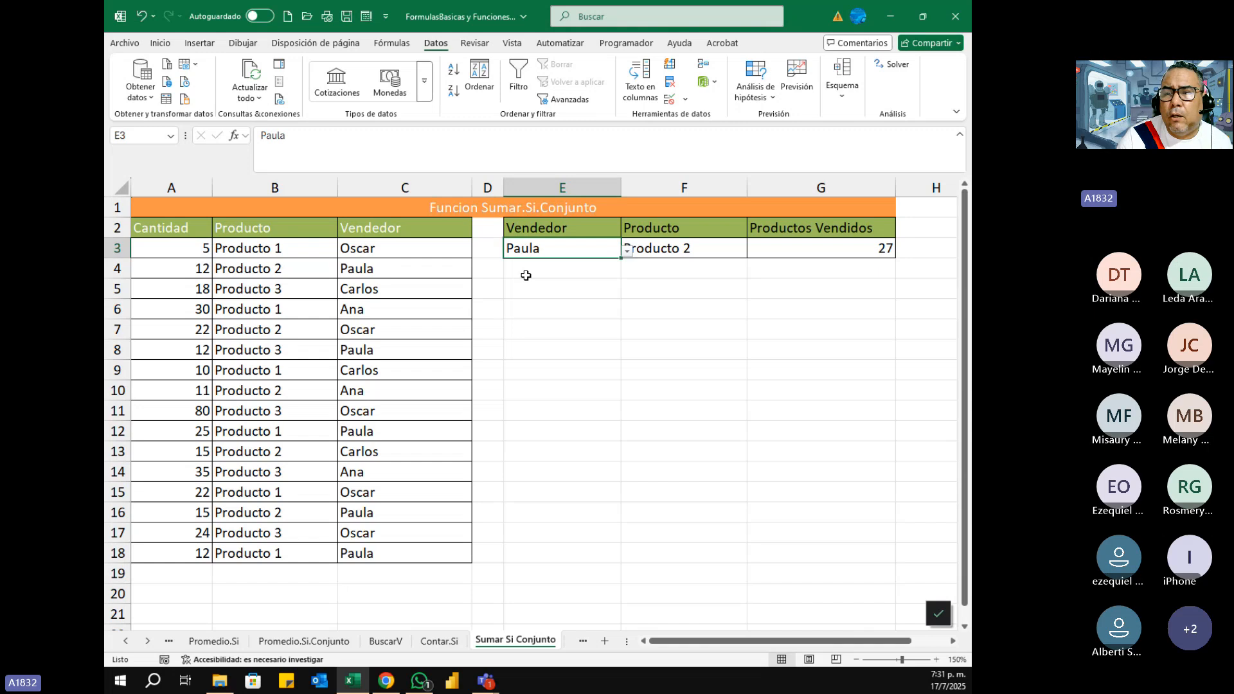
{"action": "left_click", "coordinate": [627, 252]}
{"action": "left_click", "coordinate": [524, 299]}
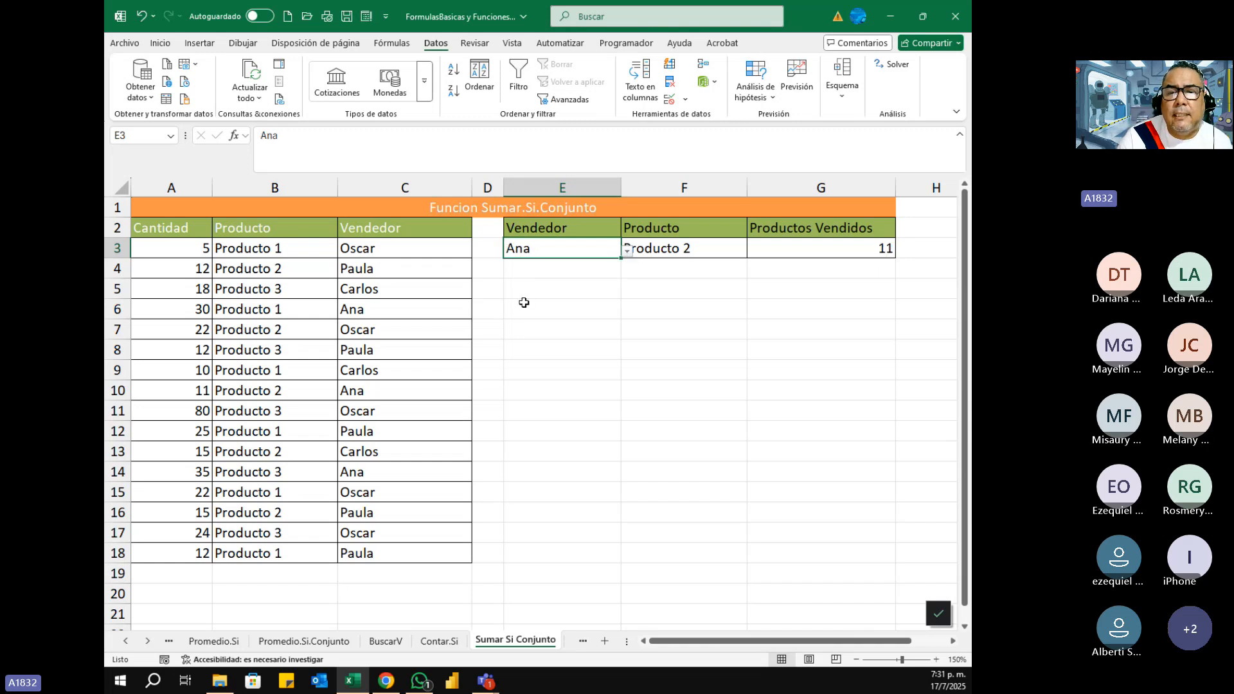
- Set the Vendedor in E3 to the first seller in its list and the Producto in F3 to Producto 1
{"action": "left_click", "coordinate": [623, 249]}
{"action": "left_click", "coordinate": [594, 249]}
{"action": "left_click", "coordinate": [626, 252]}
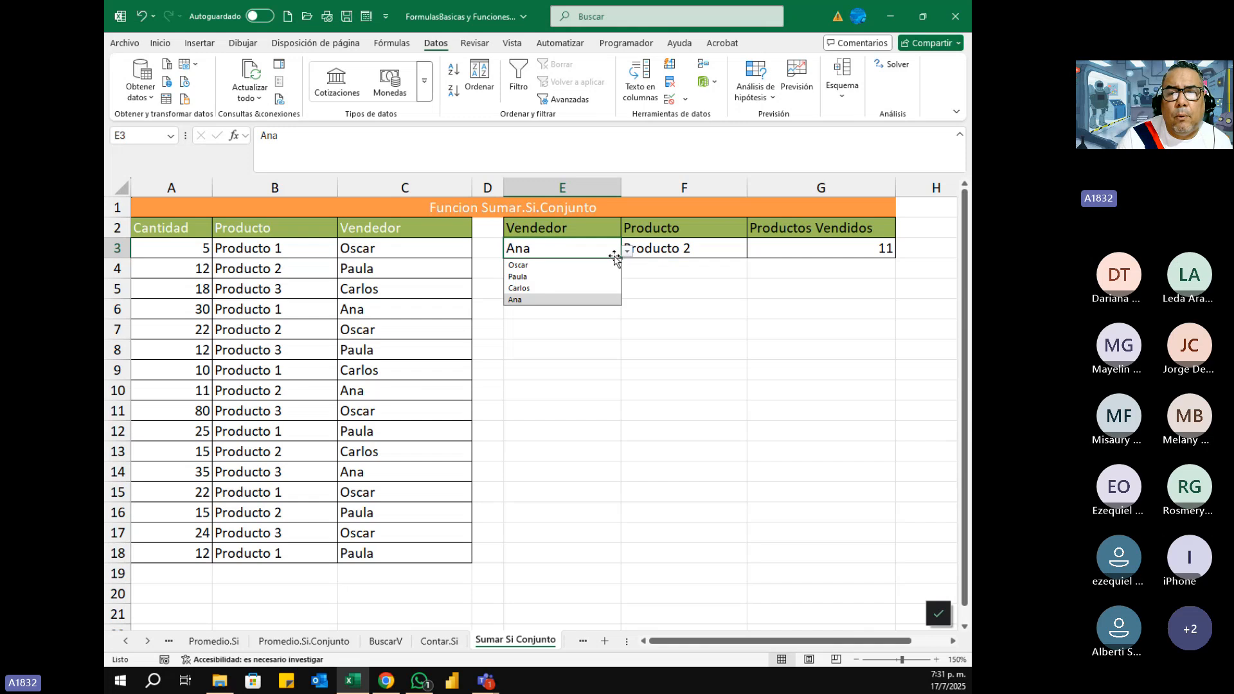
{"action": "left_click", "coordinate": [524, 264]}
{"action": "left_click", "coordinate": [702, 251]}
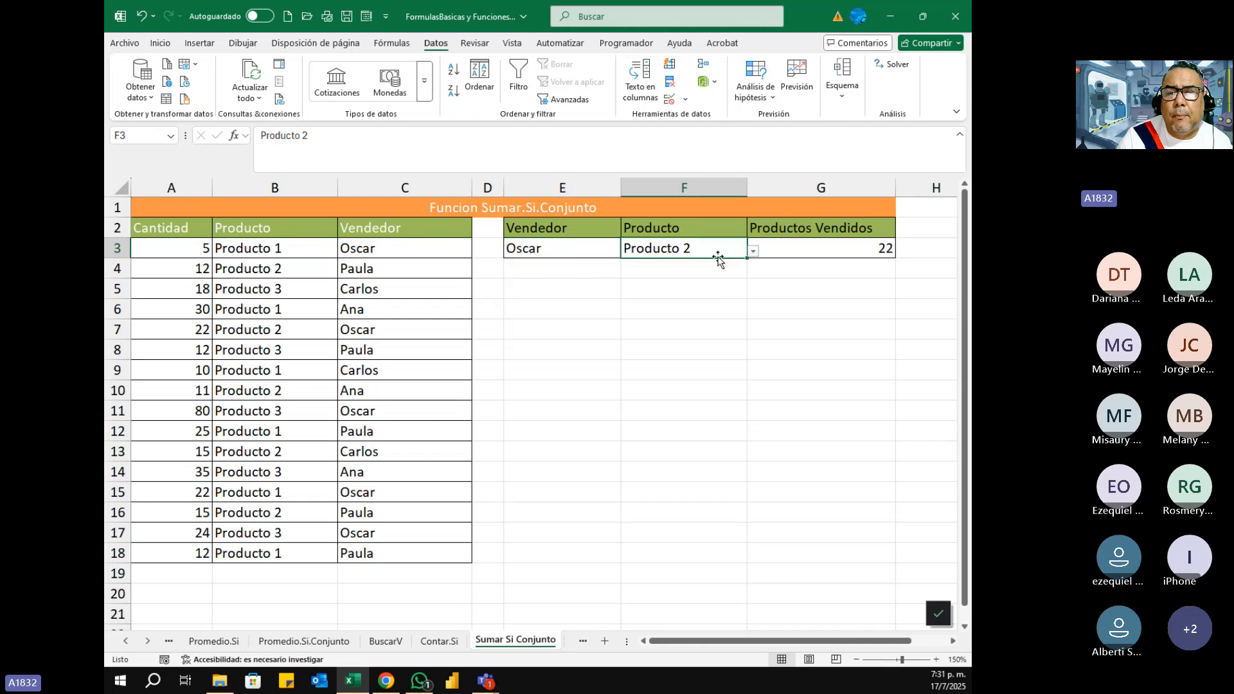
{"action": "left_click", "coordinate": [753, 251]}
{"action": "left_click", "coordinate": [665, 264]}
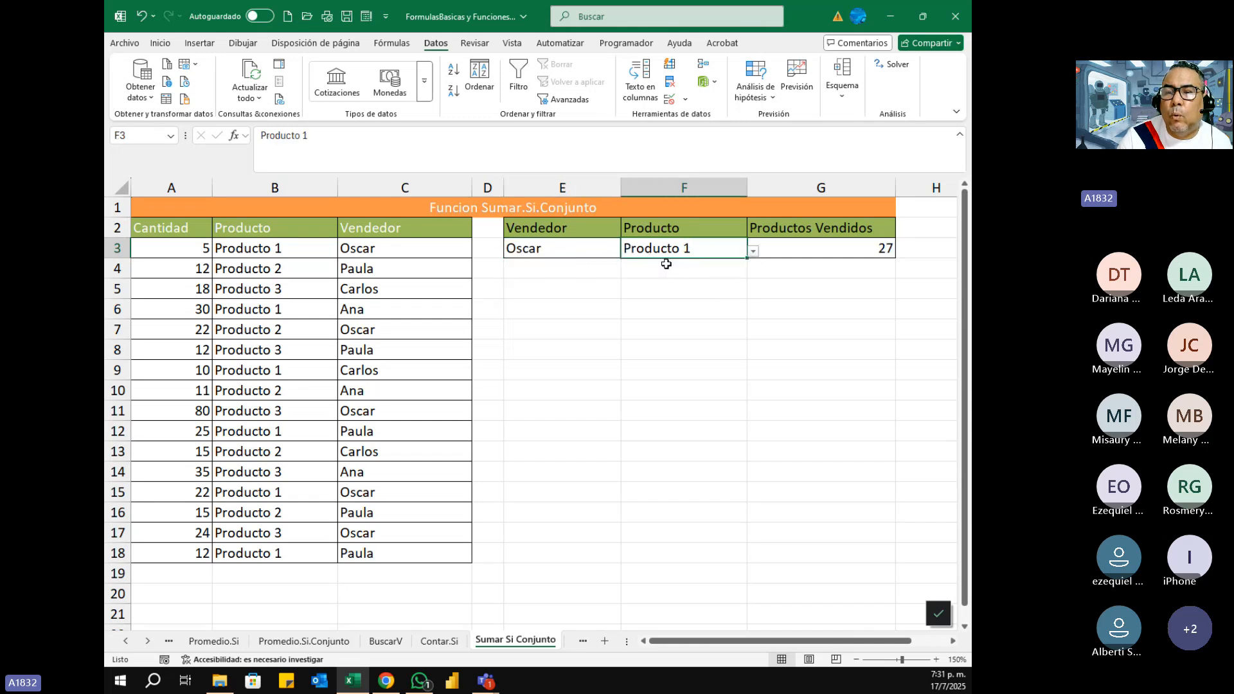
- Switch the Vendedor in E3 through the second and third sellers to the fourth, keeping Producto 1 as the product
{"action": "left_click", "coordinate": [605, 250]}
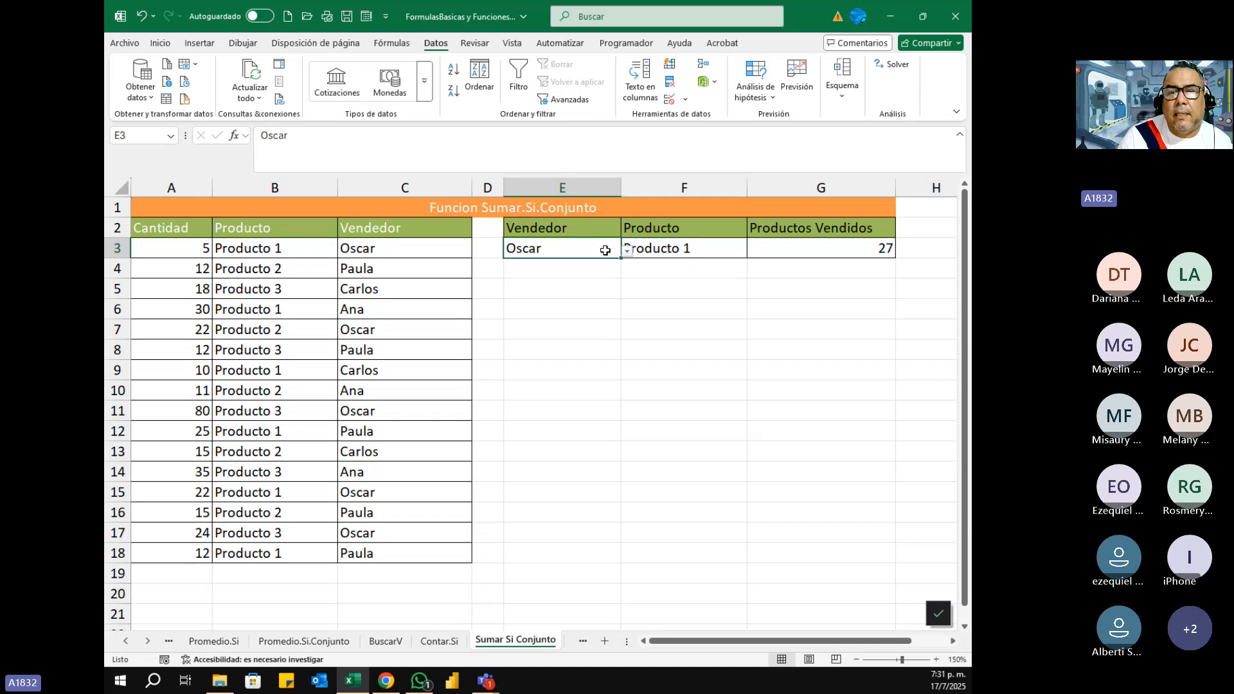
{"action": "left_click", "coordinate": [627, 252]}
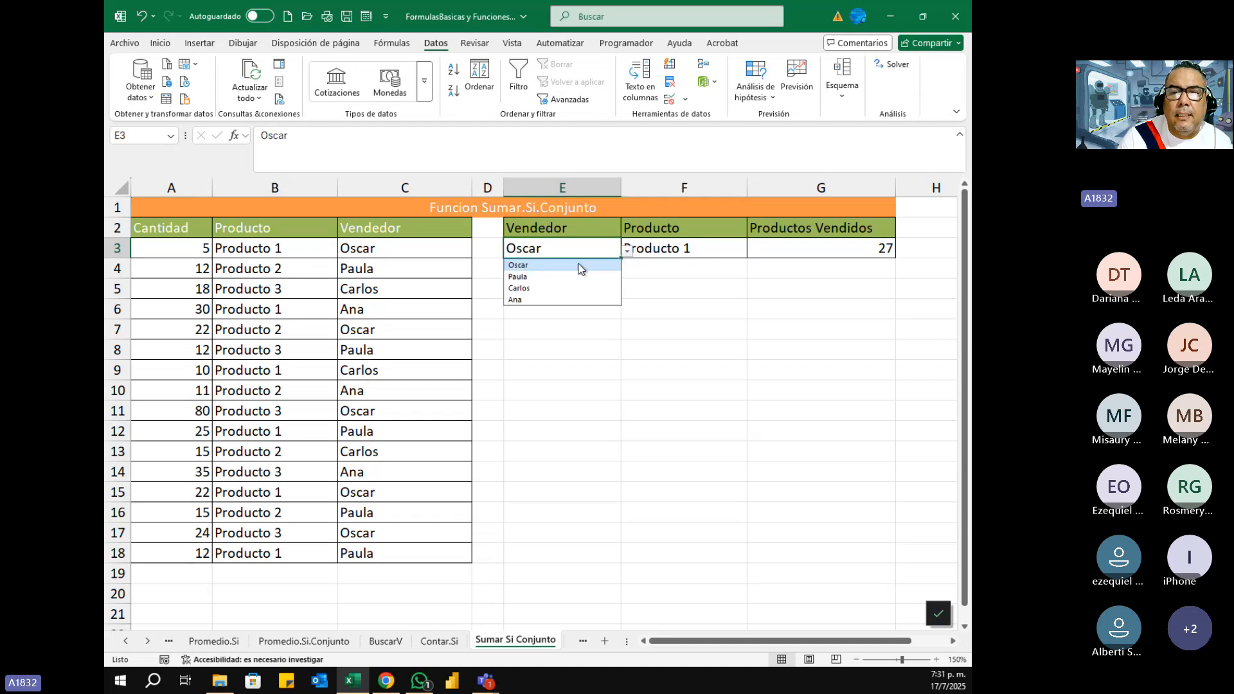
{"action": "left_click", "coordinate": [543, 276]}
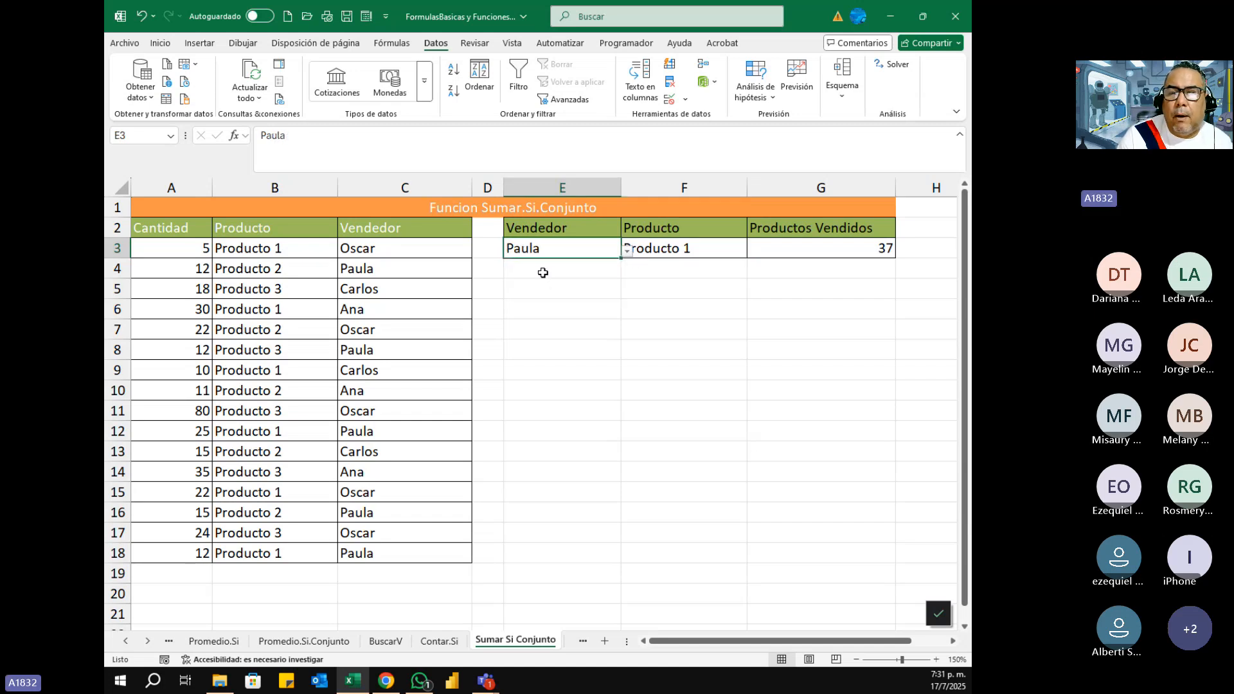
{"action": "left_click", "coordinate": [627, 252]}
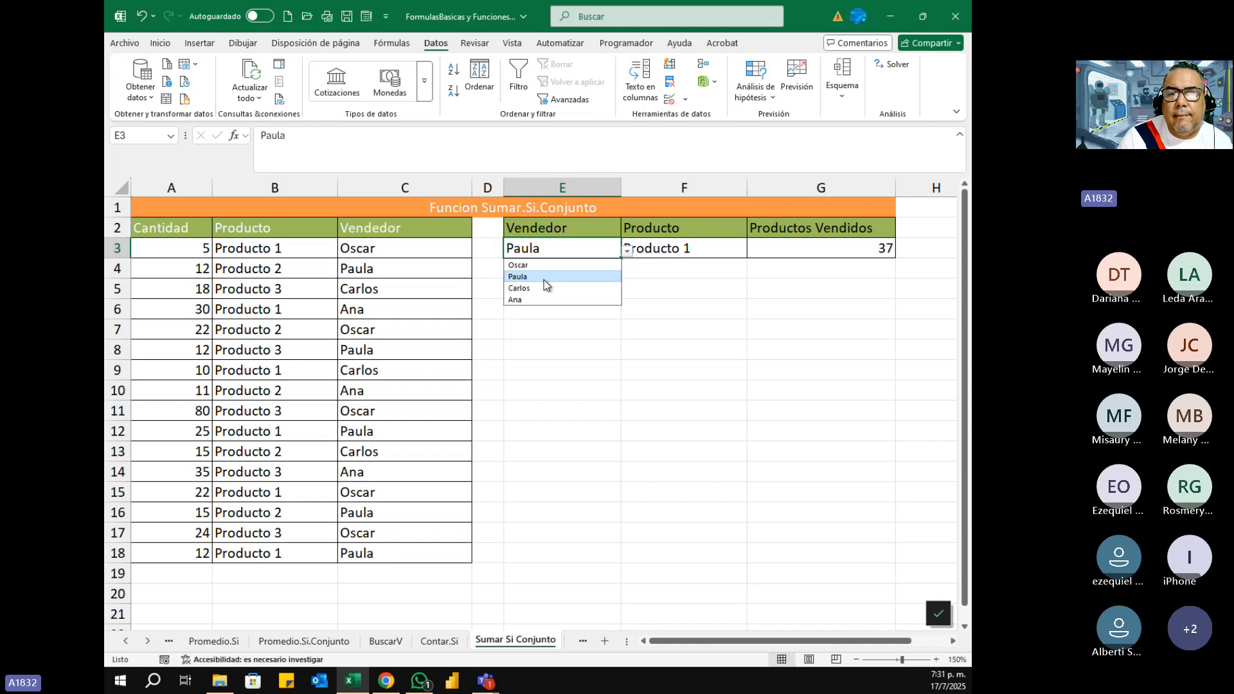
{"action": "left_click", "coordinate": [544, 286]}
{"action": "left_click", "coordinate": [628, 253]}
{"action": "left_click", "coordinate": [514, 299]}
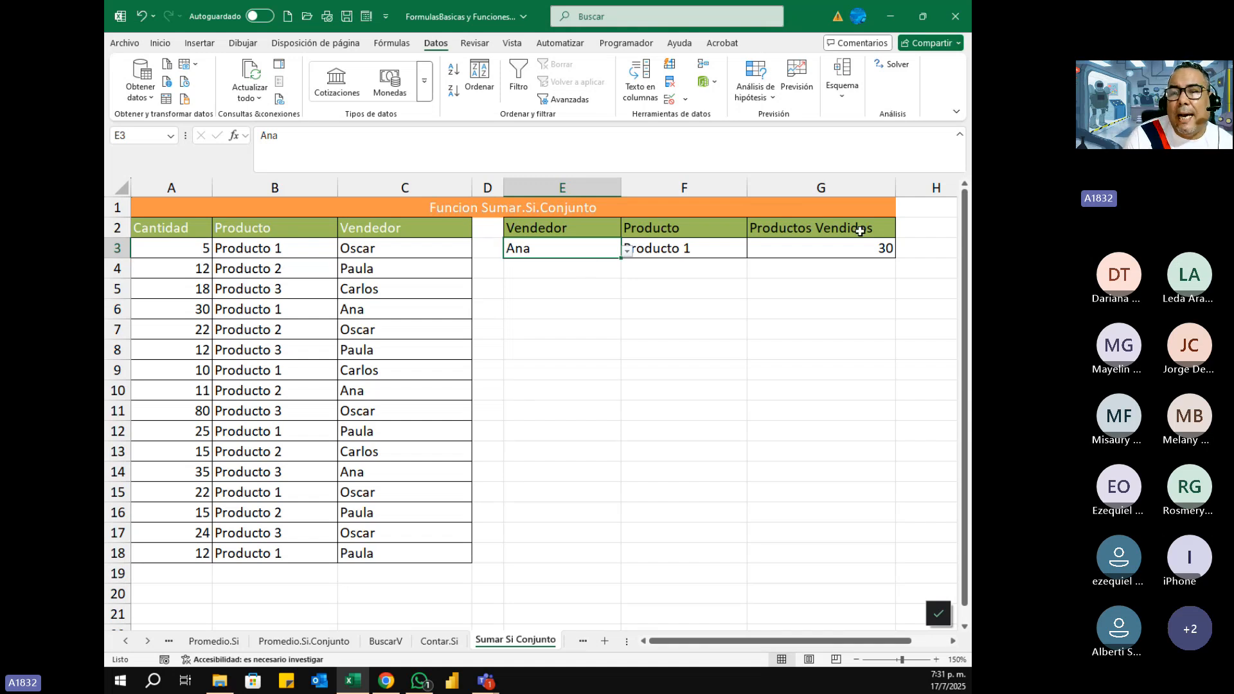
- Review the completed SUMAR.SI.CONJUNTO formula in the Productos Vendidos cell G3
{"action": "left_click", "coordinate": [811, 250]}
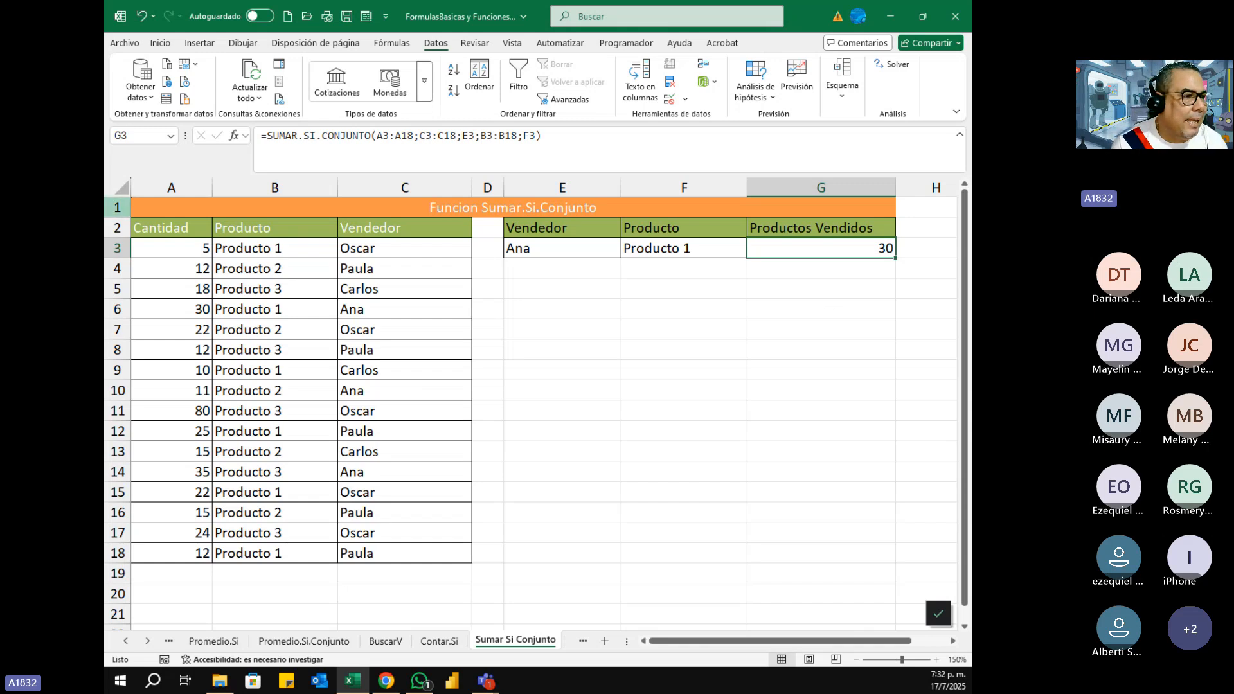
{"action": "key", "text": "alt+Tab"}
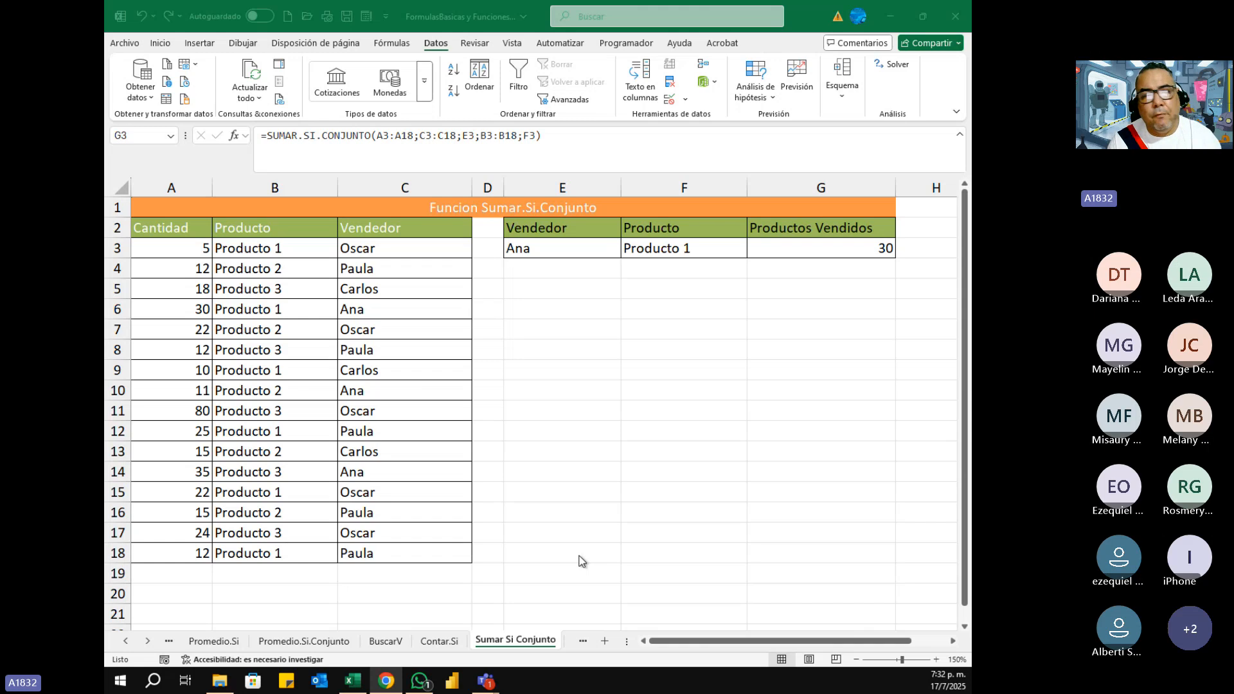
- Go past the Contar.Si.Conjunto sheet to Mayus-Minus and highlight the Nombre and Apellidos data in A3:B12
{"action": "left_click", "coordinate": [582, 644]}
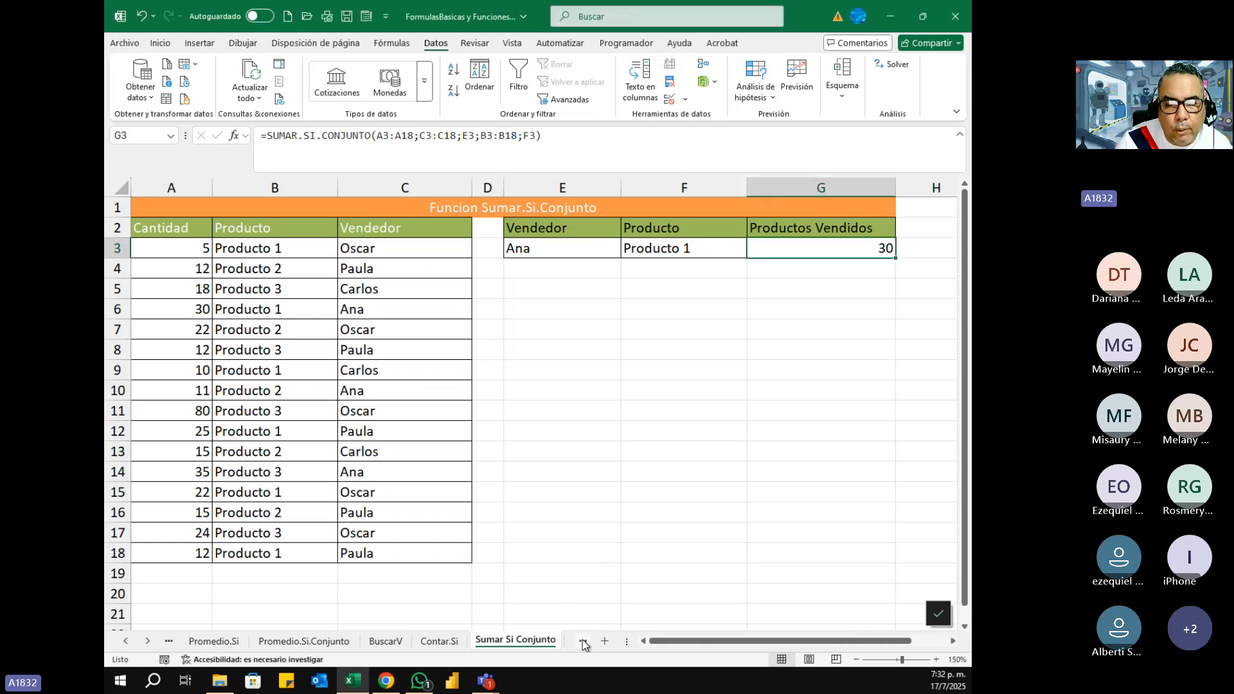
{"action": "left_click", "coordinate": [582, 642]}
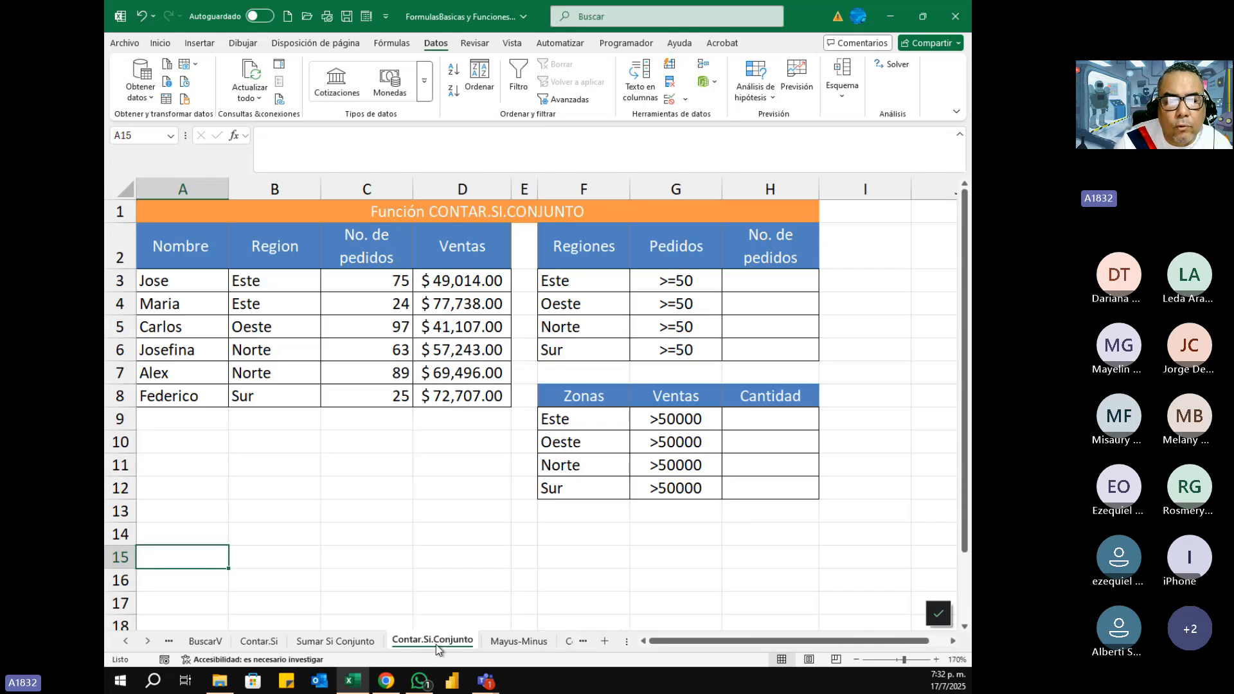
{"action": "left_click", "coordinate": [518, 642]}
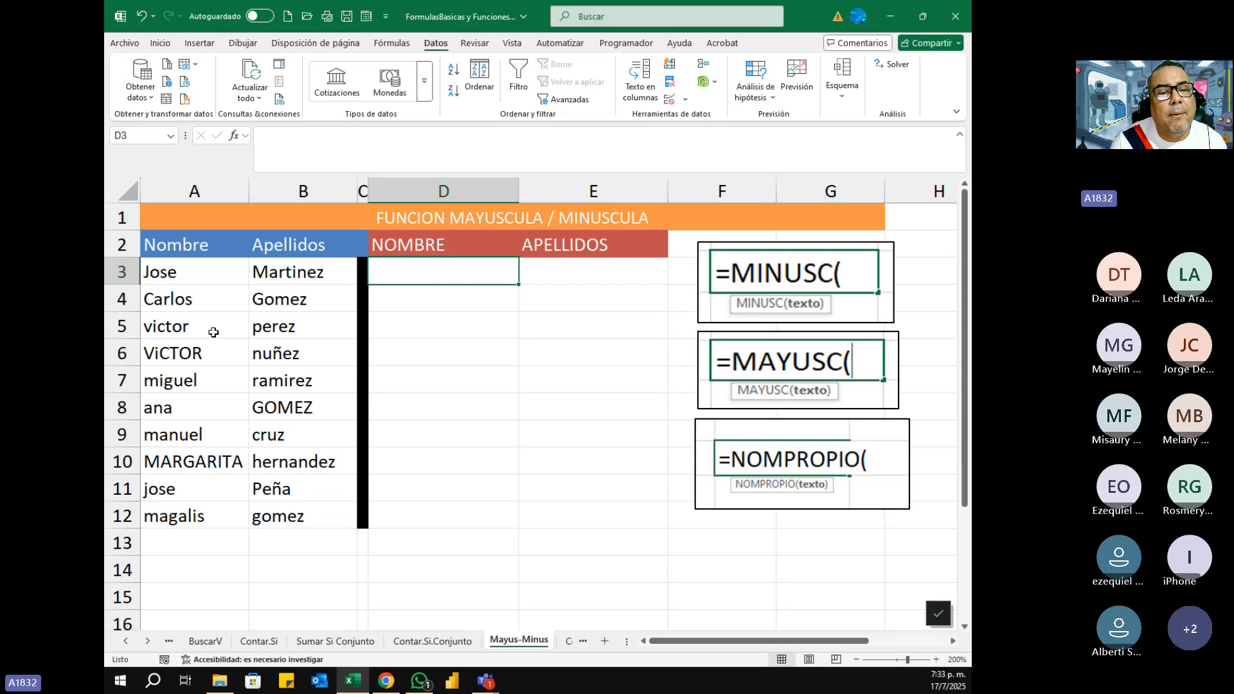
{"action": "left_click_drag", "start_coordinate": [173, 276], "coordinate": [307, 518]}
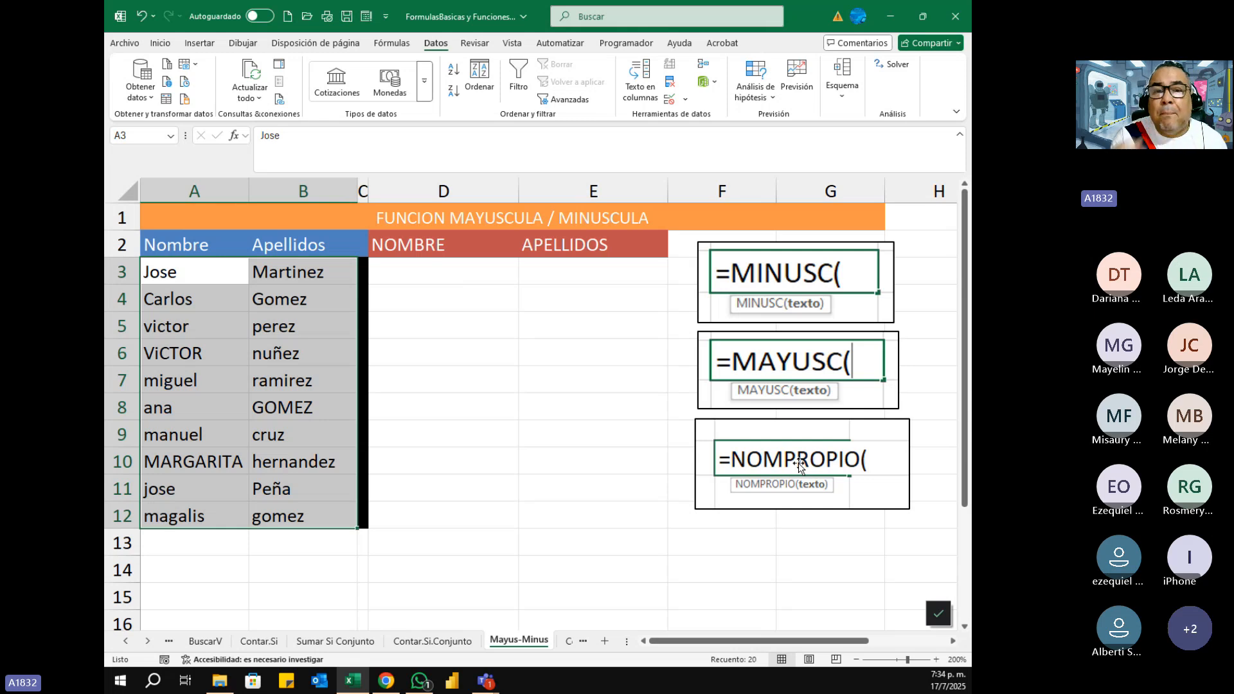
- Enter the formula =MAYUSC(A3:A12) in the NOMBRE cell D3 to convert all the first names to uppercase
{"action": "left_click", "coordinate": [447, 269]}
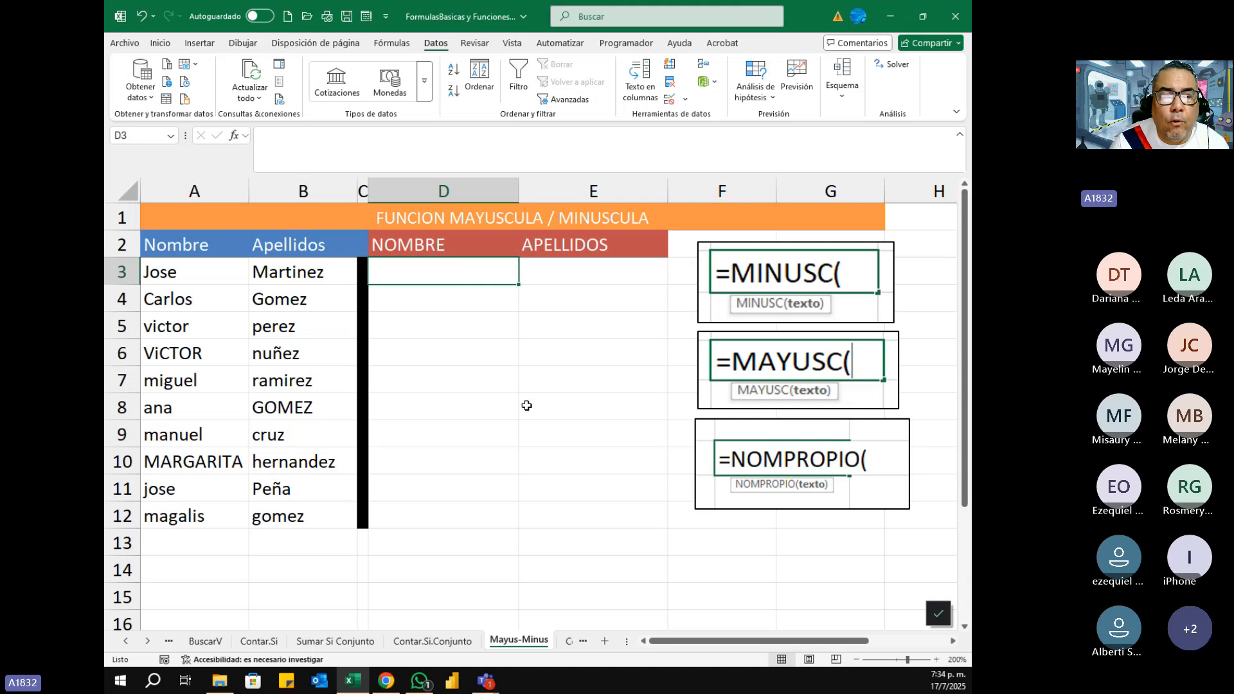
{"action": "type", "text": "="}
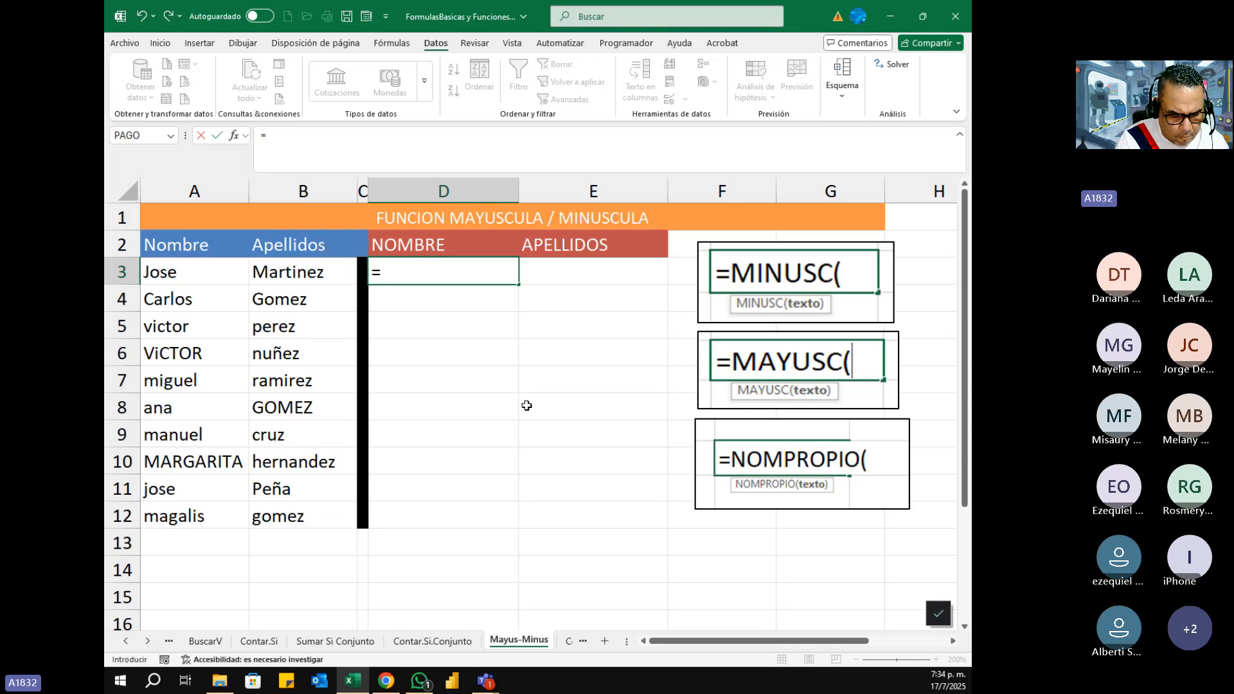
{"action": "type", "text": "mayus"}
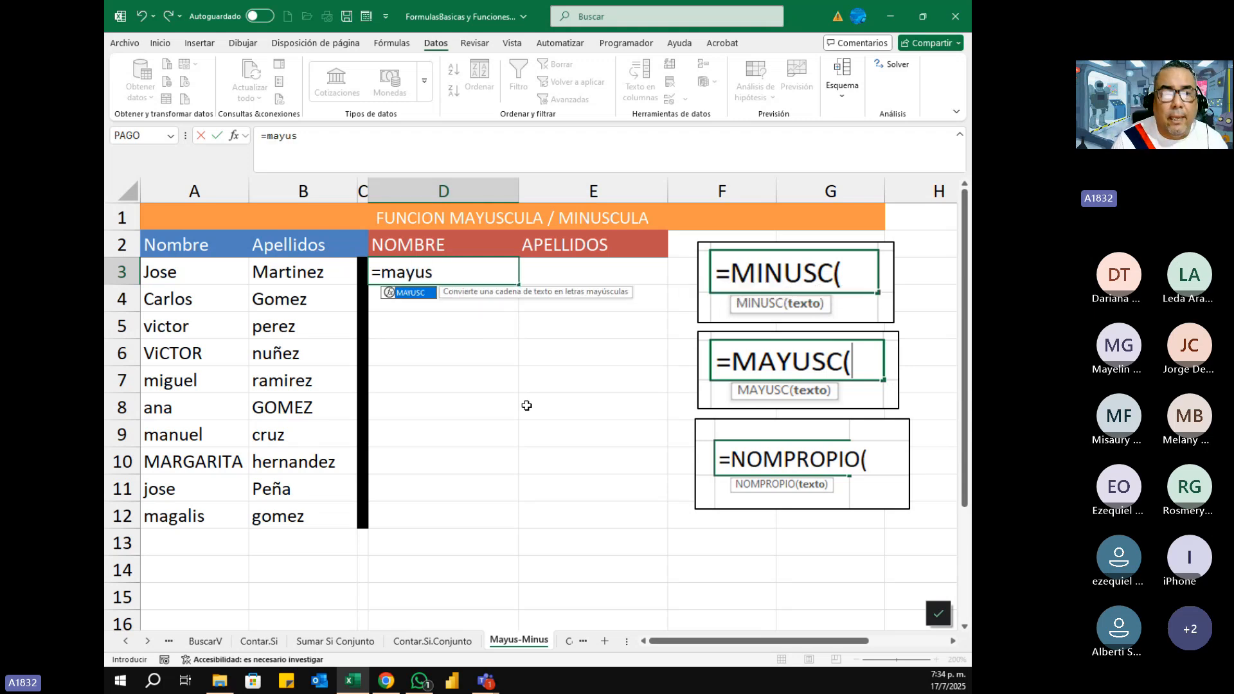
{"action": "key", "text": "Tab"}
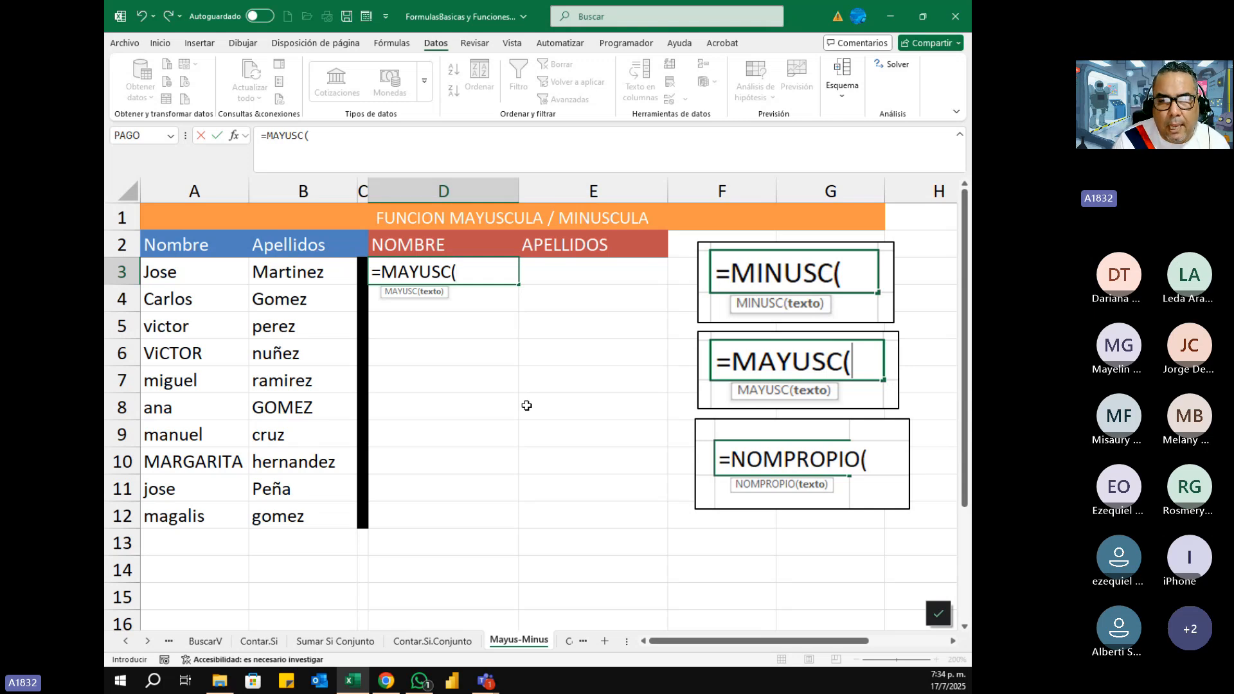
{"action": "left_click_drag", "start_coordinate": [172, 276], "coordinate": [186, 516]}
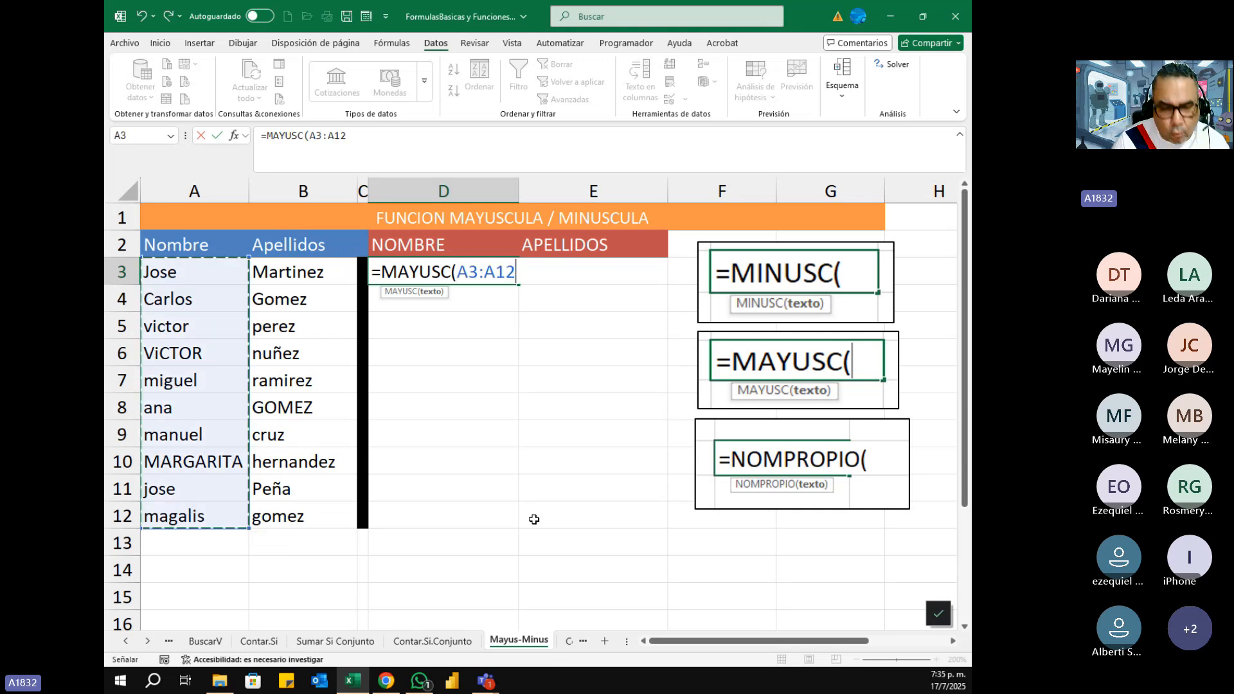
{"action": "type", "text": ")"}
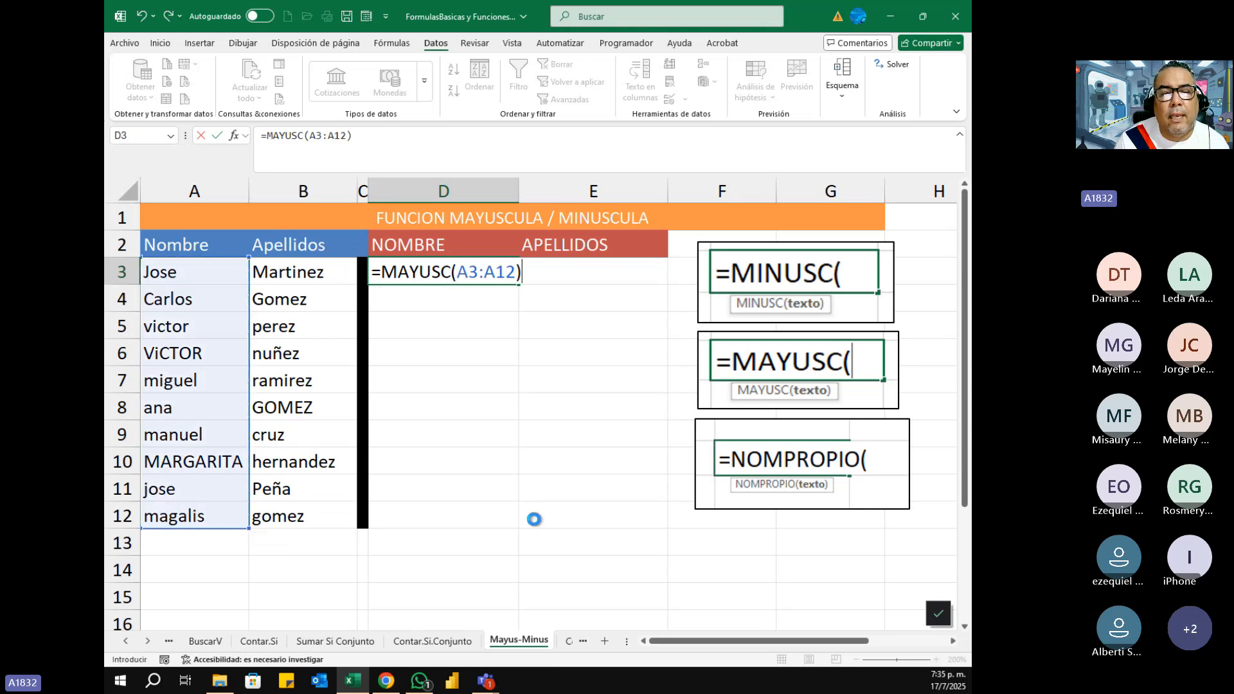
{"action": "key", "text": "Return"}
{"action": "key", "text": "Up"}
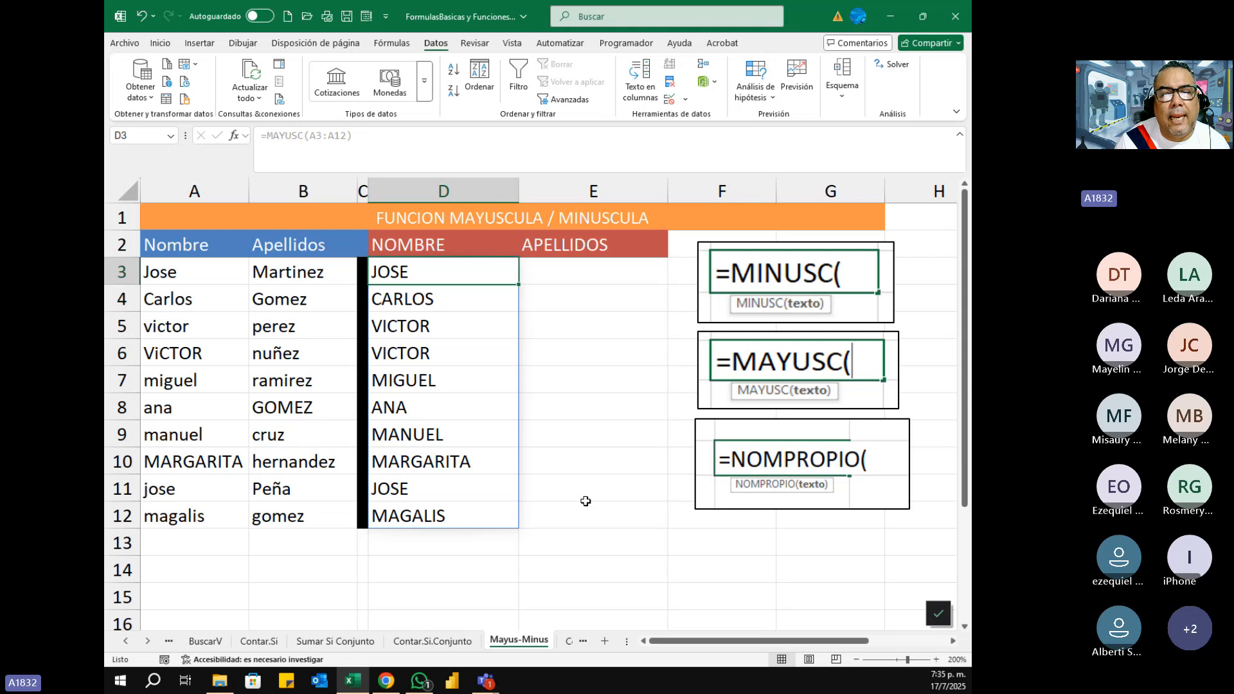
- Compare the formula shown in D3 with the ones in the cells D4 and D5 below it
{"action": "left_click", "coordinate": [451, 295]}
{"action": "left_click", "coordinate": [437, 273]}
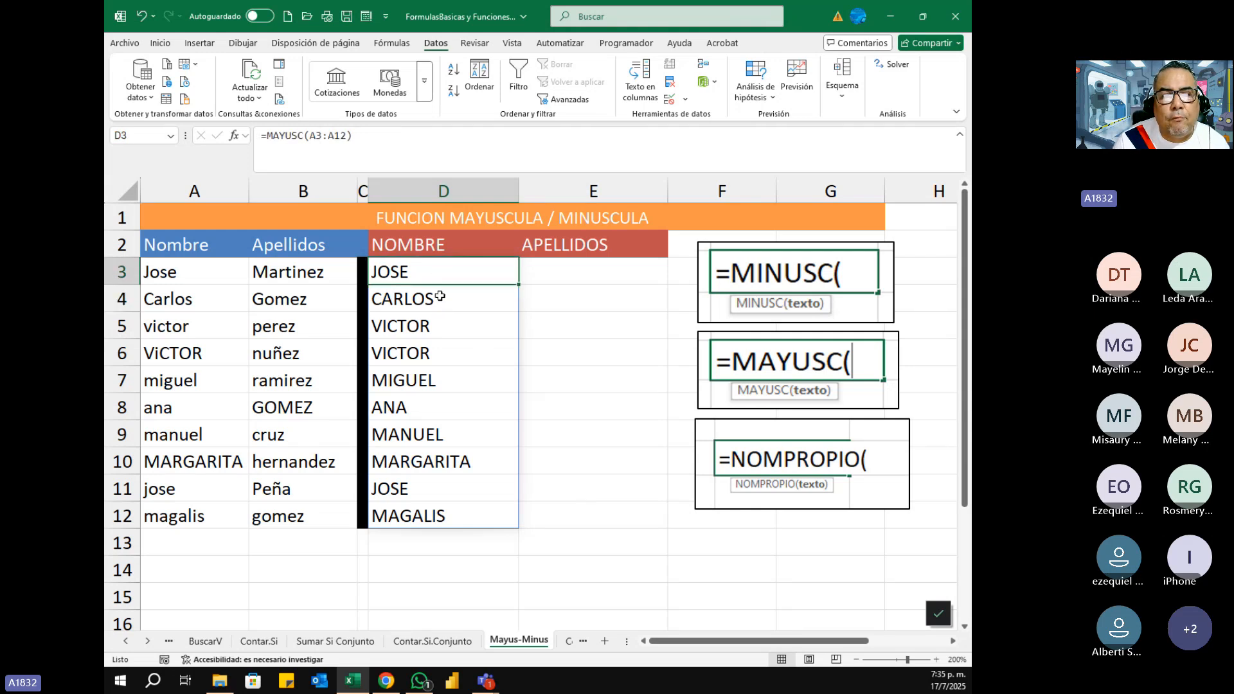
{"action": "left_click", "coordinate": [440, 293]}
{"action": "left_click", "coordinate": [446, 329]}
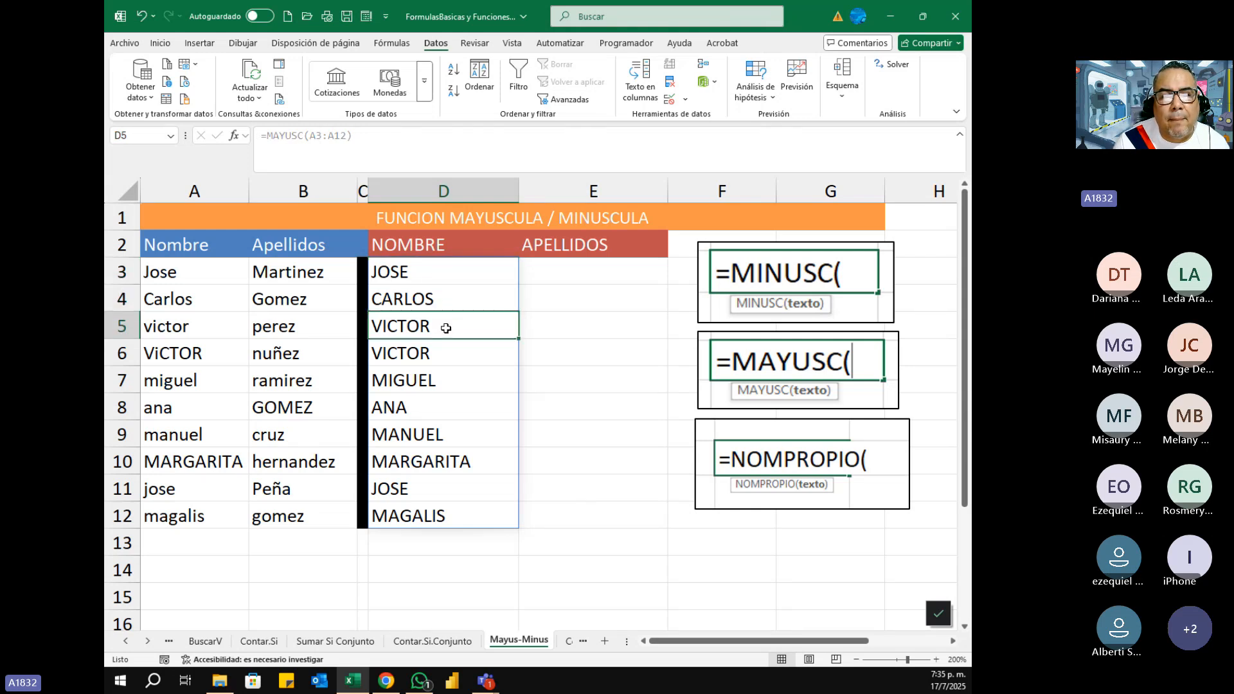
- Enter the formula =MAYUSC(B3:B12) in the APELLIDOS cell E3 to convert all the surnames to uppercase
{"action": "left_click", "coordinate": [426, 281]}
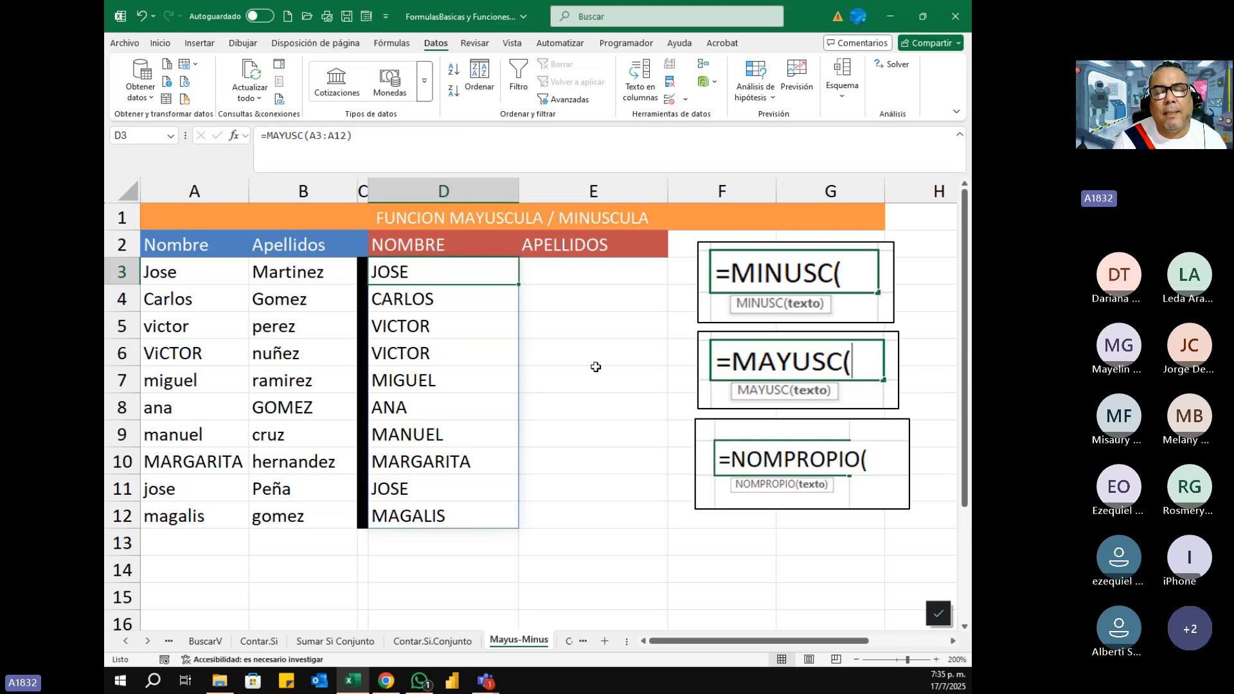
{"action": "left_click_drag", "start_coordinate": [449, 275], "coordinate": [455, 547]}
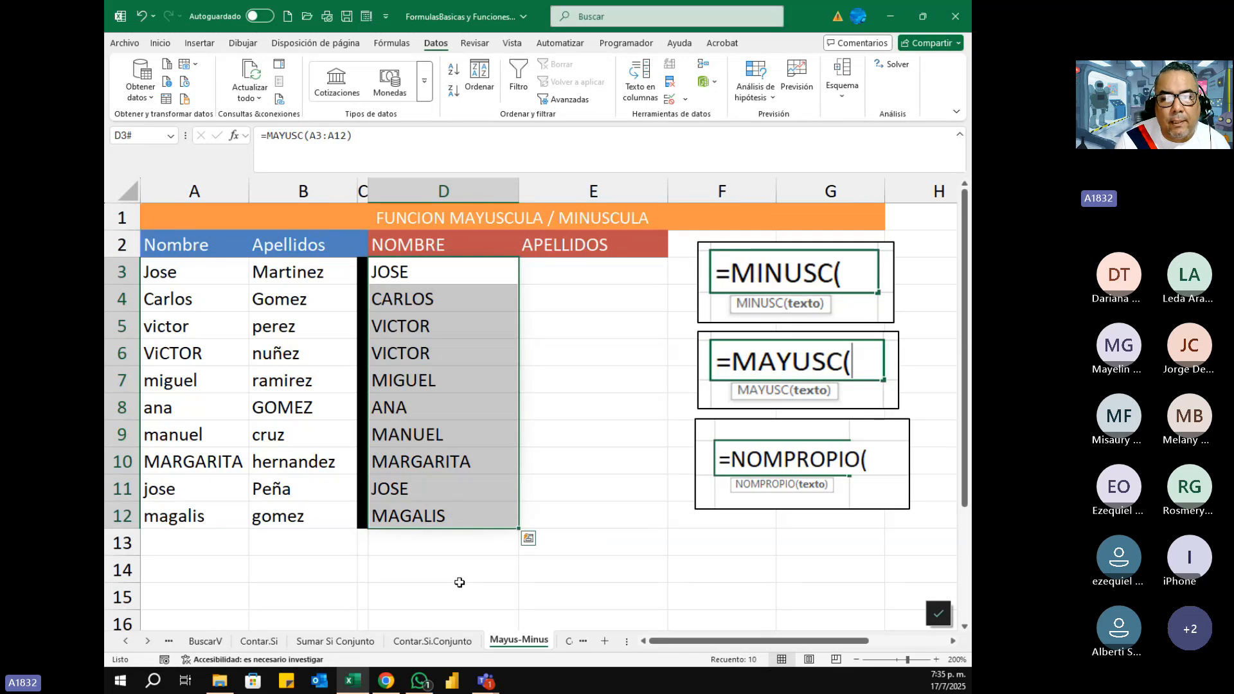
{"action": "left_click", "coordinate": [559, 267]}
{"action": "type", "text": "=ma"}
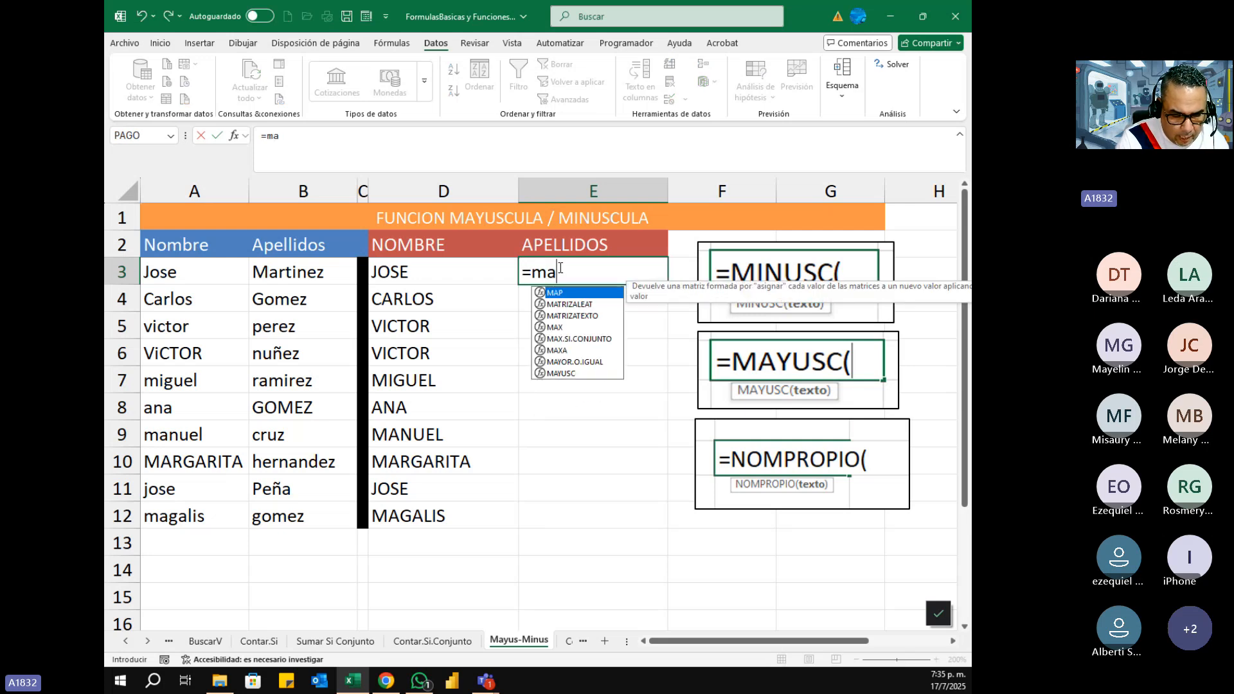
{"action": "type", "text": "yuc"}
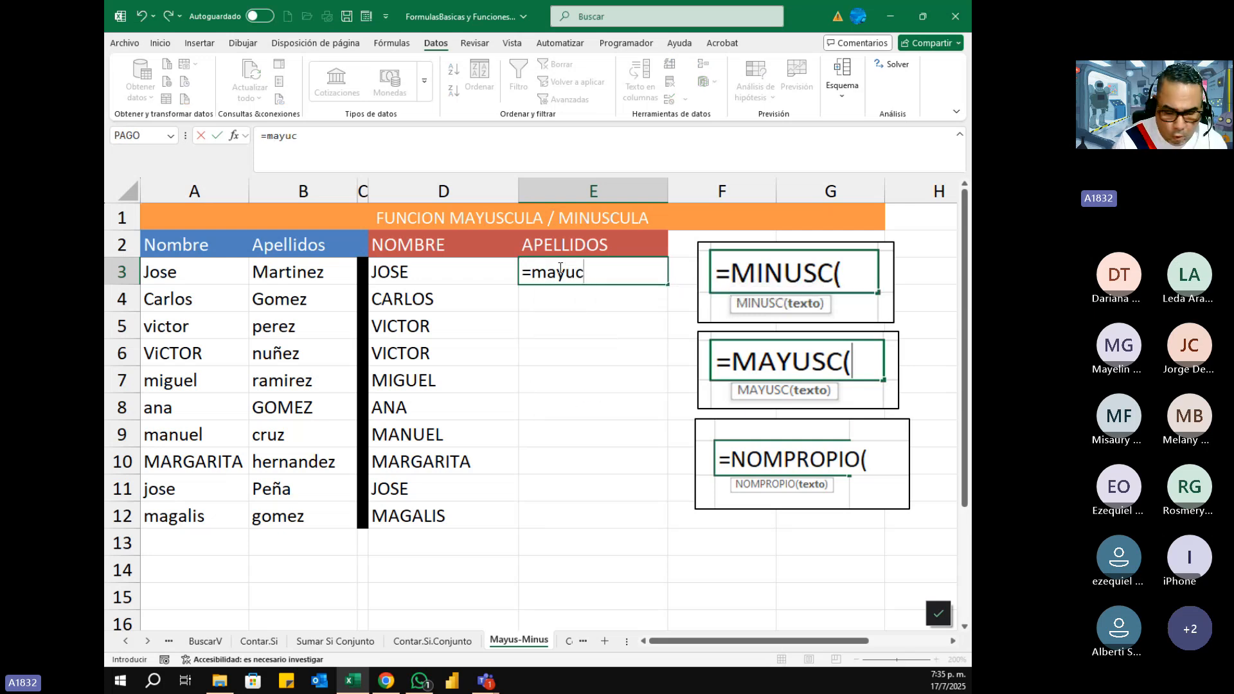
{"action": "key", "text": "BackSpace"}
{"action": "type", "text": "sc"}
{"action": "key", "text": "Tab"}
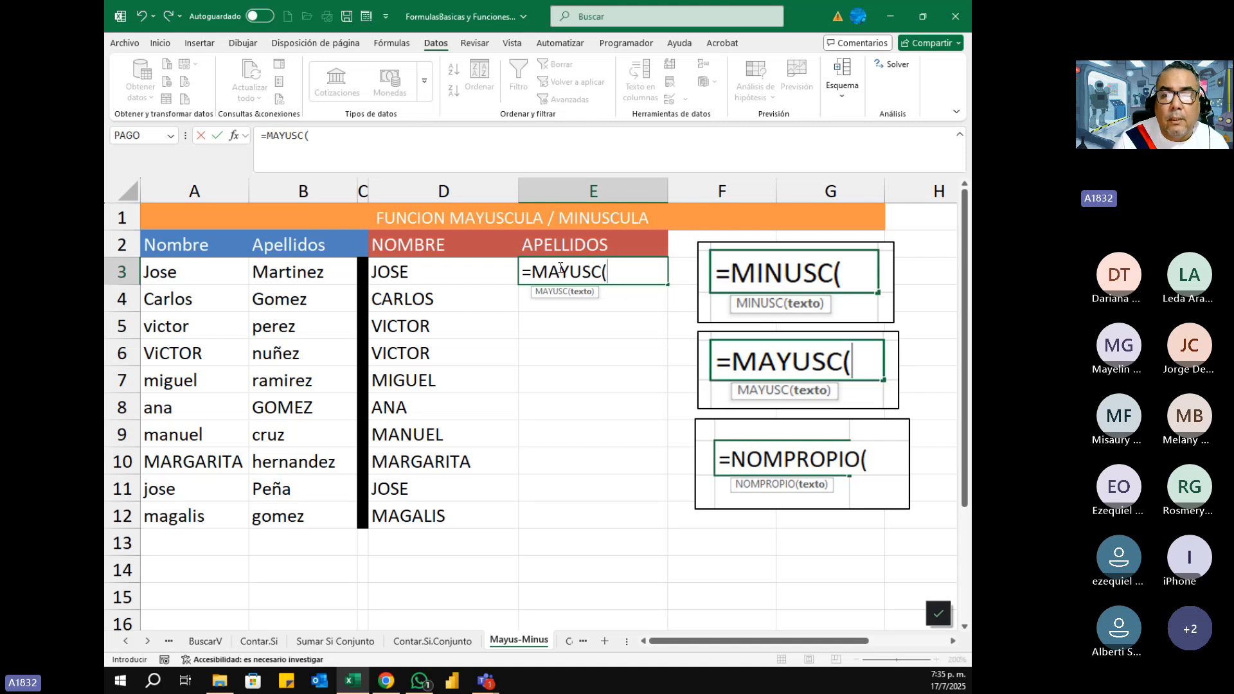
{"action": "left_click_drag", "start_coordinate": [309, 275], "coordinate": [302, 514]}
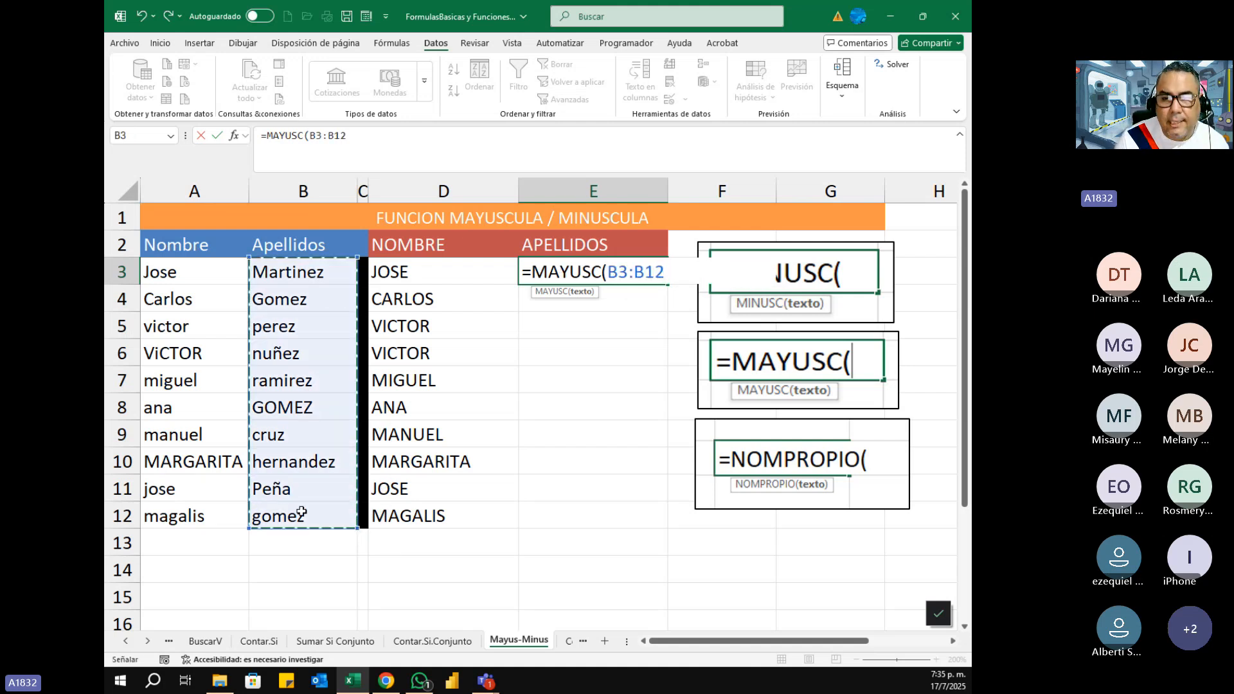
{"action": "key", "text": "Return"}
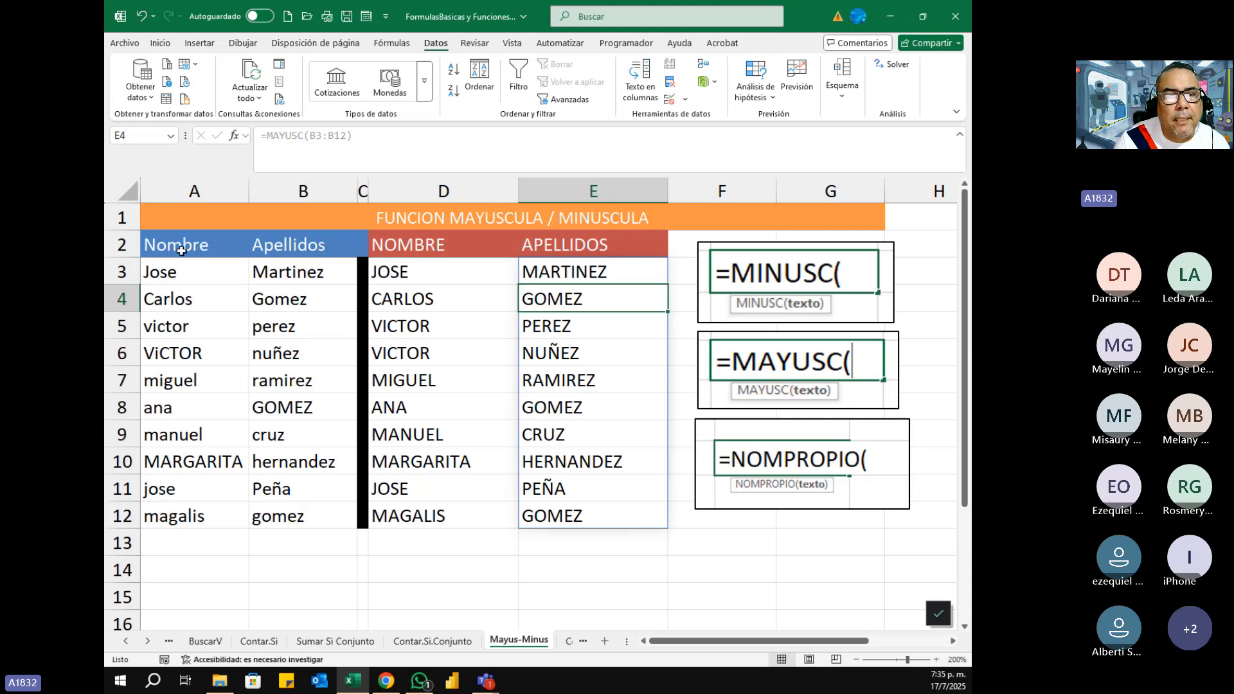
- Clear the uppercase results from the NOMBRE and APELLIDOS range D3:E12
{"action": "left_click_drag", "start_coordinate": [181, 250], "coordinate": [305, 509]}
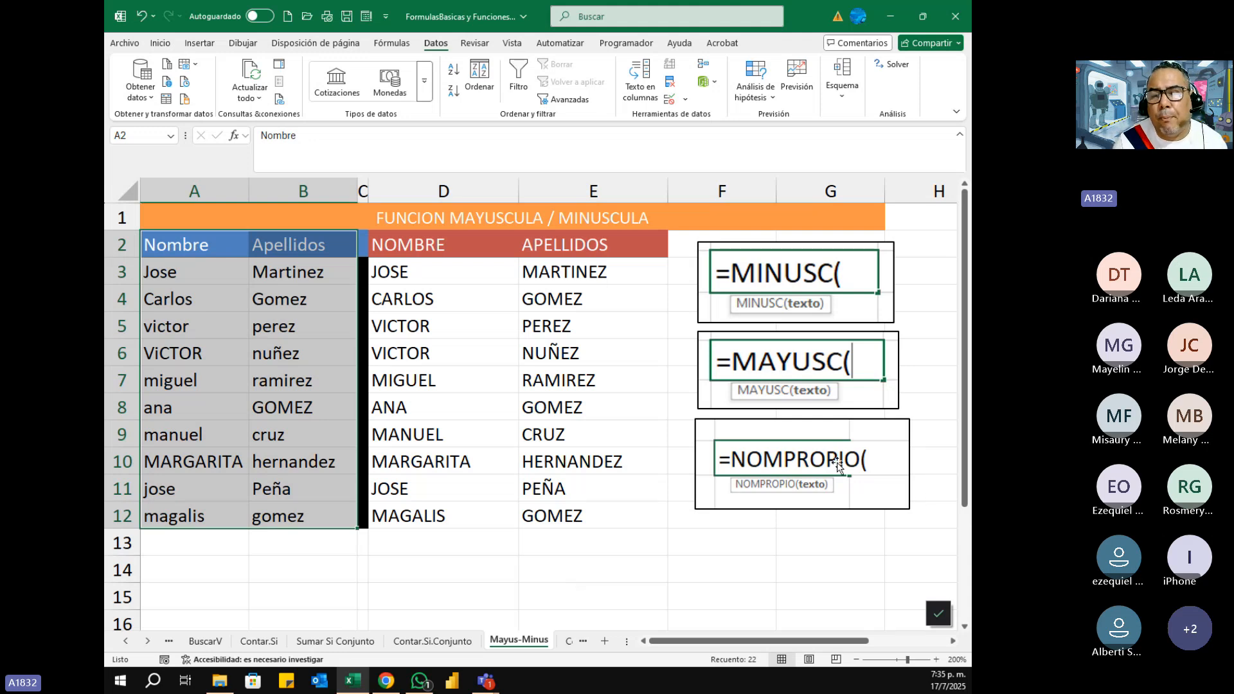
{"action": "left_click_drag", "start_coordinate": [402, 274], "coordinate": [578, 514]}
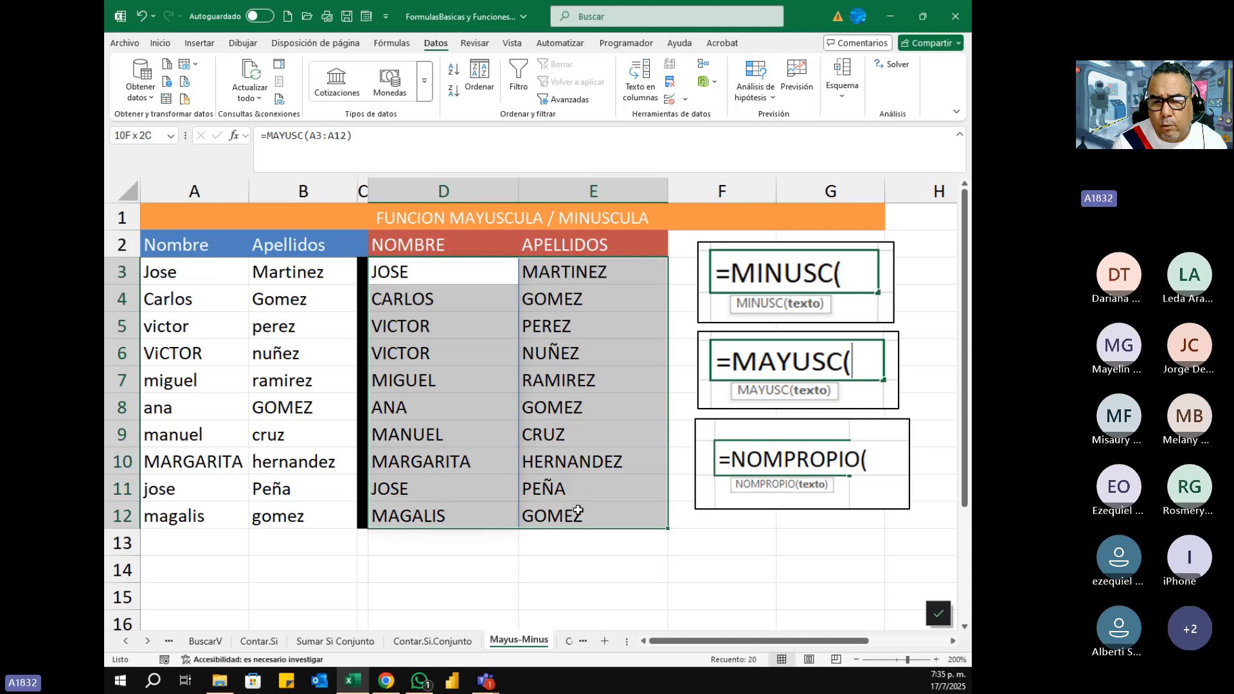
{"action": "key", "text": "Delete"}
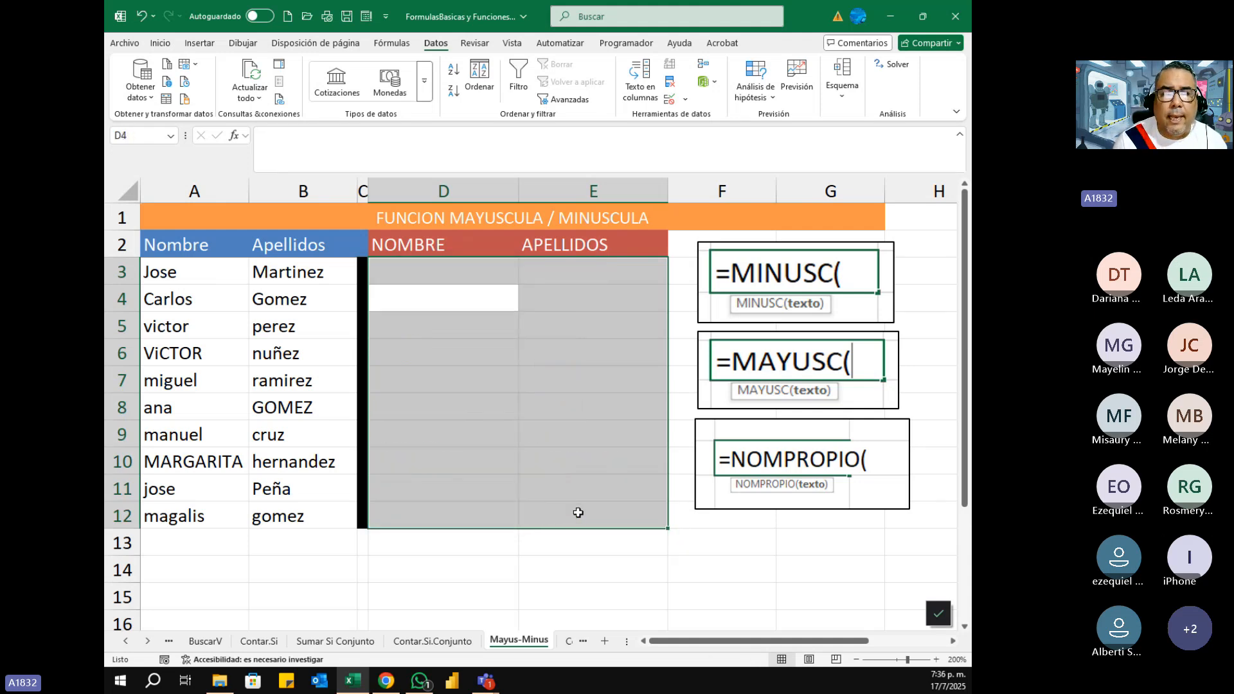
- Enter the formula =NOMPROPIO(A3:A12) in the NOMBRE cell D3 to capitalise only the initial of each first name
{"action": "key", "text": "Down"}
{"action": "key", "text": "Up"}
{"action": "type", "text": "="}
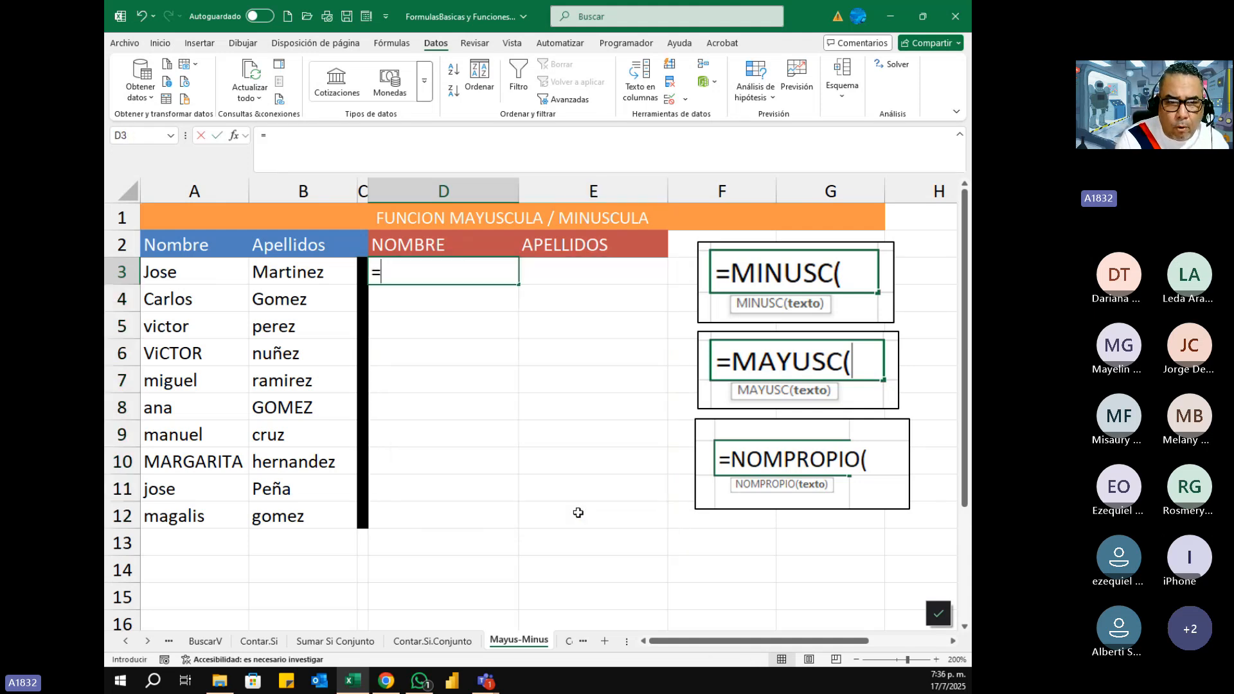
{"action": "type", "text": "nomp"}
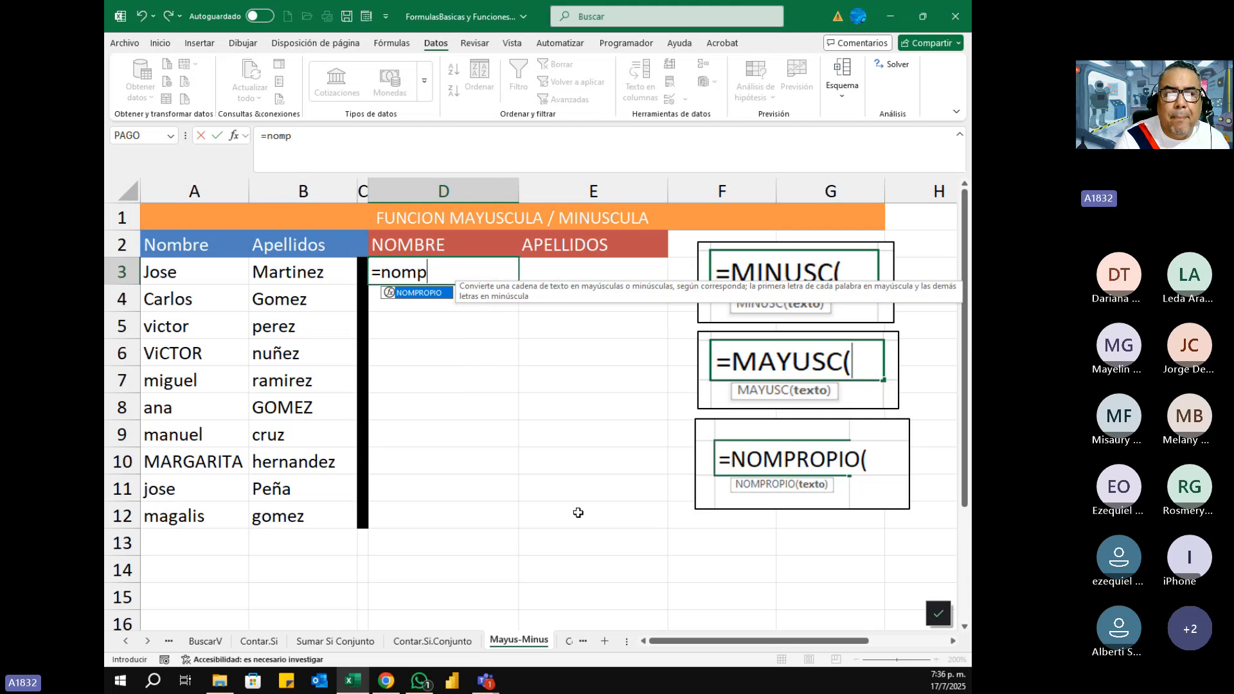
{"action": "key", "text": "Tab"}
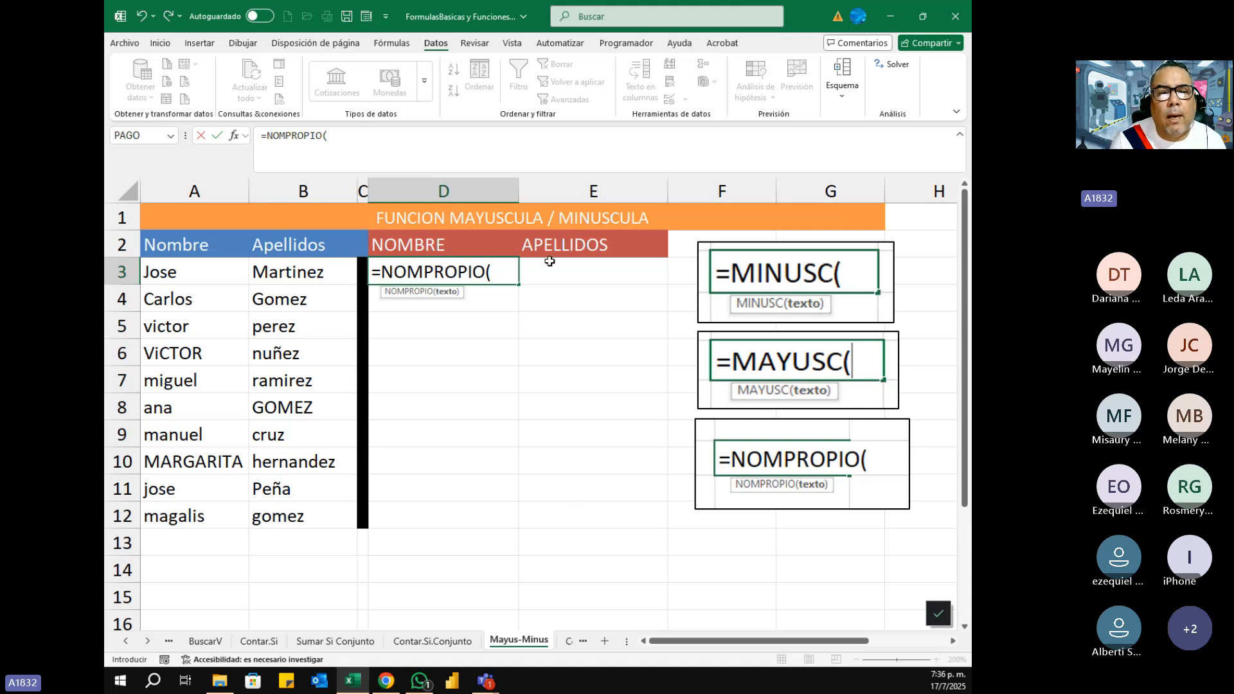
{"action": "left_click_drag", "start_coordinate": [181, 275], "coordinate": [171, 515]}
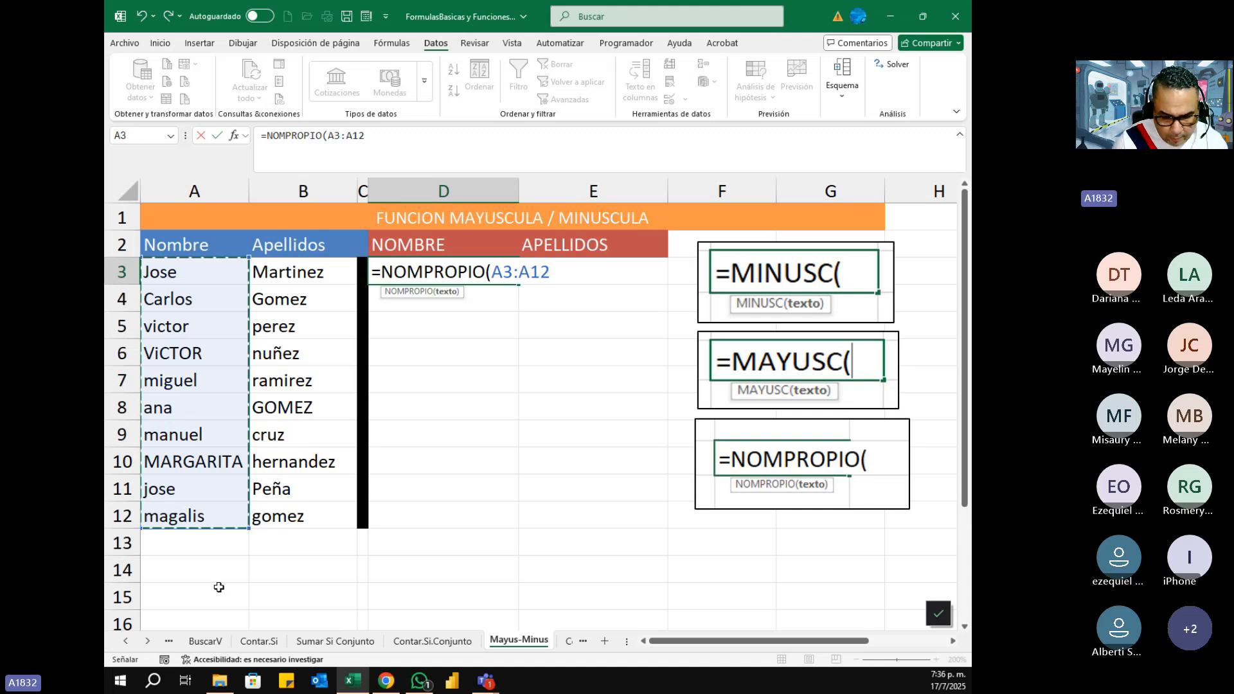
{"action": "type", "text": ")"}
{"action": "key", "text": "Return"}
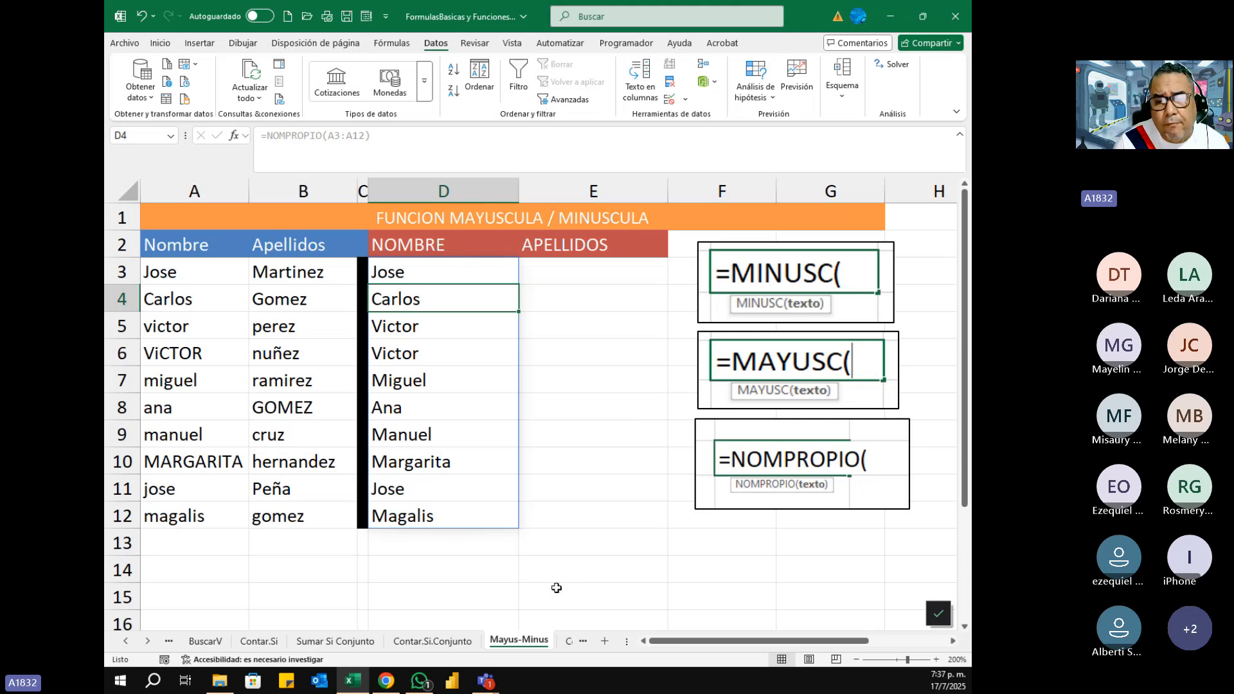
- Go to the Concatenar sheet and enter =CONCATENAR(A3;B3) in the Nombre y Apellidos cell D3
{"action": "left_click", "coordinate": [569, 642]}
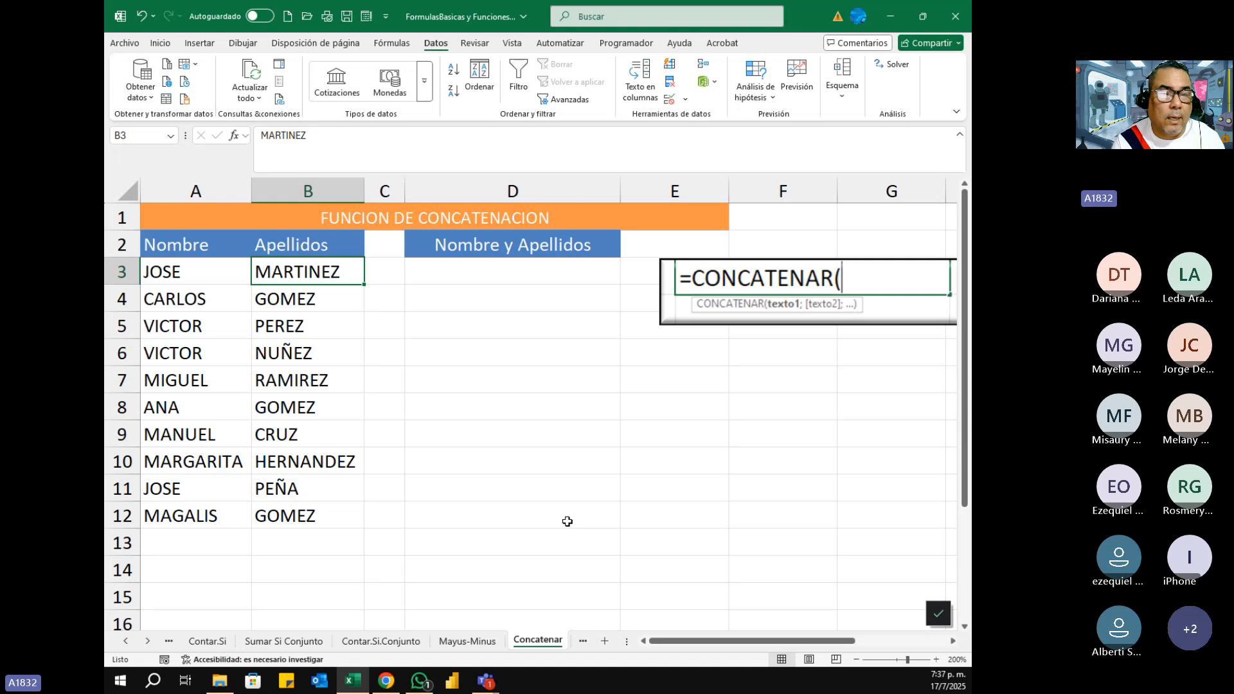
{"action": "left_click", "coordinate": [487, 269]}
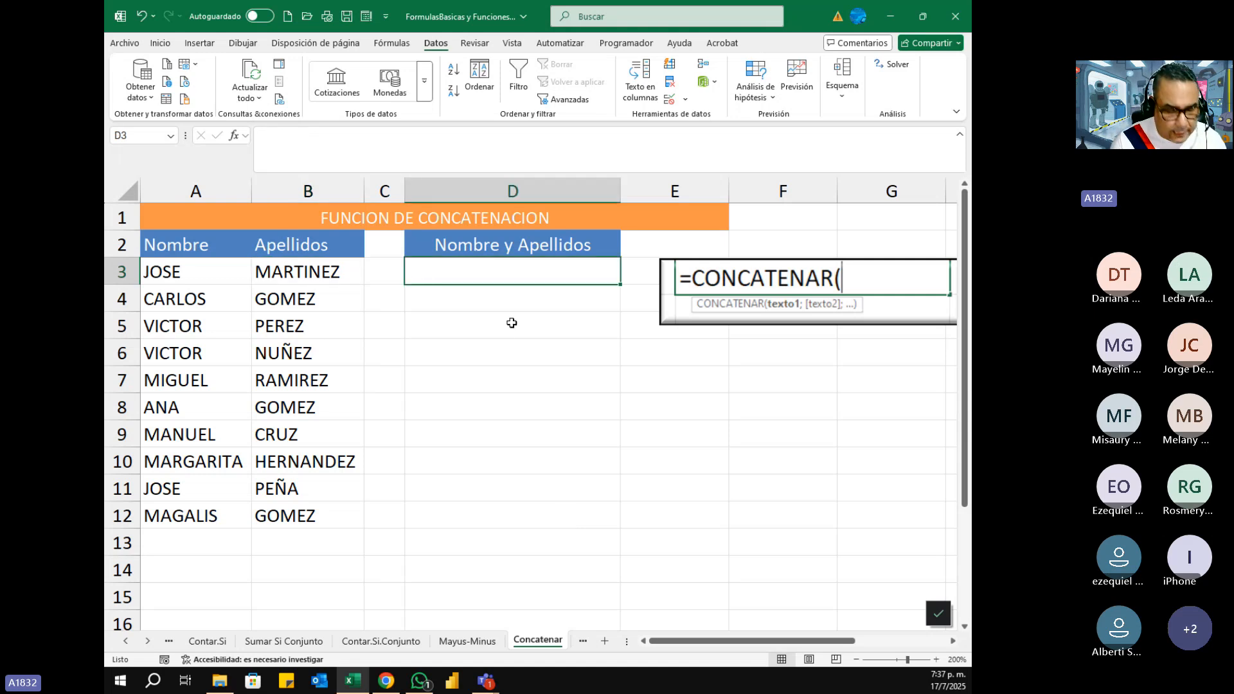
{"action": "type", "text": "="}
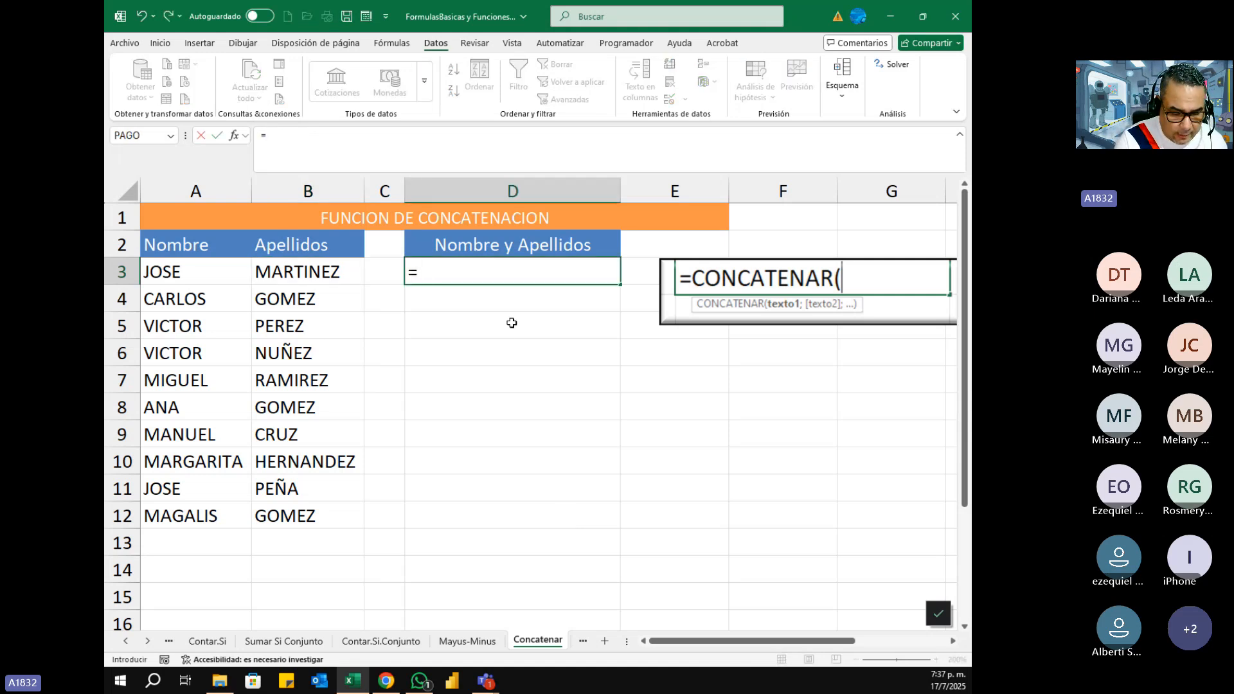
{"action": "type", "text": "conc"}
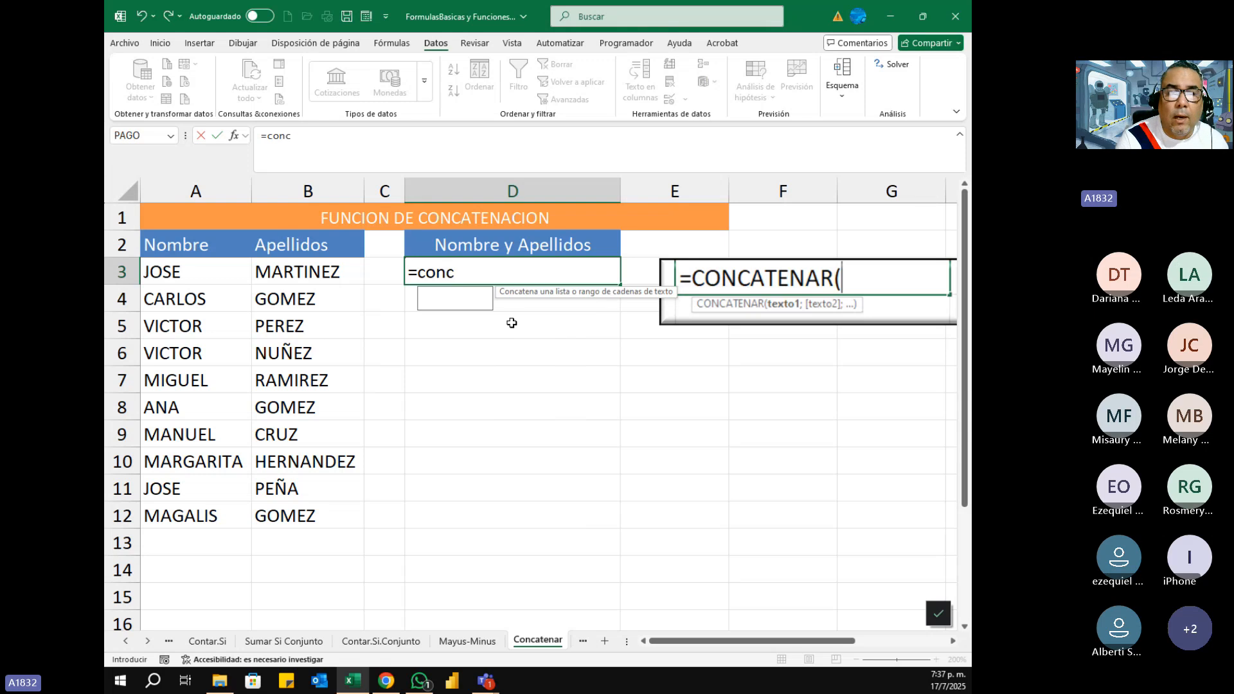
{"action": "type", "text": "a"}
{"action": "key", "text": "Down"}
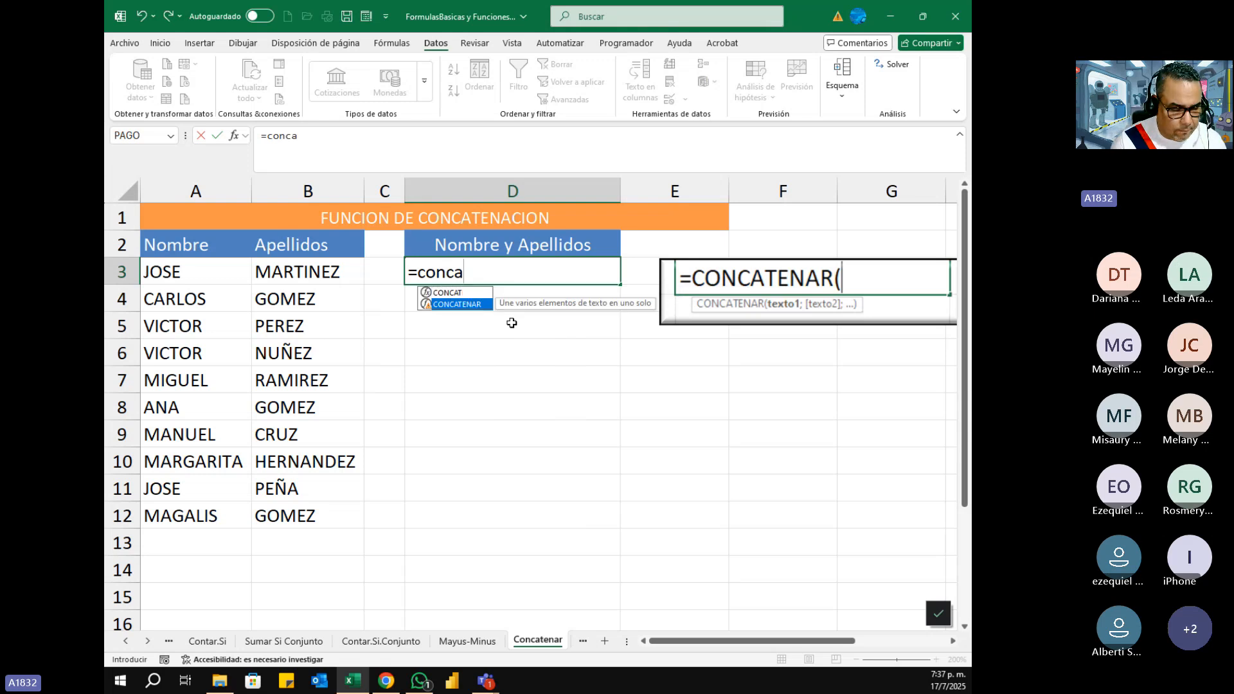
{"action": "key", "text": "Tab"}
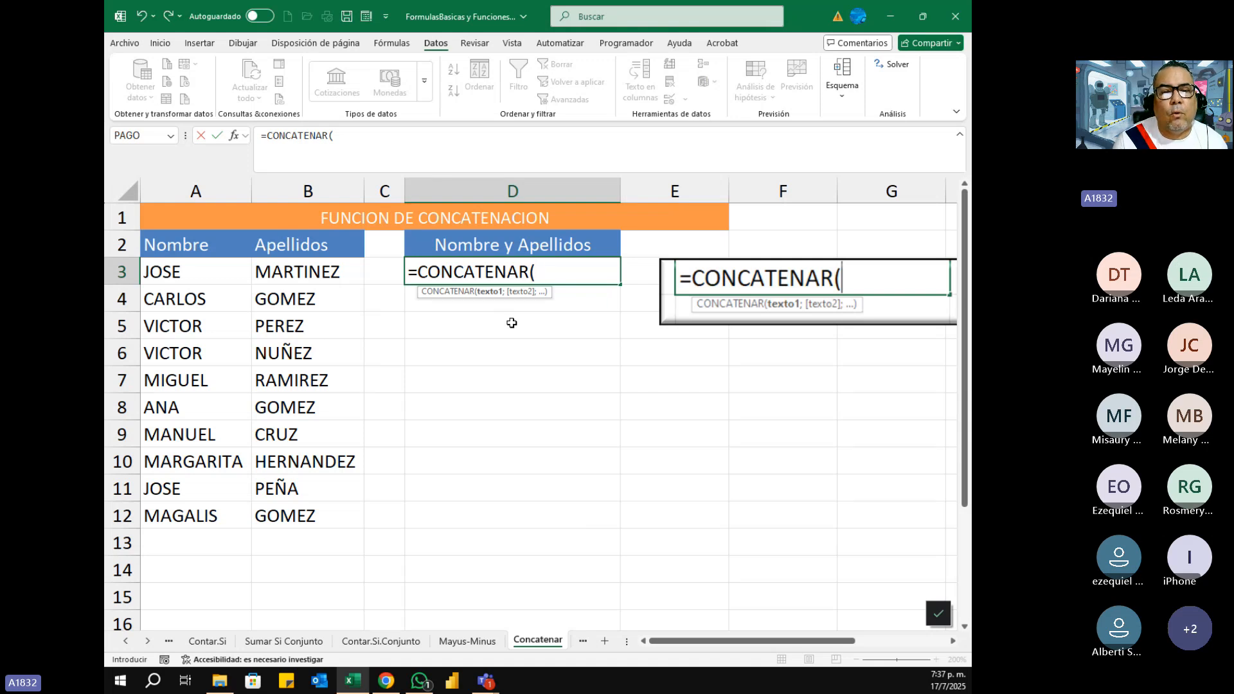
{"action": "left_click", "coordinate": [178, 273]}
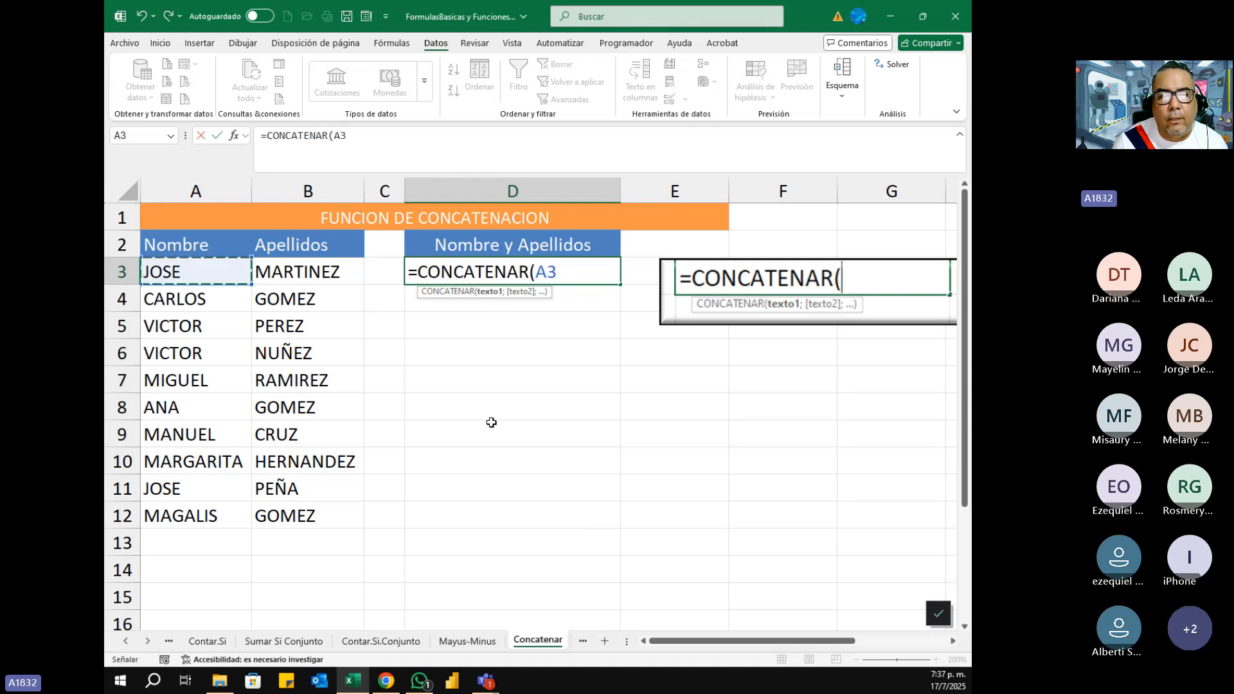
{"action": "type", "text": ";"}
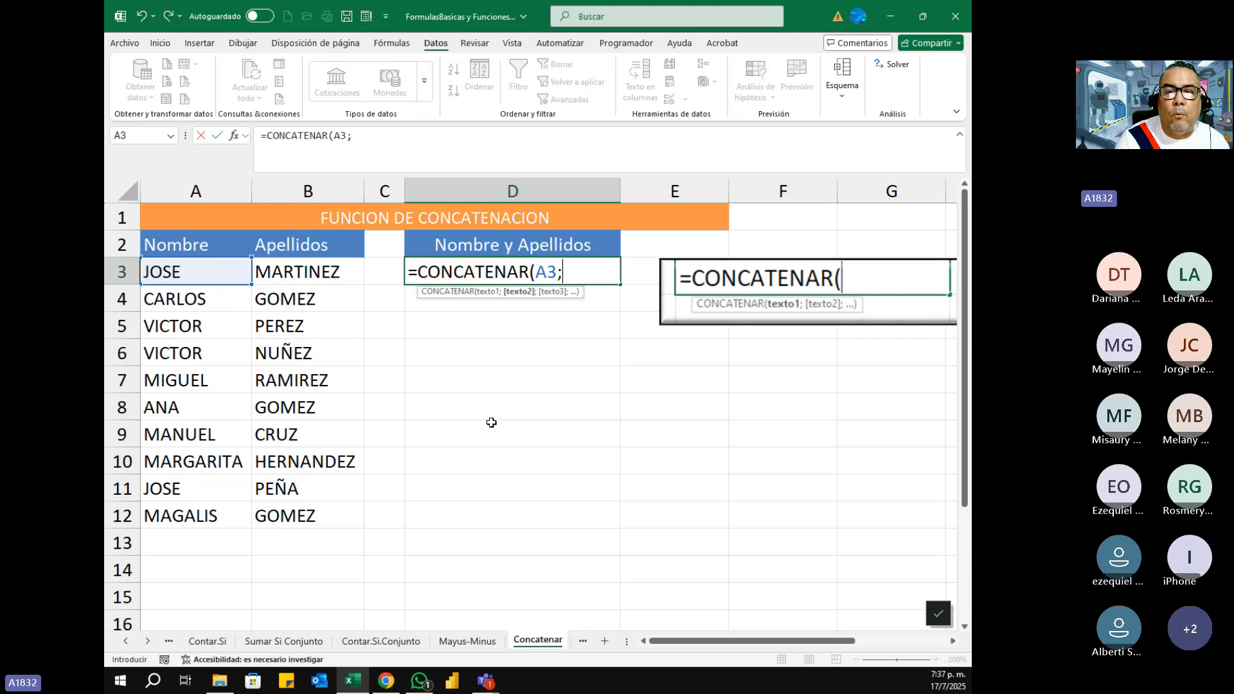
{"action": "left_click", "coordinate": [335, 272]}
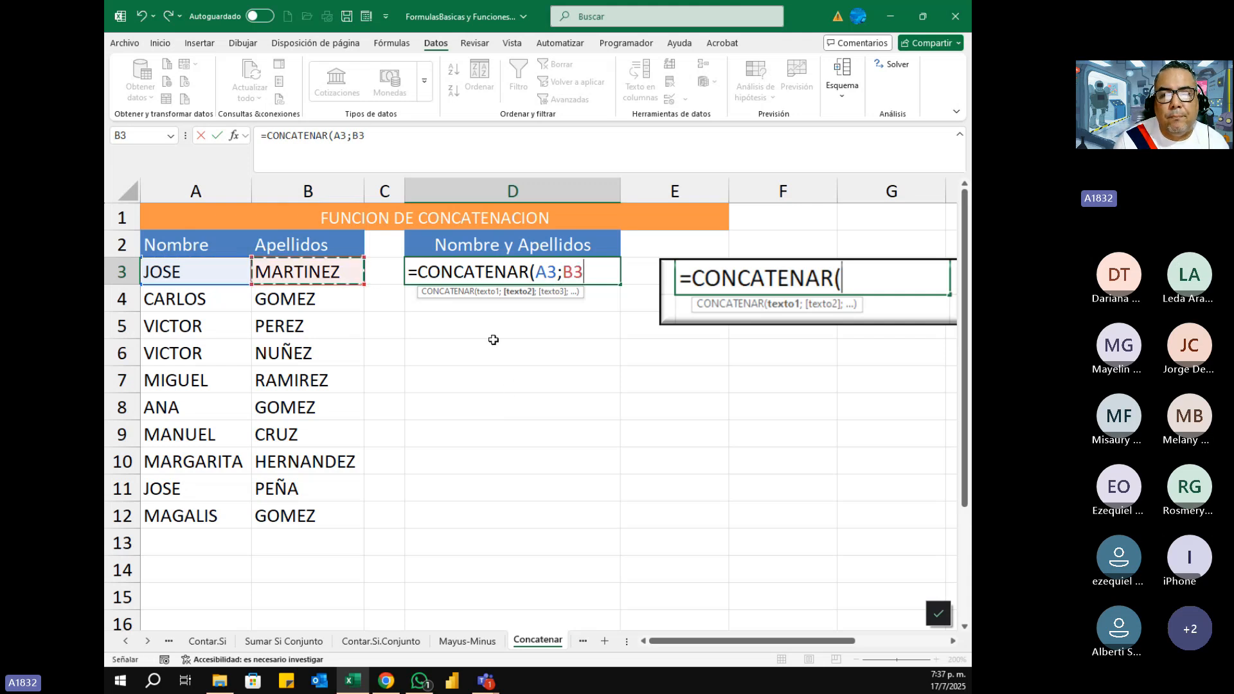
{"action": "type", "text": ")"}
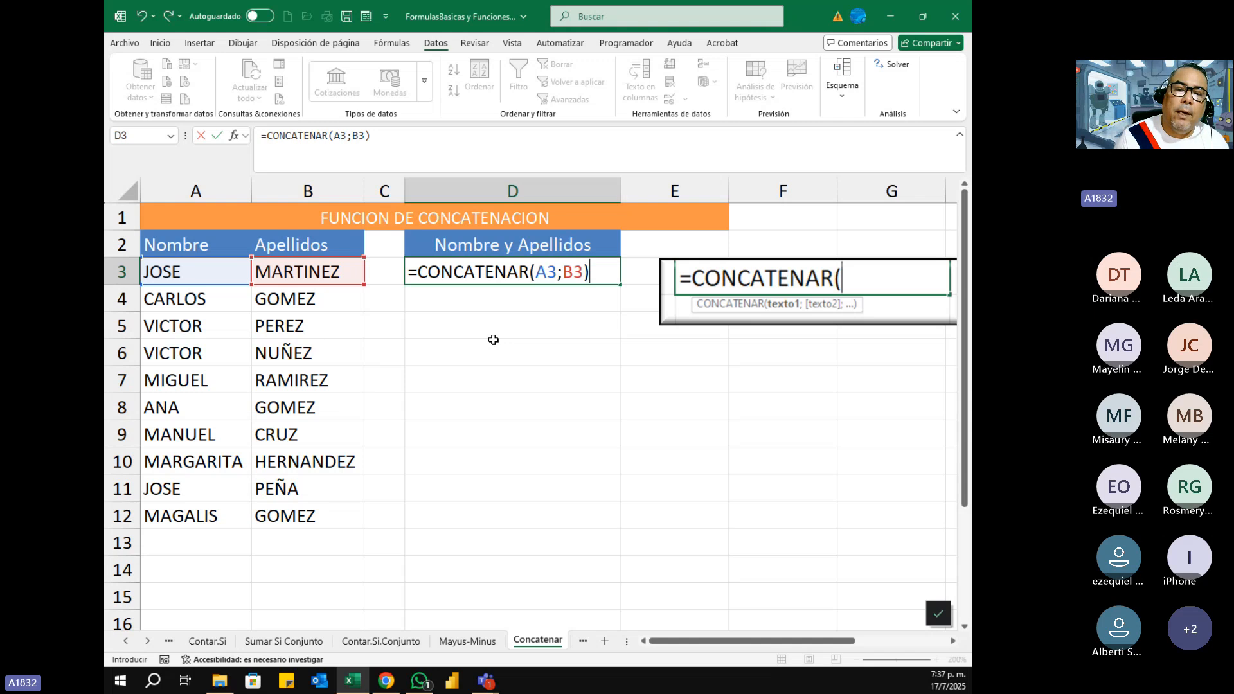
{"action": "key", "text": "Return"}
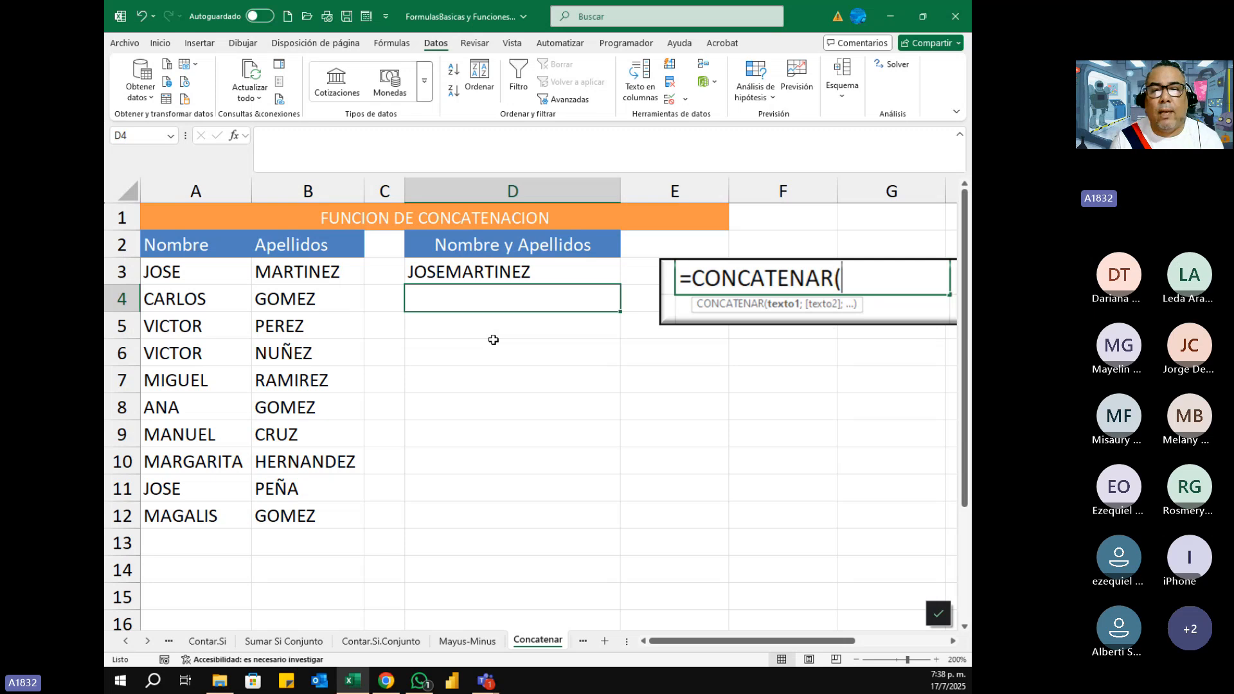
- Edit the D3 formula to =CONCATENAR(A3;" ";B3) so a space separates the first name and surname
{"action": "key", "text": "Up"}
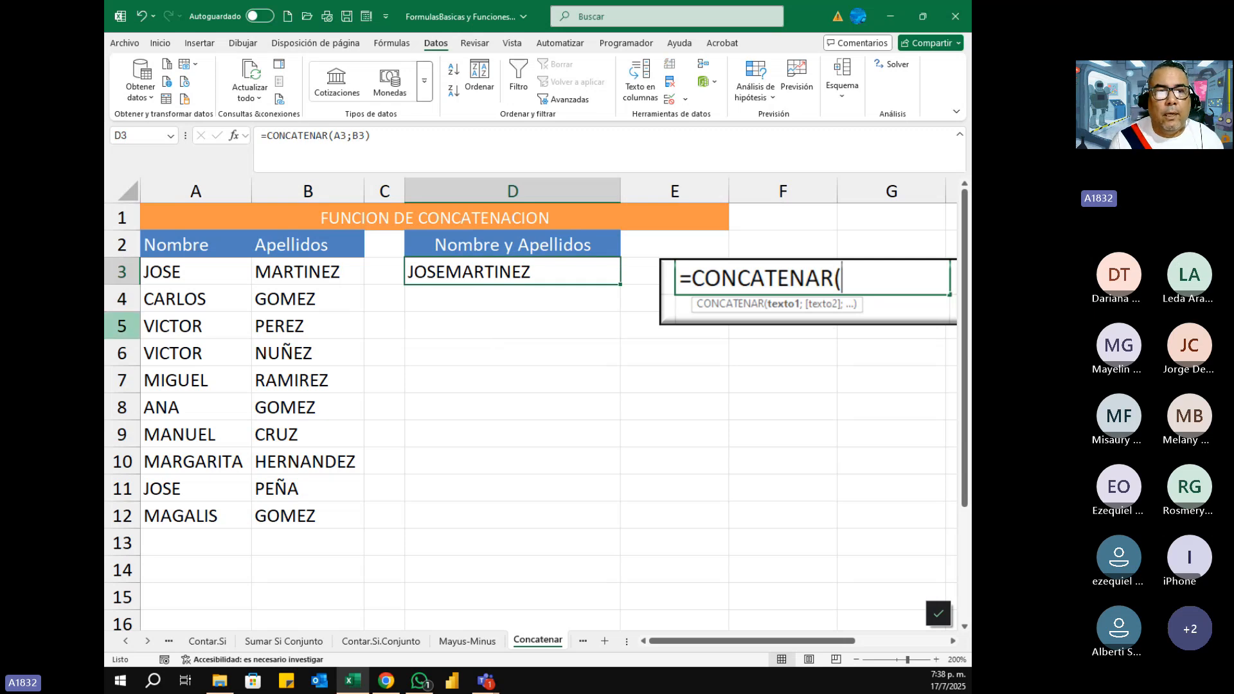
{"action": "left_click_drag", "start_coordinate": [201, 270], "coordinate": [261, 510]}
{"action": "left_click", "coordinate": [461, 276]}
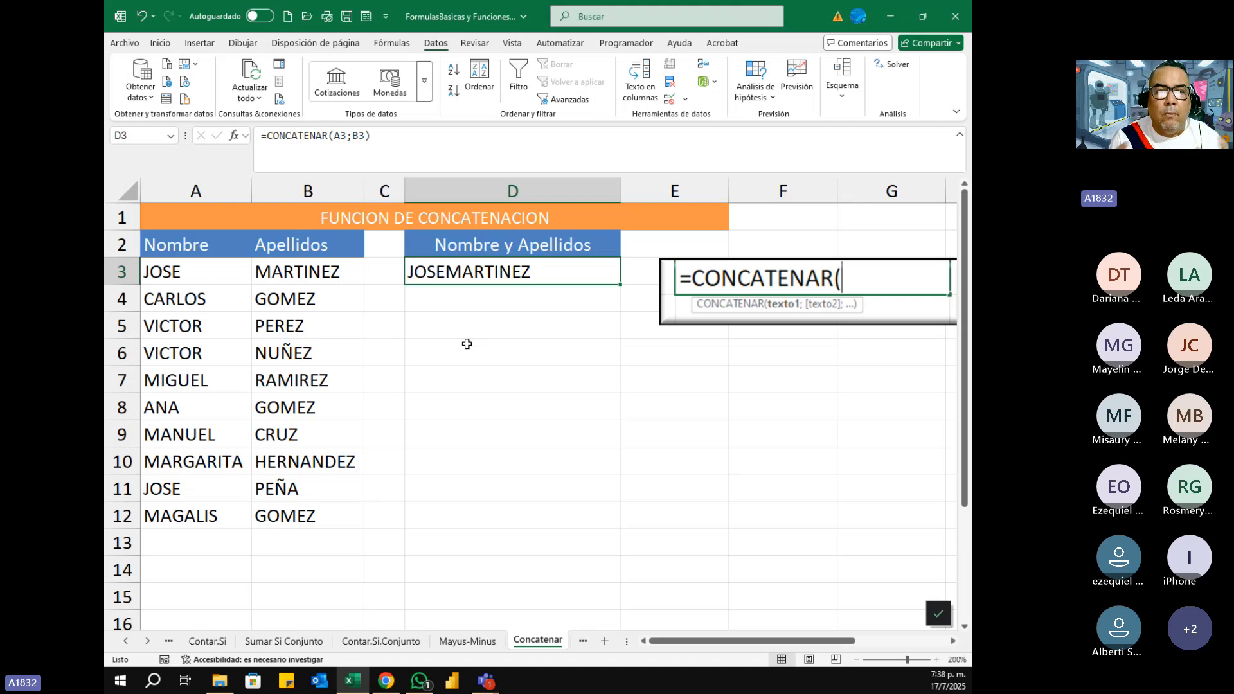
{"action": "key", "text": "F2"}
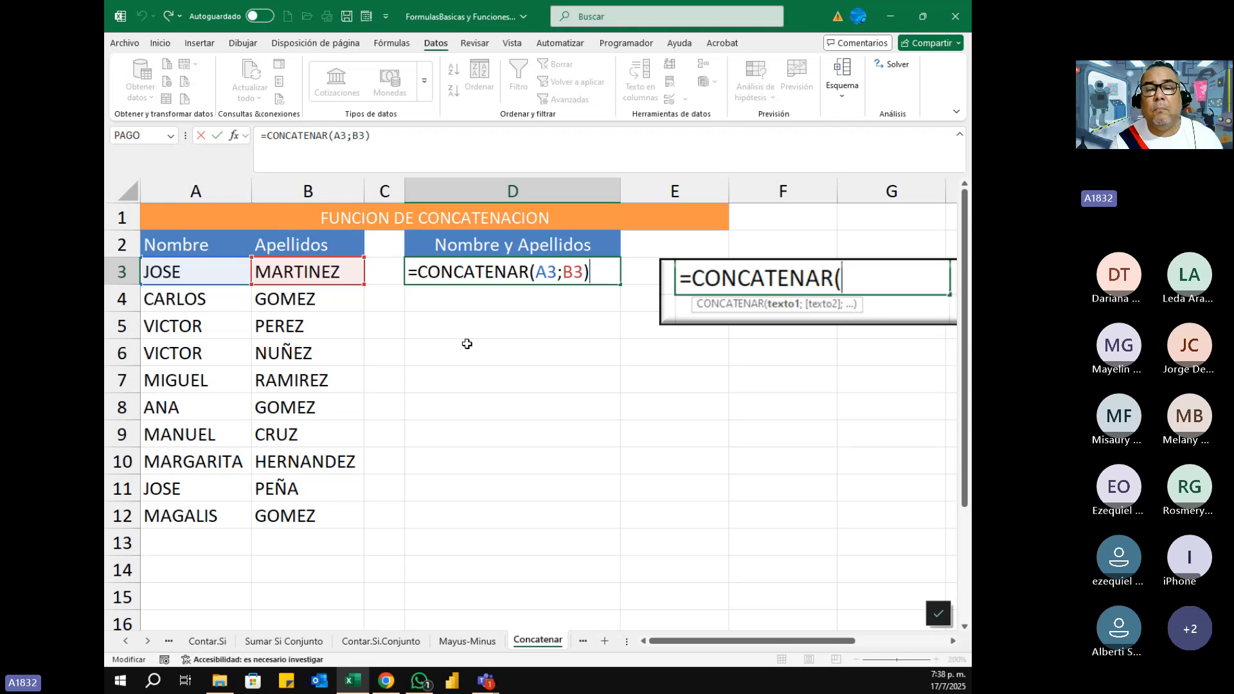
{"action": "left_click", "coordinate": [564, 272]}
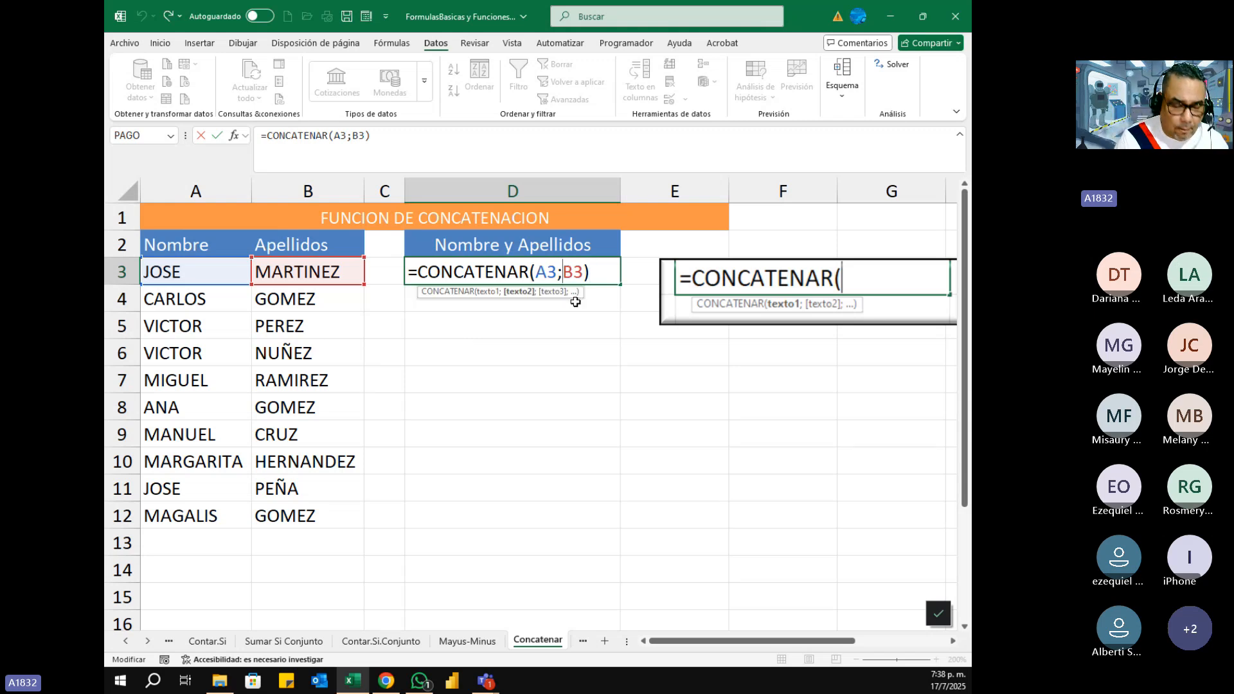
{"action": "type", "text": "\" \""}
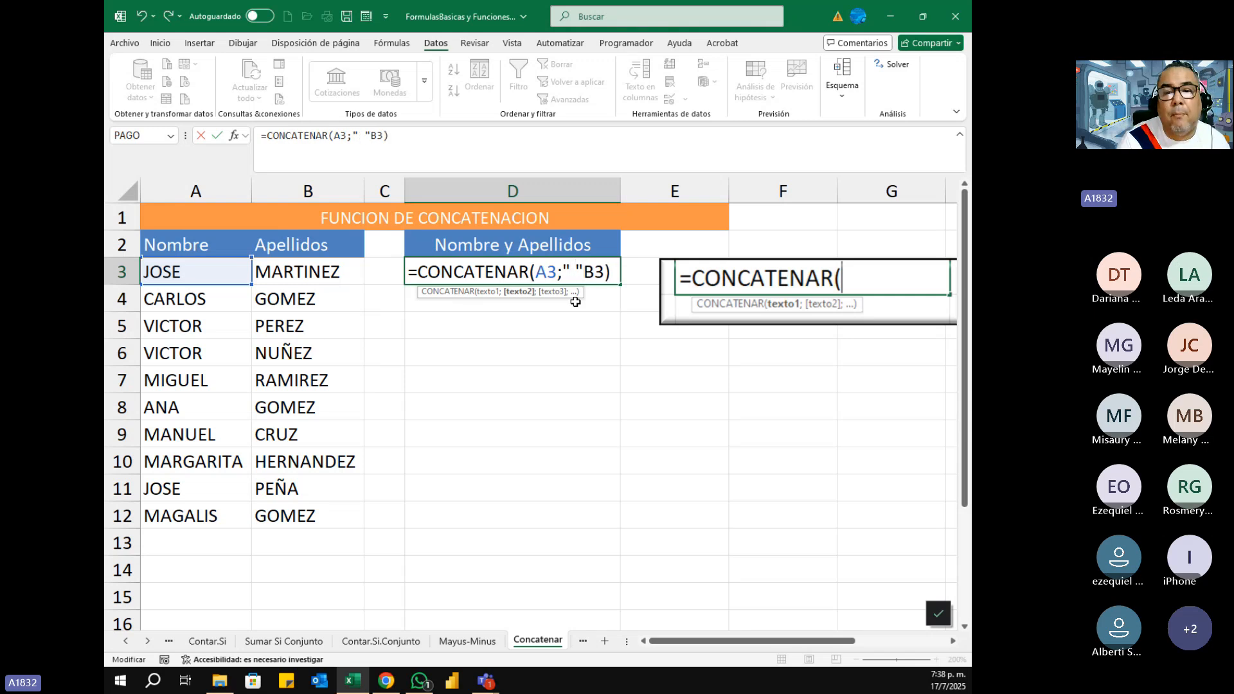
{"action": "type", "text": ";"}
{"action": "key", "text": "Return"}
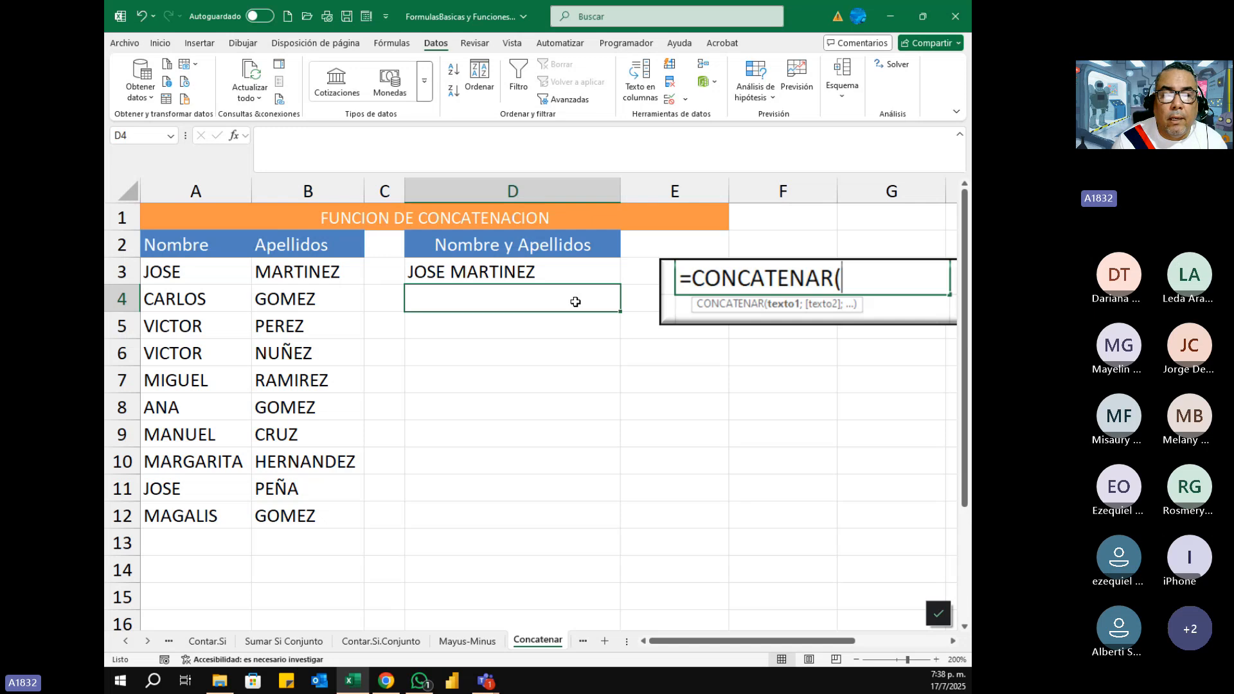
- Copy the concatenation formula from D3 down through D12 to join the remaining names and surnames
{"action": "left_click", "coordinate": [468, 276]}
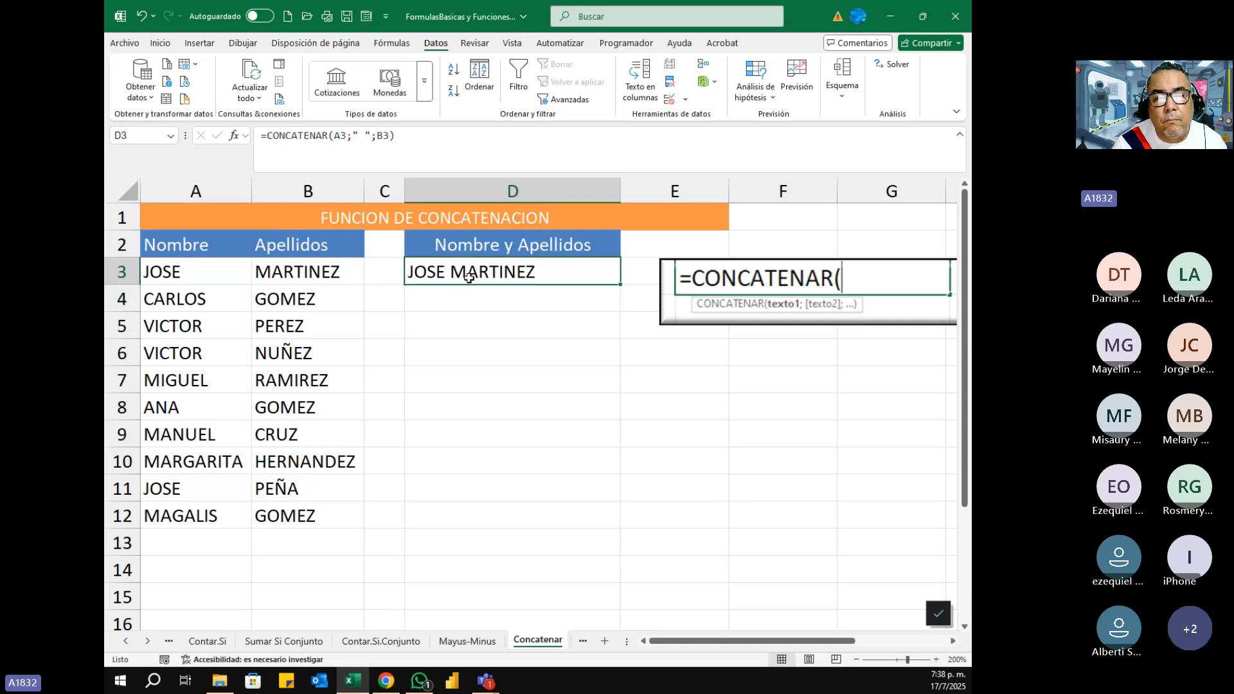
{"action": "left_click_drag", "start_coordinate": [621, 285], "coordinate": [626, 526]}
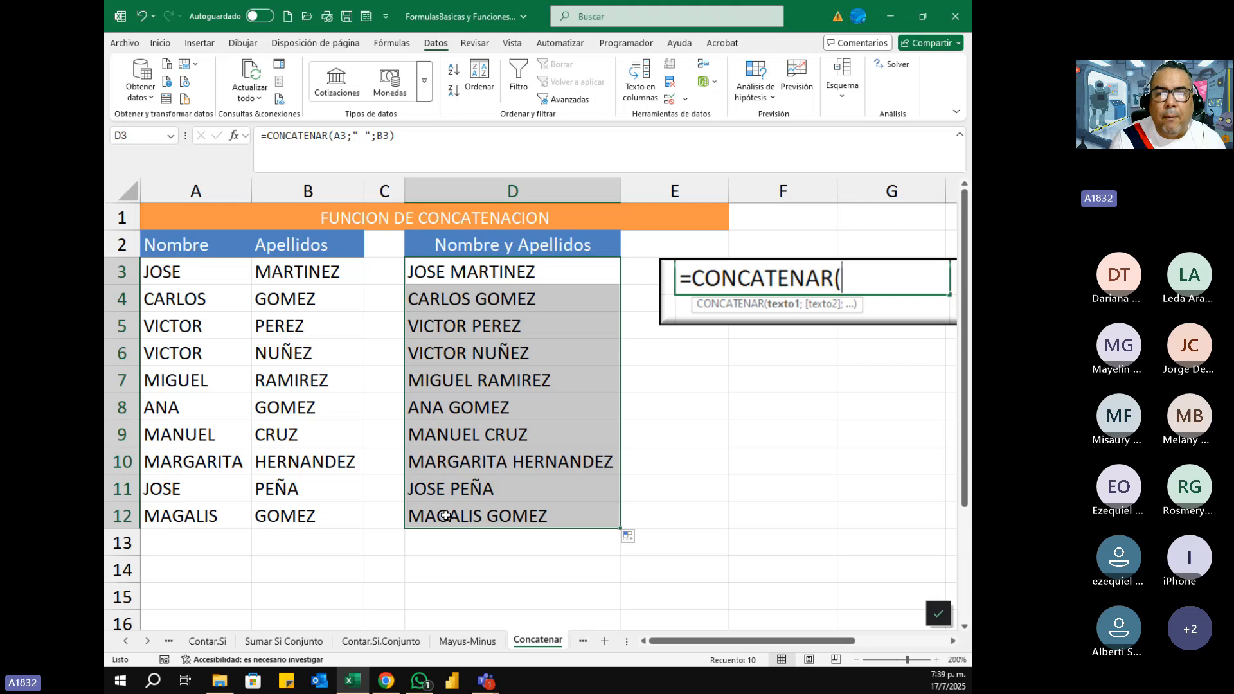
{"action": "left_click_drag", "start_coordinate": [445, 516], "coordinate": [554, 508]}
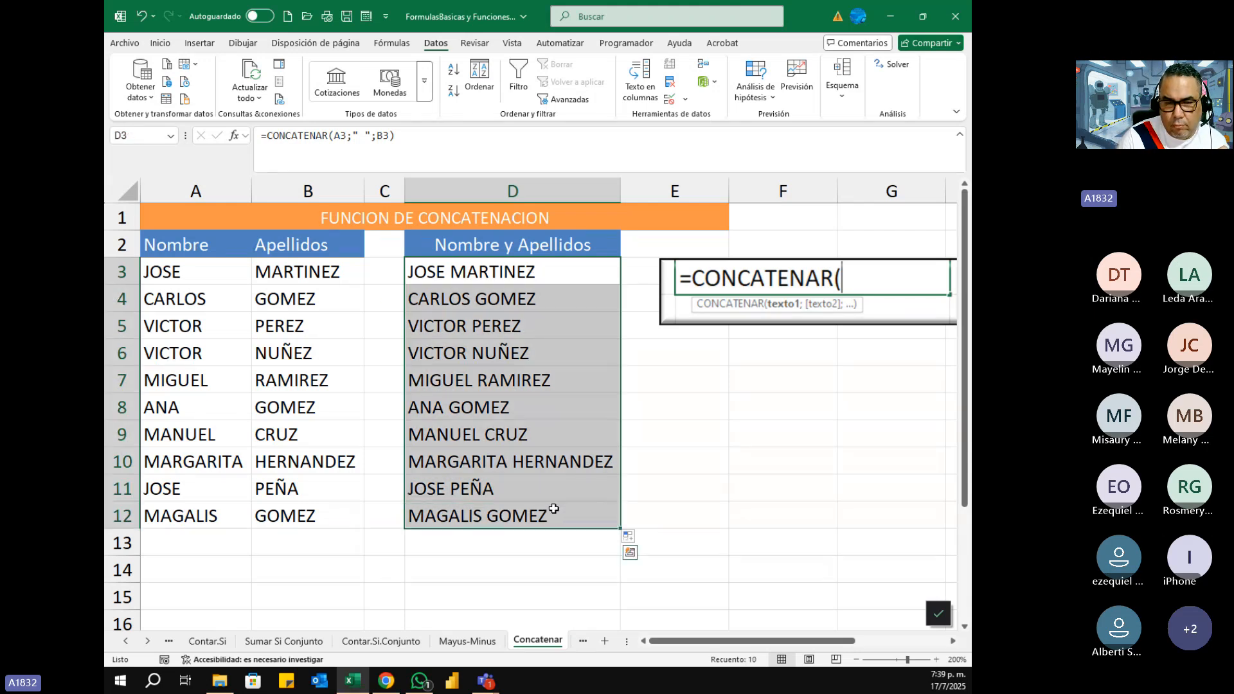
- Clear D3:D12 and enter =A3&" "&B3 in D3 to join the first name and surname with ampersands
{"action": "key", "text": "Delete"}
{"action": "left_click", "coordinate": [511, 269]}
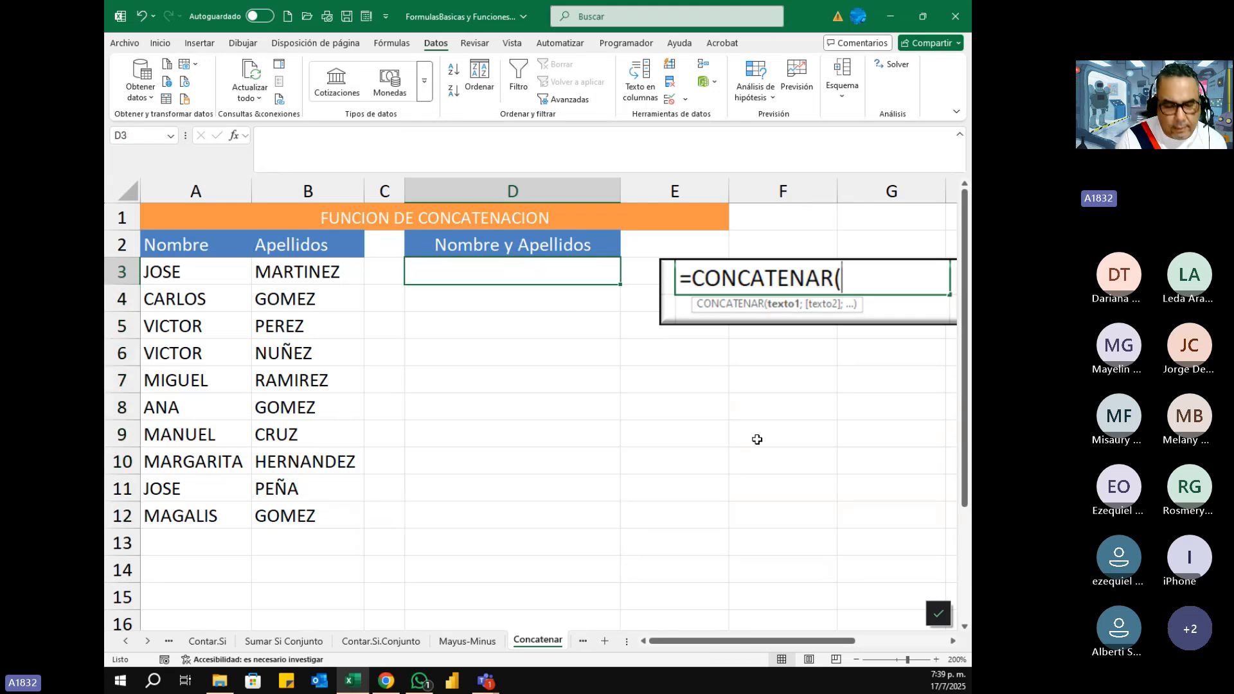
{"action": "type", "text": "="}
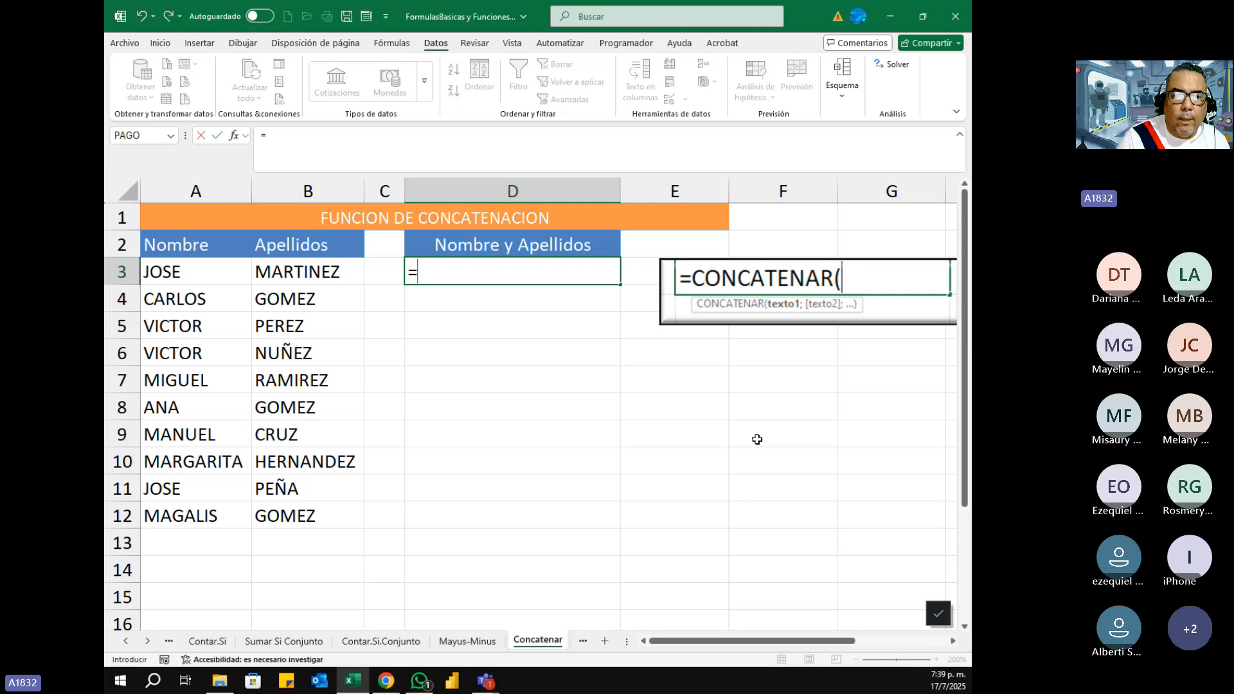
{"action": "left_click", "coordinate": [187, 276]}
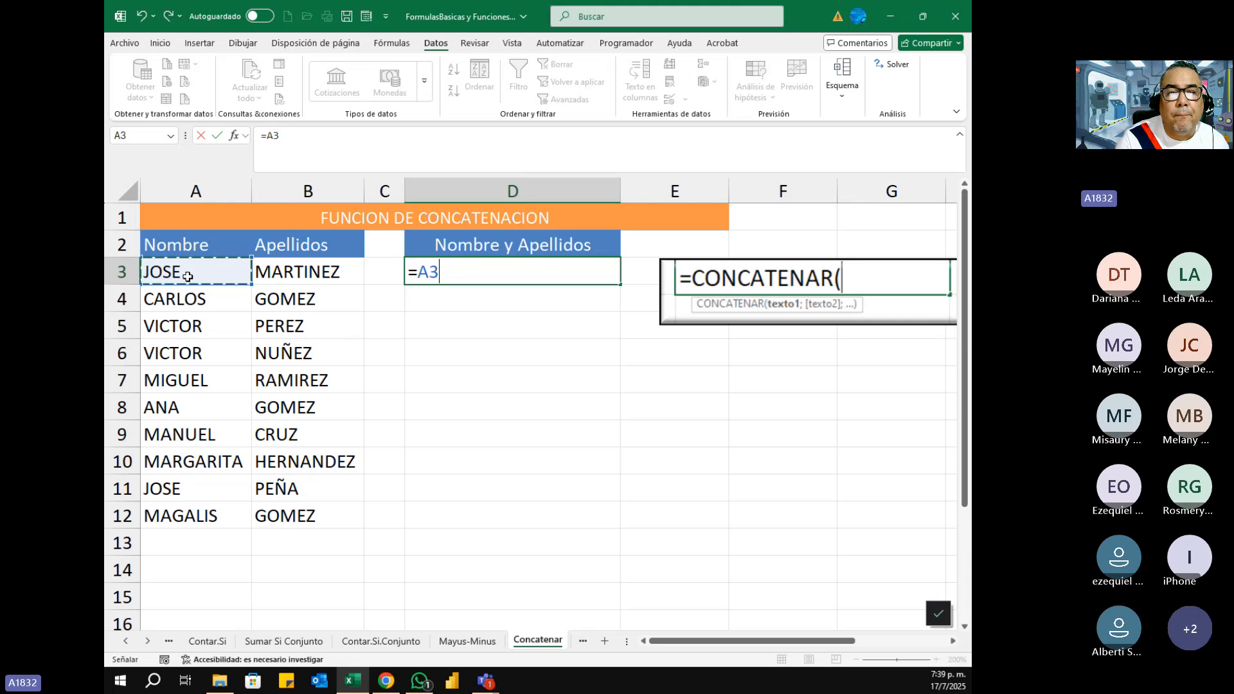
{"action": "type", "text": ";"}
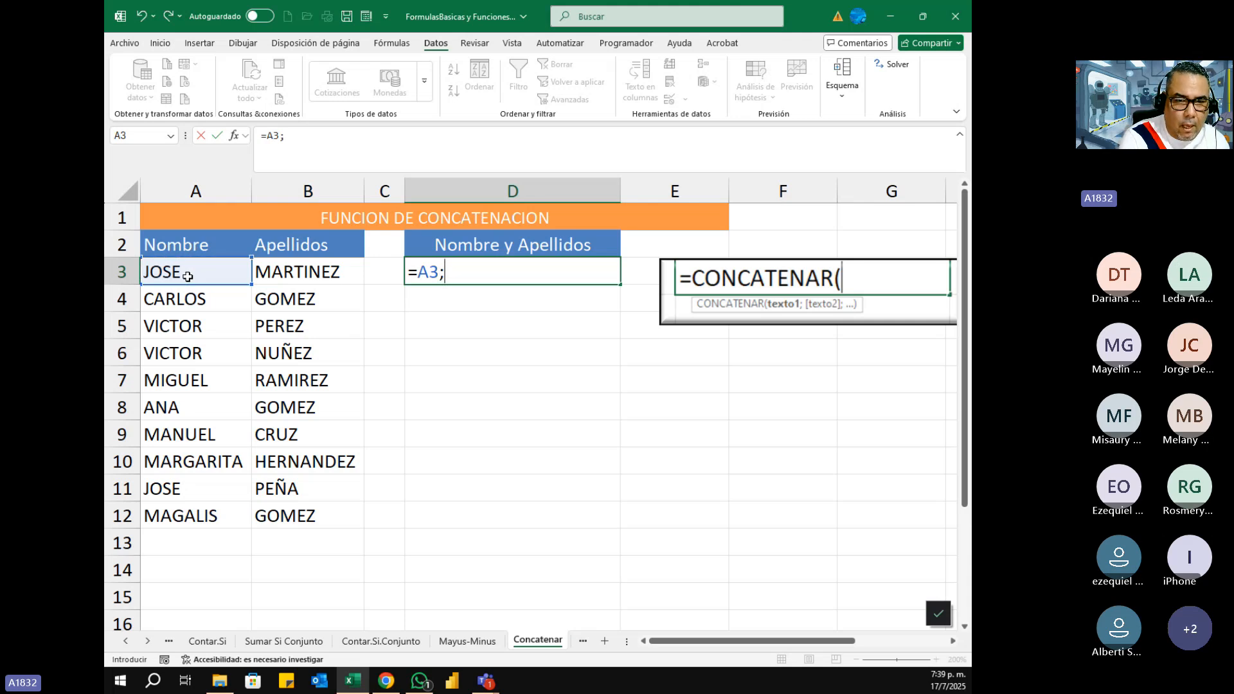
{"action": "key", "text": "BackSpace"}
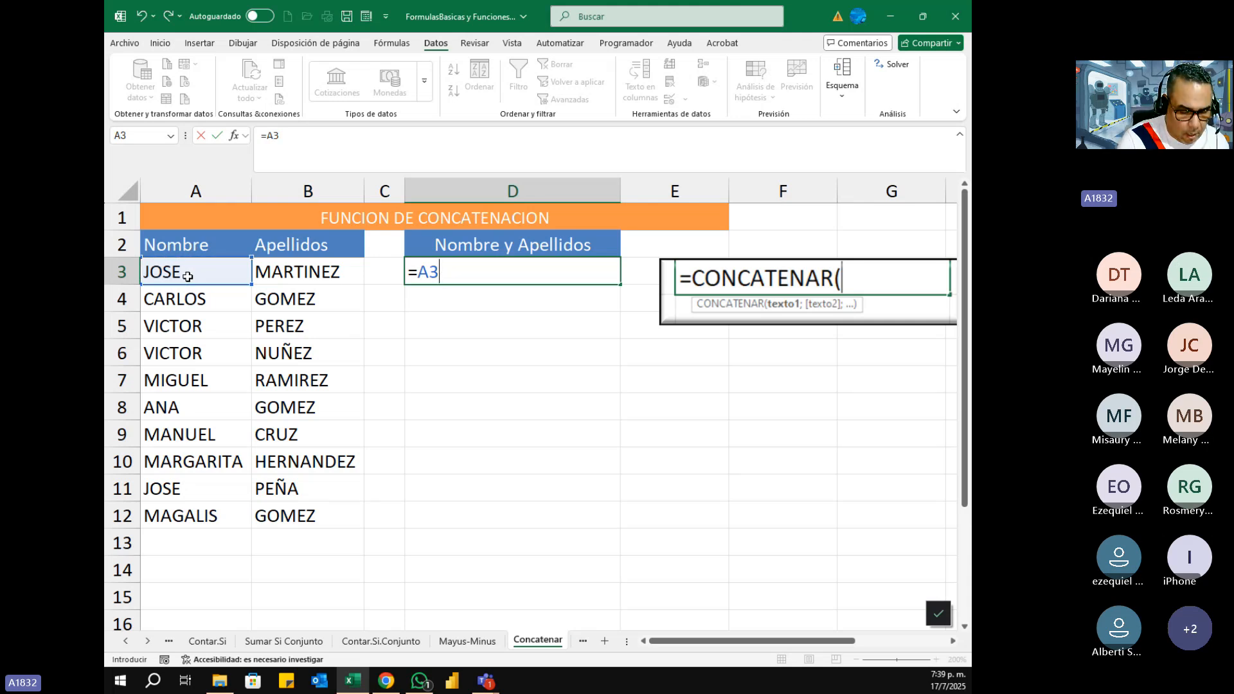
{"action": "type", "text": "&"}
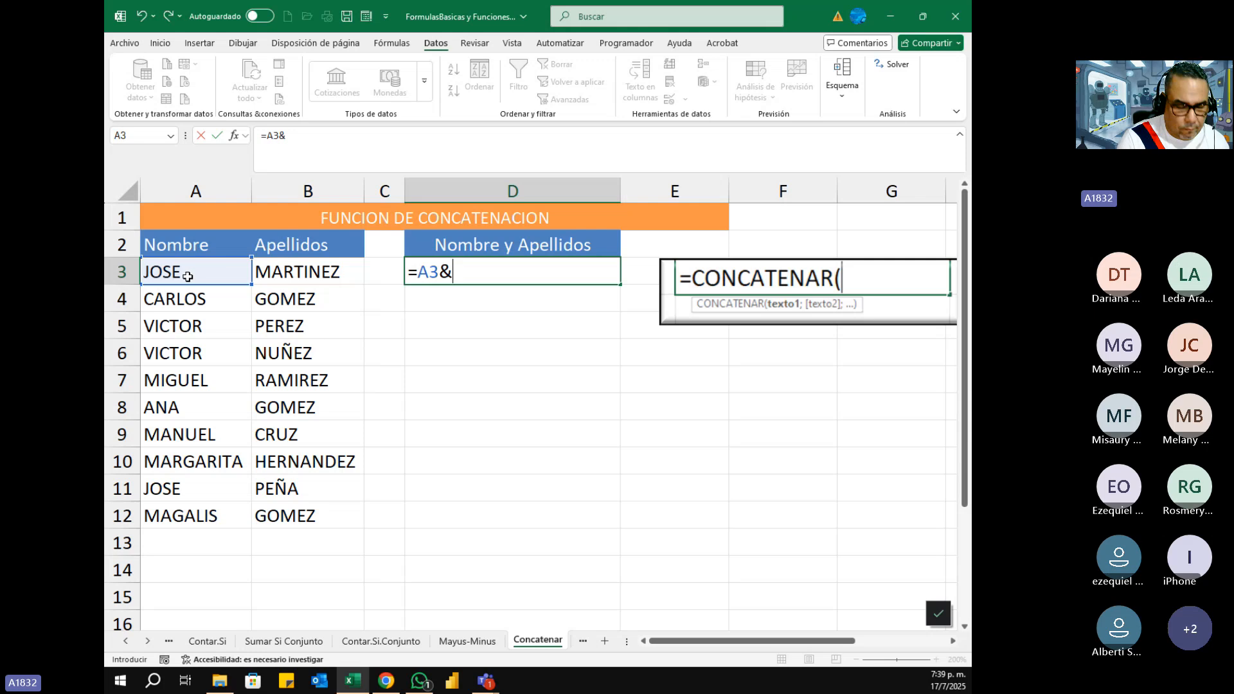
{"action": "type", "text": "\" ·"}
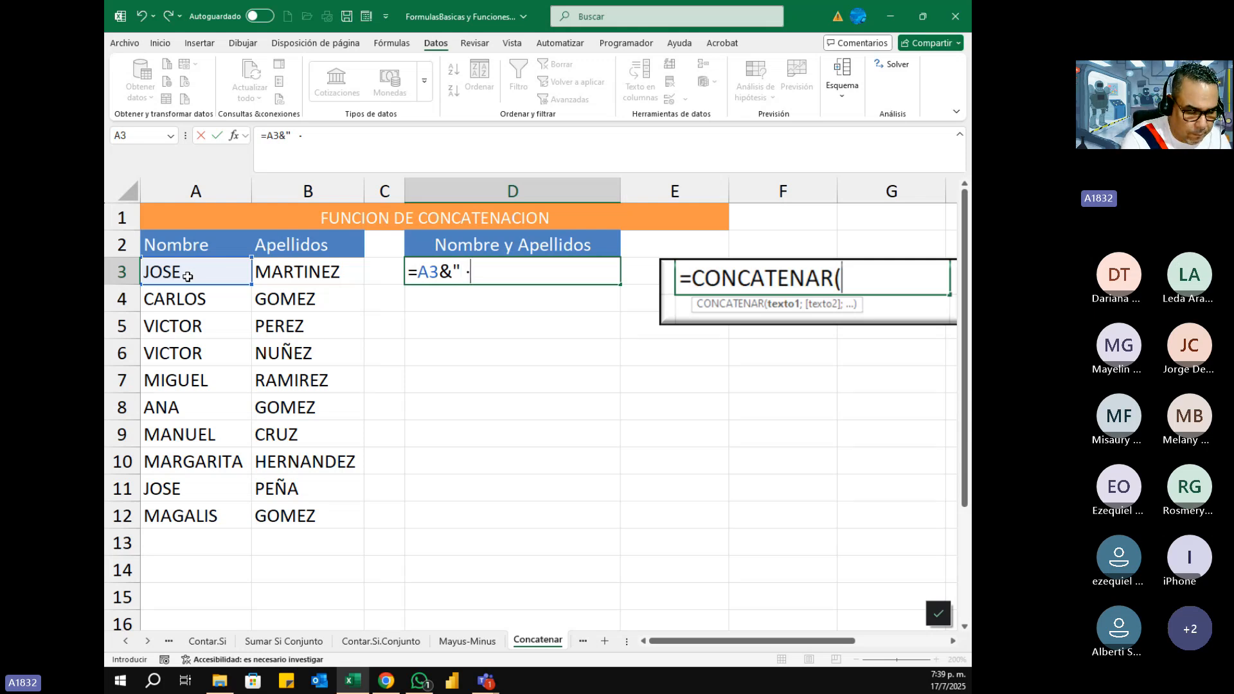
{"action": "key", "text": "BackSpace"}
{"action": "type", "text": "\"&"}
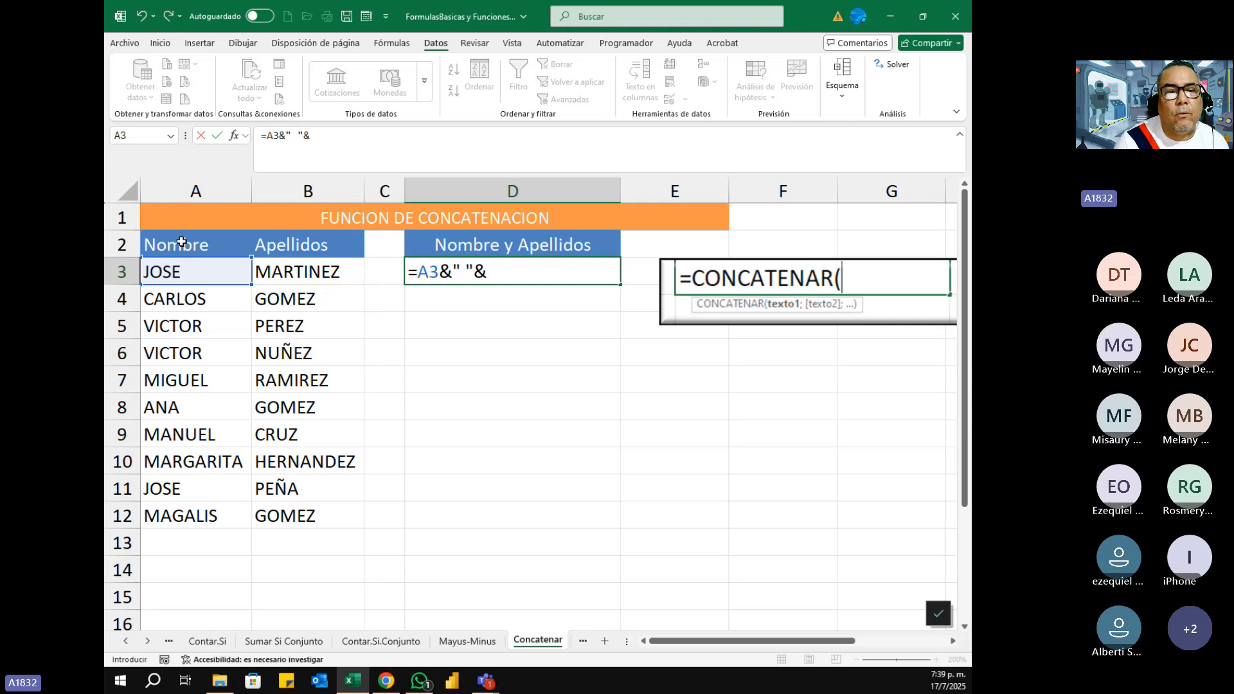
{"action": "left_click", "coordinate": [298, 282]}
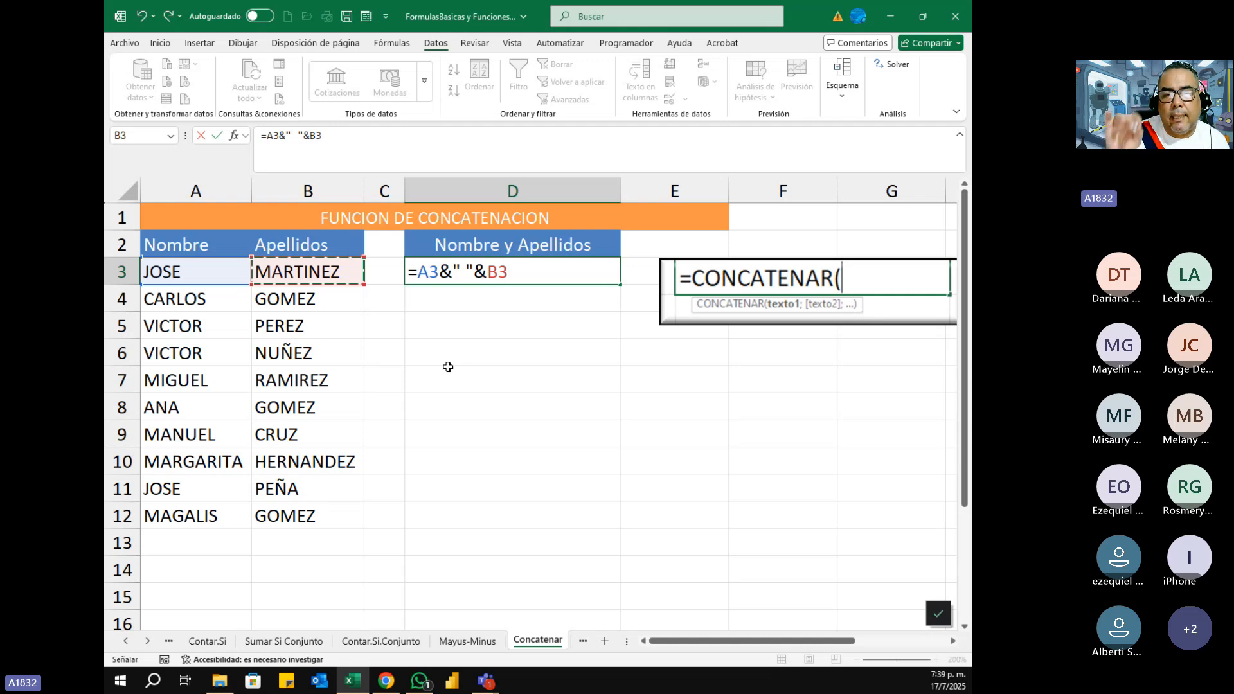
{"action": "key", "text": "Return"}
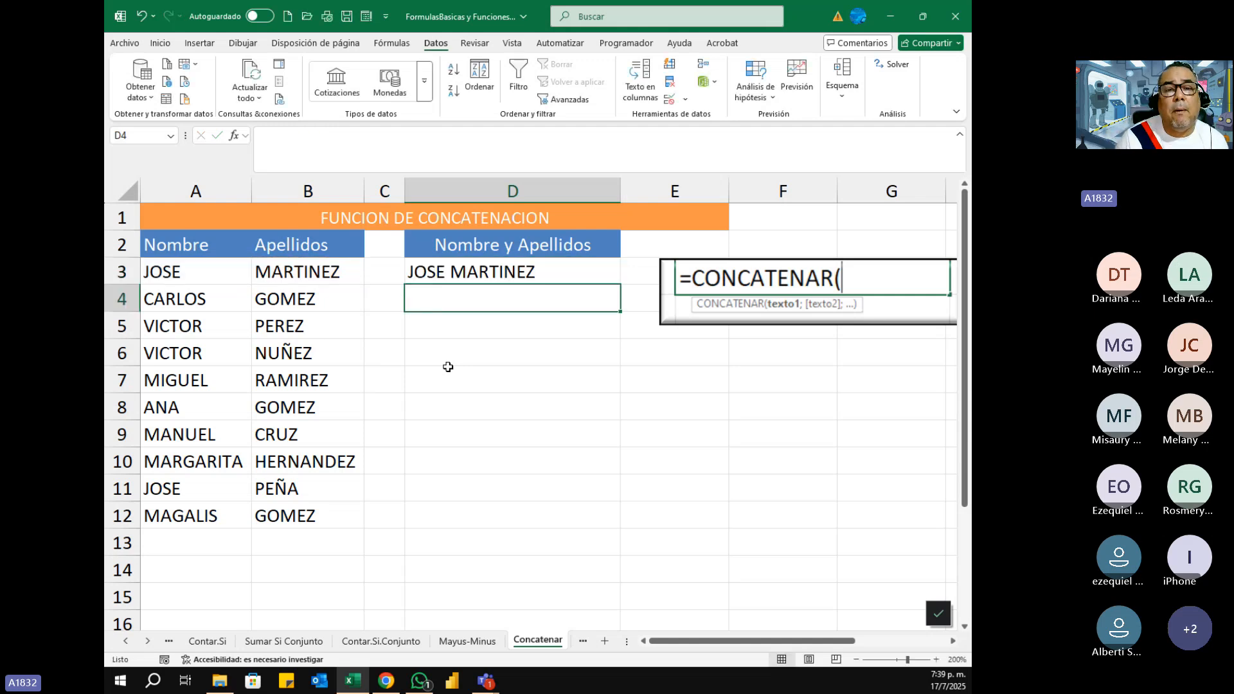
- Copy the ampersand formula from D3 down through D12 and open the D3 formula for review
{"action": "key", "text": "Up"}
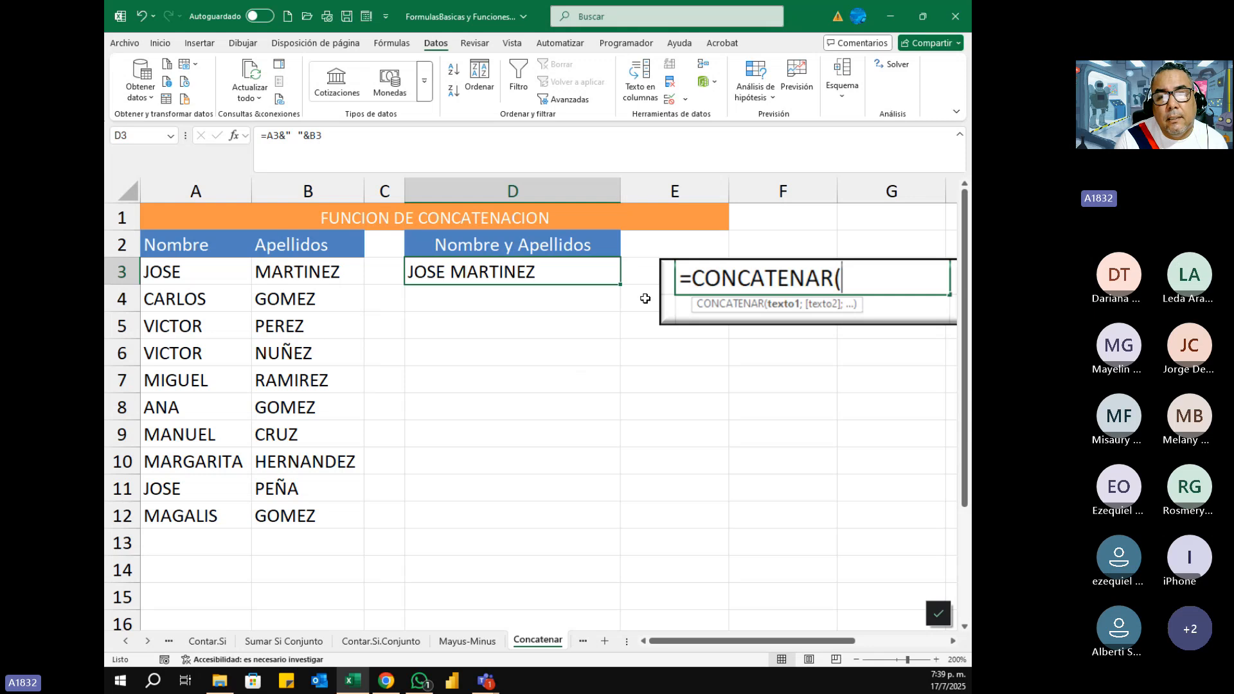
{"action": "left_click_drag", "start_coordinate": [621, 284], "coordinate": [621, 531]}
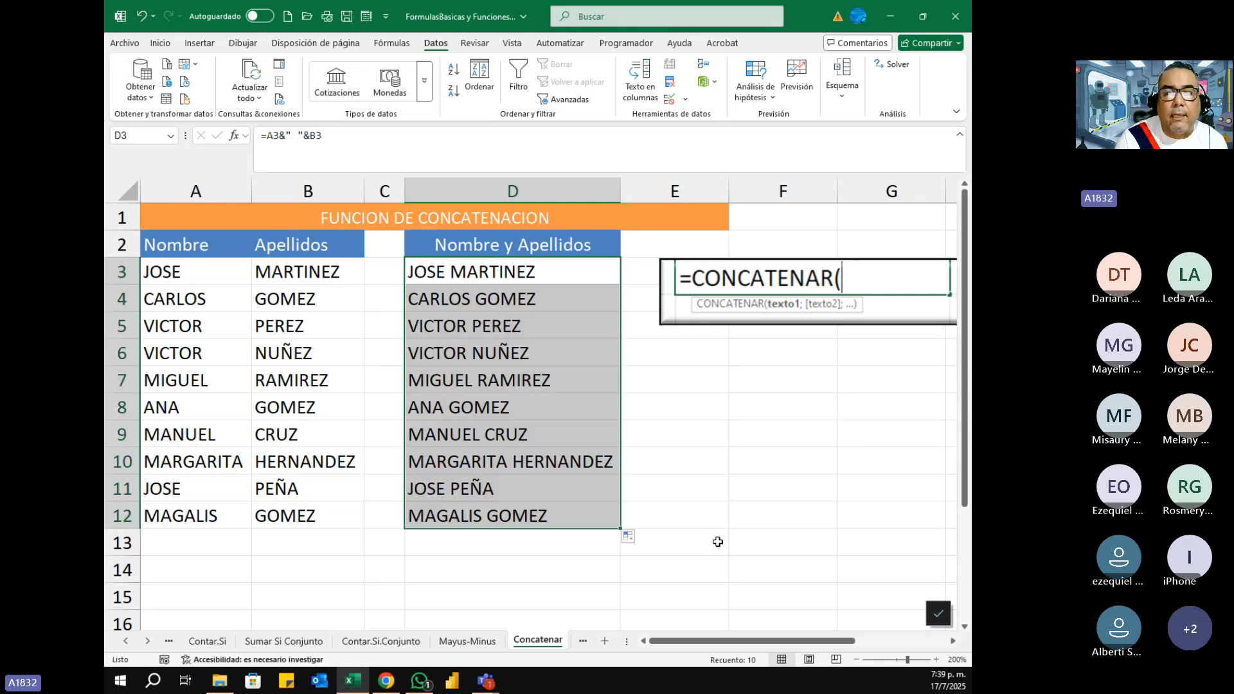
{"action": "left_click", "coordinate": [509, 267]}
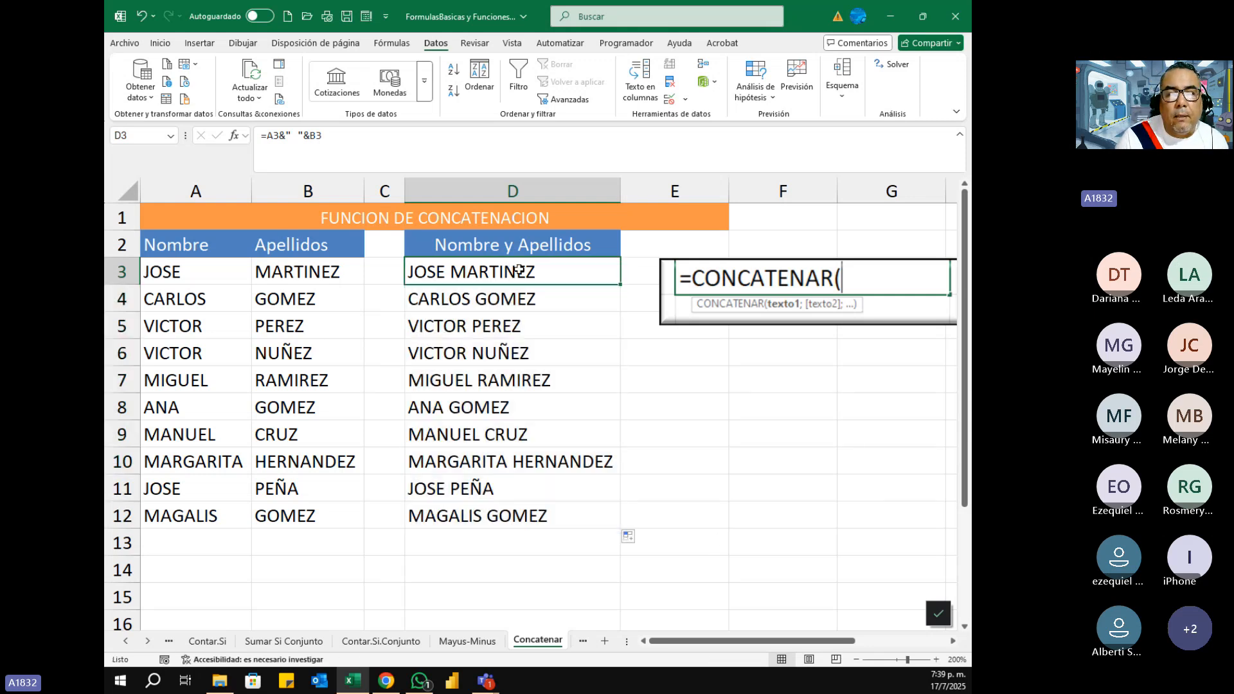
{"action": "key", "text": "F2"}
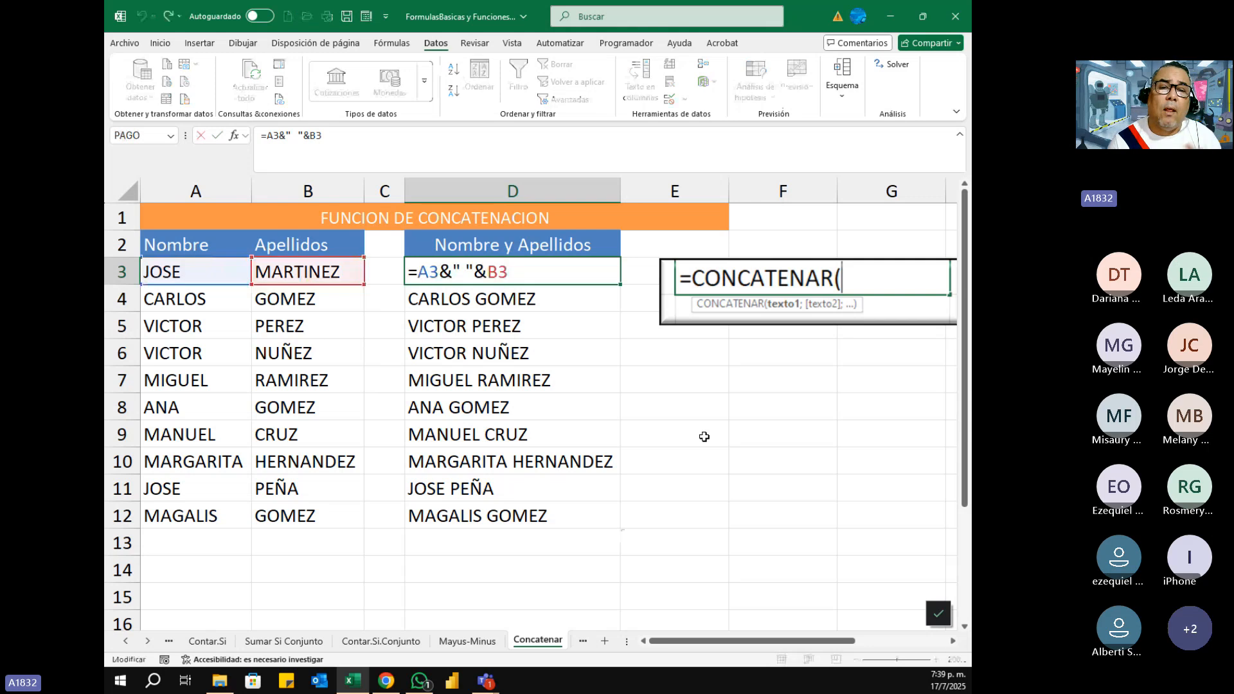
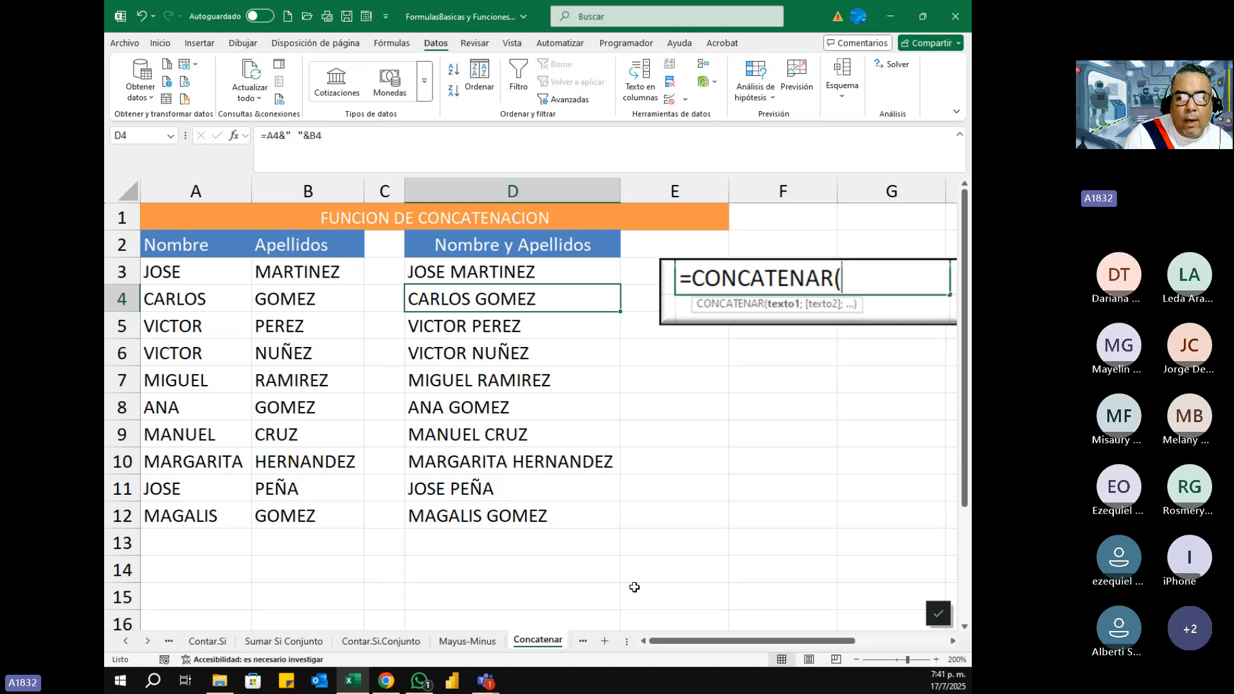
- Go to the Texto en Colu sheet and examine the full-name list in A2:A12 and the empty range B2:B12
{"action": "left_click", "coordinate": [583, 642]}
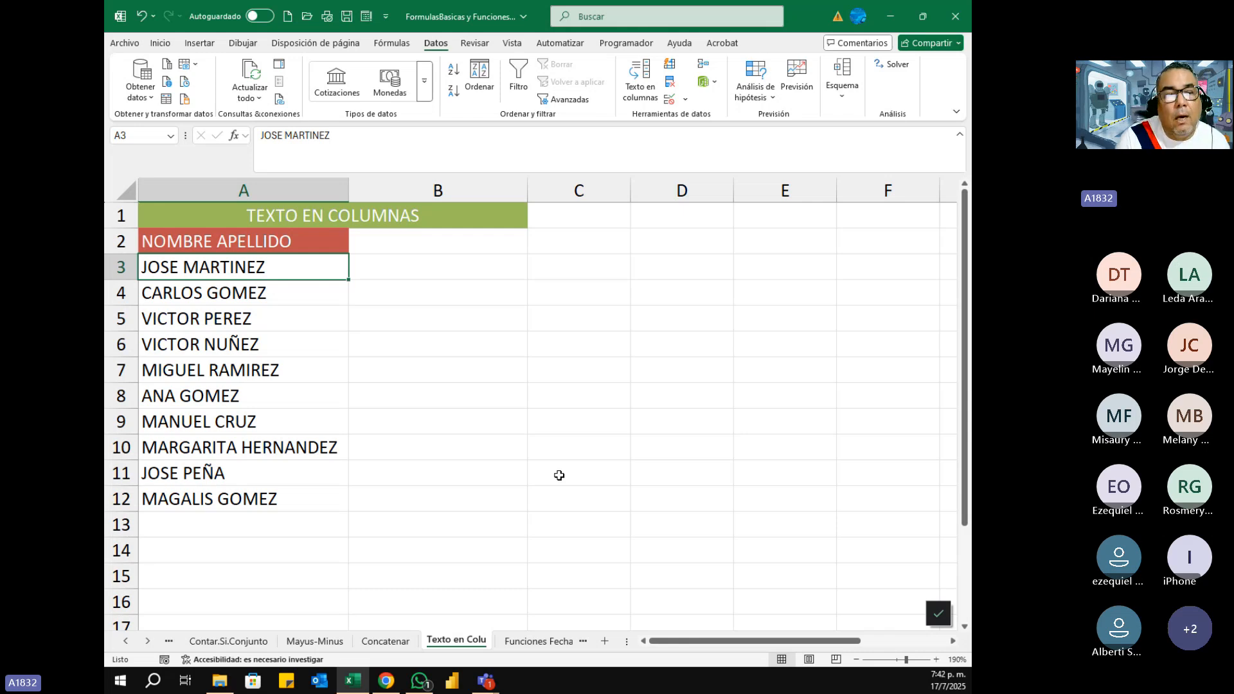
{"action": "left_click_drag", "start_coordinate": [220, 245], "coordinate": [240, 492]}
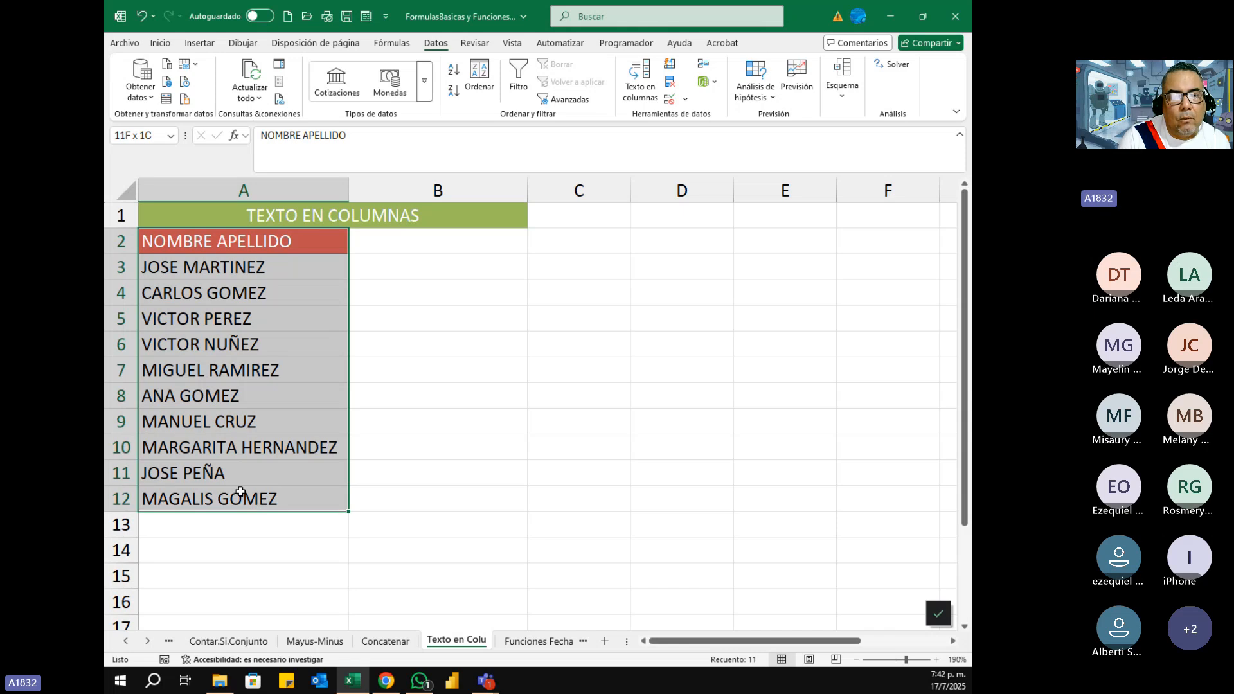
{"action": "left_click_drag", "start_coordinate": [413, 245], "coordinate": [434, 504]}
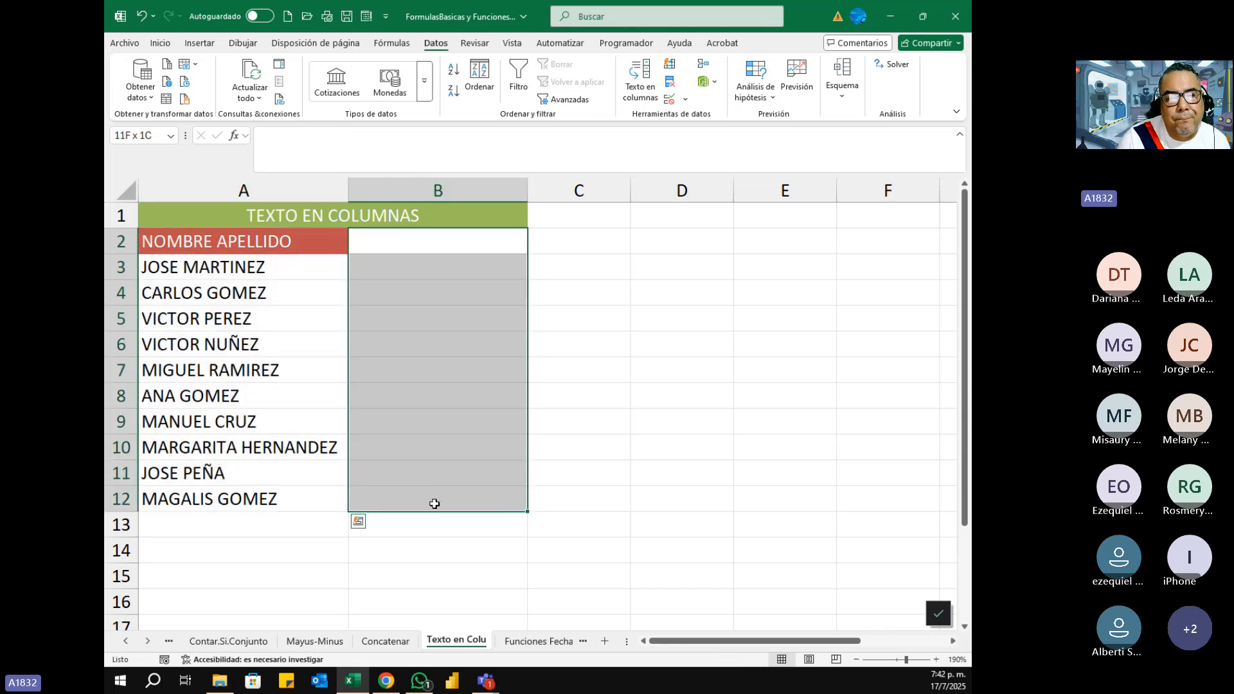
{"action": "left_click", "coordinate": [230, 268]}
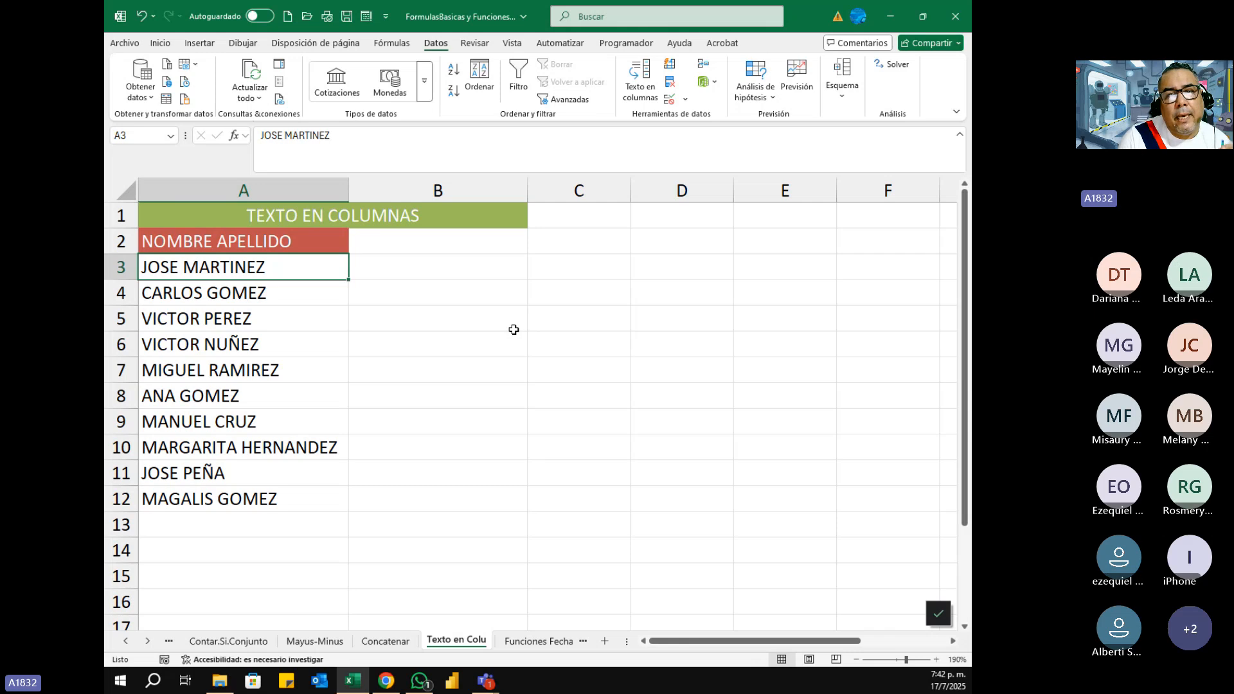
- Start Text to Columns on A3:A12 as delimited data, adding Espacio as a separator
{"action": "left_click_drag", "start_coordinate": [307, 265], "coordinate": [308, 499]}
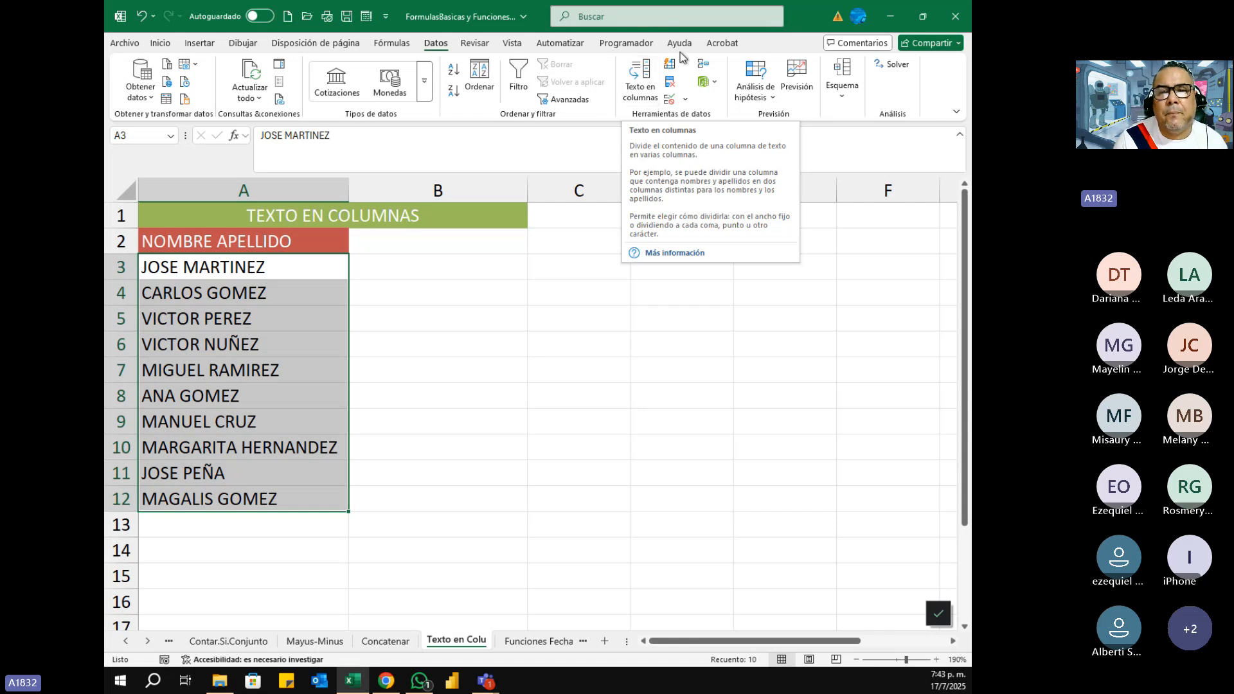
{"action": "left_click", "coordinate": [637, 80]}
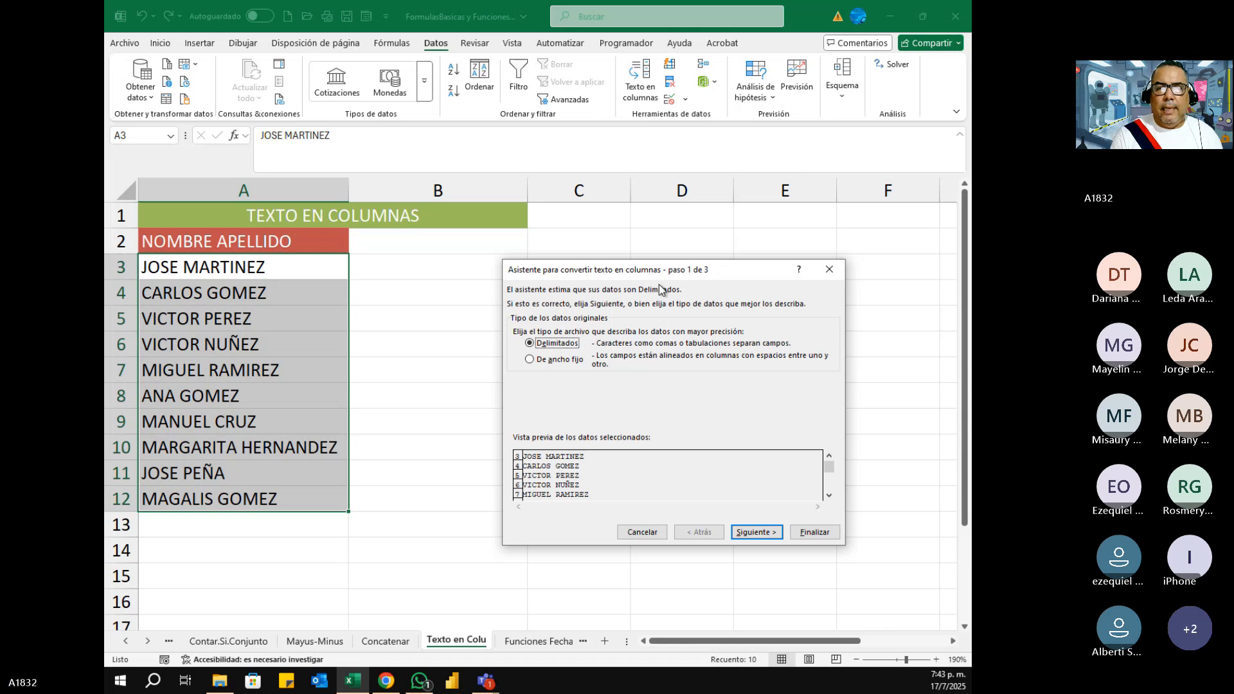
{"action": "left_click_drag", "start_coordinate": [658, 270], "coordinate": [535, 250]}
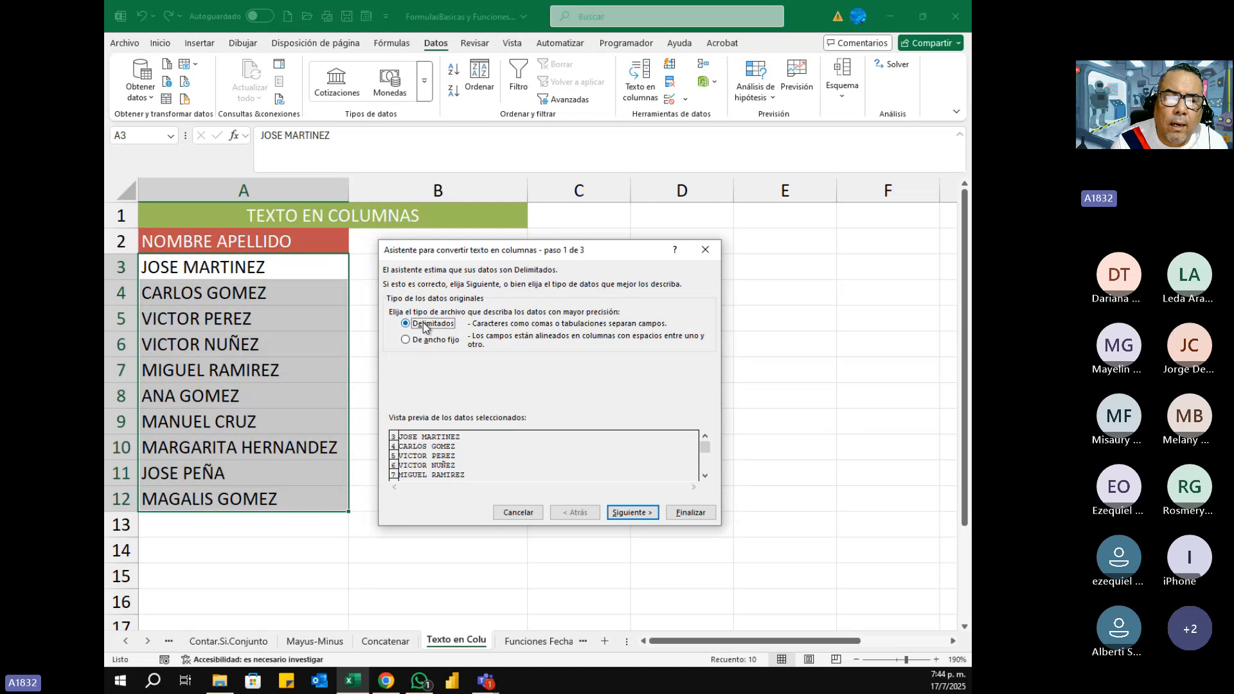
{"action": "left_click", "coordinate": [632, 514]}
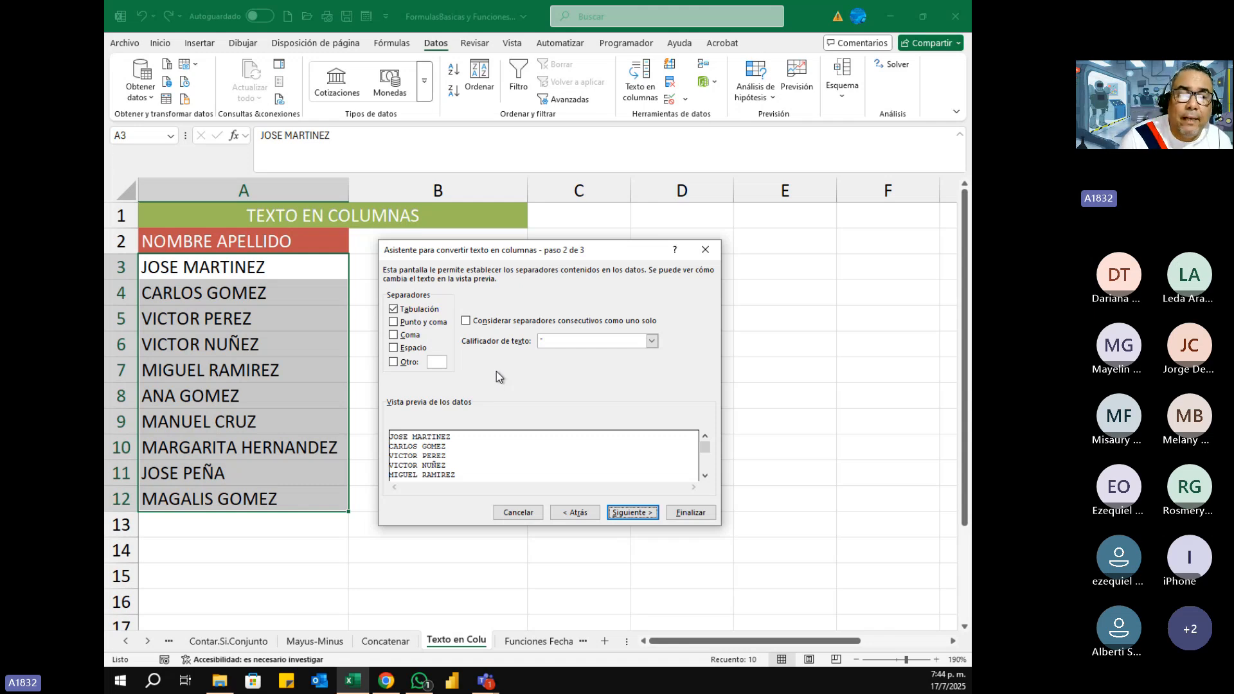
{"action": "left_click", "coordinate": [395, 349]}
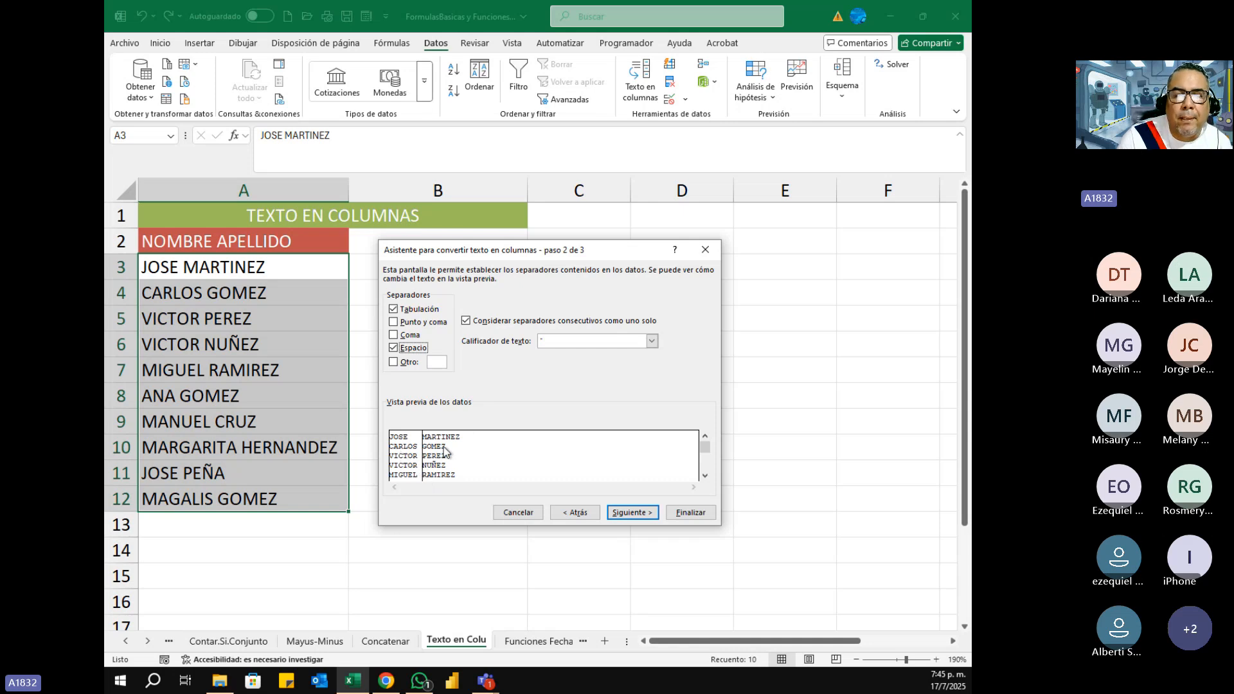
{"action": "left_click", "coordinate": [614, 513]}
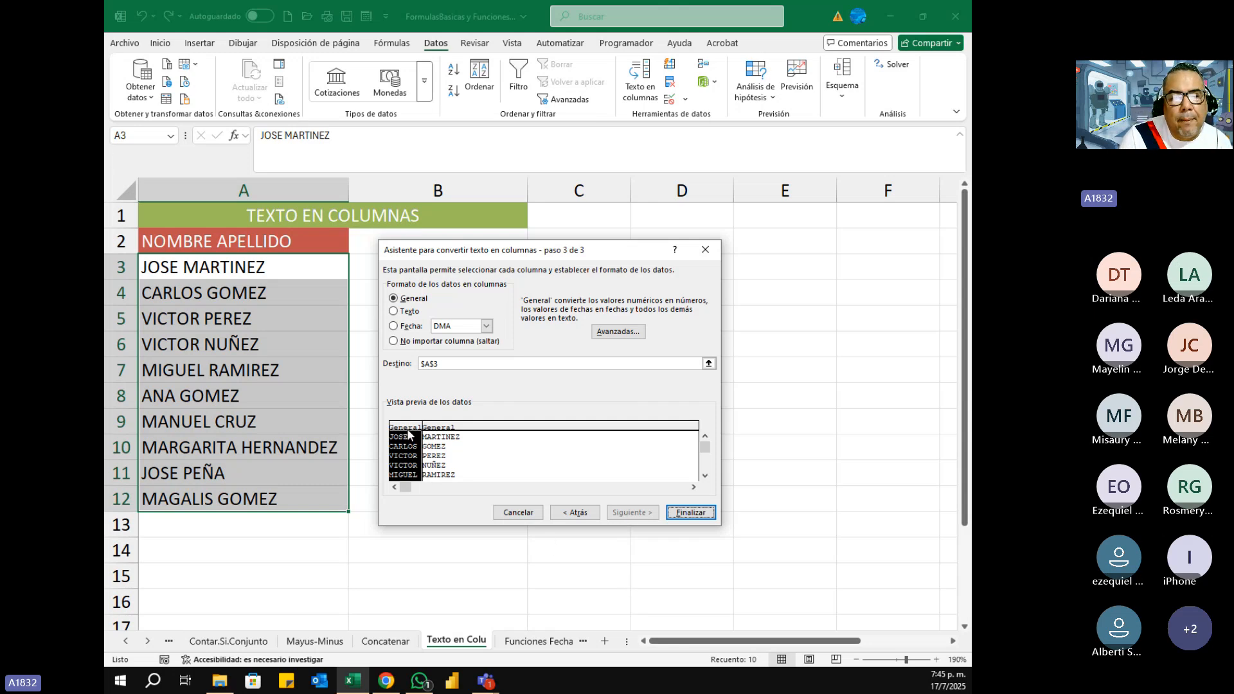
- Set both split columns to the Texto format, finish the conversion, and select the resulting range A3:B12
{"action": "left_click", "coordinate": [402, 312]}
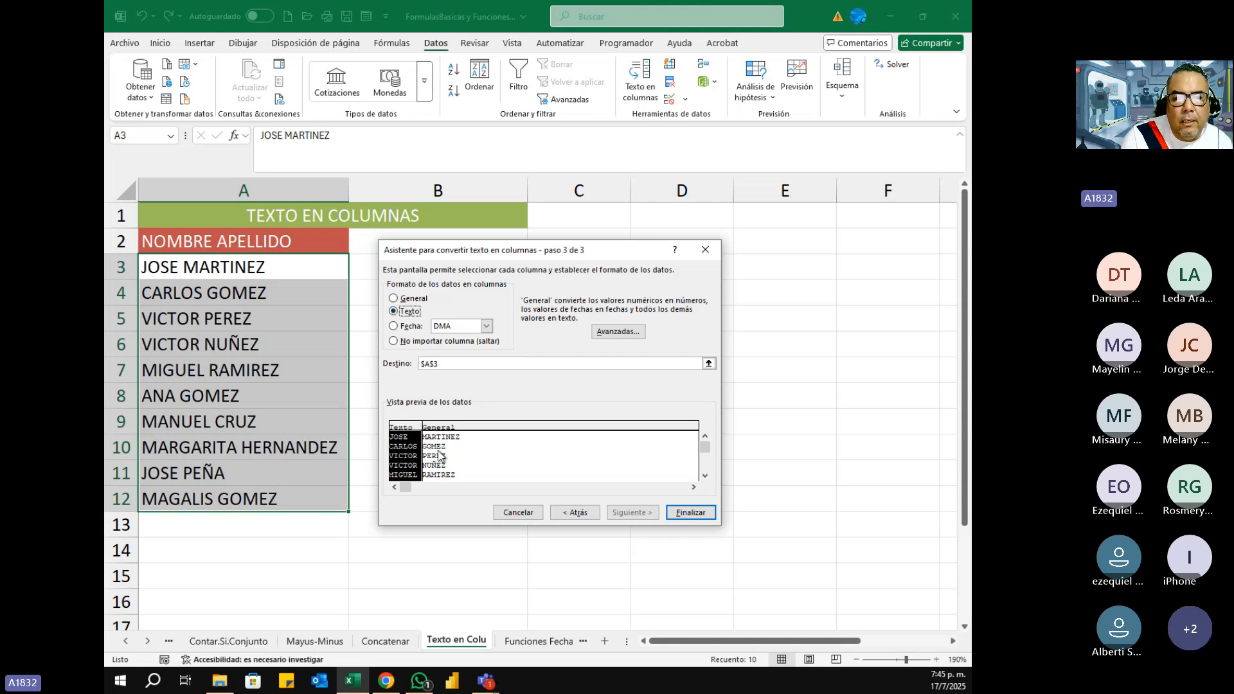
{"action": "left_click", "coordinate": [444, 429]}
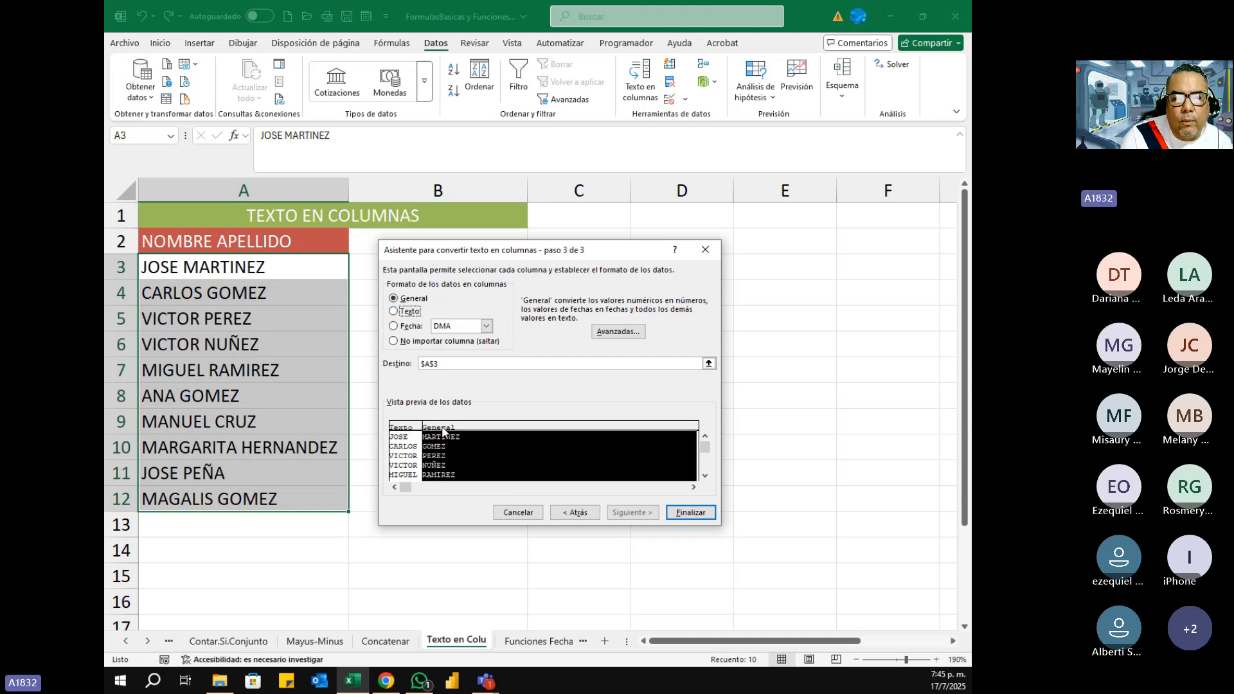
{"action": "left_click", "coordinate": [394, 312]}
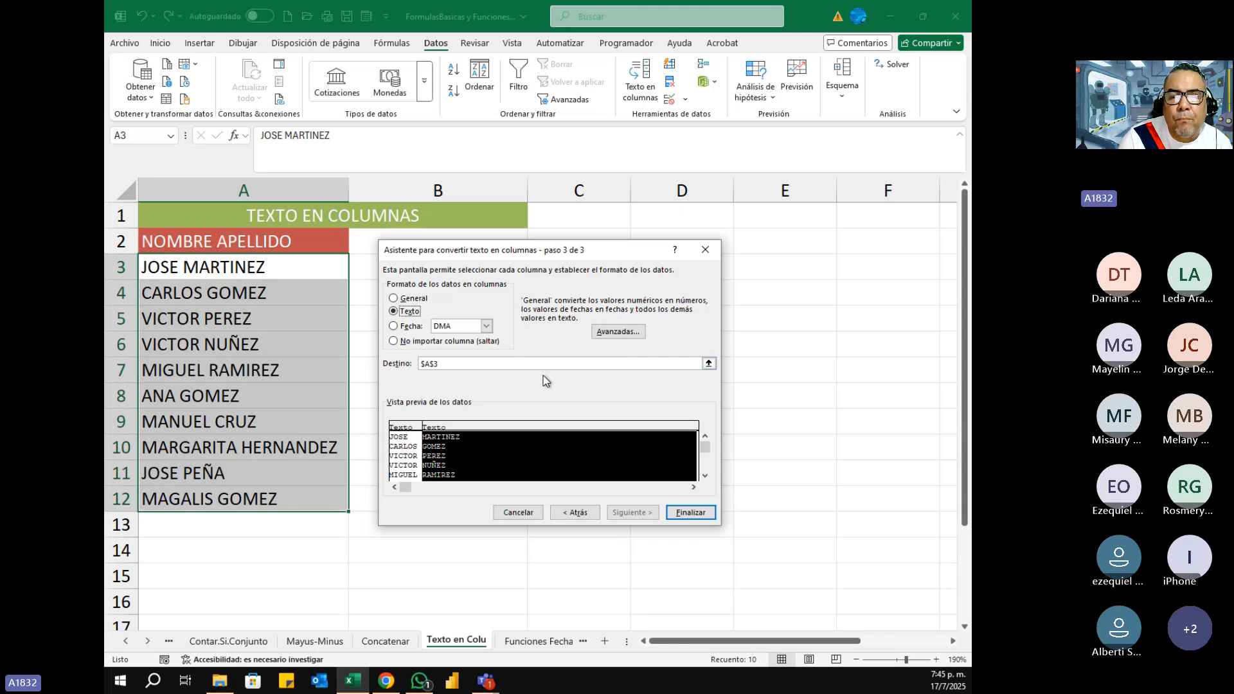
{"action": "left_click", "coordinate": [690, 512]}
{"action": "left_click_drag", "start_coordinate": [206, 273], "coordinate": [414, 505]}
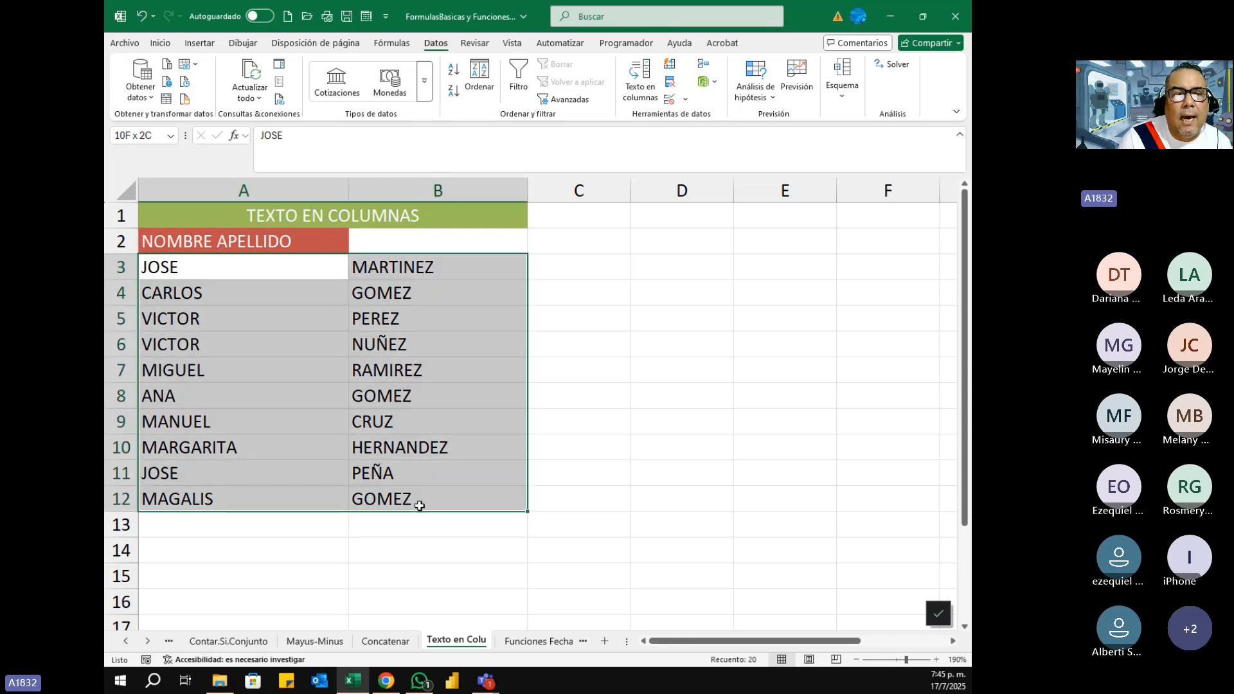
{"action": "left_click", "coordinate": [317, 267]}
{"action": "left_click_drag", "start_coordinate": [318, 266], "coordinate": [423, 494]}
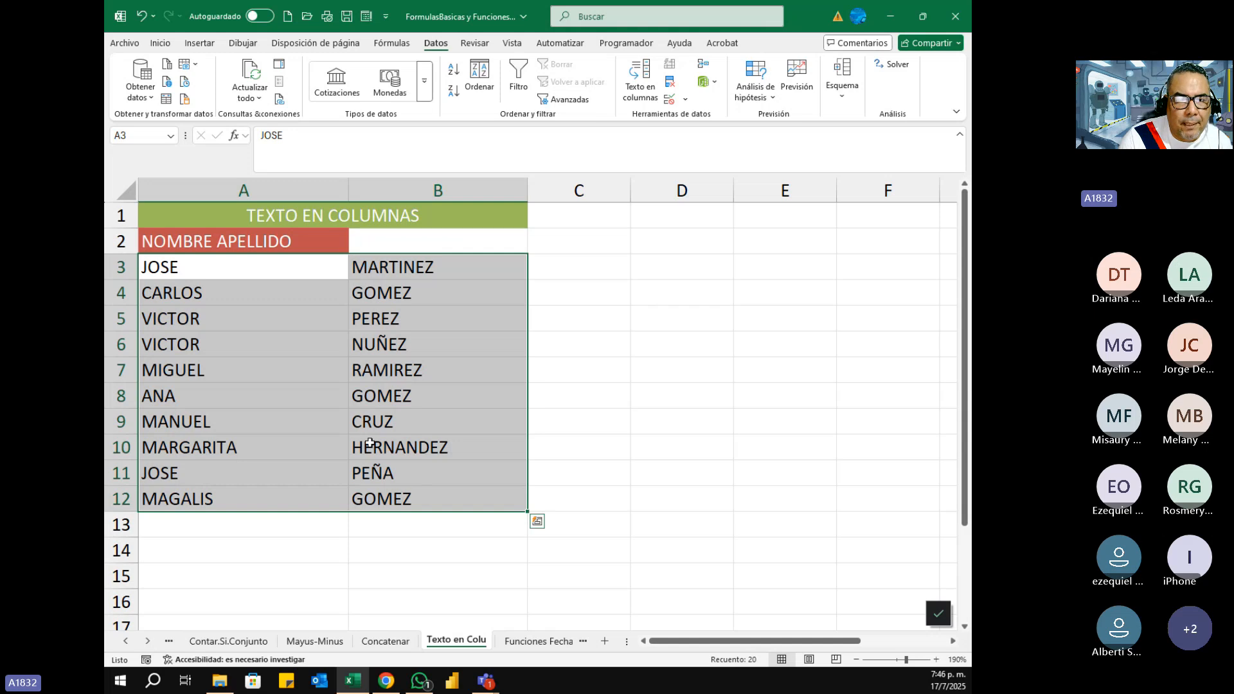
- Move the word APELLIDO from the header in A2 to cell B2, leaving NOMBRE in A2
{"action": "left_click", "coordinate": [238, 242]}
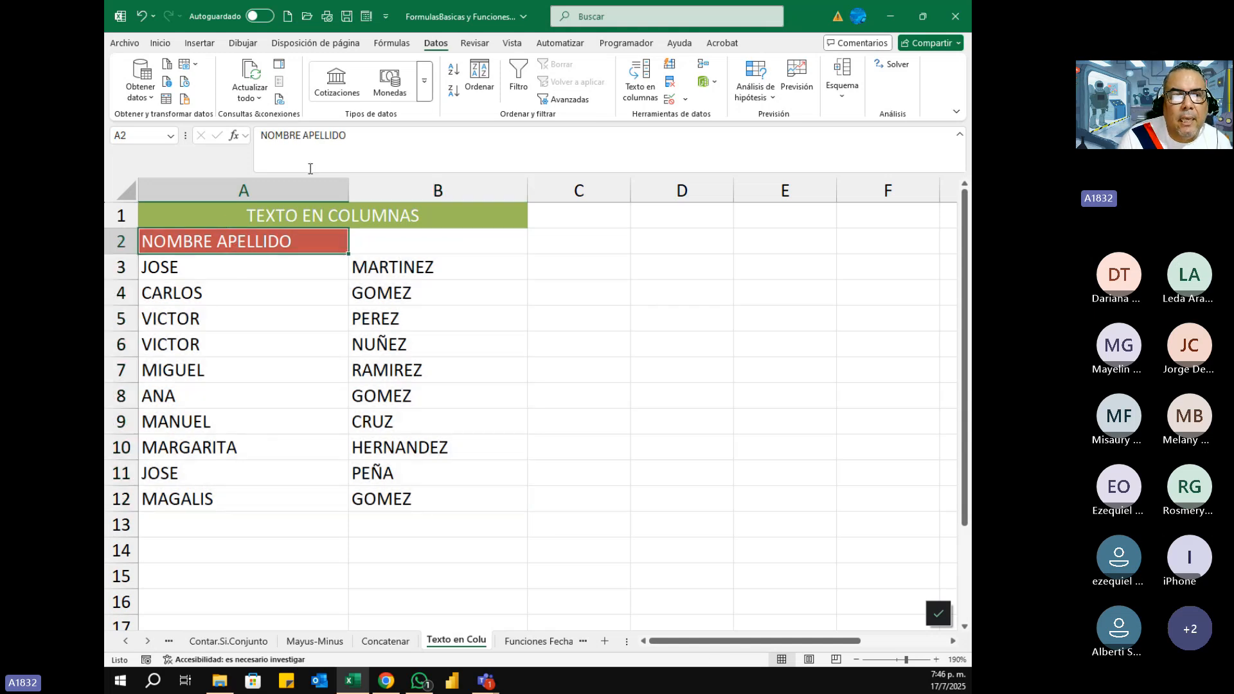
{"action": "left_click_drag", "start_coordinate": [304, 135], "coordinate": [391, 133]}
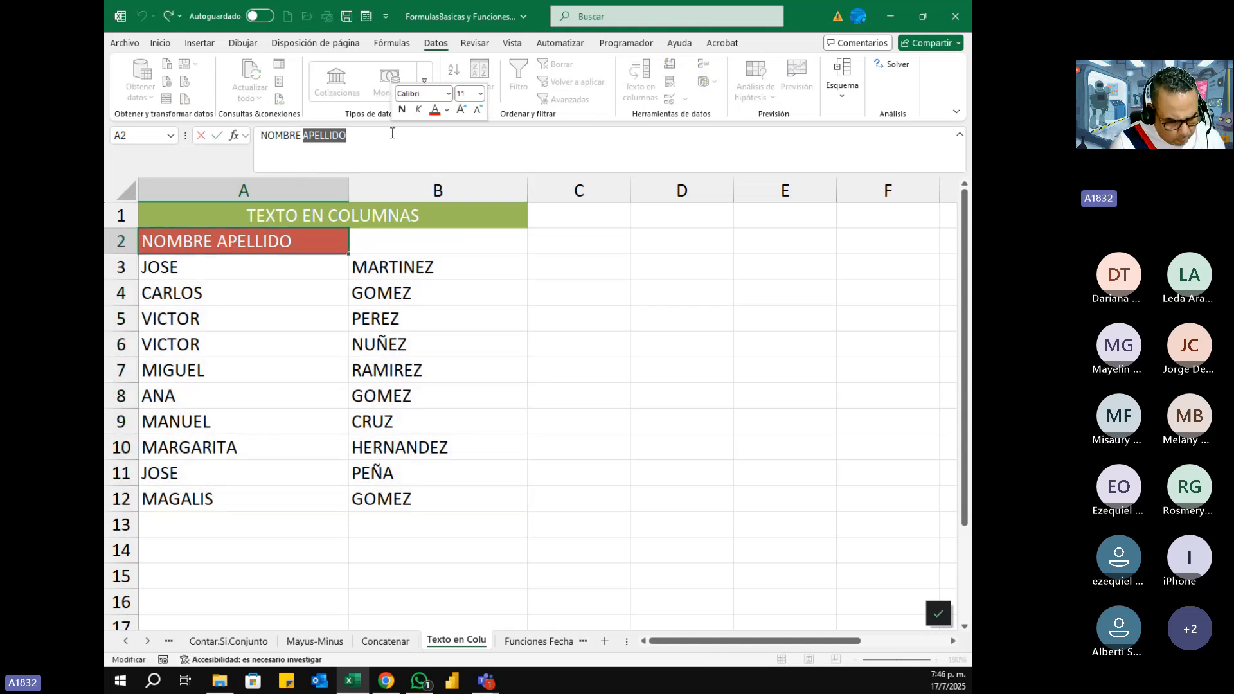
{"action": "key", "text": "ctrl+x"}
{"action": "left_click", "coordinate": [412, 247]}
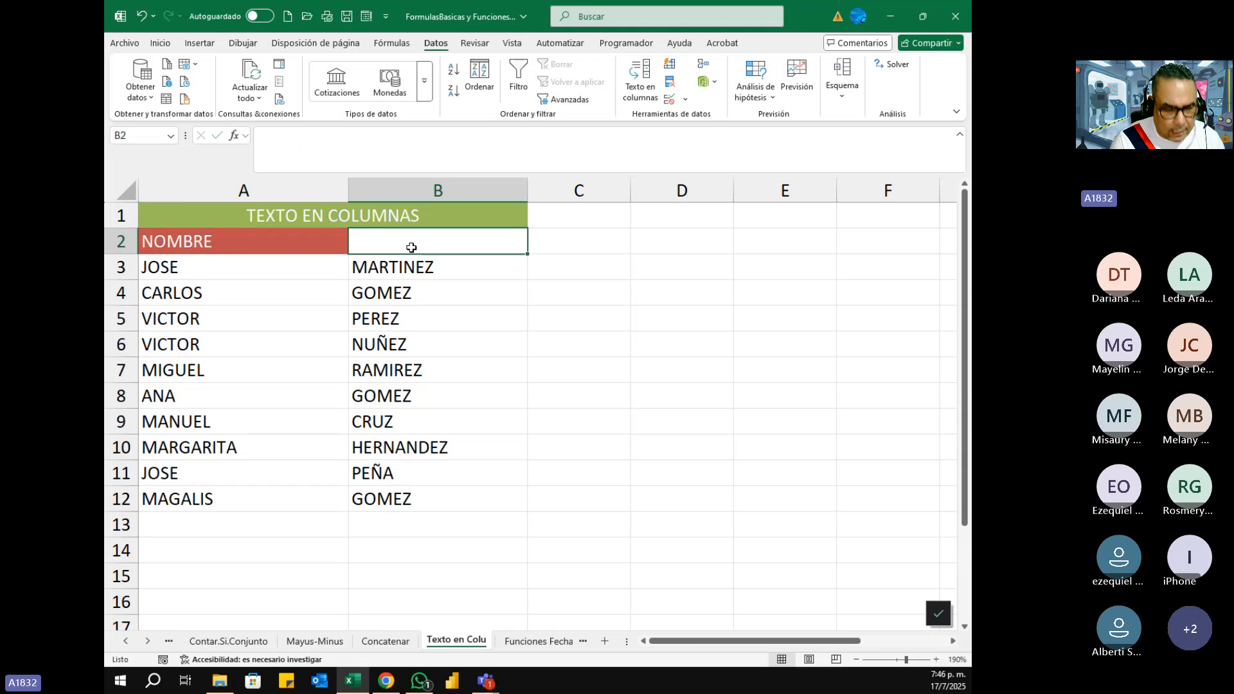
{"action": "key", "text": "ctrl+v"}
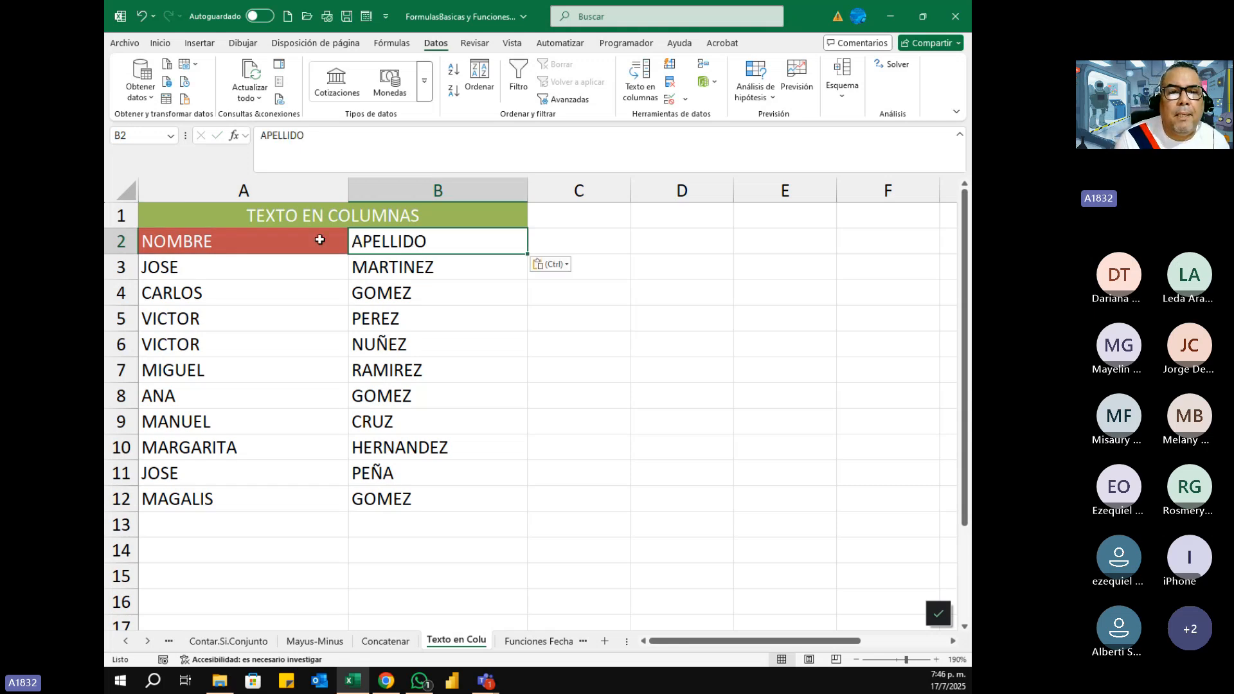
- Copy the formatting of header cell A2 to B2 and fit column A's width to its contents
{"action": "left_click", "coordinate": [320, 239]}
{"action": "left_click", "coordinate": [161, 43]}
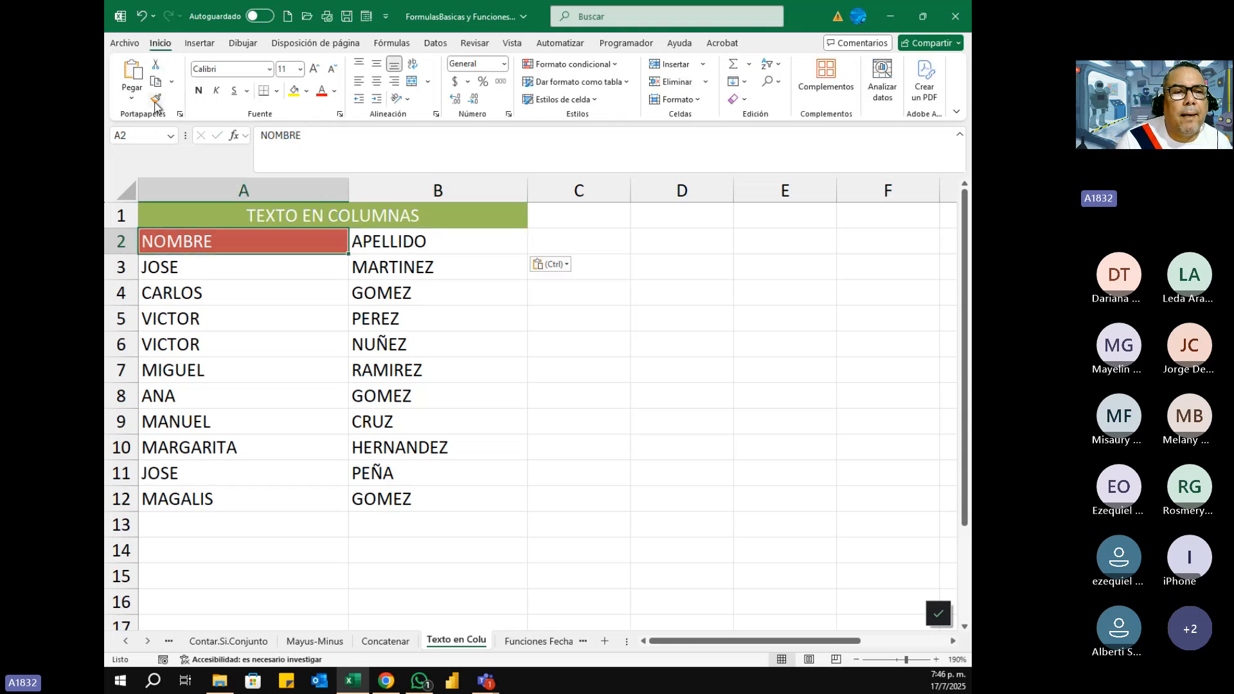
{"action": "left_click", "coordinate": [156, 99]}
{"action": "left_click", "coordinate": [422, 242]}
{"action": "left_click", "coordinate": [511, 578]}
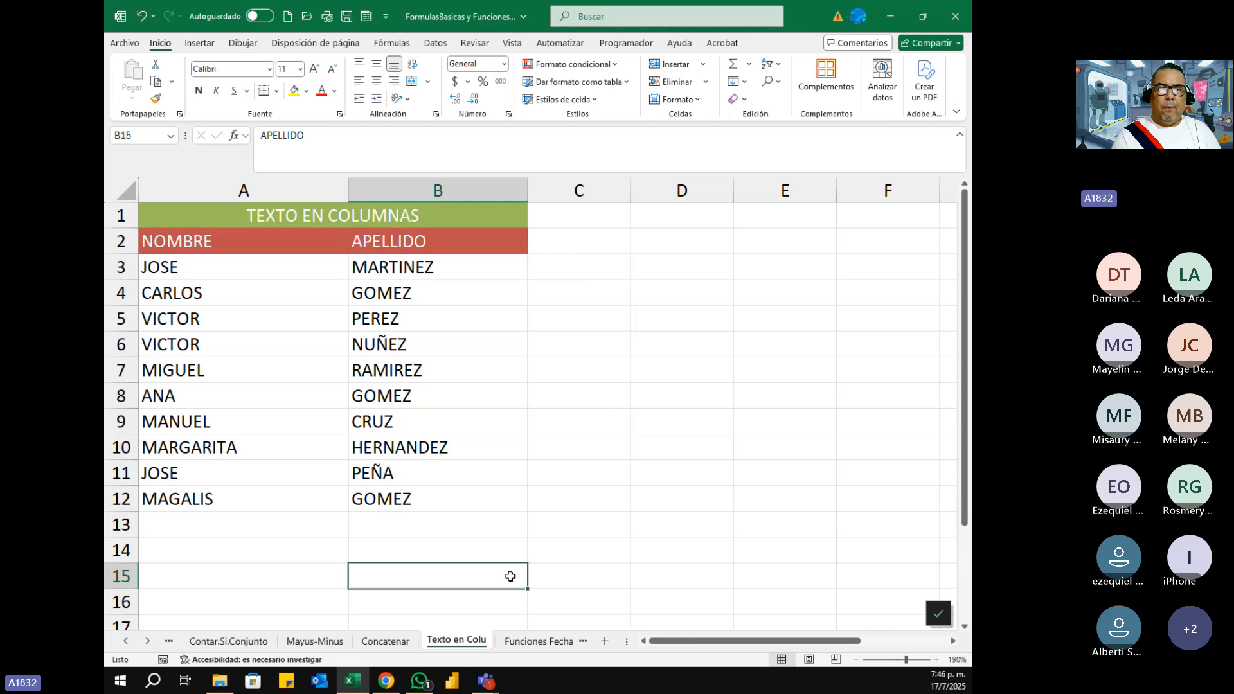
{"action": "double_click", "coordinate": [343, 187]}
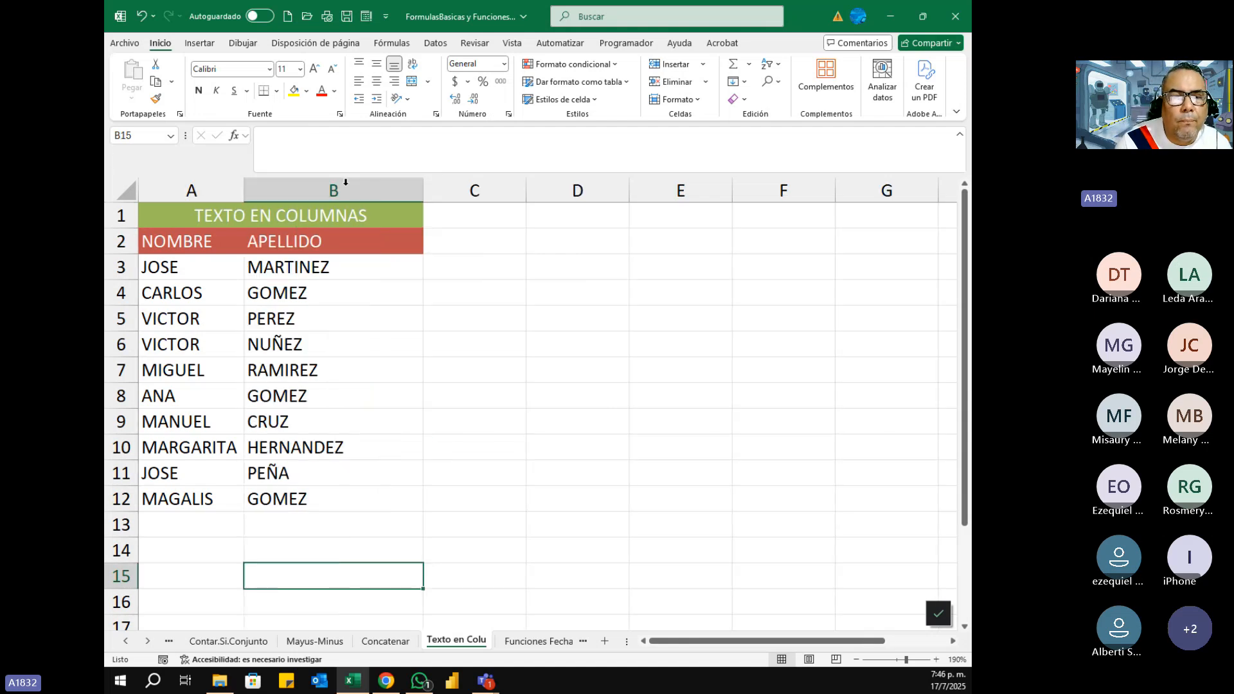
- Review the separated first names in A3:A12 and surnames in B3:B12
{"action": "left_click", "coordinate": [160, 268]}
{"action": "left_click_drag", "start_coordinate": [165, 291], "coordinate": [169, 500]}
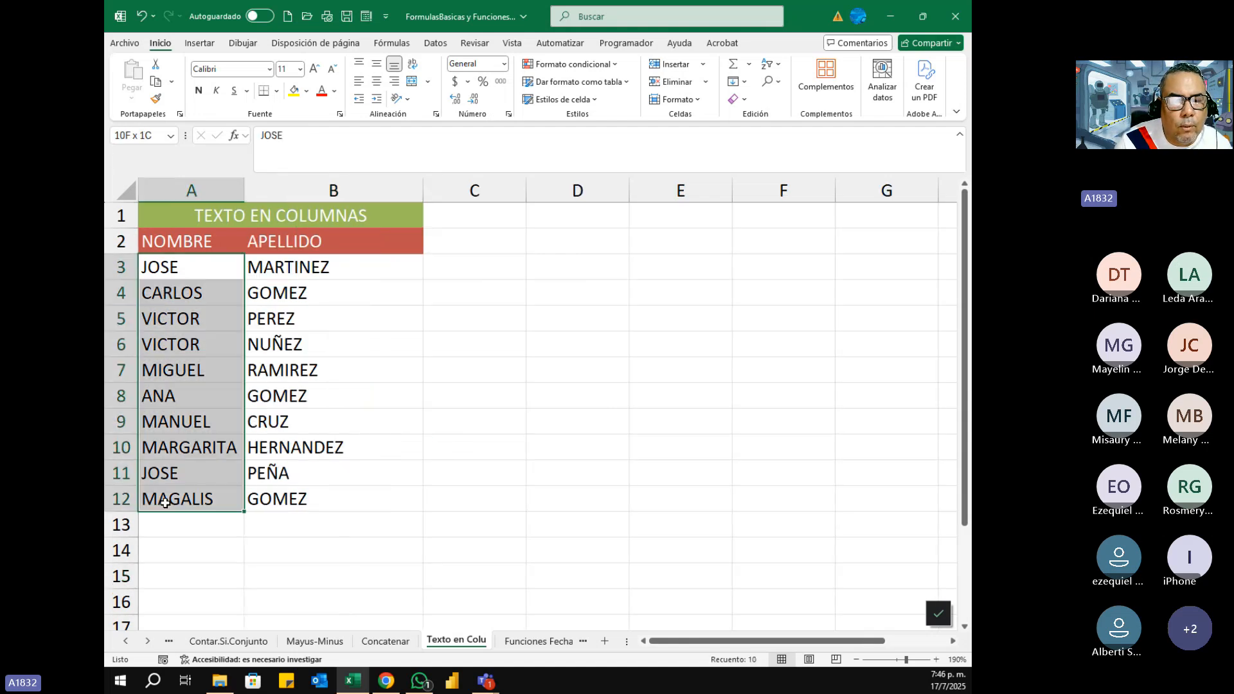
{"action": "left_click_drag", "start_coordinate": [301, 265], "coordinate": [298, 493]}
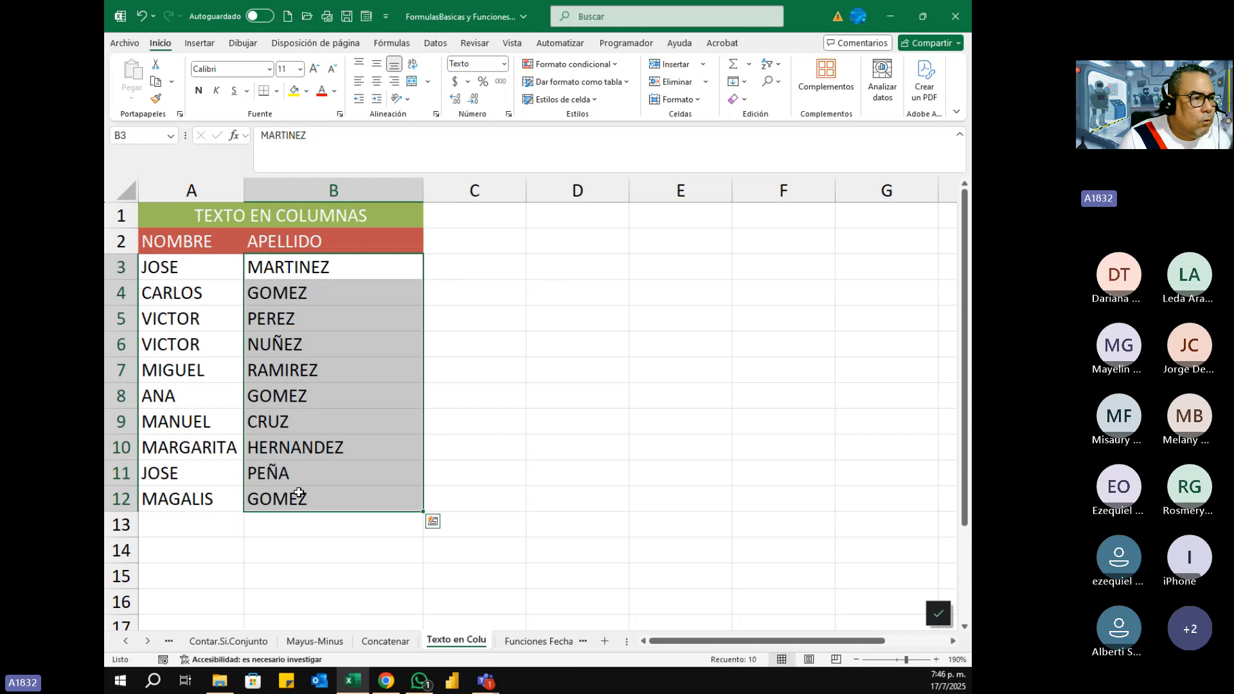
{"action": "key", "text": "alt+Tab"}
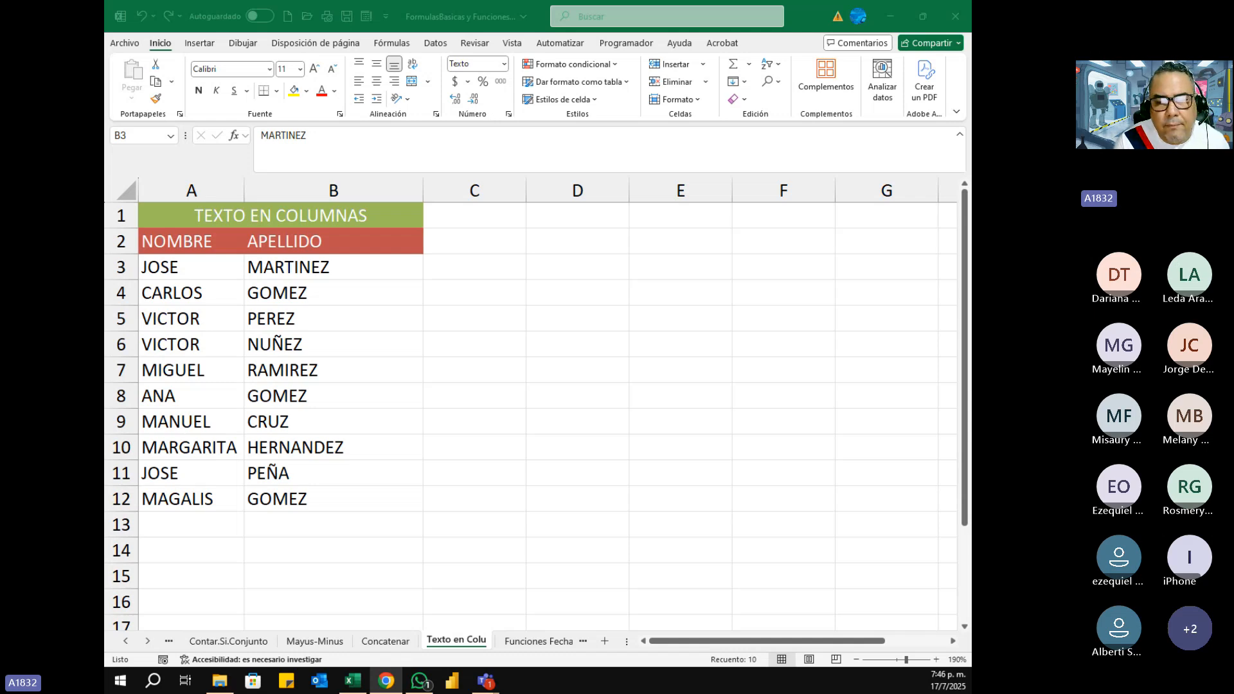
{"action": "left_click", "coordinate": [558, 561]}
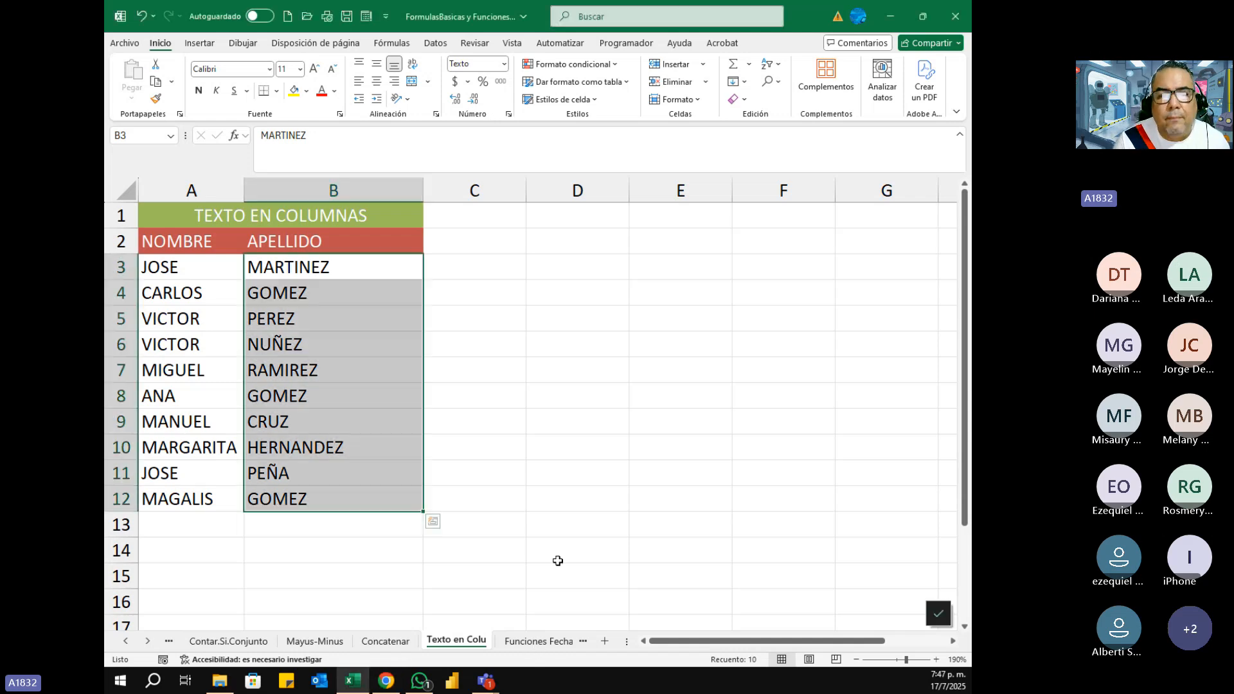
- On the Funciones Fecha y Hora sheet, enter =HOY() in A4 and select that cell to check its formula
{"action": "left_click", "coordinate": [544, 641]}
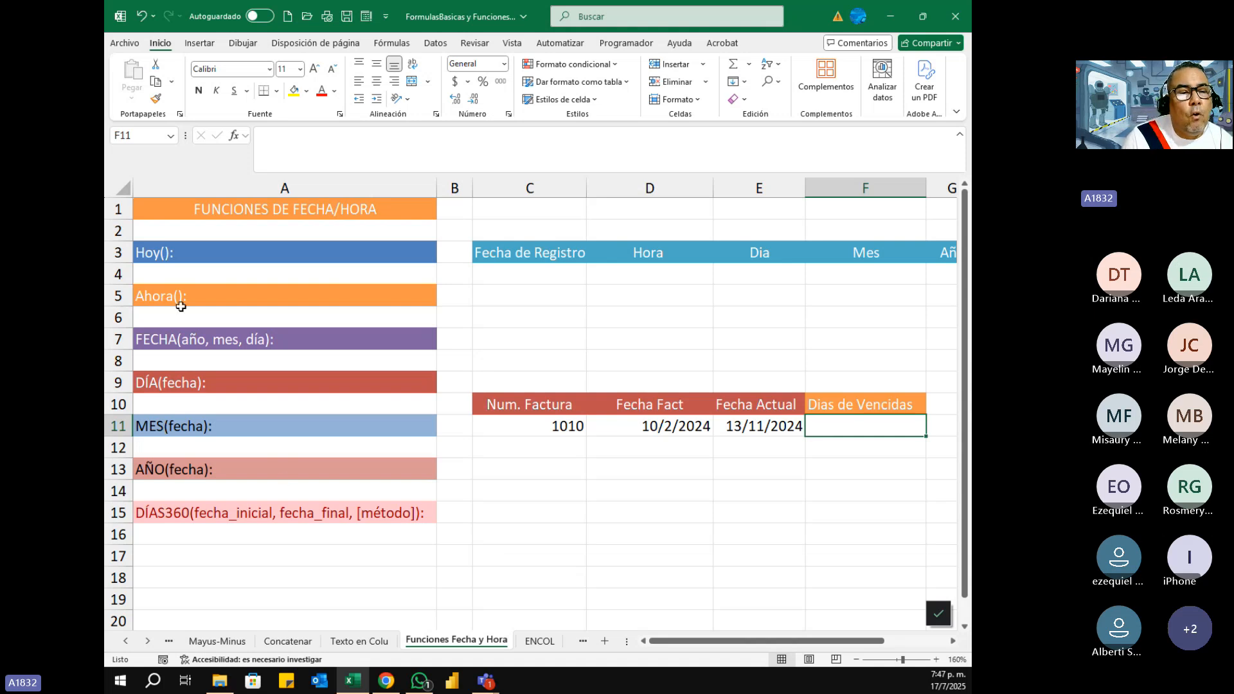
{"action": "left_click", "coordinate": [187, 255]}
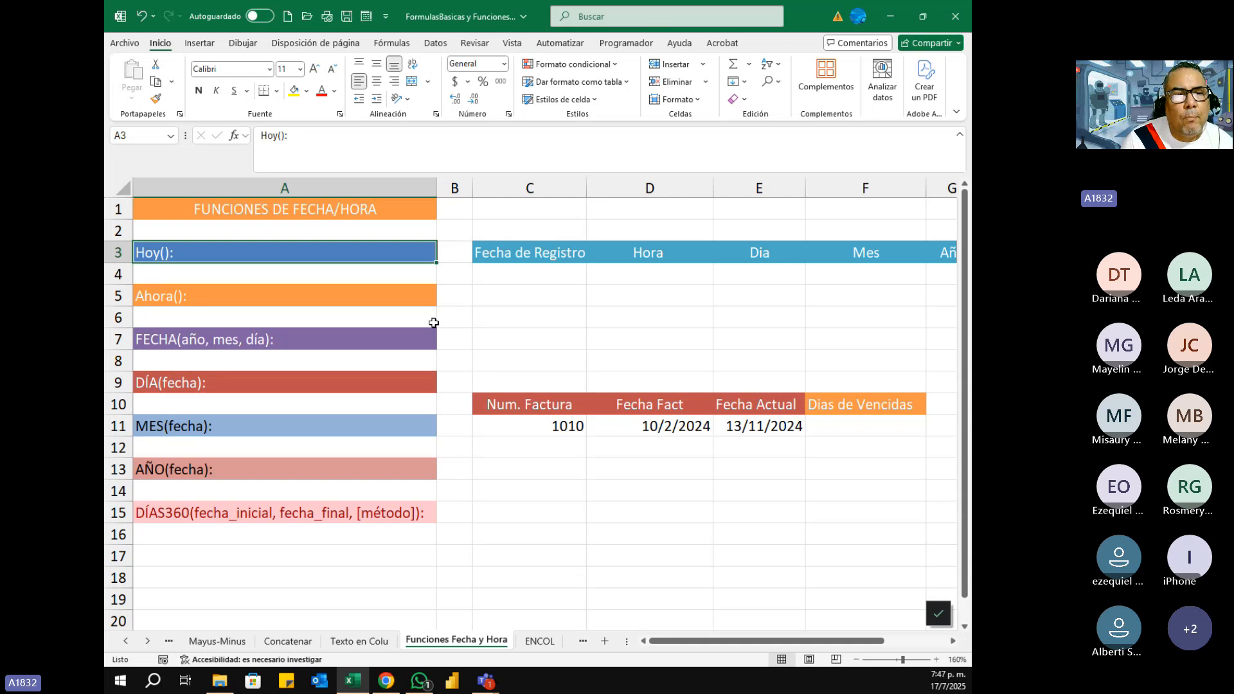
{"action": "left_click", "coordinate": [189, 273]}
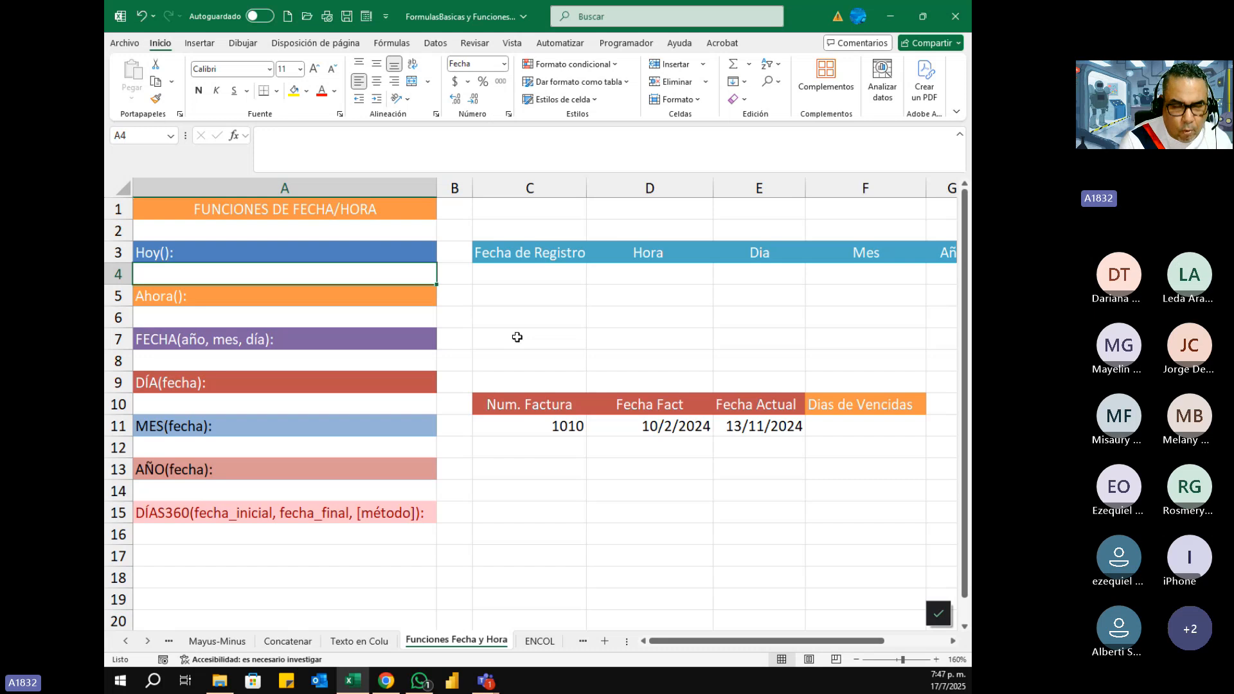
{"action": "type", "text": "=hoy"}
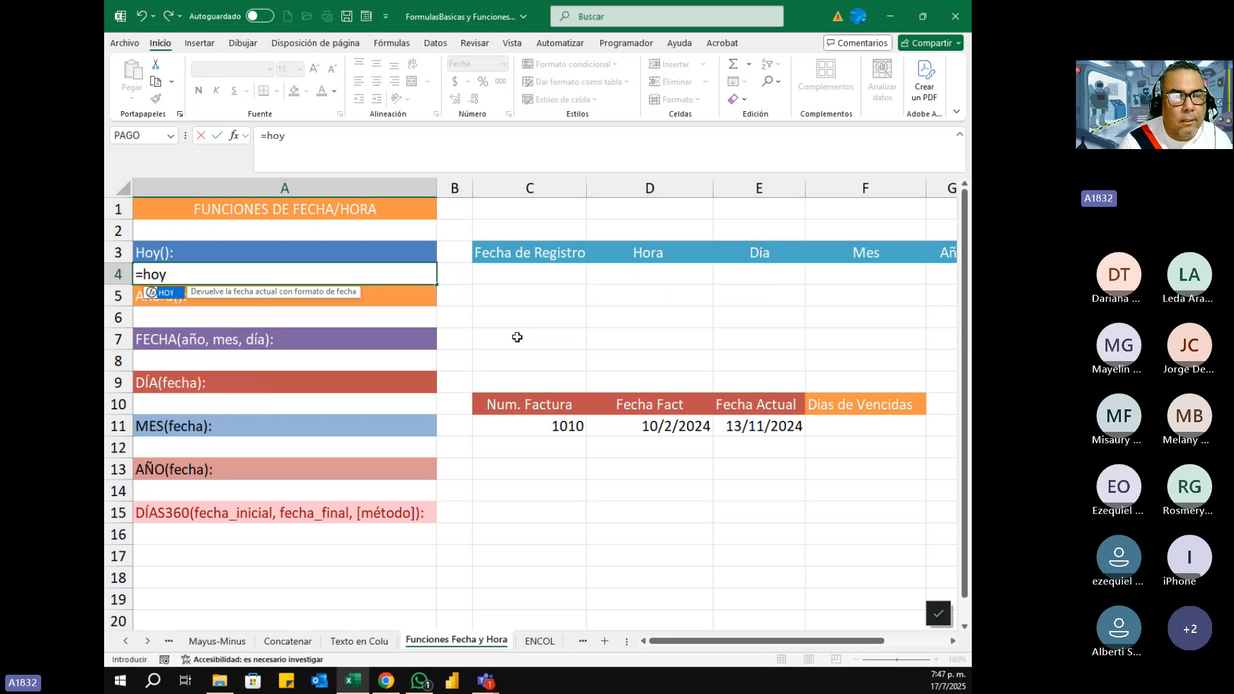
{"action": "key", "text": "Tab"}
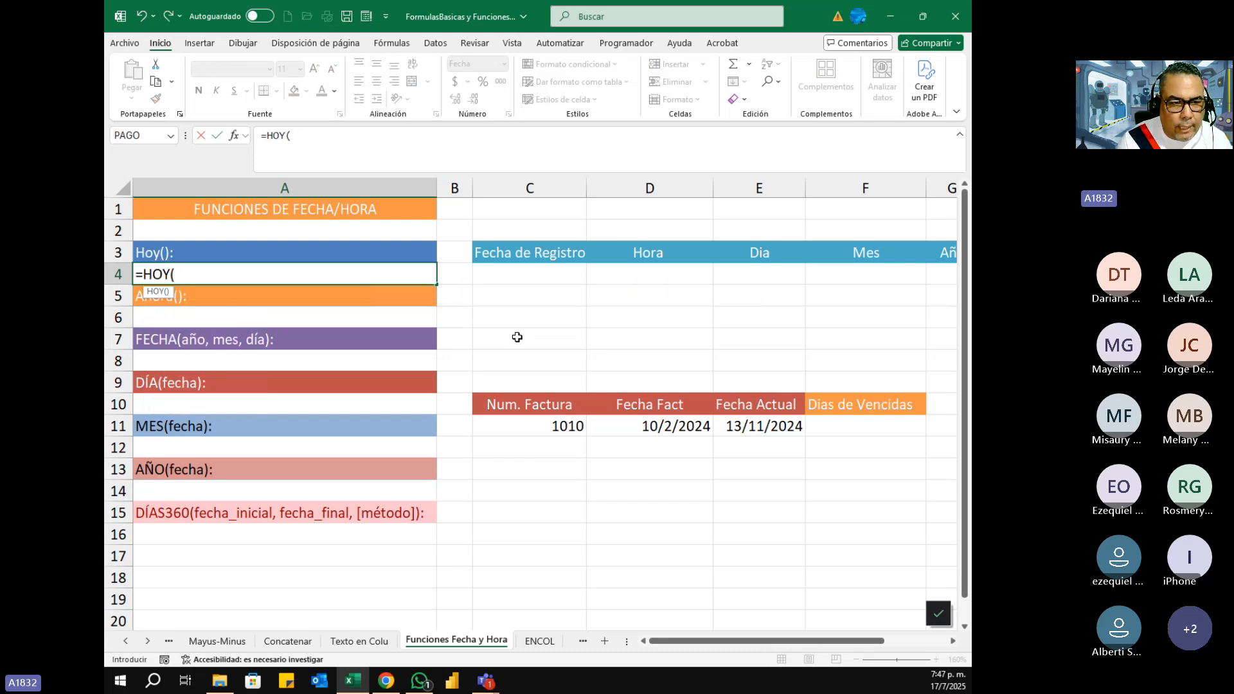
{"action": "type", "text": ")"}
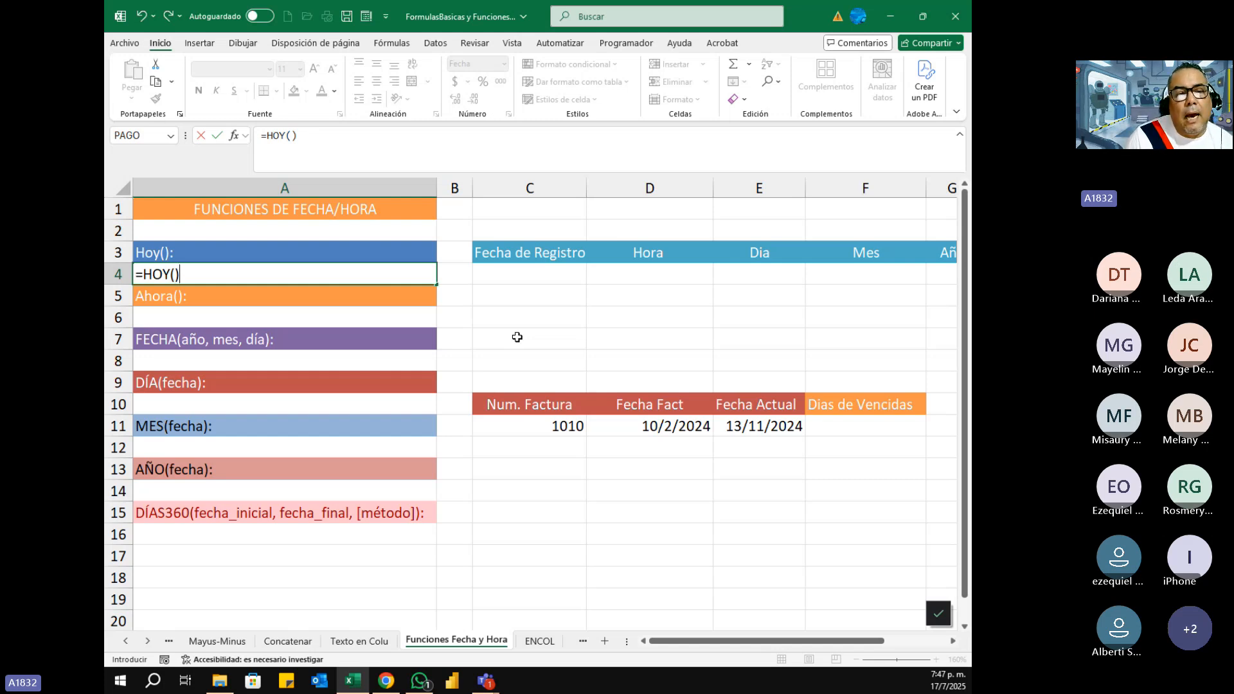
{"action": "key", "text": "Return"}
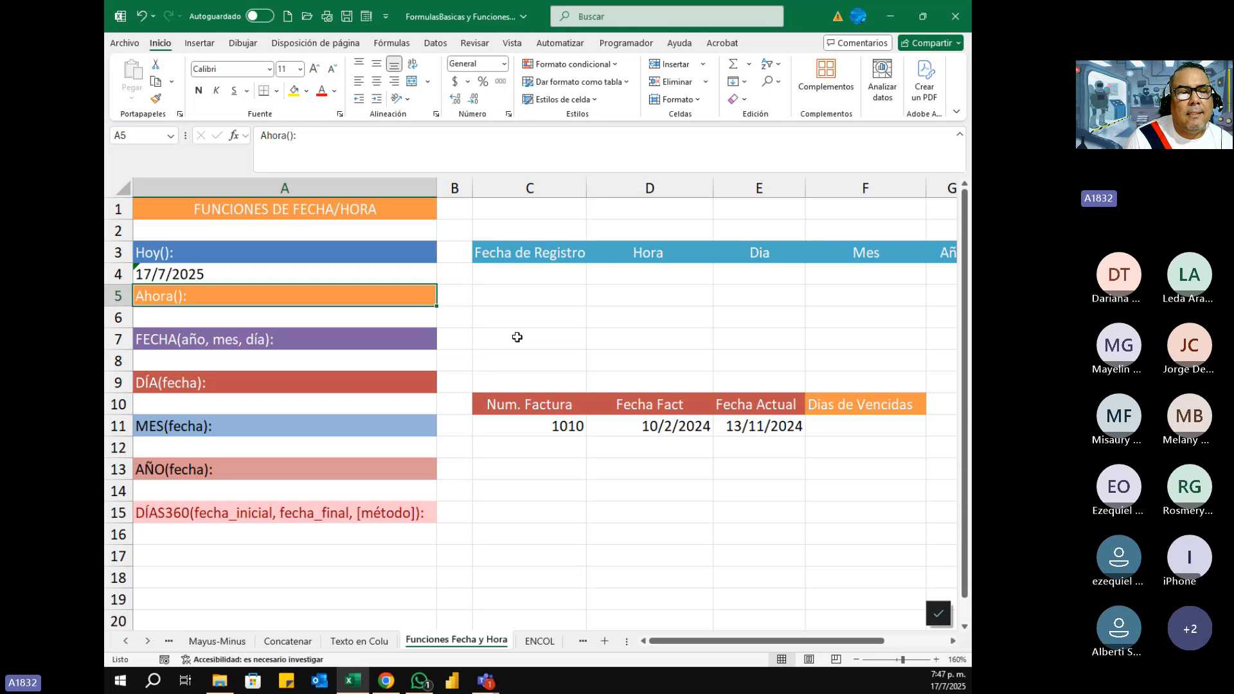
{"action": "key", "text": "Up"}
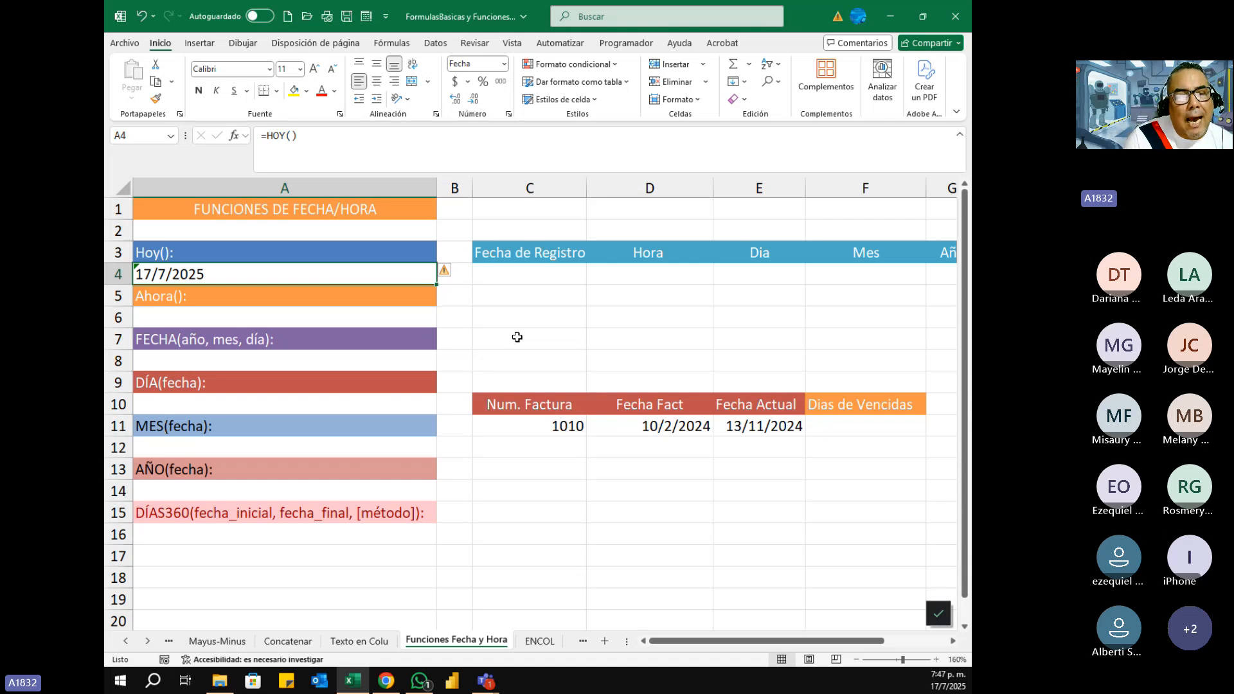
- Enter =AHORA() in A6, below the Ahora(): heading, to return the current date and time
{"action": "left_click", "coordinate": [421, 320]}
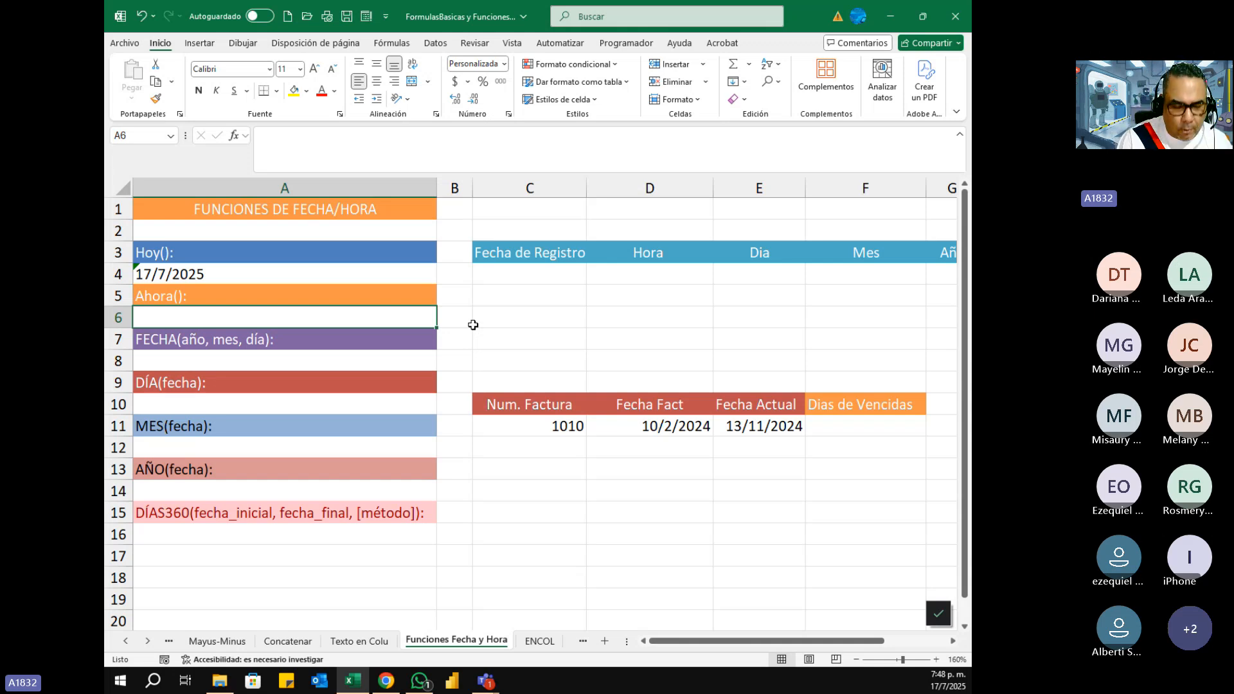
{"action": "type", "text": "="}
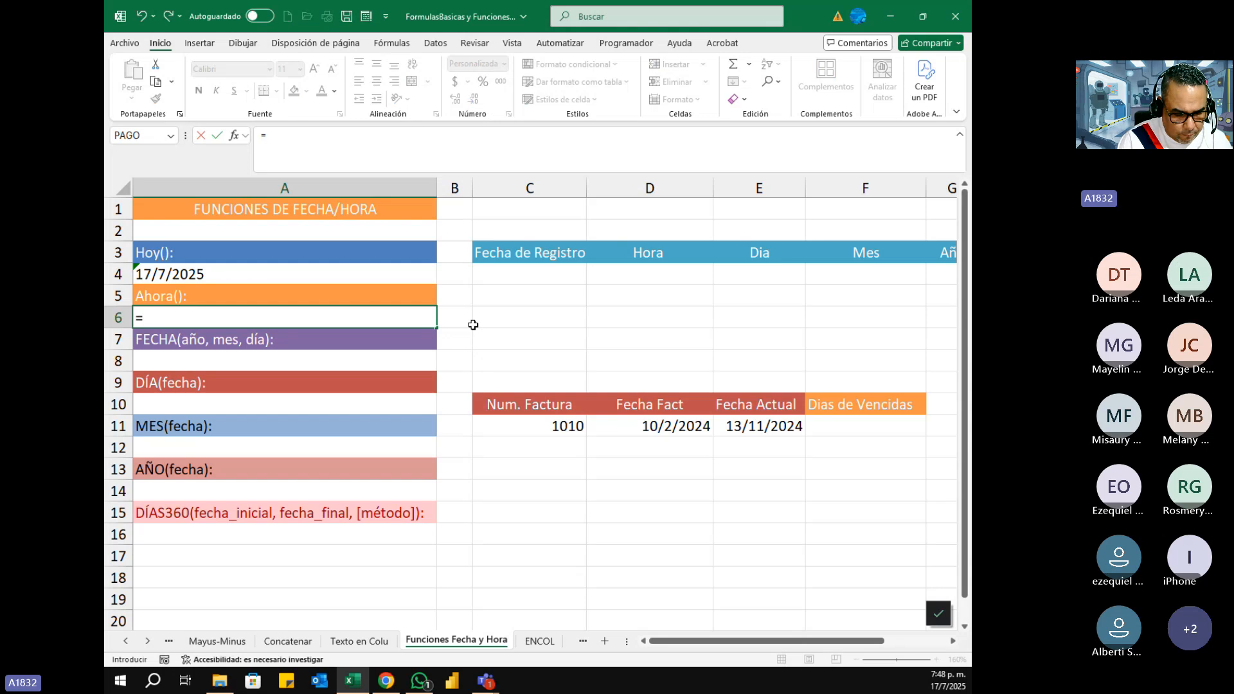
{"action": "type", "text": "ahora"}
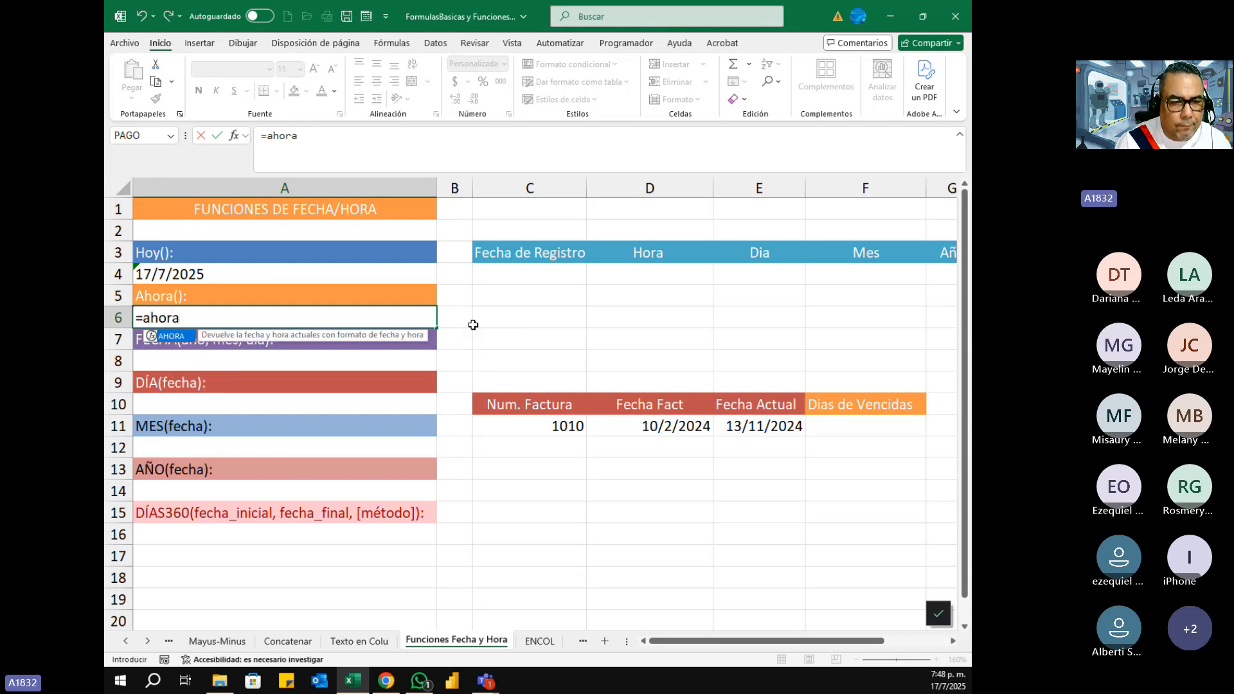
{"action": "key", "text": "Tab"}
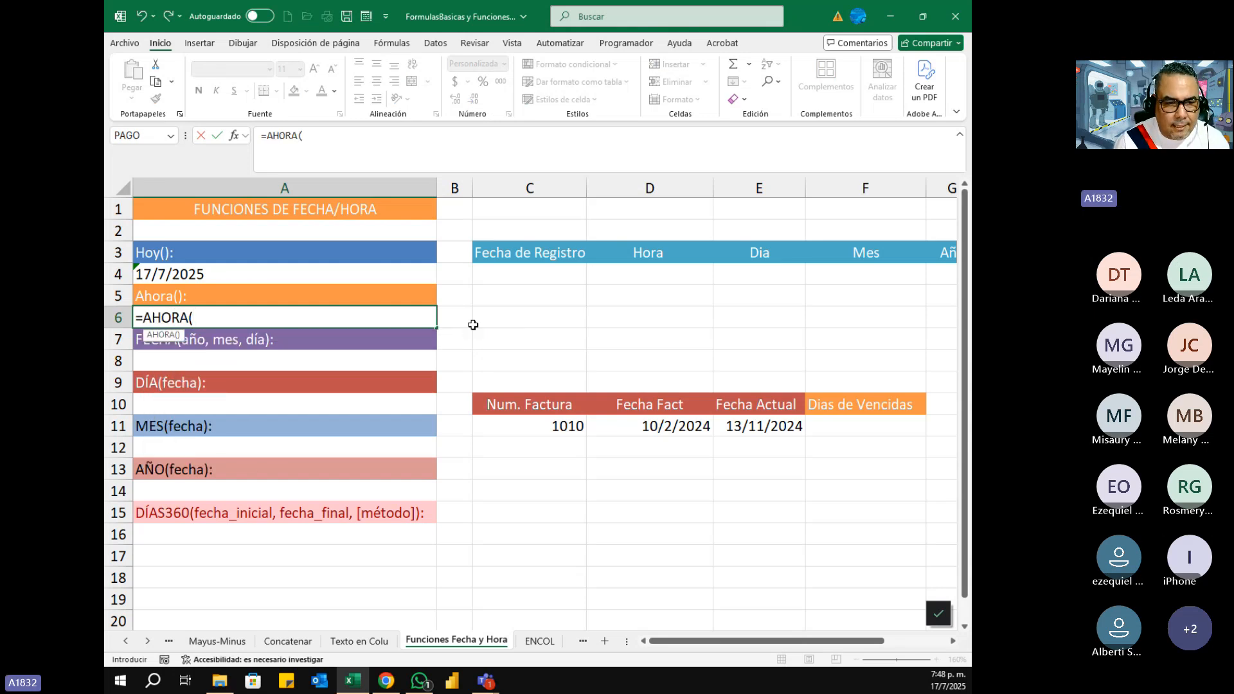
{"action": "type", "text": ")"}
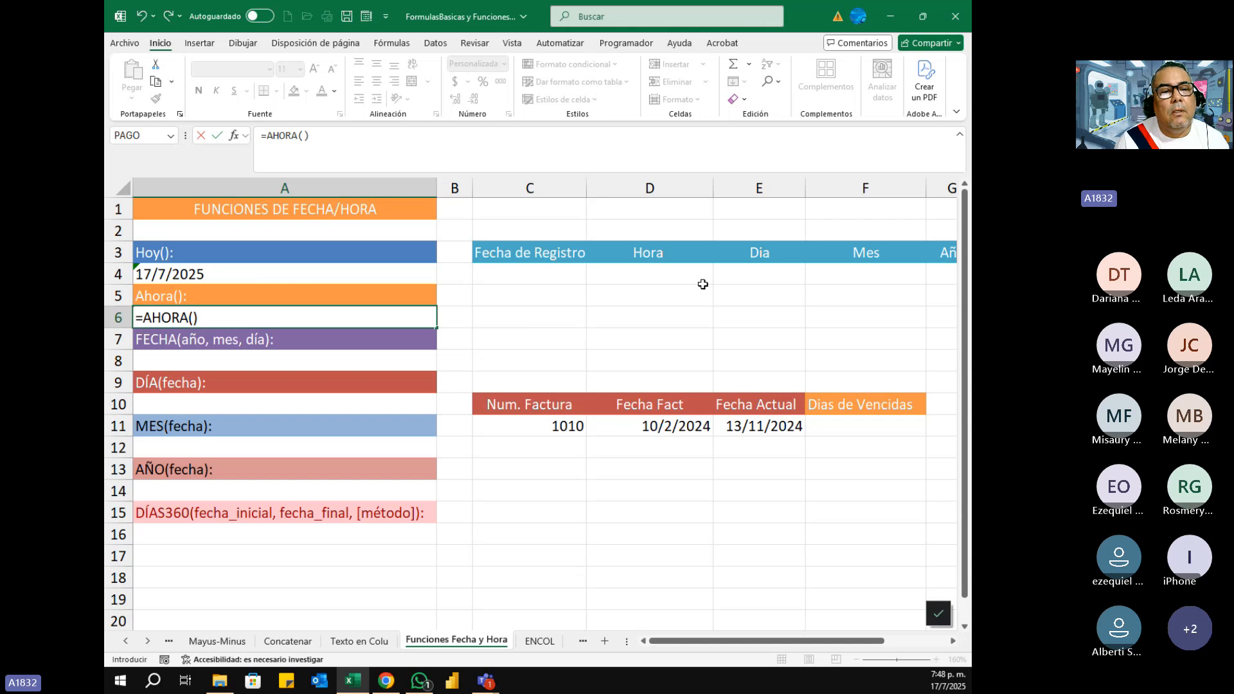
{"action": "key", "text": "Return"}
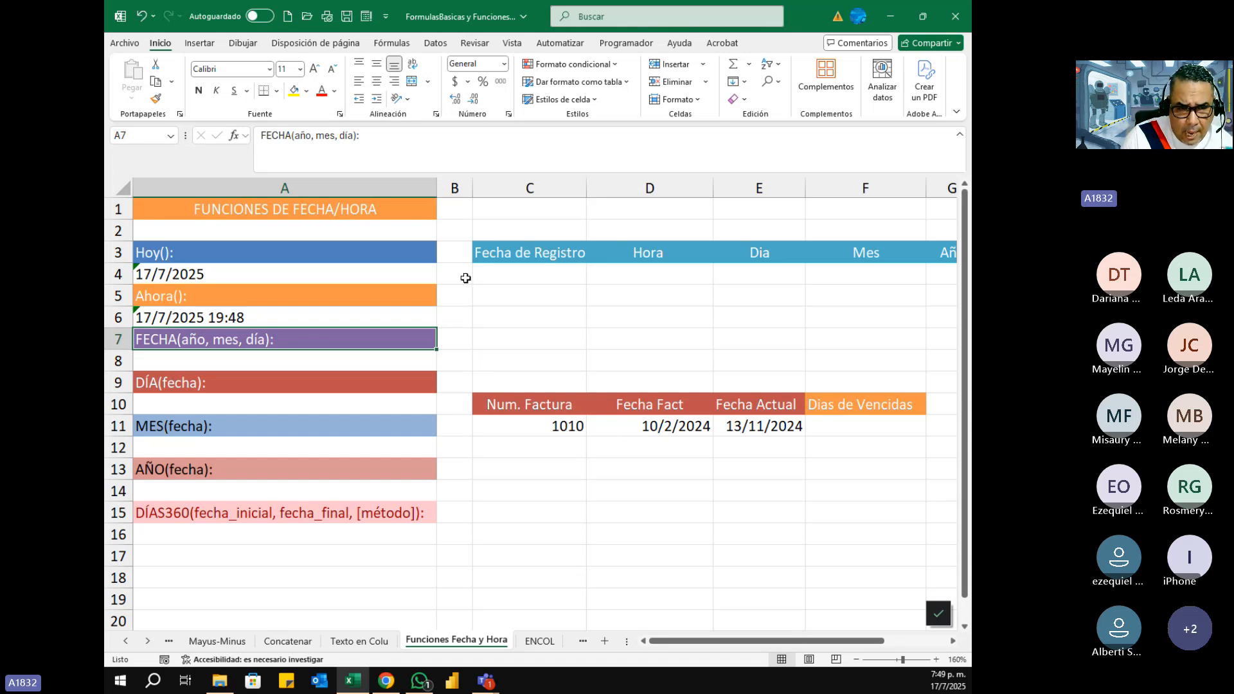
- Enter =FECHA(2025;7;17) in A8, below the FECHA heading, and select the cell to check its formula
{"action": "left_click", "coordinate": [290, 359]}
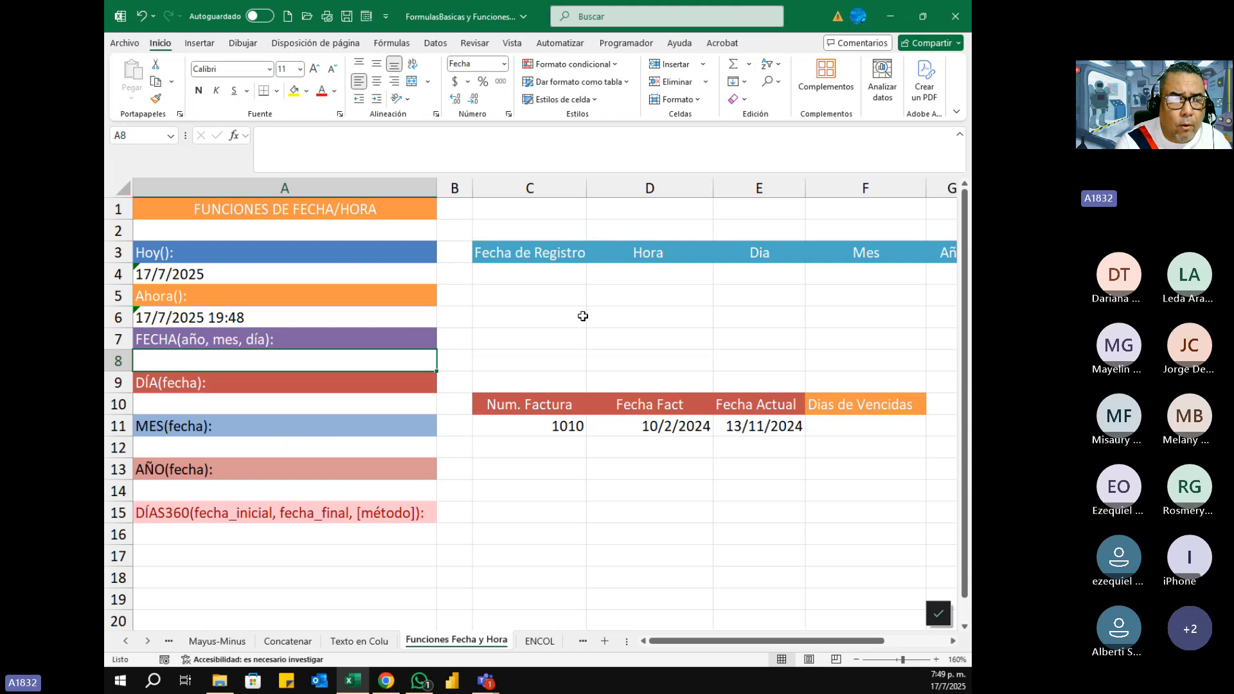
{"action": "type", "text": "=fecha"}
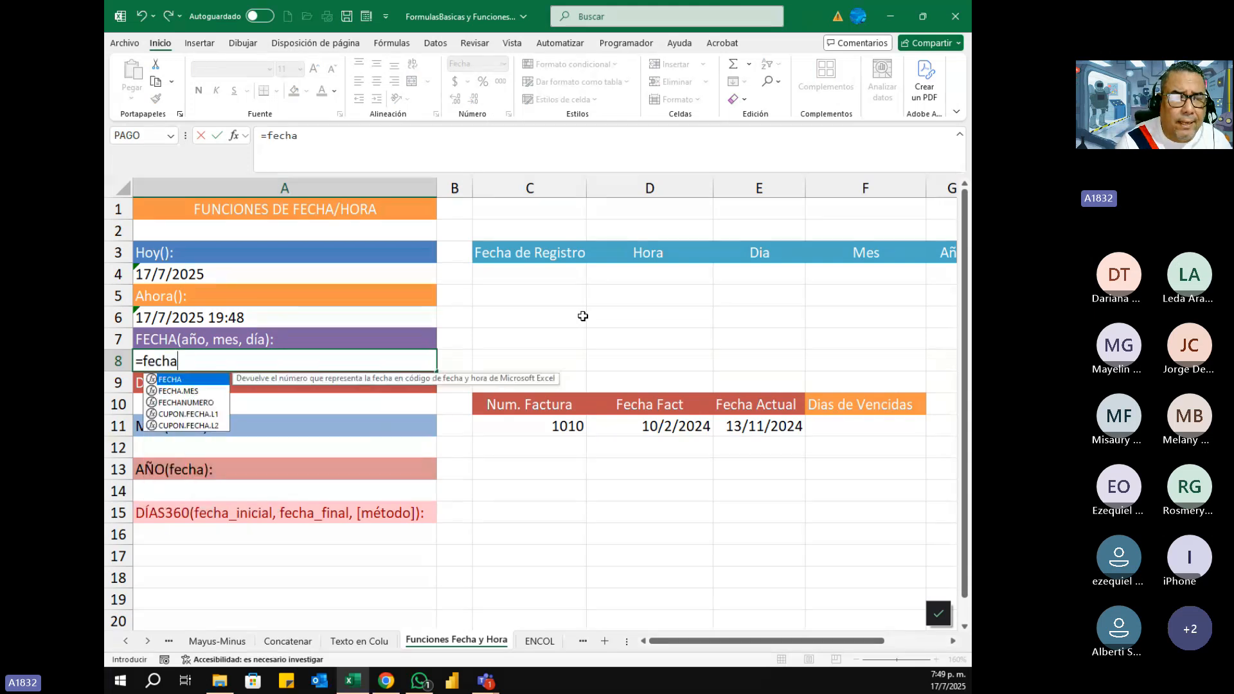
{"action": "key", "text": "Tab"}
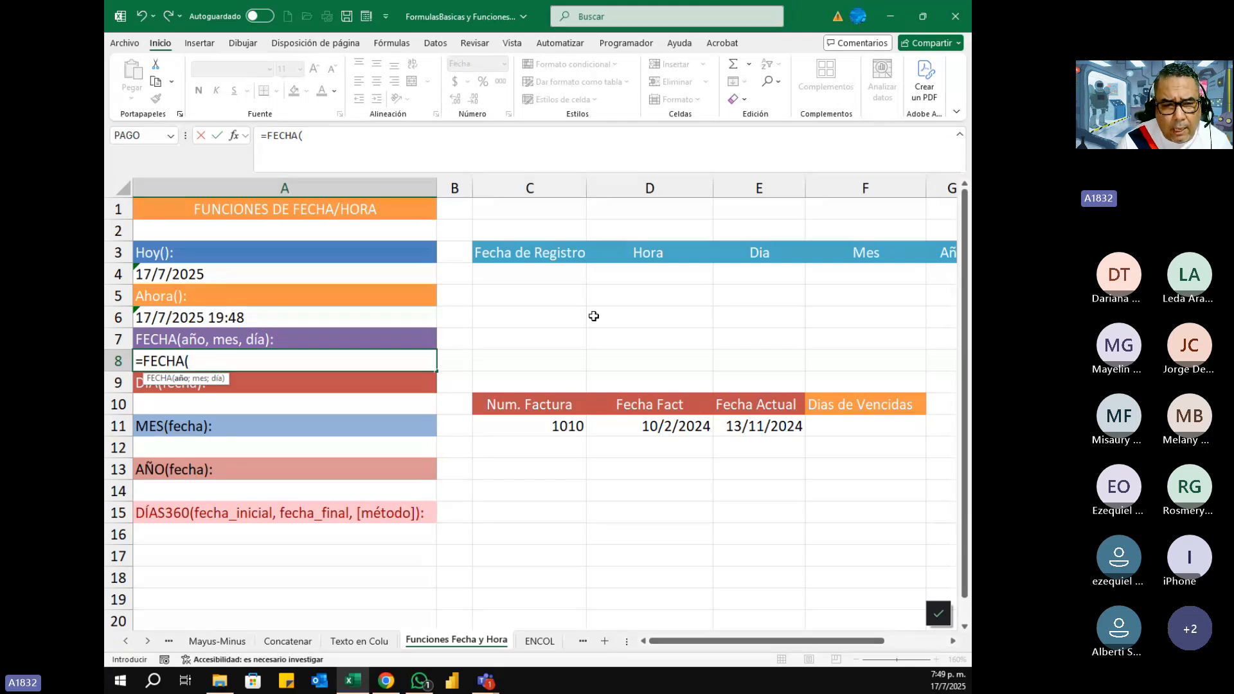
{"action": "type", "text": "2025"}
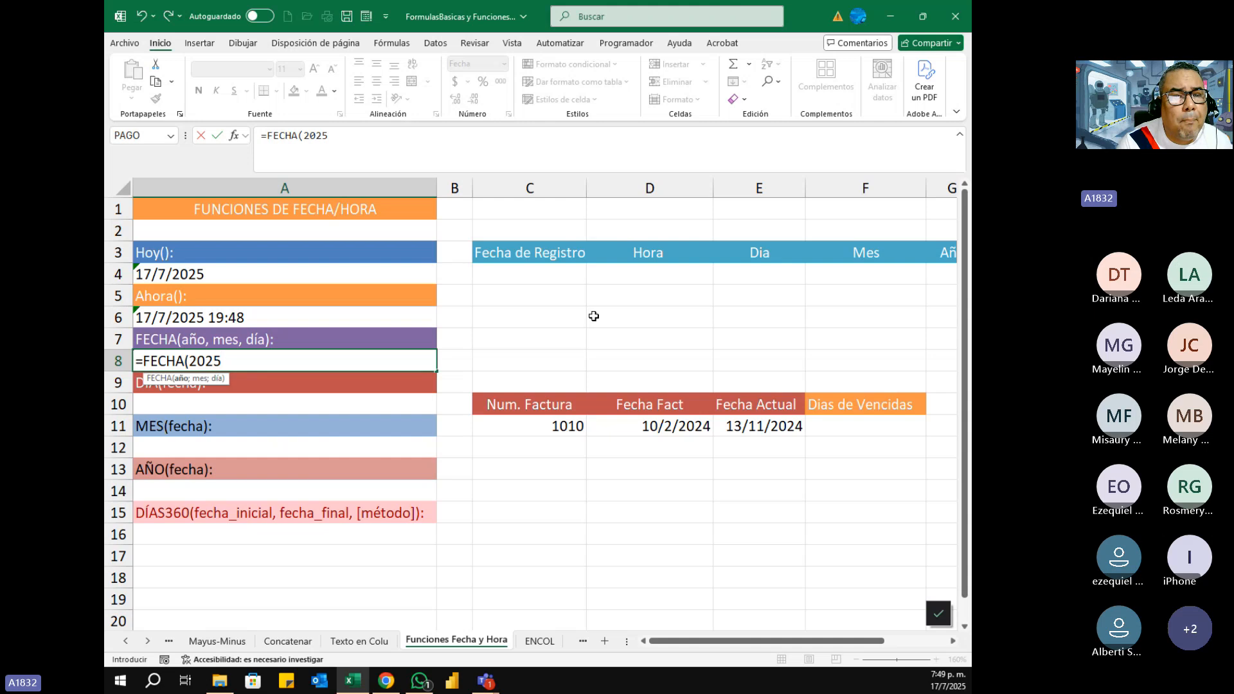
{"action": "type", "text": ";"}
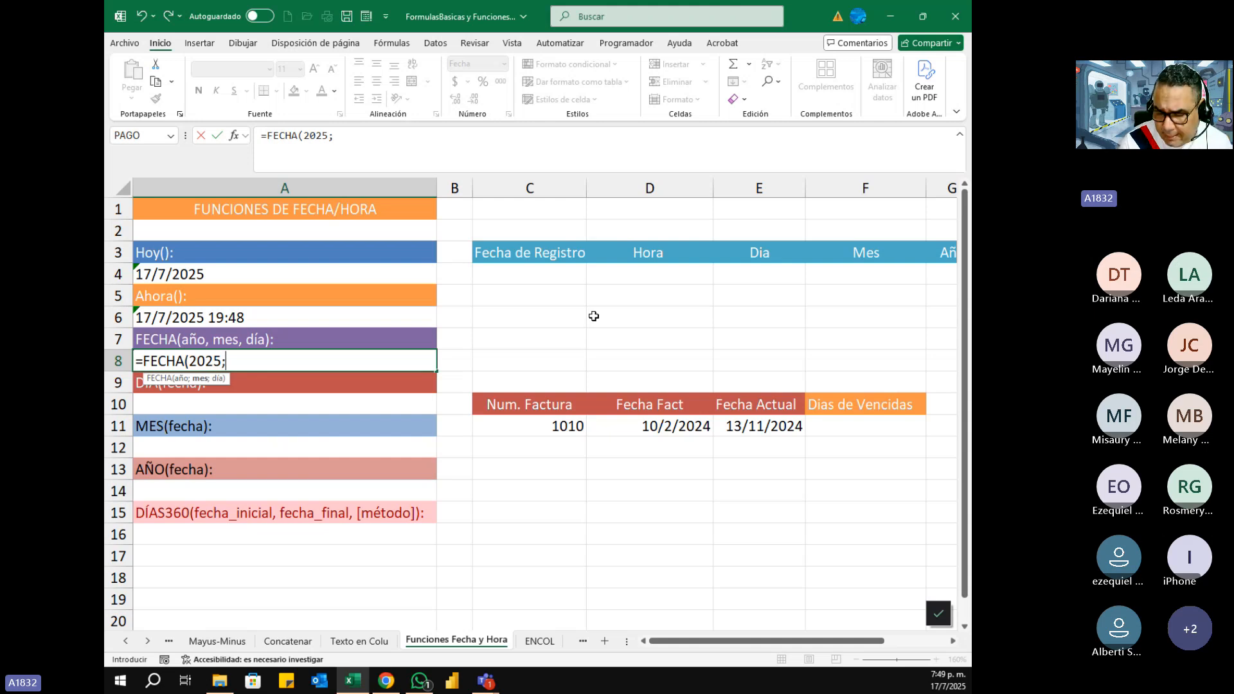
{"action": "type", "text": "7;"}
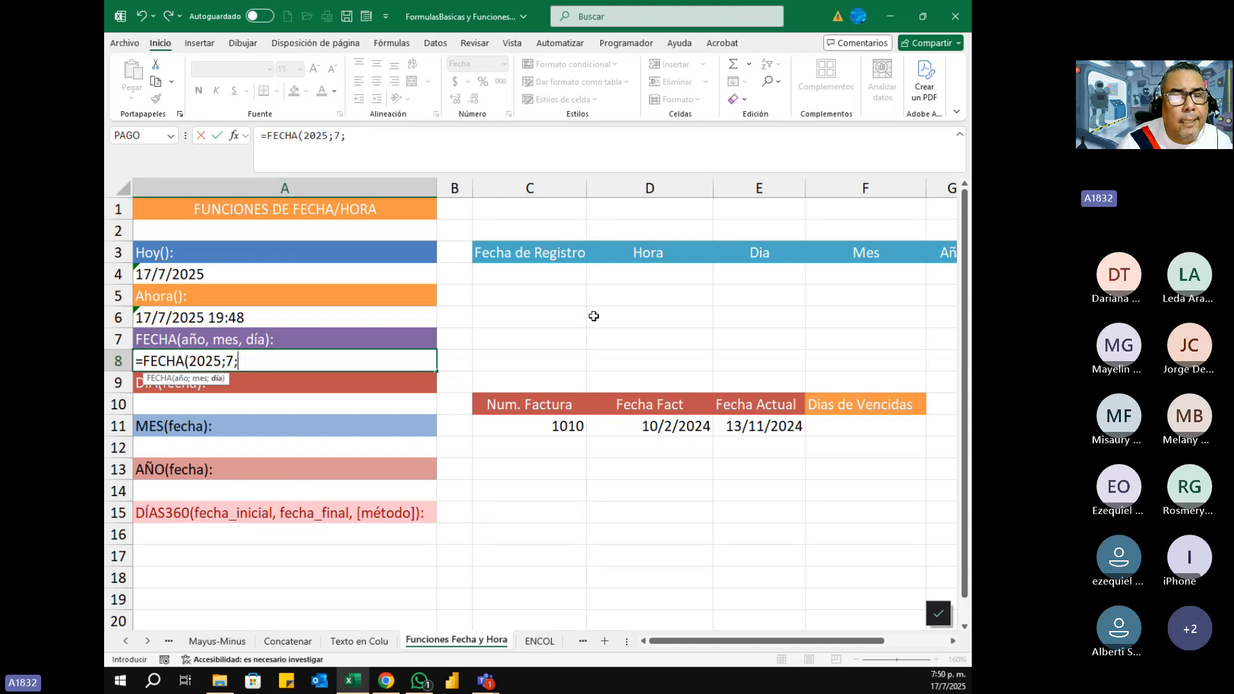
{"action": "type", "text": "17)"}
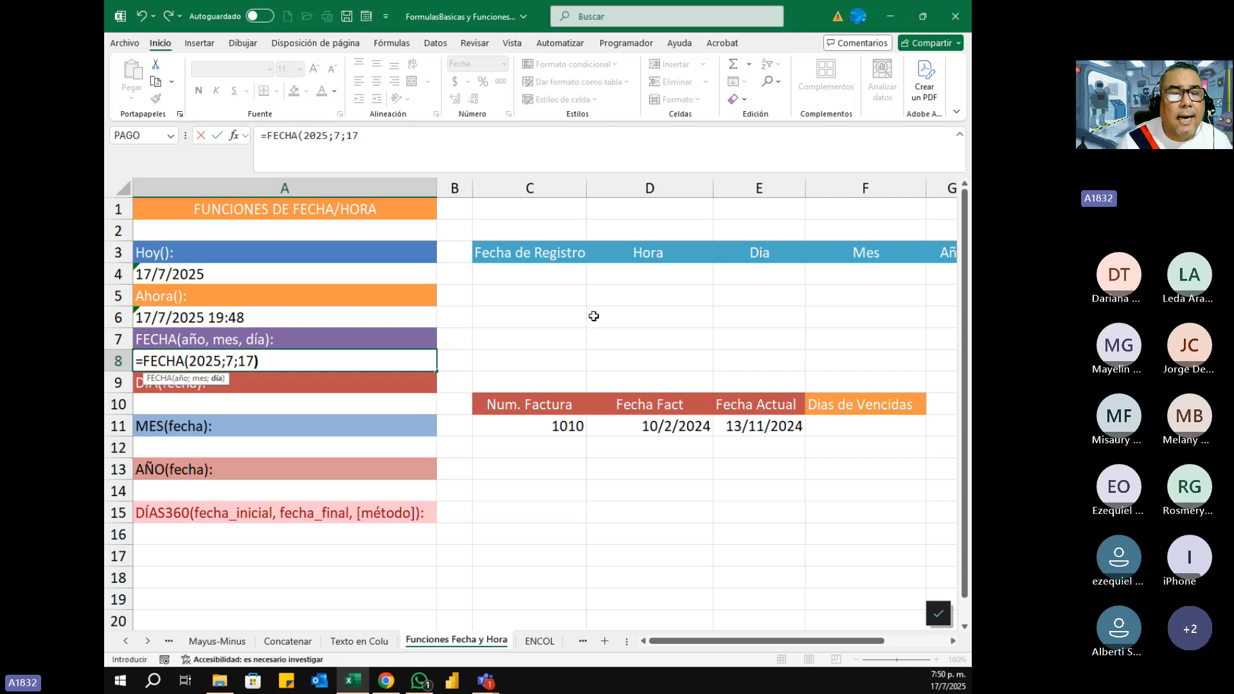
{"action": "key", "text": "Return"}
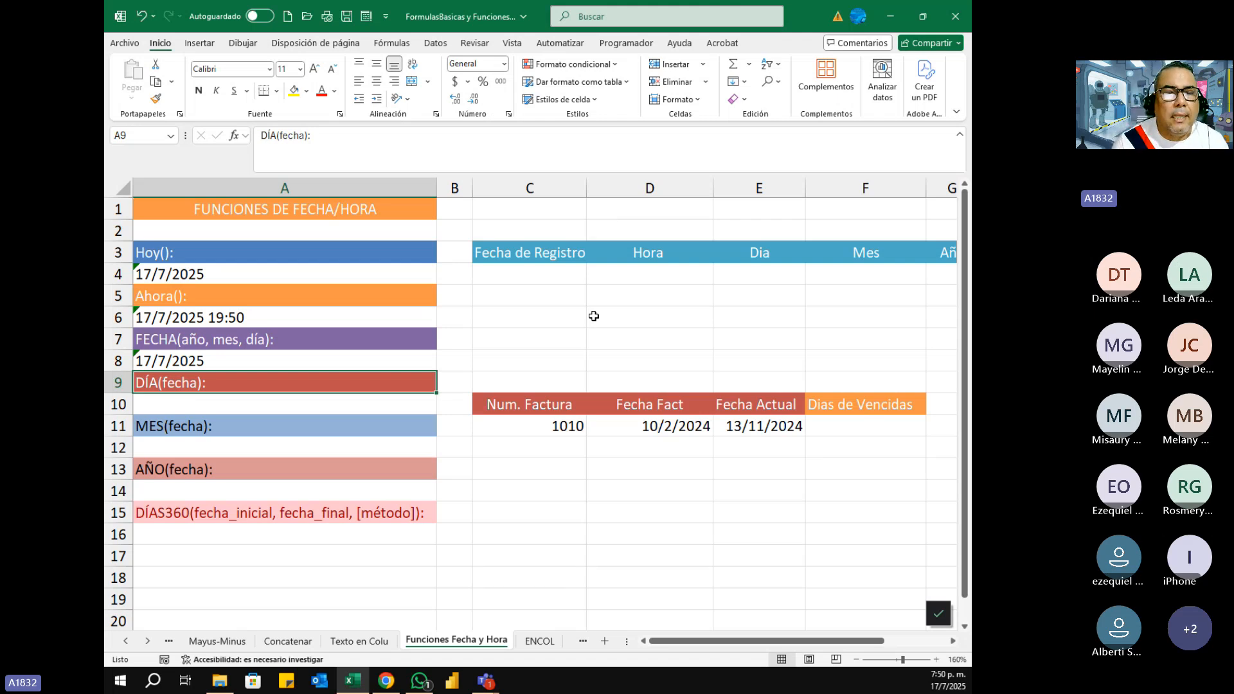
{"action": "left_click", "coordinate": [317, 363]}
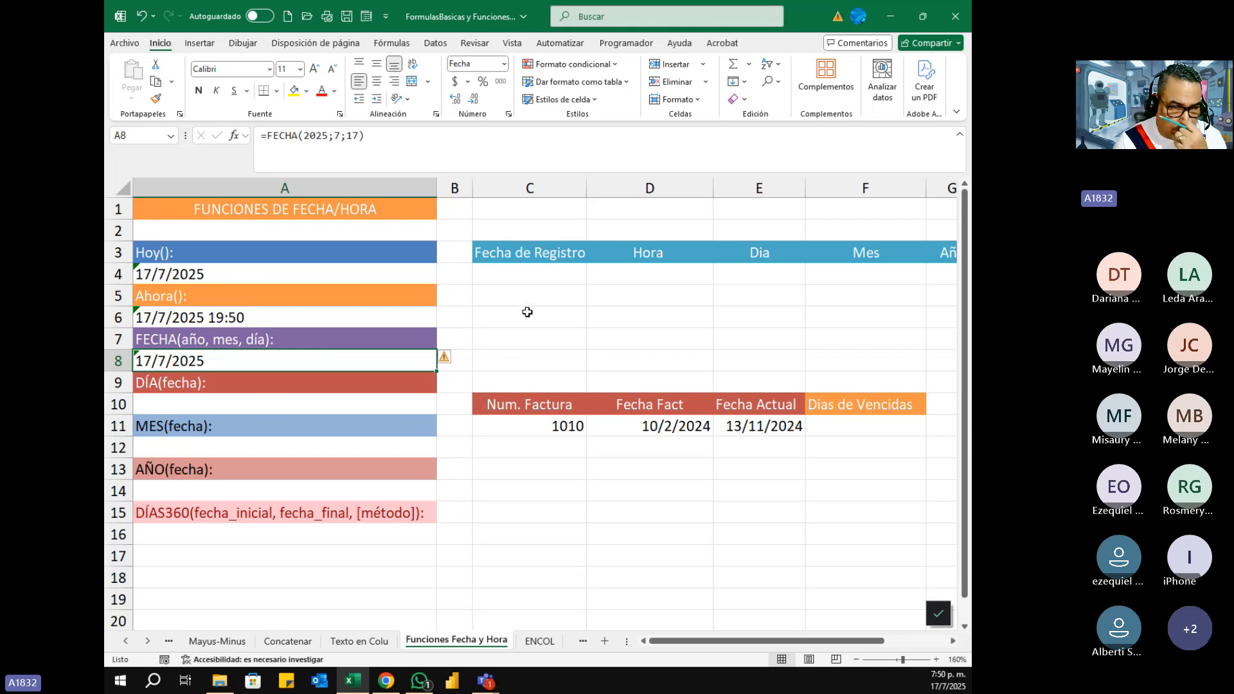
- Enter =DIA(A8) in A10, below the DÍA(fecha): heading, and select the cell to check its formula
{"action": "left_click", "coordinate": [222, 401]}
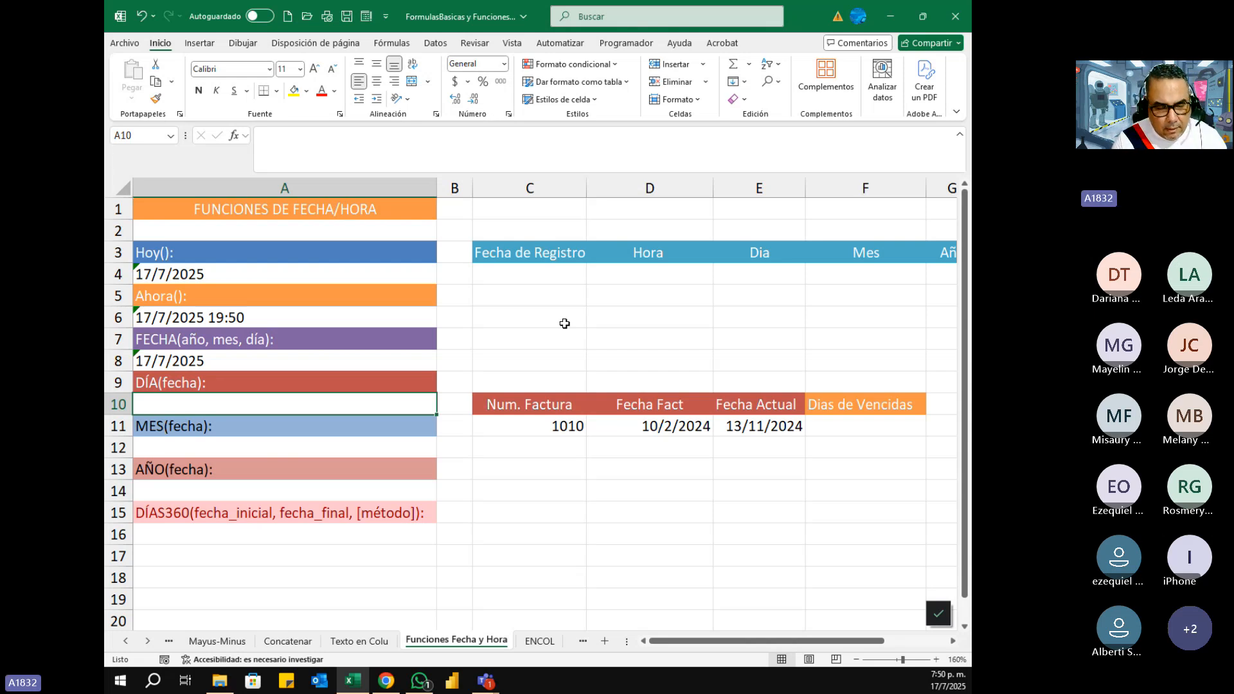
{"action": "type", "text": "="}
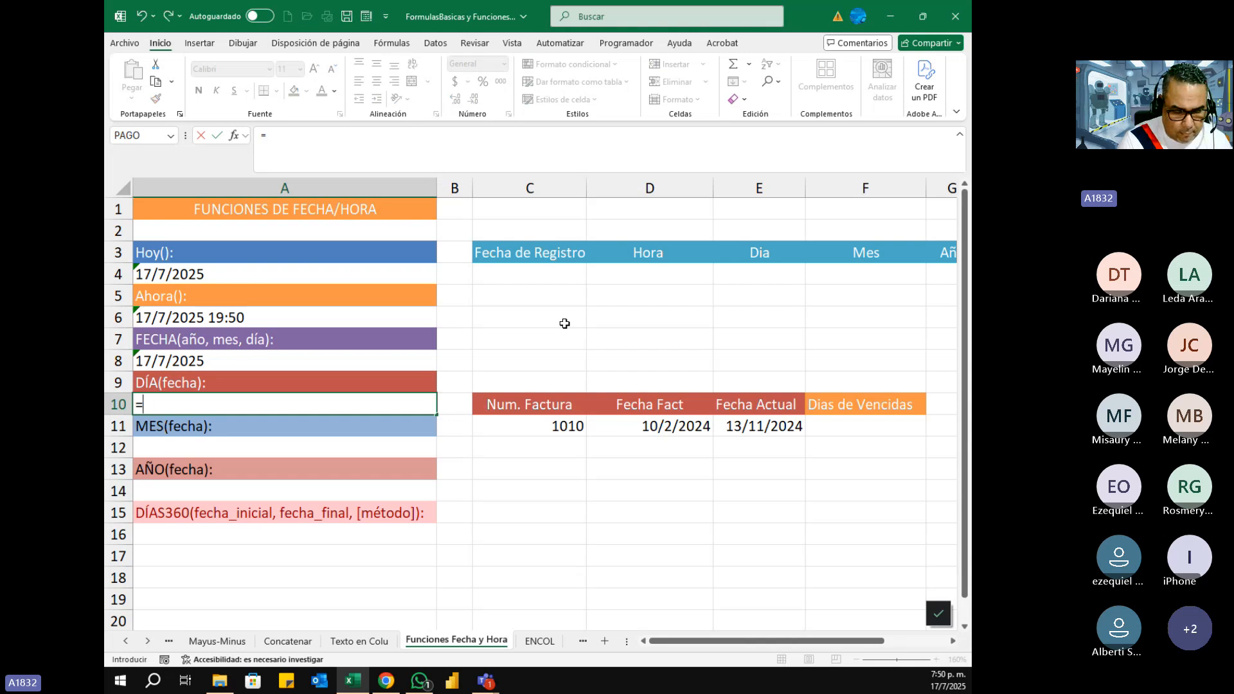
{"action": "type", "text": "dia"}
{"action": "key", "text": "Tab"}
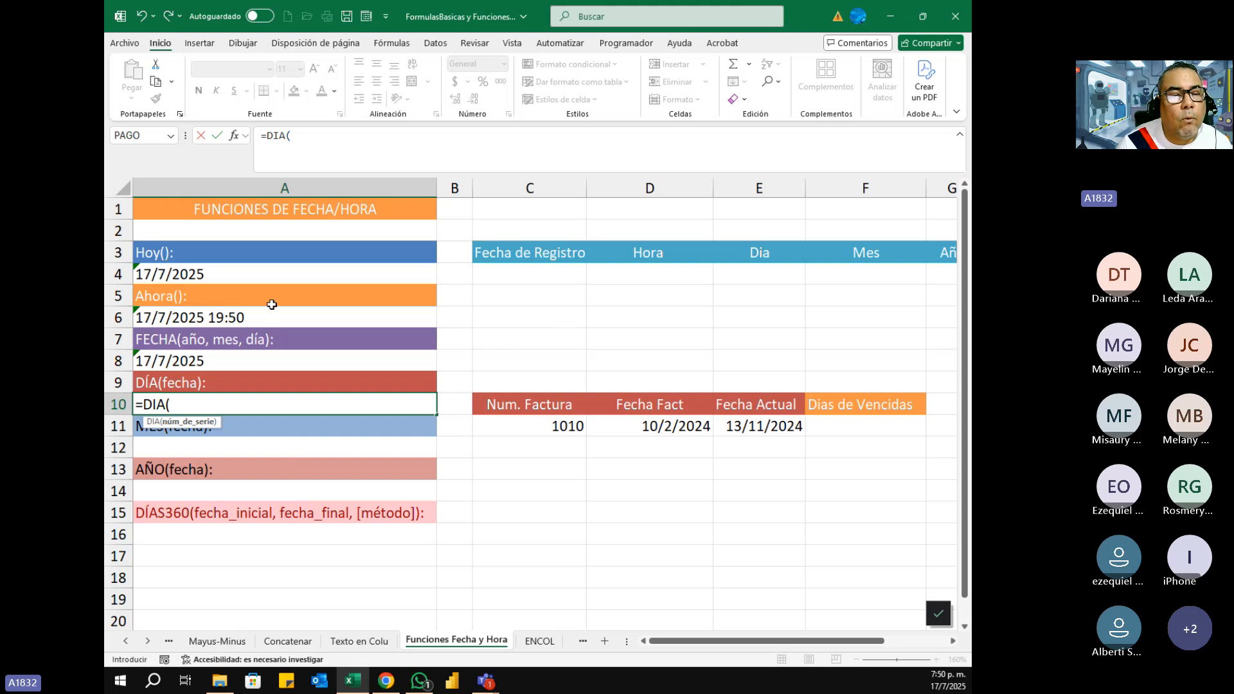
{"action": "left_click", "coordinate": [184, 362]}
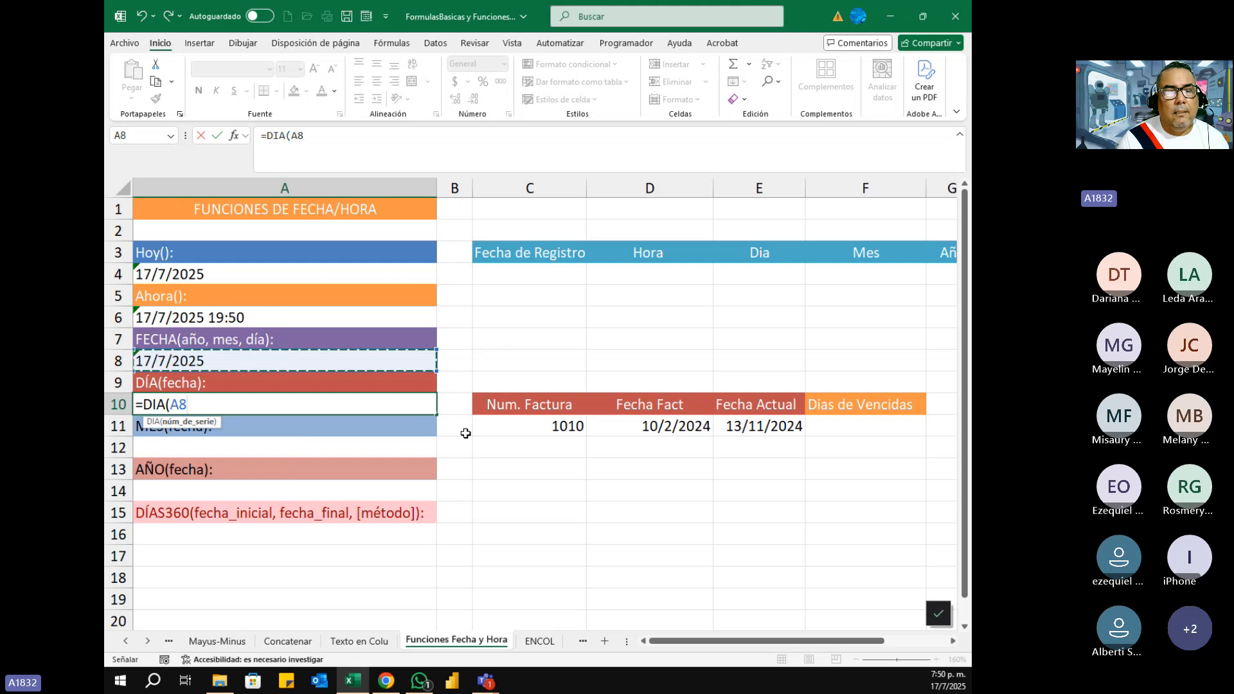
{"action": "type", "text": ")"}
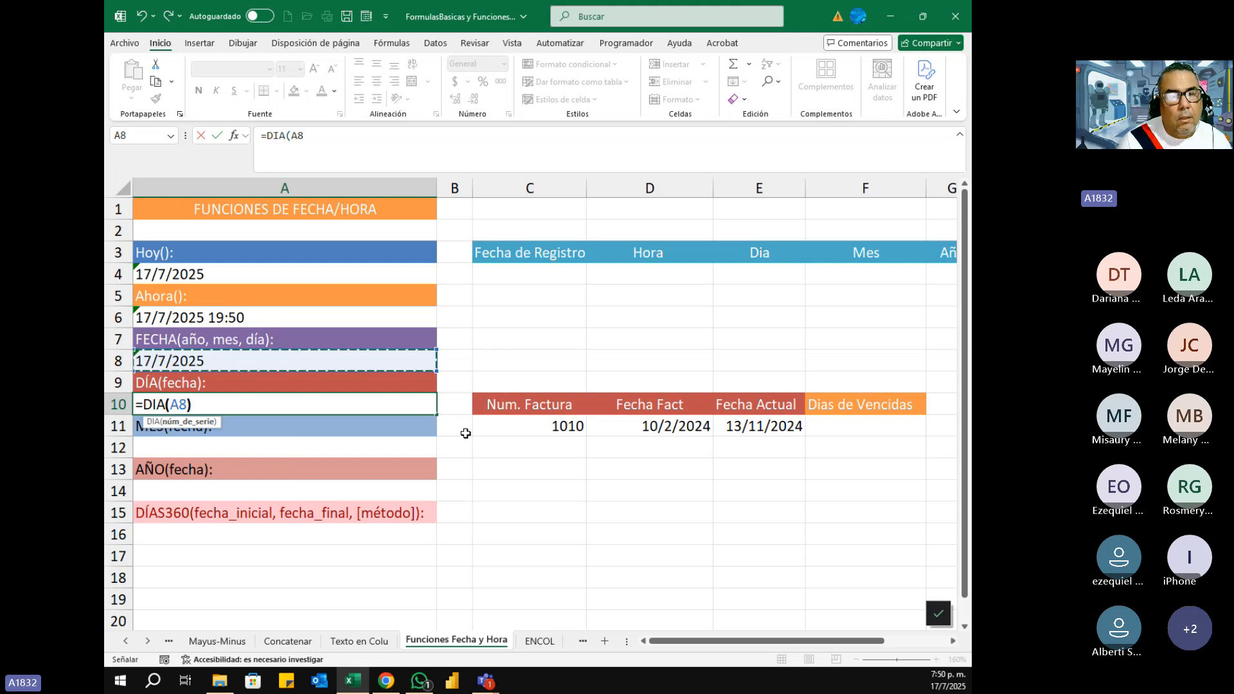
{"action": "key", "text": "Return"}
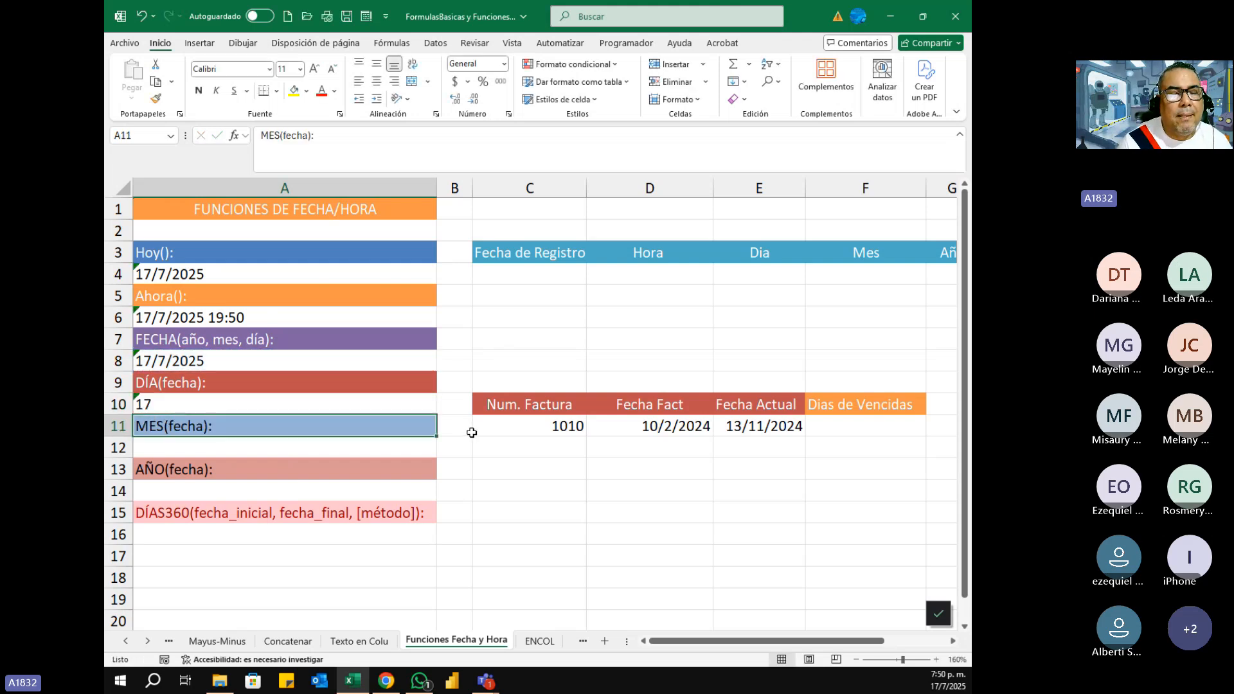
{"action": "key", "text": "Up"}
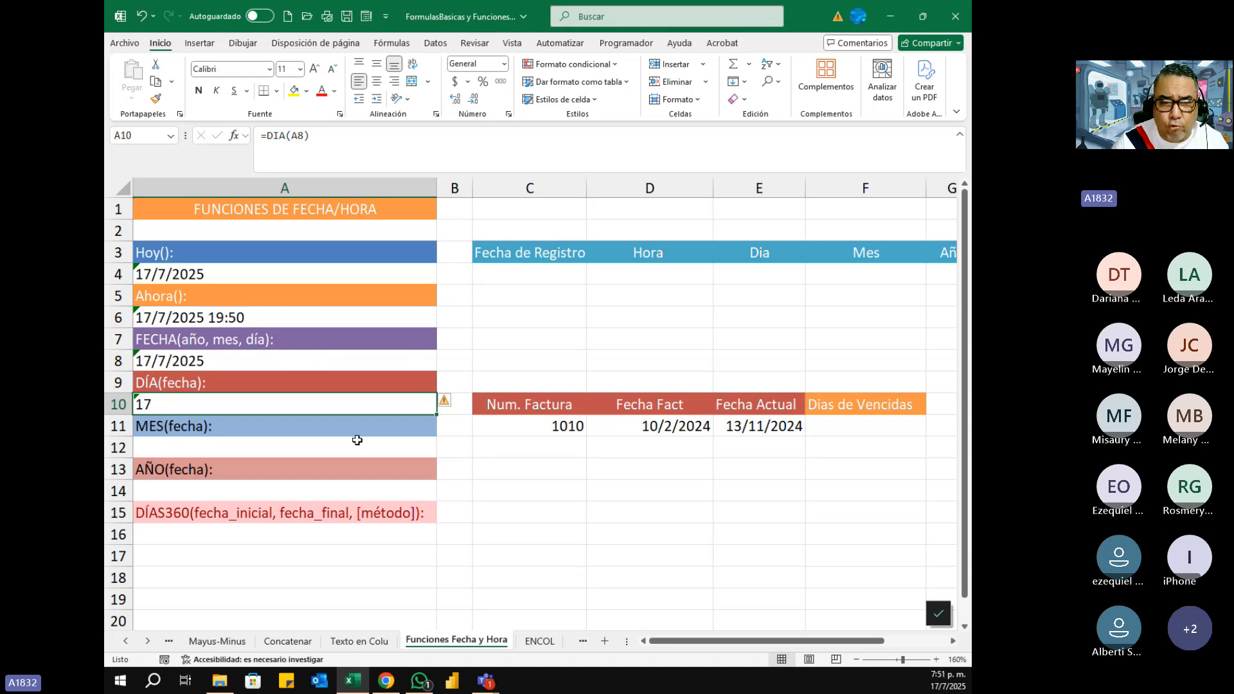
- Enter =MES(A8) in A12, below the MES(fecha): heading, to extract the month from the date
{"action": "left_click", "coordinate": [292, 445]}
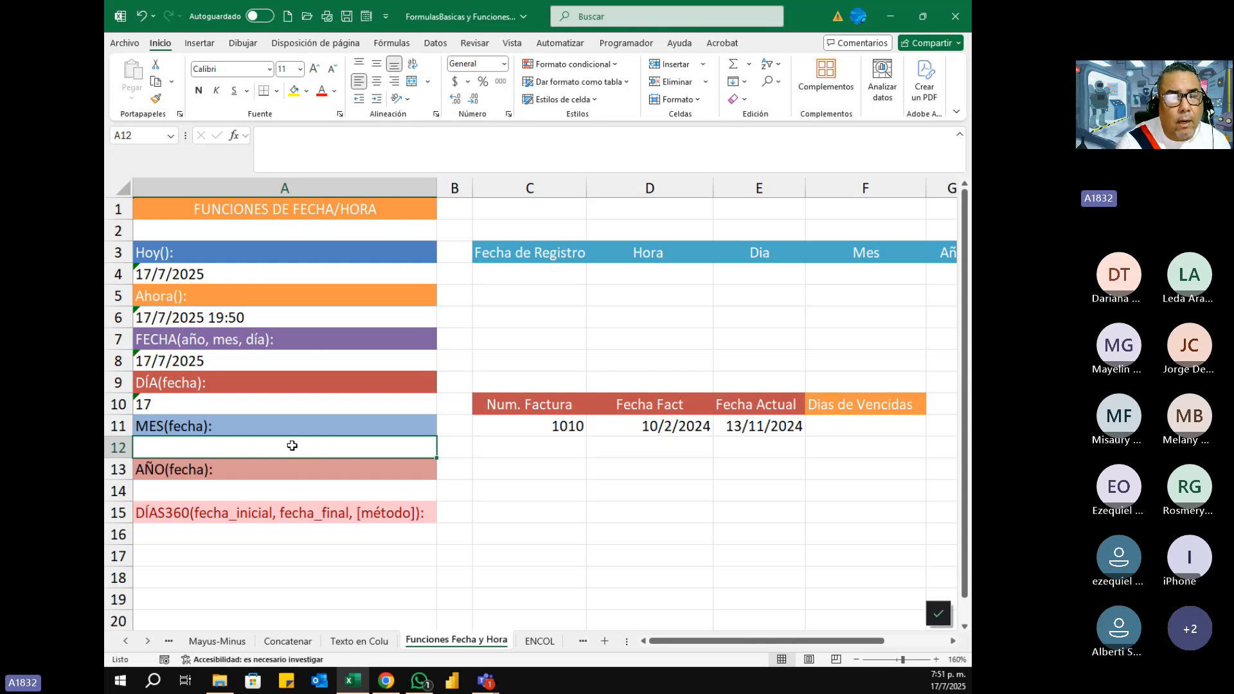
{"action": "type", "text": "="}
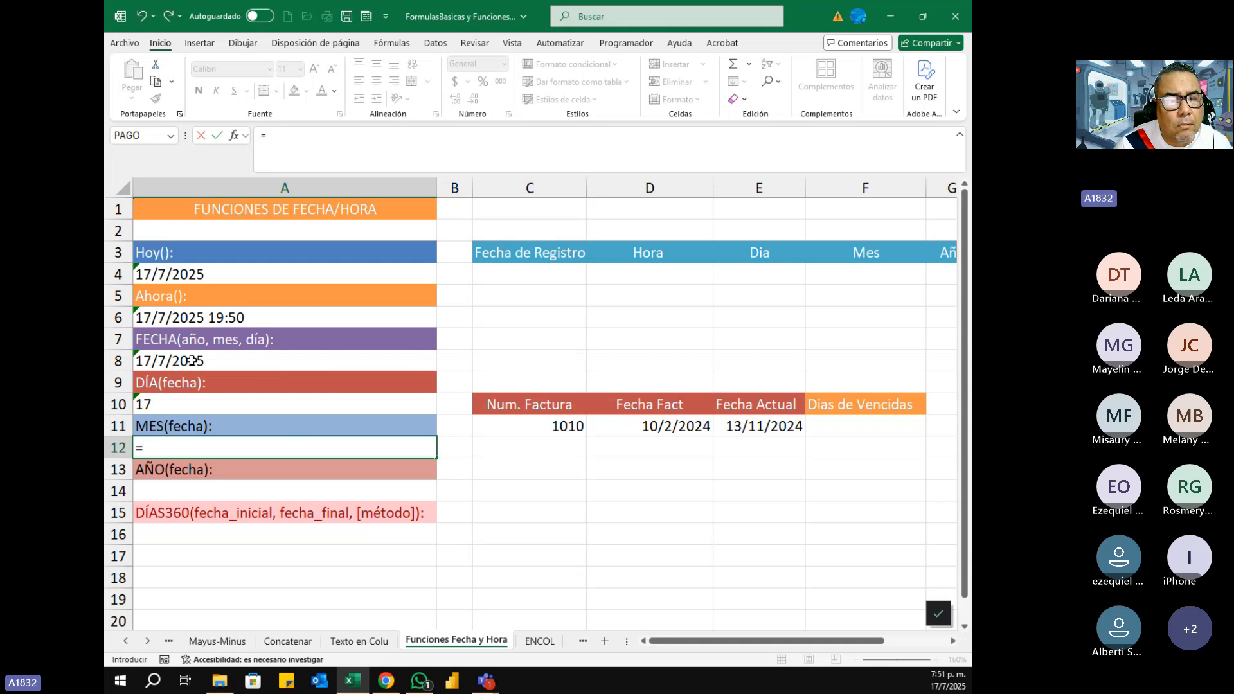
{"action": "type", "text": "mes"}
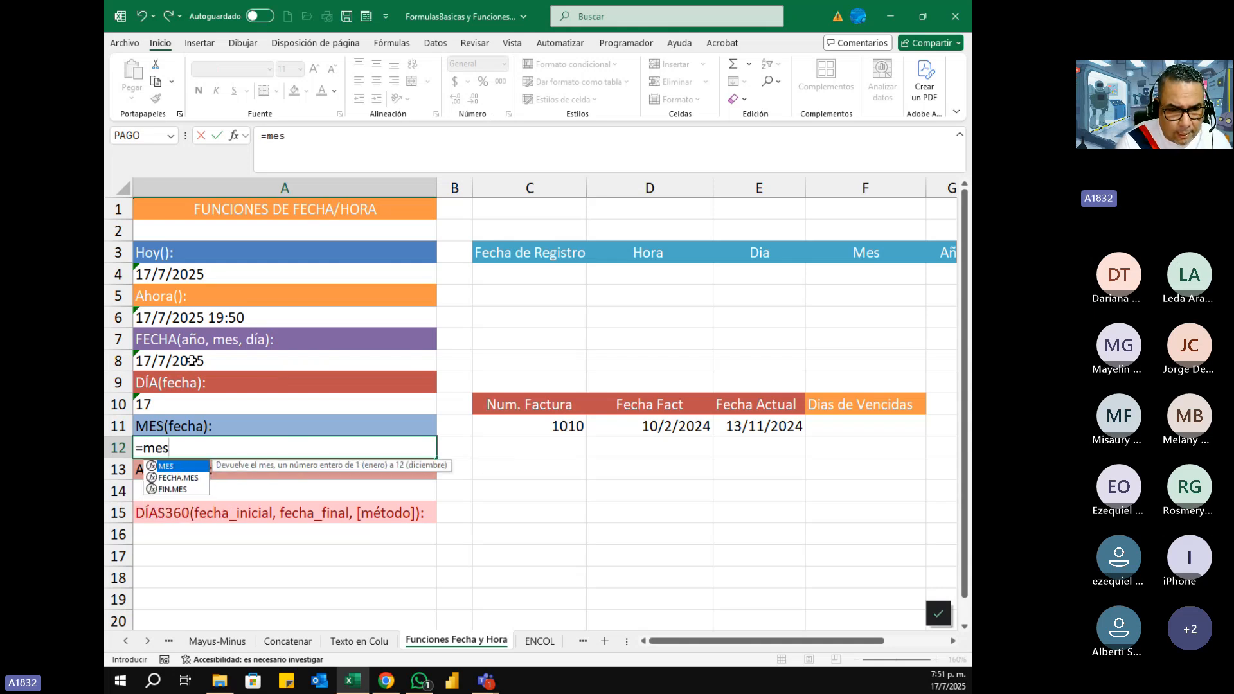
{"action": "key", "text": "Tab"}
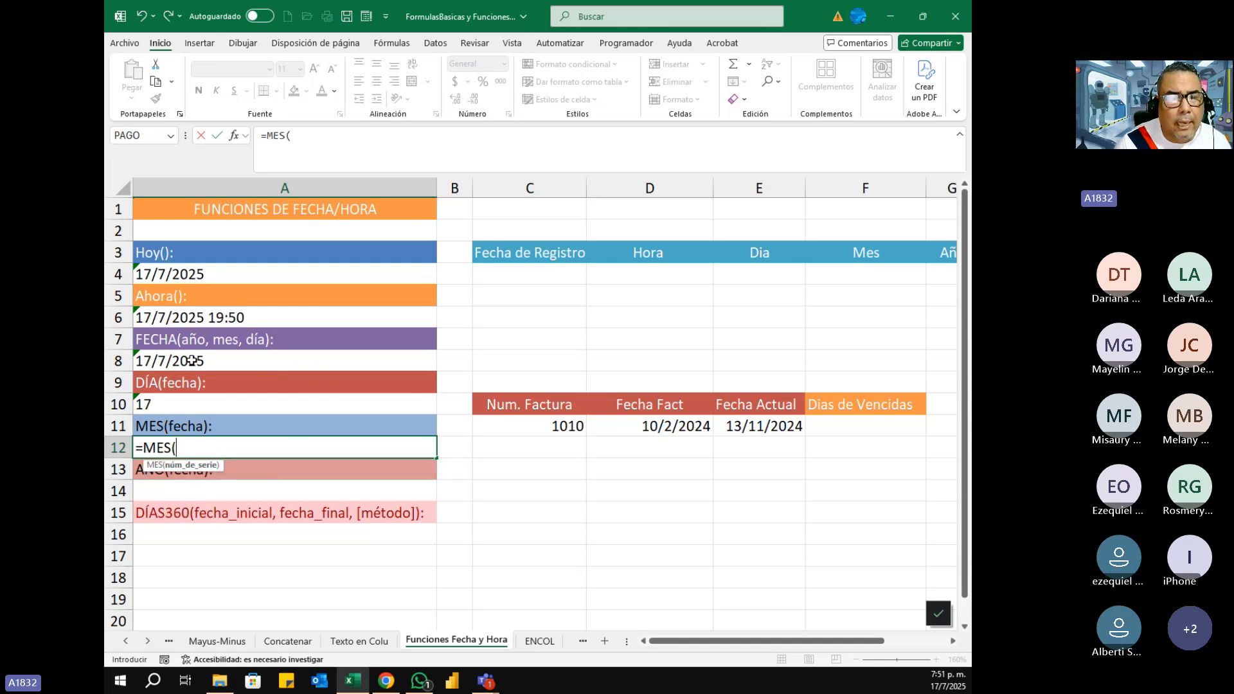
{"action": "left_click", "coordinate": [241, 352]}
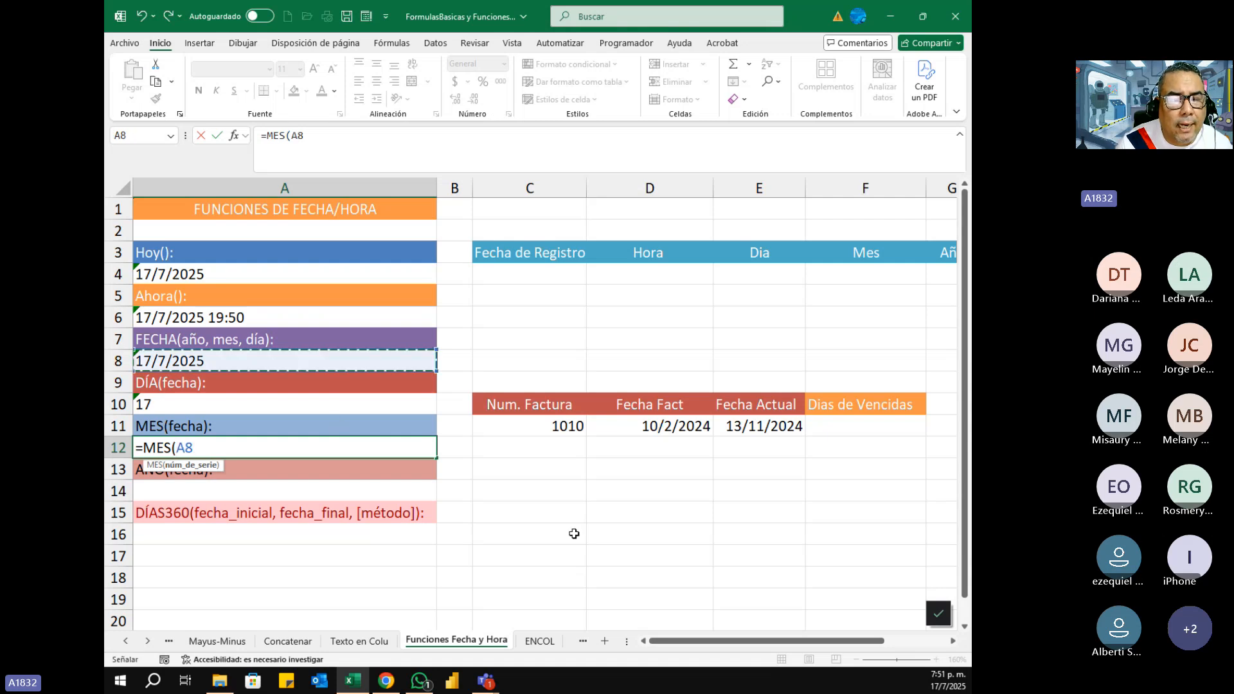
{"action": "type", "text": ")"}
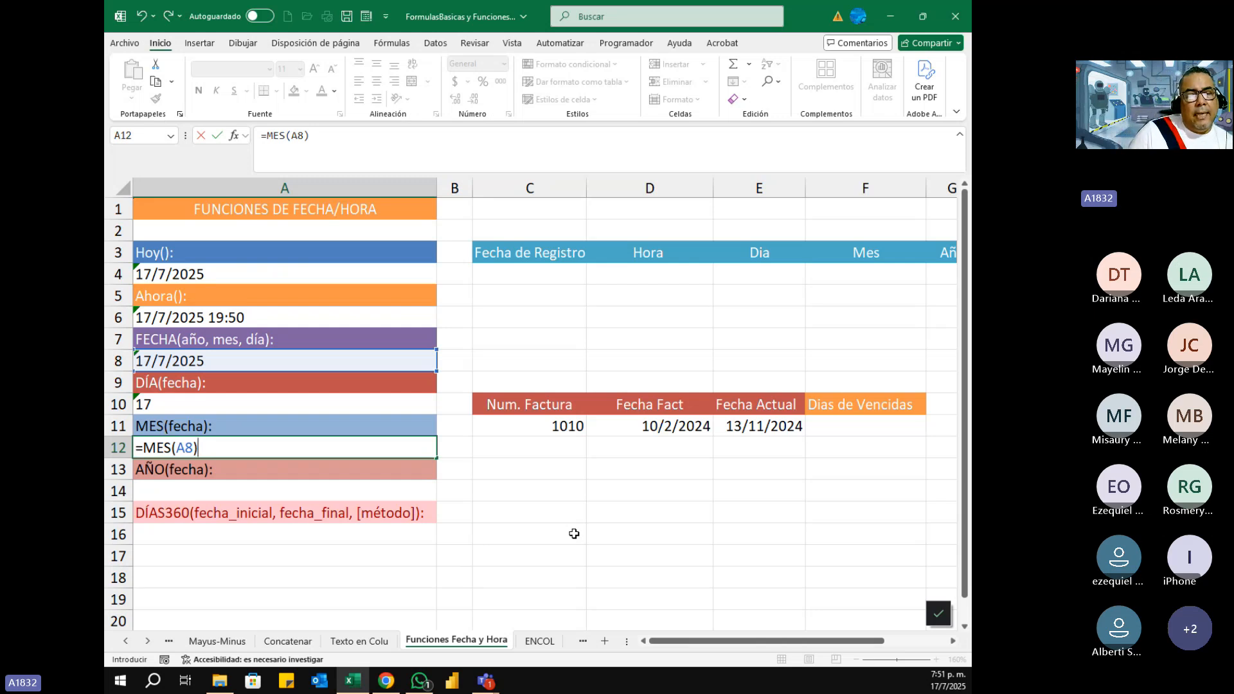
{"action": "key", "text": "Return"}
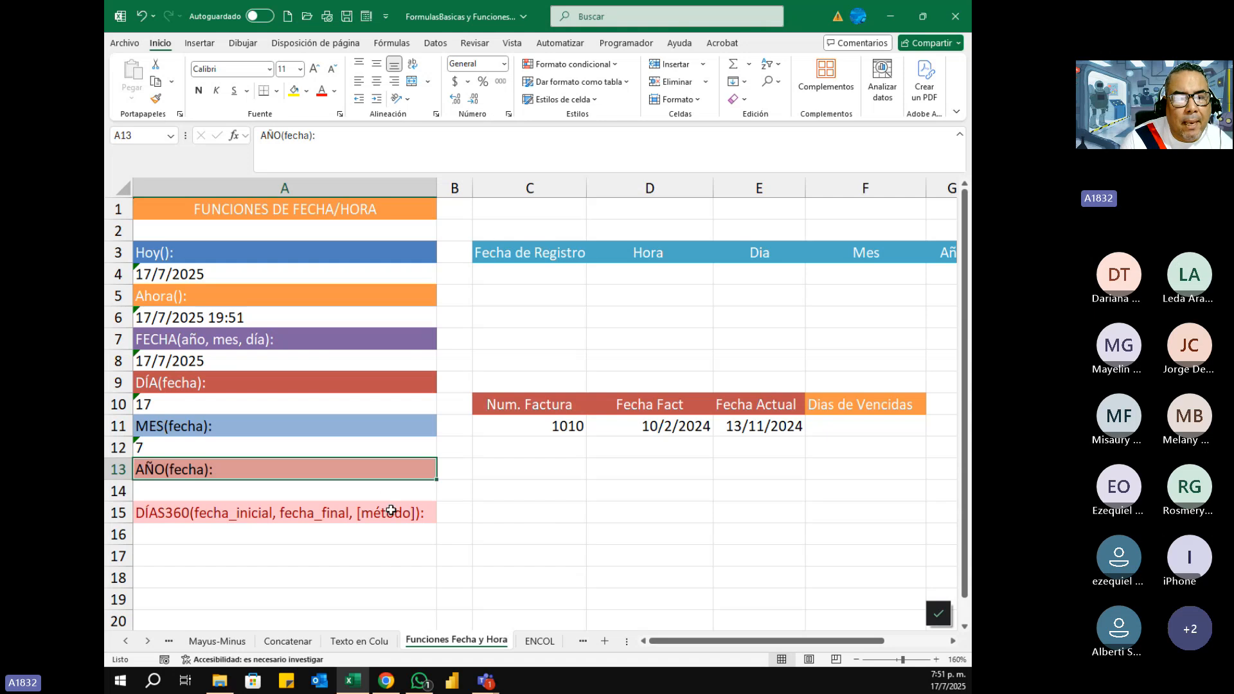
- Enter =AÑO(A8) in A14, below the AÑO(fecha): heading, and check the day, month and year formulas in A10, A12 and A14
{"action": "left_click", "coordinate": [322, 490]}
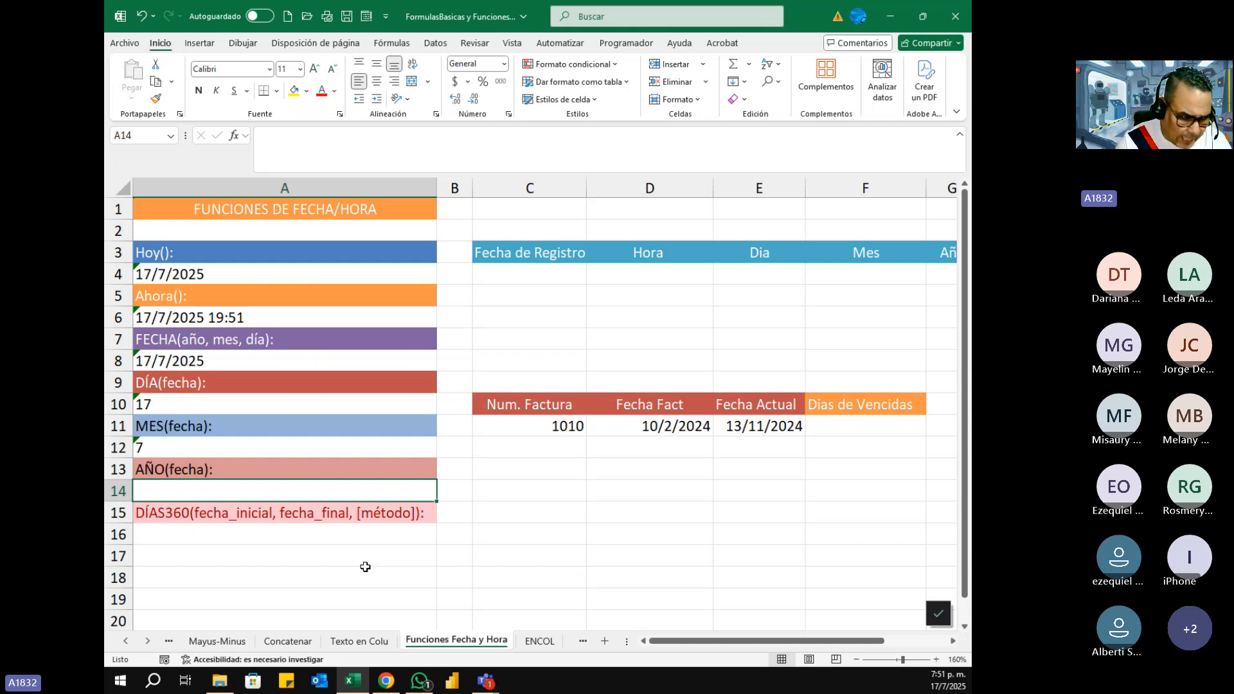
{"action": "type", "text": "="}
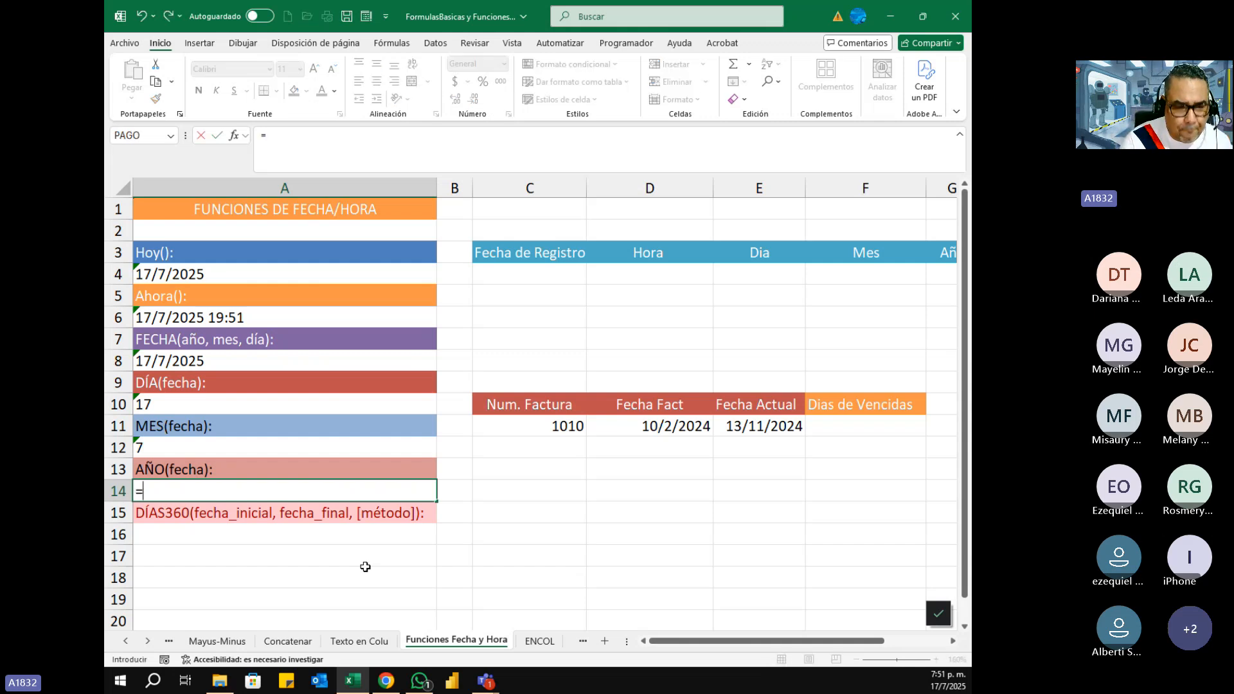
{"action": "type", "text": "año"}
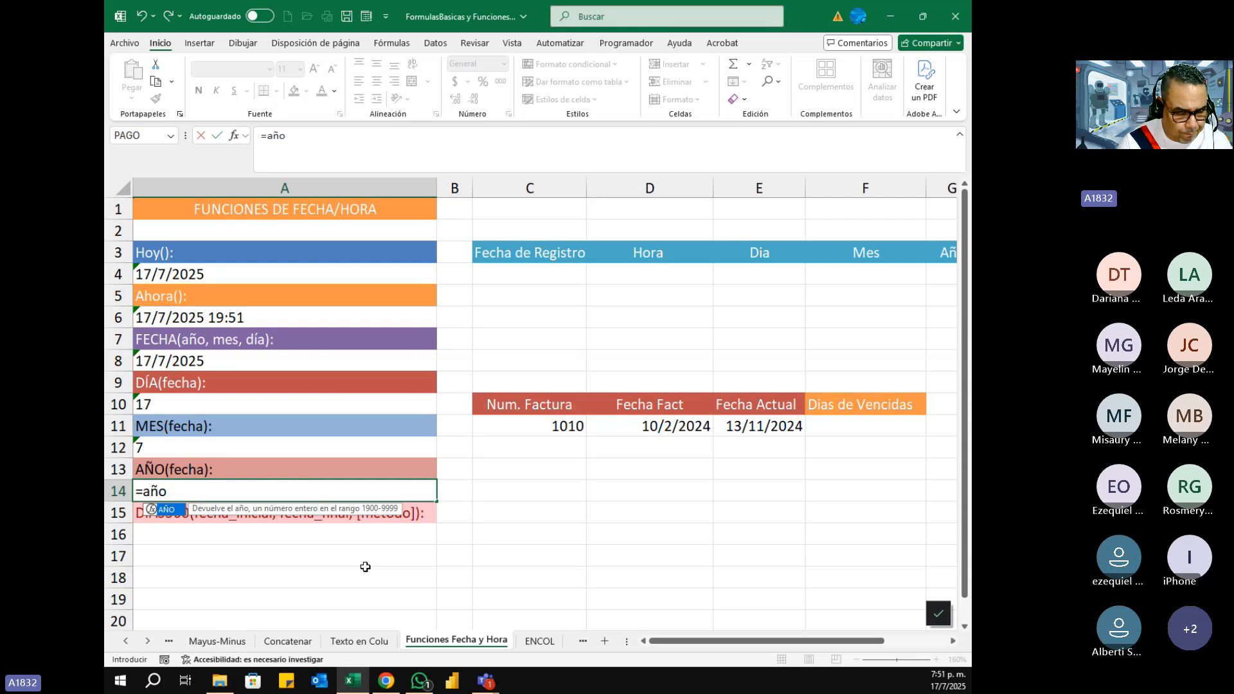
{"action": "key", "text": "Tab"}
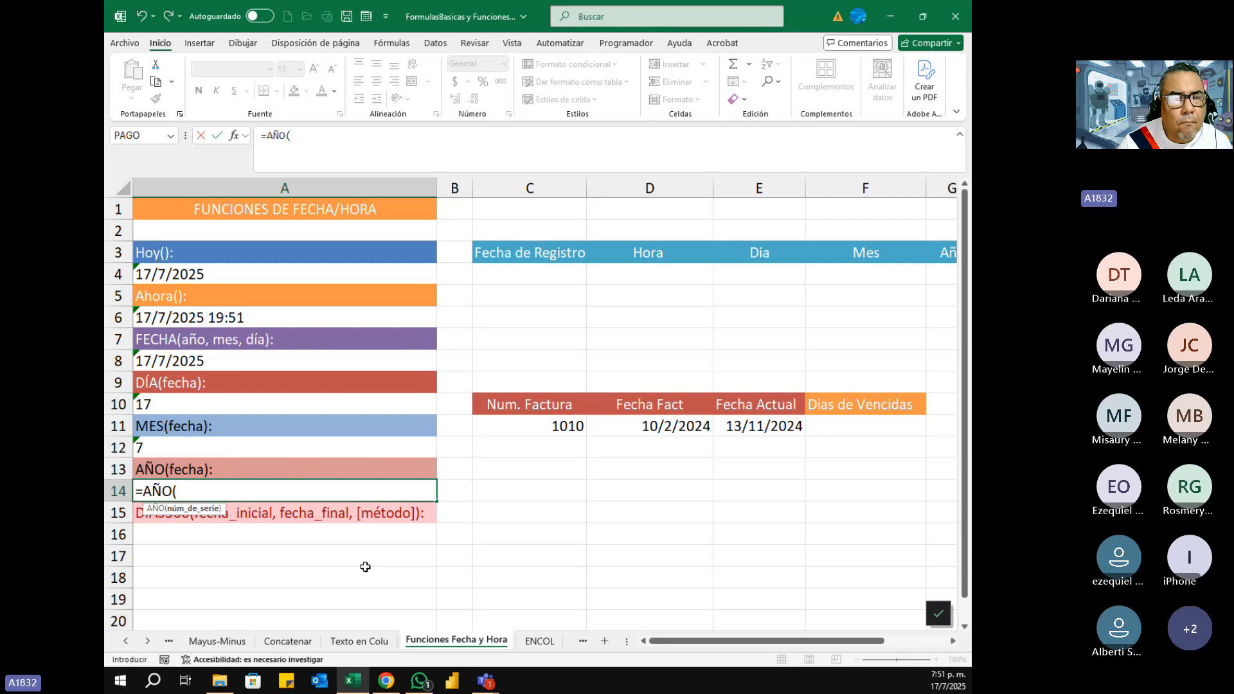
{"action": "left_click", "coordinate": [199, 361]}
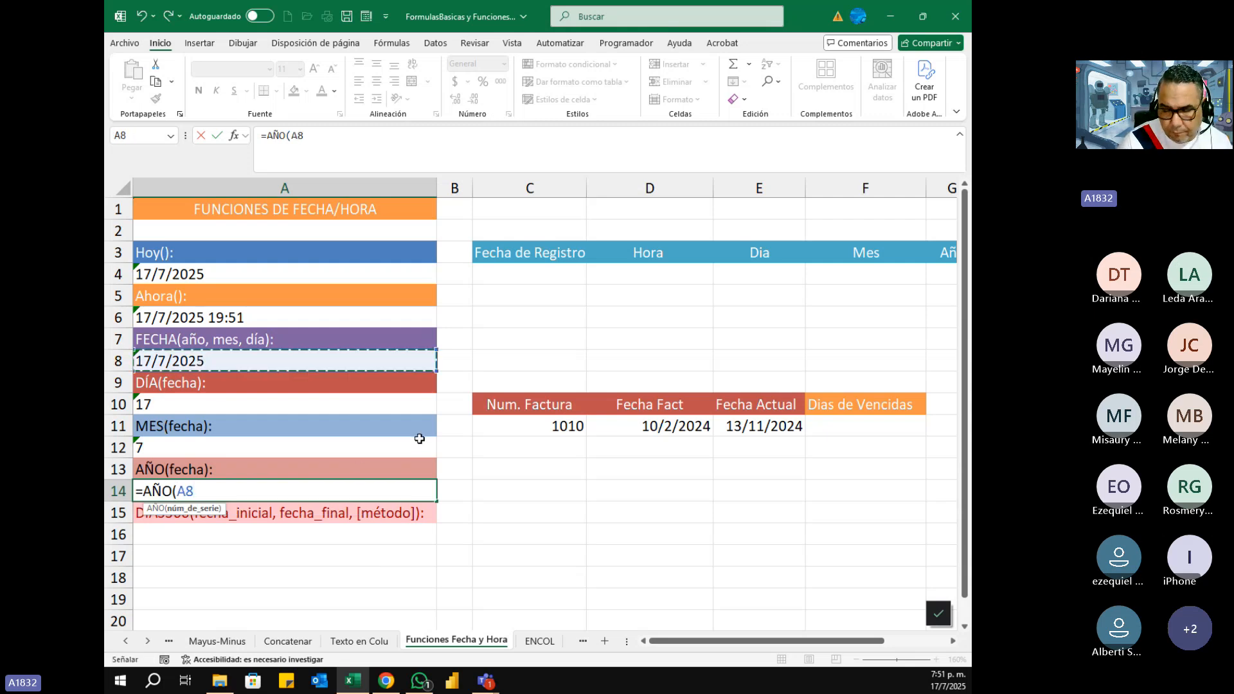
{"action": "type", "text": ")"}
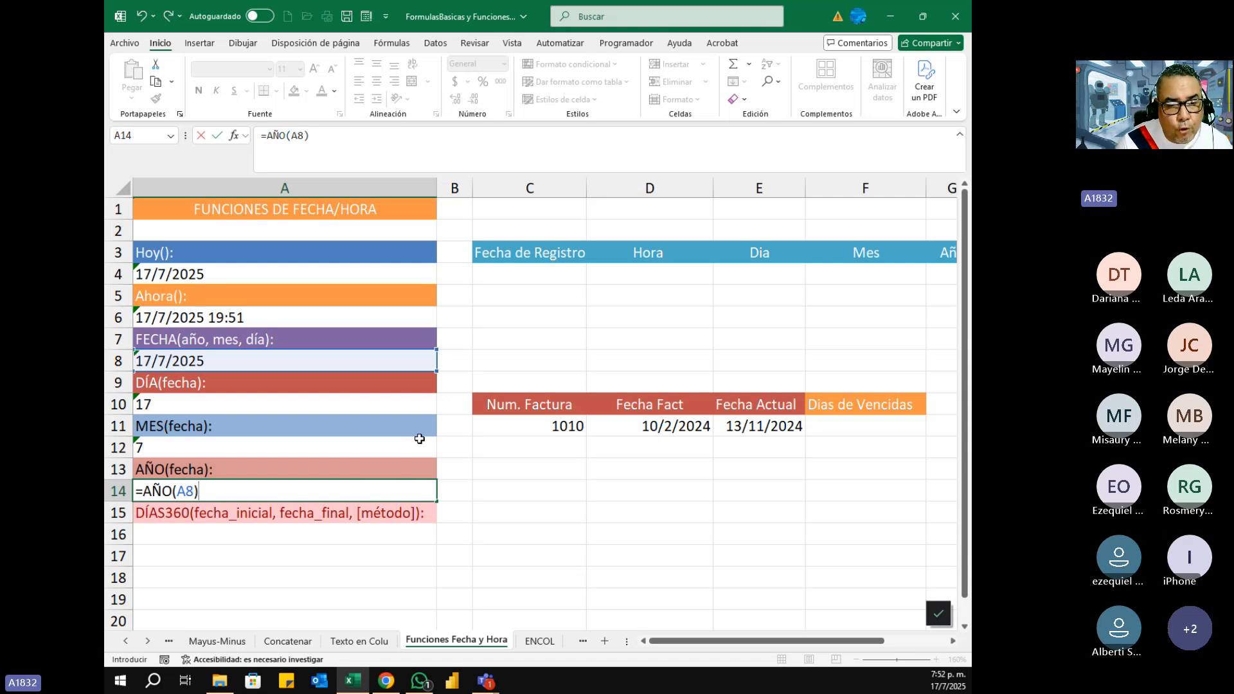
{"action": "key", "text": "Return"}
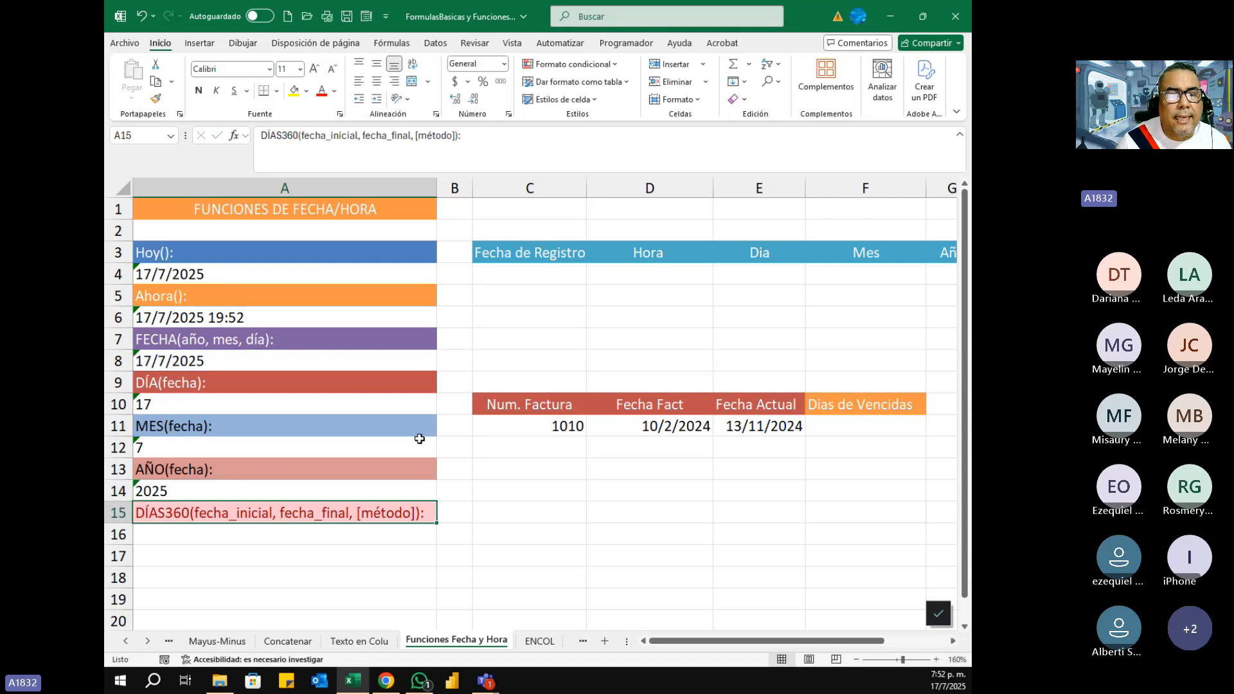
{"action": "left_click", "coordinate": [219, 407]}
{"action": "left_click", "coordinate": [214, 451]}
{"action": "left_click", "coordinate": [216, 493]}
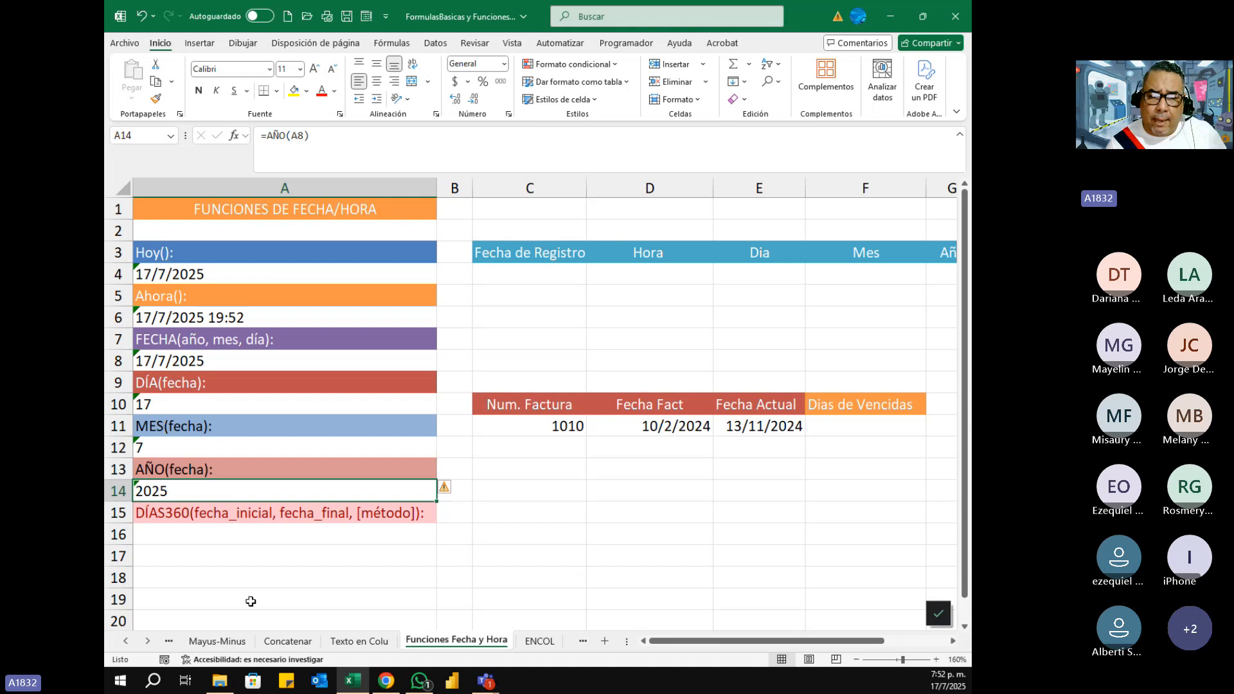
- Examine the invoice table in C10:F11, going through its Num. Factura, Fecha Fact and Fecha Actual columns
{"action": "left_click", "coordinate": [888, 427]}
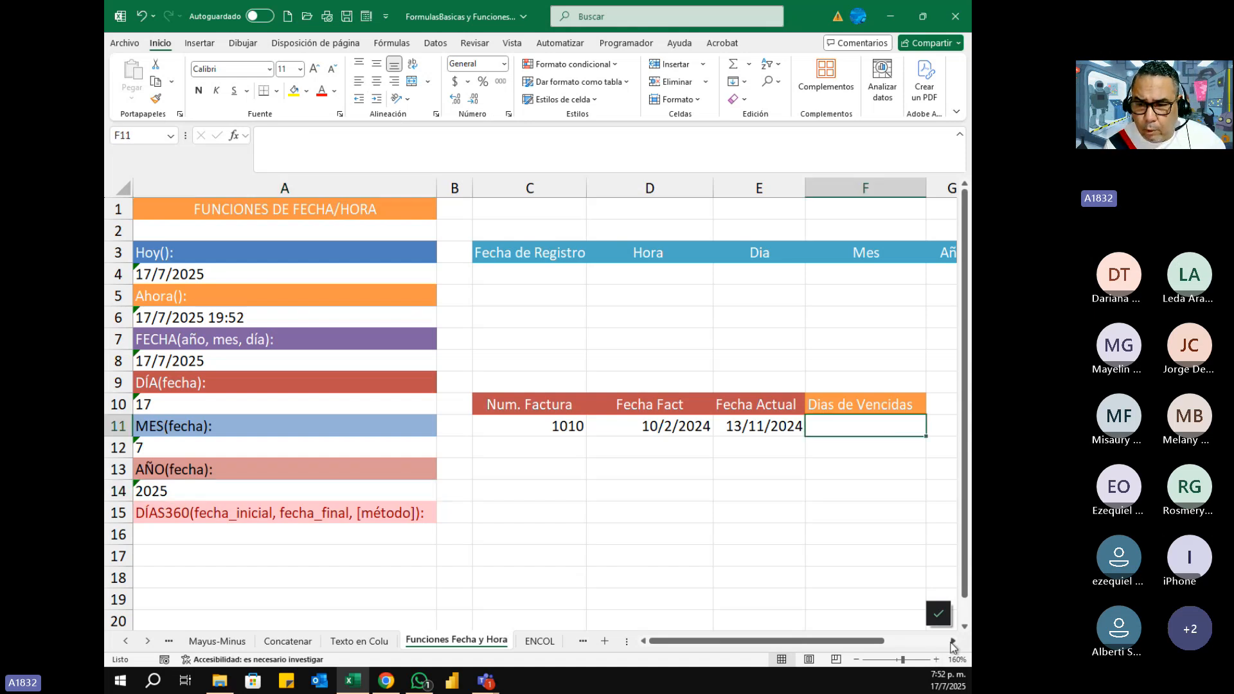
{"action": "left_click", "coordinate": [952, 641]}
{"action": "left_click", "coordinate": [952, 641]}
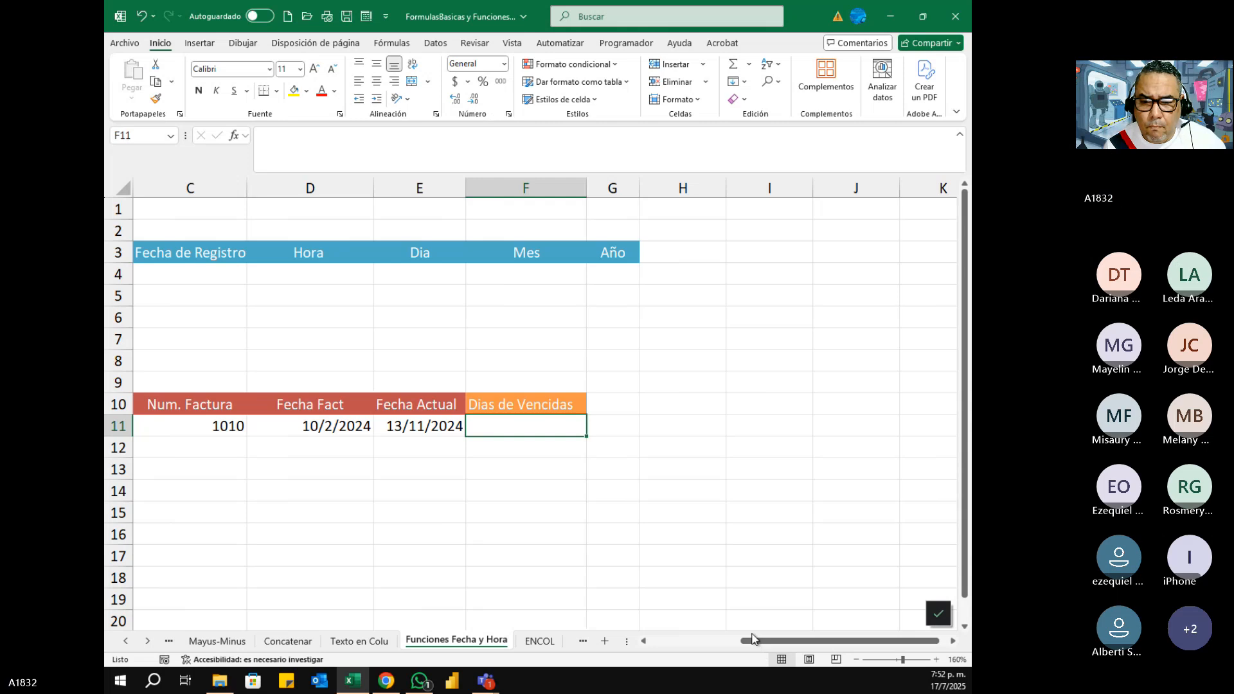
{"action": "left_click", "coordinate": [643, 640]}
{"action": "left_click", "coordinate": [644, 641]}
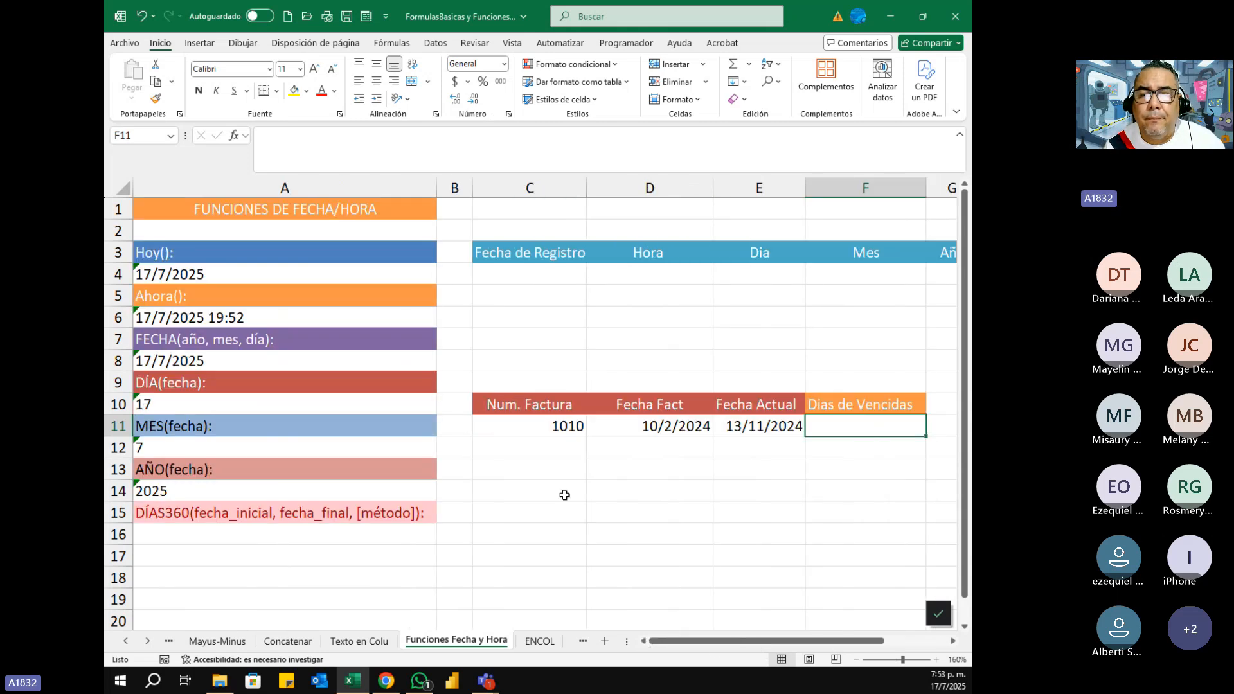
{"action": "left_click_drag", "start_coordinate": [533, 405], "coordinate": [538, 425]}
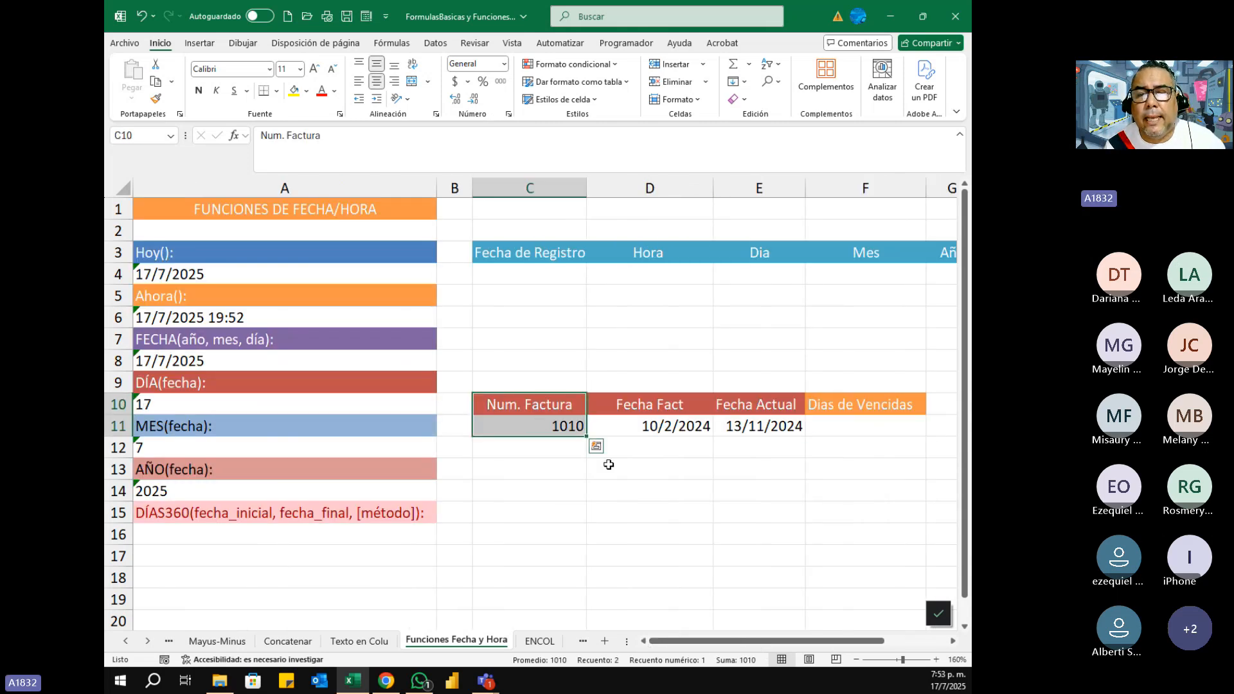
{"action": "left_click_drag", "start_coordinate": [648, 405], "coordinate": [647, 425]}
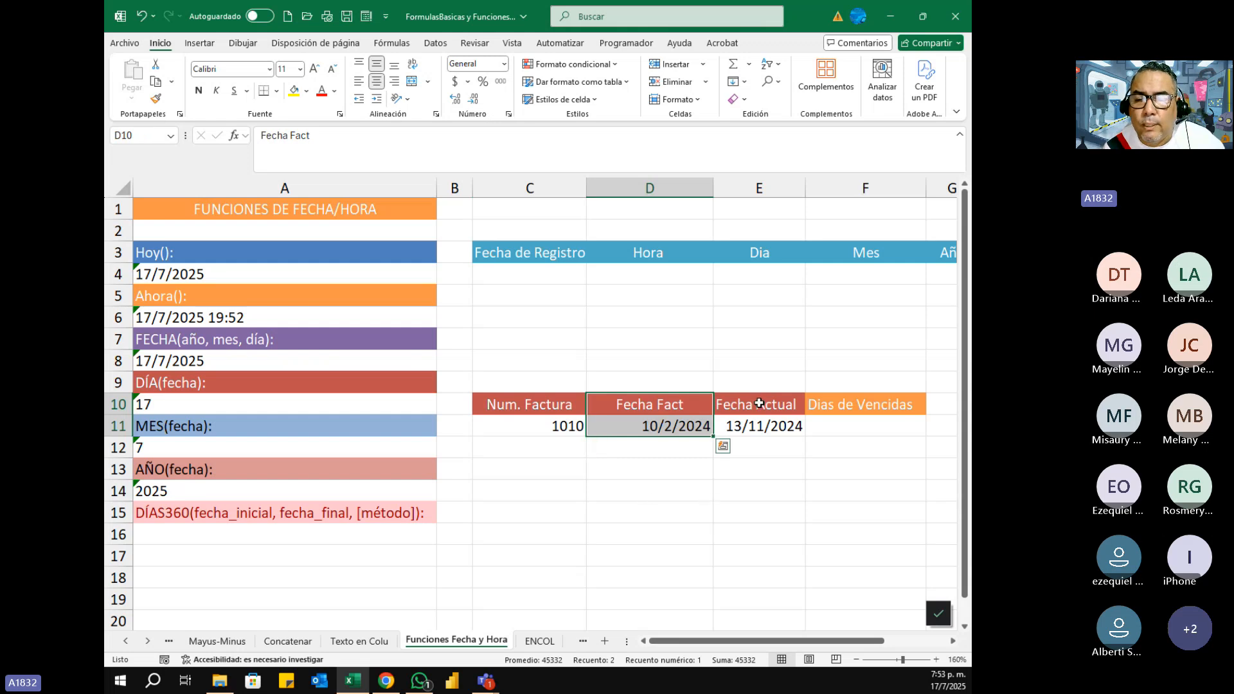
{"action": "left_click_drag", "start_coordinate": [759, 403], "coordinate": [759, 425]}
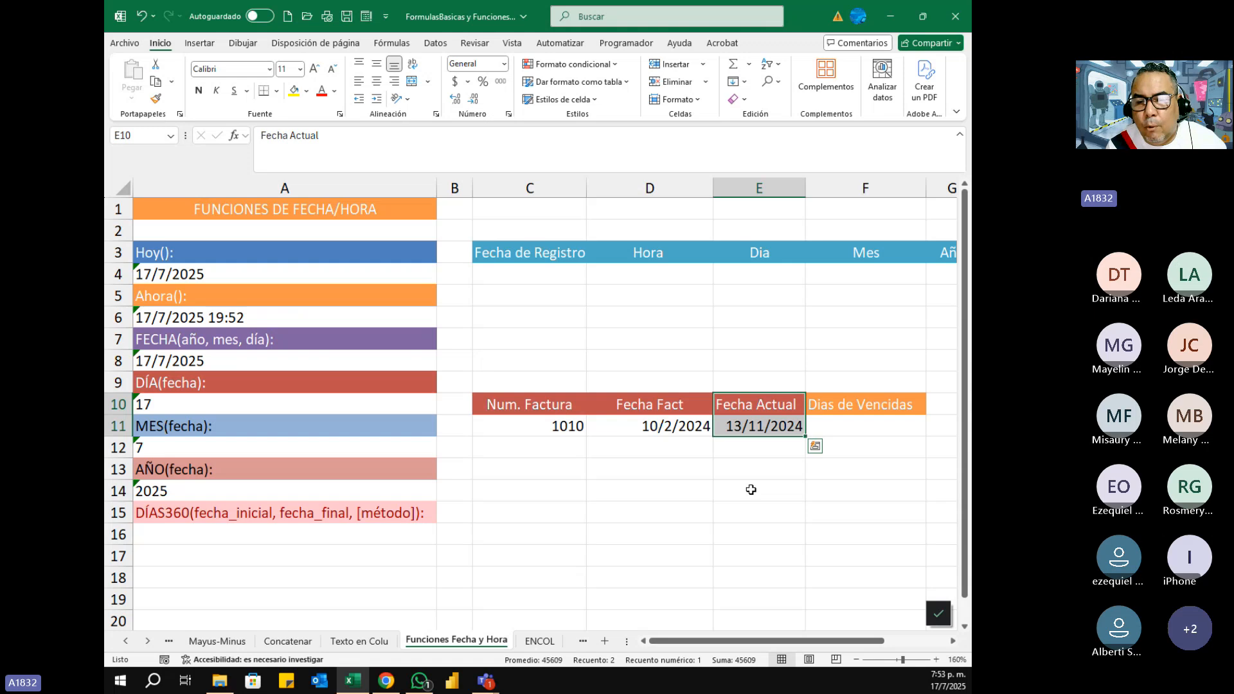
- Enter =DIAS360(D11;E11) in F11, under Dias de Vencidas, to calculate the days between the invoice date and the current date
{"action": "left_click", "coordinate": [859, 430]}
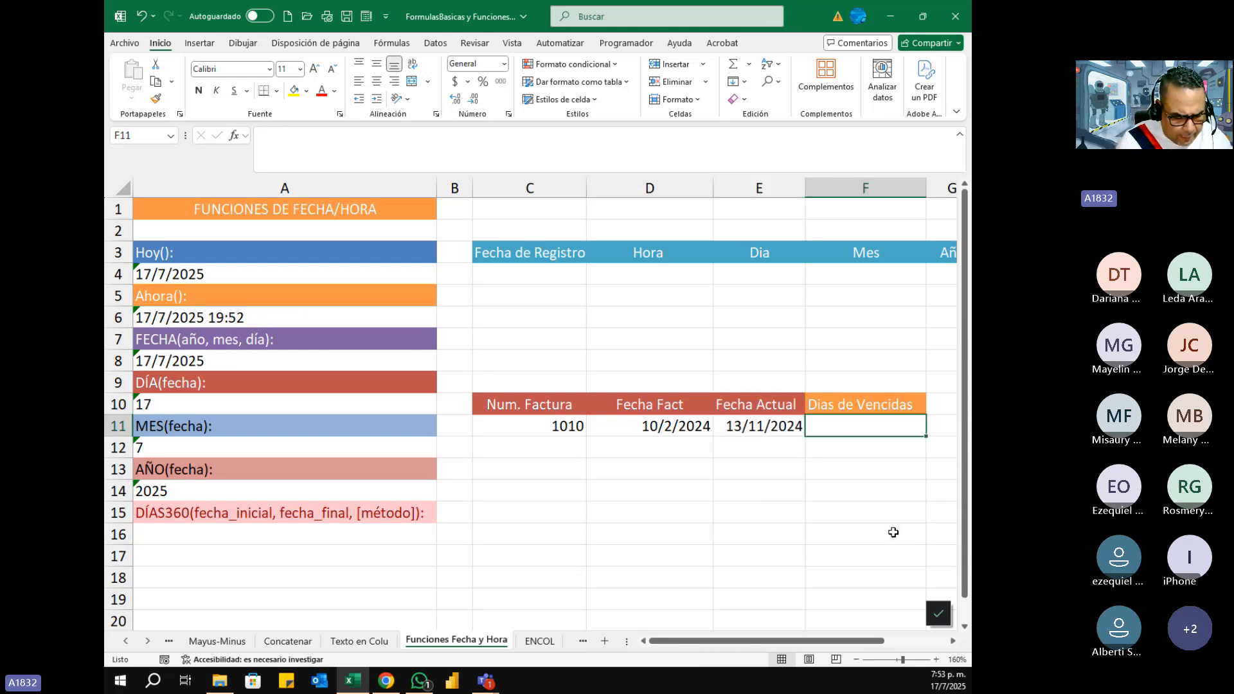
{"action": "type", "text": "="}
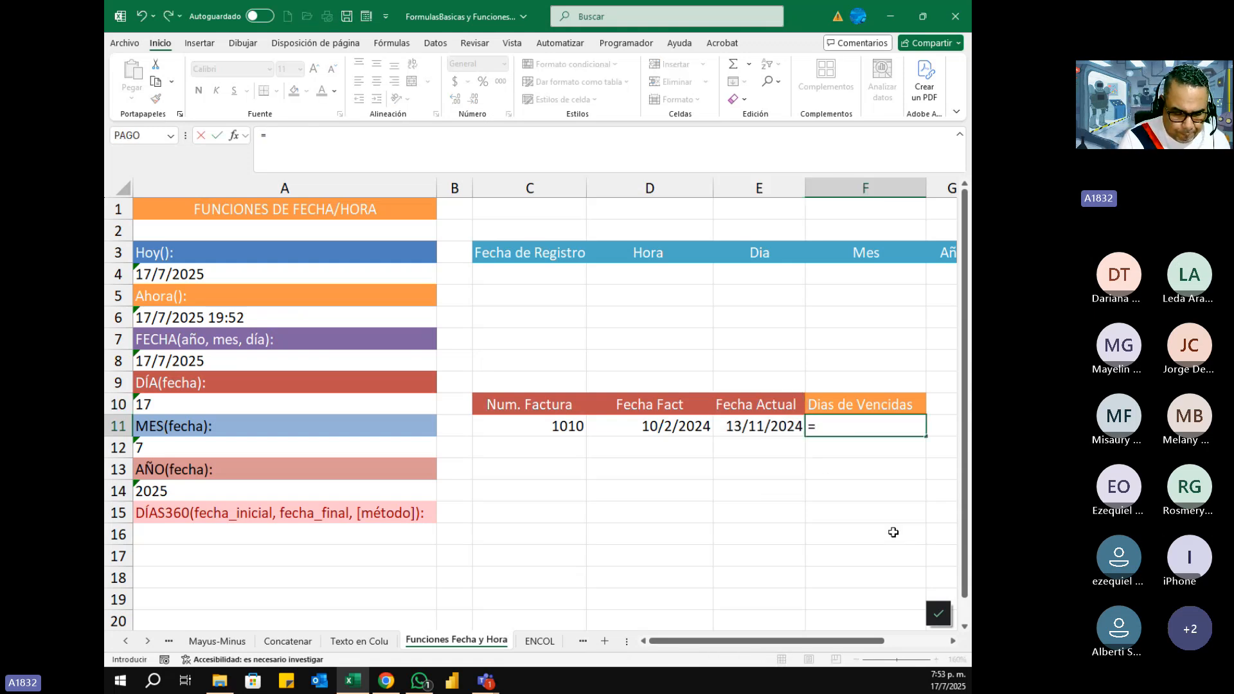
{"action": "type", "text": "dias3"}
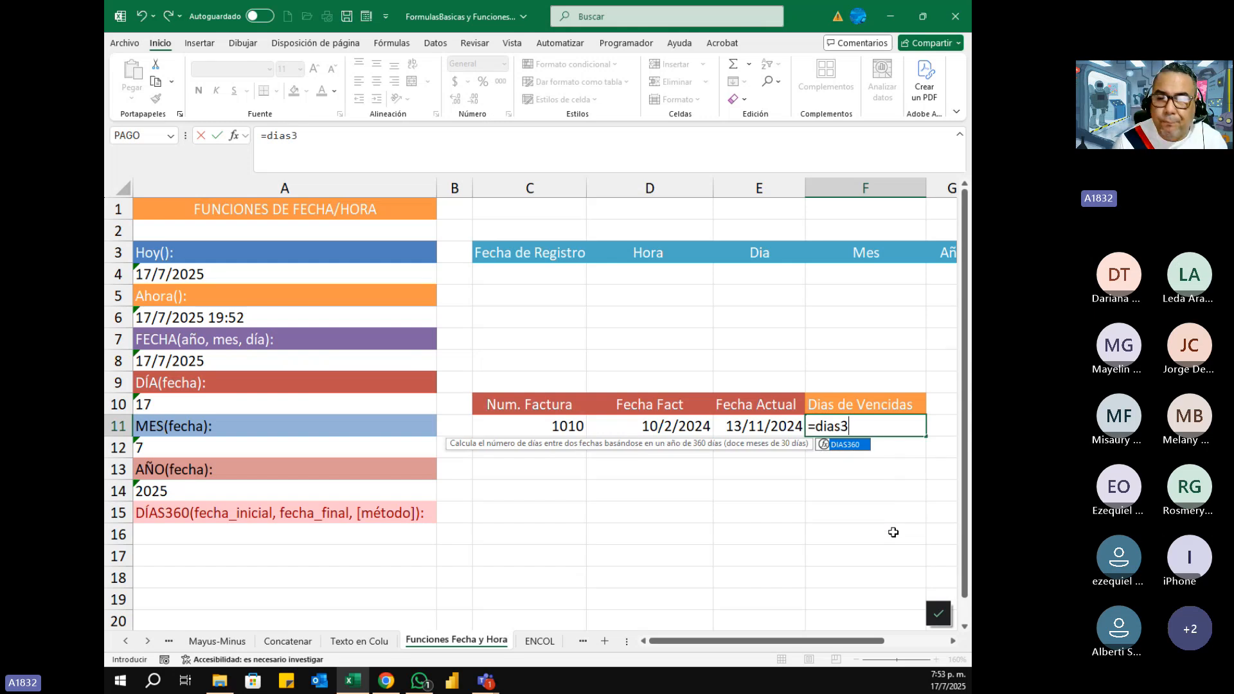
{"action": "key", "text": "Tab"}
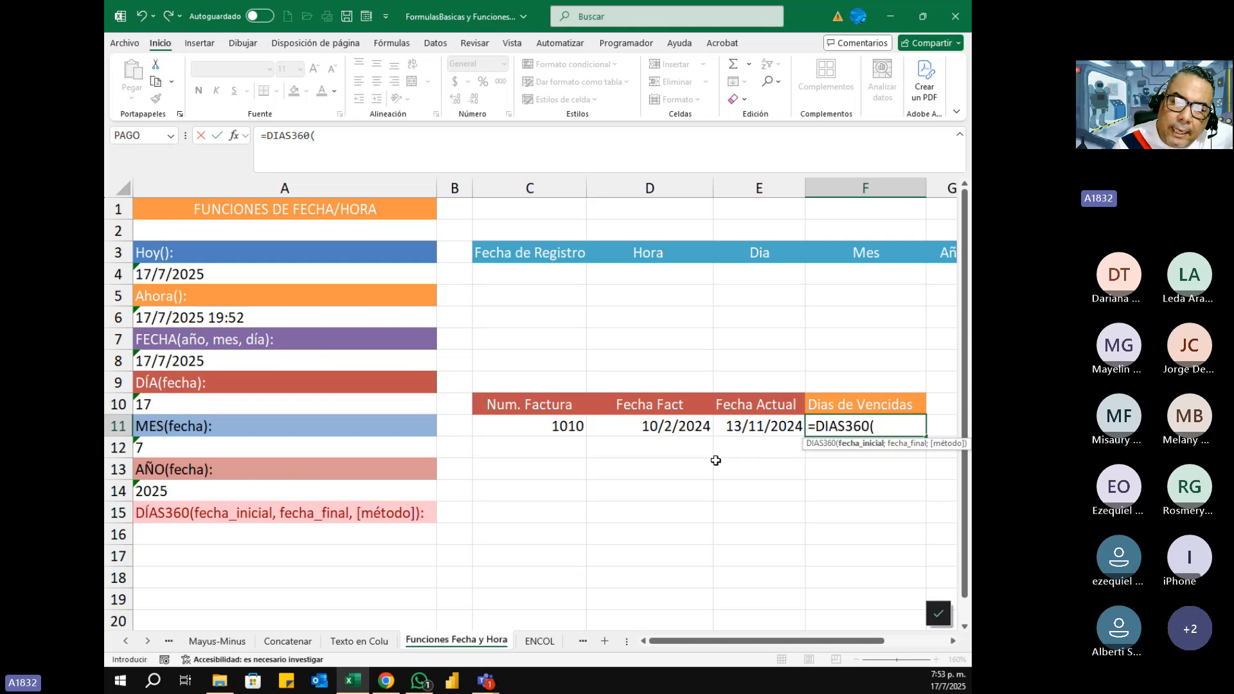
{"action": "left_click", "coordinate": [654, 426]}
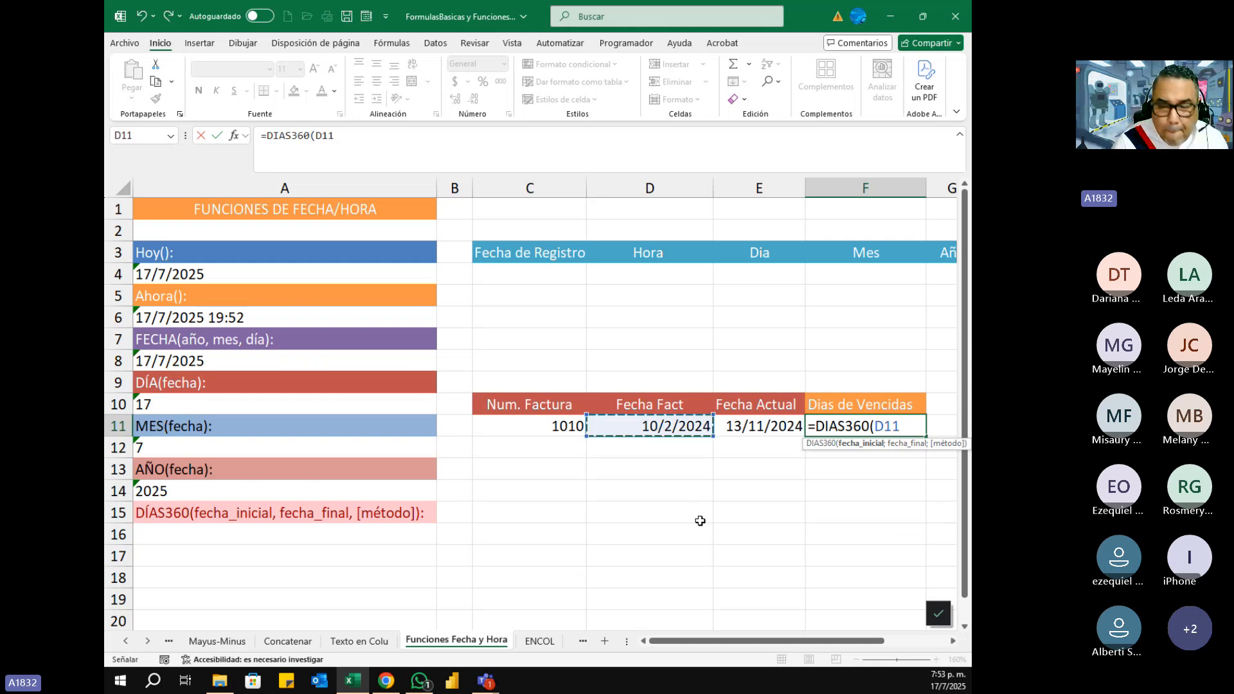
{"action": "type", "text": ";"}
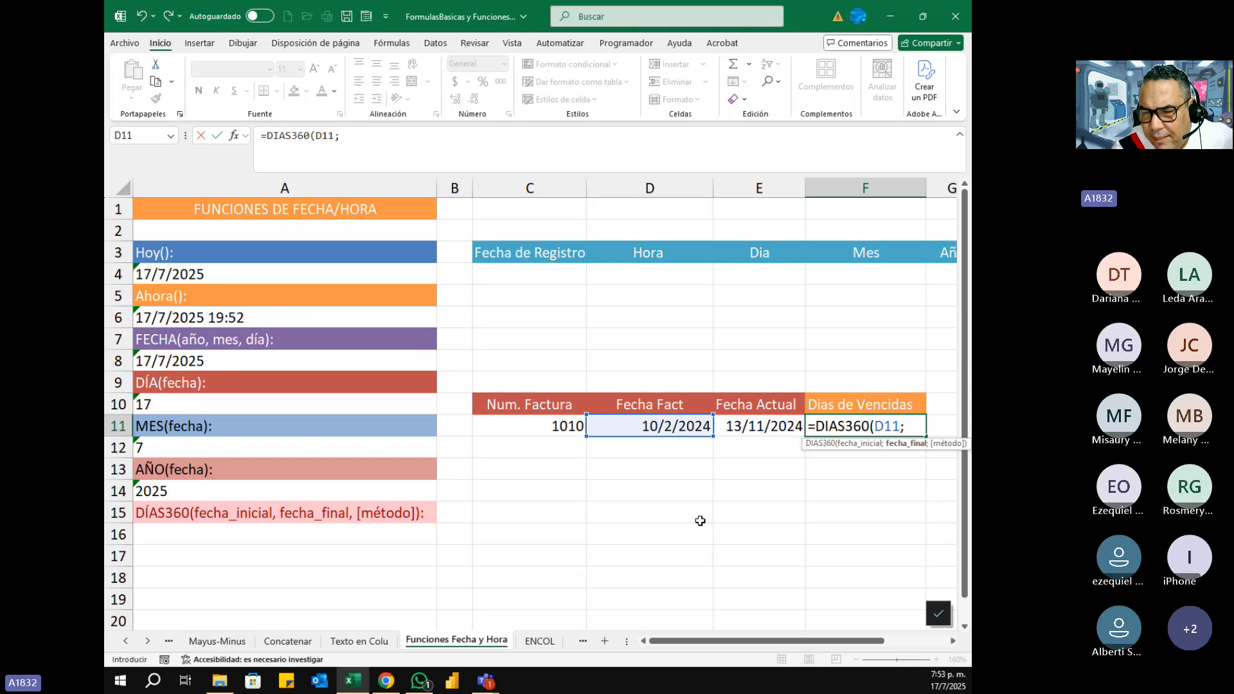
{"action": "left_click", "coordinate": [767, 430]}
{"action": "left_click", "coordinate": [766, 430]}
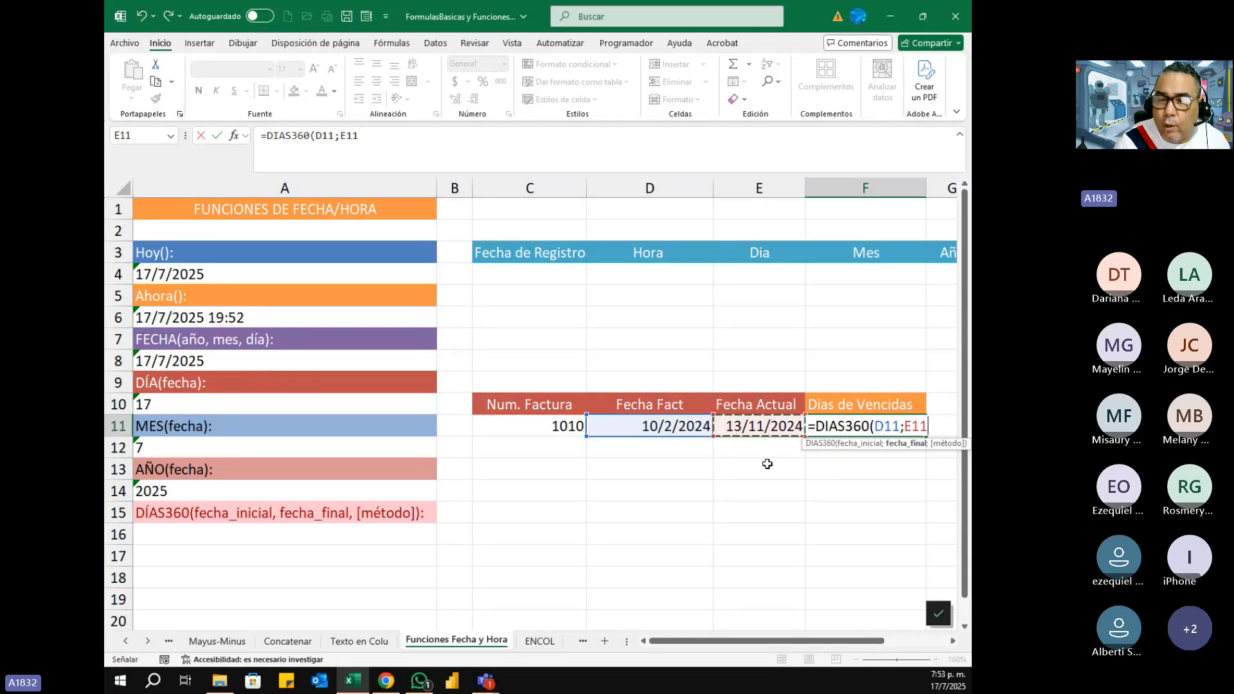
{"action": "type", "text": ";"}
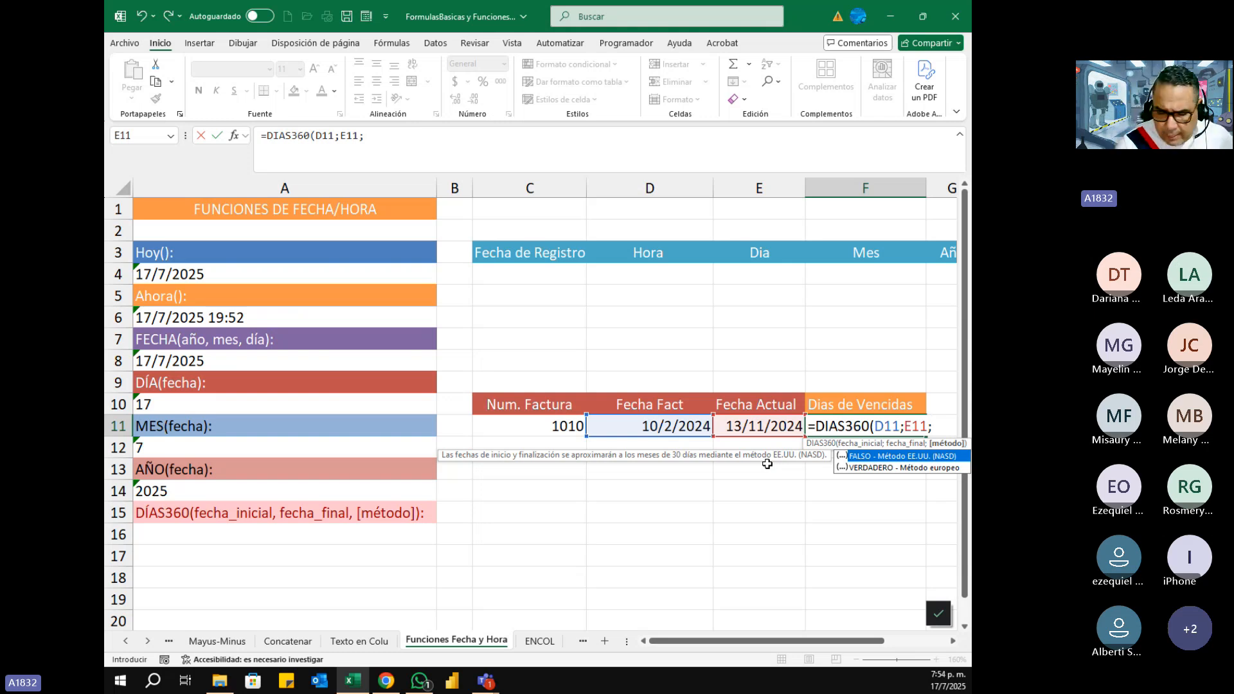
{"action": "key", "text": "BackSpace"}
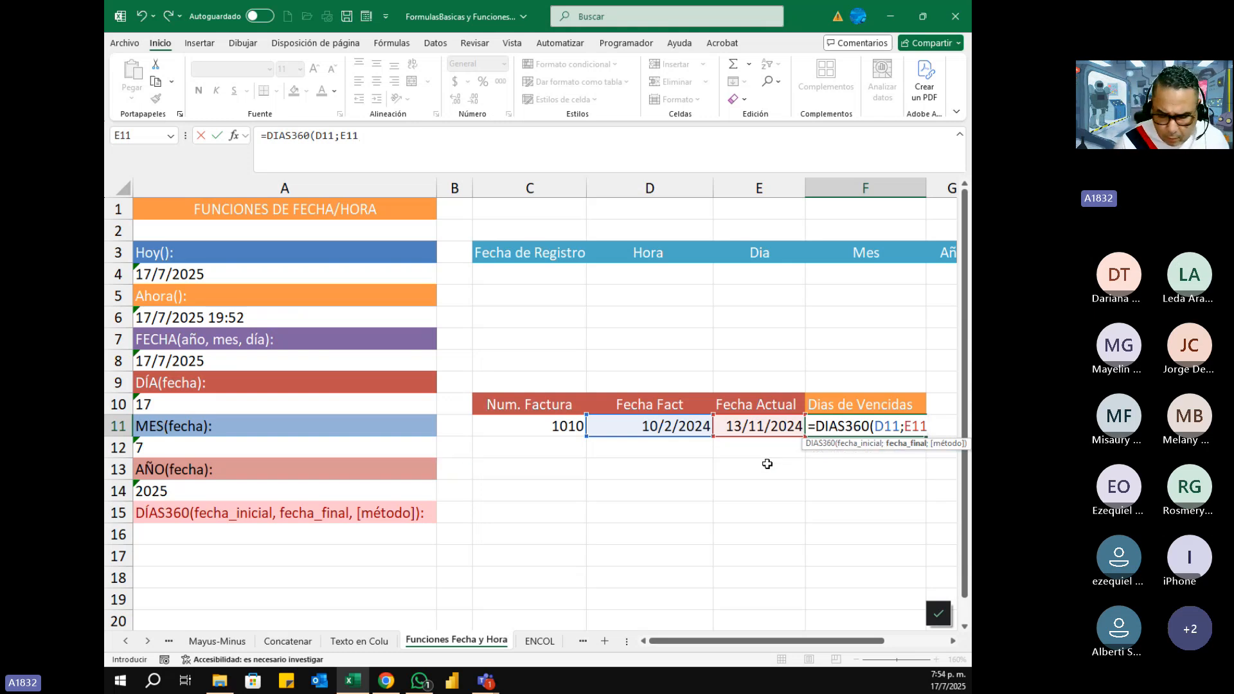
{"action": "type", "text": ")"}
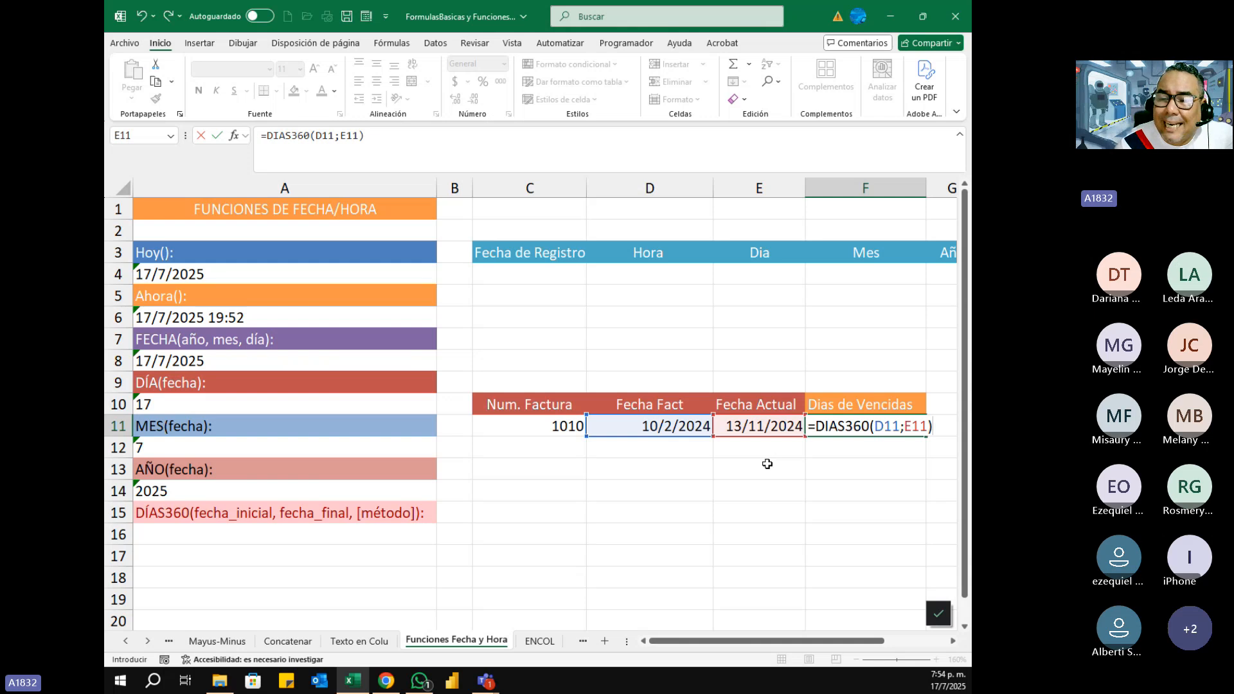
{"action": "key", "text": "Return"}
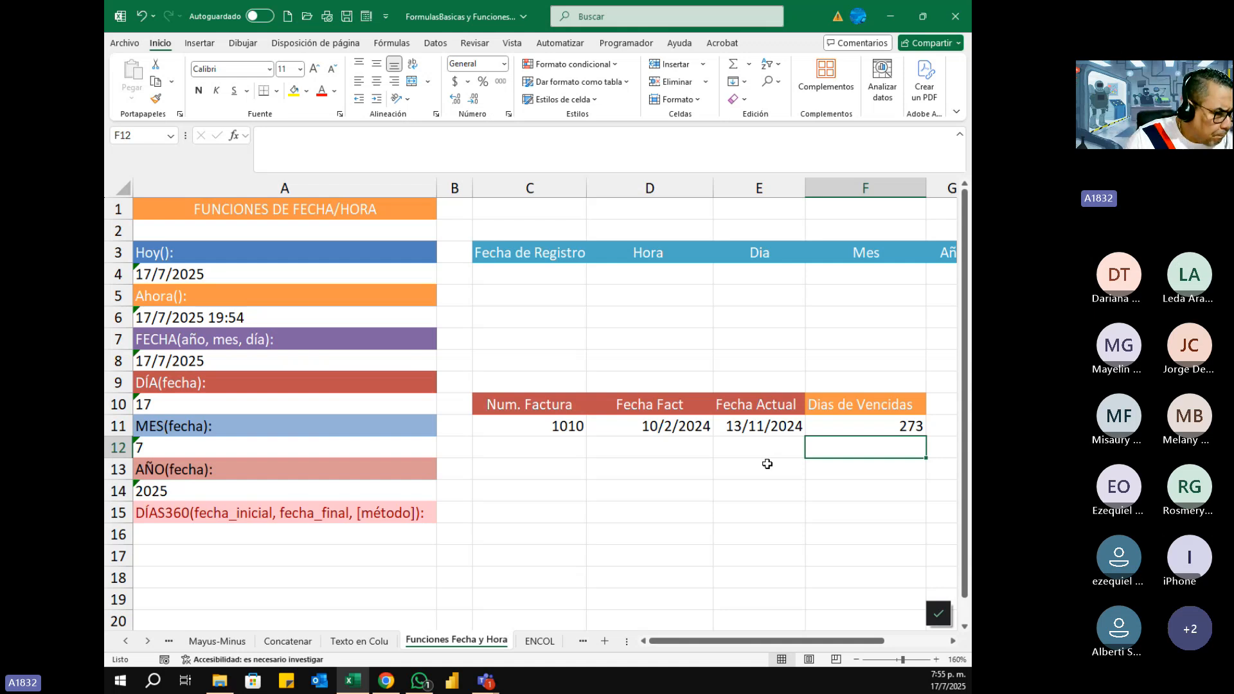
- On the ENCOL sheet, enter =ENCOL(B3:E7;1) in B9 to stack the employees of all departments in one column, omitting blanks
{"action": "key", "text": "alt+Tab"}
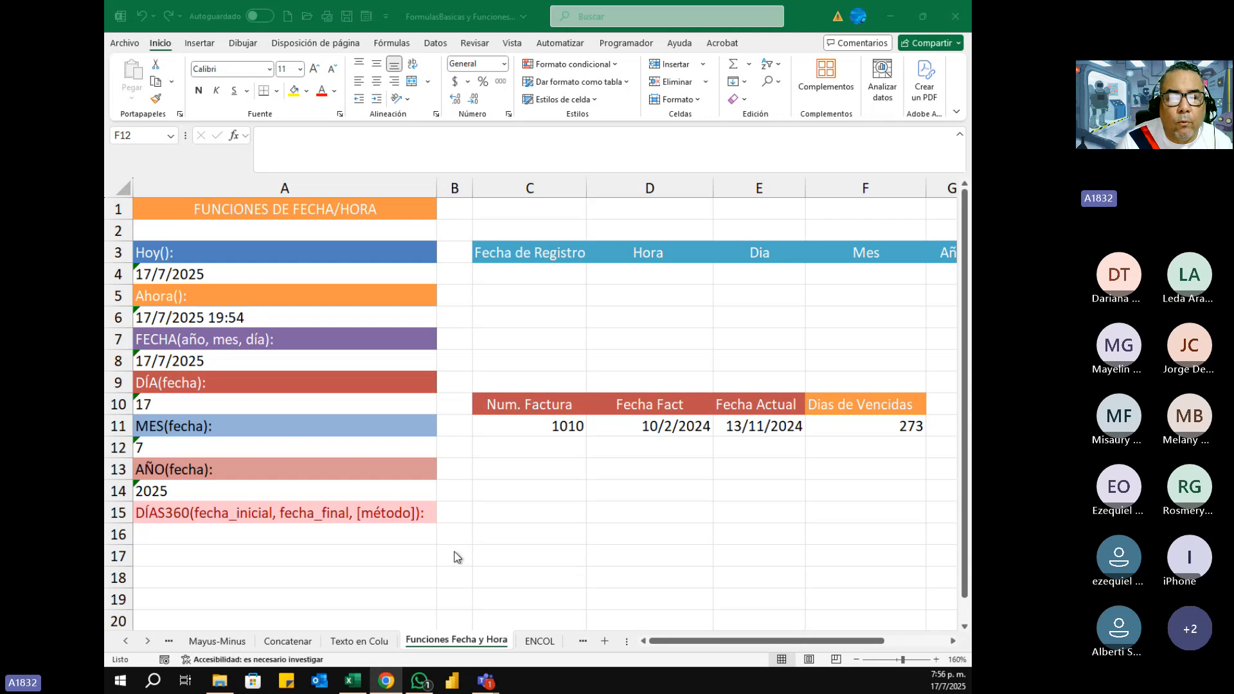
{"action": "left_click", "coordinate": [538, 642]}
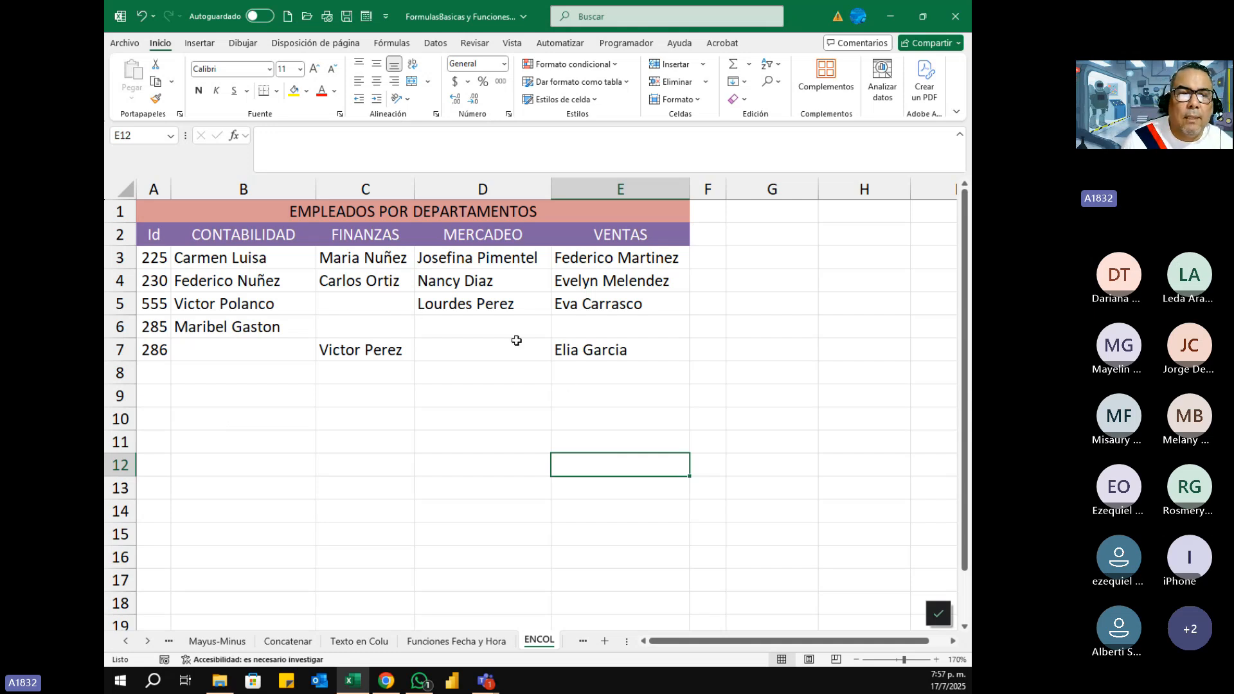
{"action": "left_click", "coordinate": [214, 400]}
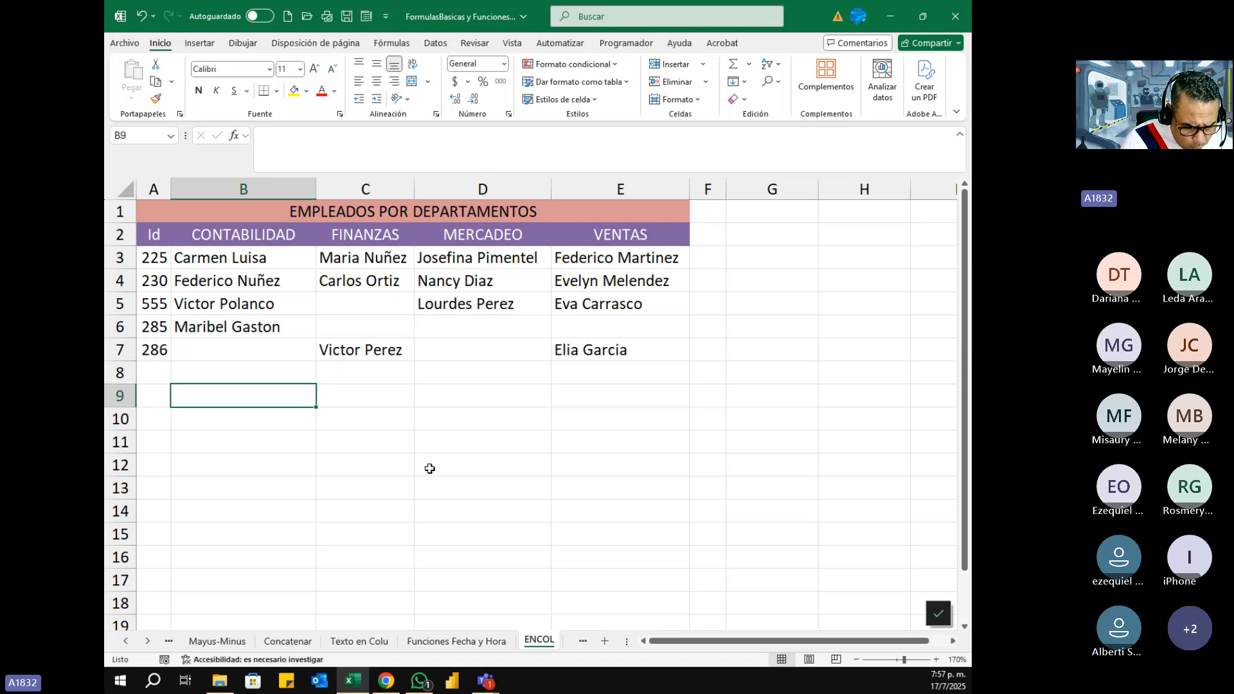
{"action": "type", "text": "="}
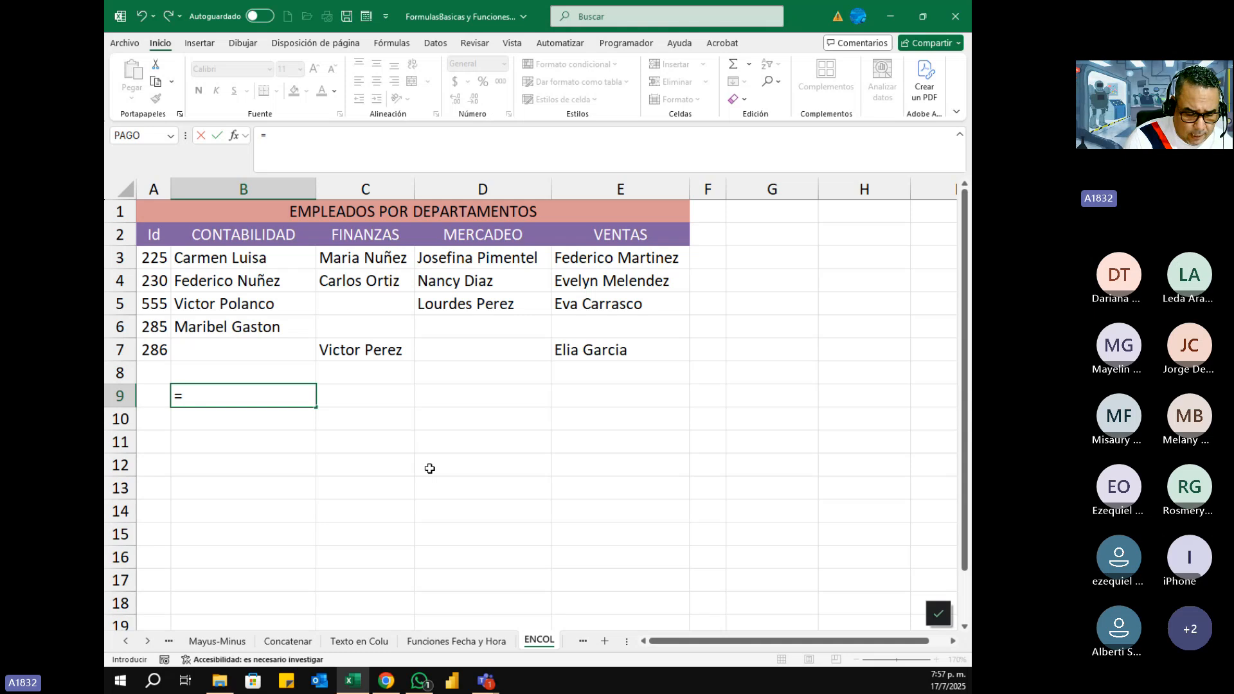
{"action": "type", "text": "en"}
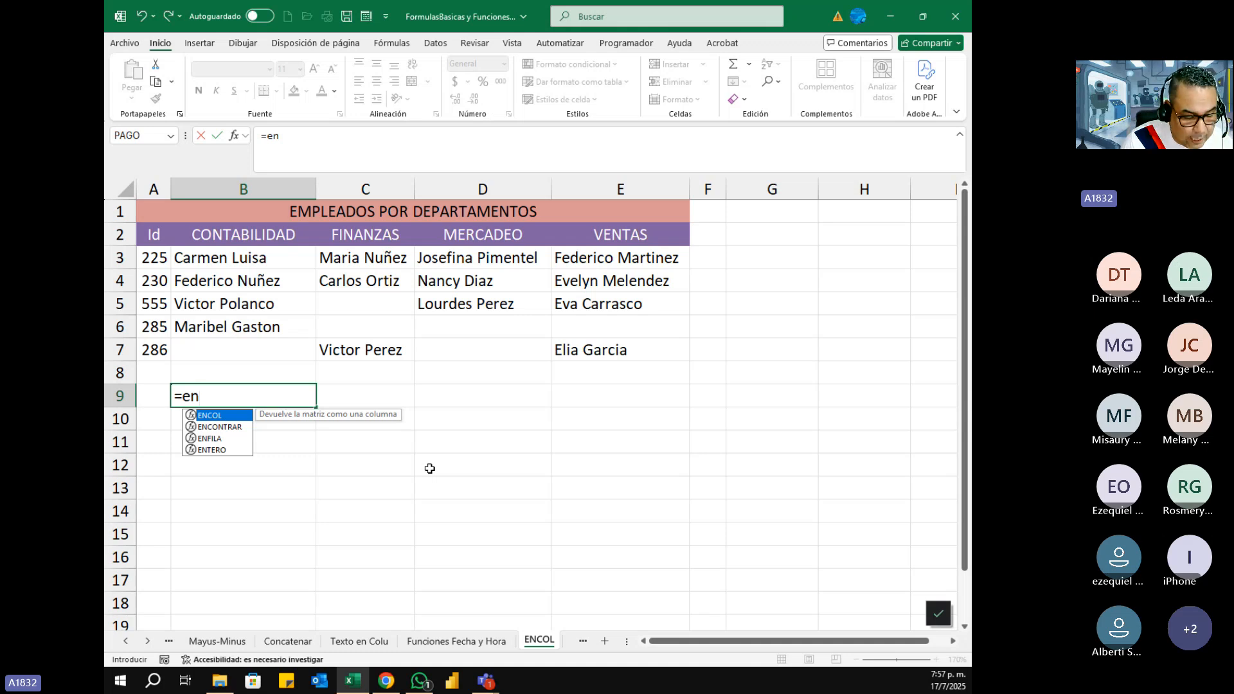
{"action": "key", "text": "Tab"}
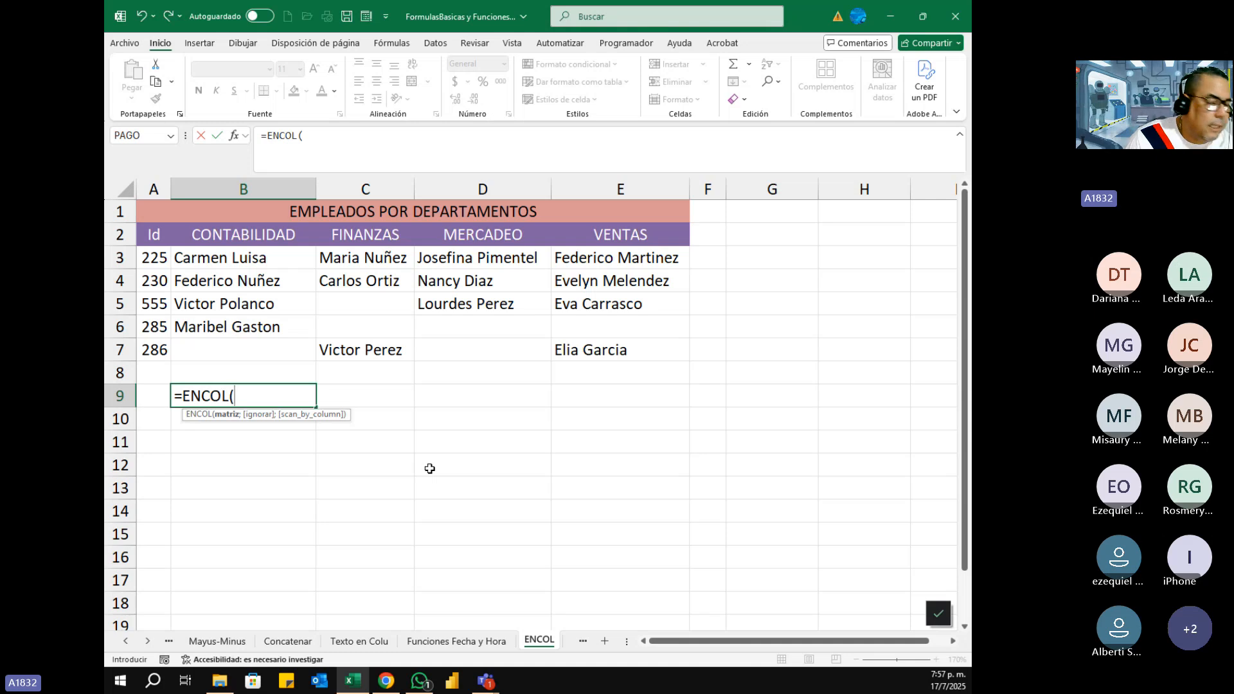
{"action": "left_click", "coordinate": [225, 258]}
{"action": "left_click_drag", "start_coordinate": [225, 258], "coordinate": [610, 350]}
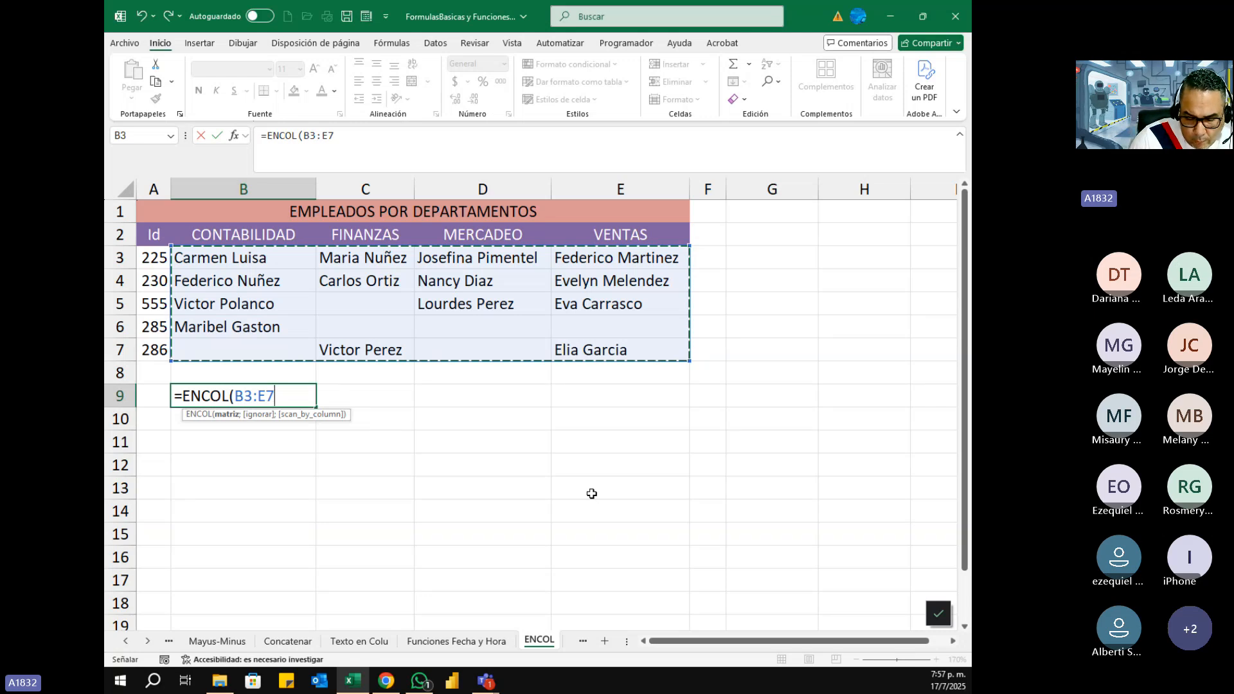
{"action": "type", "text": ";"}
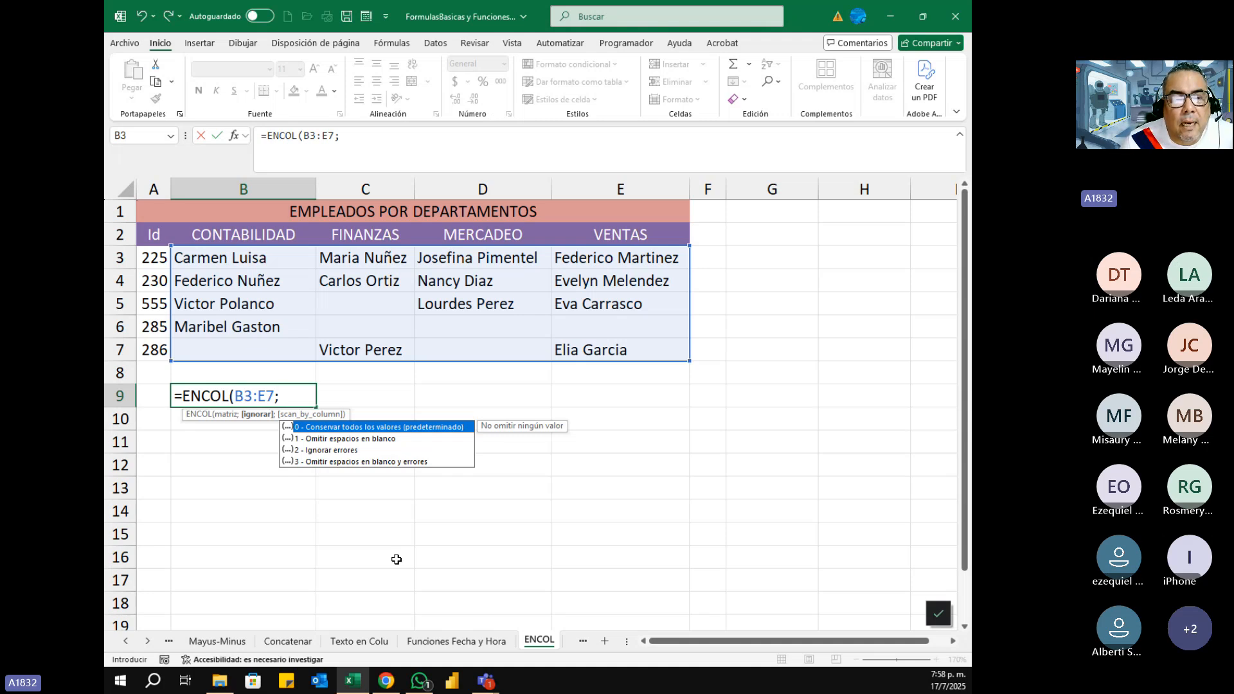
{"action": "key", "text": "Down"}
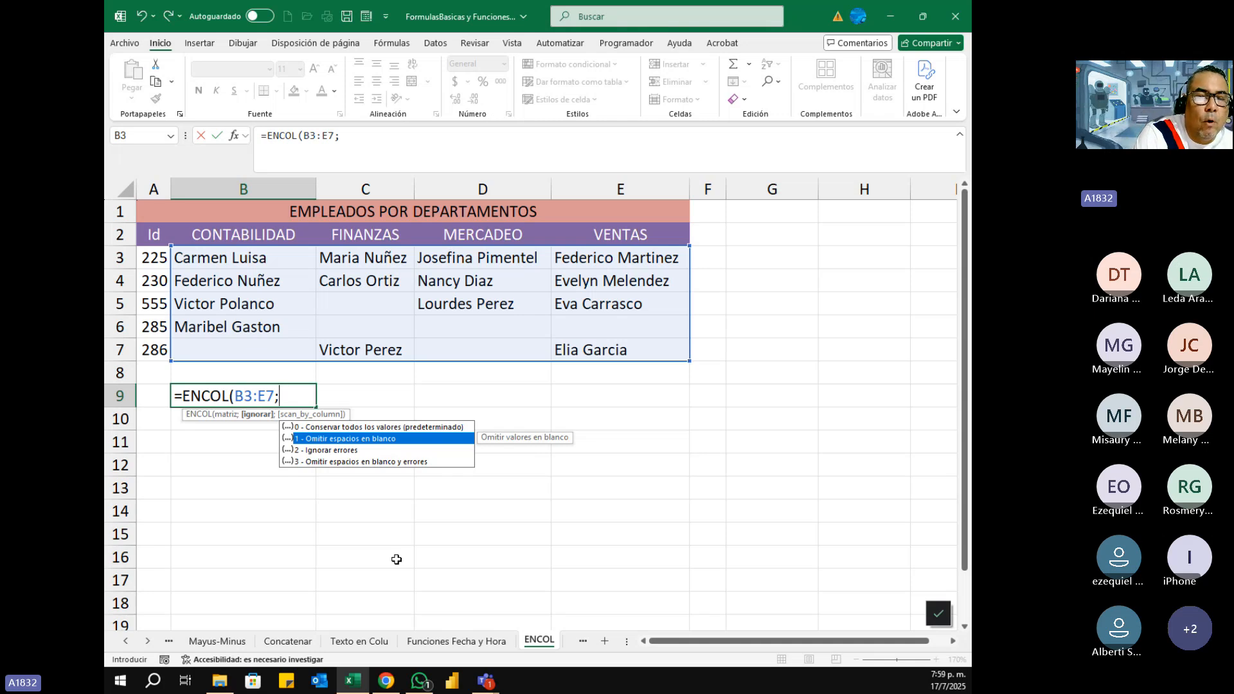
{"action": "type", "text": "1"}
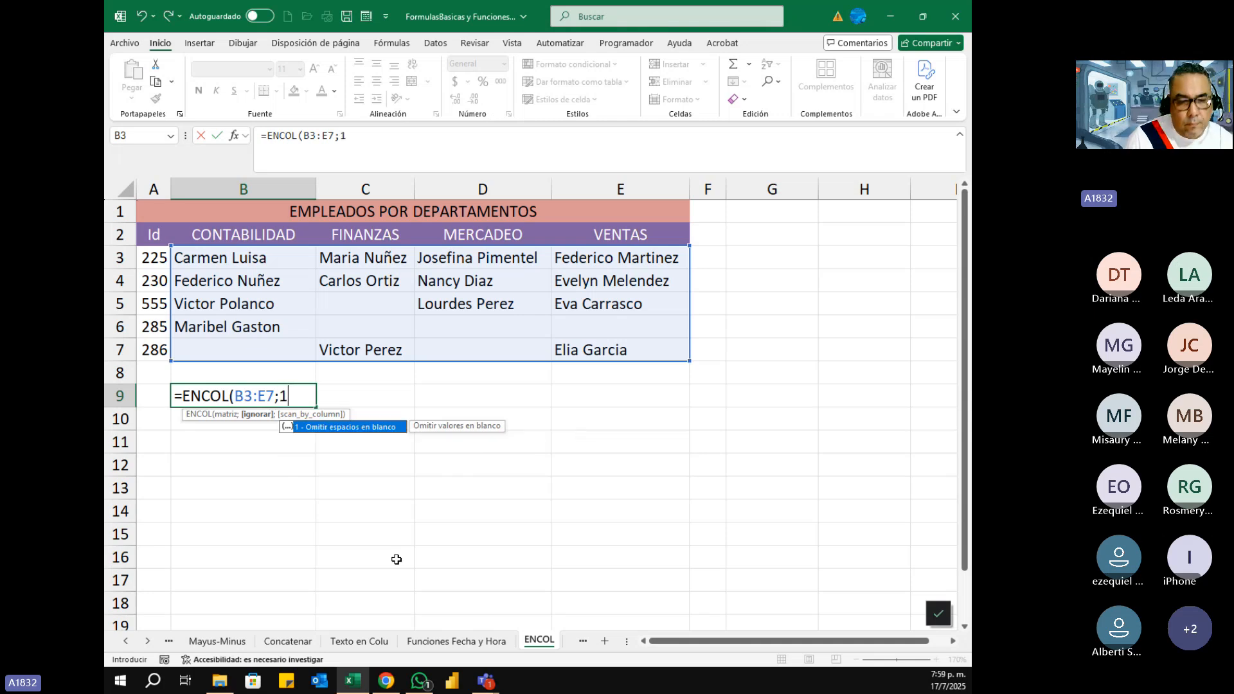
{"action": "type", "text": ")"}
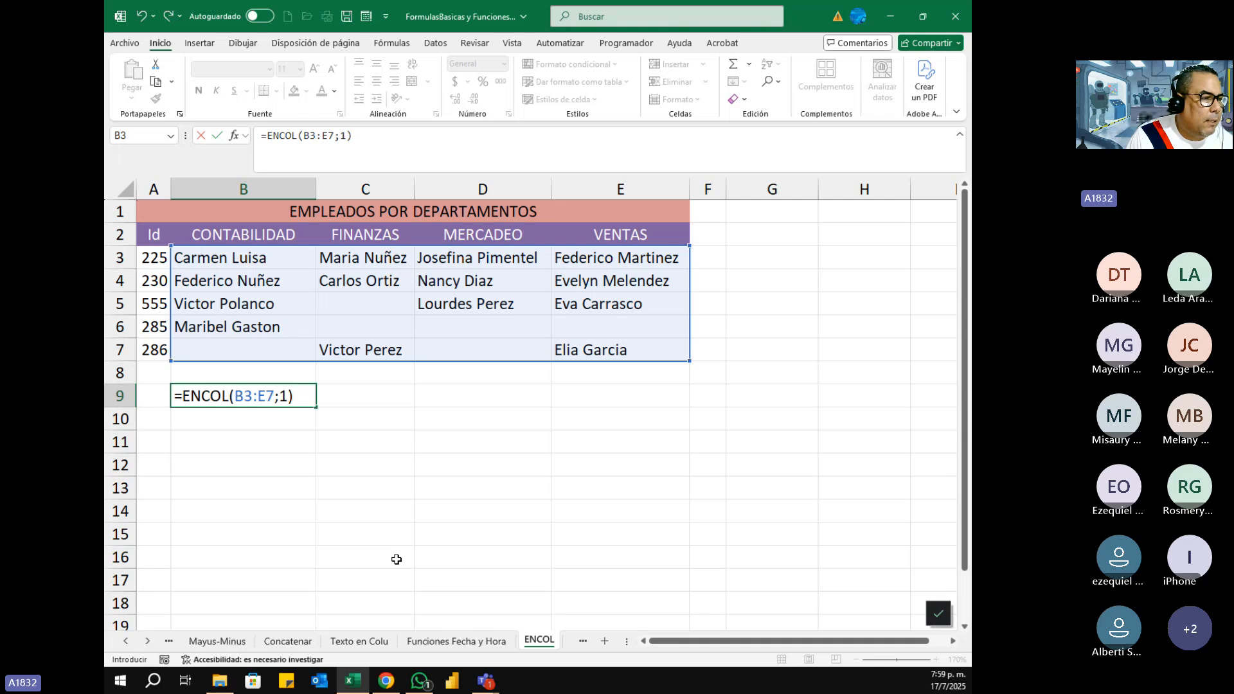
{"action": "key", "text": "Return"}
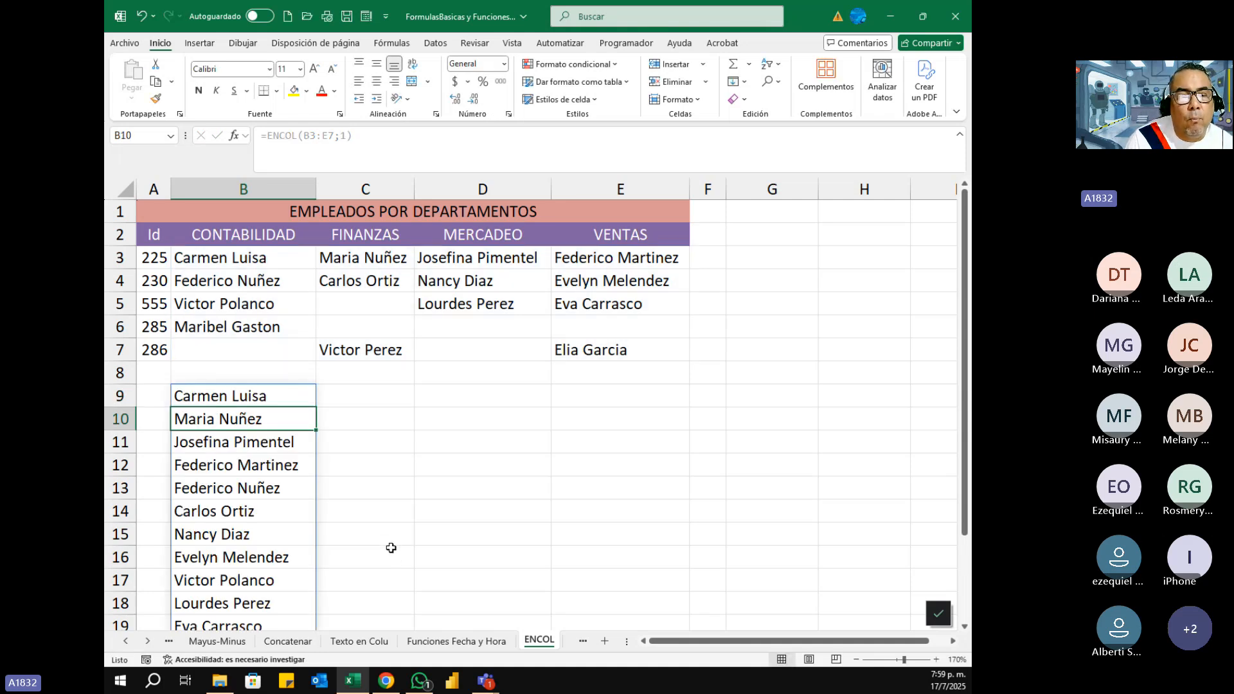
- Compare the department table in A3:E7 with the full single-column employee list in B9:B22
{"action": "mouse_move", "coordinate": [962, 383]}
{"action": "left_mouse_down"}
{"action": "mouse_move", "coordinate": [965, 441]}
{"action": "mouse_move", "coordinate": [969, 382]}
{"action": "left_mouse_up"}
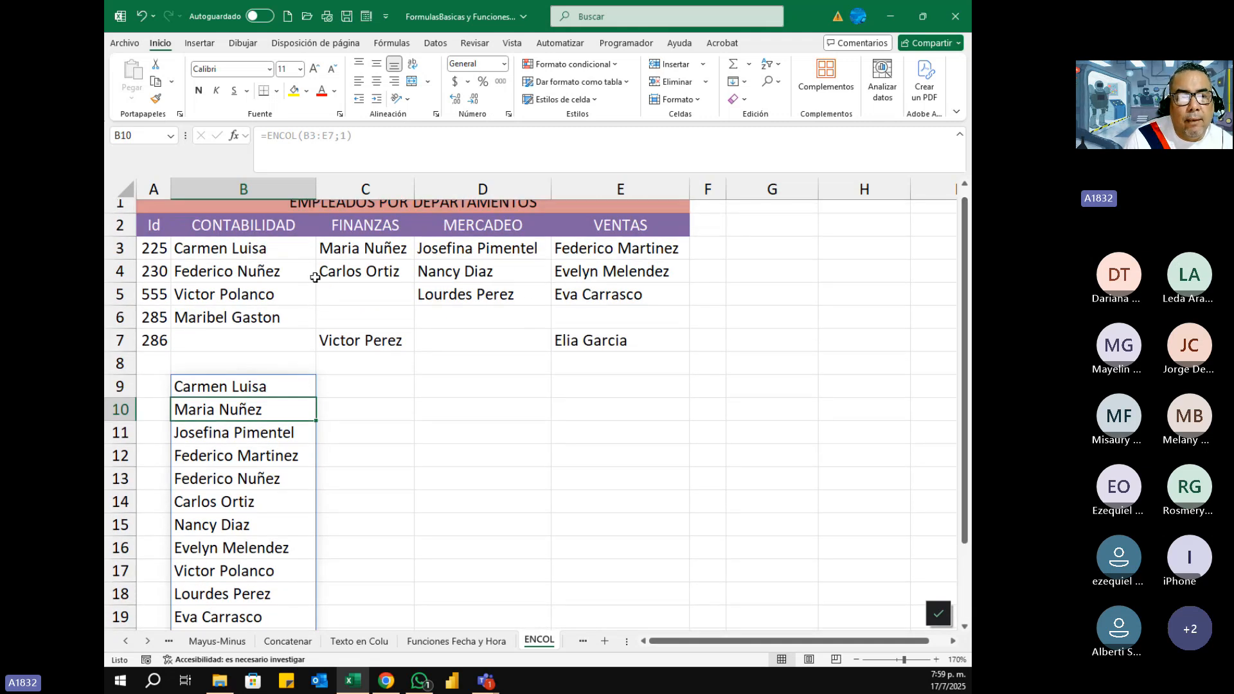
{"action": "left_click_drag", "start_coordinate": [149, 247], "coordinate": [622, 341]}
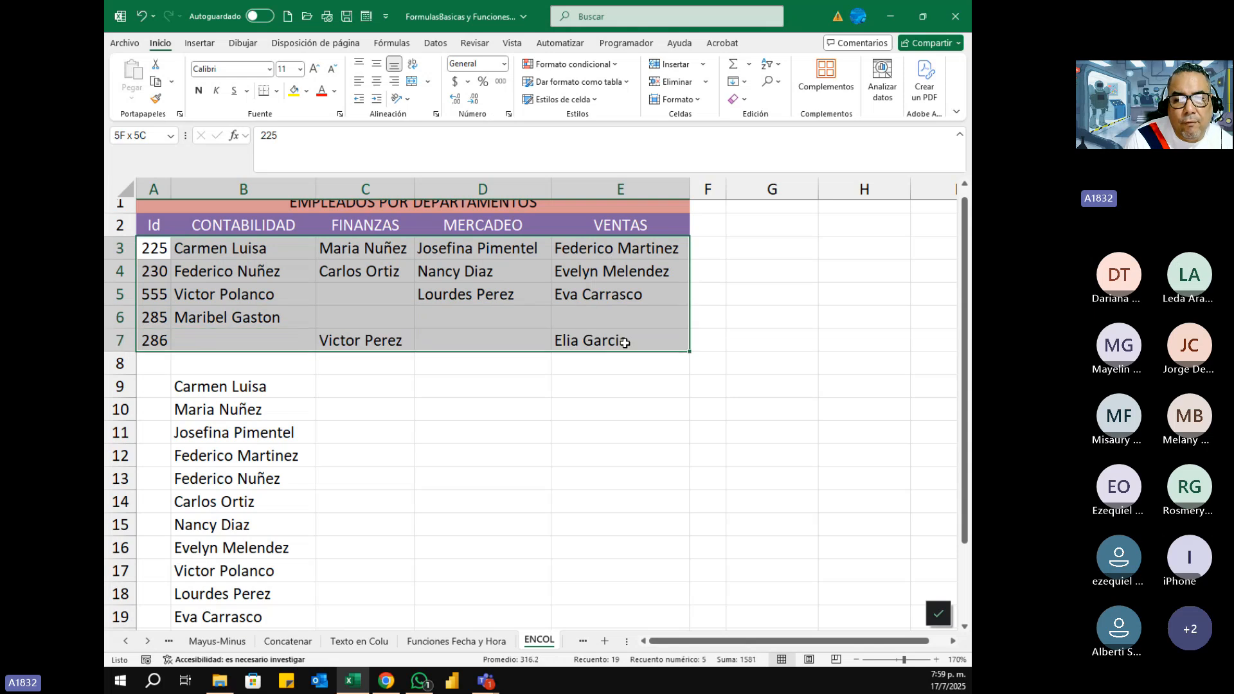
{"action": "left_click_drag", "start_coordinate": [249, 388], "coordinate": [257, 620]}
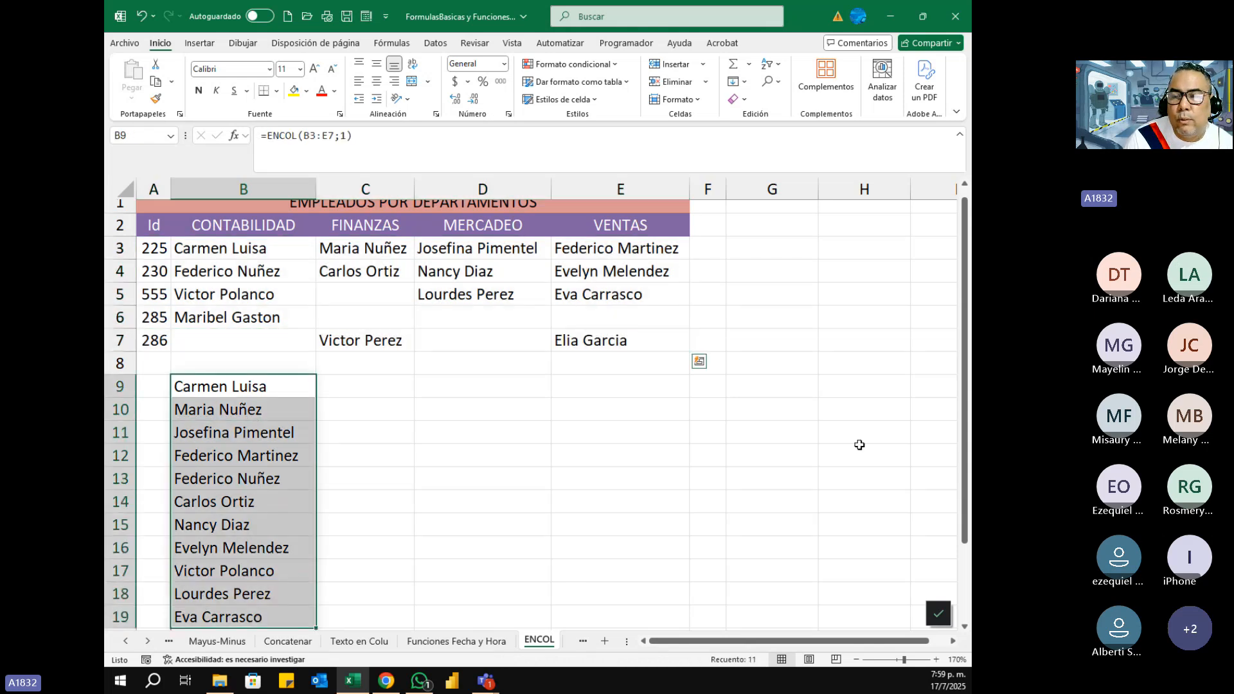
{"action": "left_click_drag", "start_coordinate": [965, 341], "coordinate": [965, 424]}
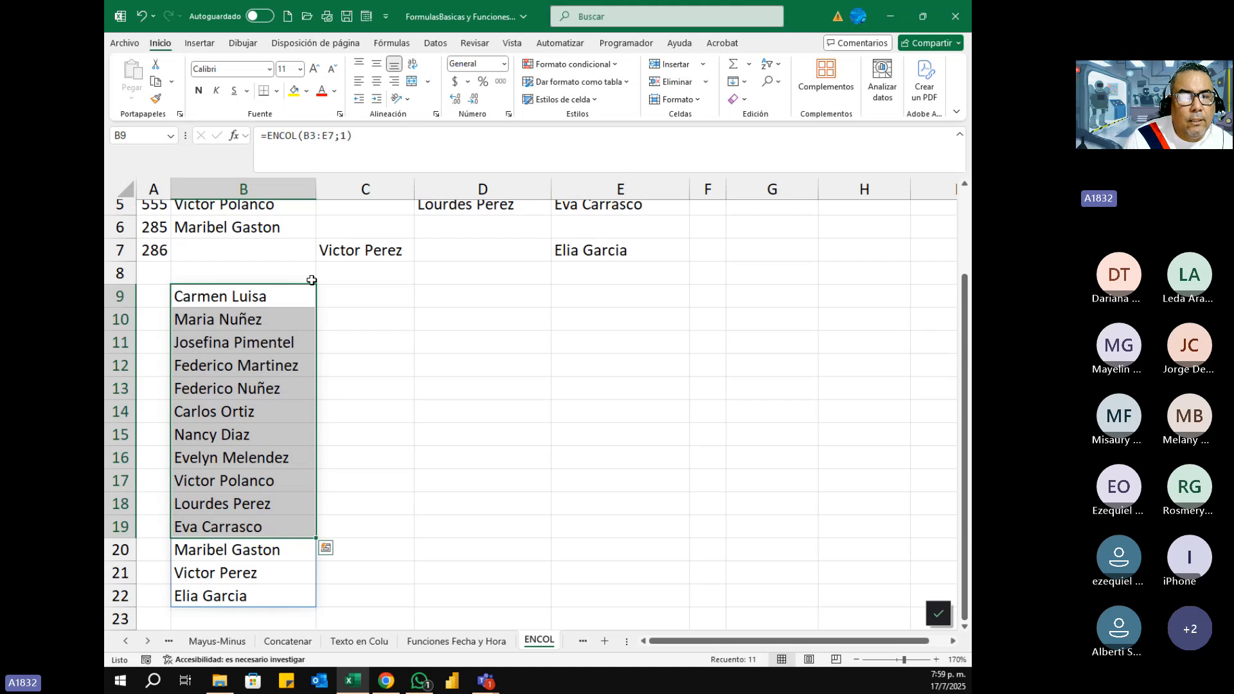
{"action": "left_click_drag", "start_coordinate": [253, 295], "coordinate": [257, 586]}
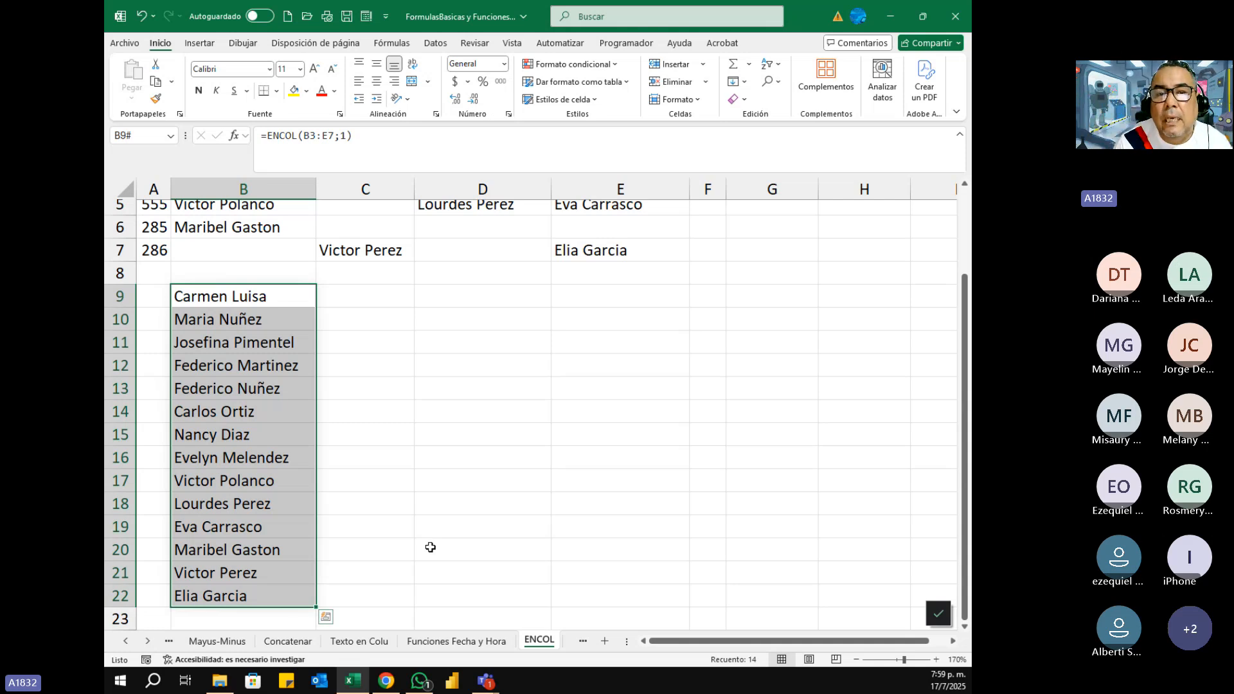
{"action": "left_click_drag", "start_coordinate": [970, 289], "coordinate": [970, 222]}
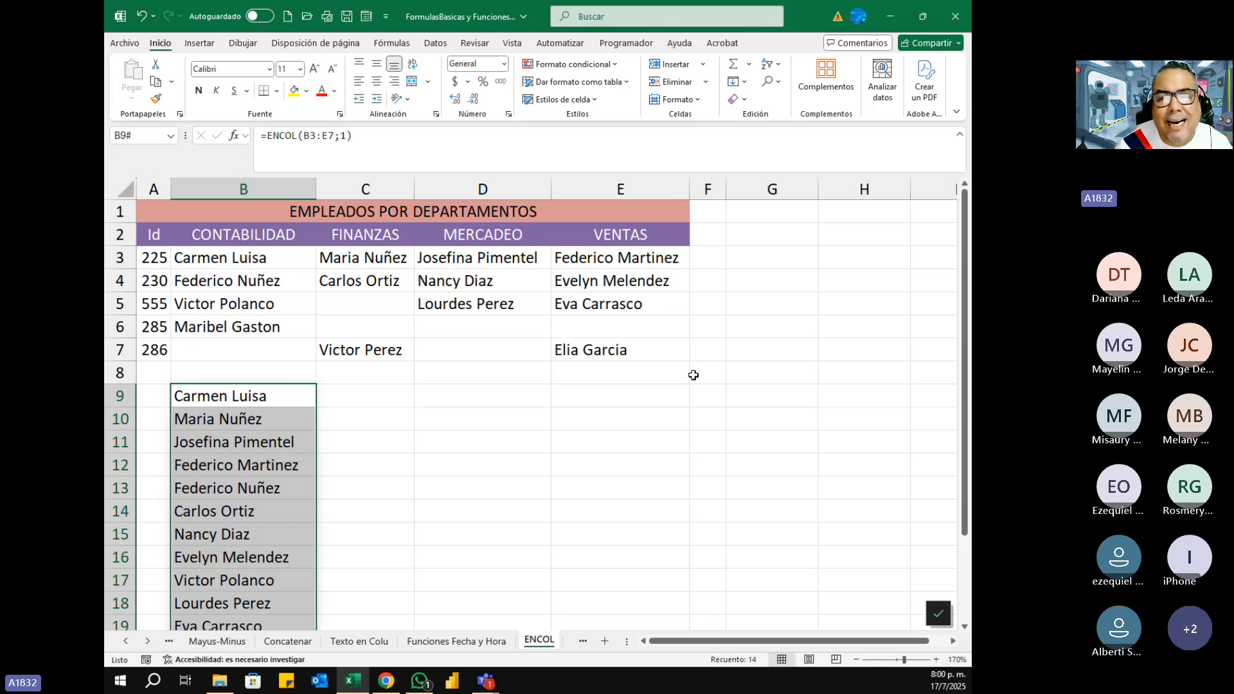
- Open the Filtrar sheet and examine the EMPLEADO and SUELDO columns and the salary criterion in D1:F1
{"action": "left_click", "coordinate": [582, 641]}
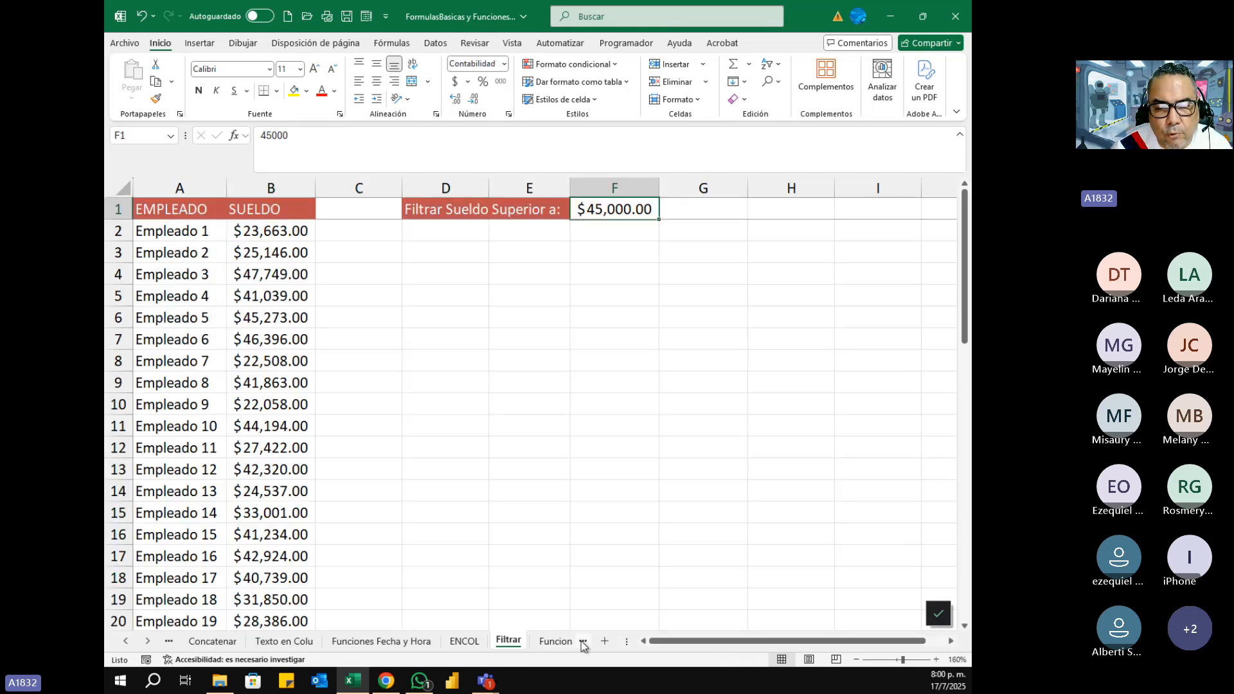
{"action": "left_click", "coordinate": [464, 641]}
{"action": "left_click", "coordinate": [514, 641]}
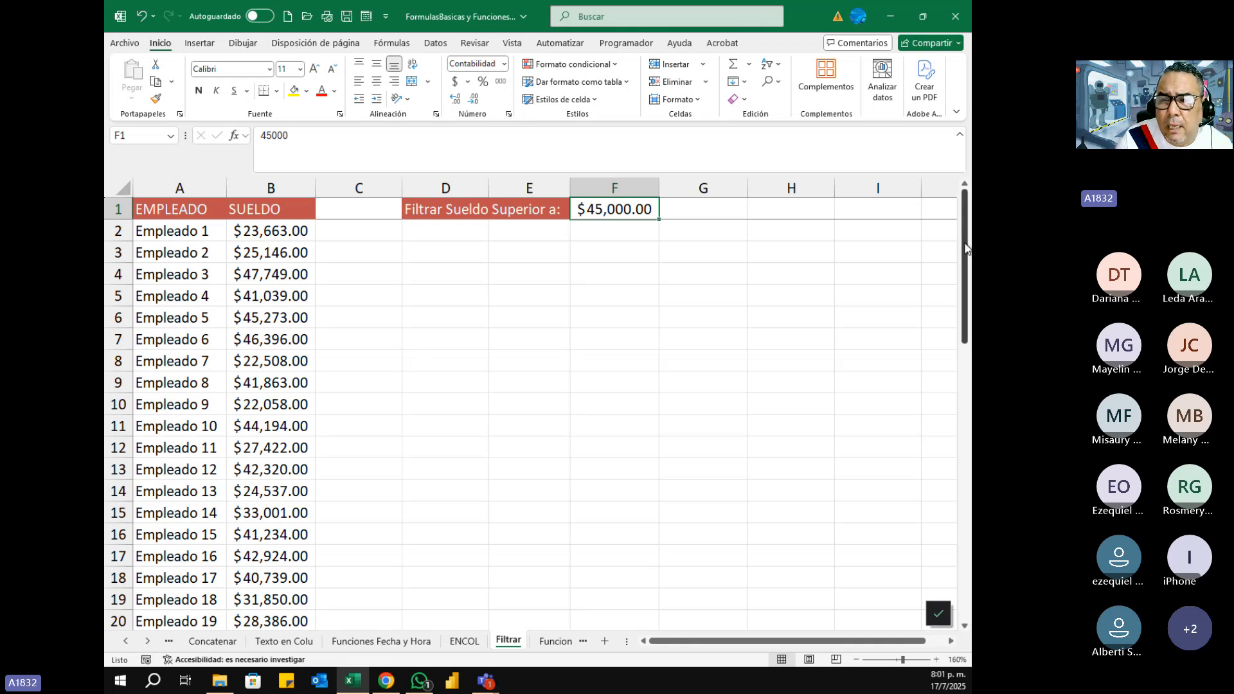
{"action": "mouse_move", "coordinate": [964, 247]}
{"action": "left_mouse_down"}
{"action": "mouse_move", "coordinate": [971, 539]}
{"action": "mouse_move", "coordinate": [968, 237]}
{"action": "left_mouse_up"}
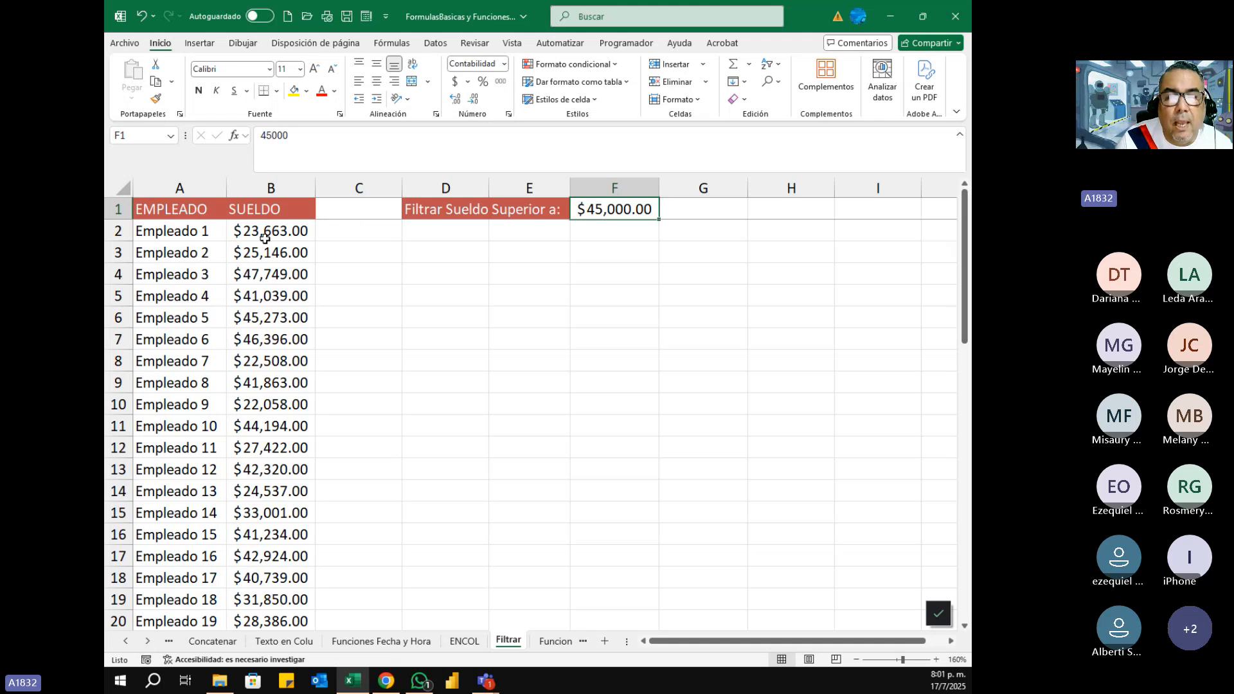
{"action": "left_click_drag", "start_coordinate": [436, 211], "coordinate": [615, 212]}
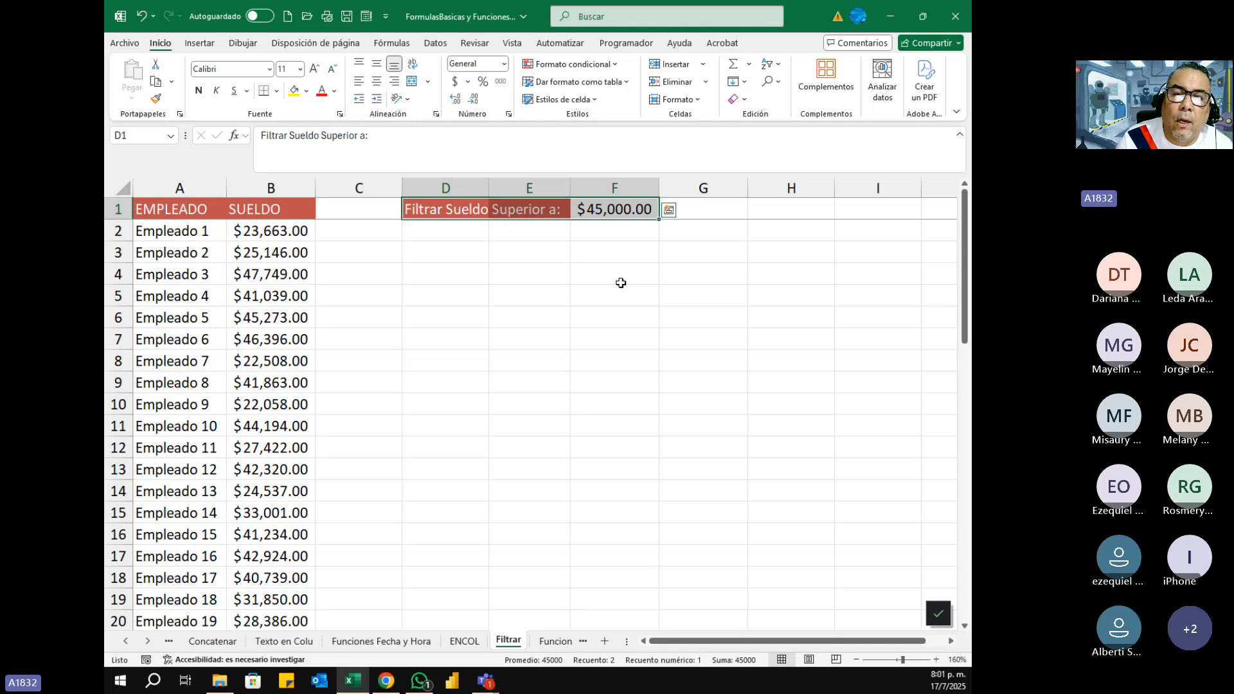
{"action": "left_click", "coordinate": [611, 210]}
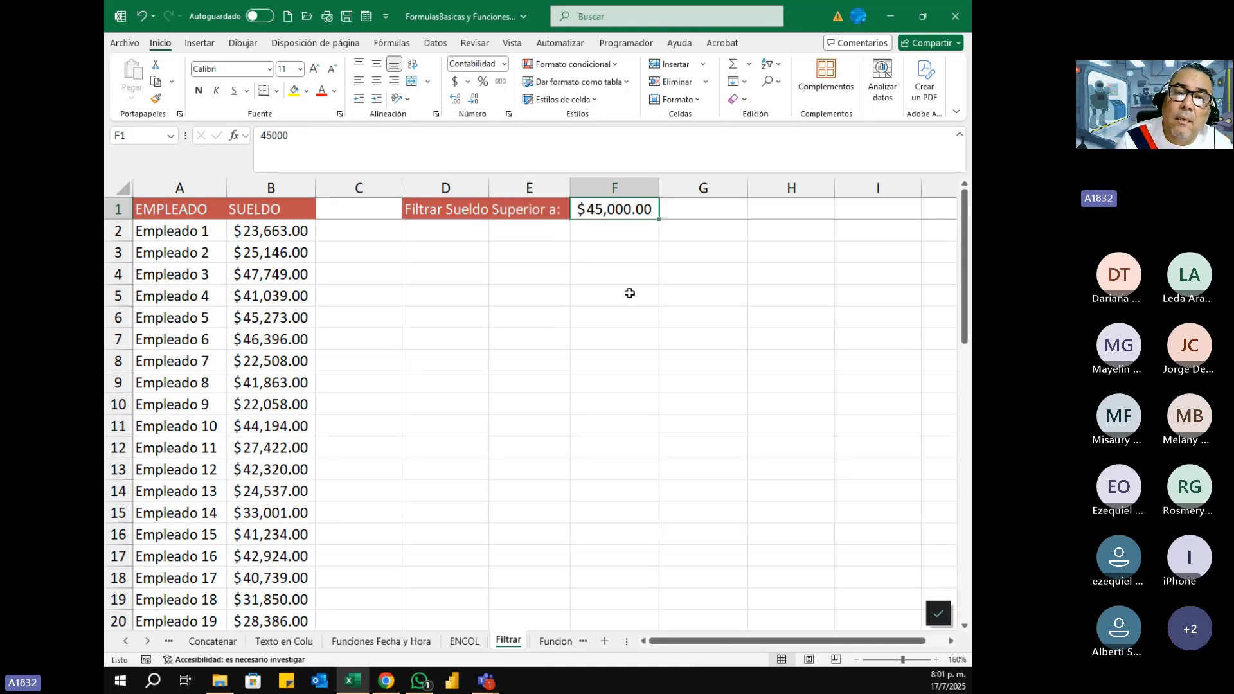
{"action": "left_click", "coordinate": [419, 220]}
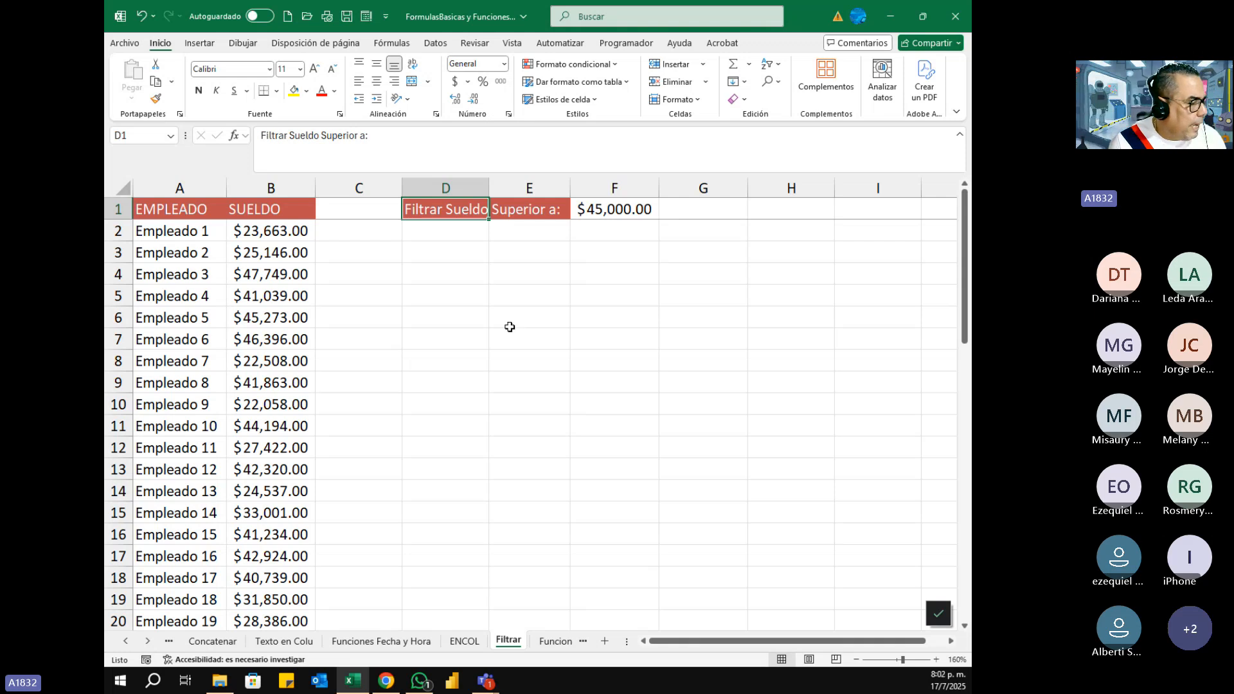
- Start a FILTRAR formula in D3 with the employee and salary data A2:B51 as the array
{"action": "left_click", "coordinate": [449, 250]}
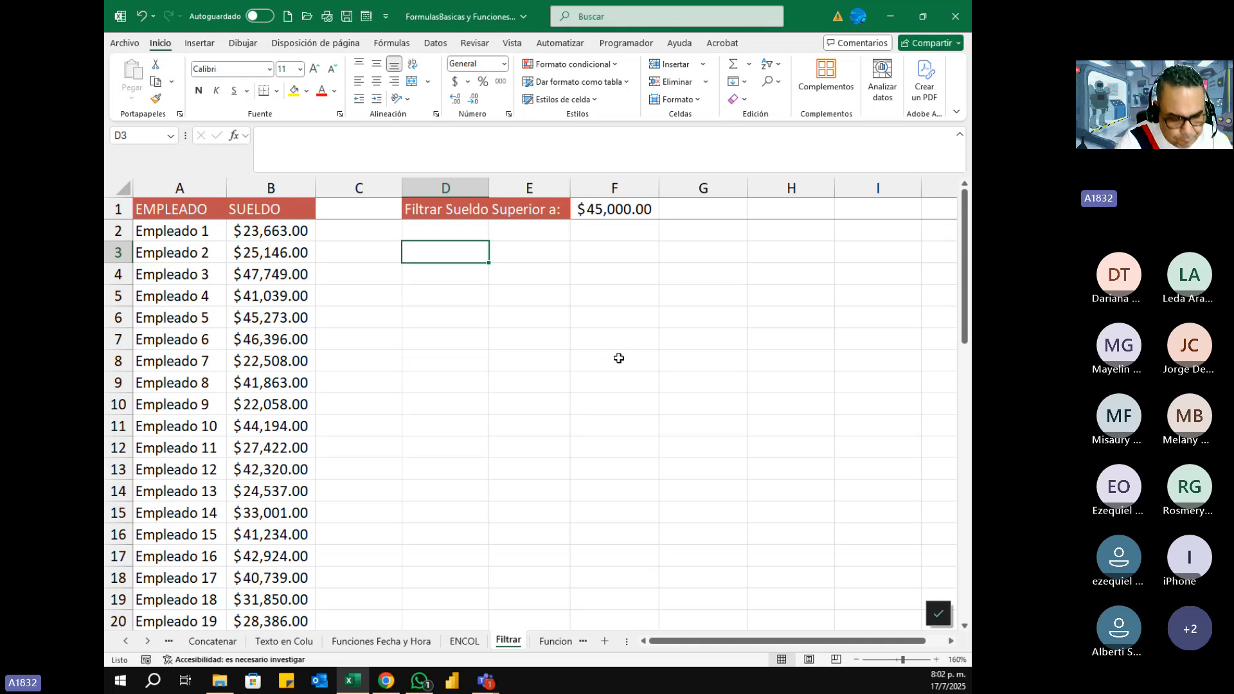
{"action": "type", "text": "="}
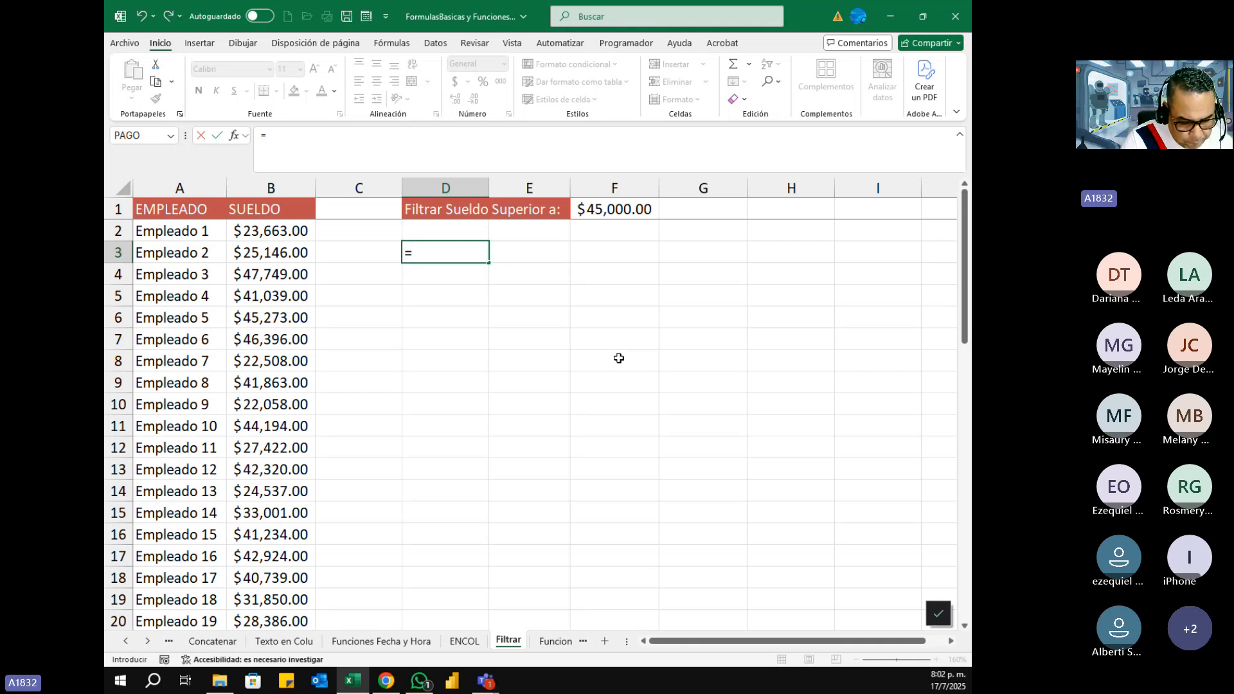
{"action": "type", "text": "filtr"}
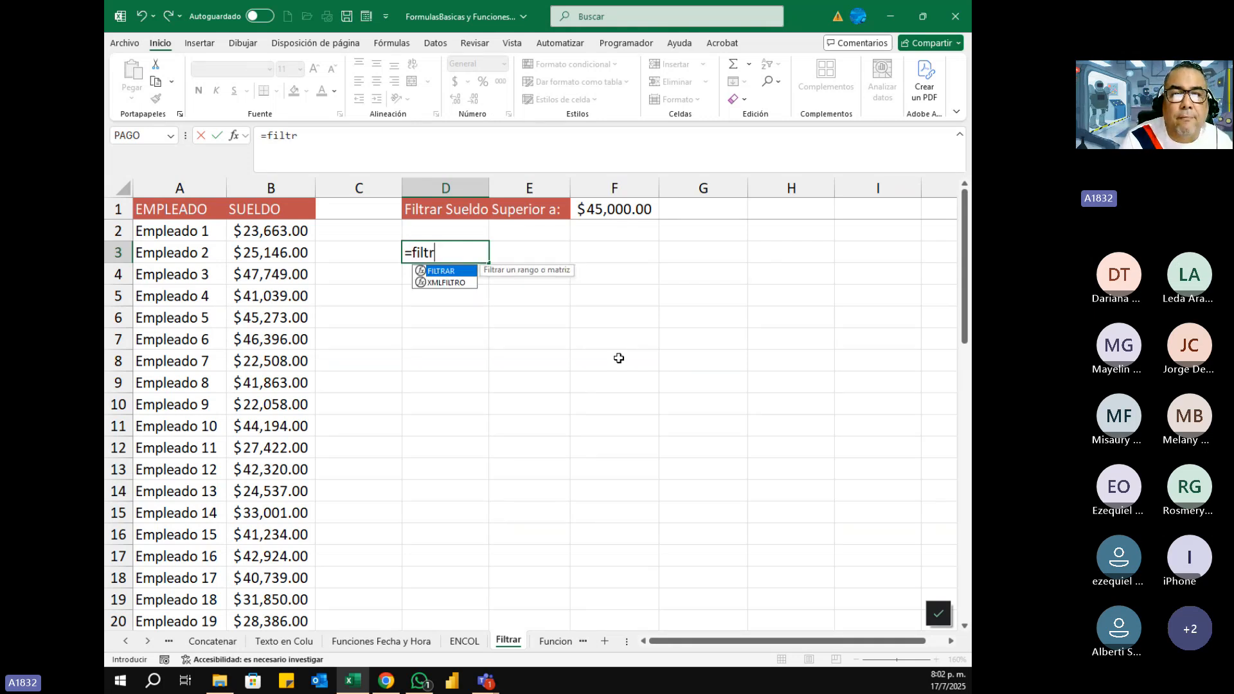
{"action": "key", "text": "Tab"}
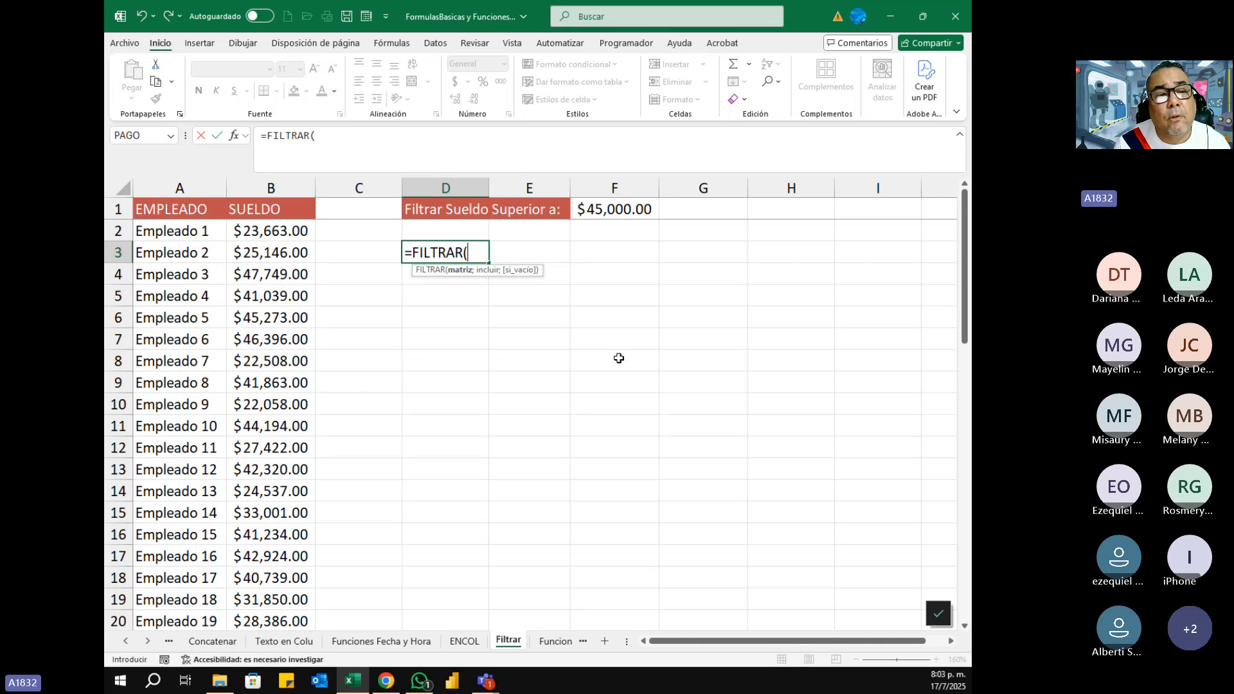
{"action": "left_click", "coordinate": [172, 234]}
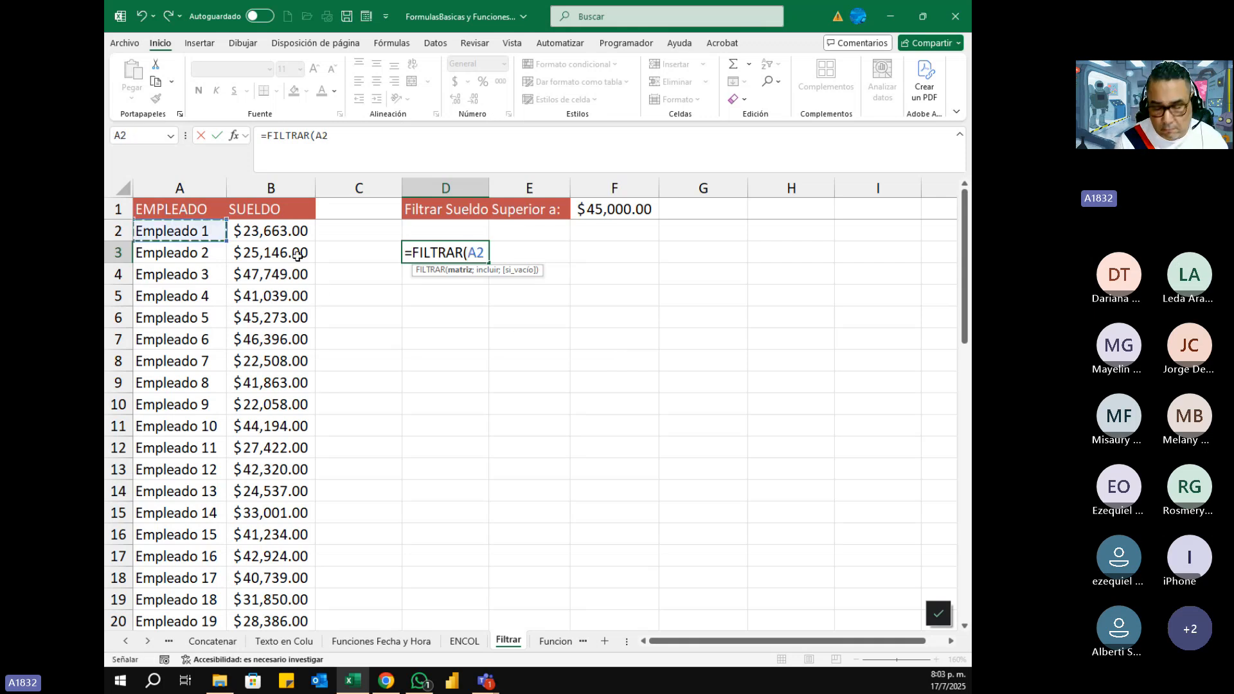
{"action": "left_click_drag", "start_coordinate": [298, 256], "coordinate": [298, 256]}
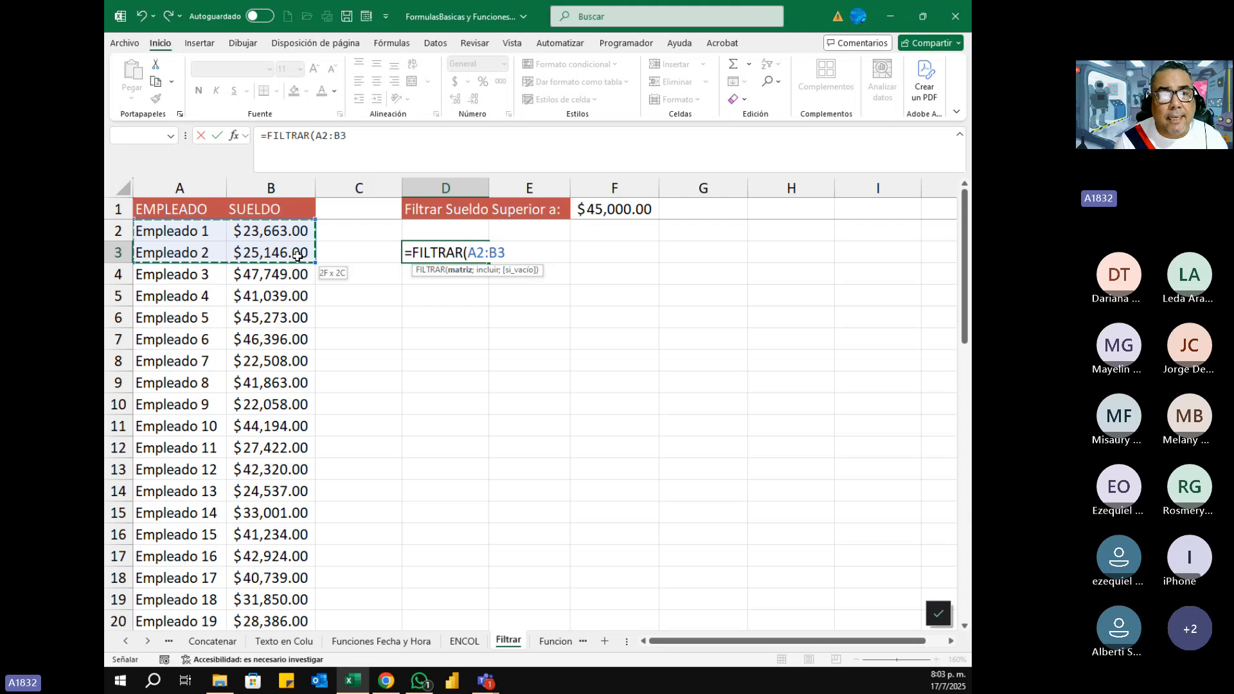
{"action": "key", "text": "ctrl+shift+Down"}
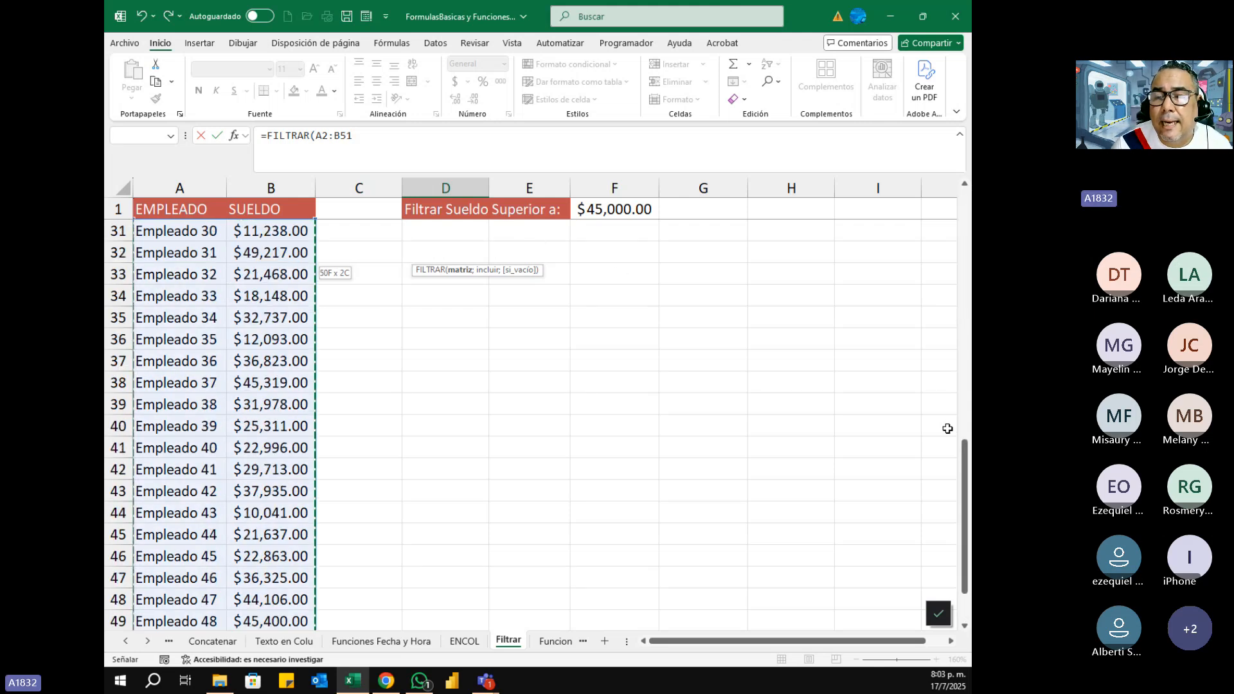
{"action": "left_click_drag", "start_coordinate": [964, 459], "coordinate": [967, 174]}
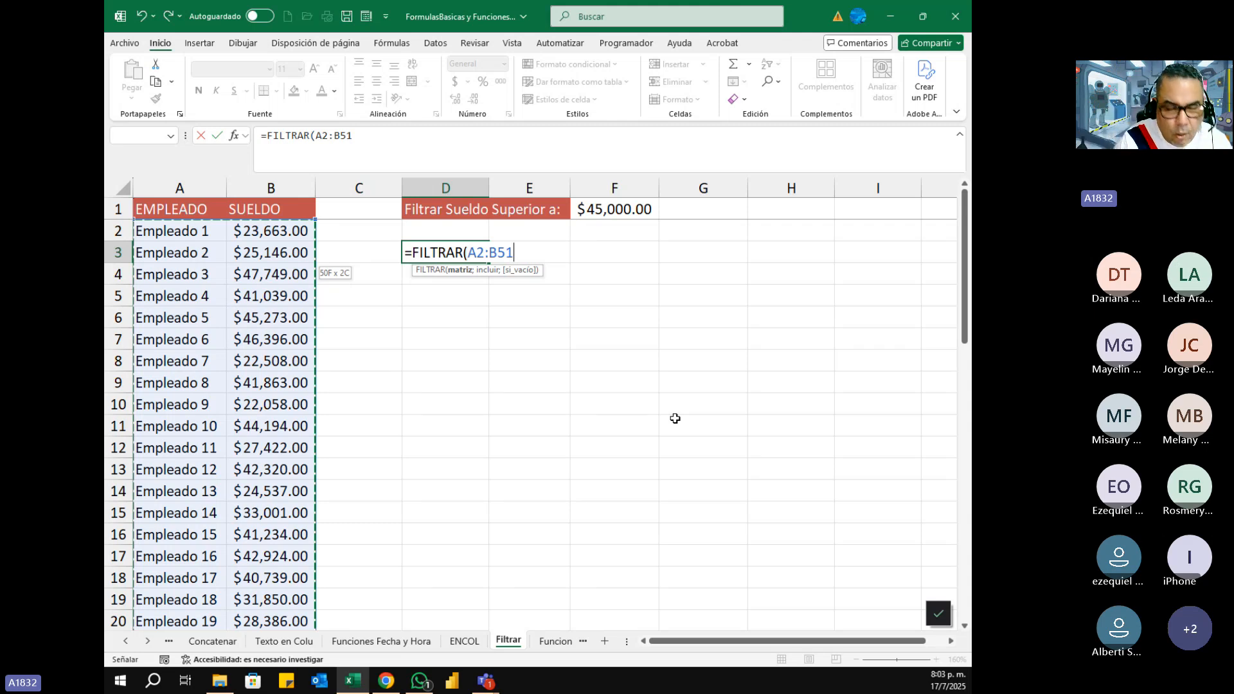
- Complete the D3 formula with the condition B2:B51>F1, so it reads =FILTRAR(A2:B51;B2:B51>F1)
{"action": "type", "text": ";"}
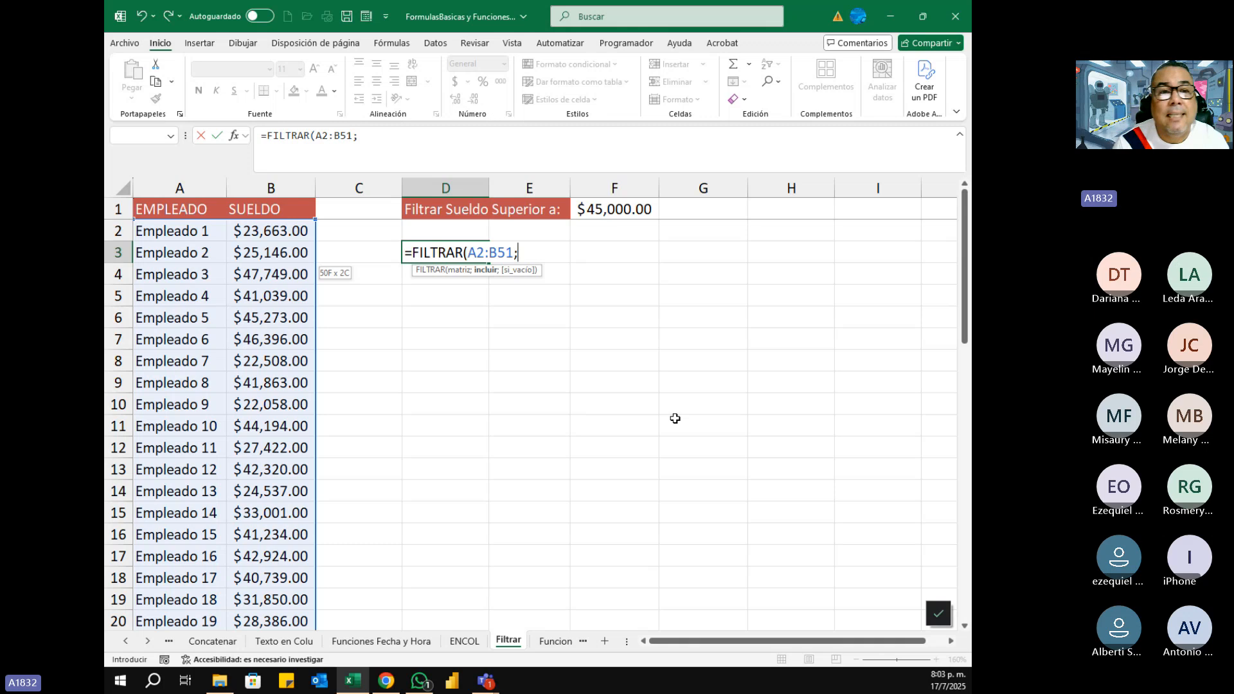
{"action": "left_click", "coordinate": [294, 233]}
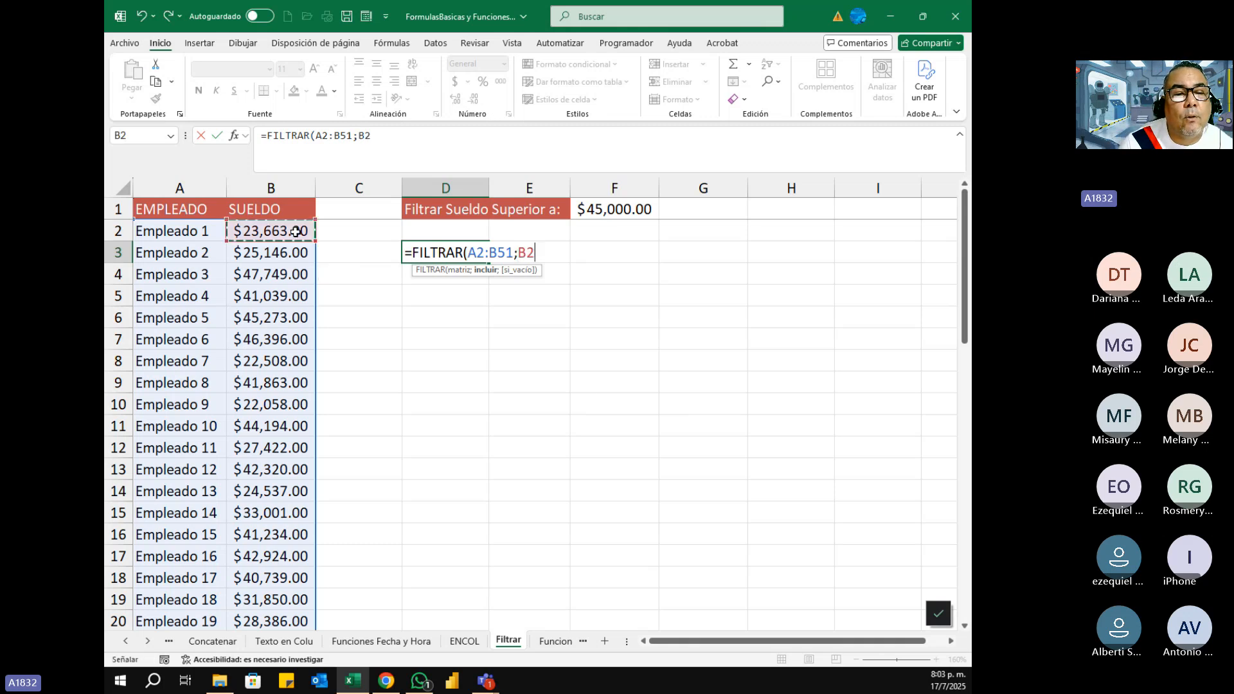
{"action": "key", "text": "shift+Down"}
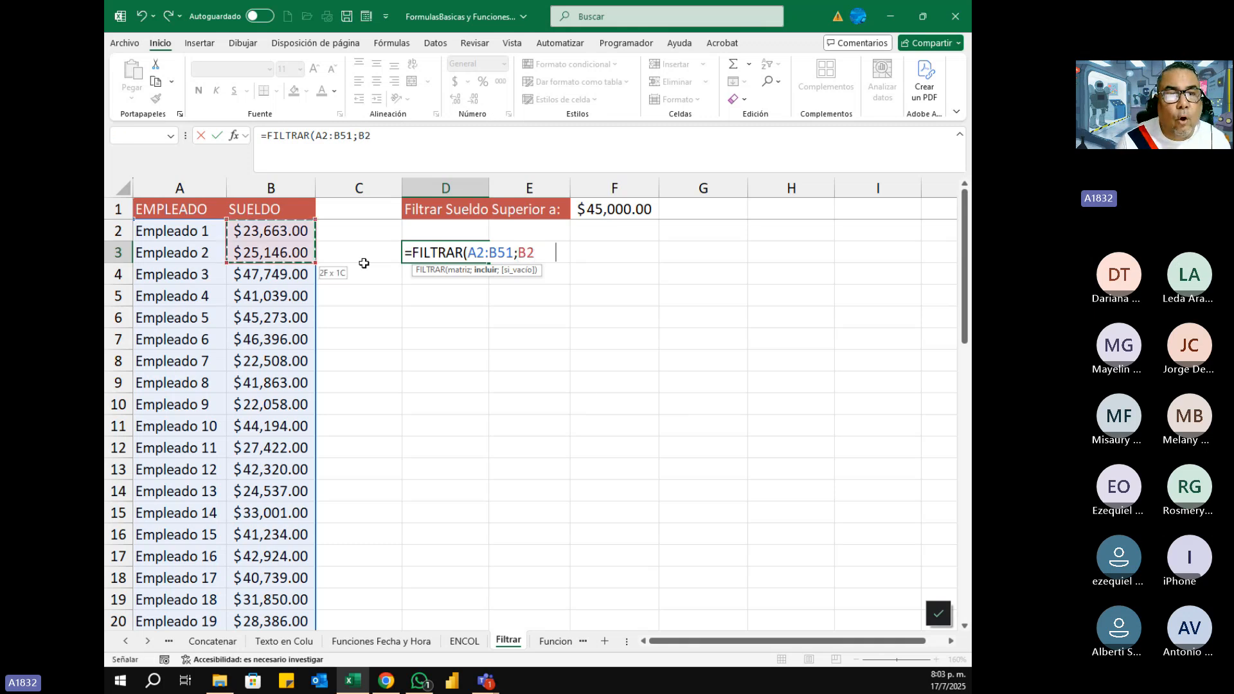
{"action": "key", "text": "ctrl+shift+Down"}
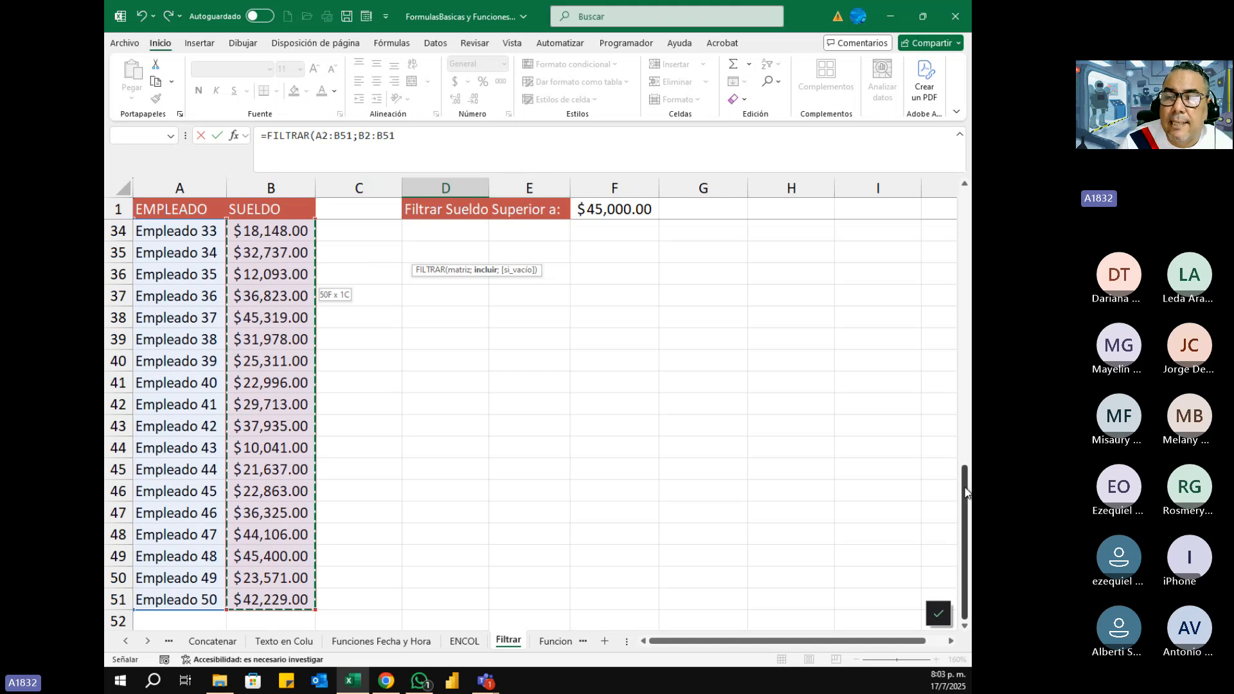
{"action": "left_click_drag", "start_coordinate": [965, 493], "coordinate": [964, 214]}
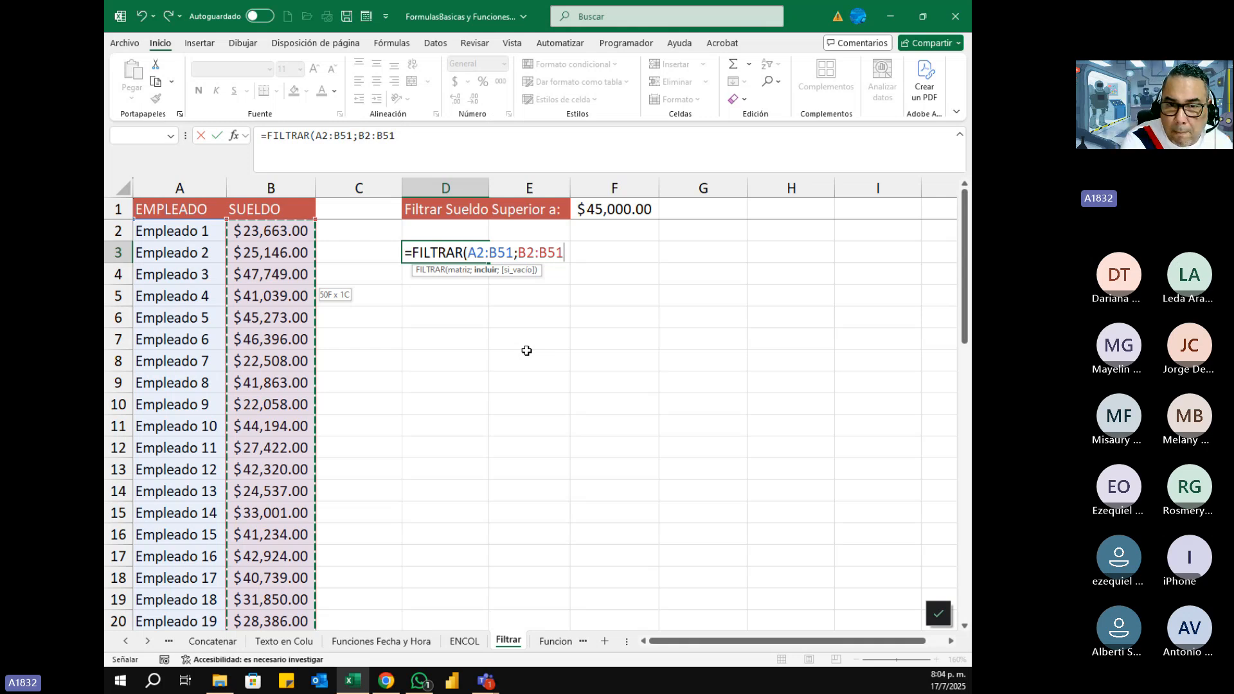
{"action": "type", "text": ">"}
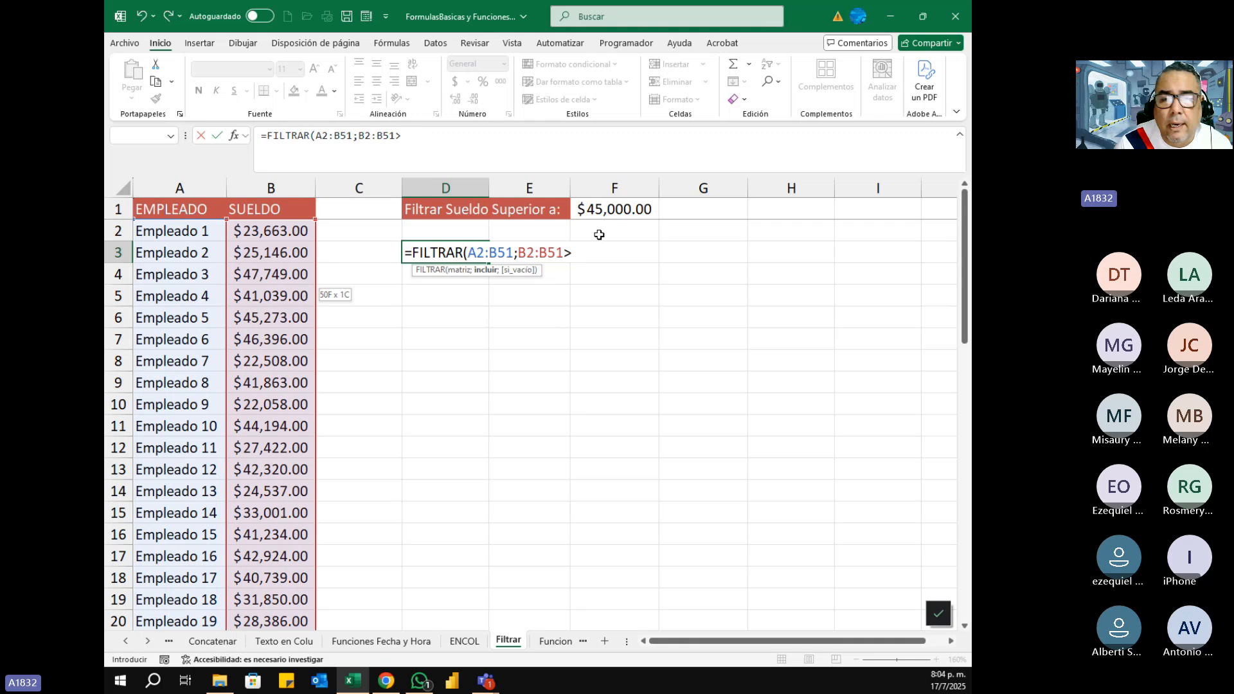
{"action": "left_click", "coordinate": [607, 210]}
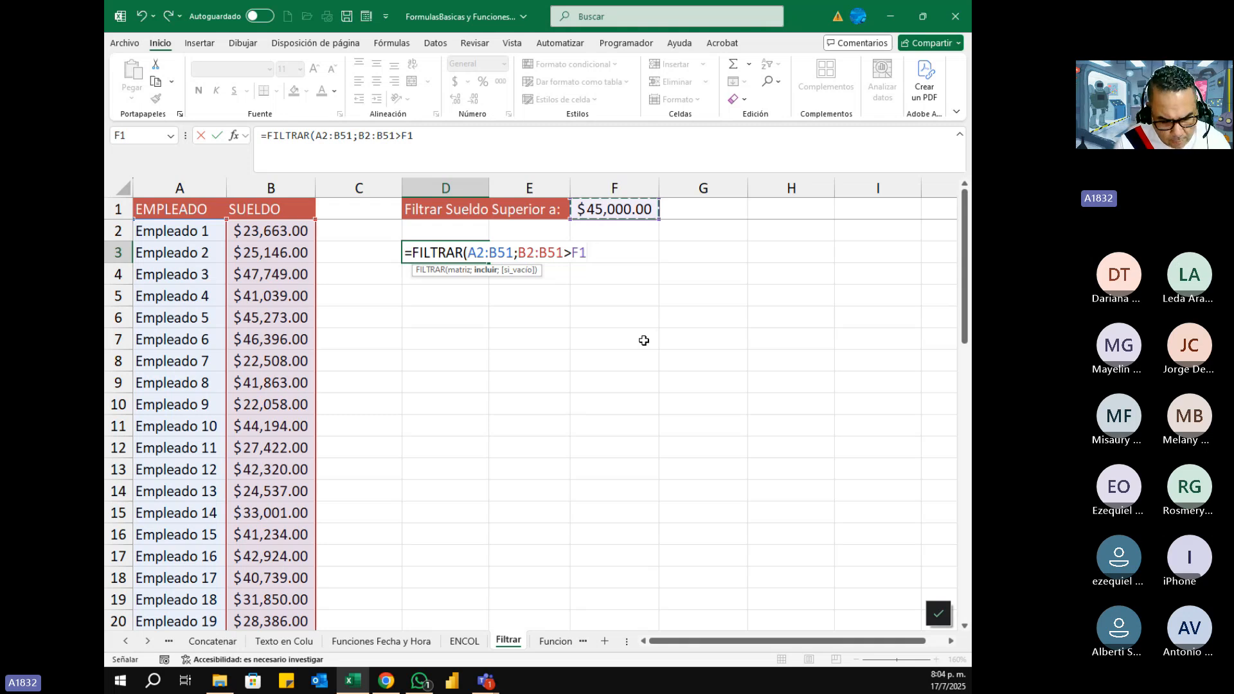
{"action": "type", "text": ")"}
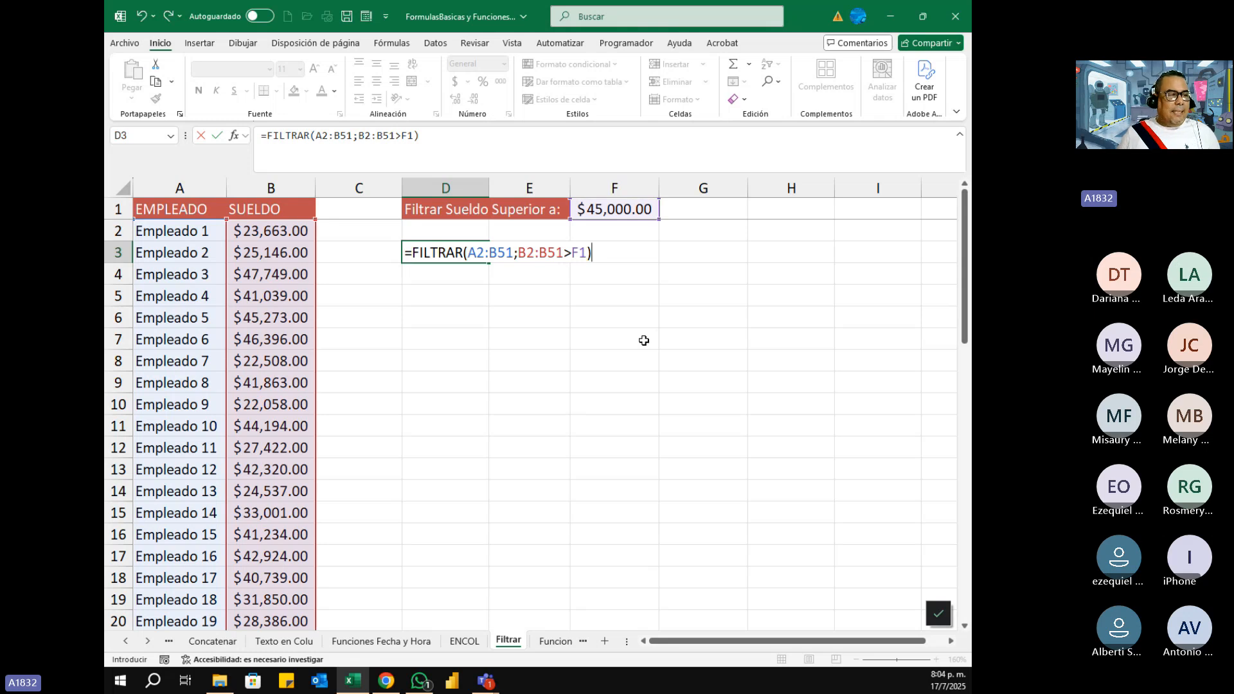
{"action": "key", "text": "Return"}
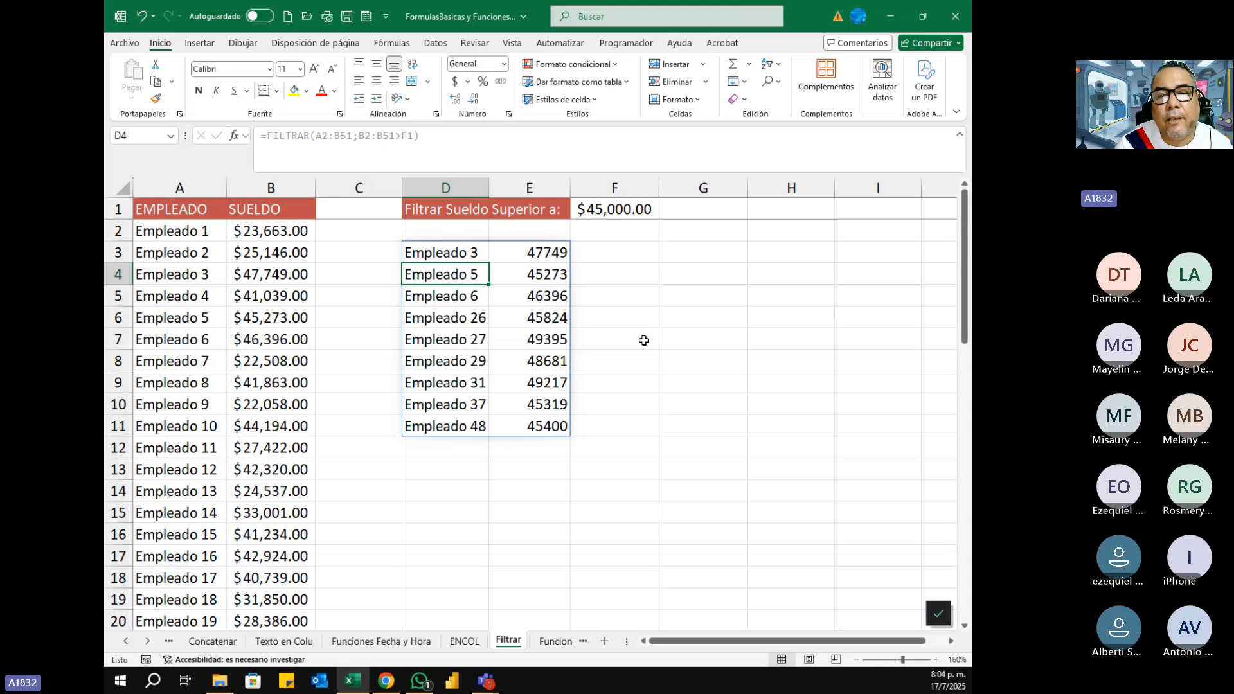
- Set the salary threshold in F1 to 35000 and review the filtered employee list
{"action": "left_click", "coordinate": [607, 211]}
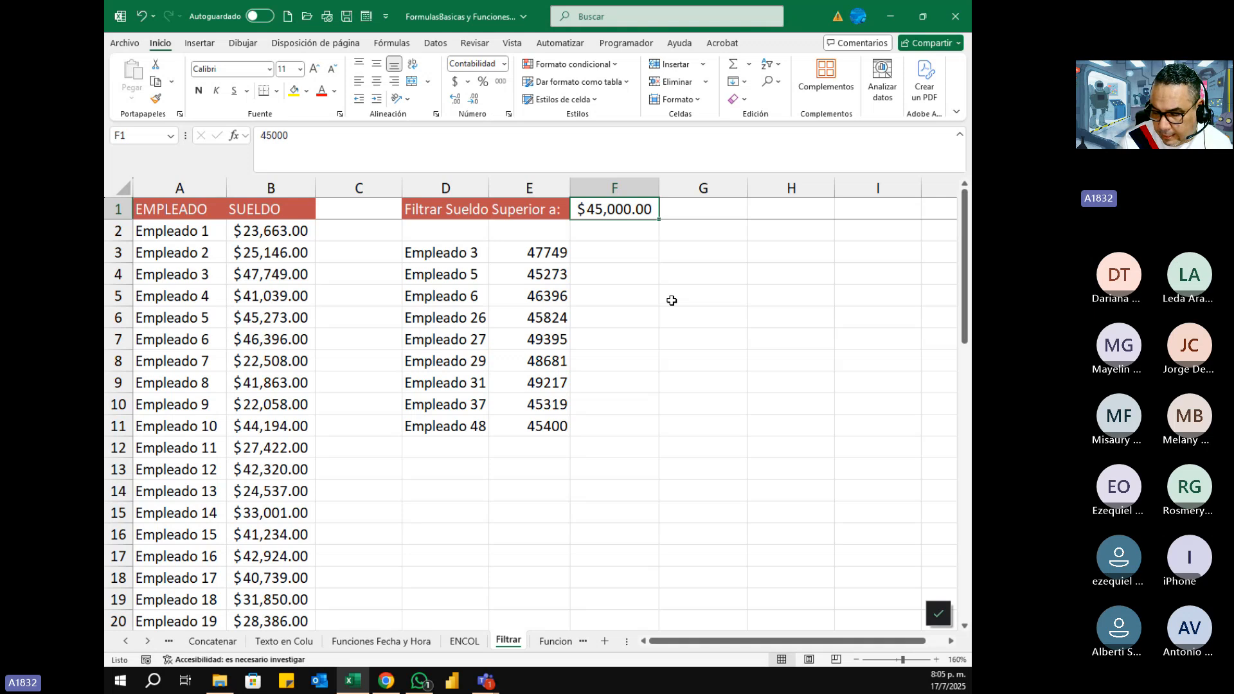
{"action": "type", "text": "35000"}
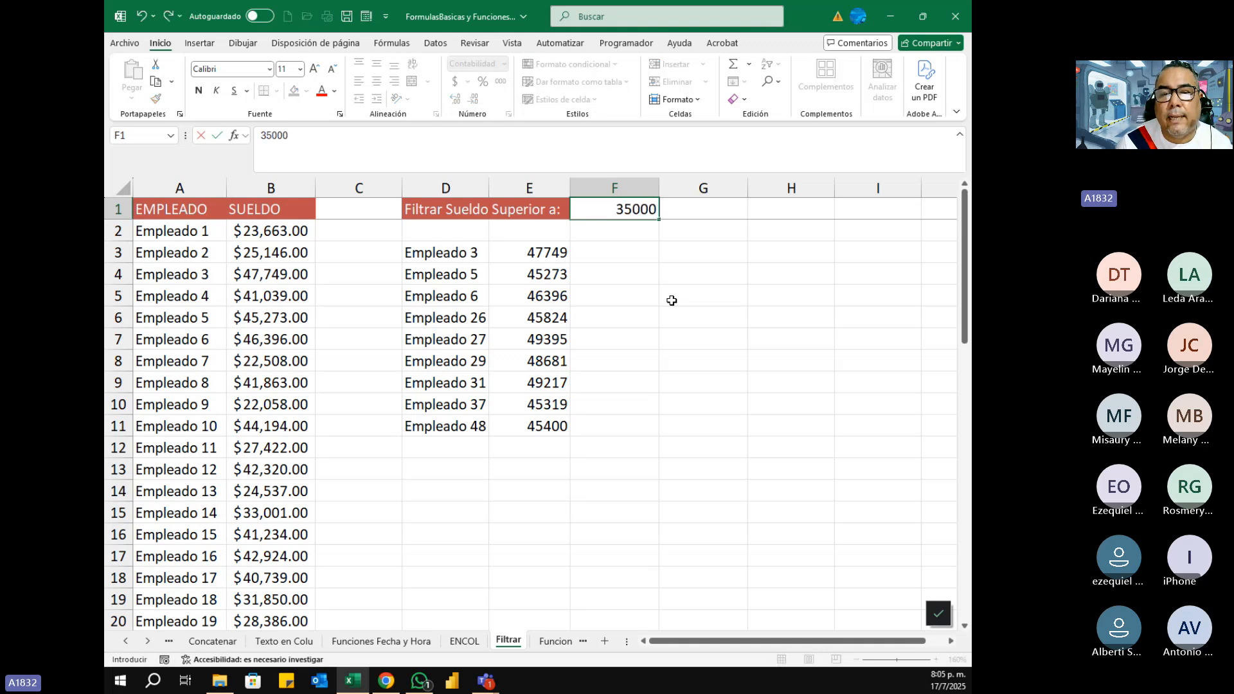
{"action": "key", "text": "Return"}
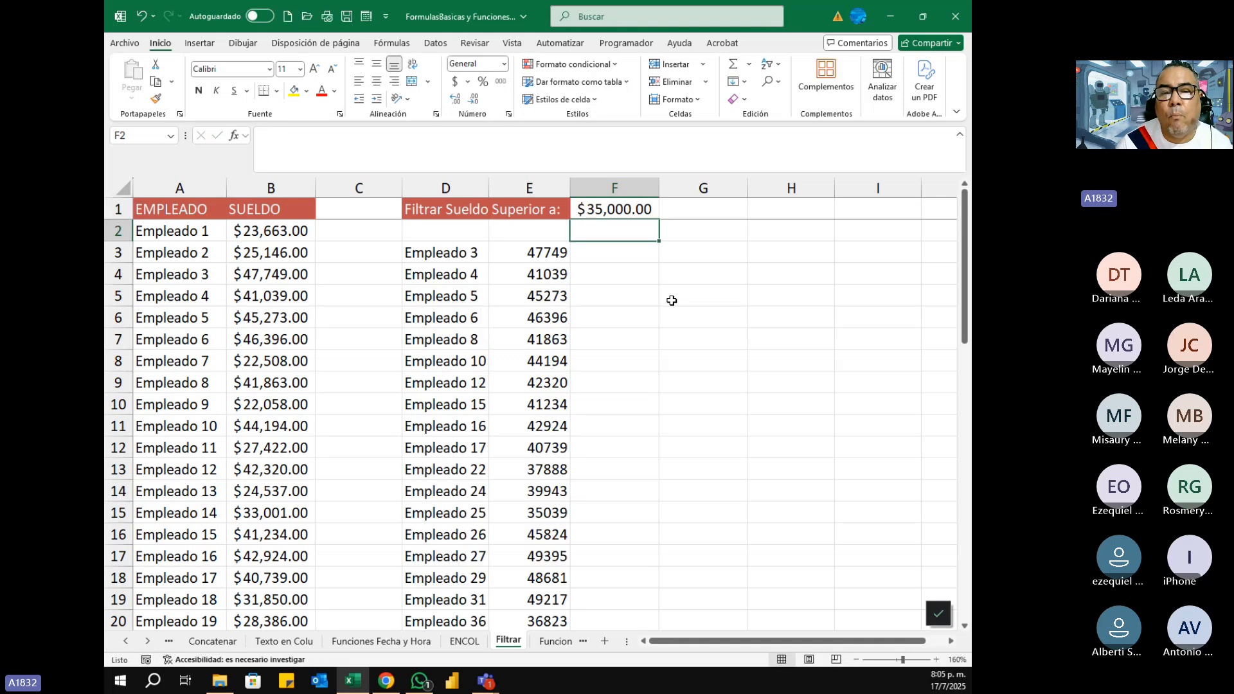
{"action": "mouse_move", "coordinate": [964, 270]}
{"action": "left_mouse_down"}
{"action": "mouse_move", "coordinate": [970, 412]}
{"action": "mouse_move", "coordinate": [970, 270]}
{"action": "left_mouse_up"}
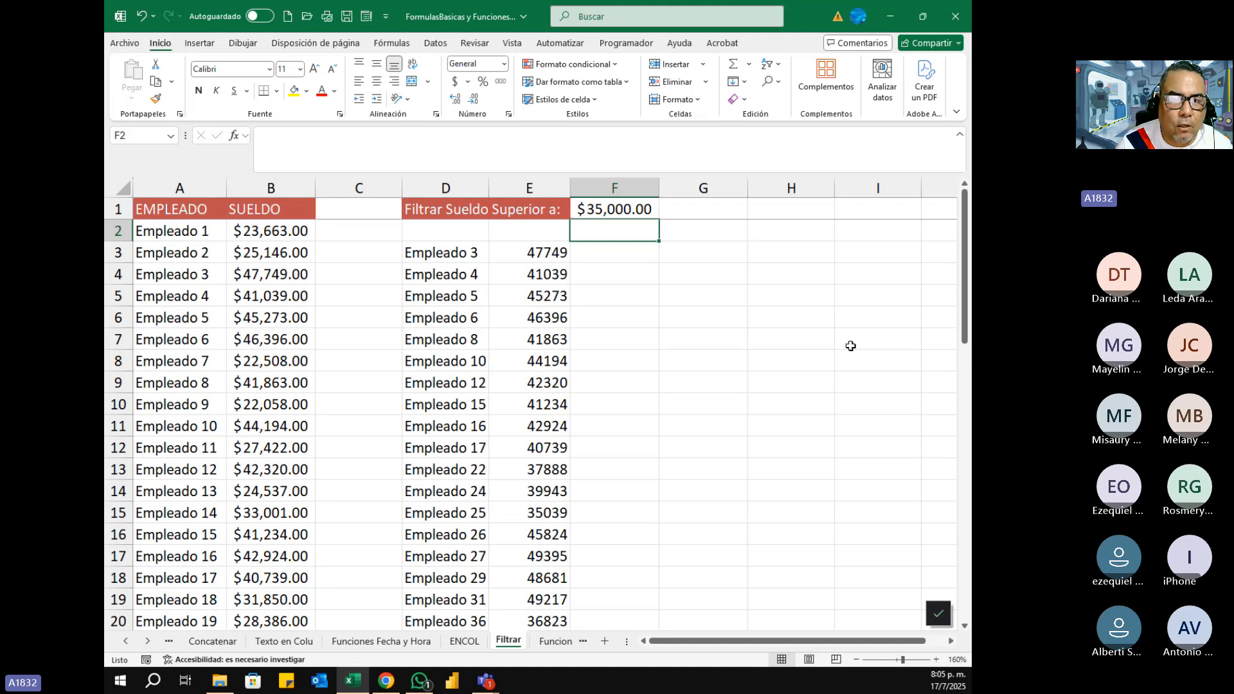
- Set the salary threshold in F1 to 25000 and review the filtered employee list
{"action": "left_click", "coordinate": [622, 208]}
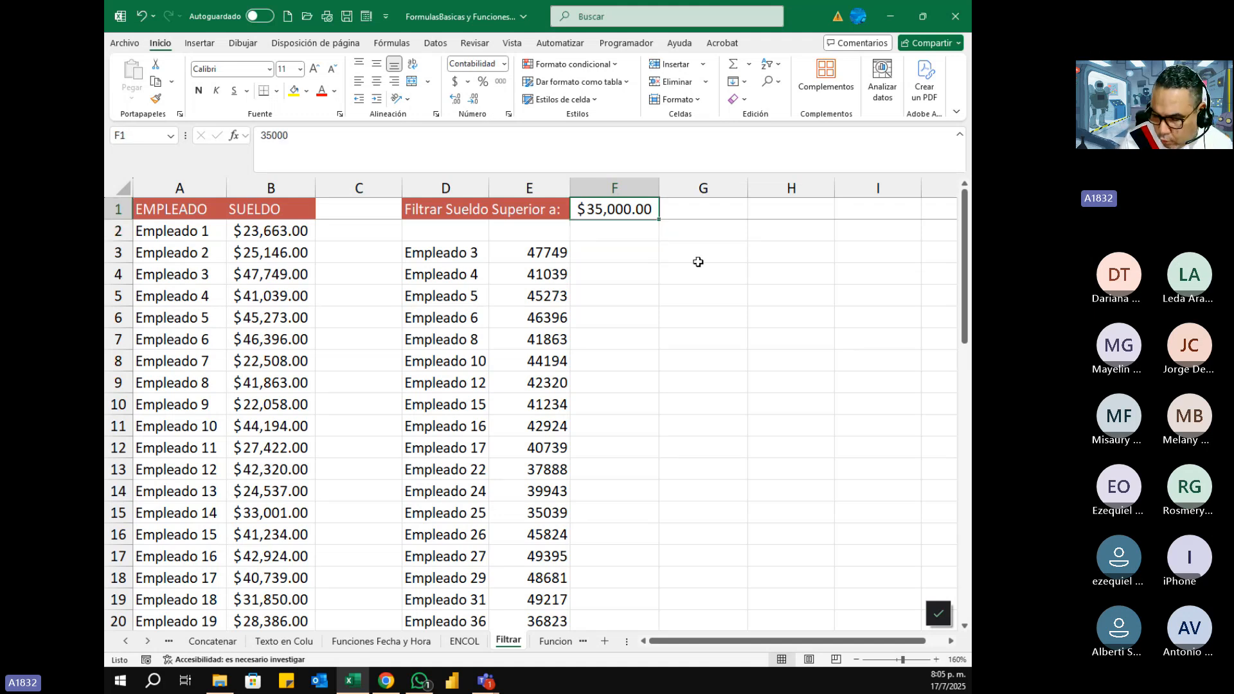
{"action": "key", "text": "F2"}
{"action": "type", "text": "25000"}
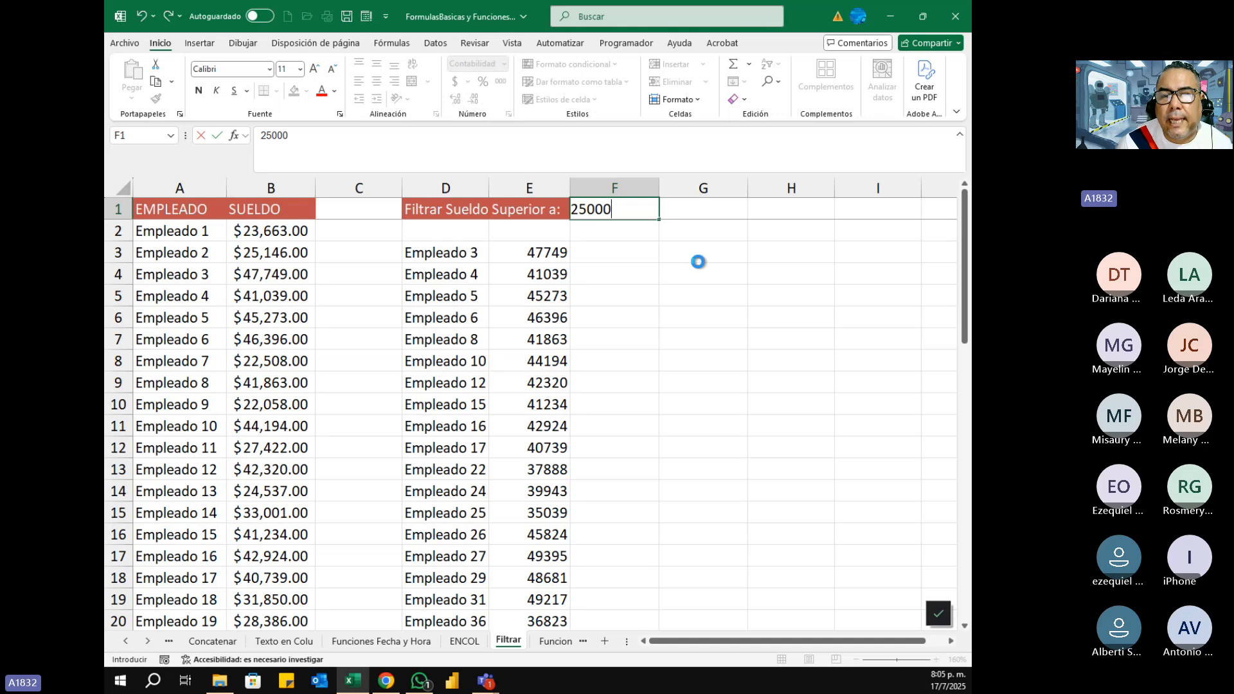
{"action": "key", "text": "Return"}
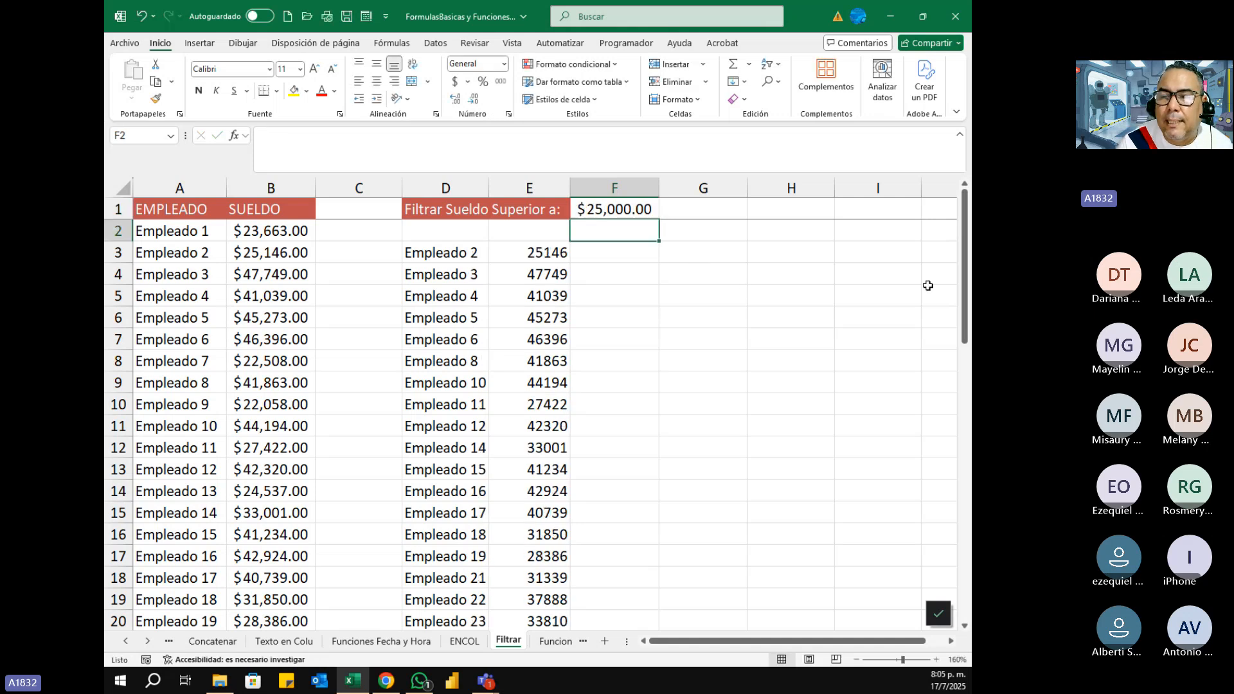
{"action": "mouse_move", "coordinate": [964, 250]}
{"action": "left_mouse_down"}
{"action": "mouse_move", "coordinate": [970, 463]}
{"action": "mouse_move", "coordinate": [970, 245]}
{"action": "left_mouse_up"}
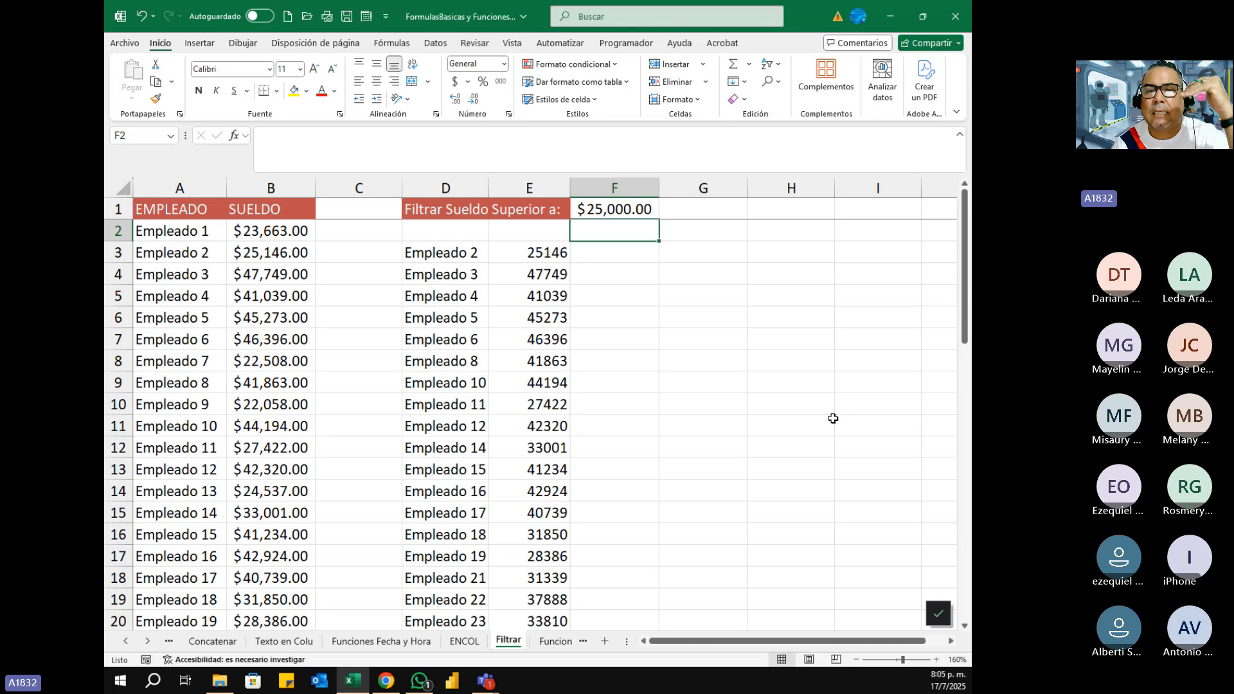
- Set the salary threshold in F1 to 48000 to filter the employees earning more than that
{"action": "left_click", "coordinate": [619, 209]}
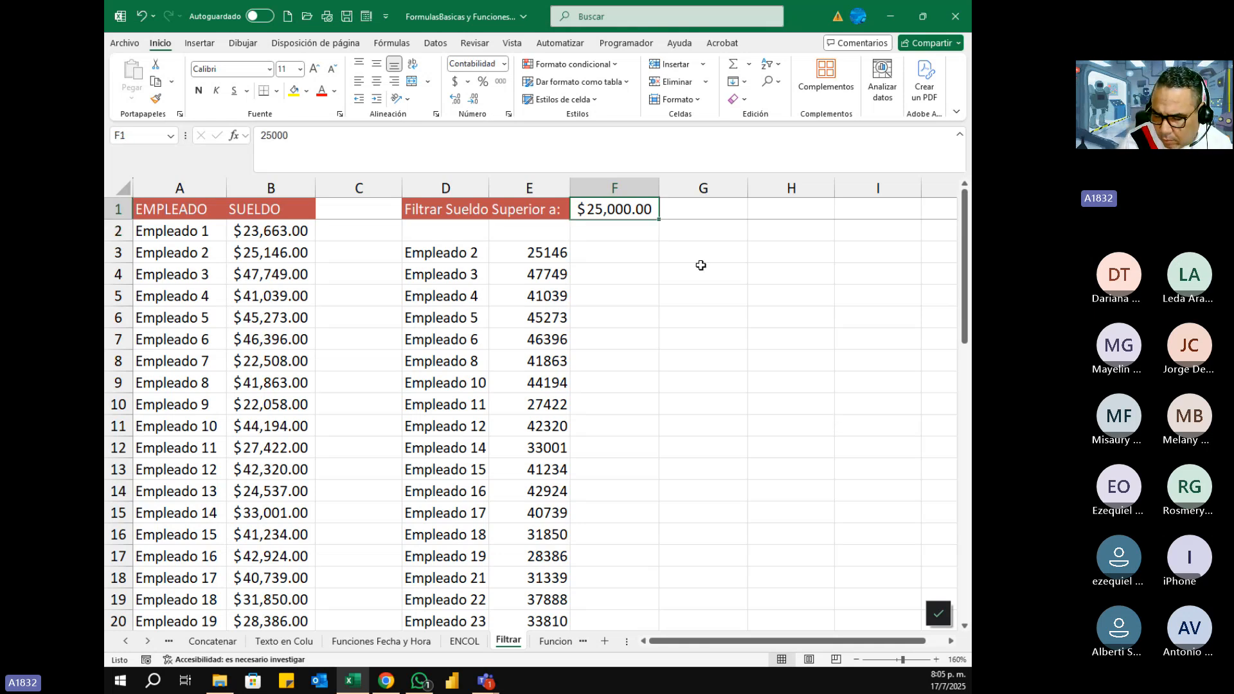
{"action": "type", "text": "450"}
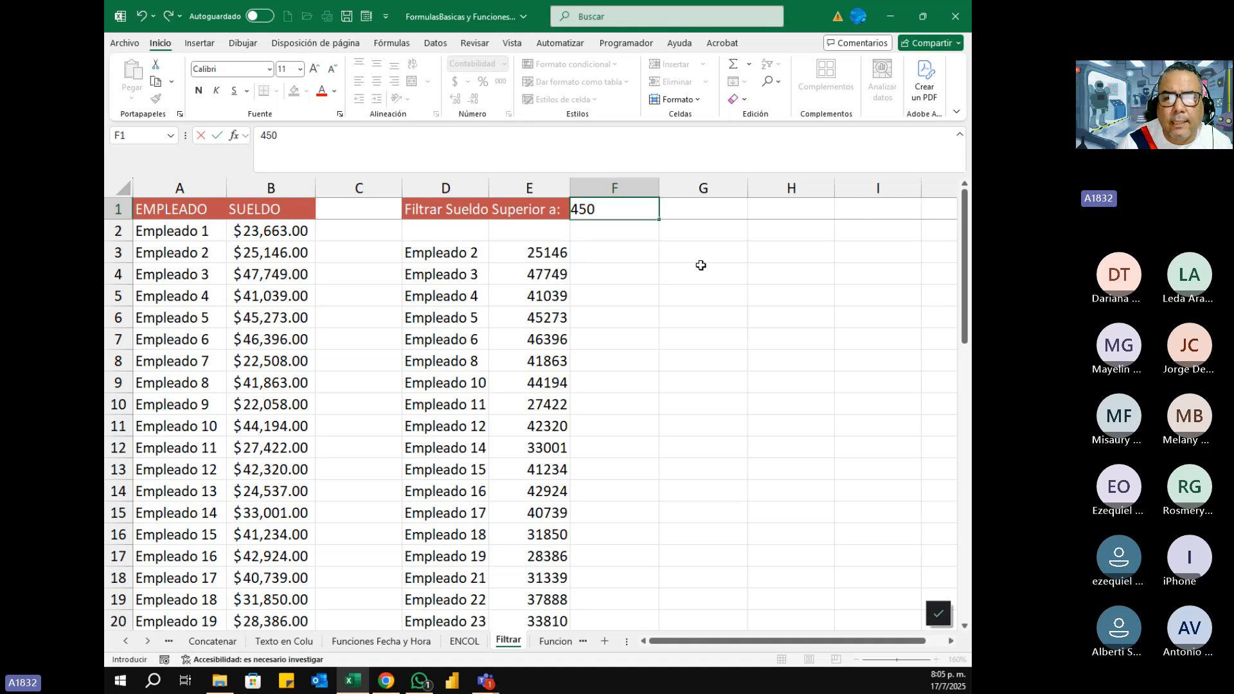
{"action": "key", "text": "BackSpace"}
{"action": "key", "text": "BackSpace"}
{"action": "type", "text": "8"}
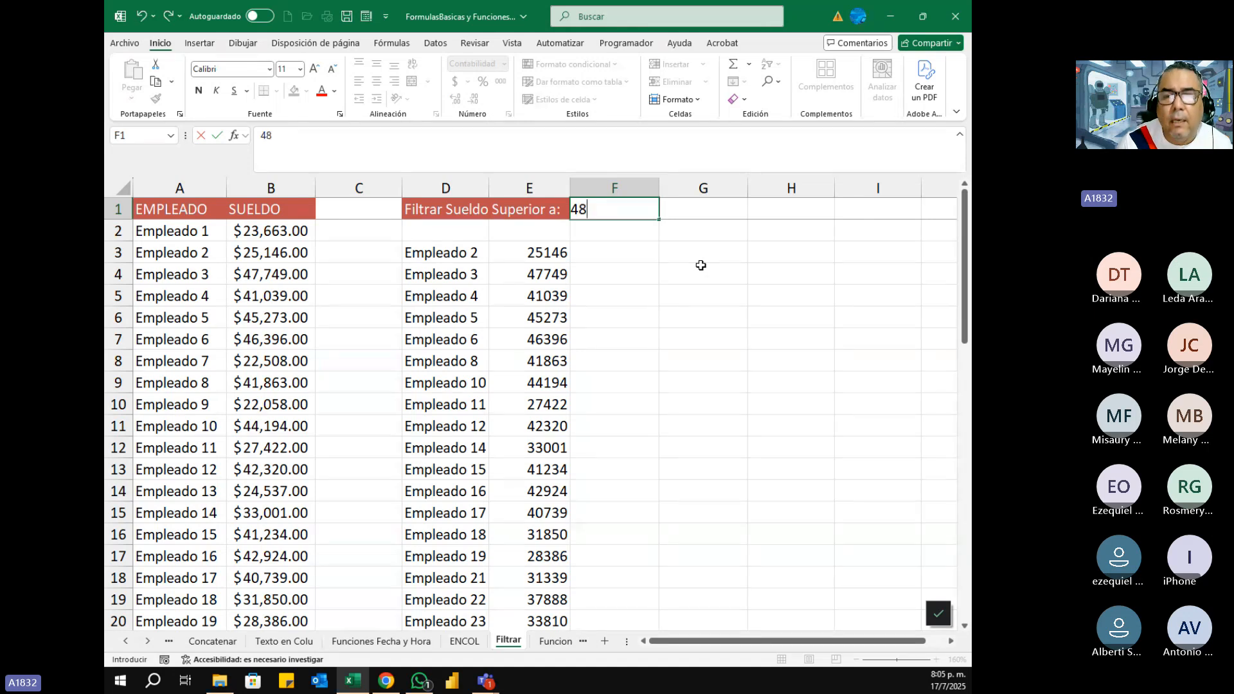
{"action": "type", "text": ",00000"}
{"action": "key", "text": "Return"}
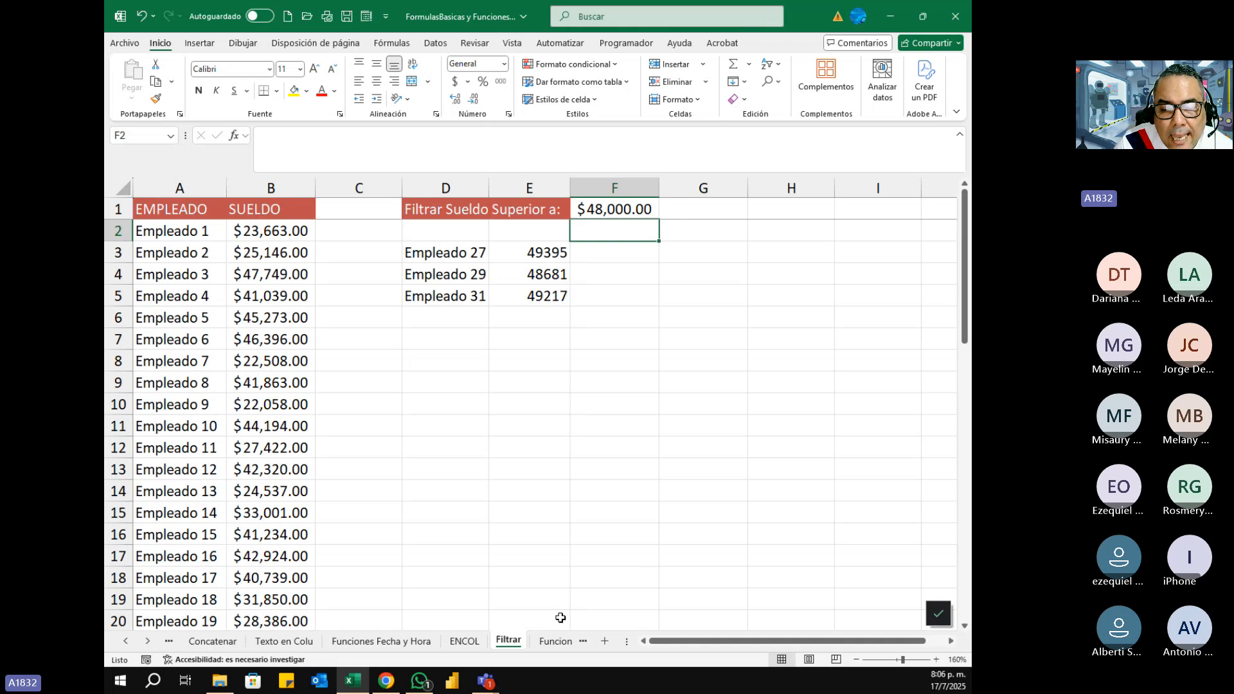
- Open the Funciones de Base de Datos sheet and examine the sales table headers, the criteria table H2:L3 and the function list H5:I10
{"action": "left_click", "coordinate": [554, 645]}
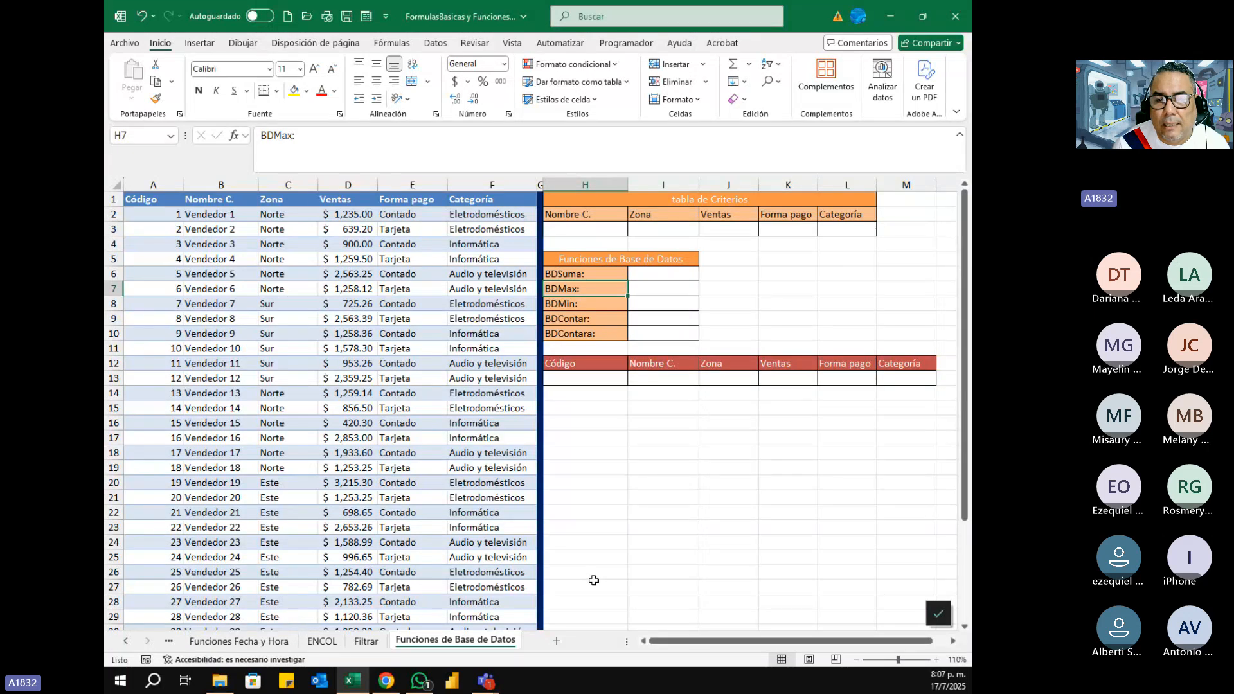
{"action": "key", "text": "Up"}
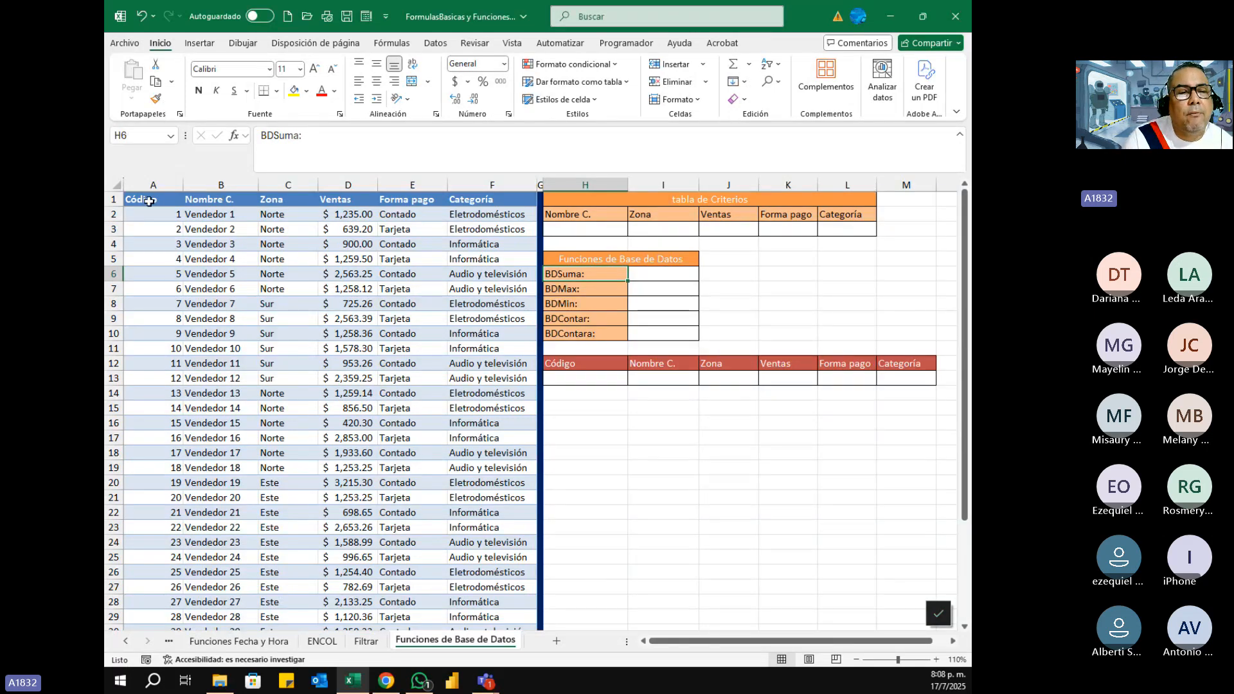
{"action": "left_click_drag", "start_coordinate": [149, 201], "coordinate": [489, 198]}
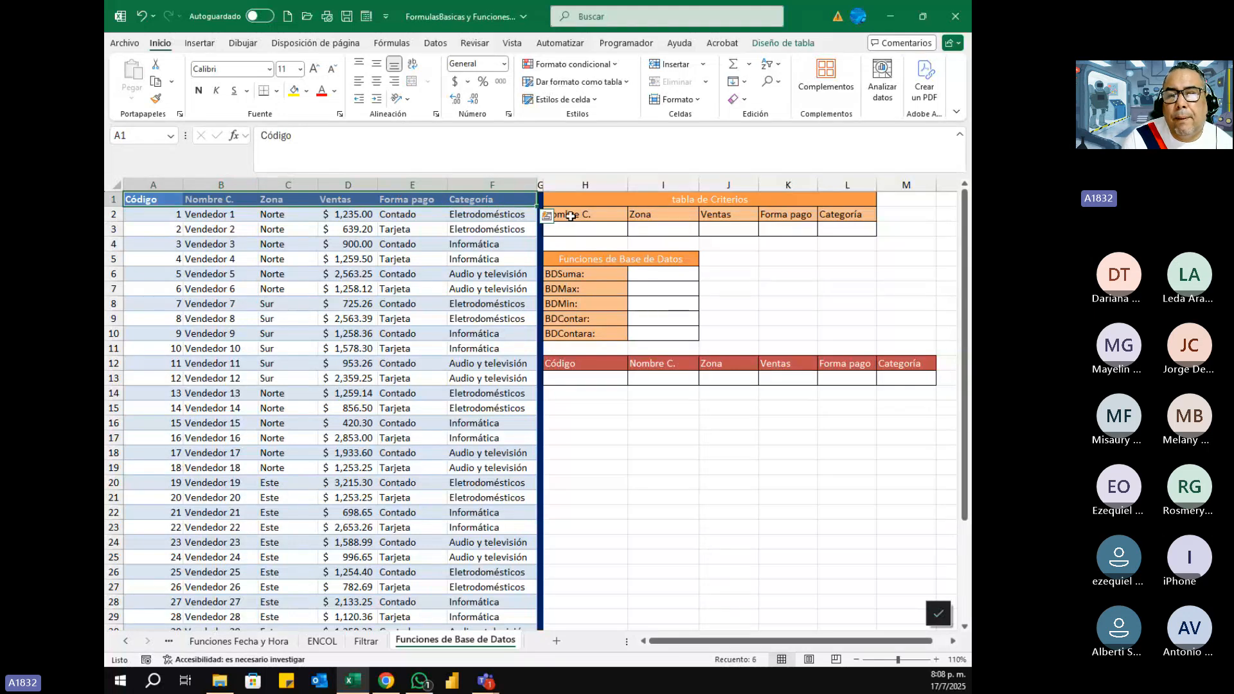
{"action": "left_click_drag", "start_coordinate": [570, 216], "coordinate": [862, 214]}
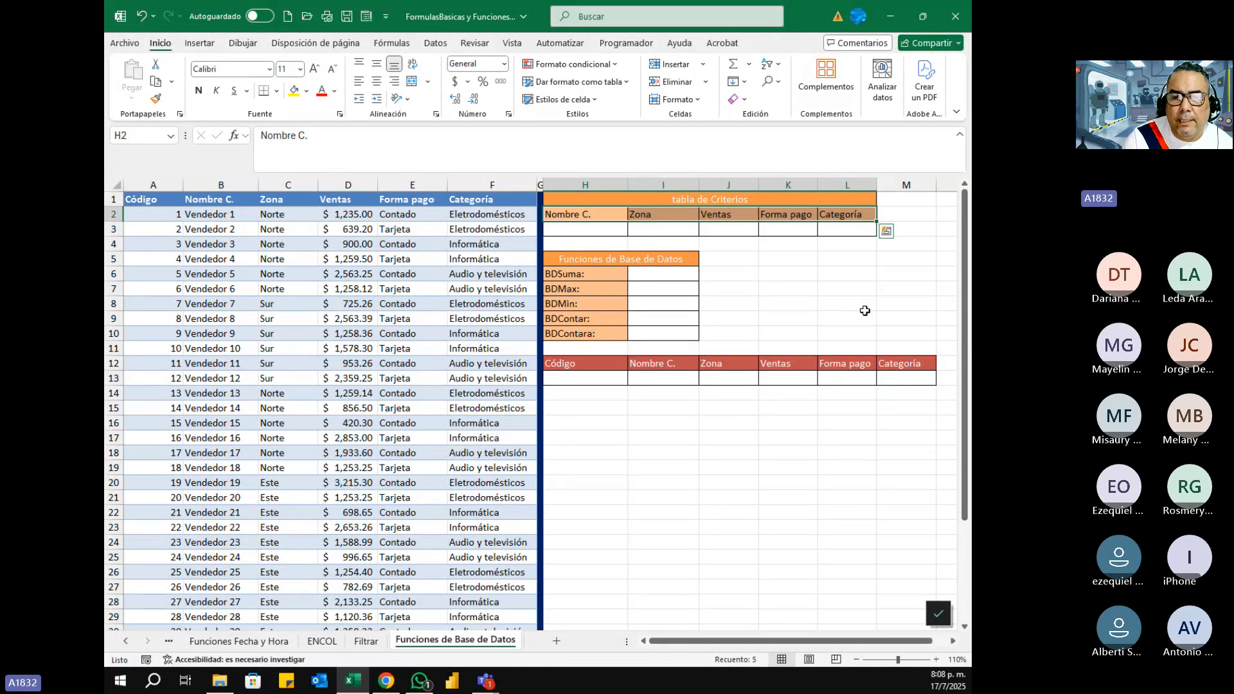
{"action": "left_click_drag", "start_coordinate": [596, 215], "coordinate": [840, 232]}
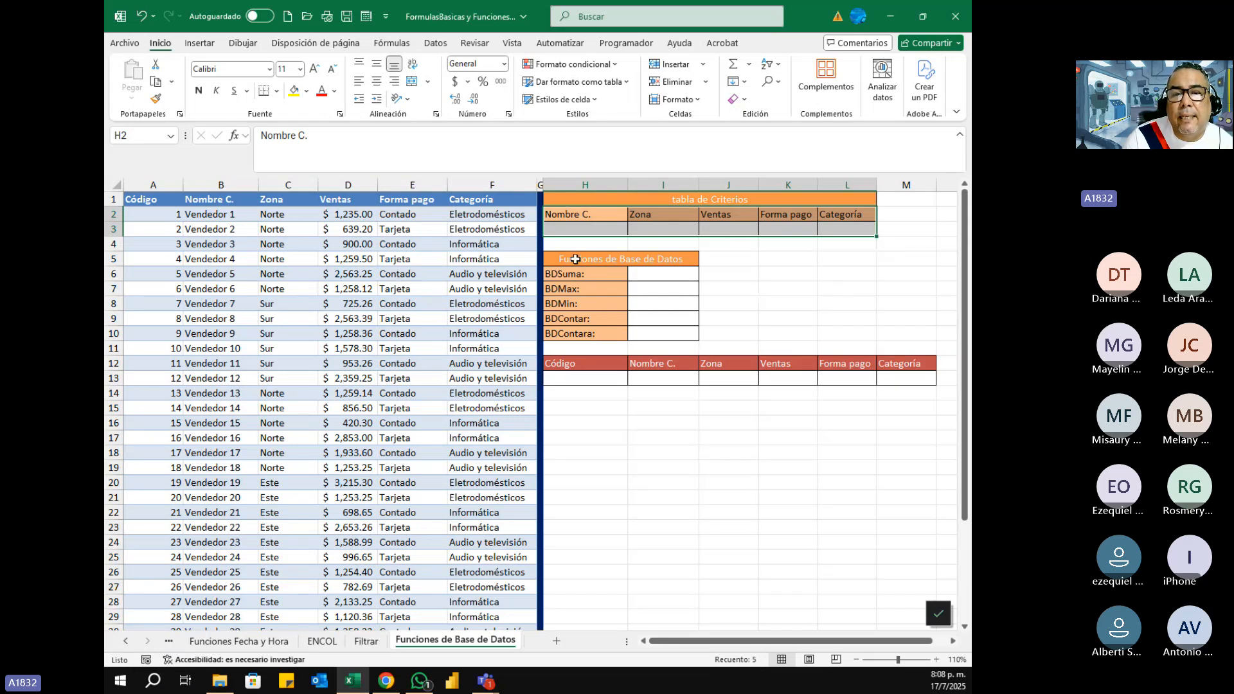
{"action": "left_click_drag", "start_coordinate": [575, 260], "coordinate": [575, 332]}
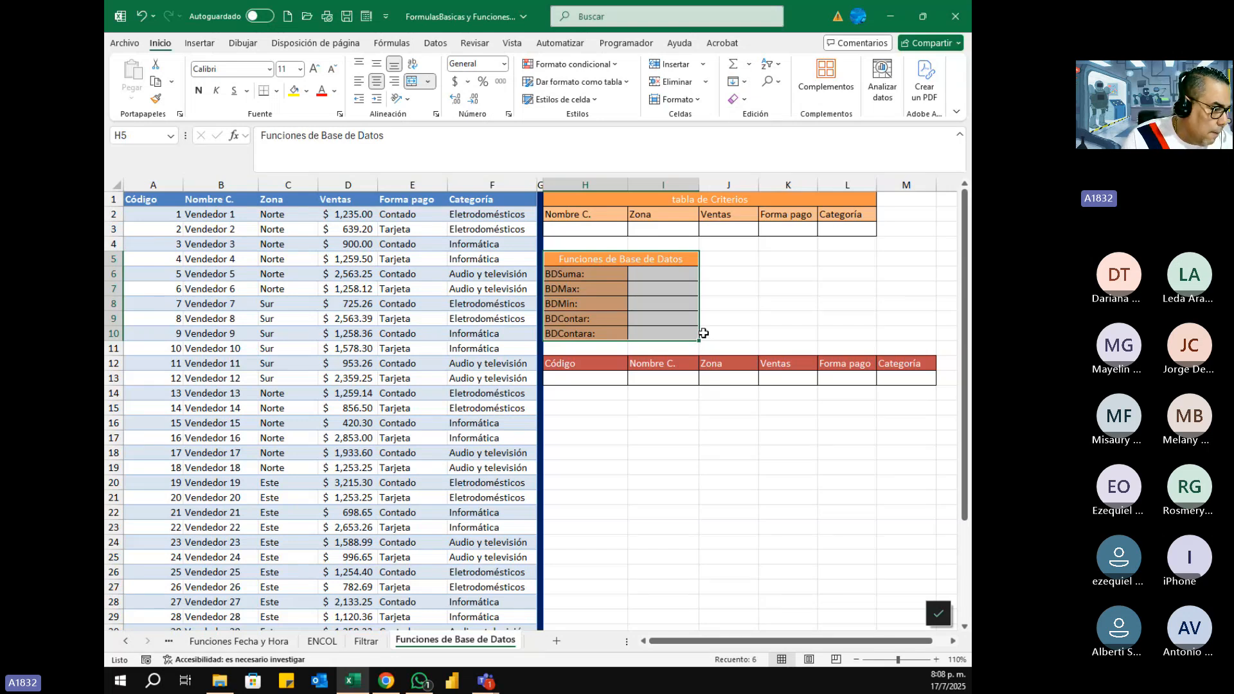
- Enter Contado as the Forma pago criterion in K3 and select I6, the BDSuma result cell
{"action": "left_click", "coordinate": [776, 229]}
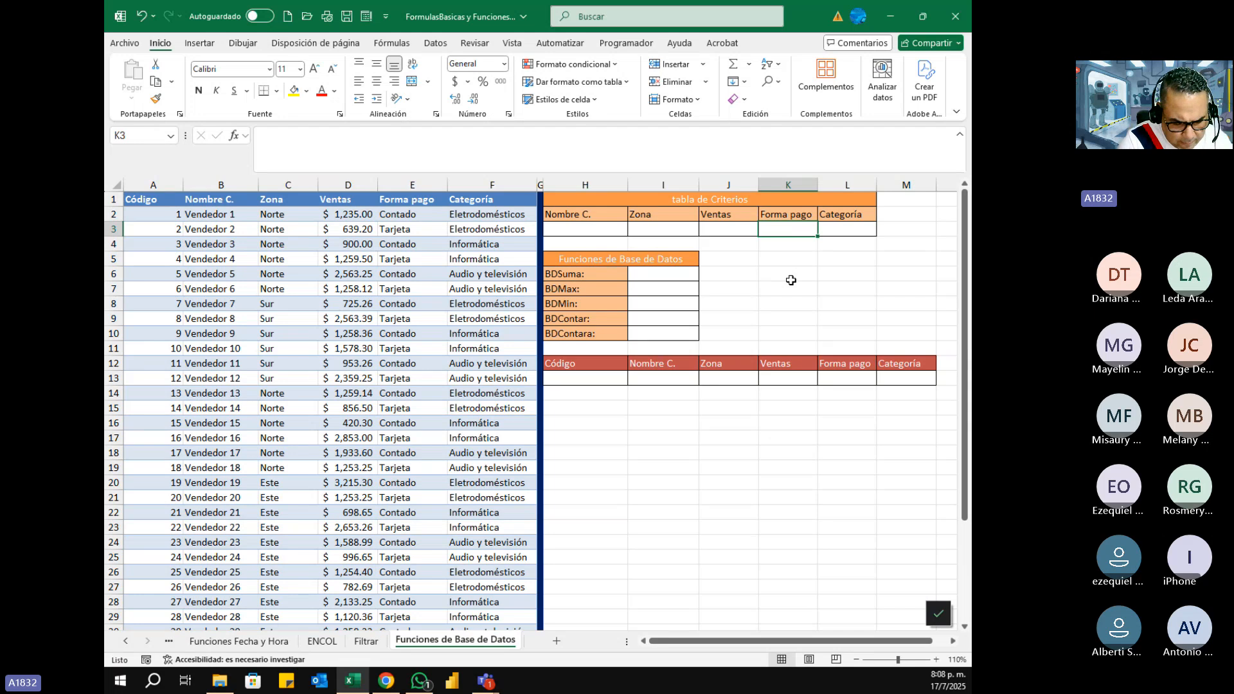
{"action": "type", "text": "Contado"}
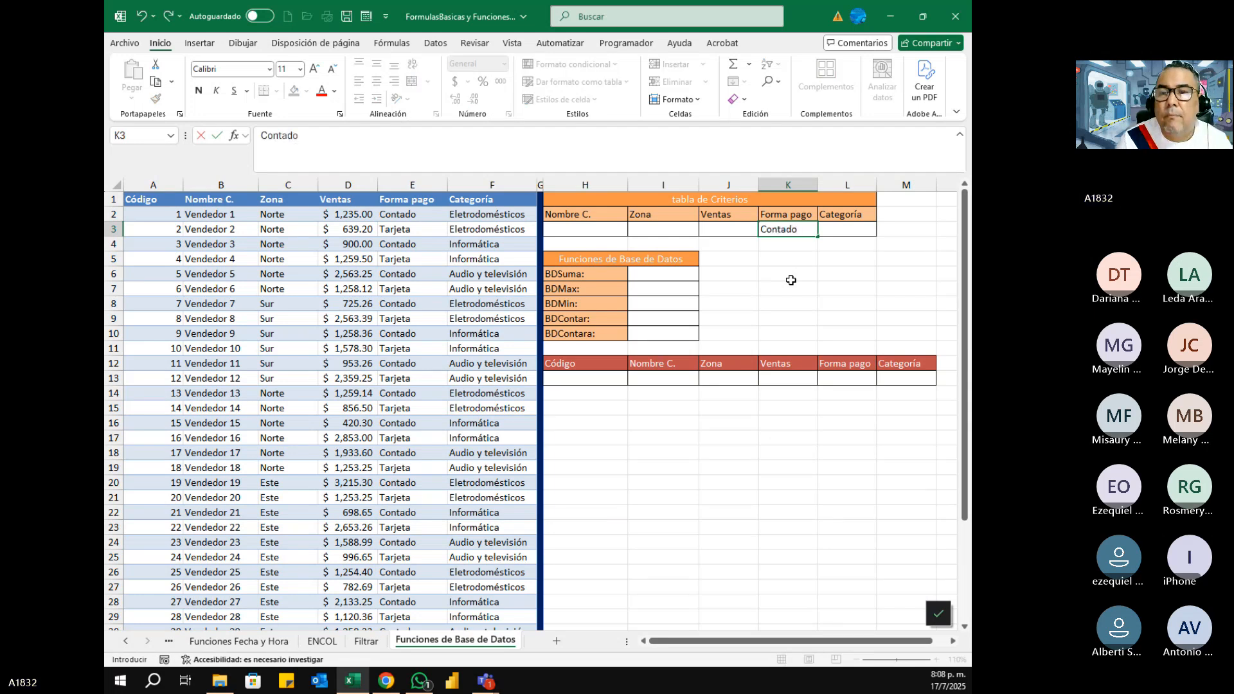
{"action": "key", "text": "Return"}
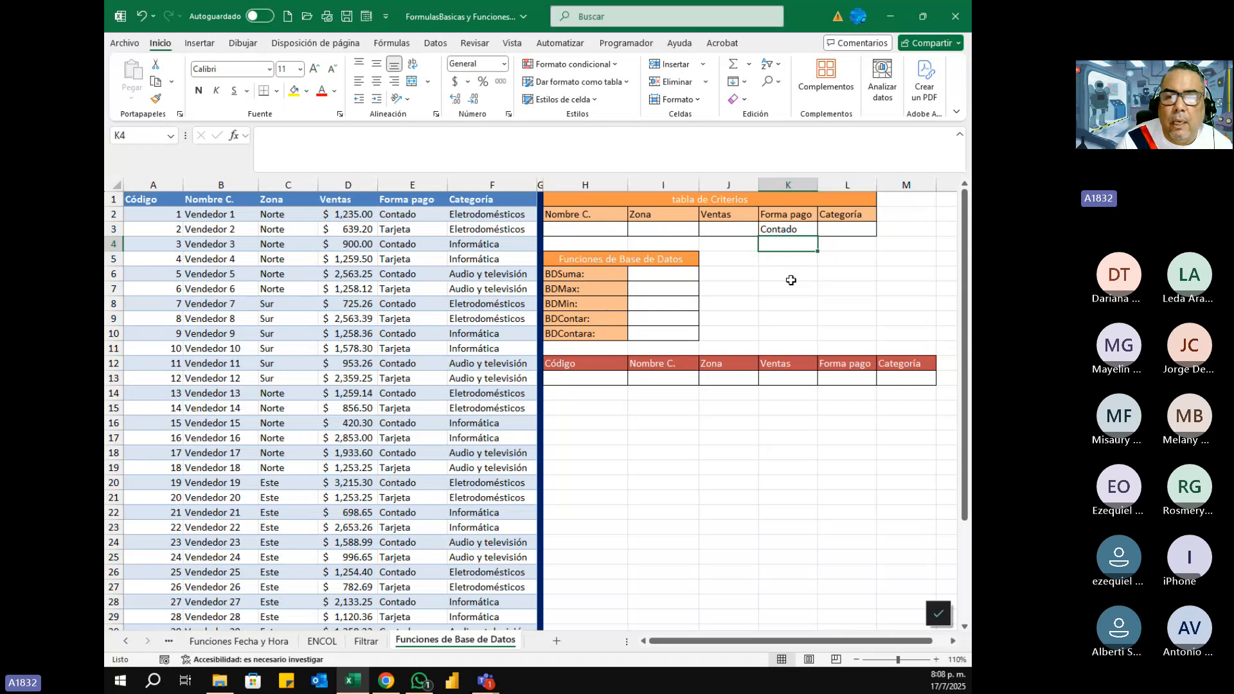
{"action": "left_click_drag", "start_coordinate": [669, 274], "coordinate": [669, 334]}
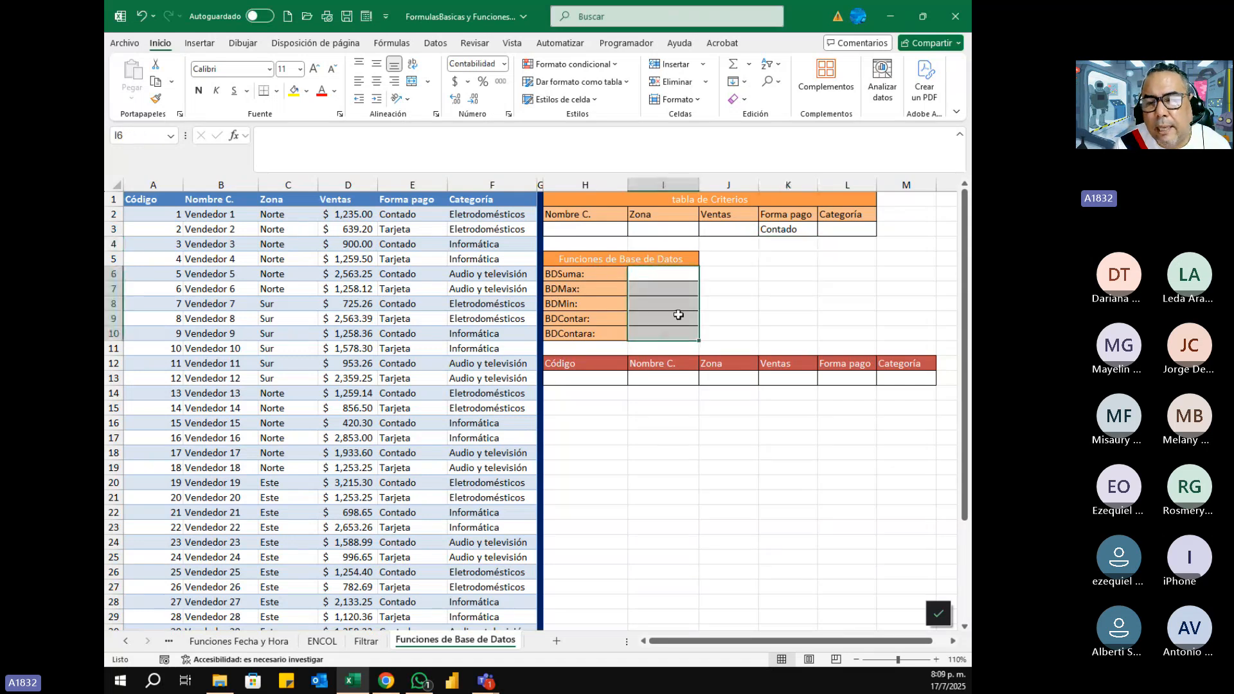
{"action": "left_click", "coordinate": [665, 278]}
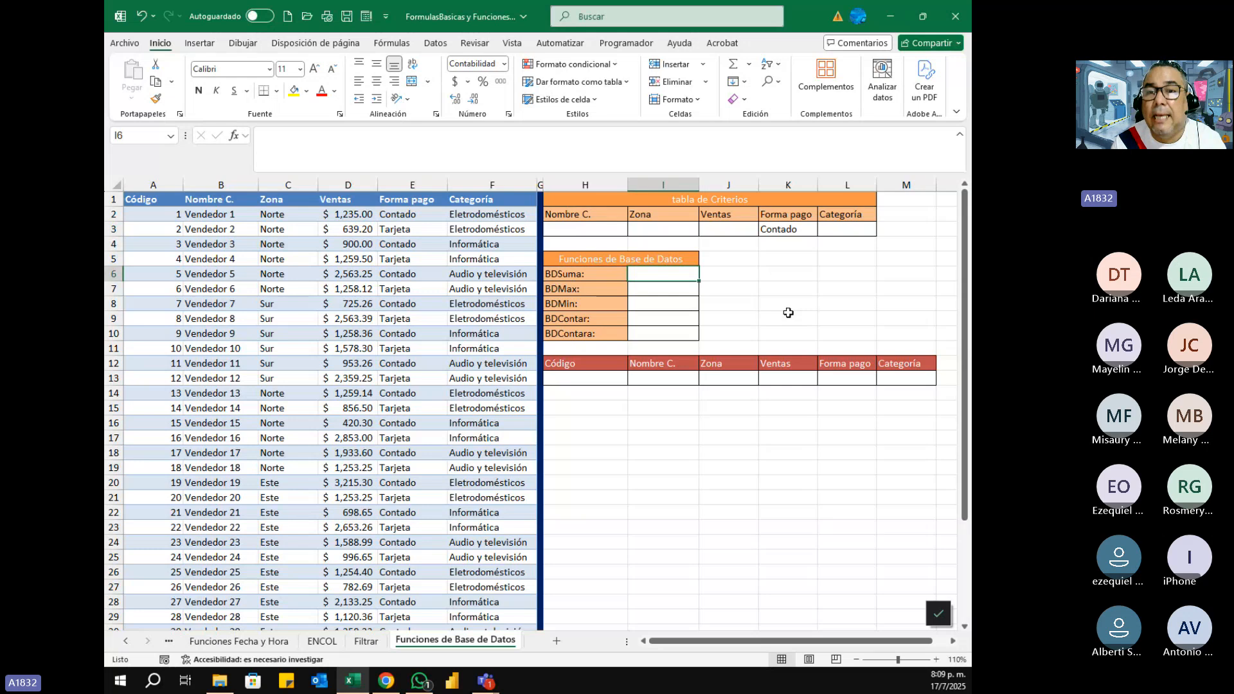
{"action": "left_click", "coordinate": [786, 230]}
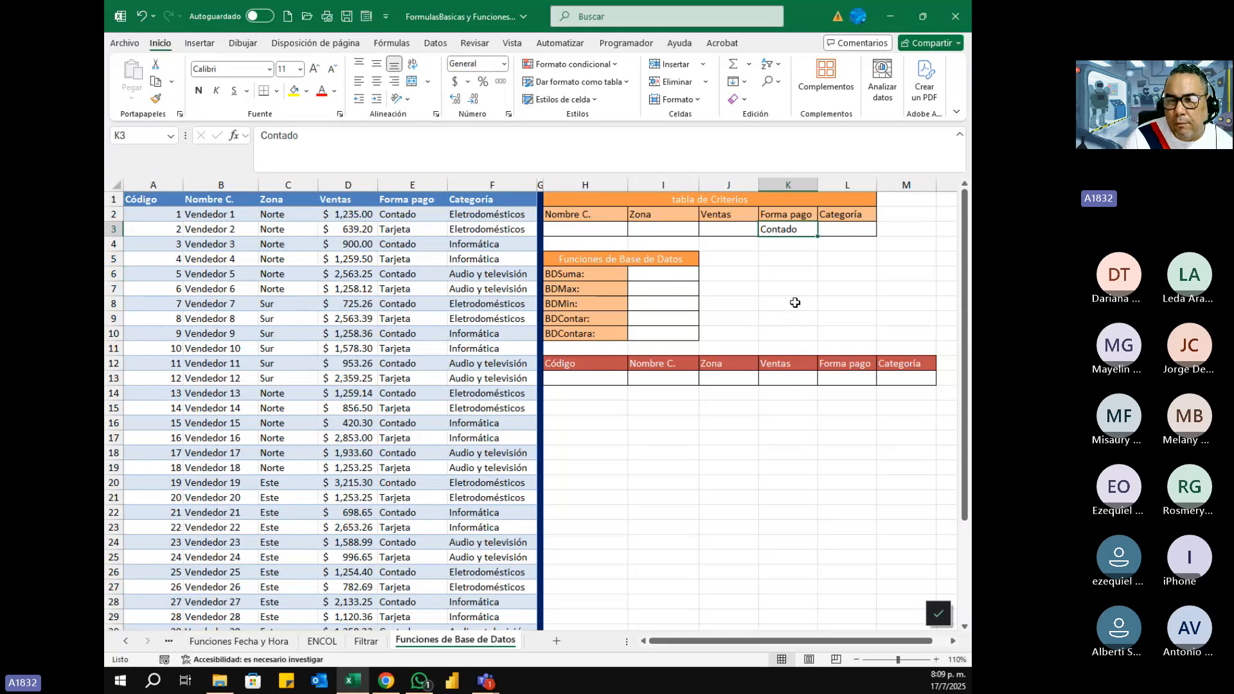
{"action": "left_click_drag", "start_coordinate": [162, 221], "coordinate": [476, 572]}
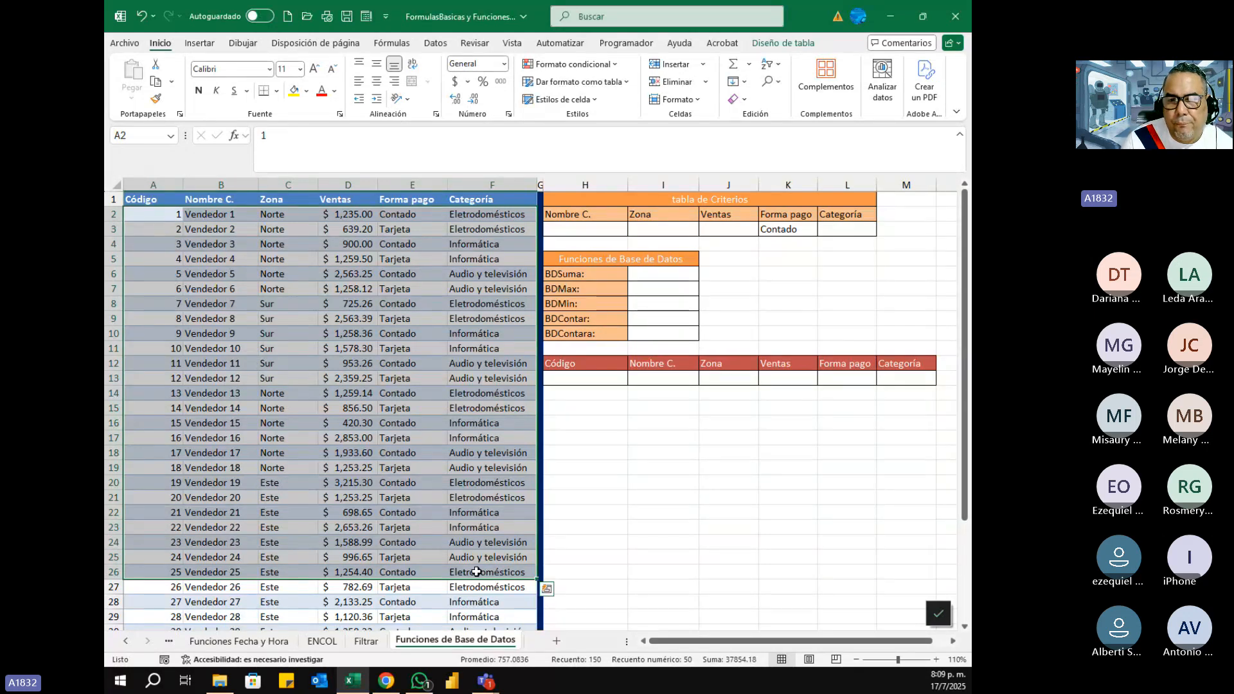
{"action": "left_click", "coordinate": [615, 516]}
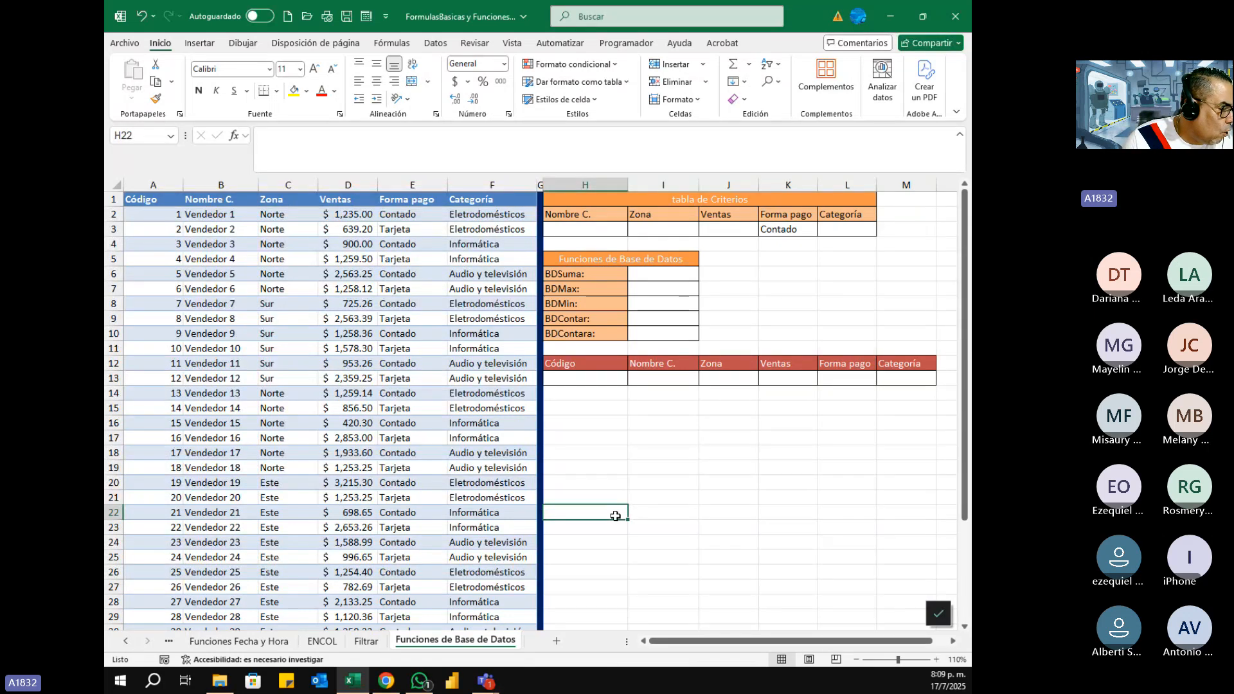
- Enter Norte as the Zona criterion in cell I3 of the criteria table
{"action": "left_click", "coordinate": [667, 232]}
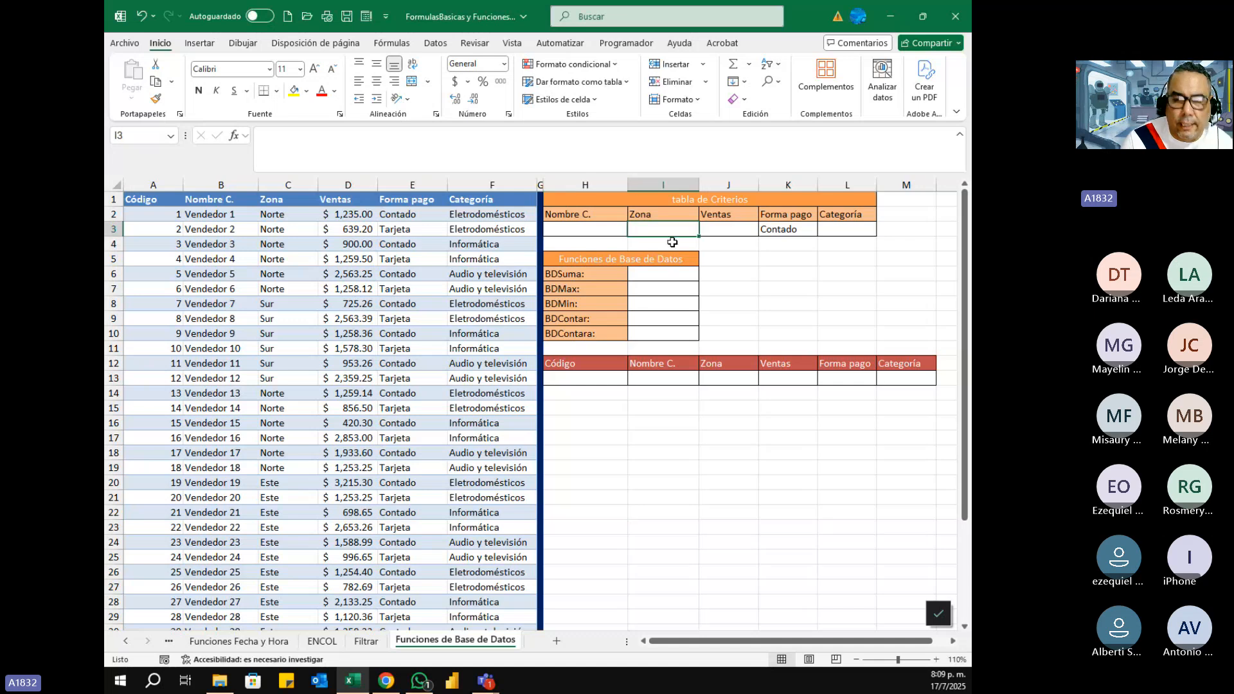
{"action": "type", "text": "Norte"}
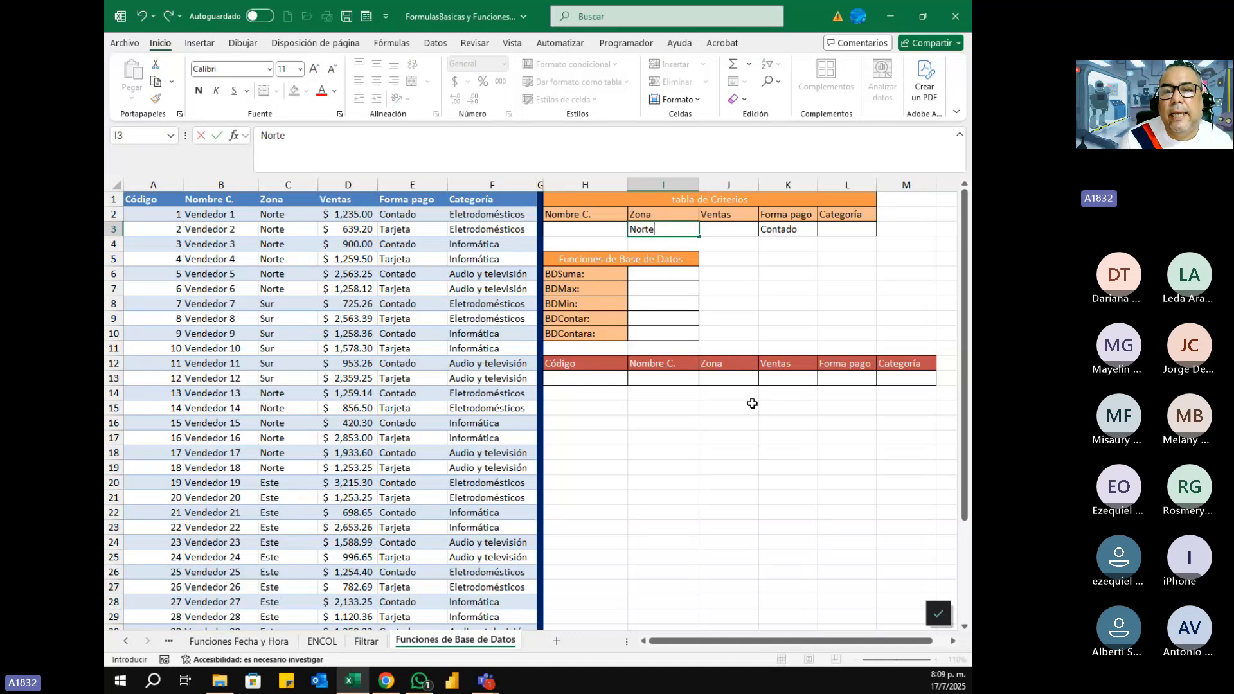
{"action": "key", "text": "Return"}
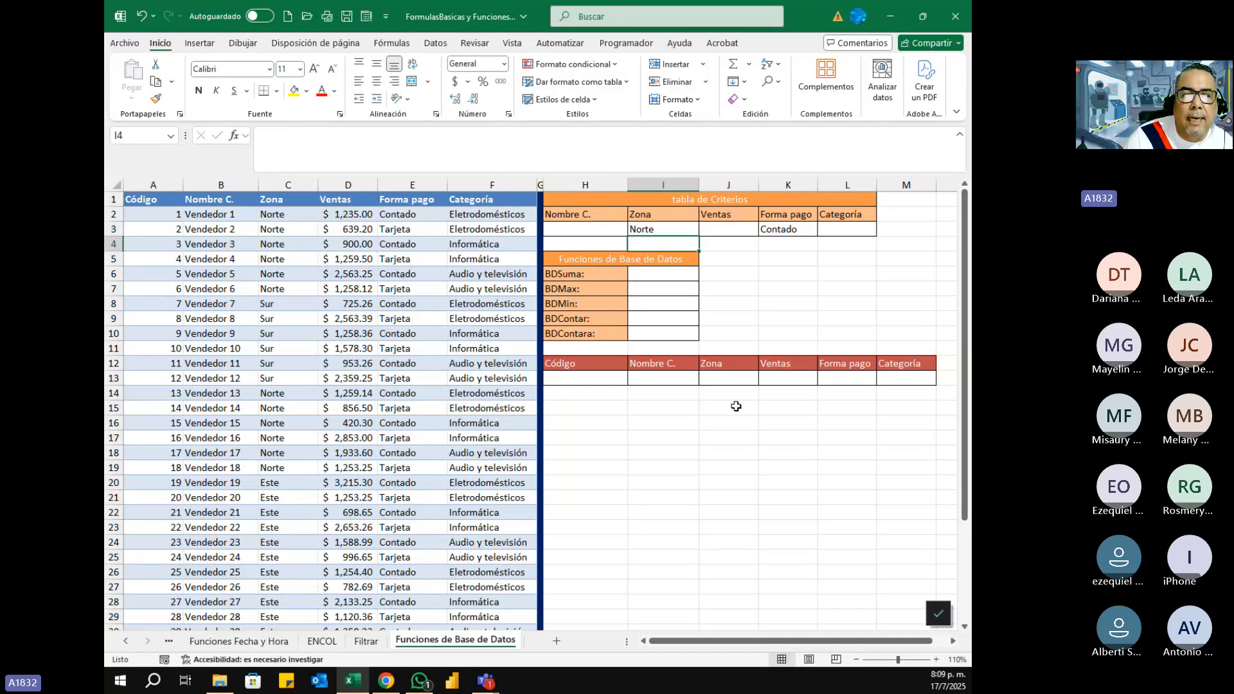
- Review the Zona and Forma pago criteria and the result cells for BDSuma, BDMax, BDMin, BDContar and BDContara
{"action": "left_click", "coordinate": [650, 276]}
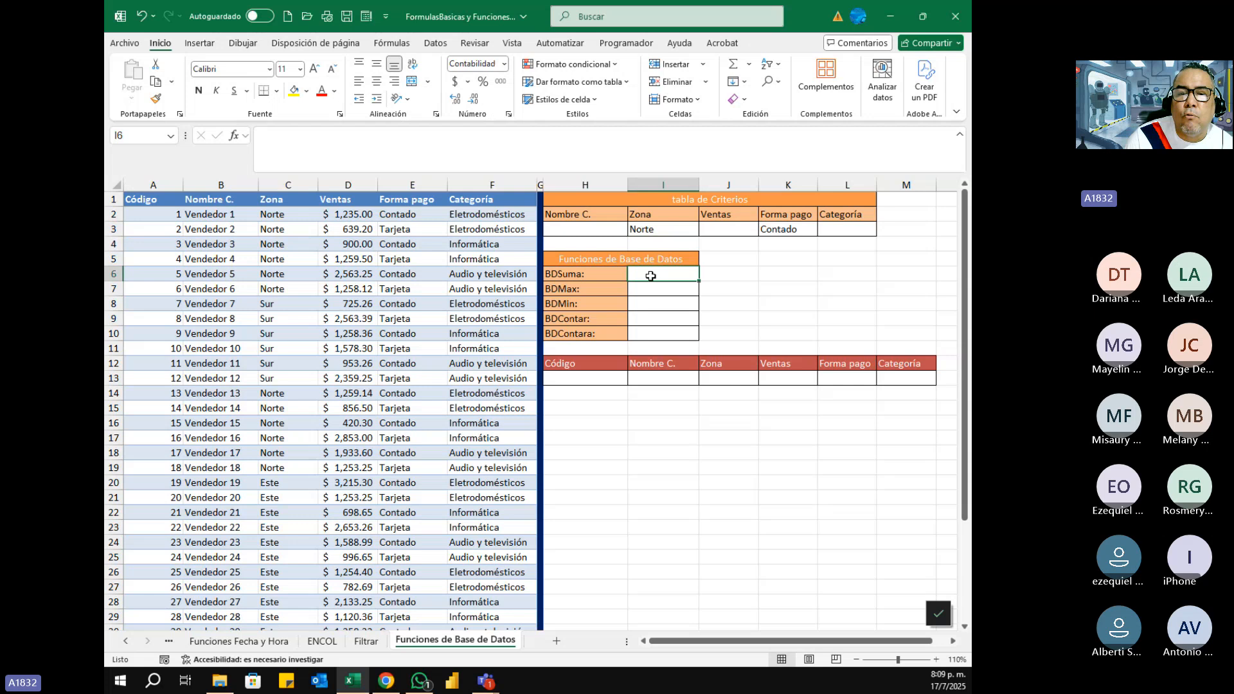
{"action": "left_click", "coordinate": [658, 230]}
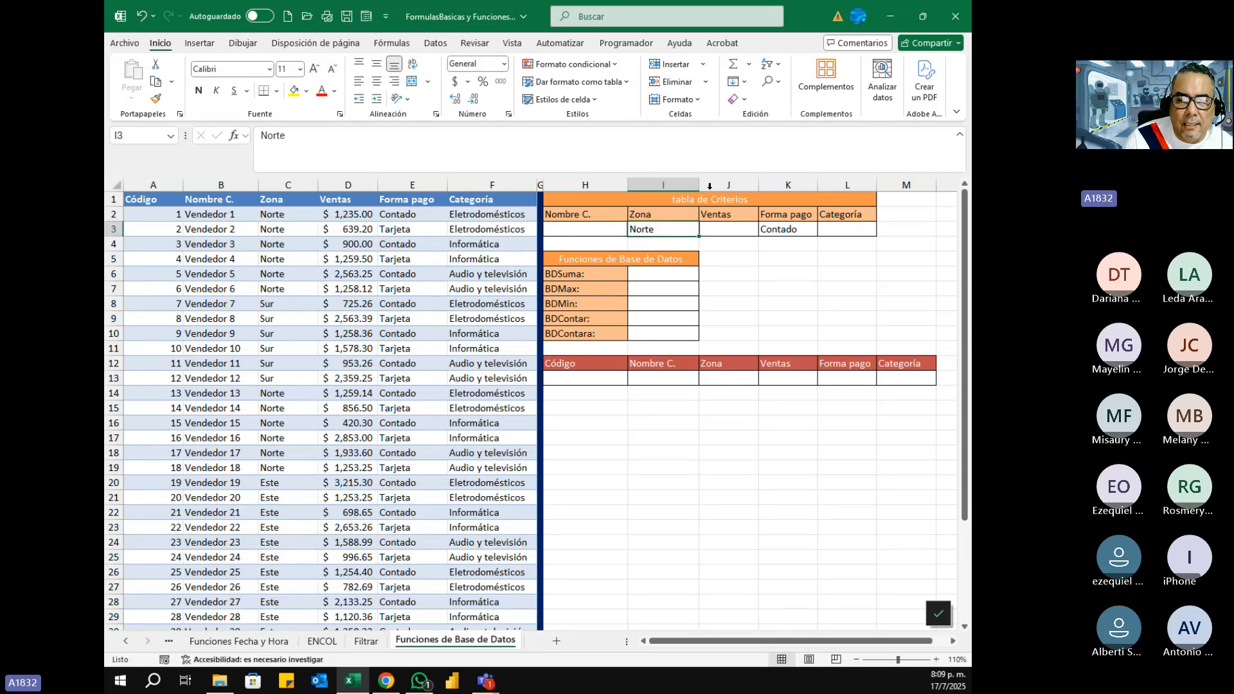
{"action": "left_click", "coordinate": [780, 229]}
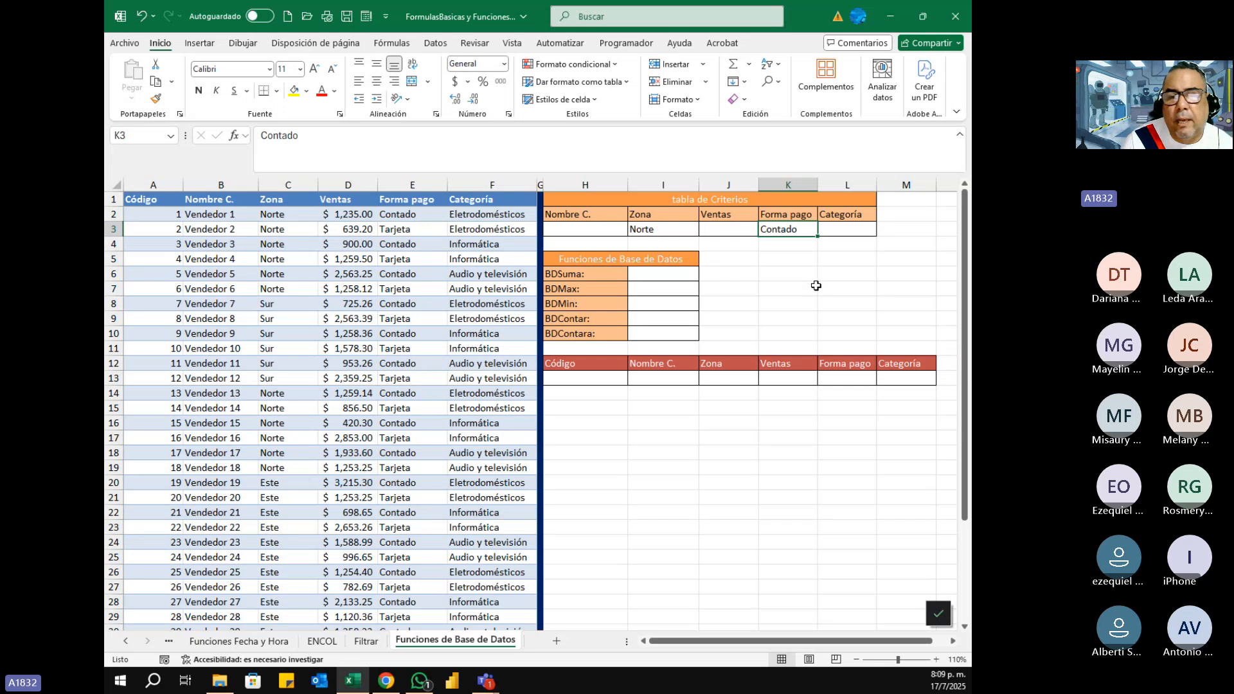
{"action": "left_click", "coordinate": [678, 273]}
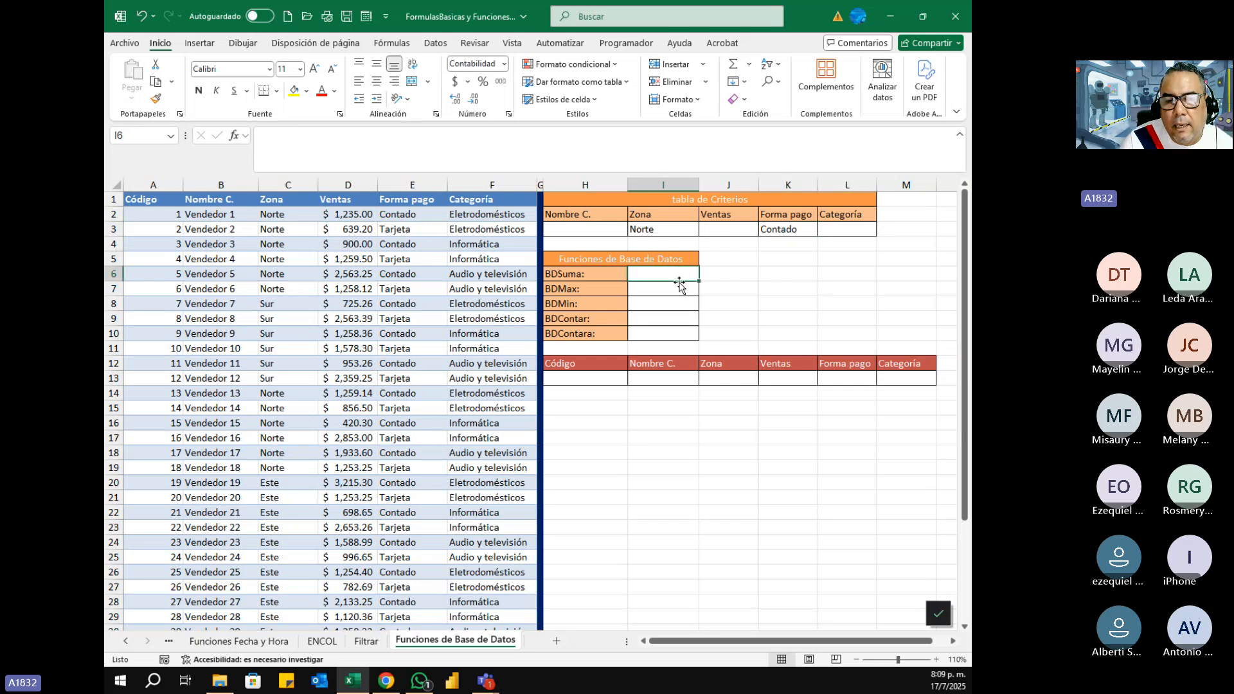
{"action": "left_click", "coordinate": [679, 289]}
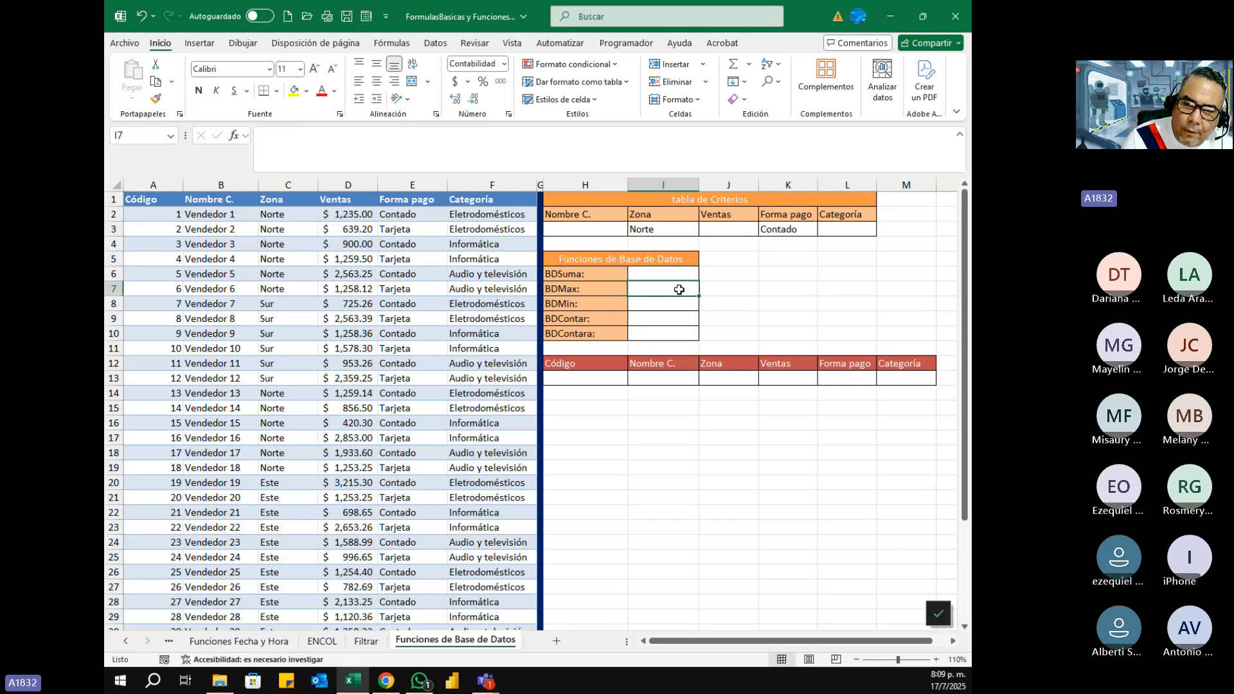
{"action": "left_click", "coordinate": [685, 307]}
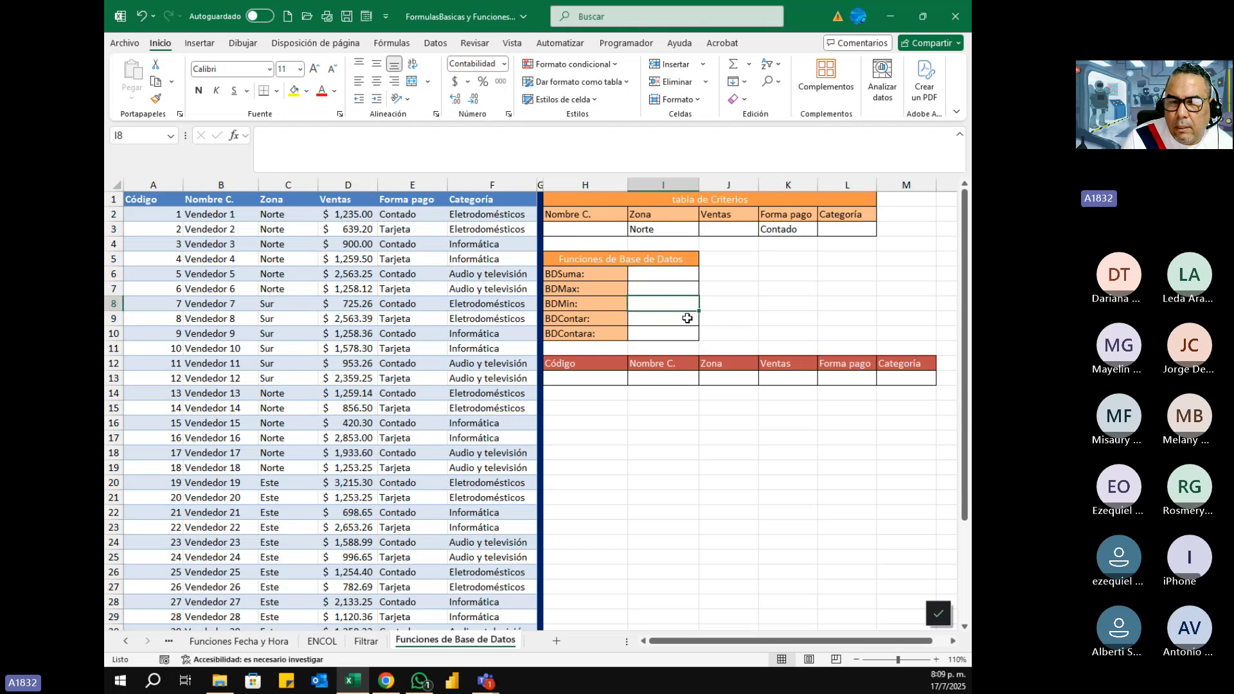
{"action": "left_click", "coordinate": [687, 318]}
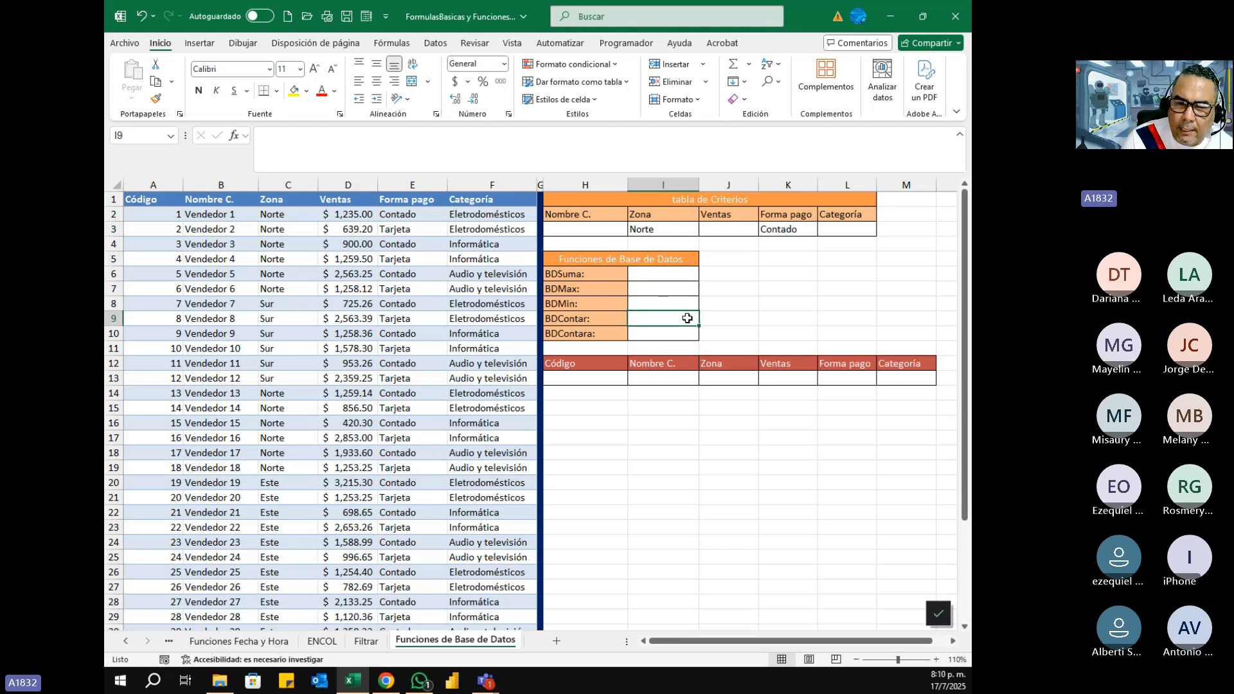
{"action": "left_click", "coordinate": [687, 335]}
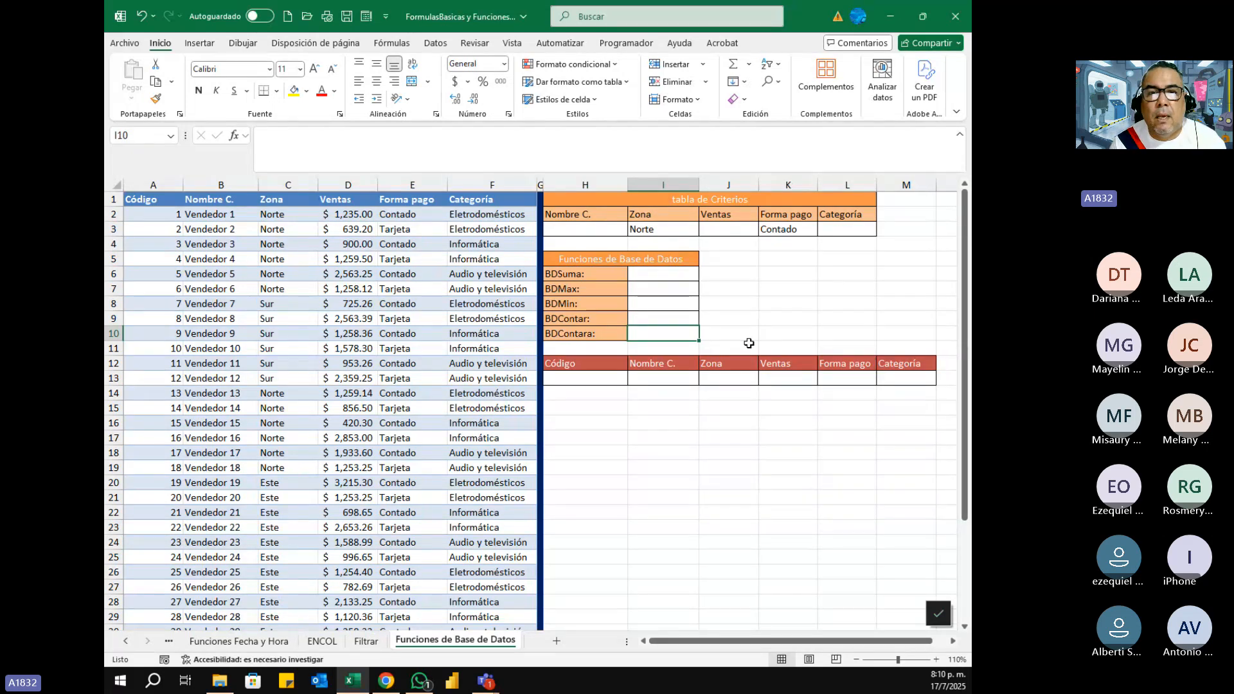
{"action": "left_click", "coordinate": [595, 20]}
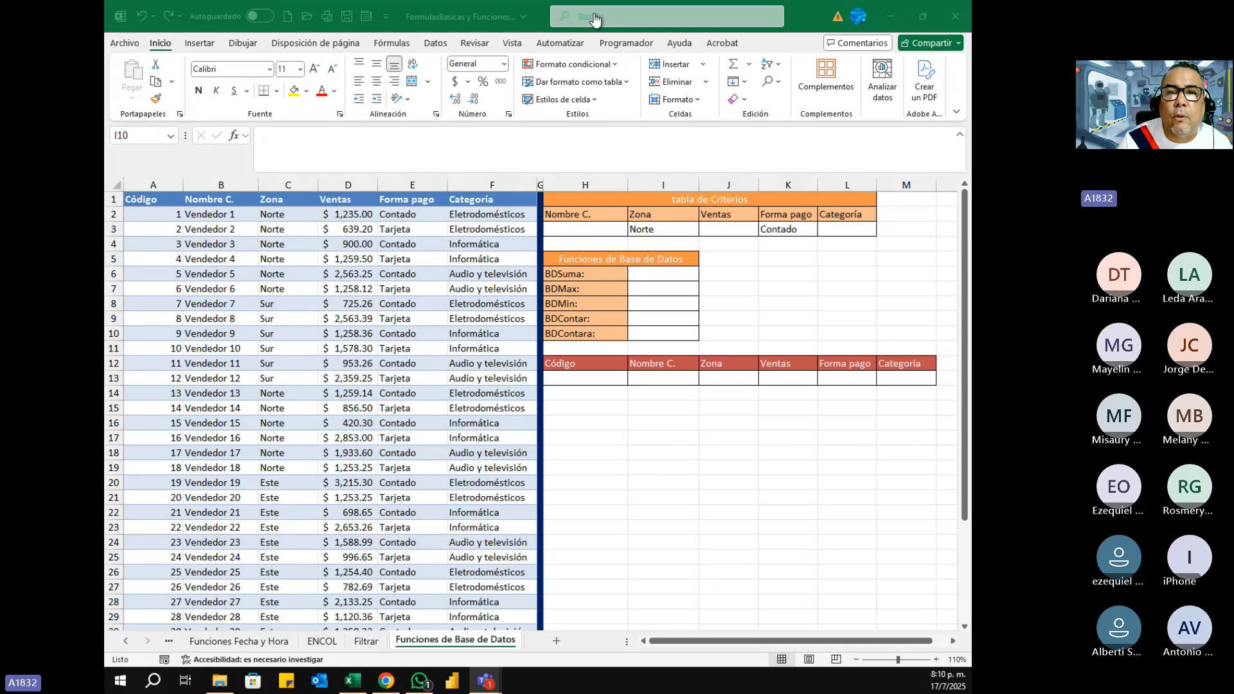
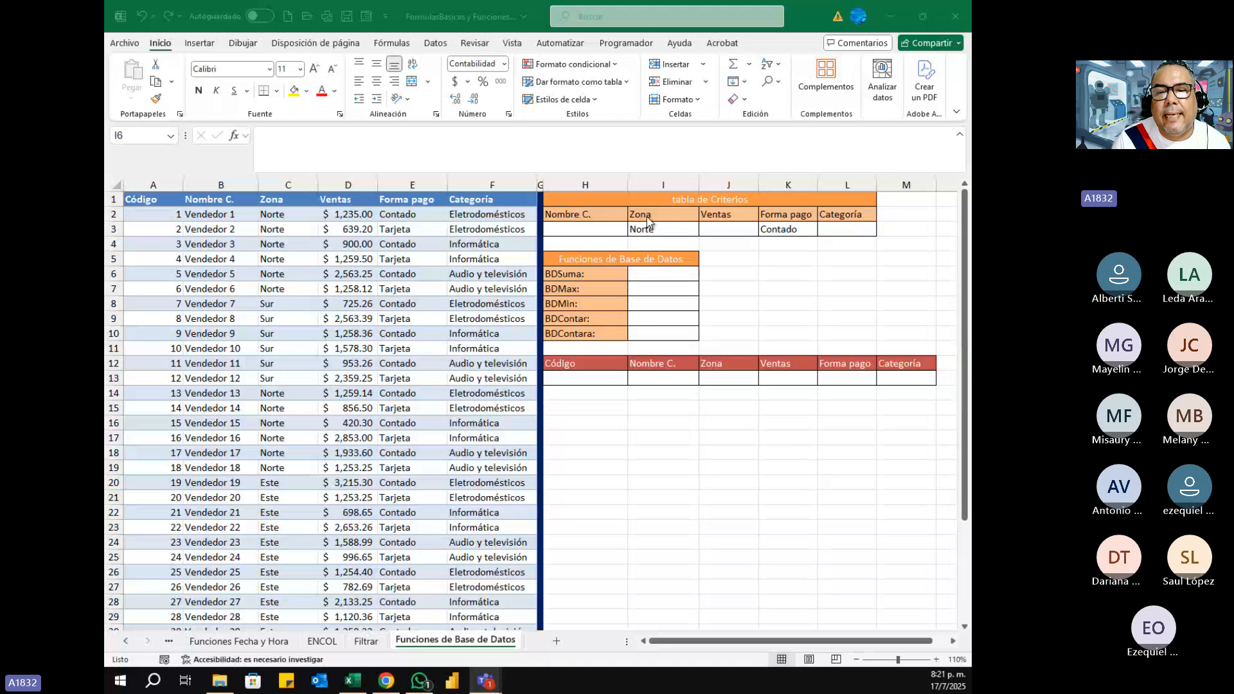
- Clear the Zona and Forma pago criteria from cells I3 and K3
{"action": "left_click", "coordinate": [662, 234]}
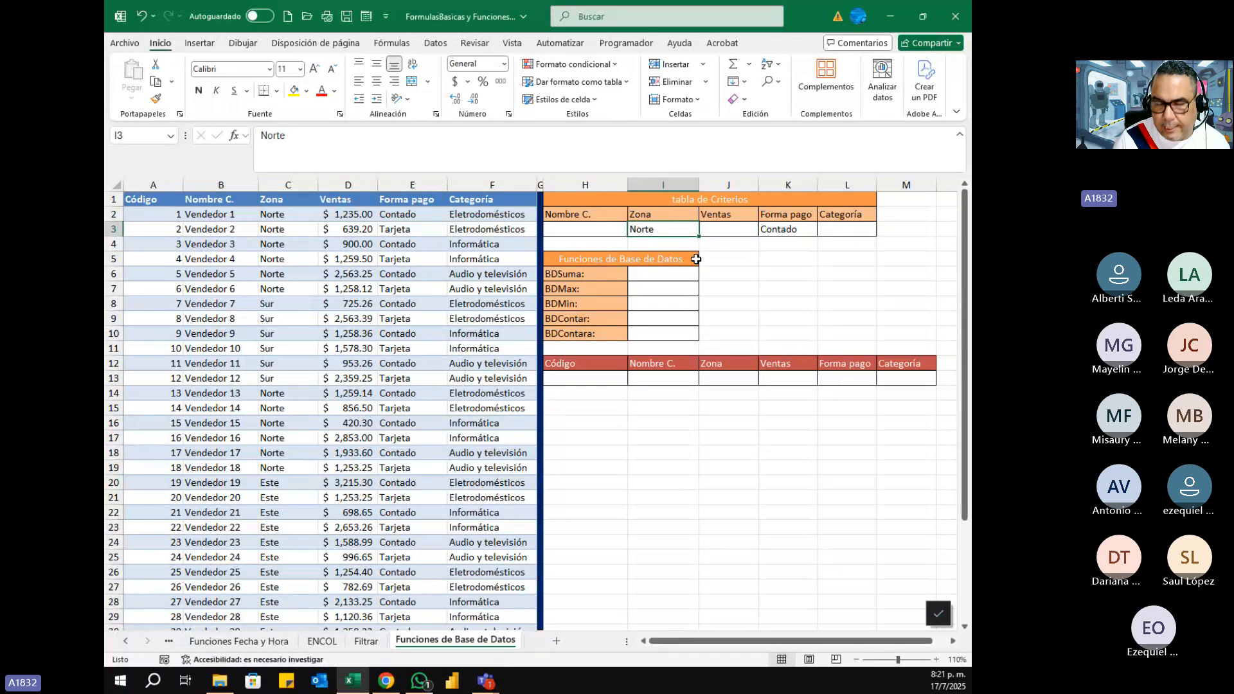
{"action": "key", "text": "Delete"}
{"action": "left_click", "coordinate": [804, 234]}
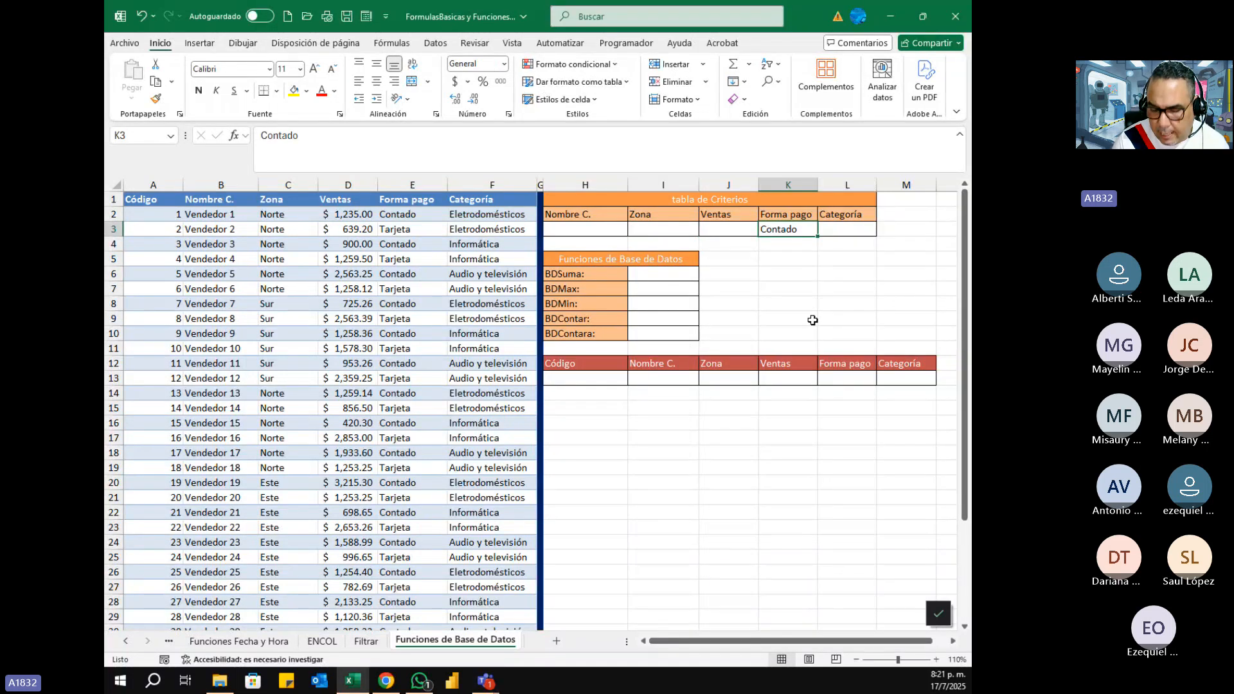
{"action": "key", "text": "Delete"}
- Start a BDSUMA formula in cell I6 with the whole sales table including headers, T_Datos[#Todo], as the database argument
{"action": "left_click", "coordinate": [668, 277]}
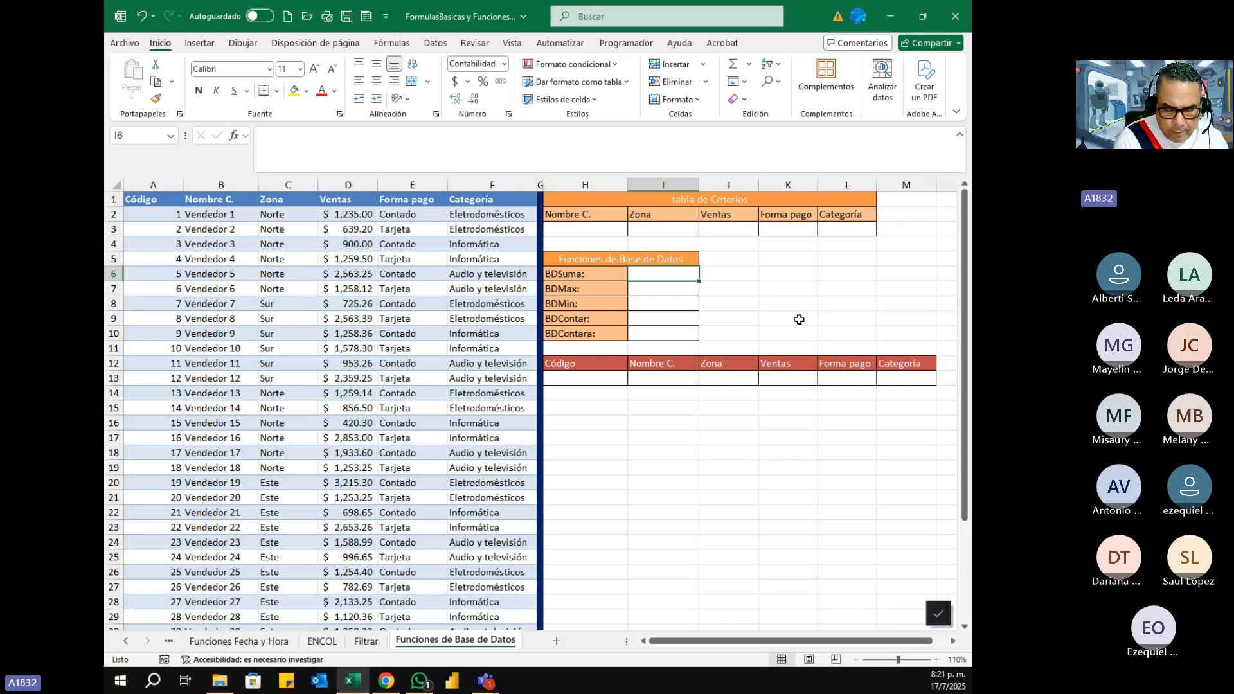
{"action": "type", "text": "="}
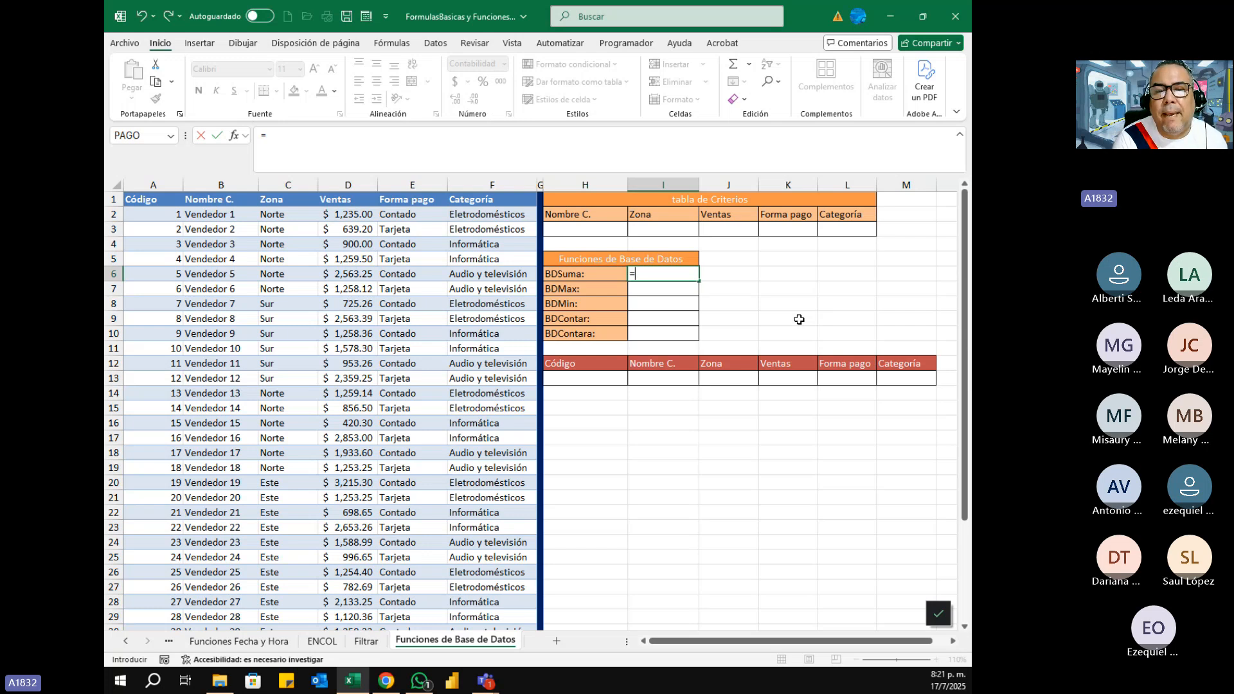
{"action": "type", "text": "bdsu"}
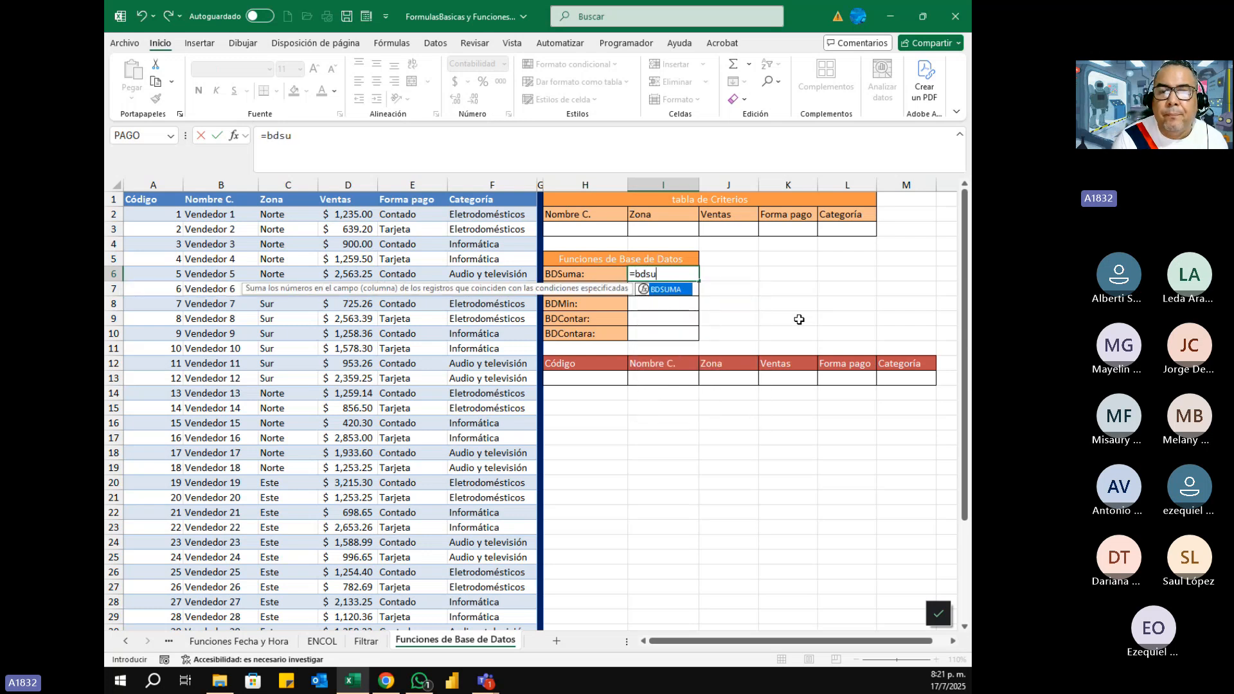
{"action": "key", "text": "Tab"}
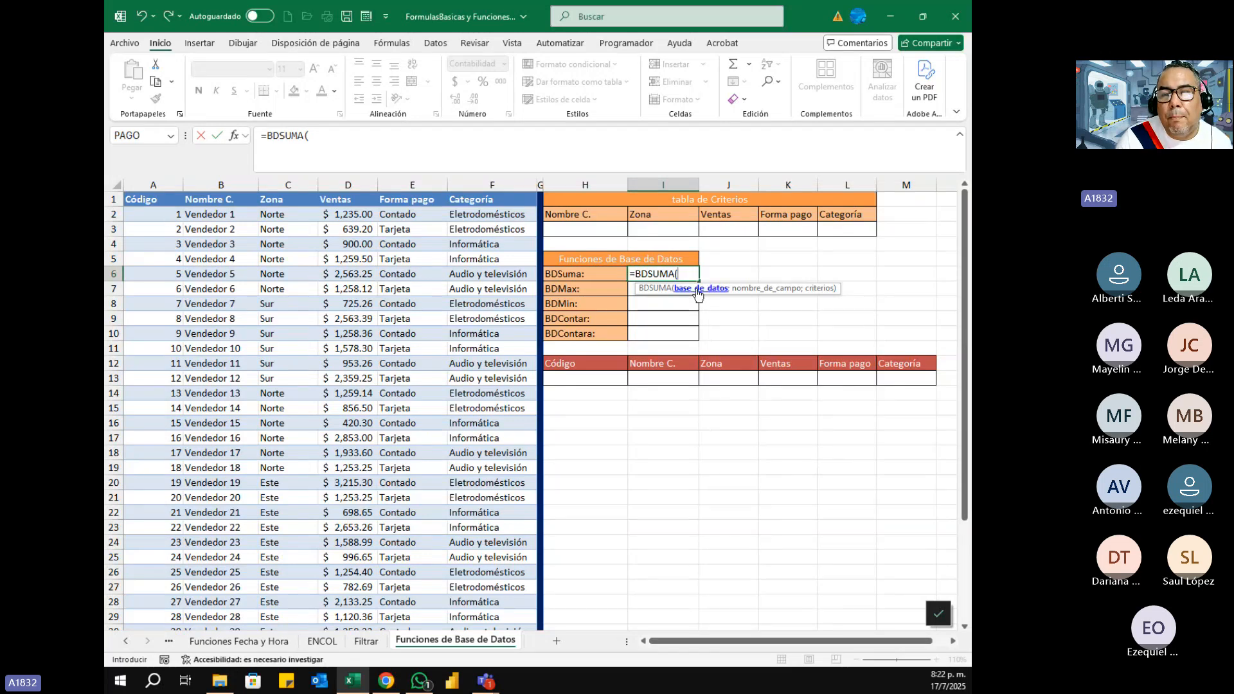
{"action": "left_click", "coordinate": [154, 203]}
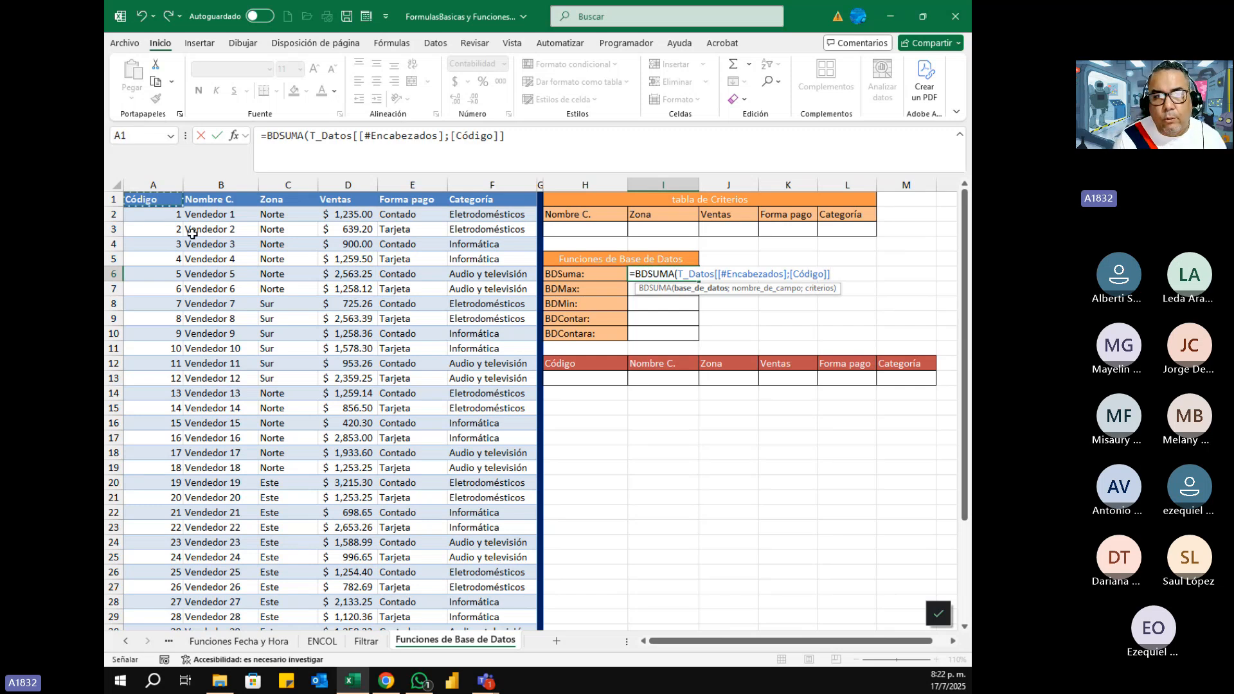
{"action": "left_click_drag", "start_coordinate": [154, 201], "coordinate": [412, 214]}
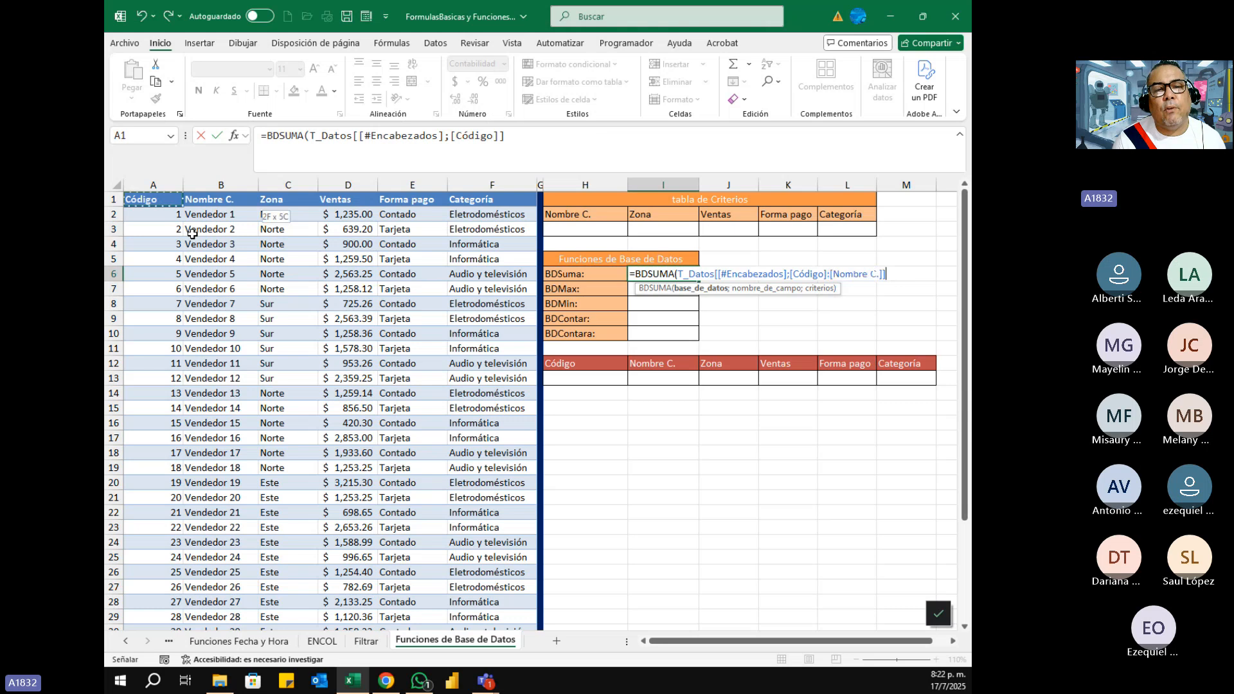
{"action": "left_click_drag", "start_coordinate": [249, 203], "coordinate": [528, 218]}
{"action": "key", "text": "ctrl+shift+Down"}
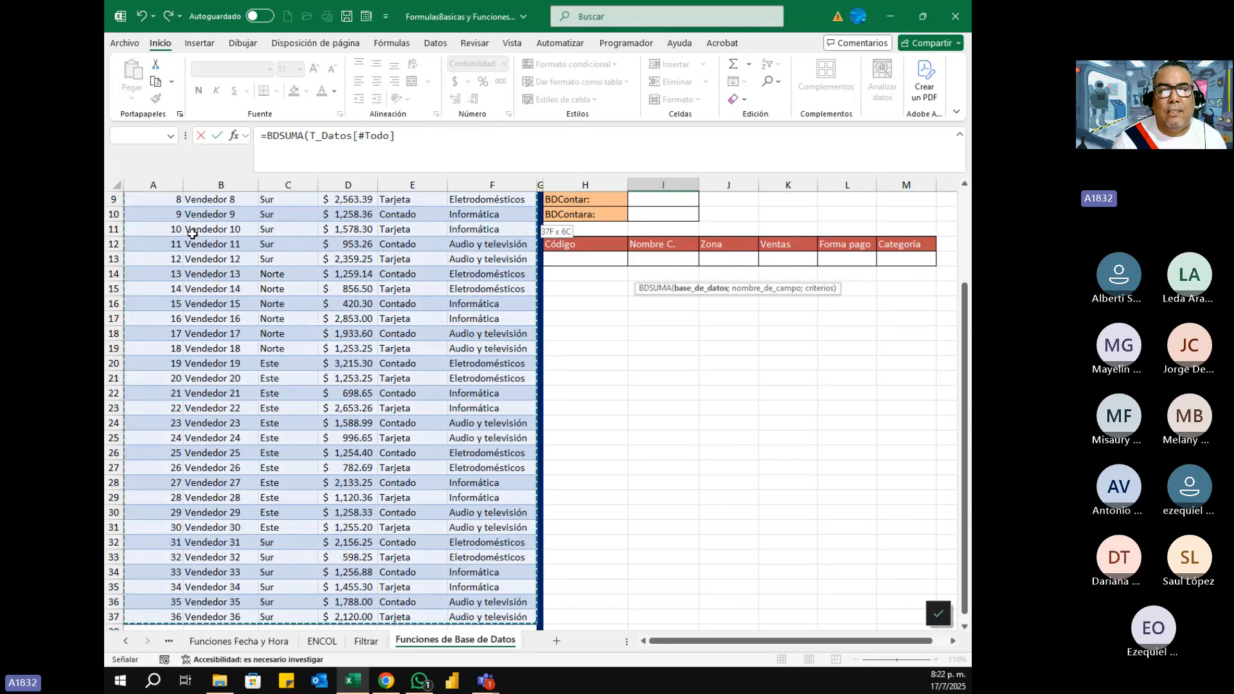
{"action": "left_click_drag", "start_coordinate": [964, 287], "coordinate": [964, 192]}
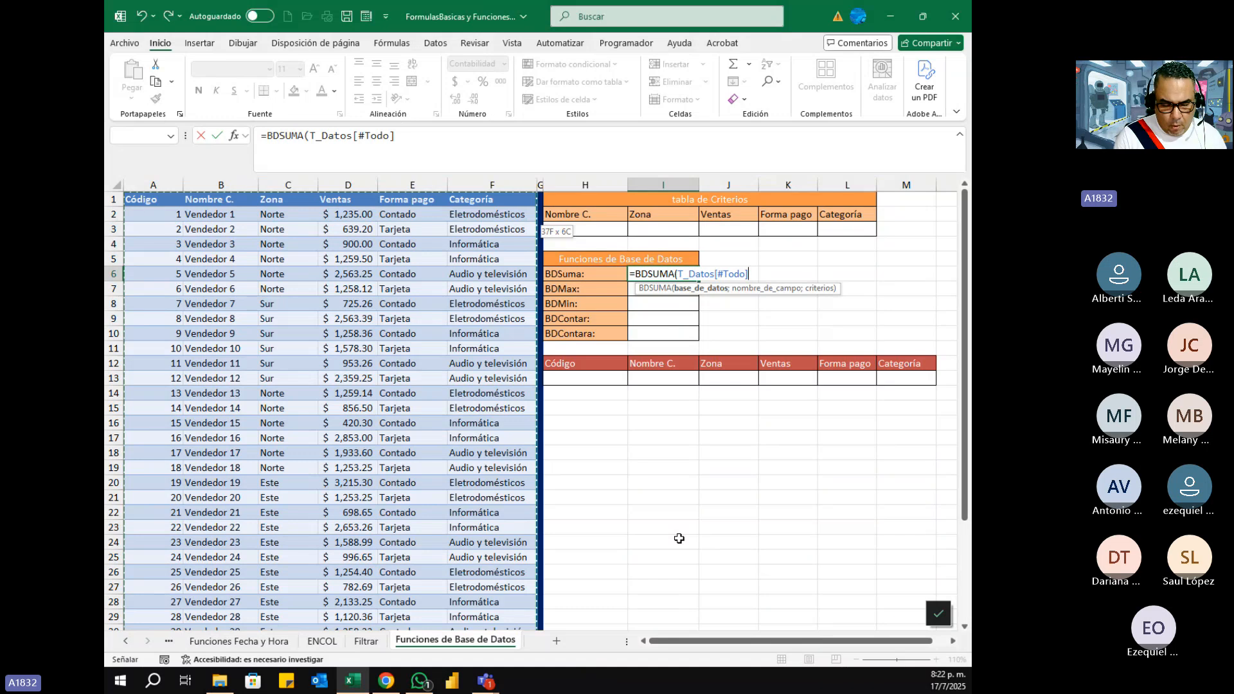
- Complete the BDSUMA formula with the Ventas header as the field and H2:L3 as the criteria range
{"action": "type", "text": ";"}
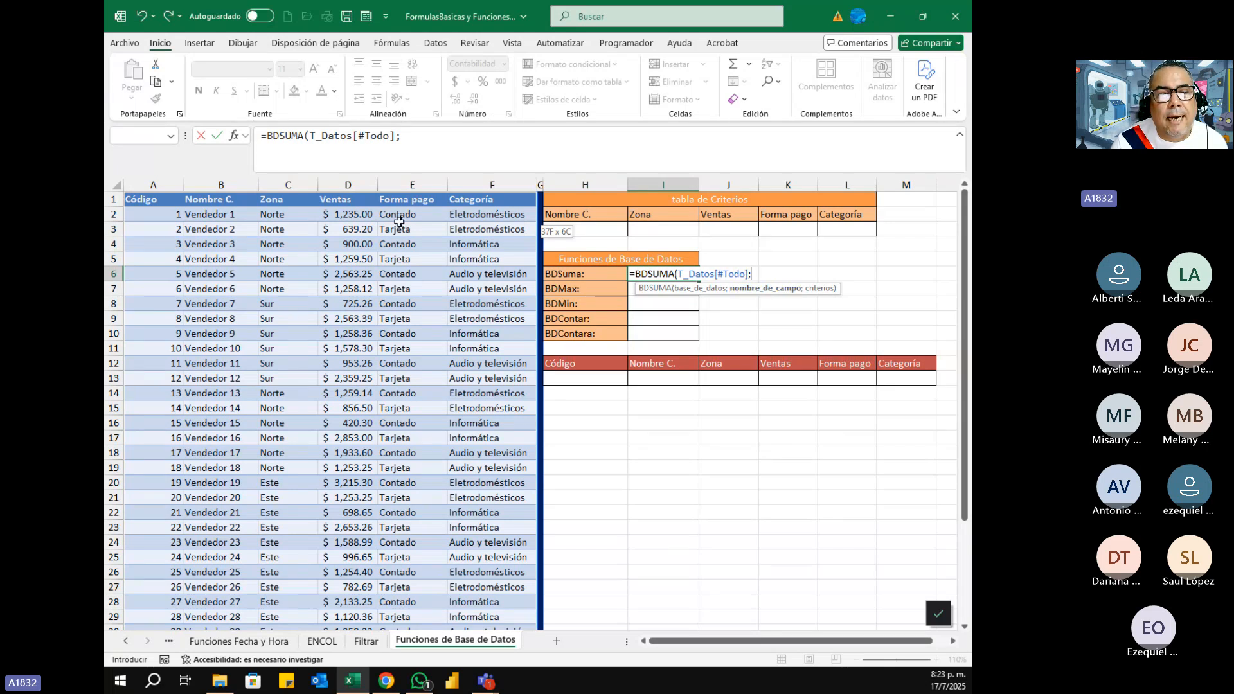
{"action": "left_click", "coordinate": [341, 201]}
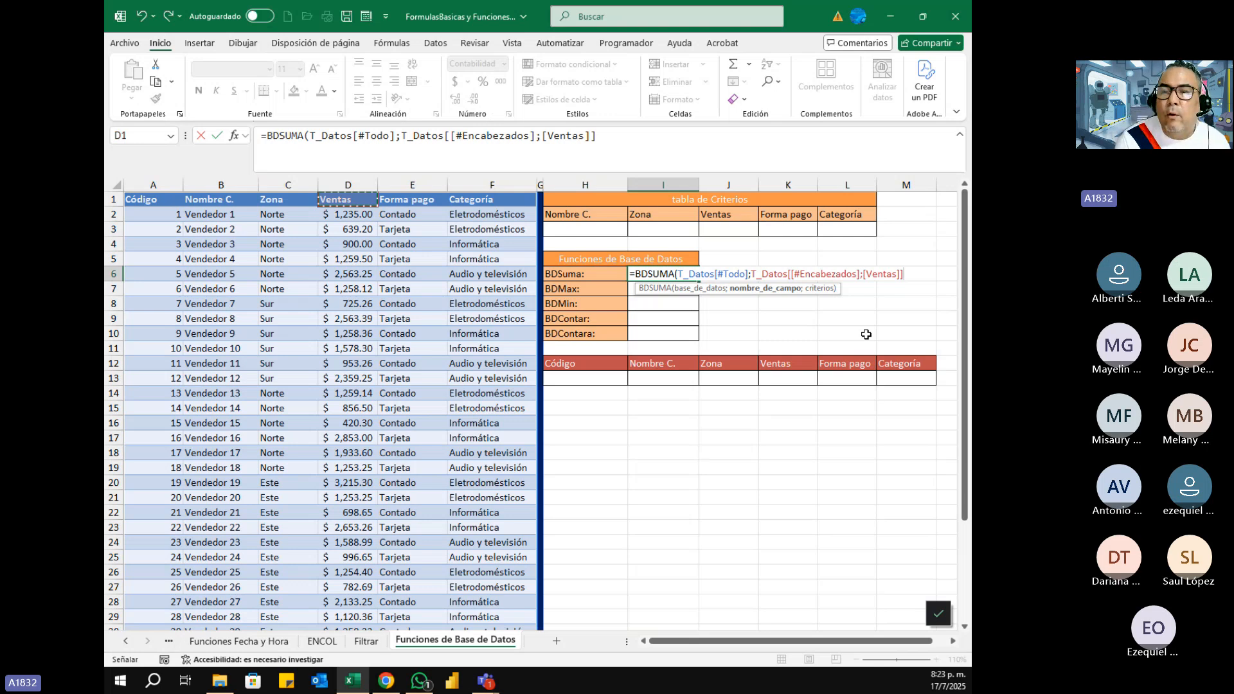
{"action": "type", "text": ";"}
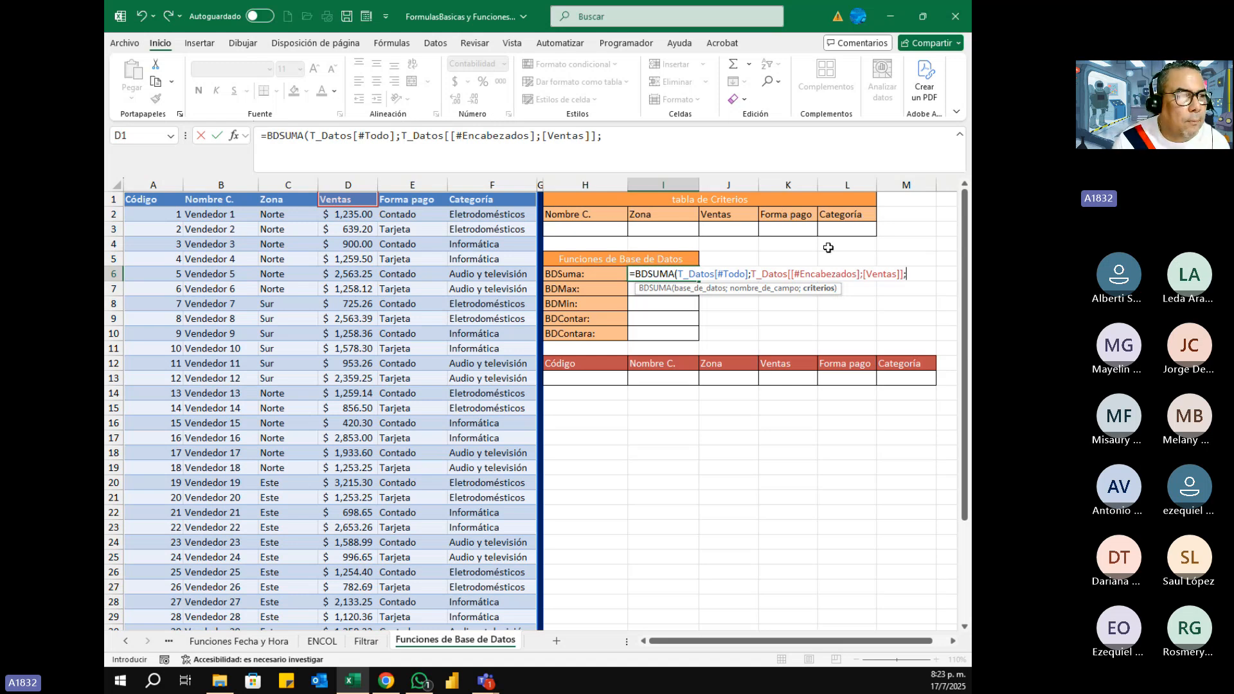
{"action": "left_click_drag", "start_coordinate": [587, 221], "coordinate": [842, 228]}
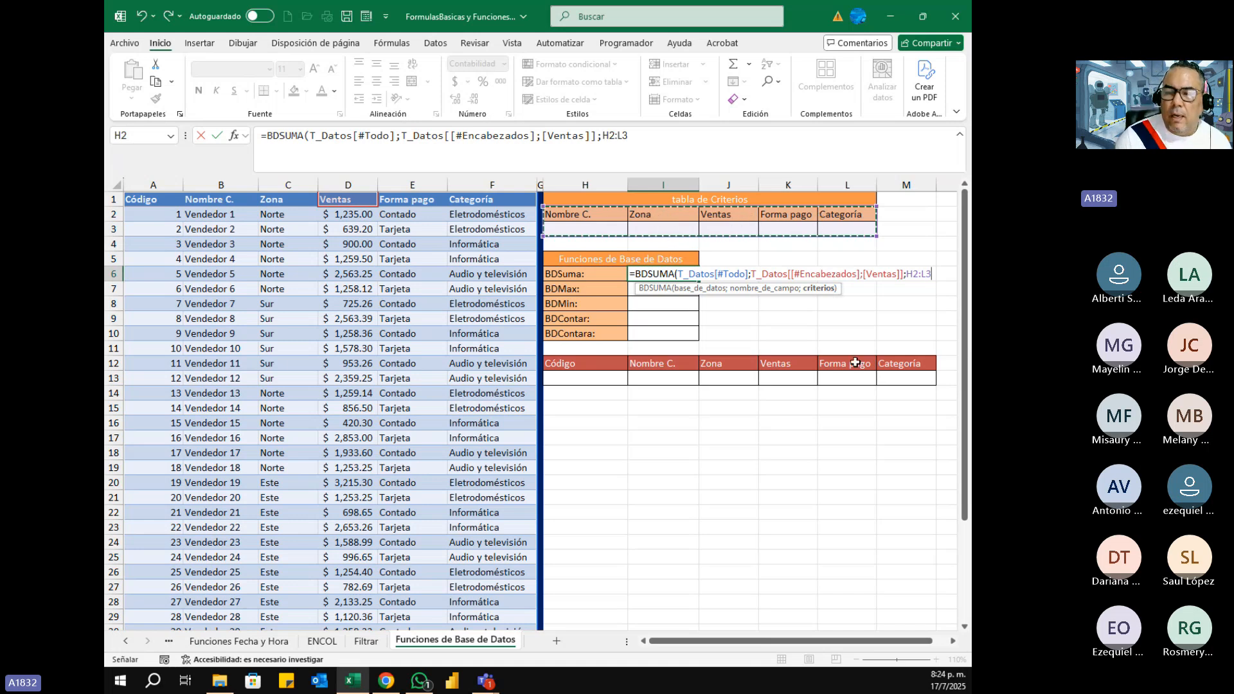
{"action": "type", "text": ")"}
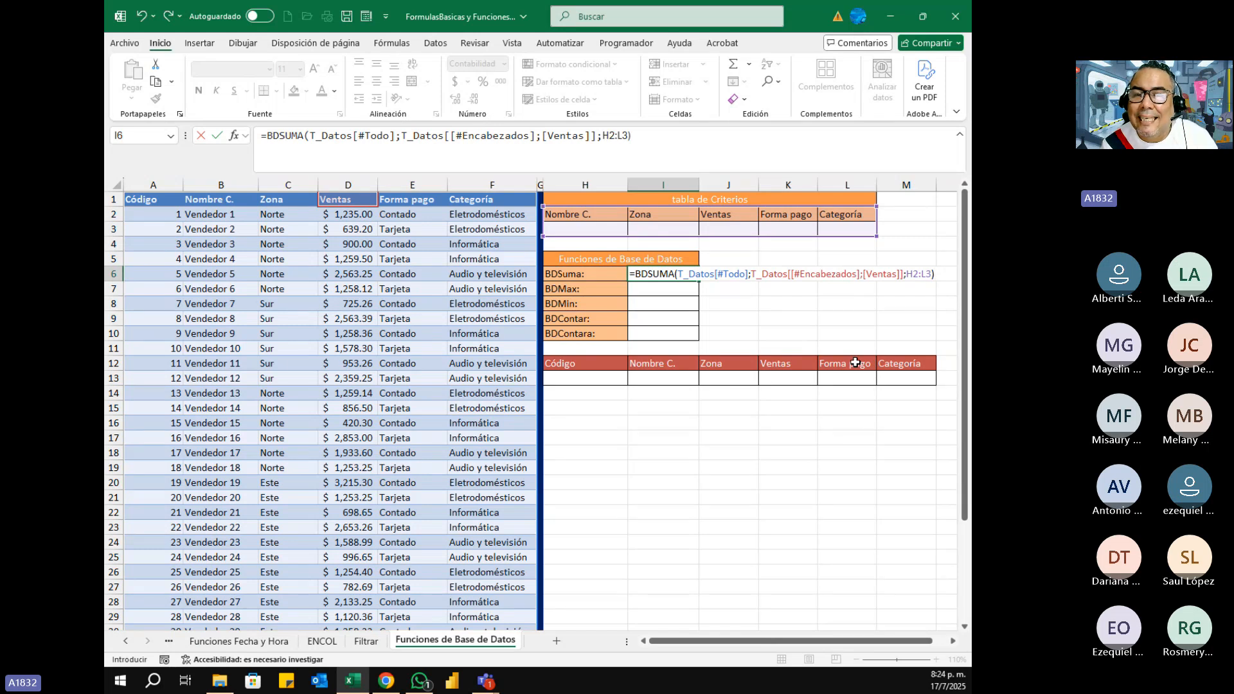
{"action": "key", "text": "Return"}
{"action": "key", "text": "Up"}
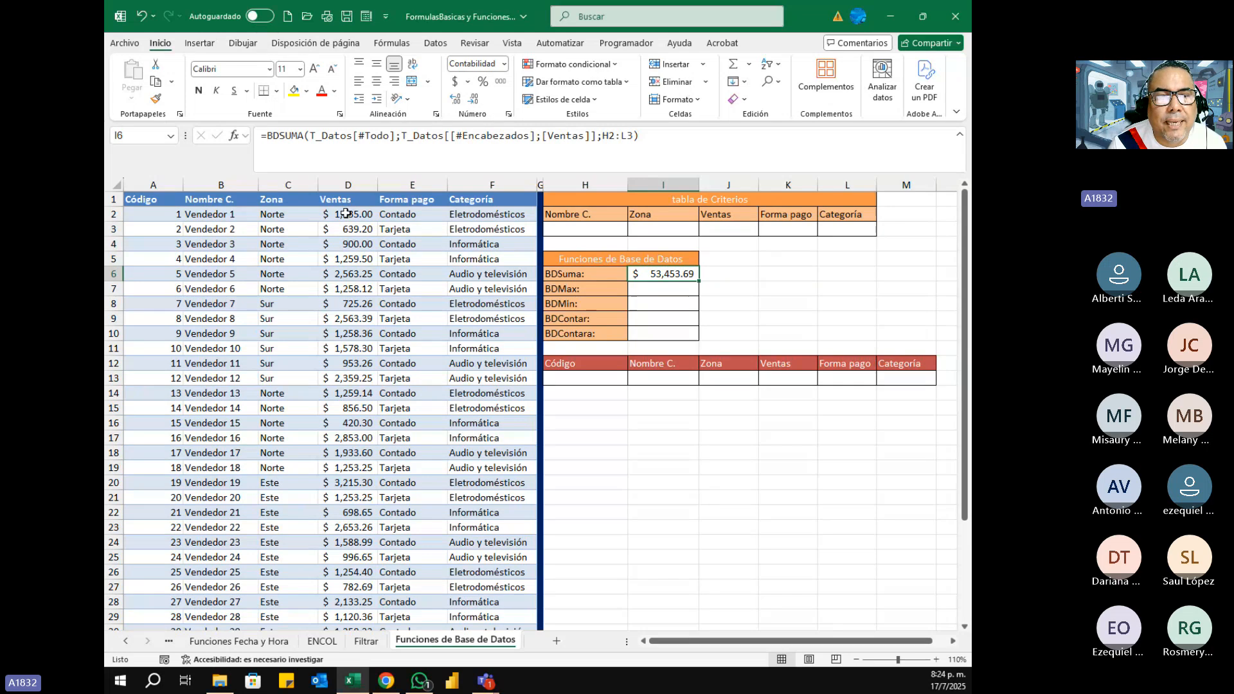
{"action": "left_click_drag", "start_coordinate": [347, 214], "coordinate": [352, 594]}
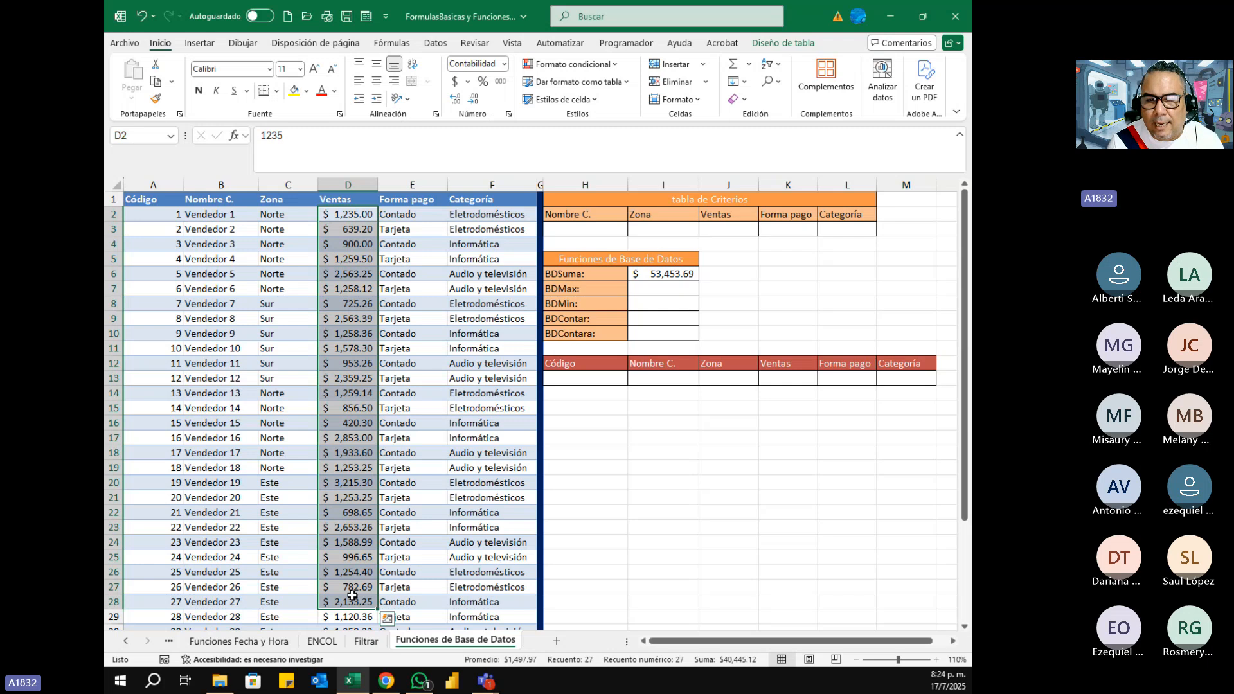
{"action": "left_click", "coordinate": [345, 221]}
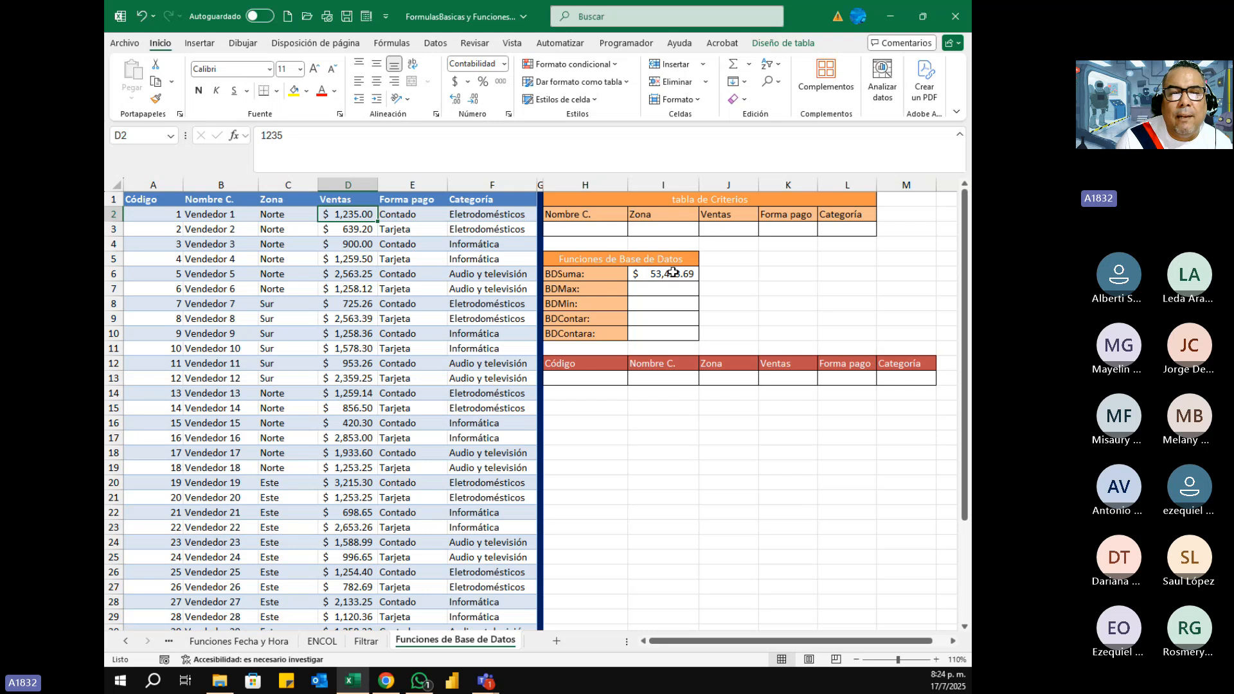
{"action": "left_click", "coordinate": [421, 229]}
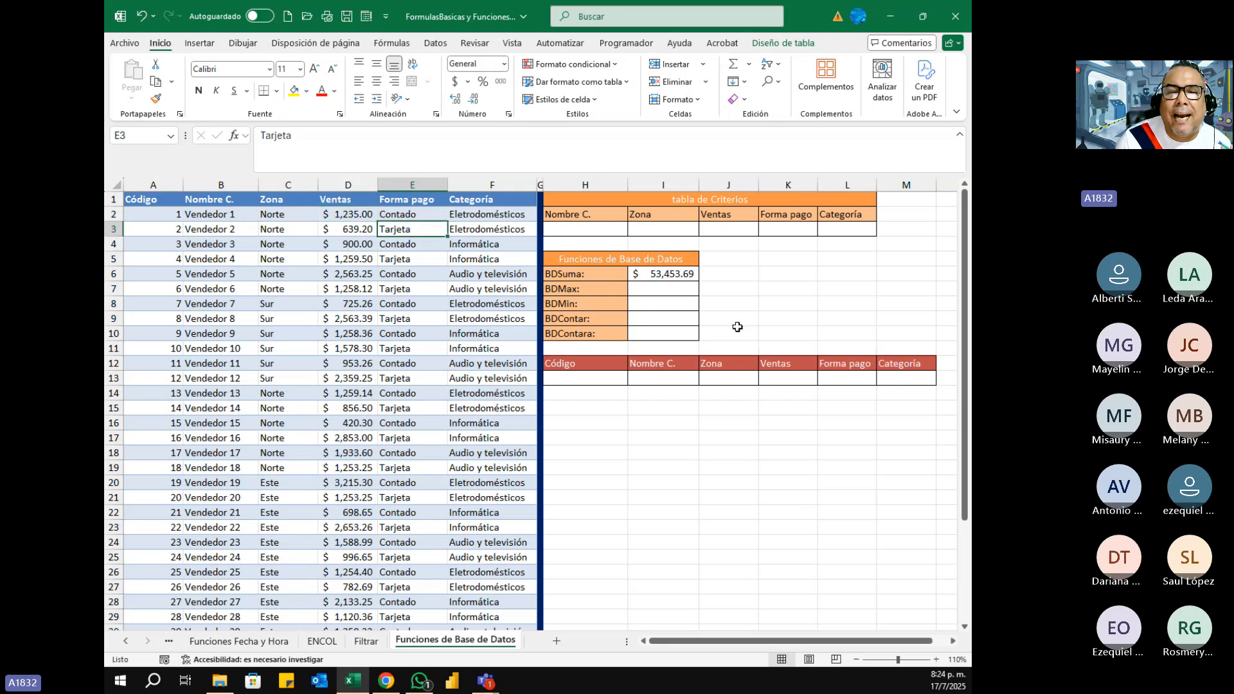
- Set the Forma pago criterion in K3 to Tarjeta and check the BDSuma result in I6
{"action": "left_click", "coordinate": [777, 230]}
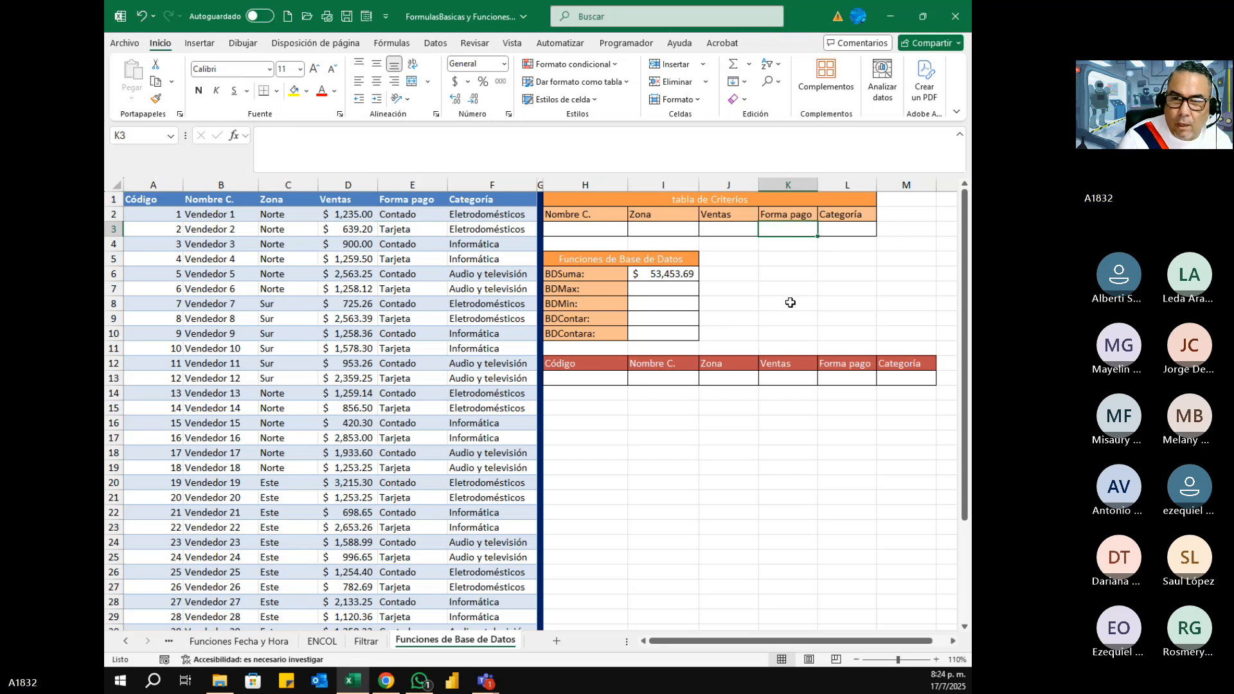
{"action": "type", "text": "T"}
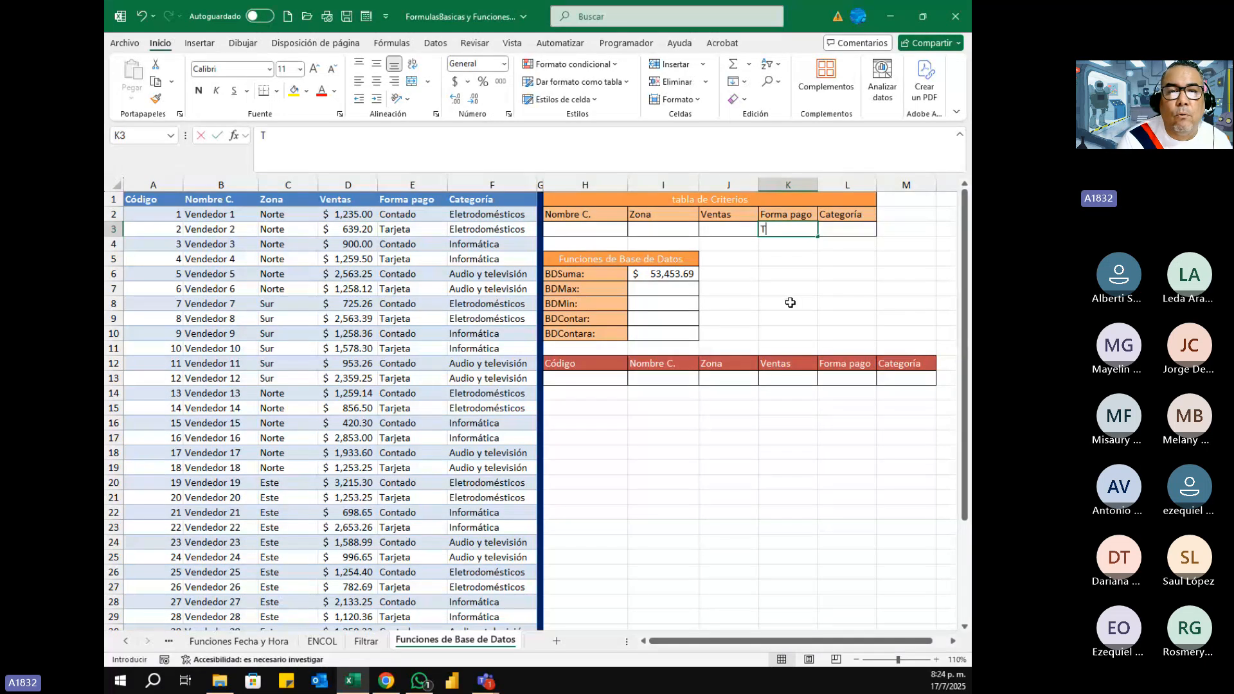
{"action": "type", "text": "ar"}
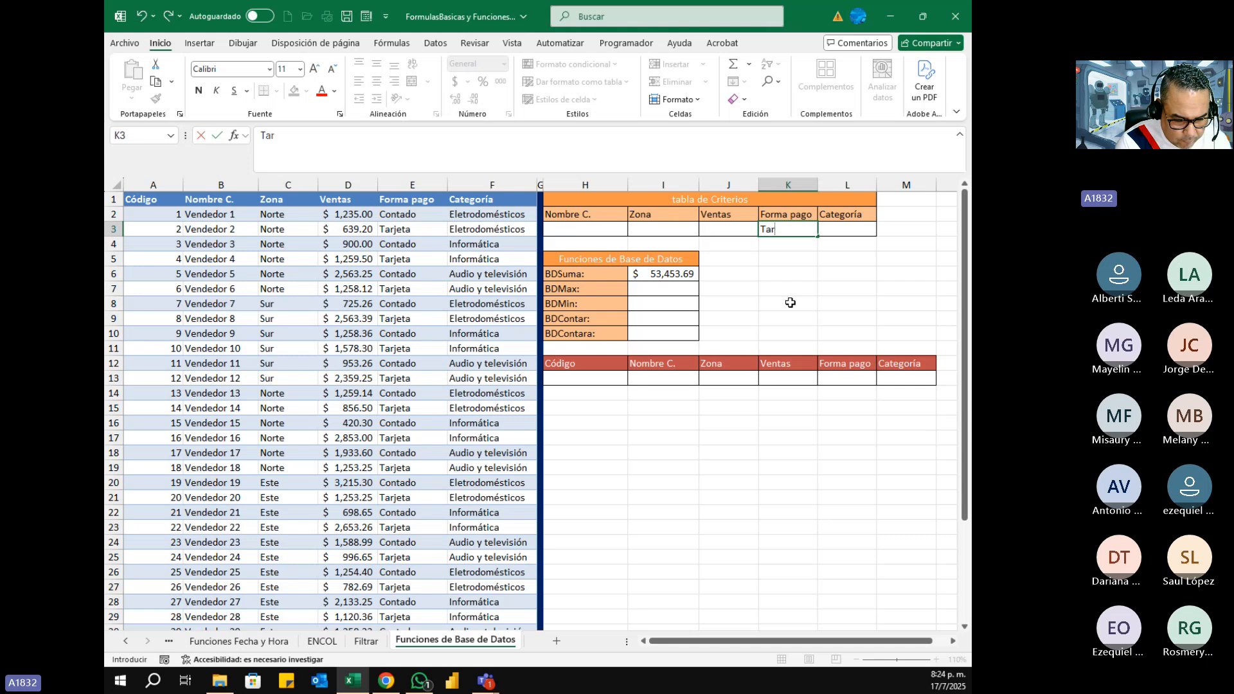
{"action": "type", "text": "jeta"}
{"action": "key", "text": "Return"}
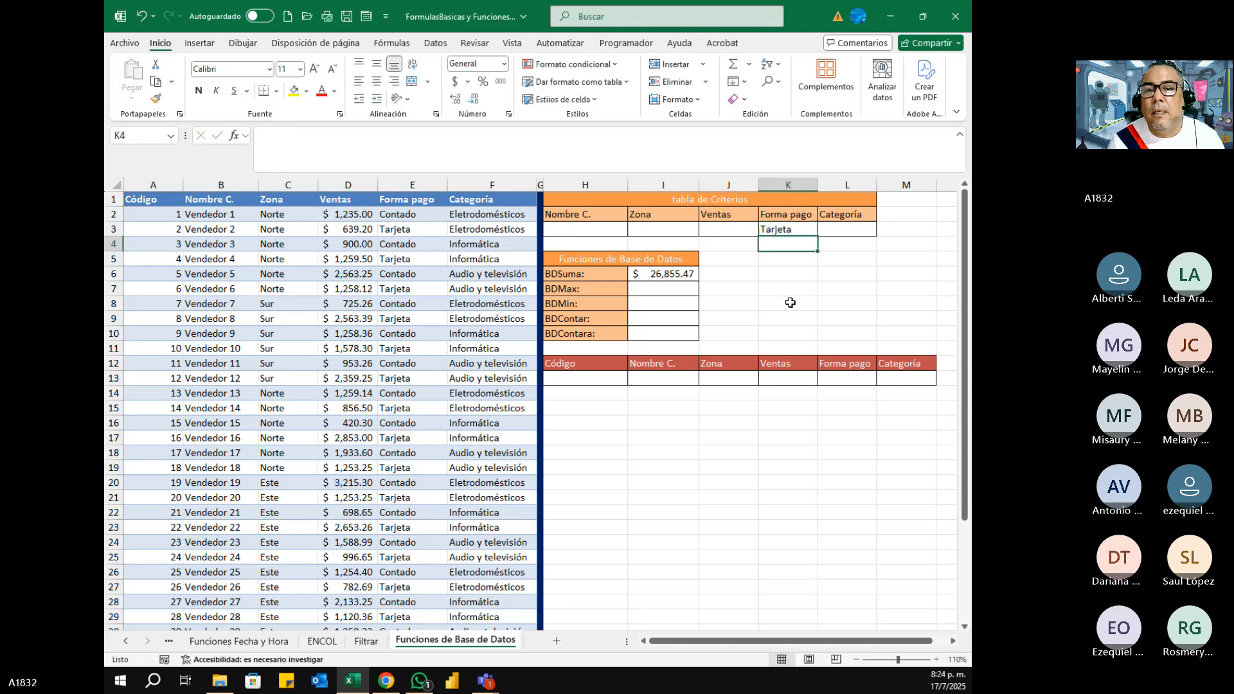
{"action": "left_click", "coordinate": [665, 274]}
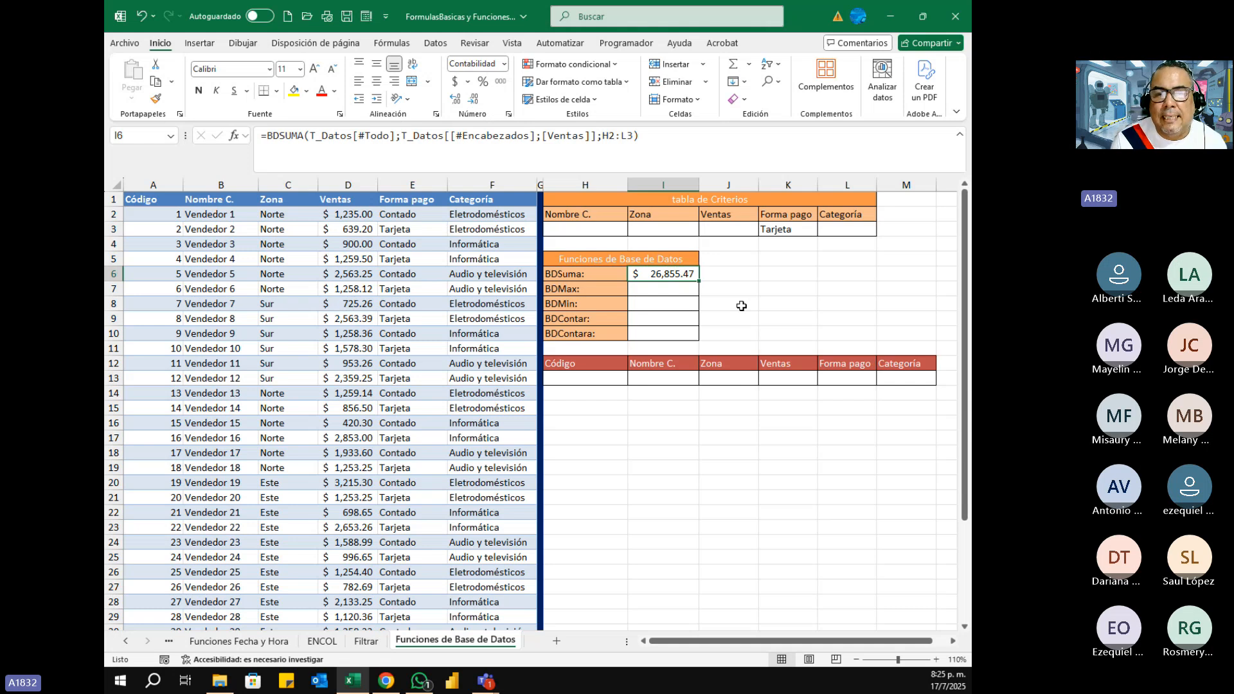
- Change the Forma pago criterion in K3 to Contado and check the recalculated BDSuma result
{"action": "left_click", "coordinate": [766, 233]}
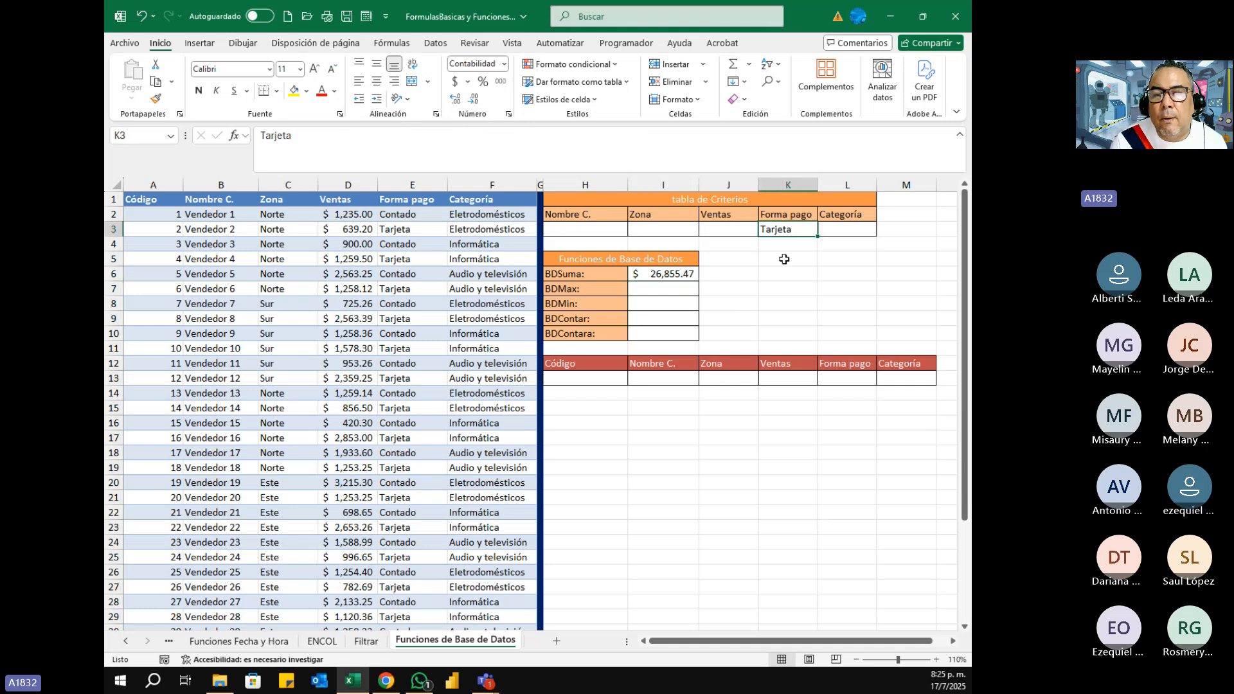
{"action": "type", "text": "Co"}
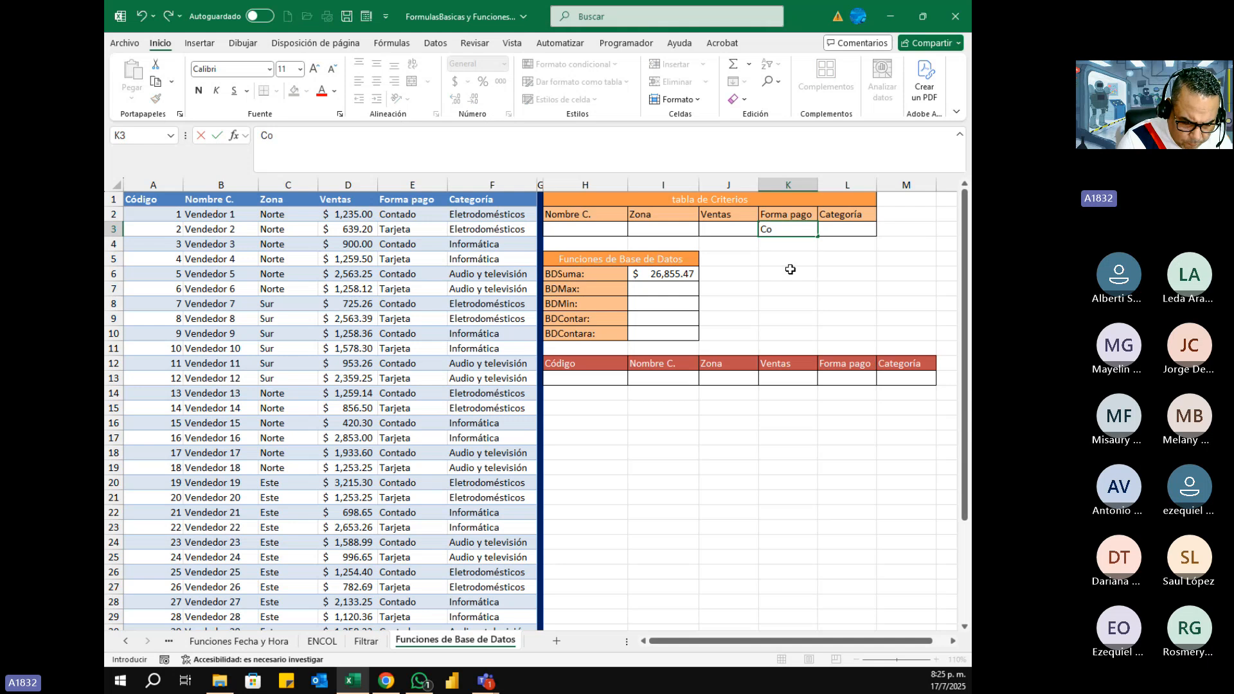
{"action": "type", "text": "ntado"}
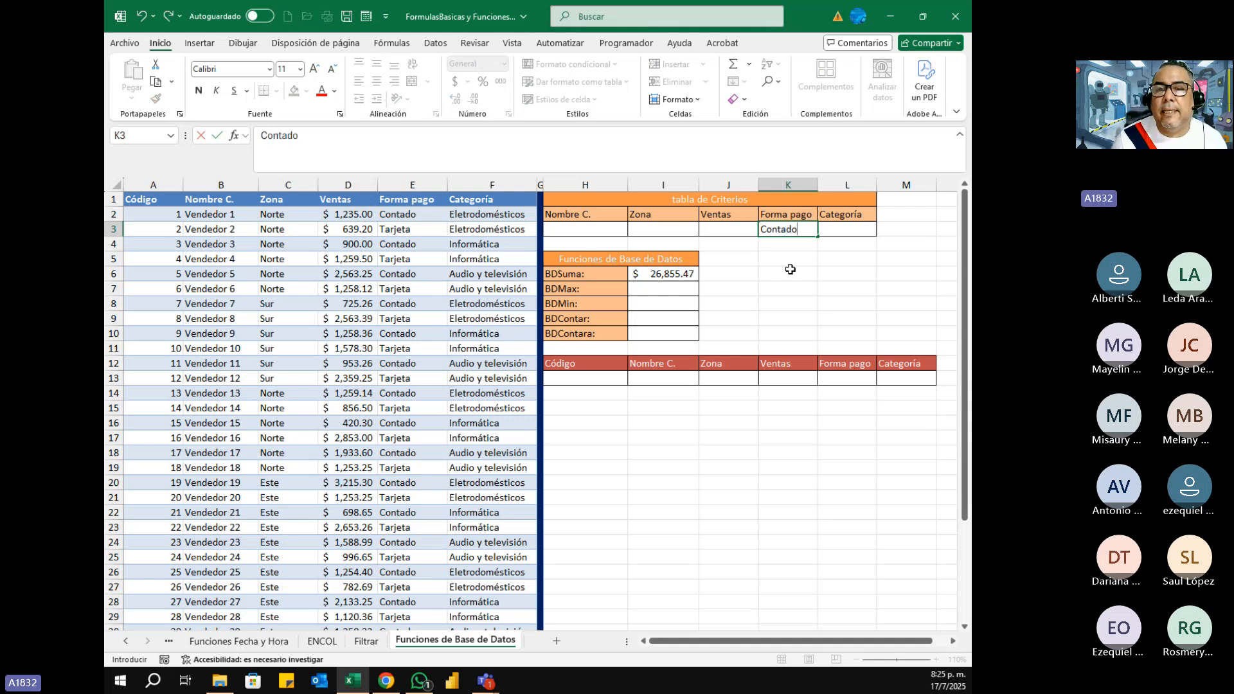
{"action": "key", "text": "Return"}
{"action": "left_click", "coordinate": [675, 274]}
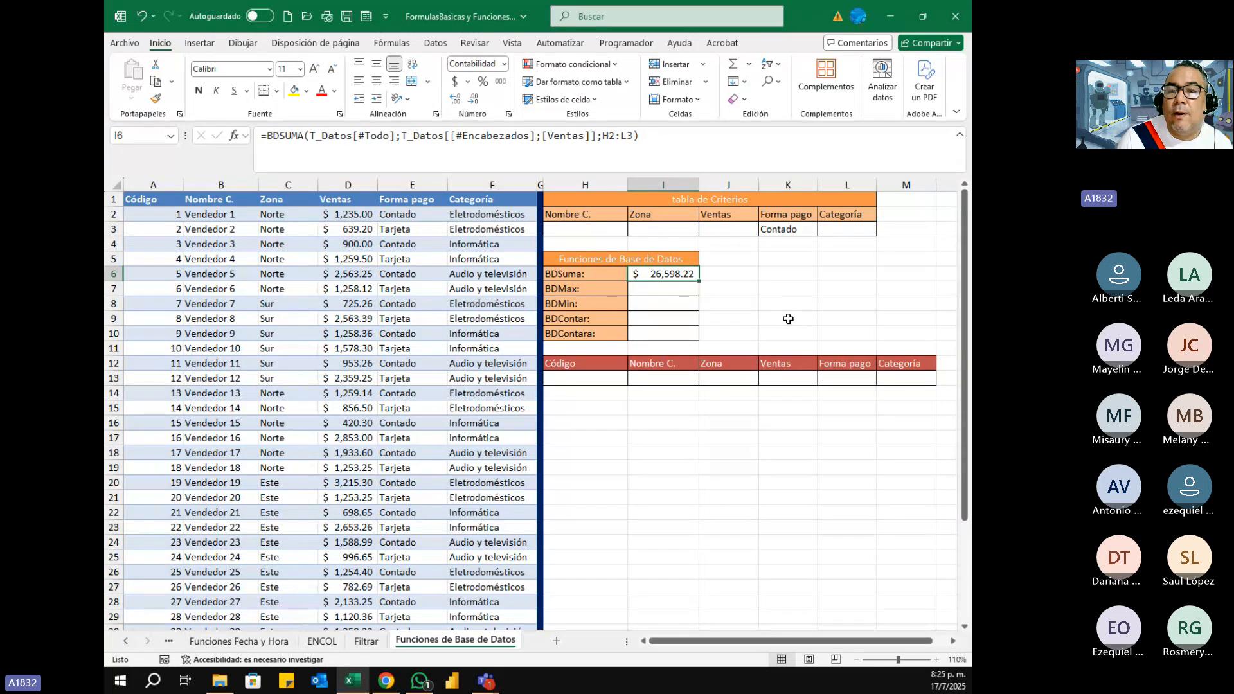
{"action": "left_click", "coordinate": [774, 233]}
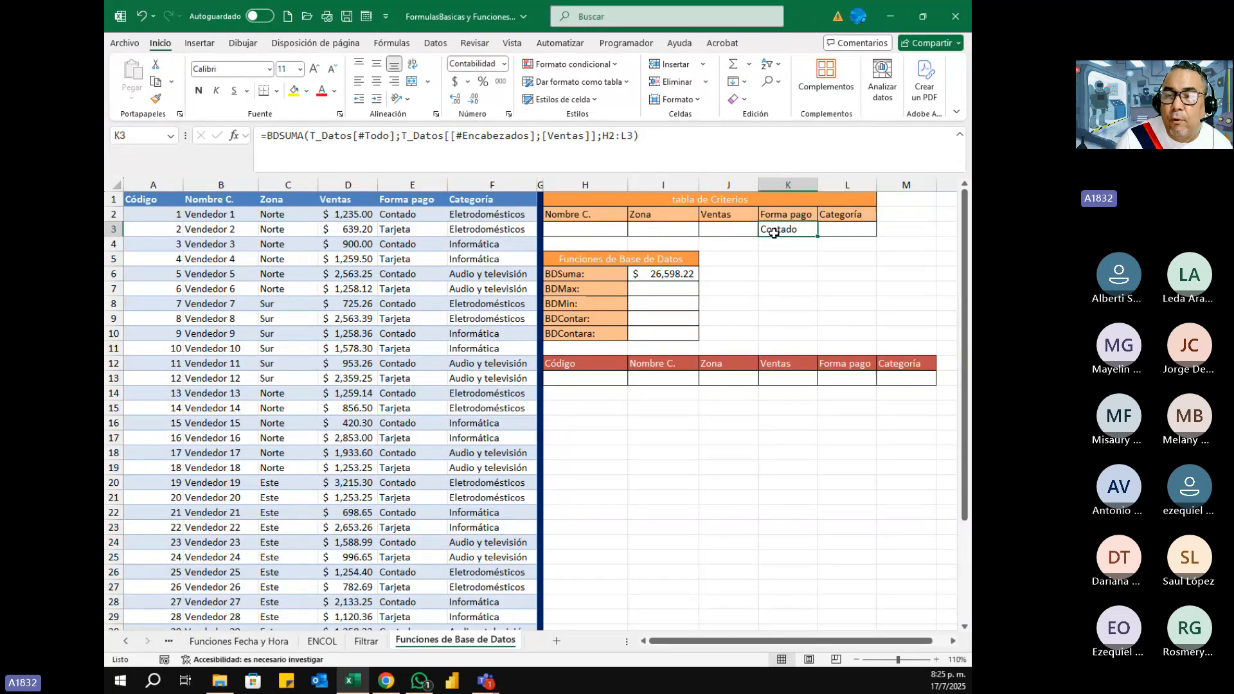
- Add Informática as the Categoría criterion in L3 and check the BDSuma result for both criteria
{"action": "left_click", "coordinate": [842, 234]}
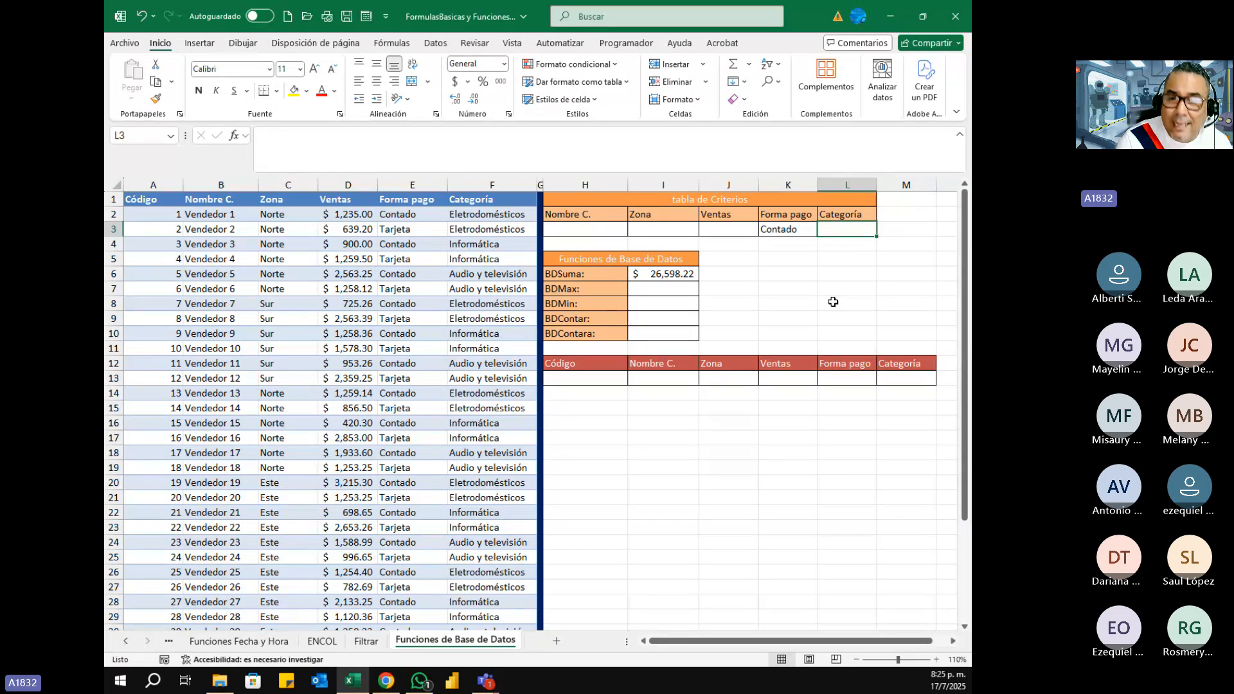
{"action": "type", "text": "Inform"}
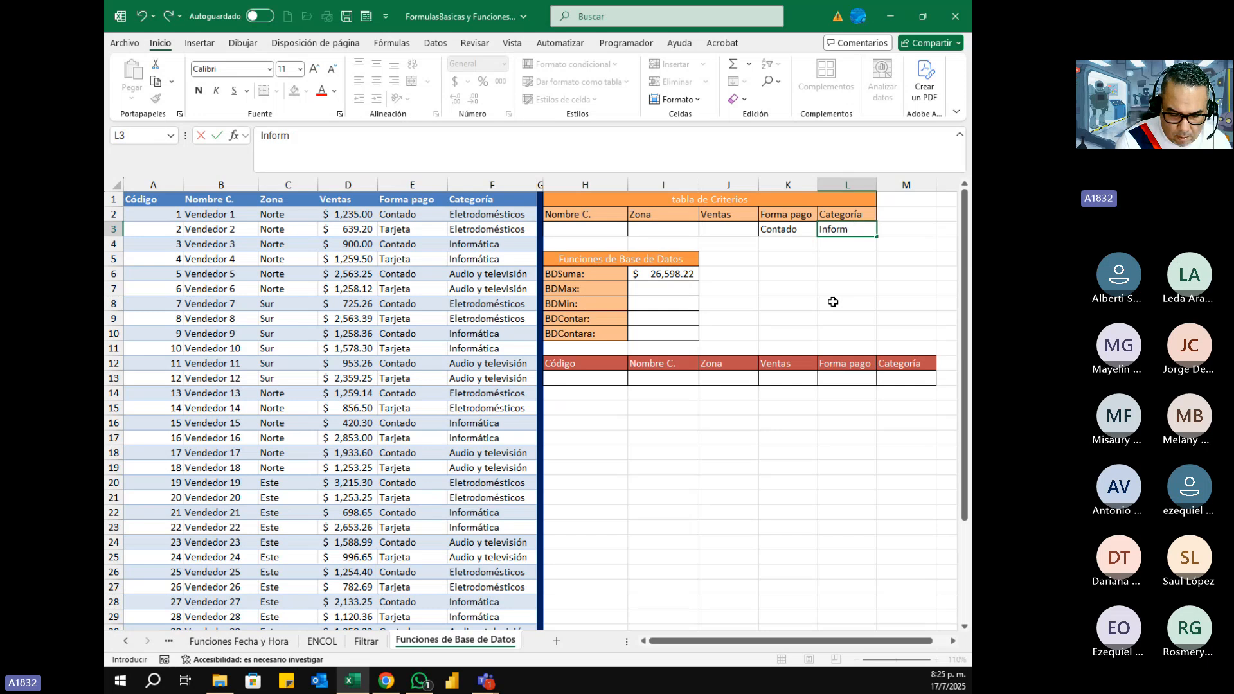
{"action": "type", "text": "aá"}
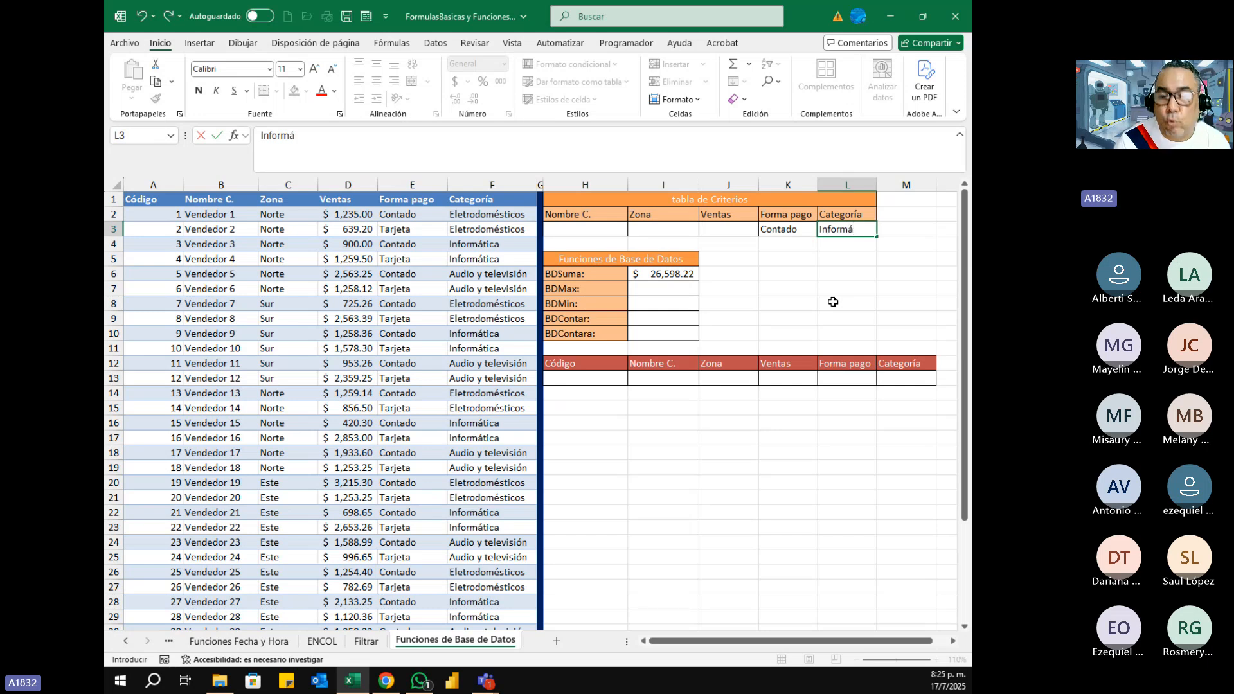
{"action": "type", "text": "tica"}
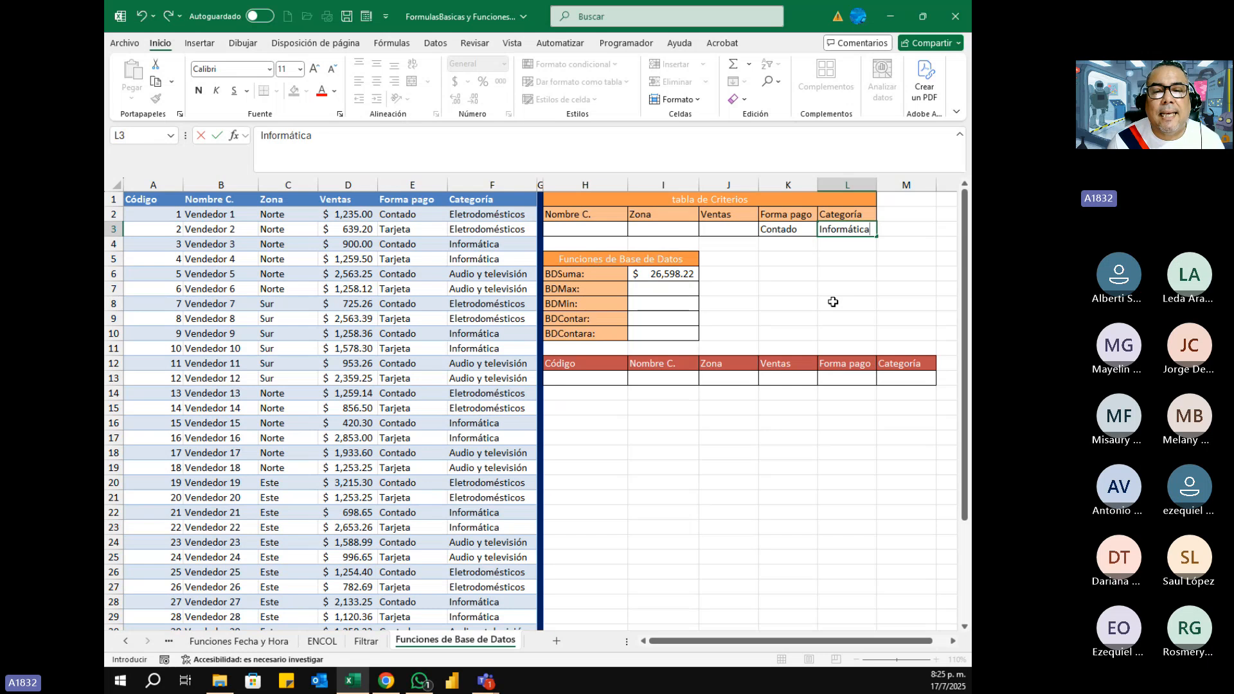
{"action": "key", "text": "Return"}
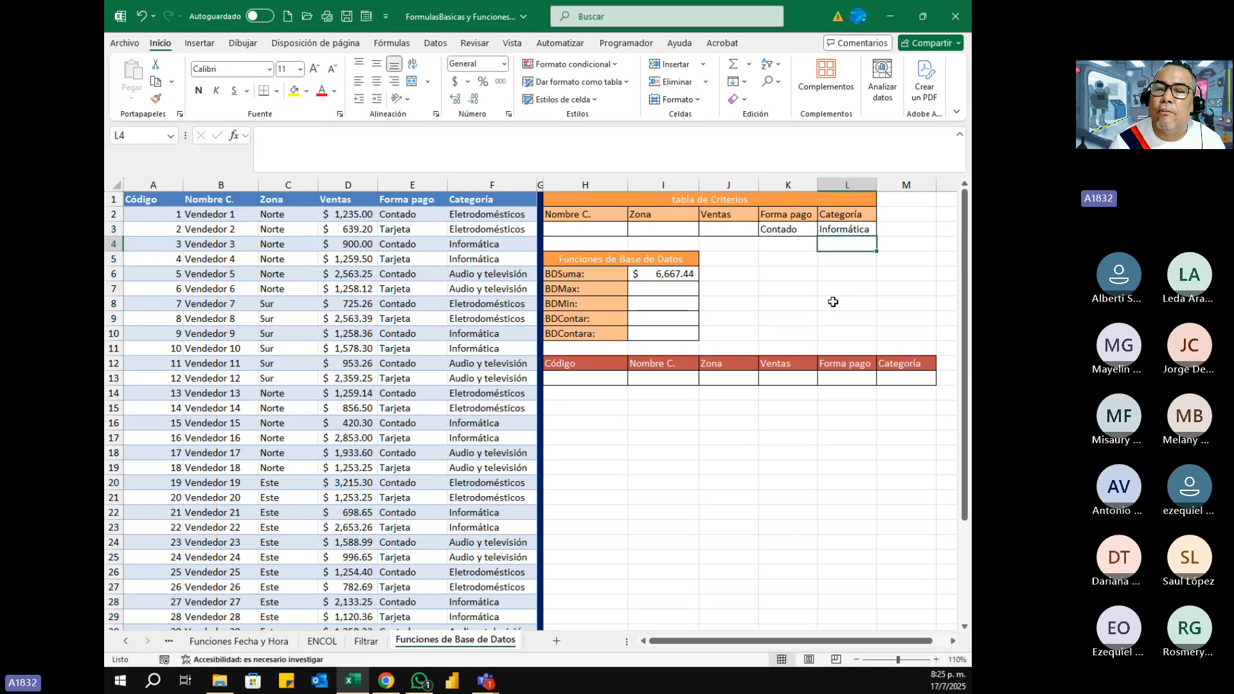
{"action": "left_click_drag", "start_coordinate": [778, 232], "coordinate": [851, 233]}
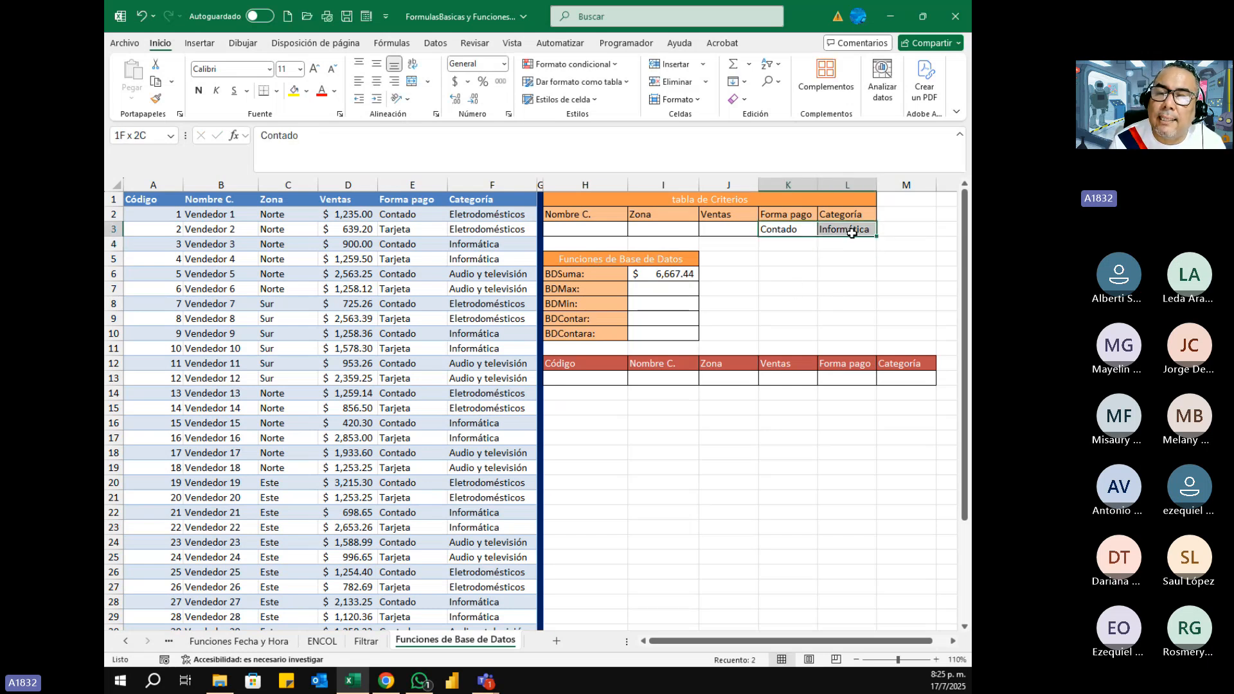
{"action": "left_click", "coordinate": [674, 271]}
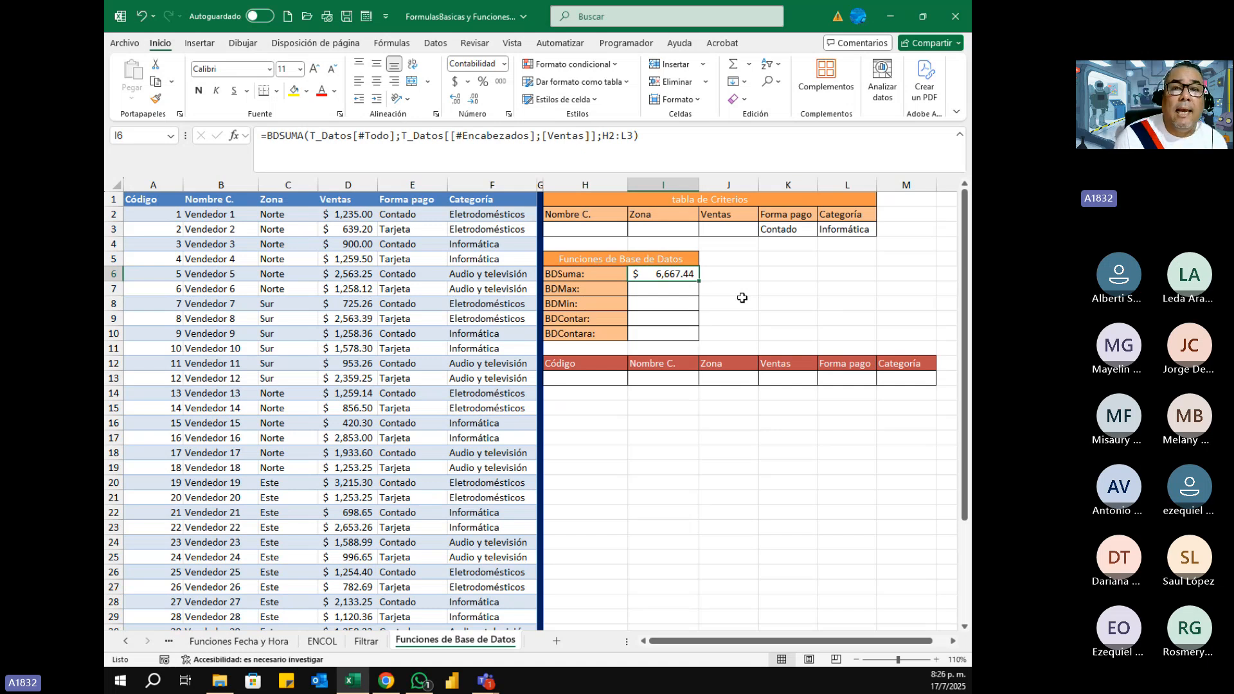
- Add Norte as the Zona criterion in I3 and check the BDSuma result for all three criteria
{"action": "left_click", "coordinate": [650, 231]}
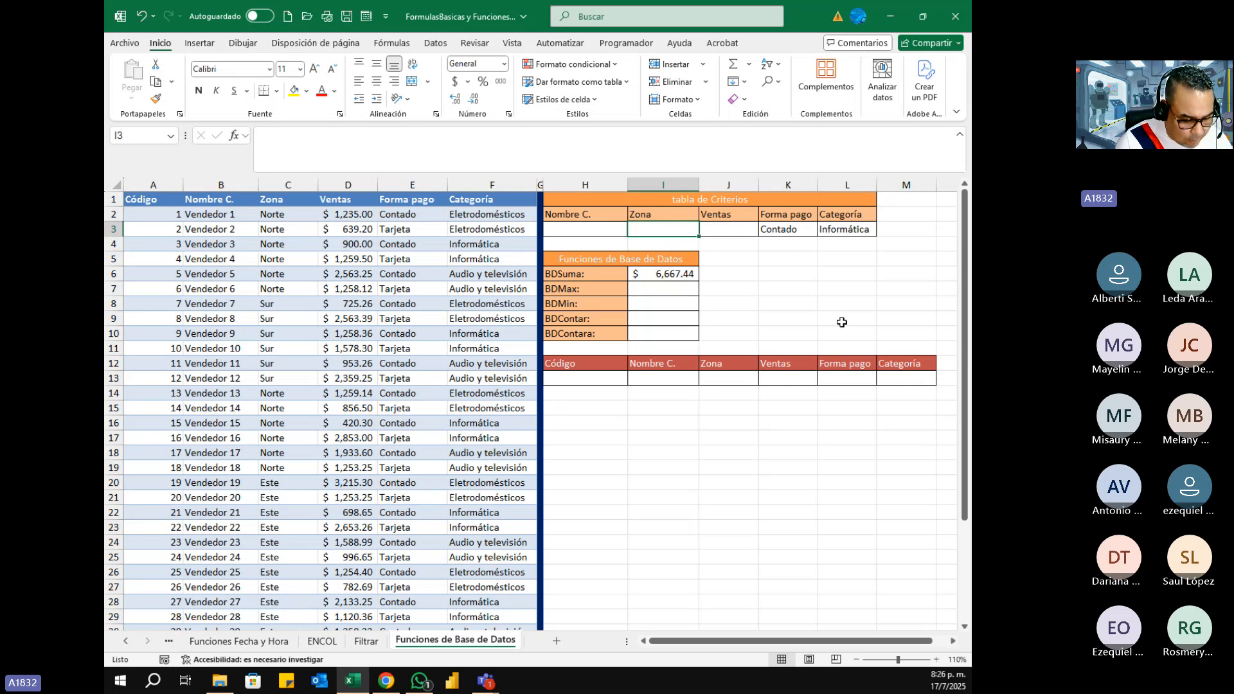
{"action": "type", "text": "Nor"}
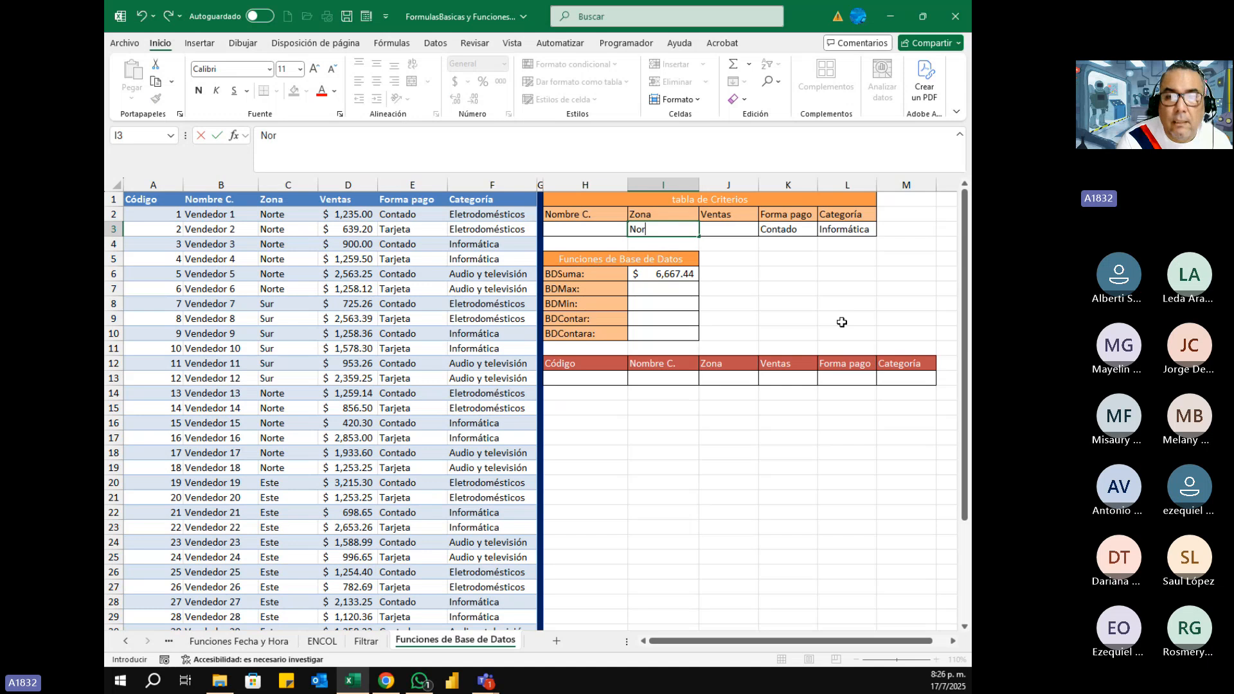
{"action": "type", "text": "te"}
{"action": "key", "text": "Return"}
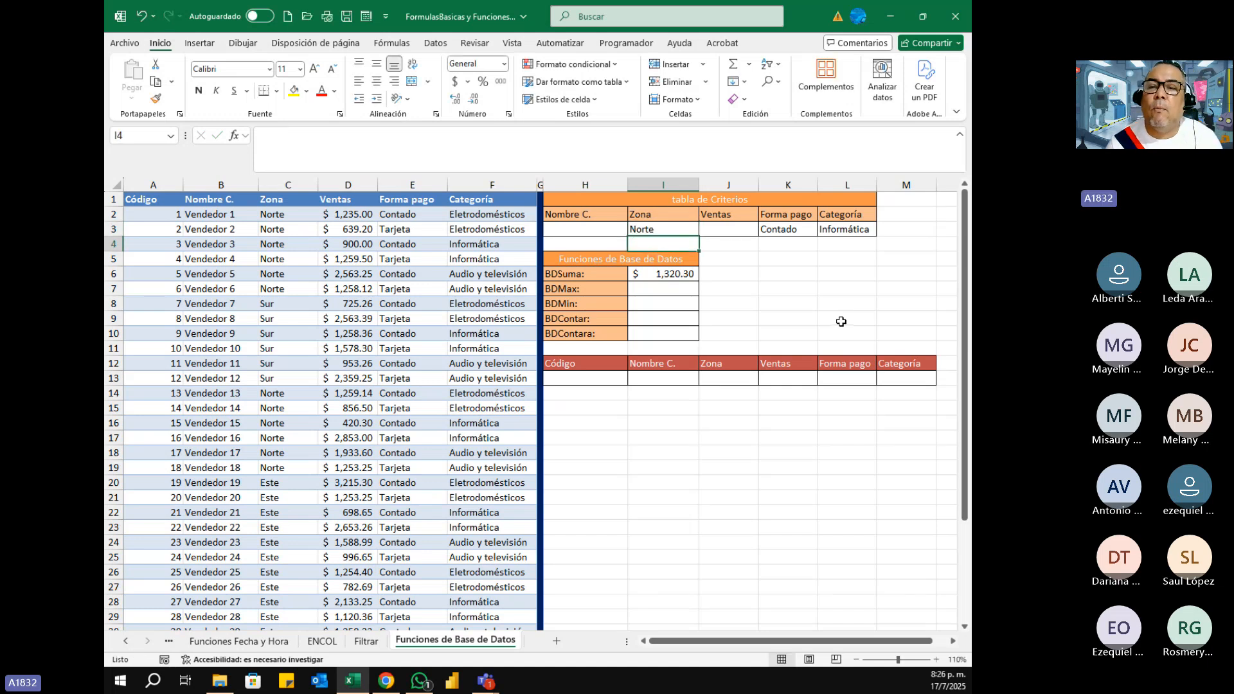
{"action": "left_click", "coordinate": [659, 274]}
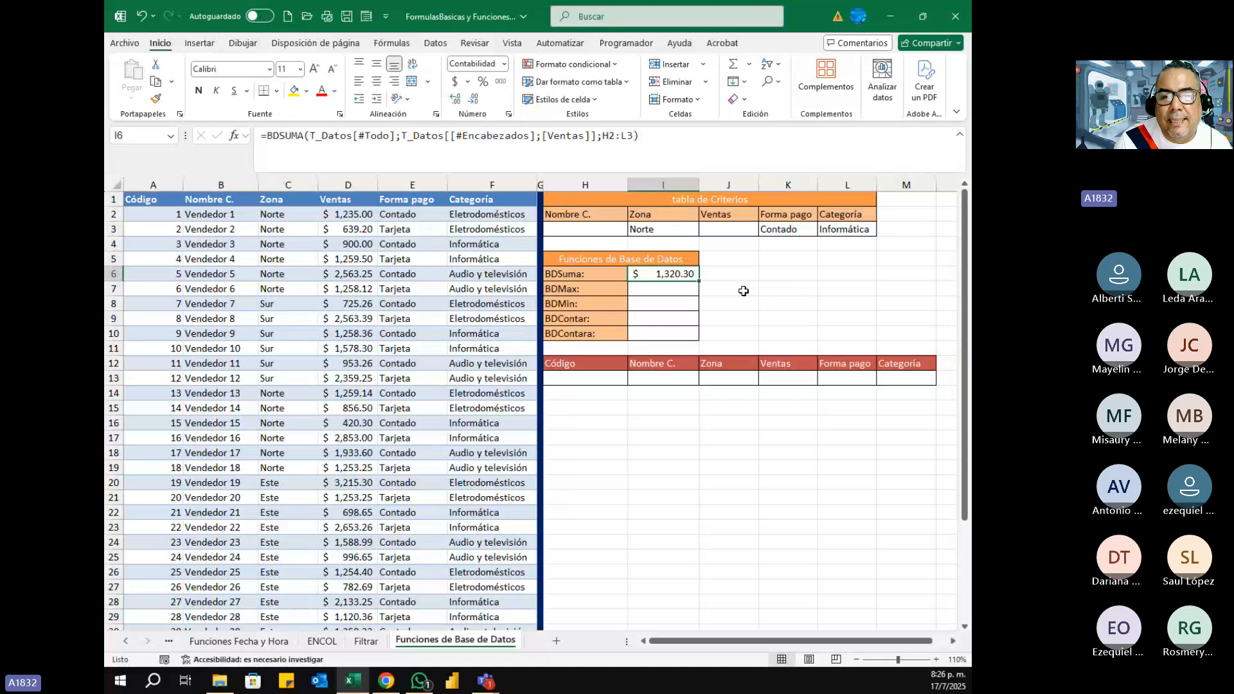
- Clear the Zona, Categoría and Forma pago criteria from cells I3, L3 and K3
{"action": "left_click", "coordinate": [656, 233]}
{"action": "key", "text": "Delete"}
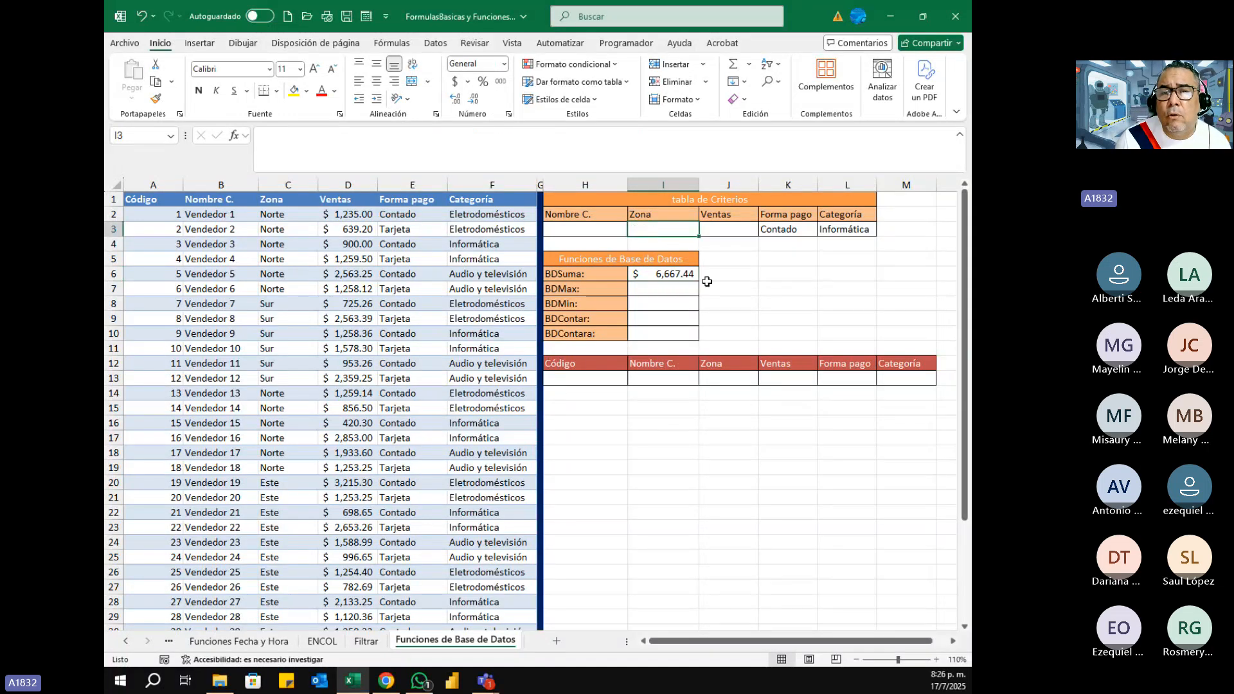
{"action": "key", "text": "Right"}
{"action": "key", "text": "Right"}
{"action": "key", "text": "Right"}
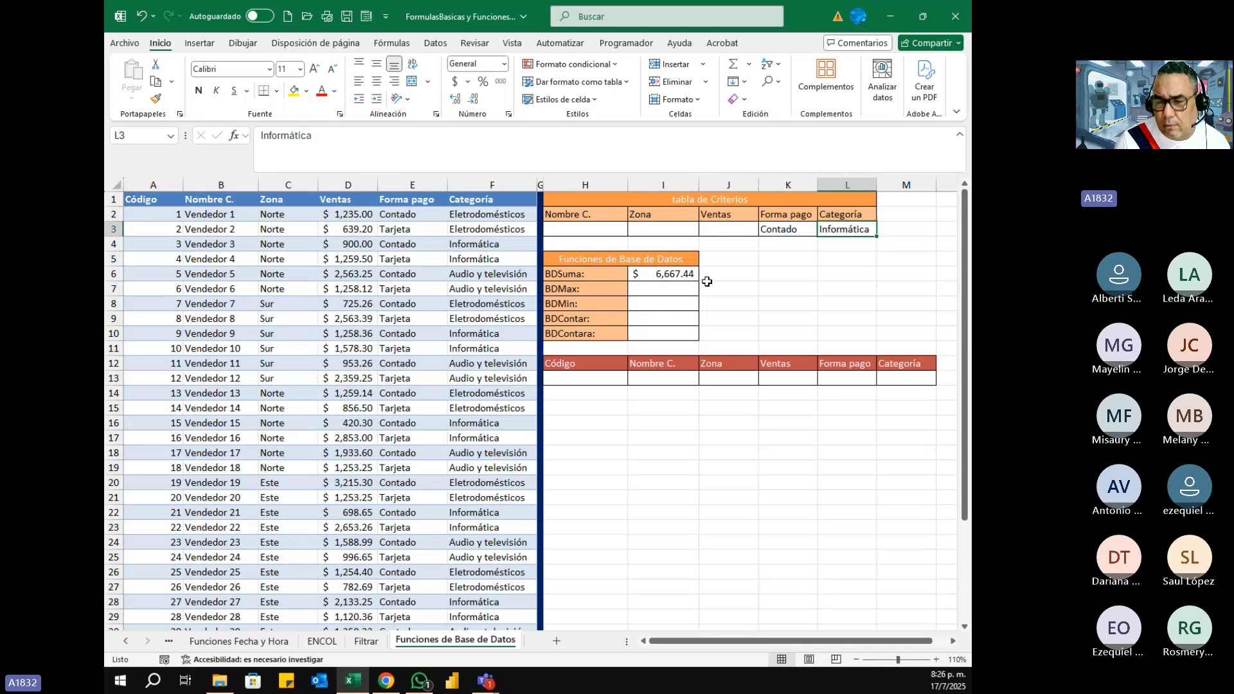
{"action": "key", "text": "Delete"}
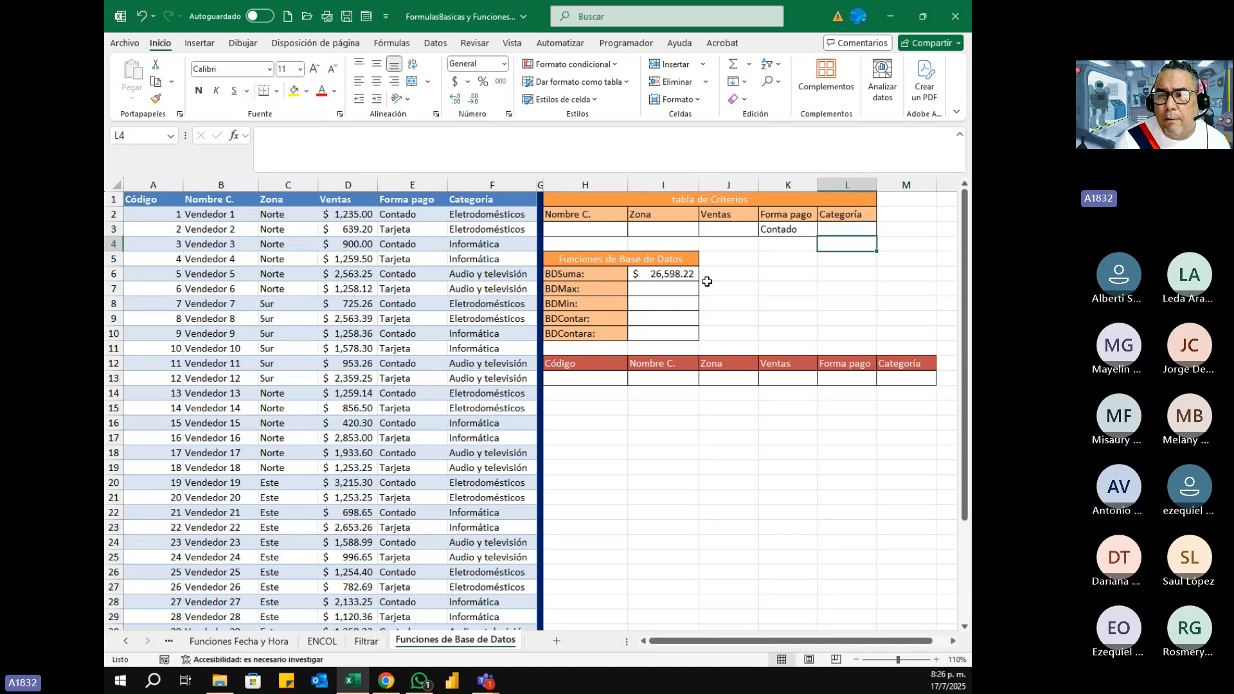
{"action": "key", "text": "Left"}
{"action": "key", "text": "Delete"}
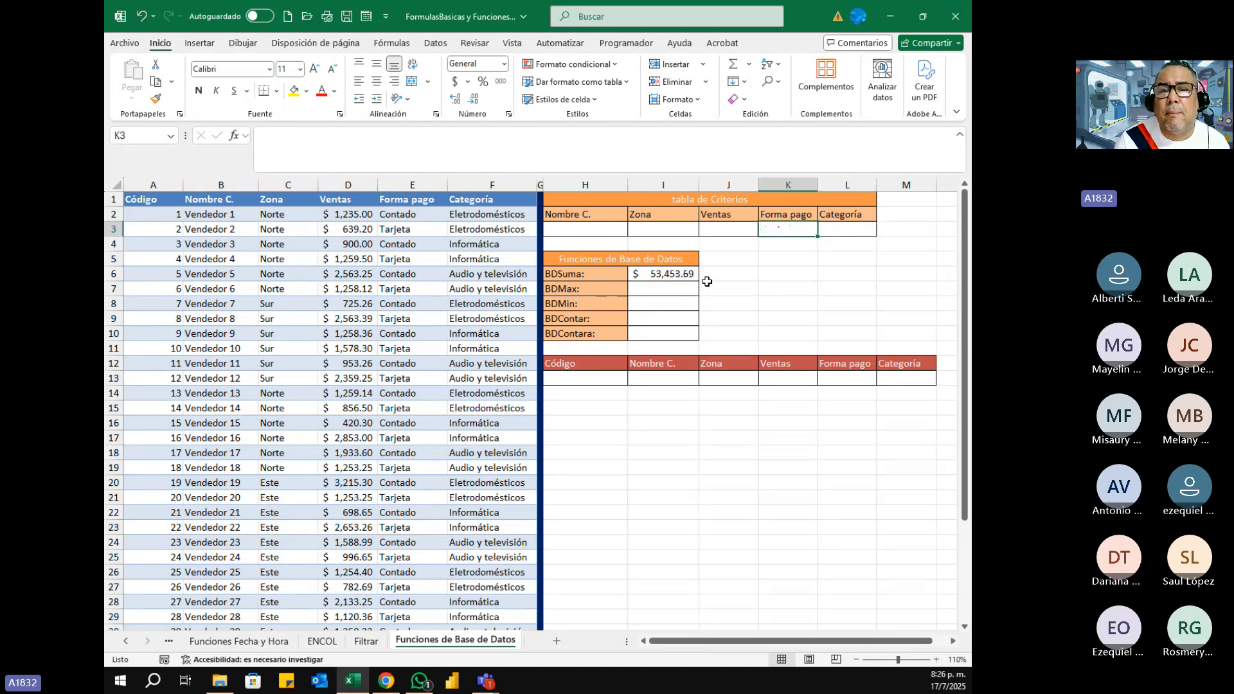
- Start a BDMAX formula in cell I7 with the whole sales table including headers, T_Datos[#Todo], as the database argument
{"action": "left_click", "coordinate": [669, 289]}
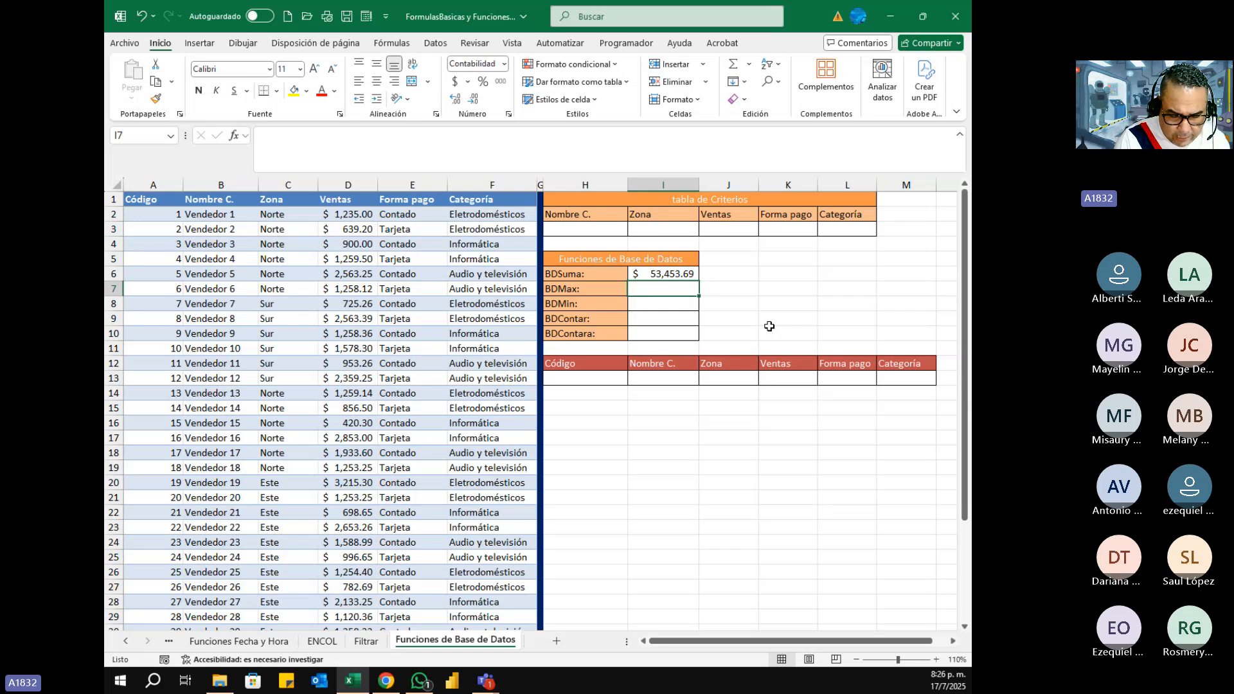
{"action": "type", "text": "="}
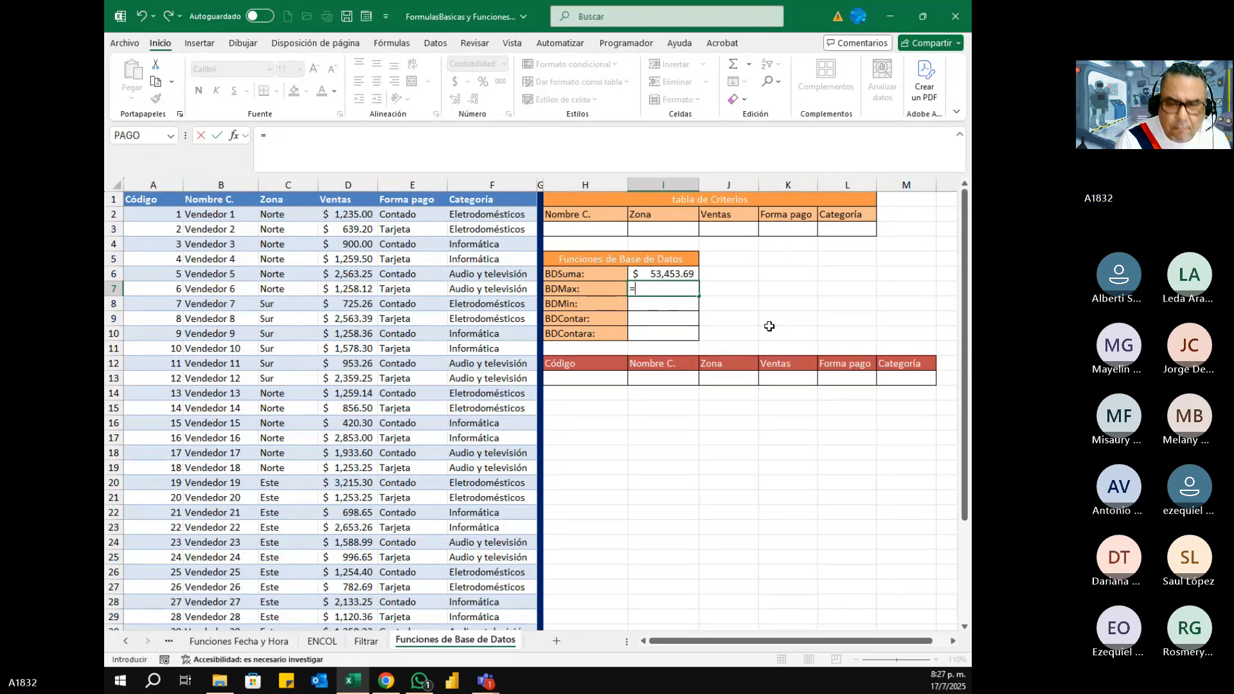
{"action": "type", "text": "bd"}
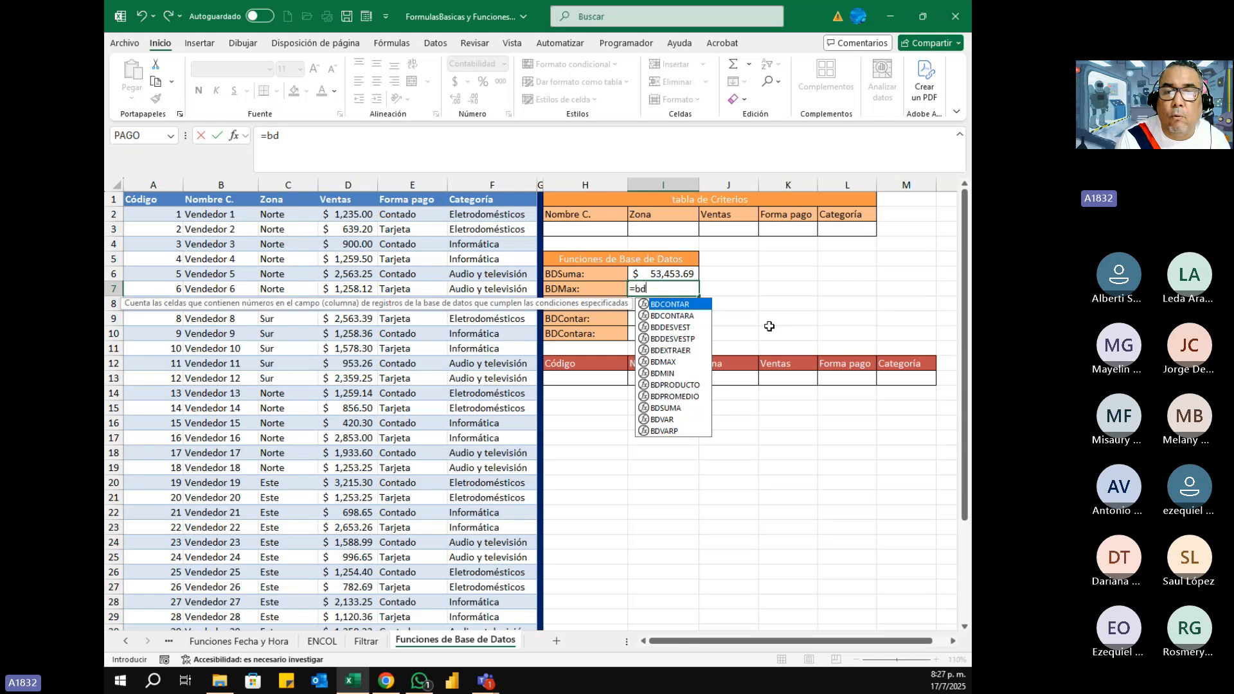
{"action": "type", "text": "m"}
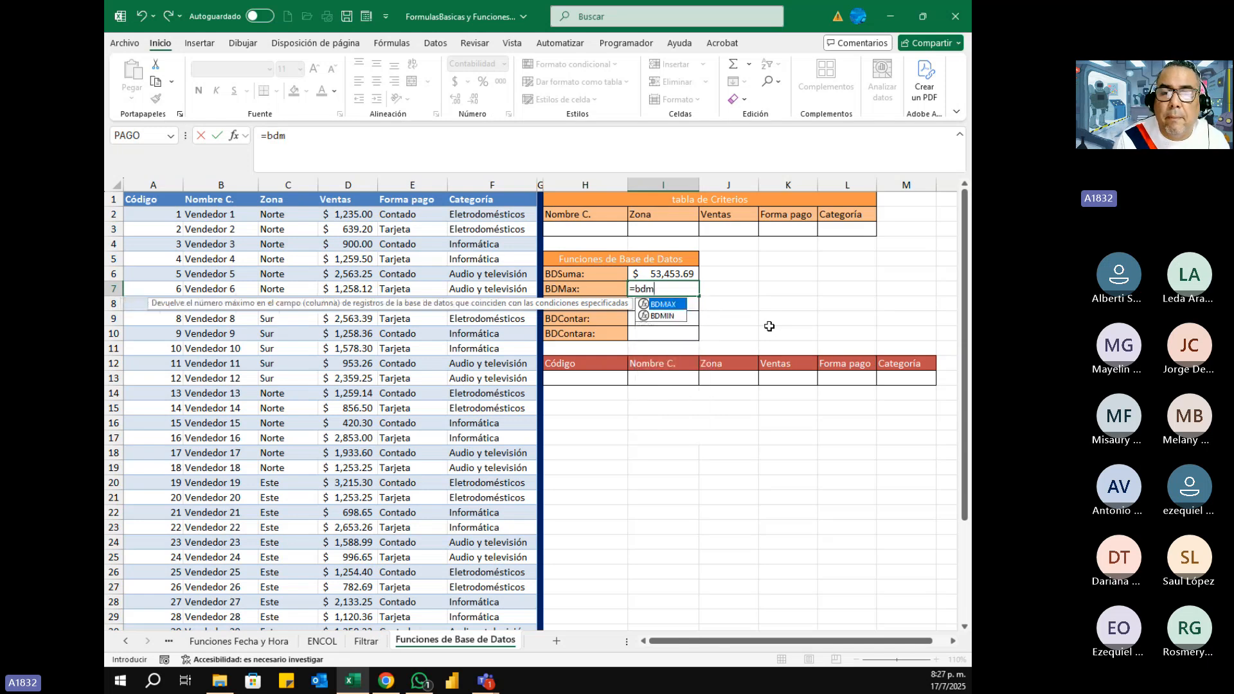
{"action": "key", "text": "Tab"}
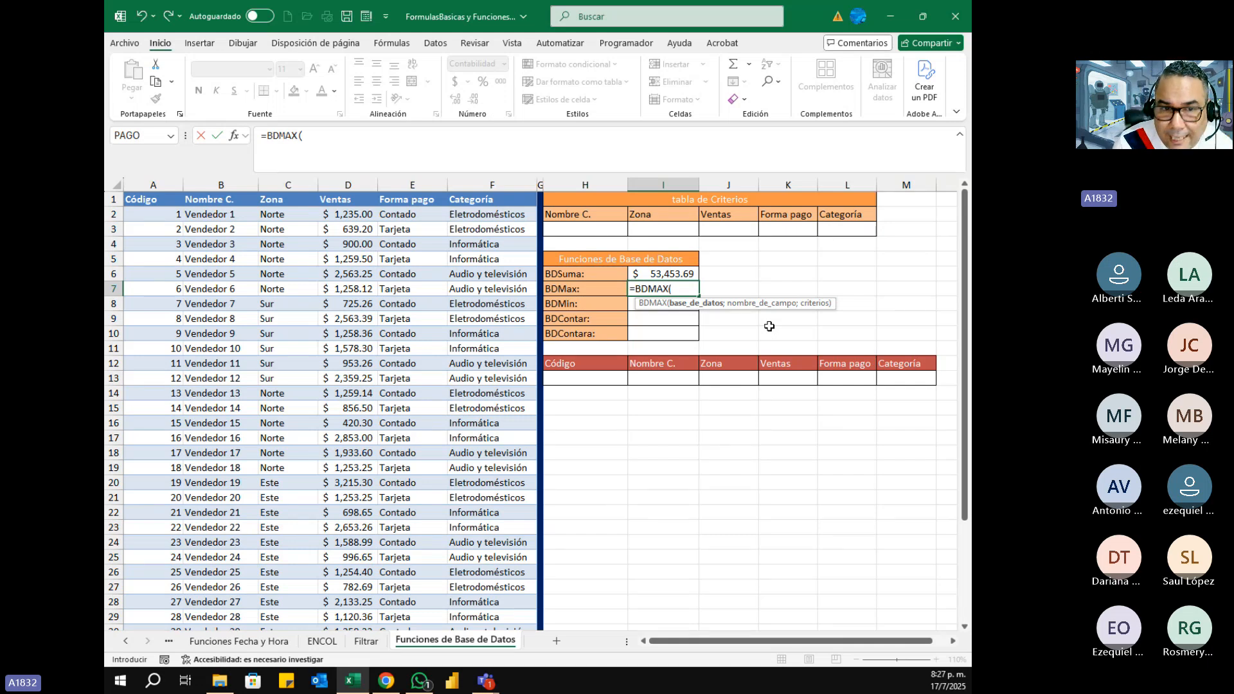
{"action": "left_click", "coordinate": [143, 200]}
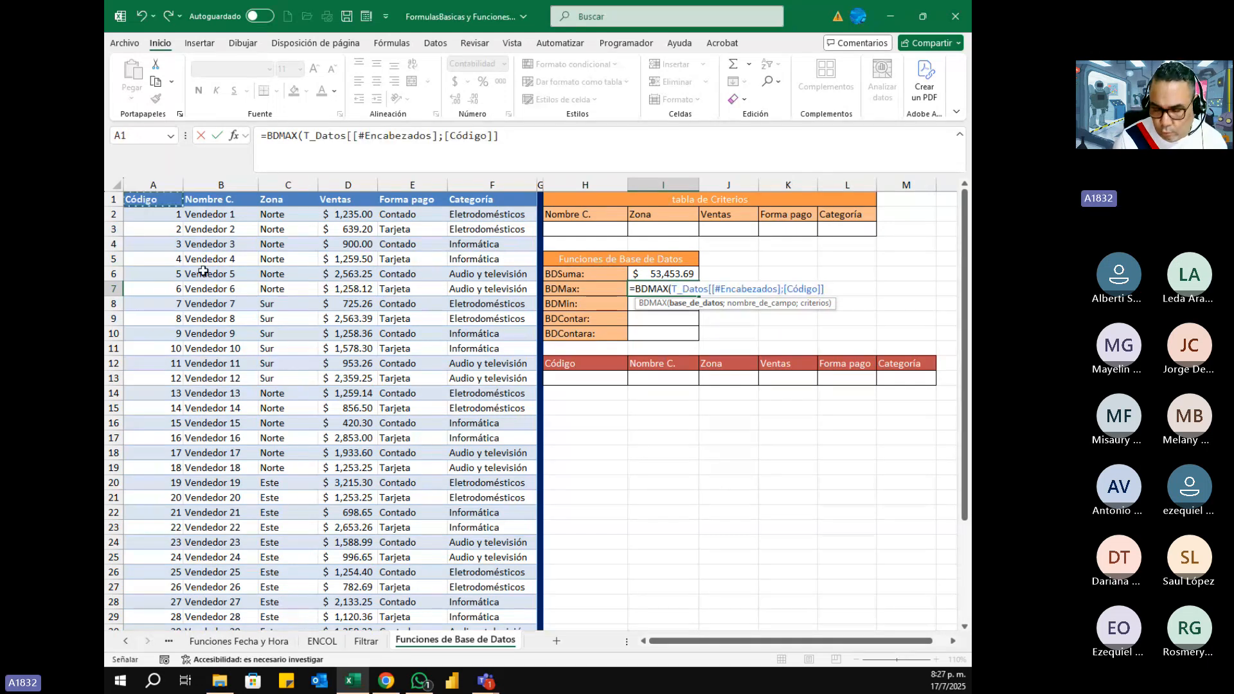
{"action": "key", "text": "shift+Right"}
{"action": "key", "text": "shift+Right"}
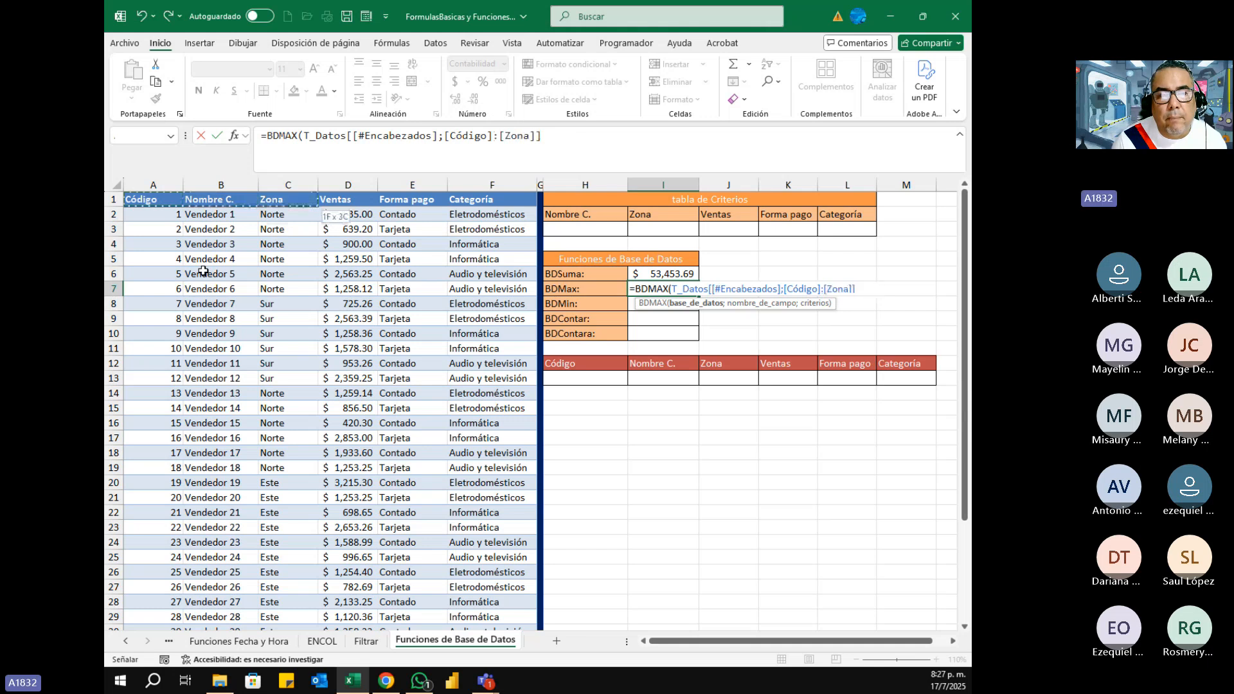
{"action": "key", "text": "shift+Right"}
{"action": "key", "text": "shift+Right"}
{"action": "key", "text": "shift+Right"}
{"action": "key", "text": "shift+Down"}
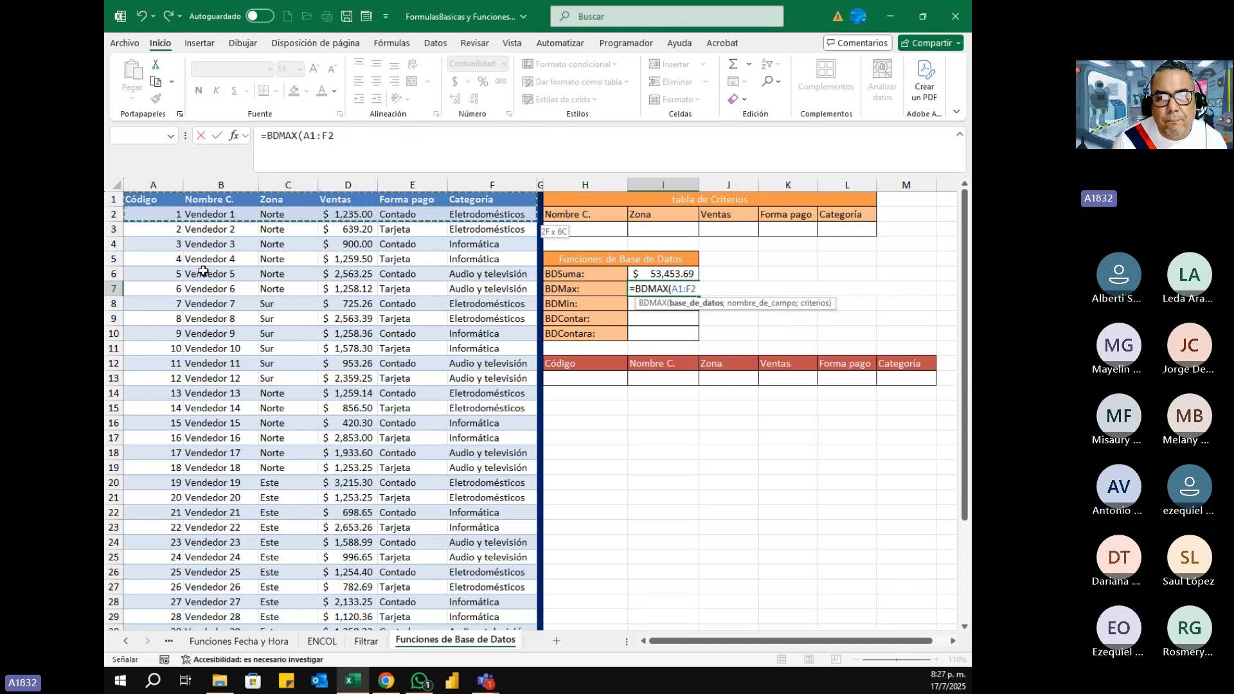
{"action": "key", "text": "ctrl+shift+Down"}
{"action": "left_click_drag", "start_coordinate": [966, 306], "coordinate": [966, 213]}
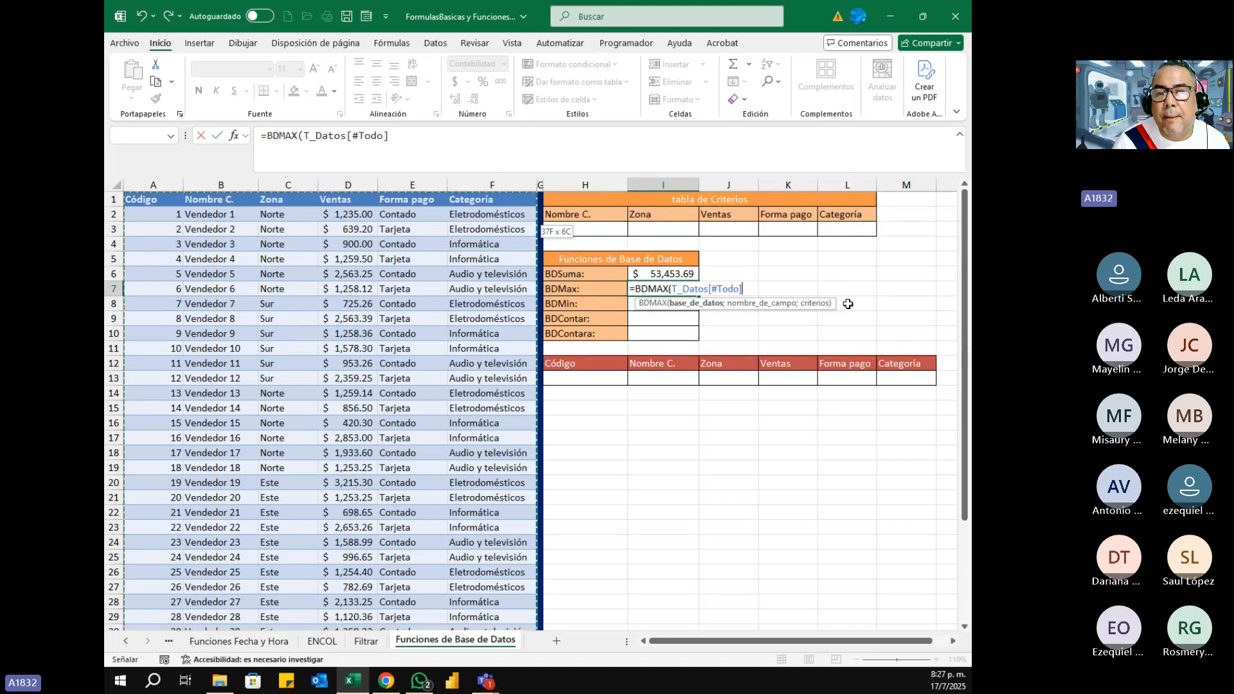
{"action": "type", "text": ";"}
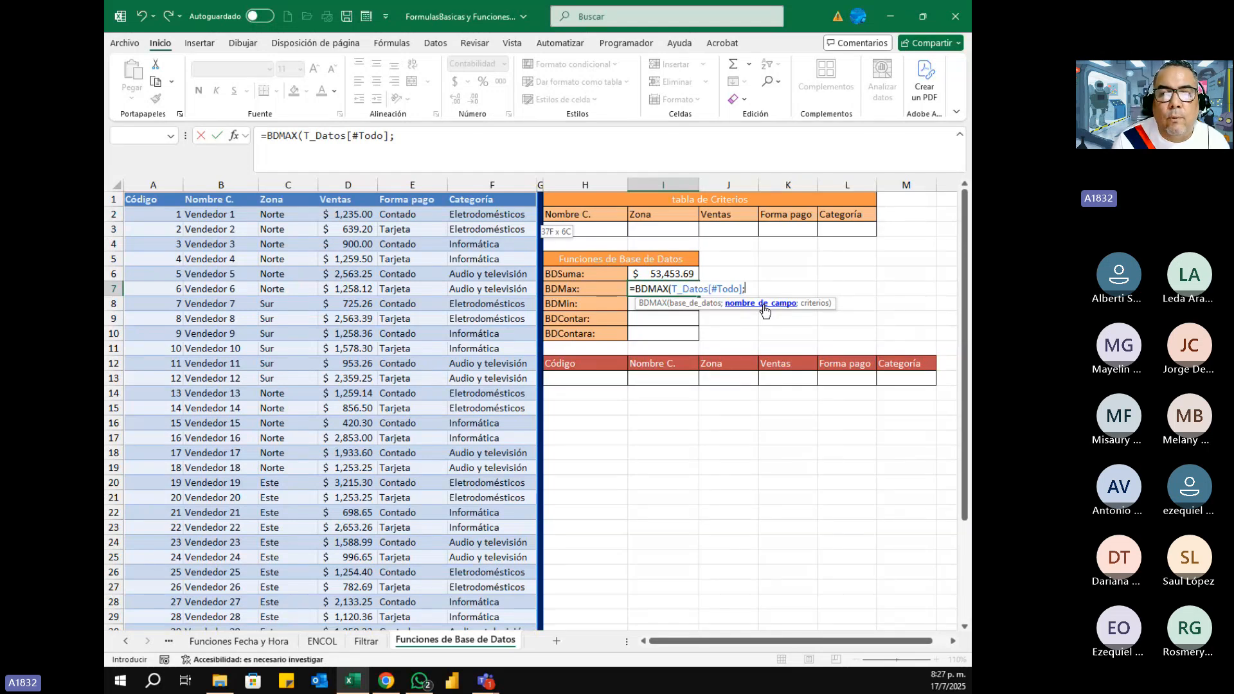
- Complete the BDMAX formula in I7 with the Ventas header as the field and H2:L3 as the criteria range
{"action": "left_click", "coordinate": [350, 200]}
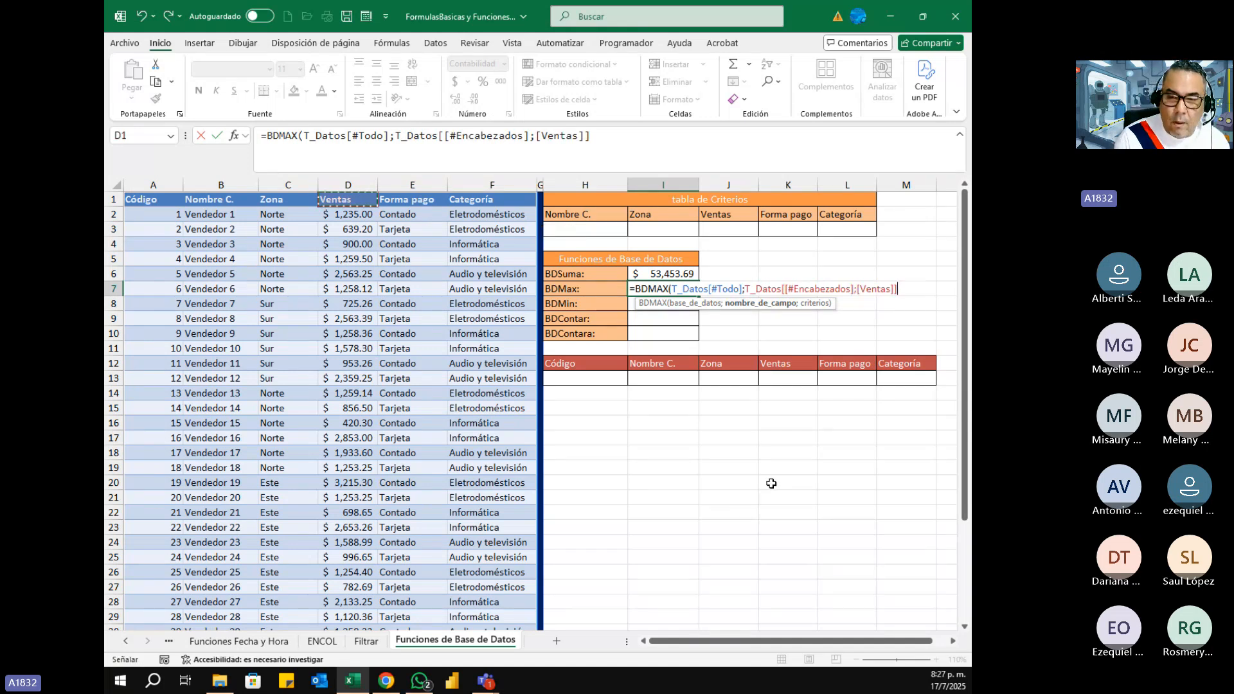
{"action": "type", "text": ";"}
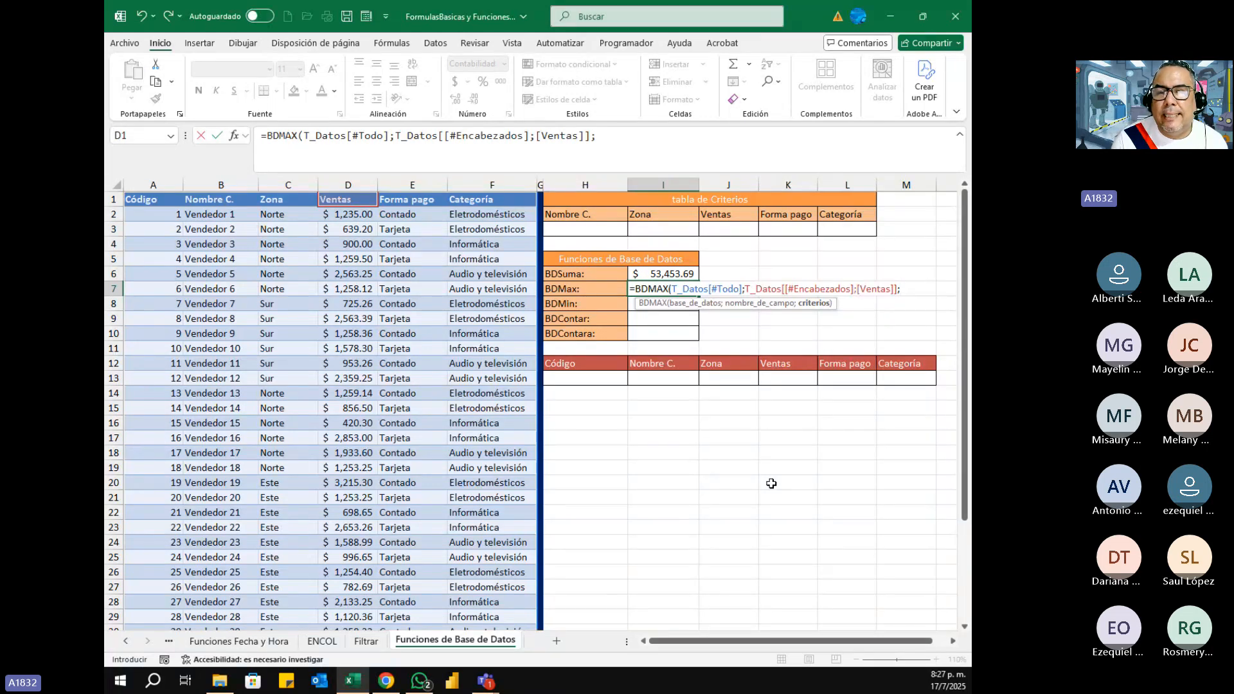
{"action": "left_click_drag", "start_coordinate": [579, 216], "coordinate": [827, 229]}
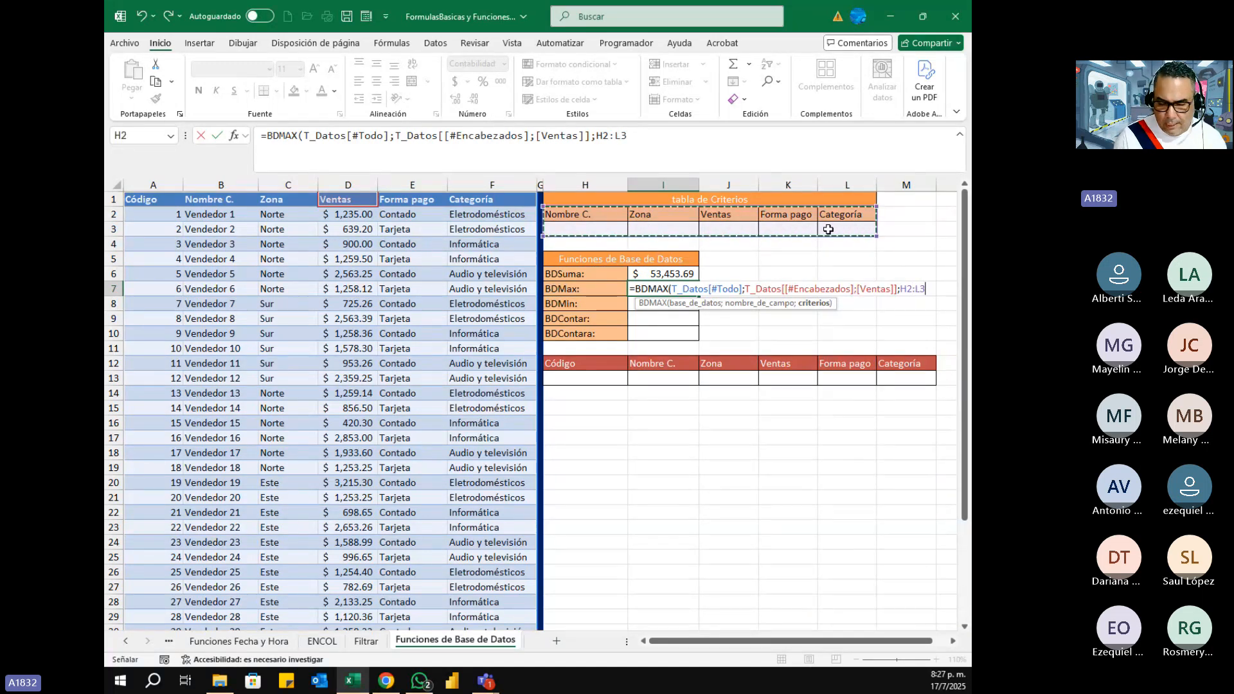
{"action": "key", "text": "Return"}
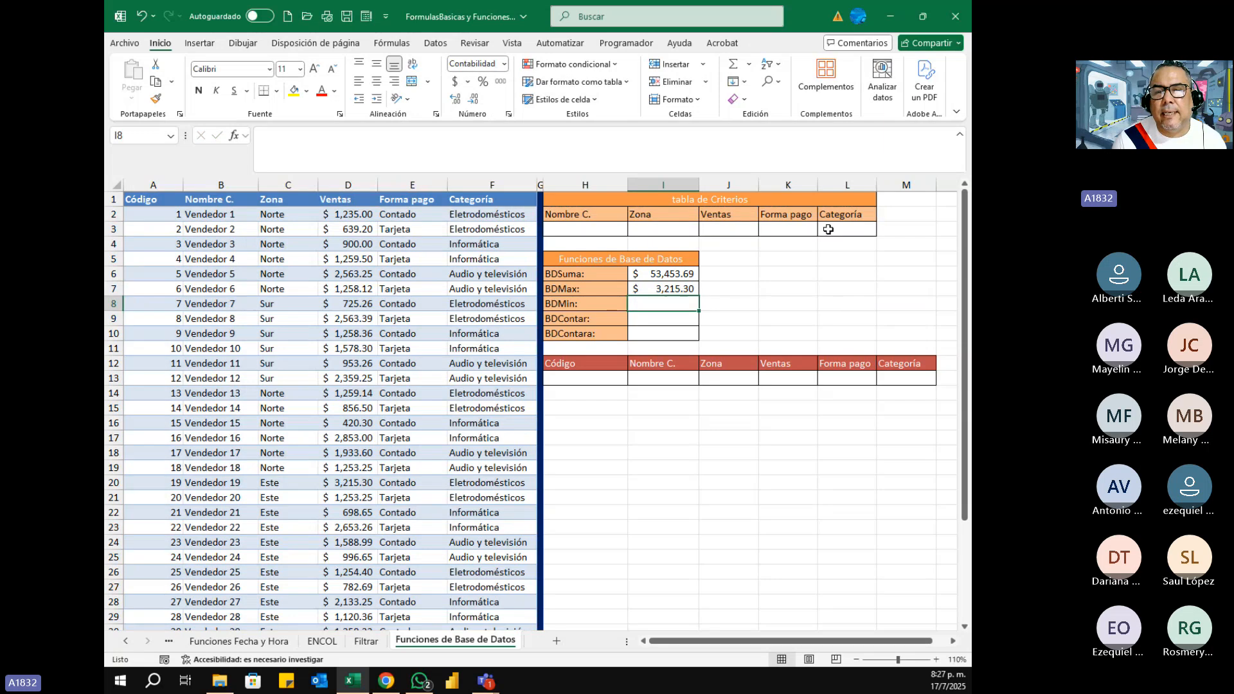
{"action": "key", "text": "Up"}
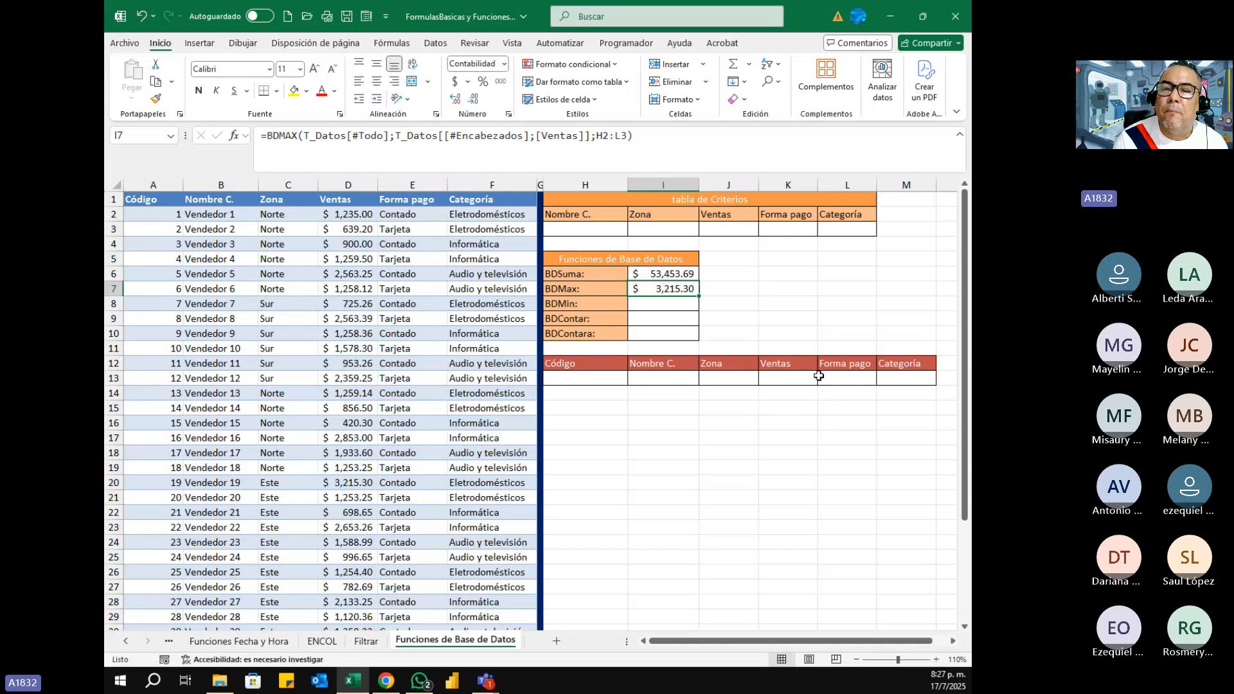
- Enter Contado as the Forma pago criterion in cell K3
{"action": "left_click", "coordinate": [782, 230]}
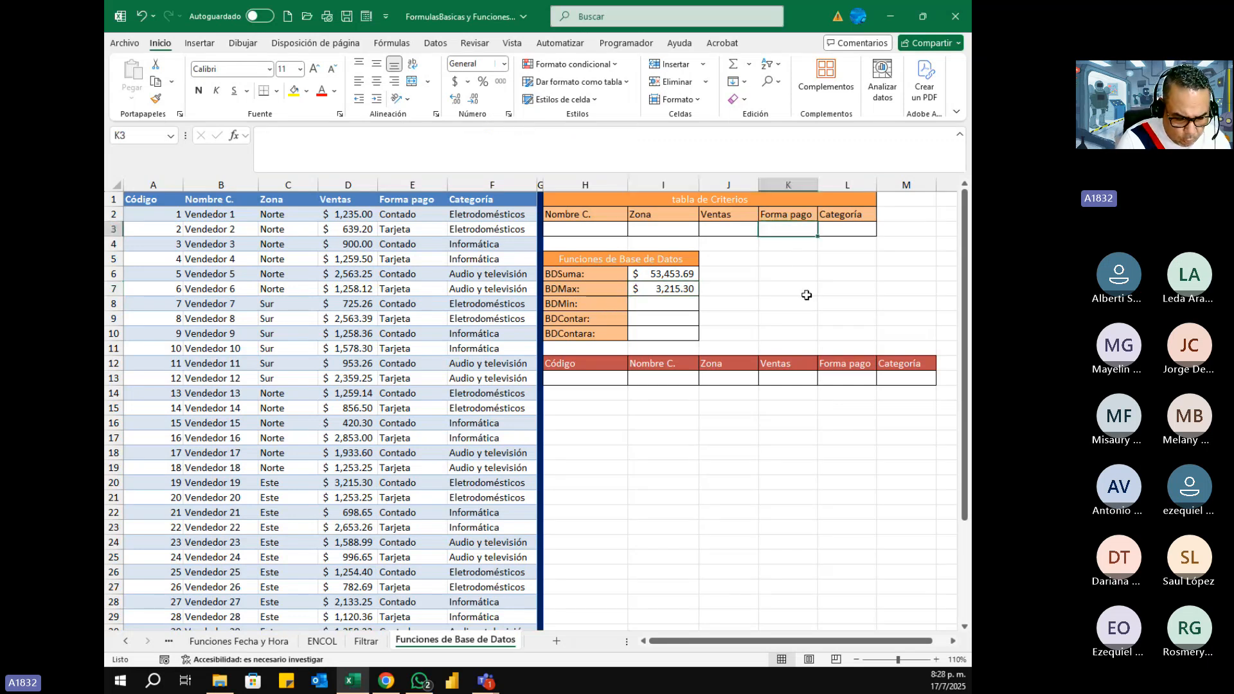
{"action": "type", "text": "Contado"}
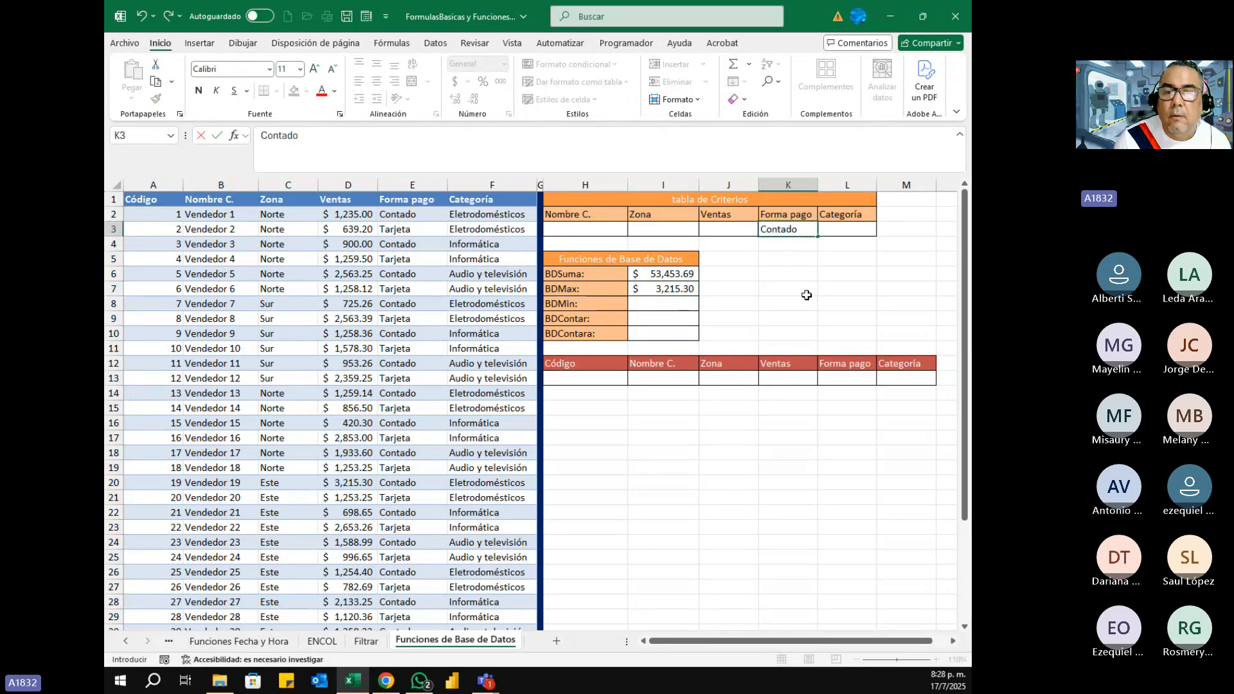
{"action": "key", "text": "Return"}
{"action": "key", "text": "Up"}
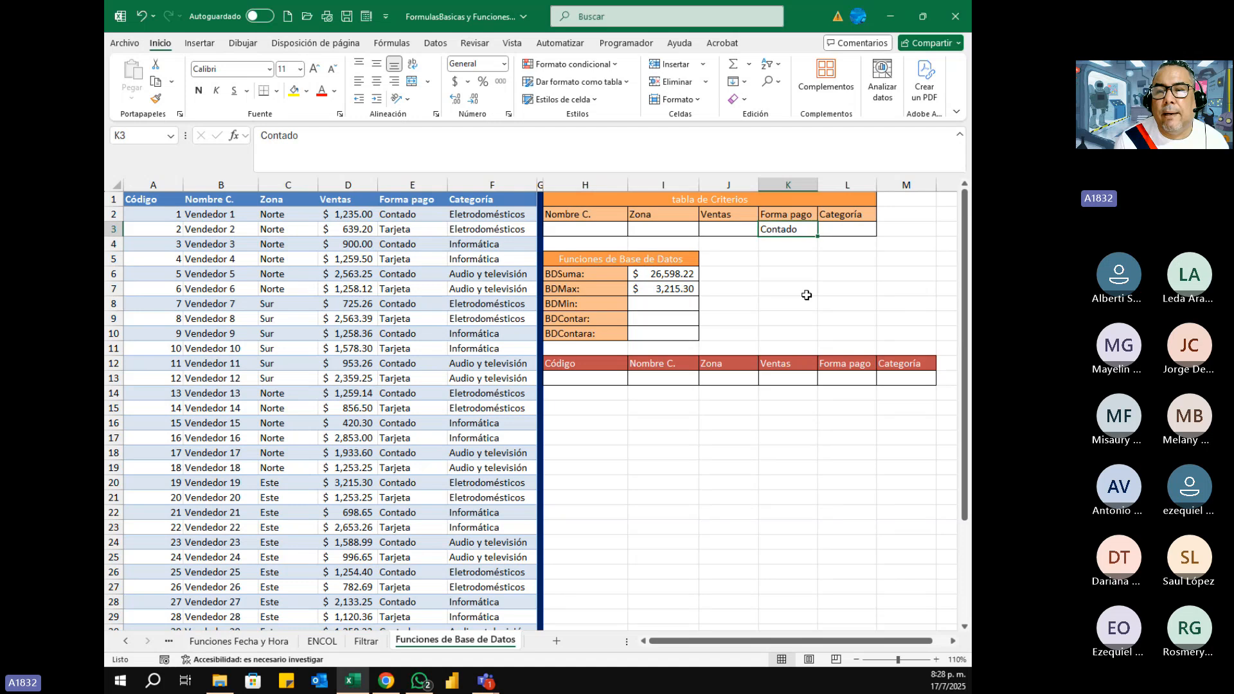
- Enter Norte as the Zona criterion in I3 and check the BDSuma and BDMax cells
{"action": "key", "text": "Right"}
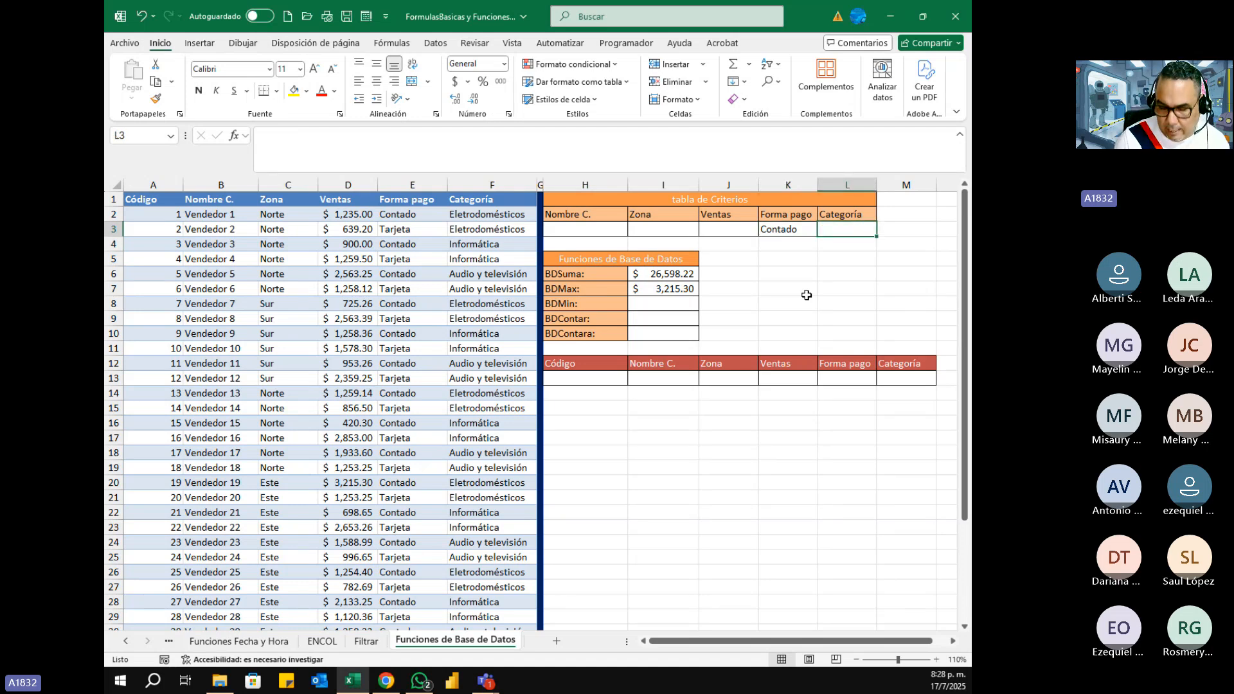
{"action": "key", "text": "Left"}
{"action": "key", "text": "Left"}
{"action": "key", "text": "Left"}
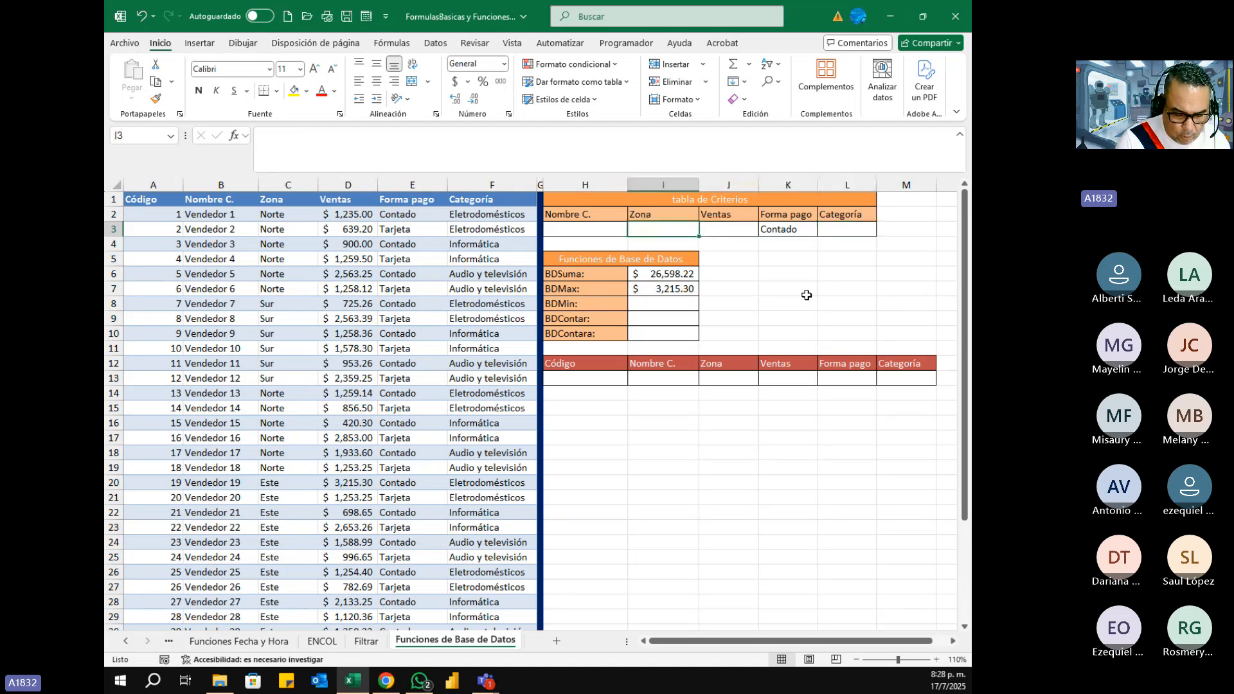
{"action": "type", "text": "Norte"}
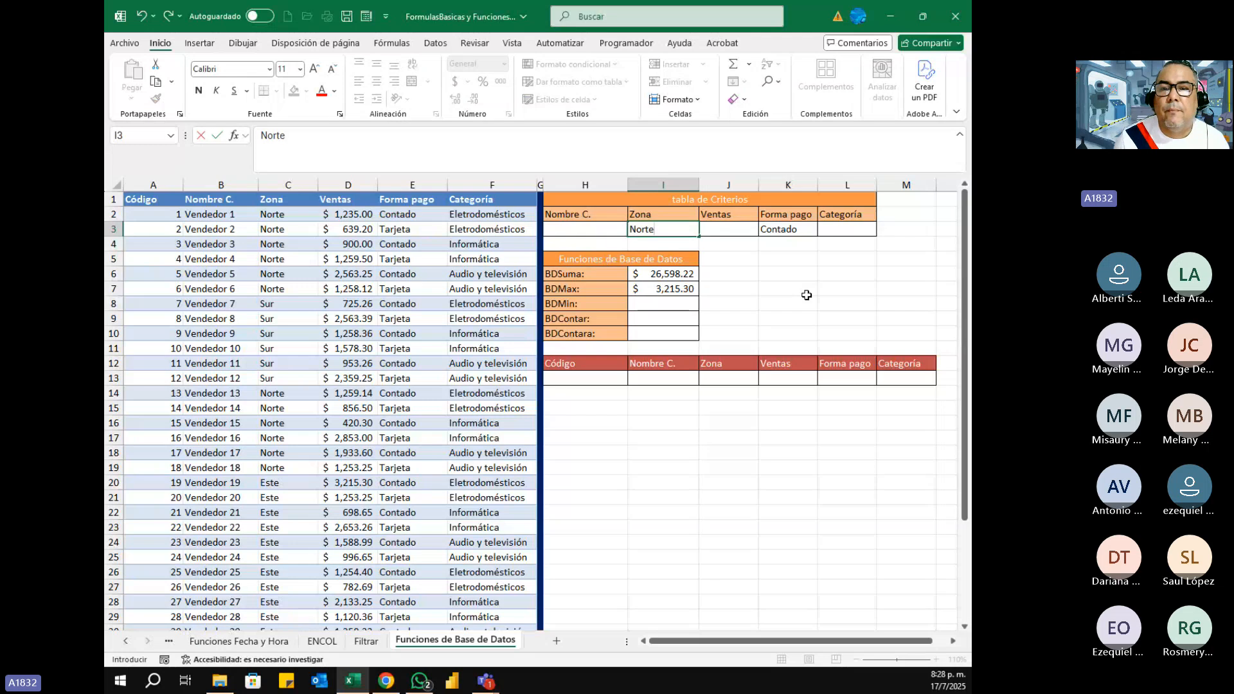
{"action": "key", "text": "Return"}
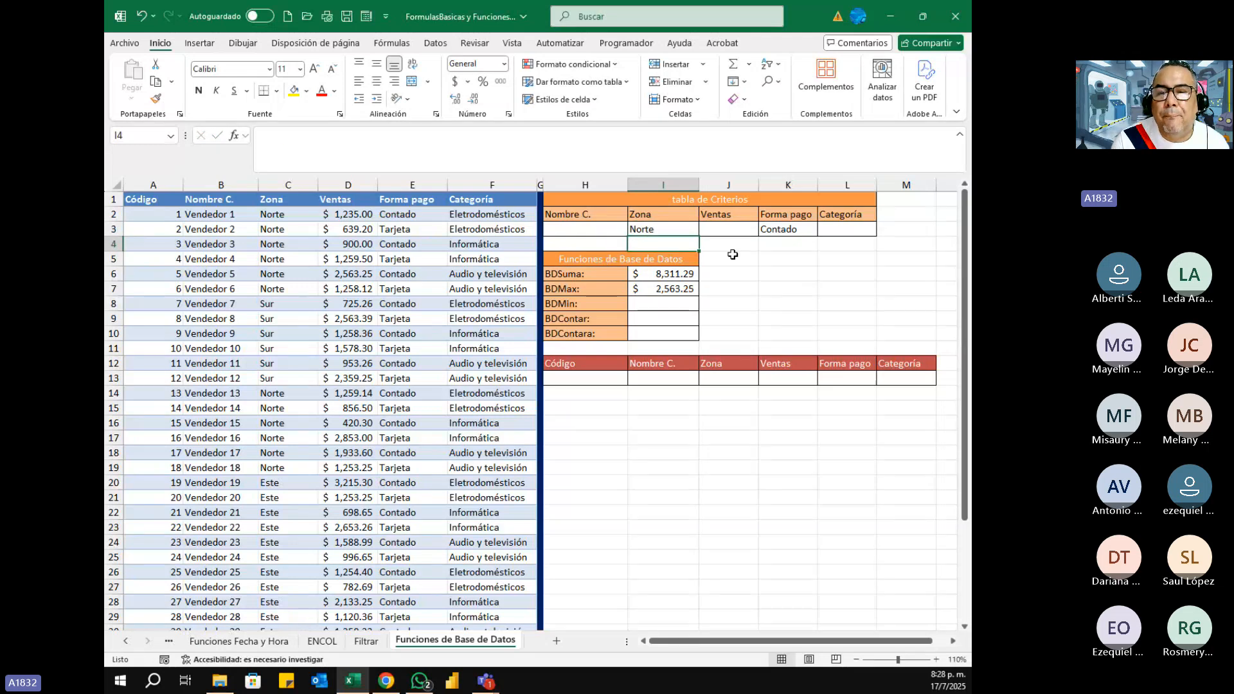
{"action": "left_click", "coordinate": [666, 275]}
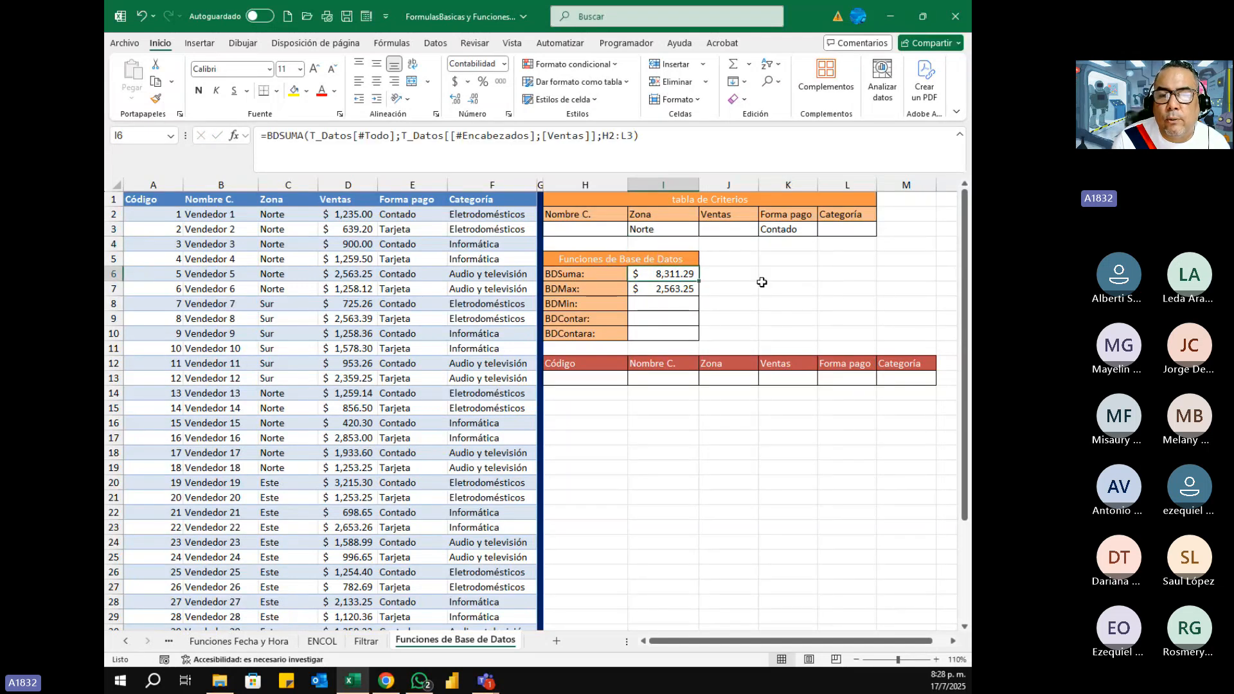
{"action": "left_click", "coordinate": [698, 290]}
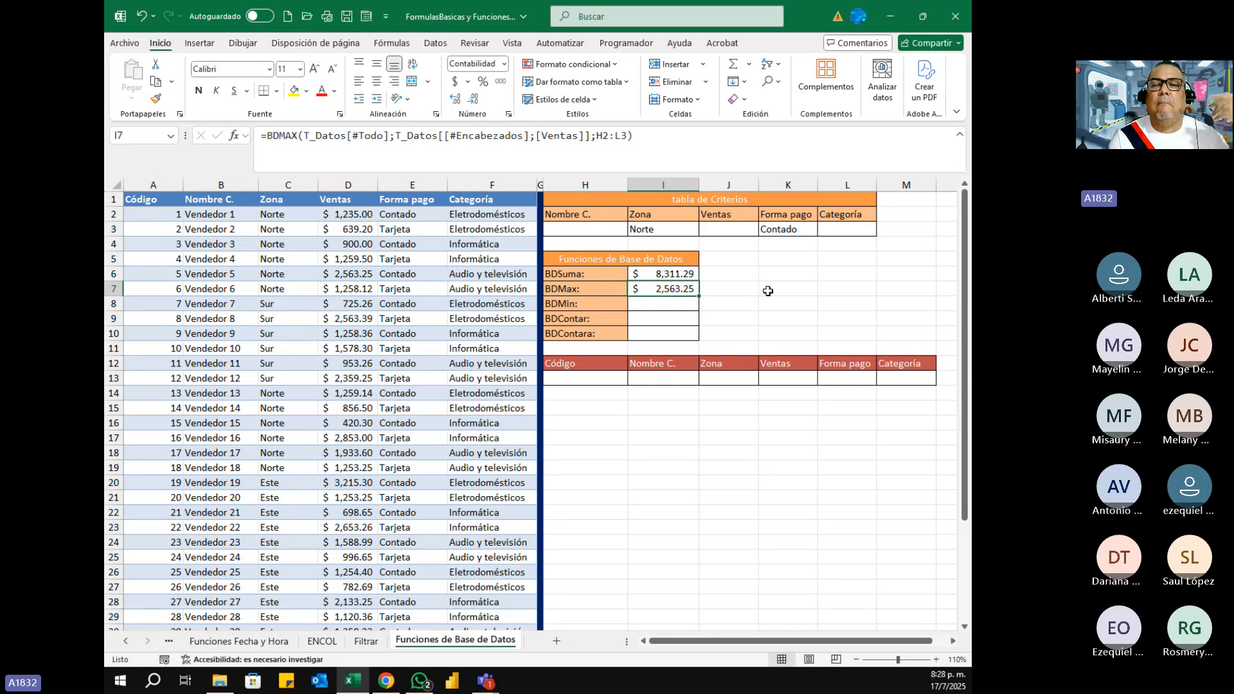
- Clear the Forma pago criterion from K3 and check the BDSuma and BDMax results for the Zona criterion alone
{"action": "left_click", "coordinate": [792, 229]}
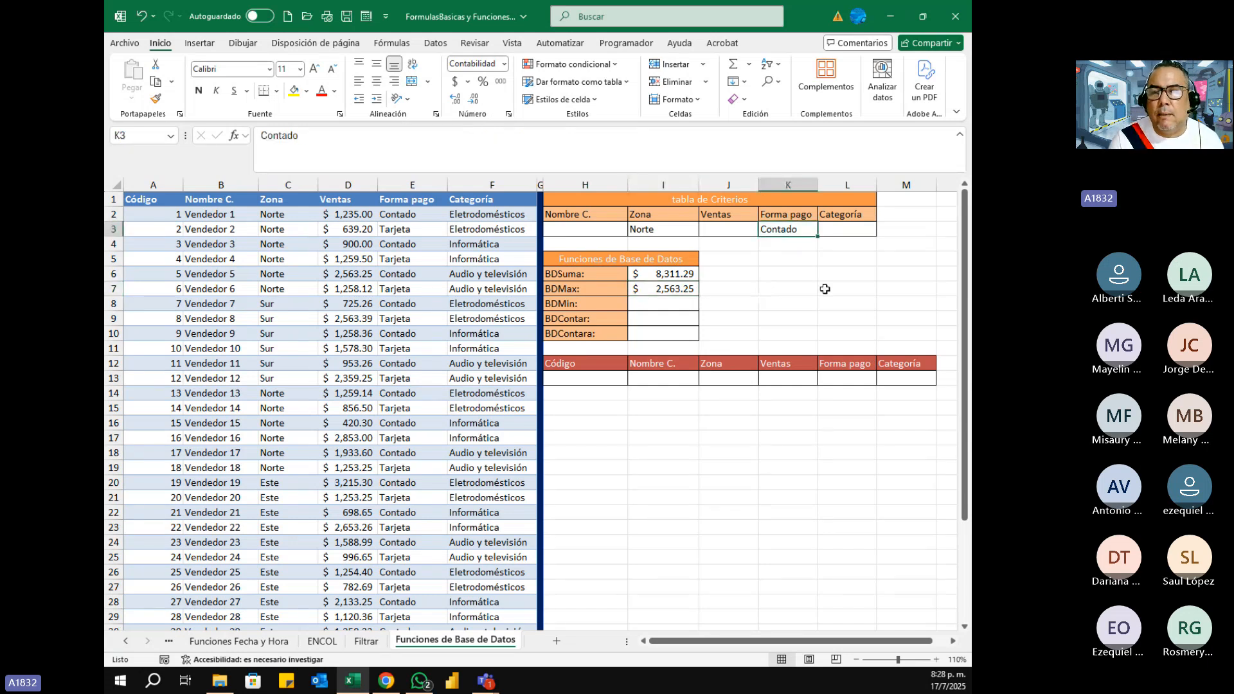
{"action": "key", "text": "Delete"}
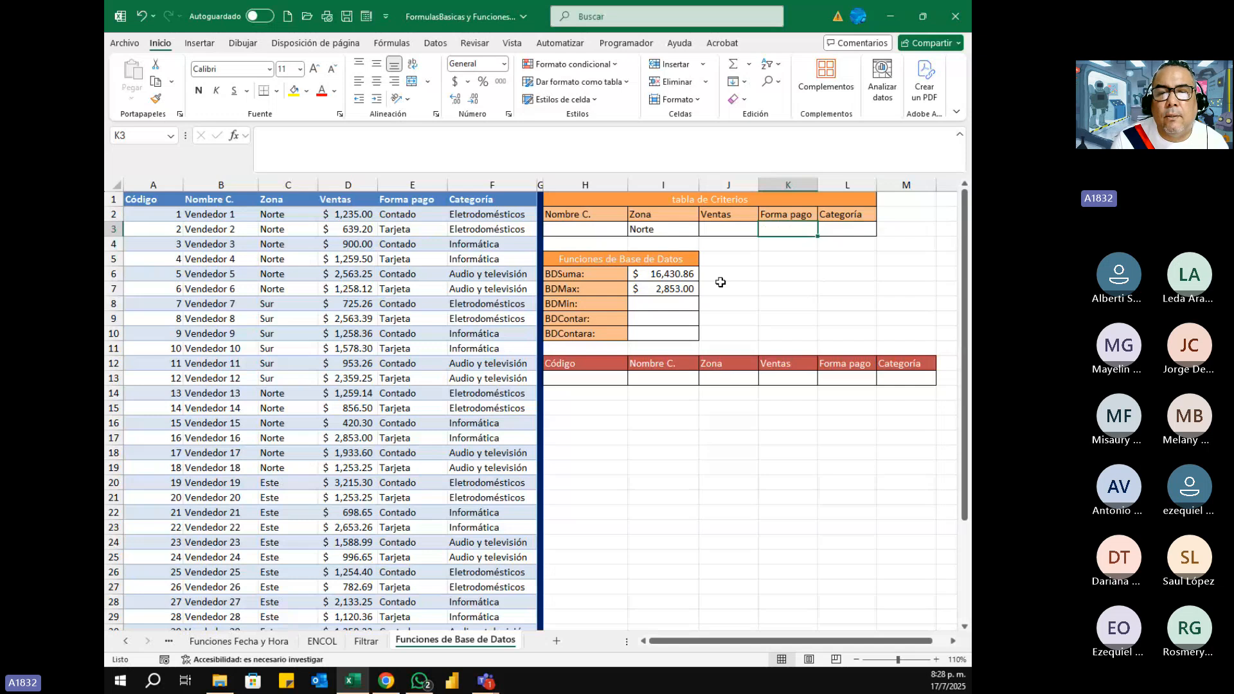
{"action": "left_click", "coordinate": [676, 274]}
{"action": "left_click_drag", "start_coordinate": [676, 274], "coordinate": [676, 289]}
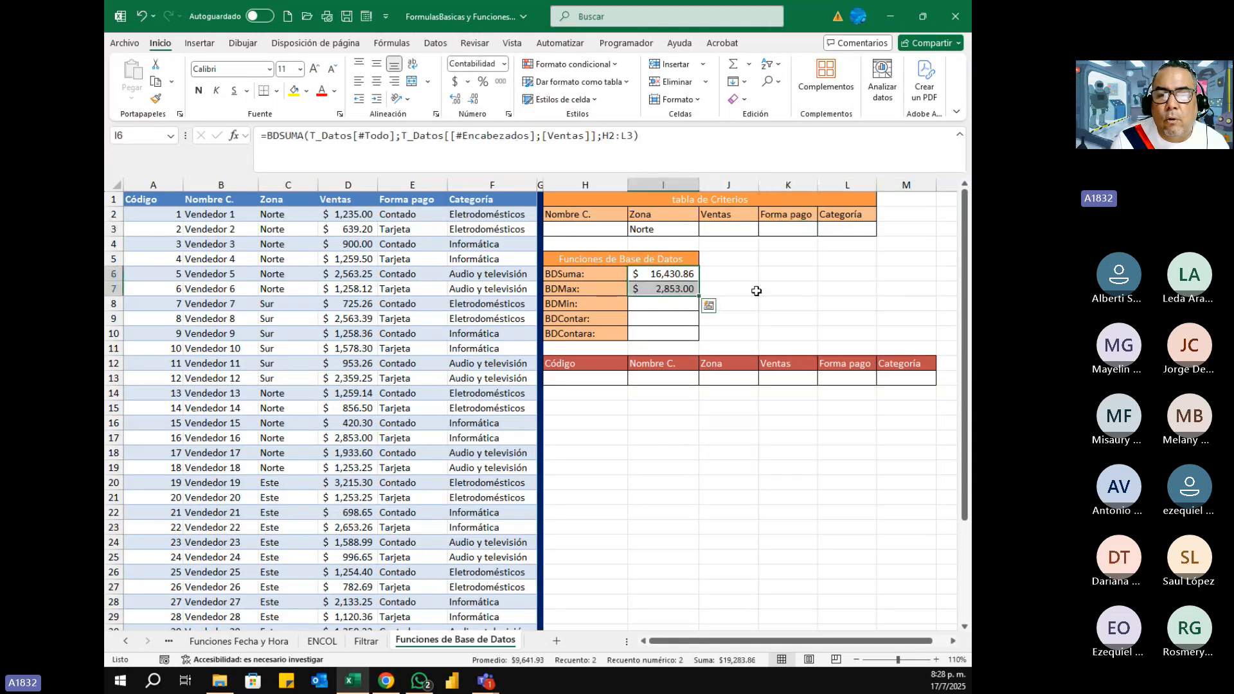
{"action": "left_click", "coordinate": [677, 290]}
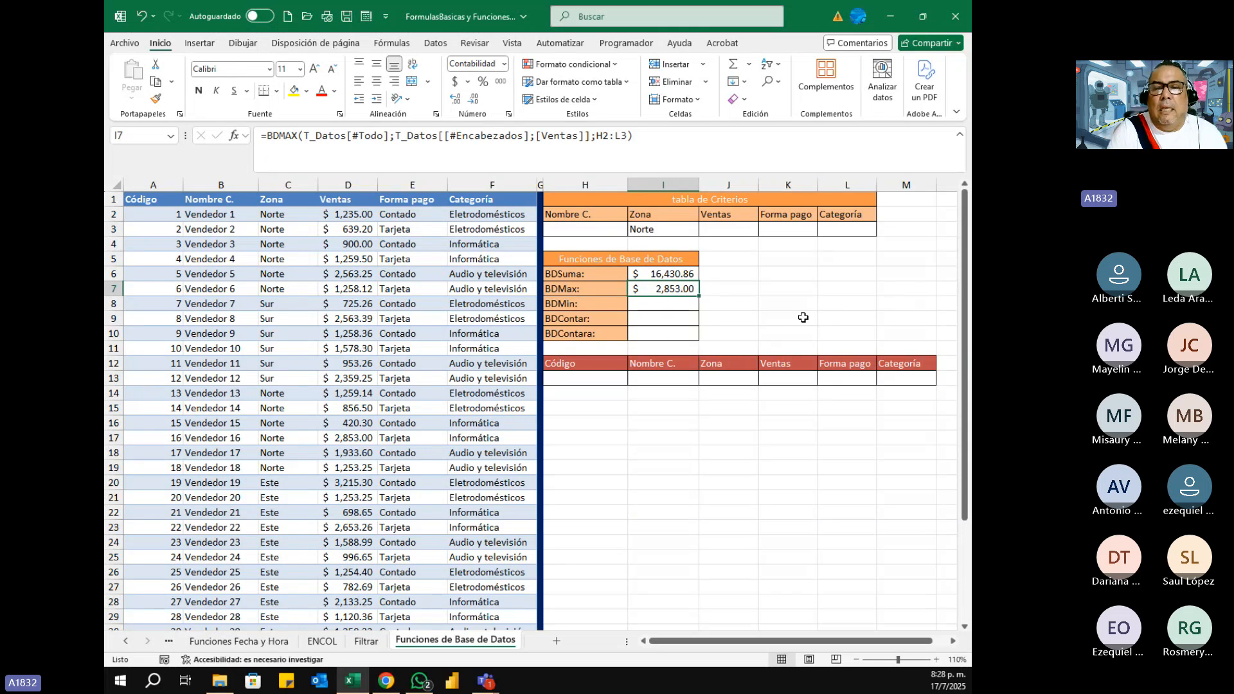
- Start a BDMIN formula in cell I8 with the whole sales table including headers, T_Datos[#Todo], as the database argument
{"action": "key", "text": "Down"}
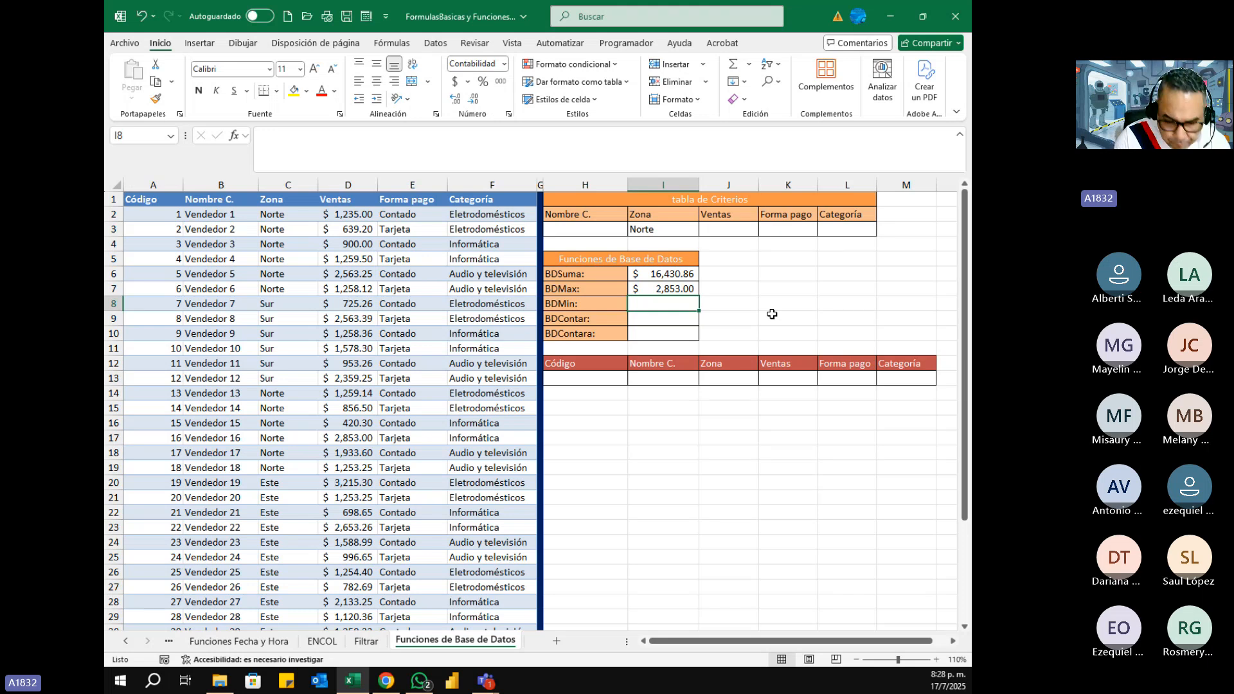
{"action": "type", "text": "="}
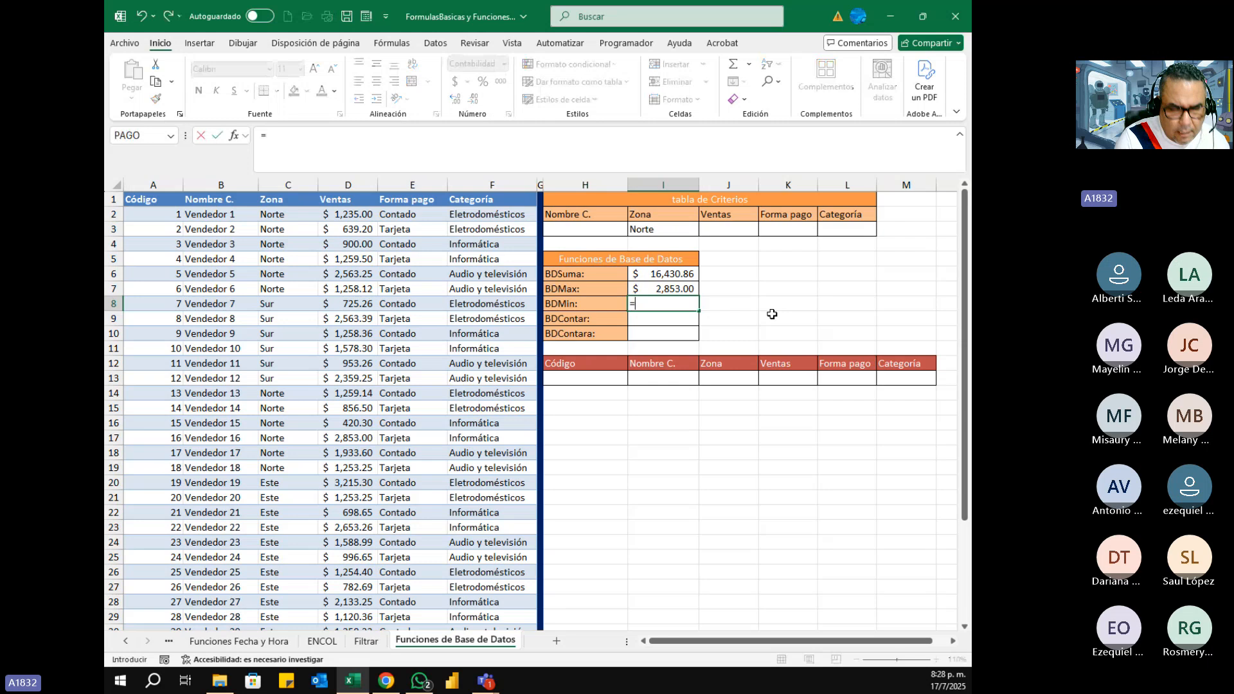
{"action": "type", "text": "bd"}
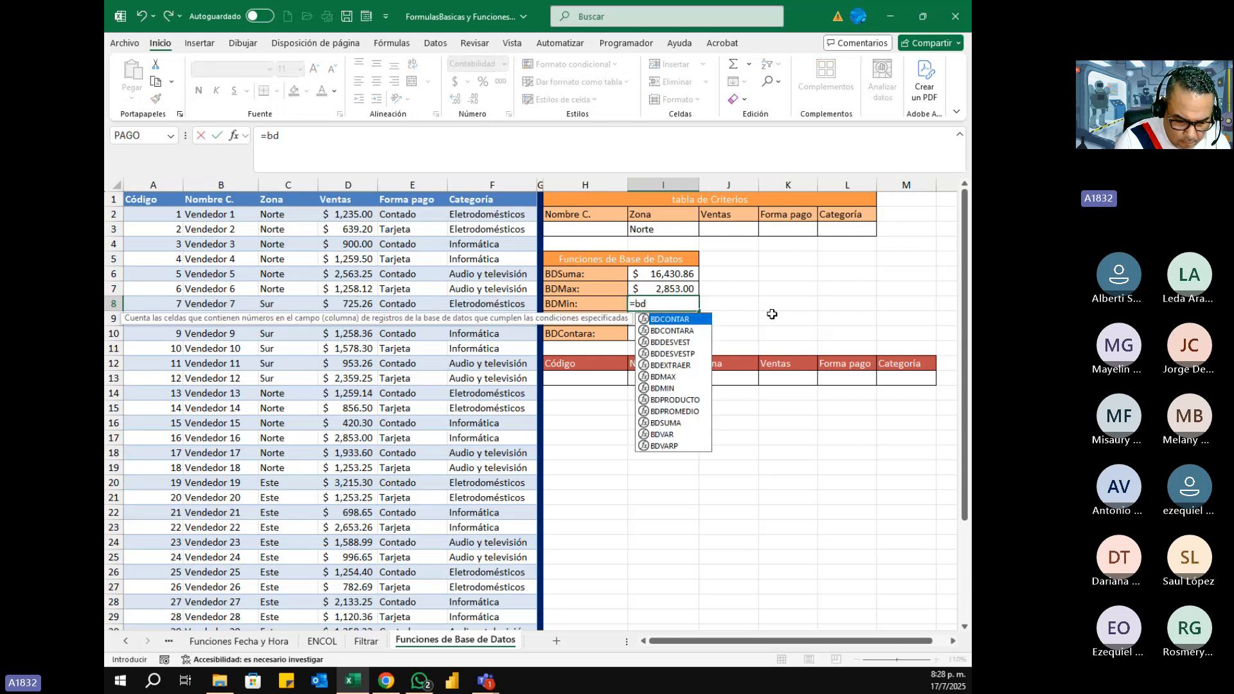
{"action": "type", "text": "min("}
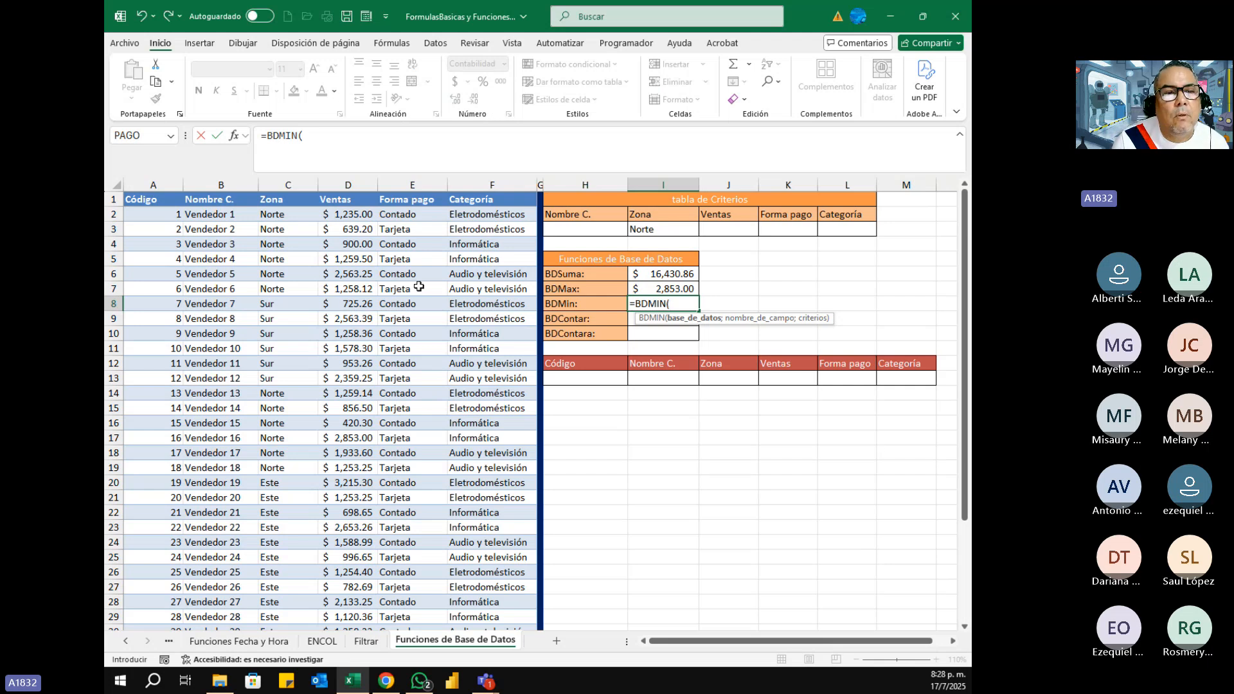
{"action": "left_click", "coordinate": [143, 204]}
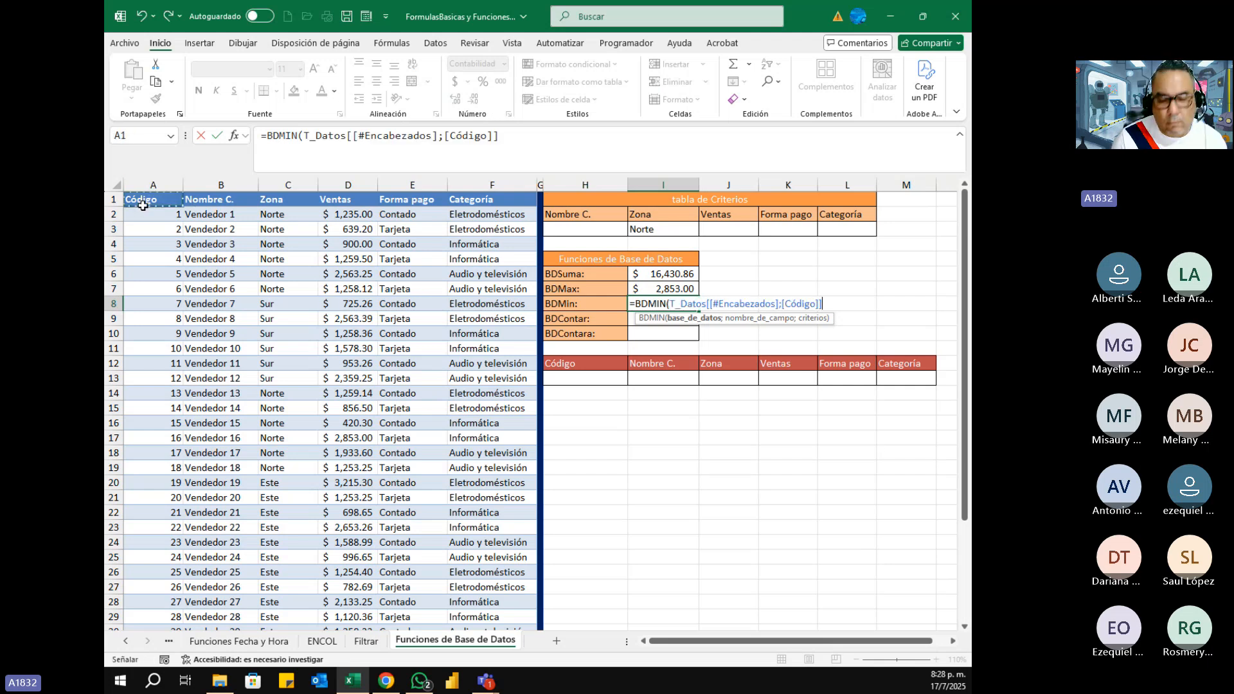
{"action": "key", "text": "shift+Right"}
{"action": "key", "text": "shift+Right"}
{"action": "key", "text": "shift+Right"}
{"action": "key", "text": "shift+Right"}
{"action": "key", "text": "shift+Right"}
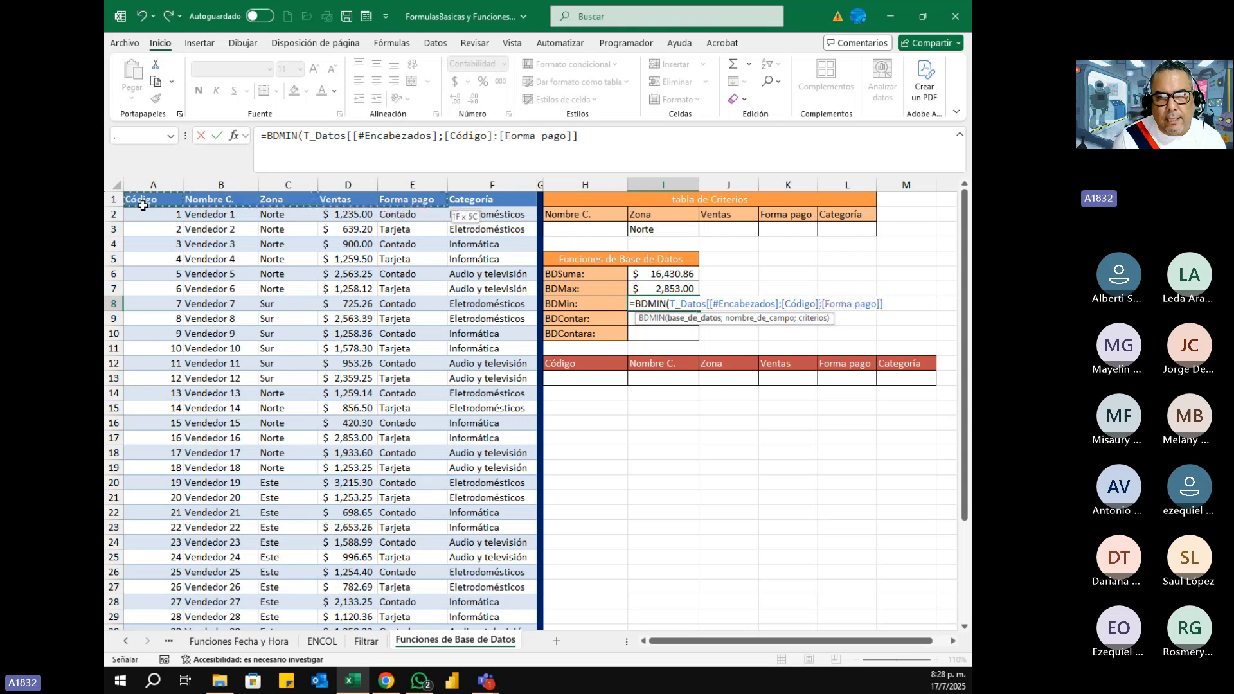
{"action": "key", "text": "shift+Down"}
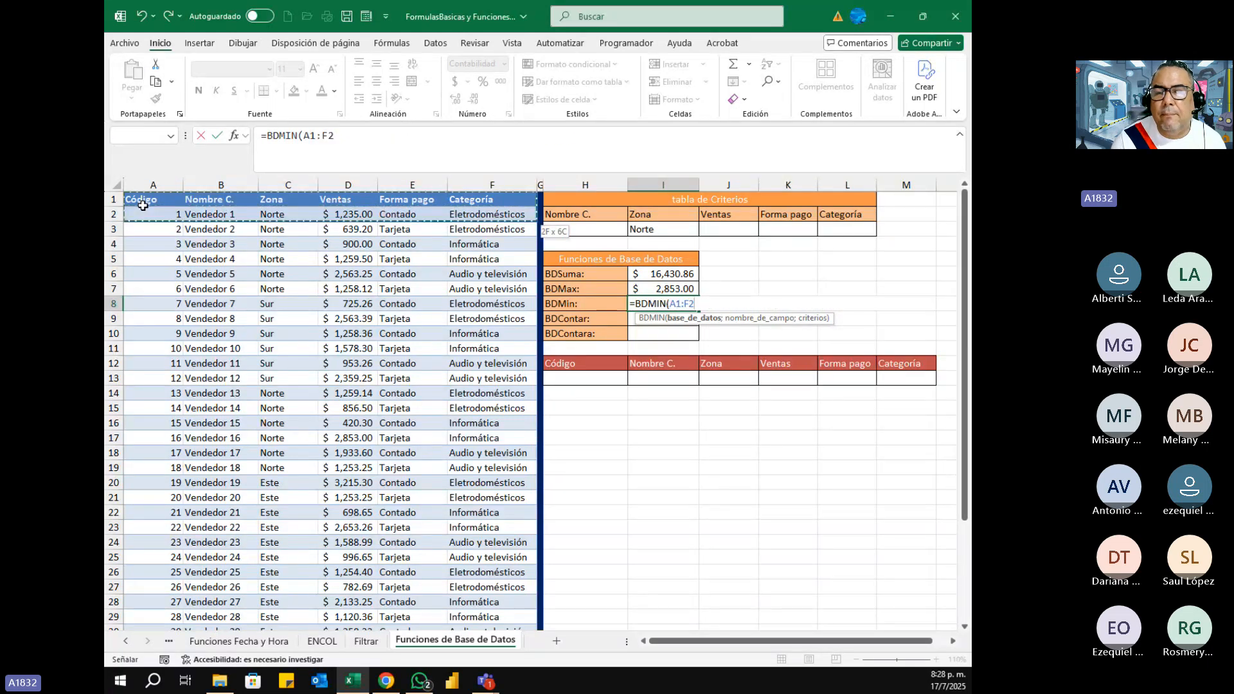
{"action": "key", "text": "ctrl+shift+Down"}
{"action": "scroll", "coordinate": [708, 385], "scroll_direction": "up", "scroll_amount": 3}
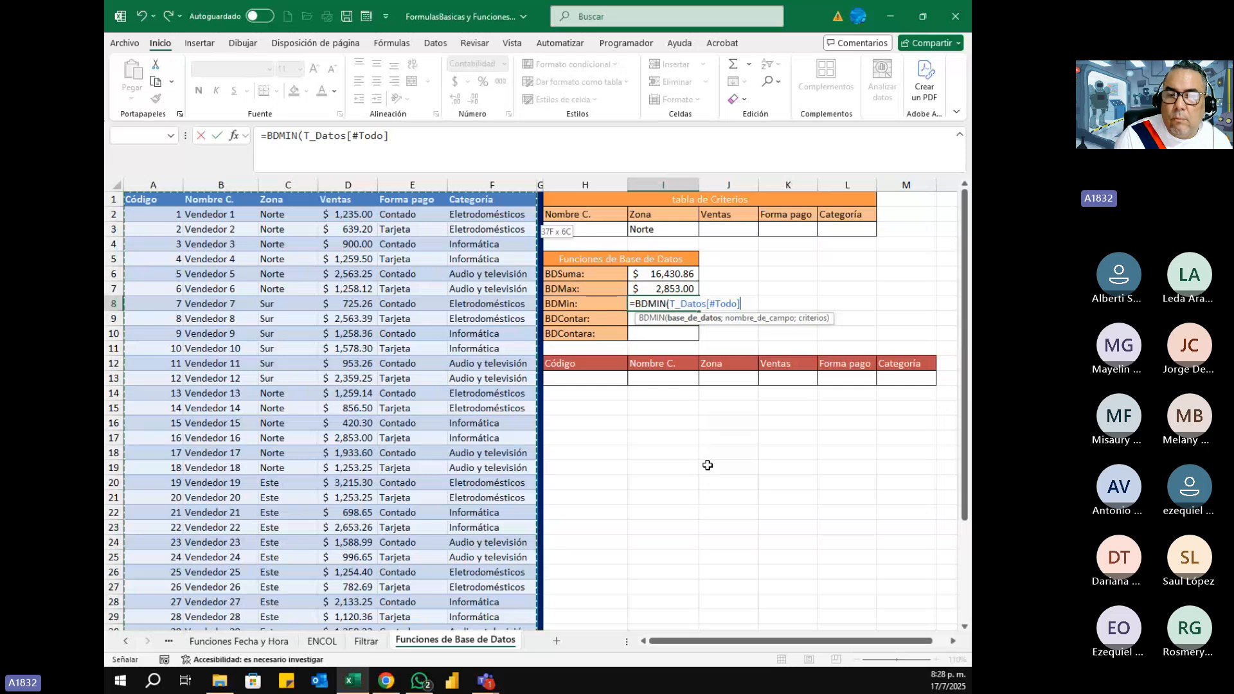
{"action": "type", "text": ";"}
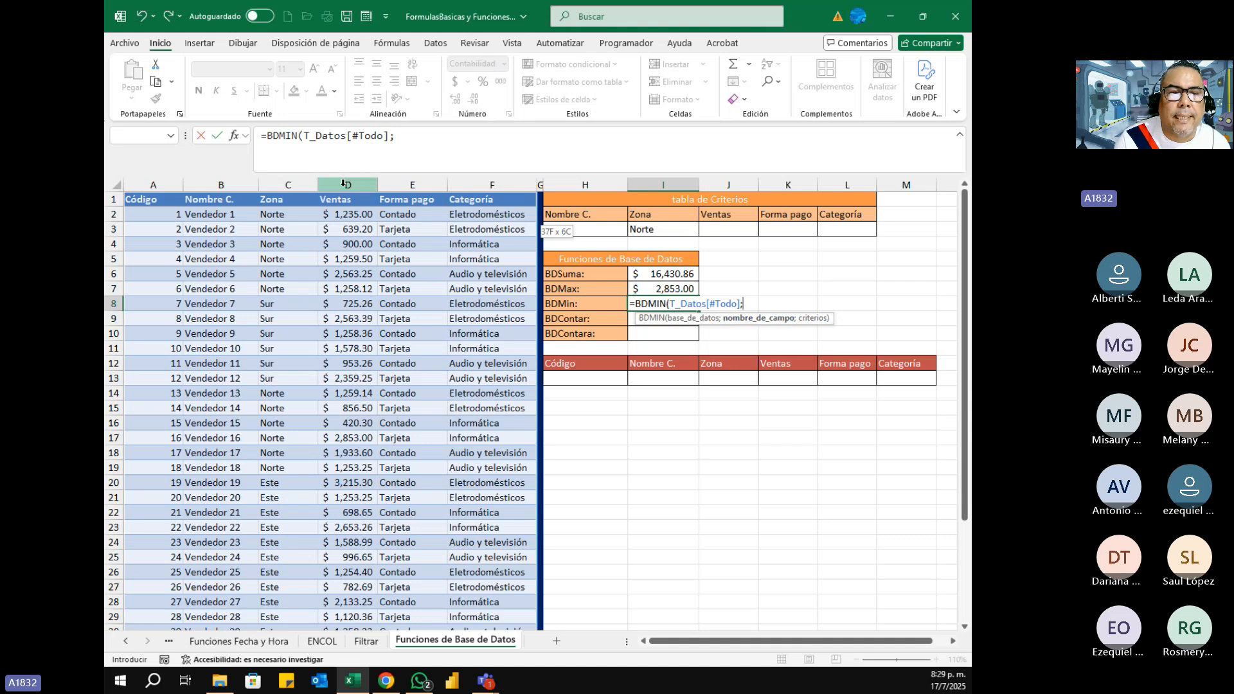
- Complete the BDMIN formula with the Ventas header and criteria range H2:L3, and review the formulas in I6 to I8
{"action": "left_click", "coordinate": [331, 201]}
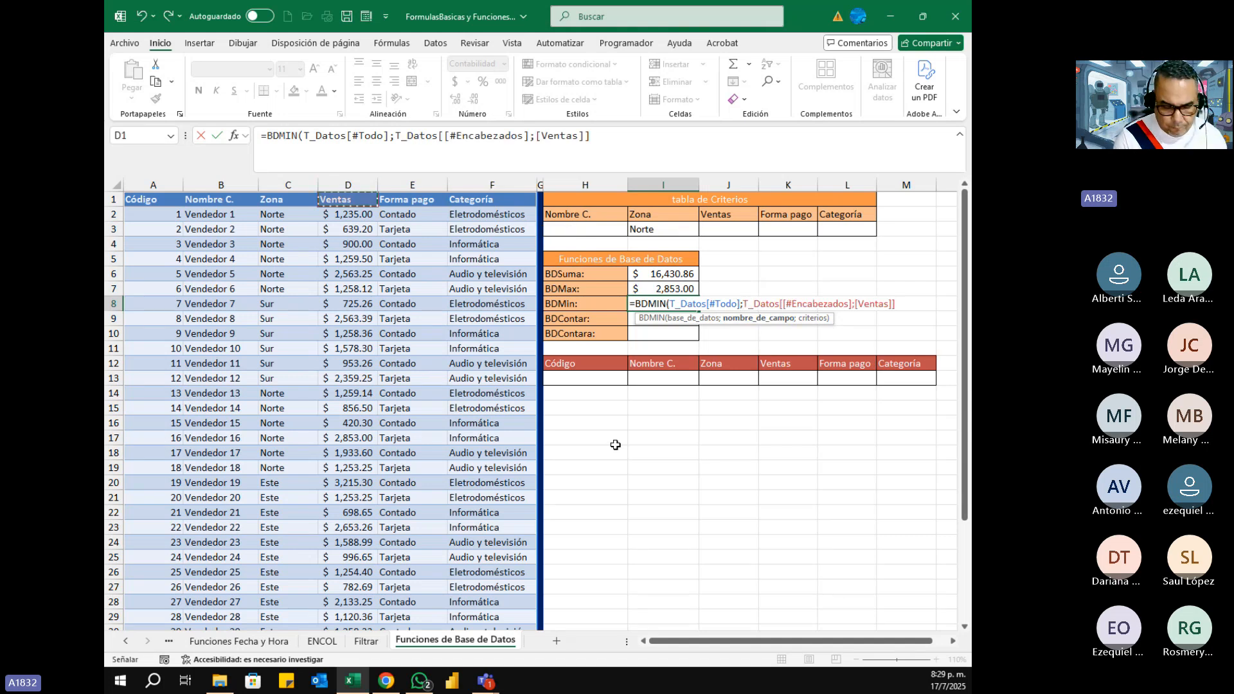
{"action": "type", "text": ";"}
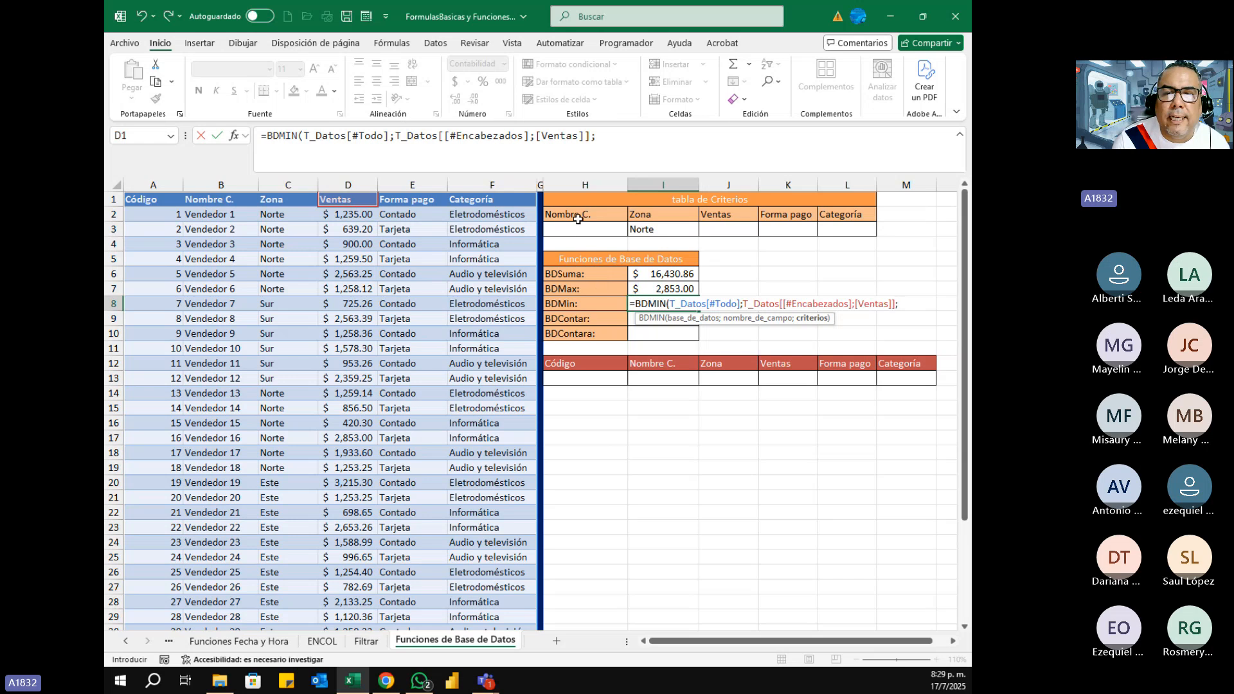
{"action": "left_click_drag", "start_coordinate": [577, 219], "coordinate": [865, 231]}
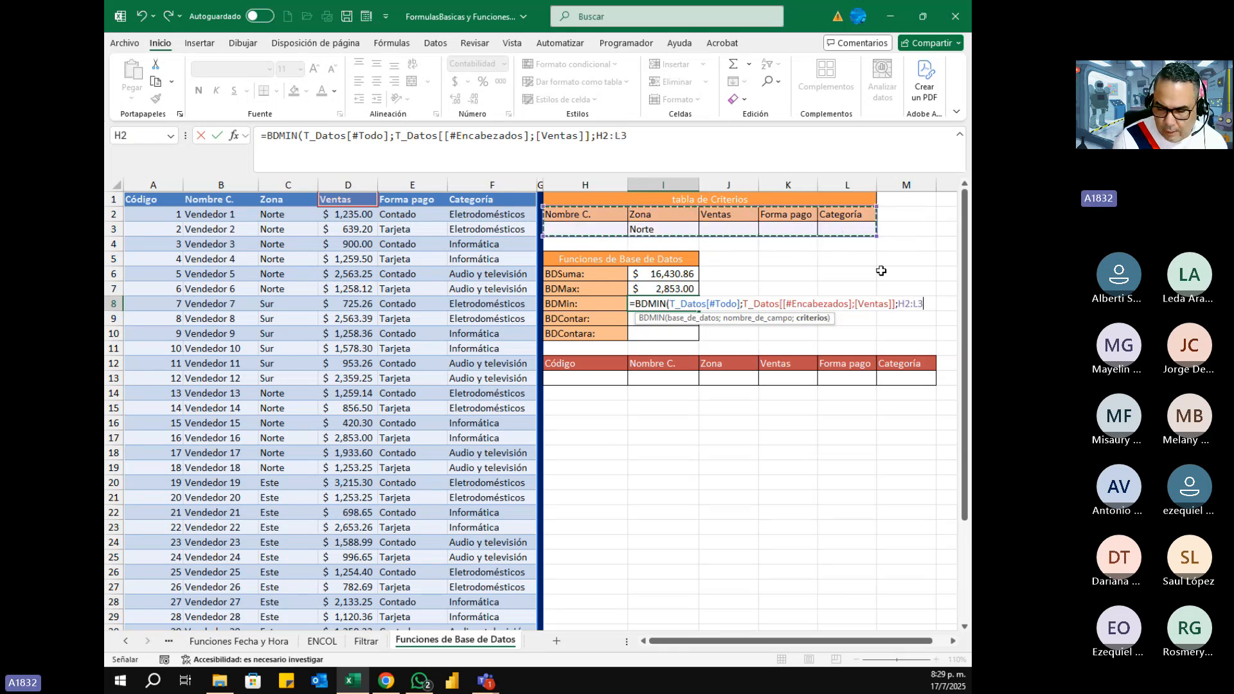
{"action": "type", "text": ")"}
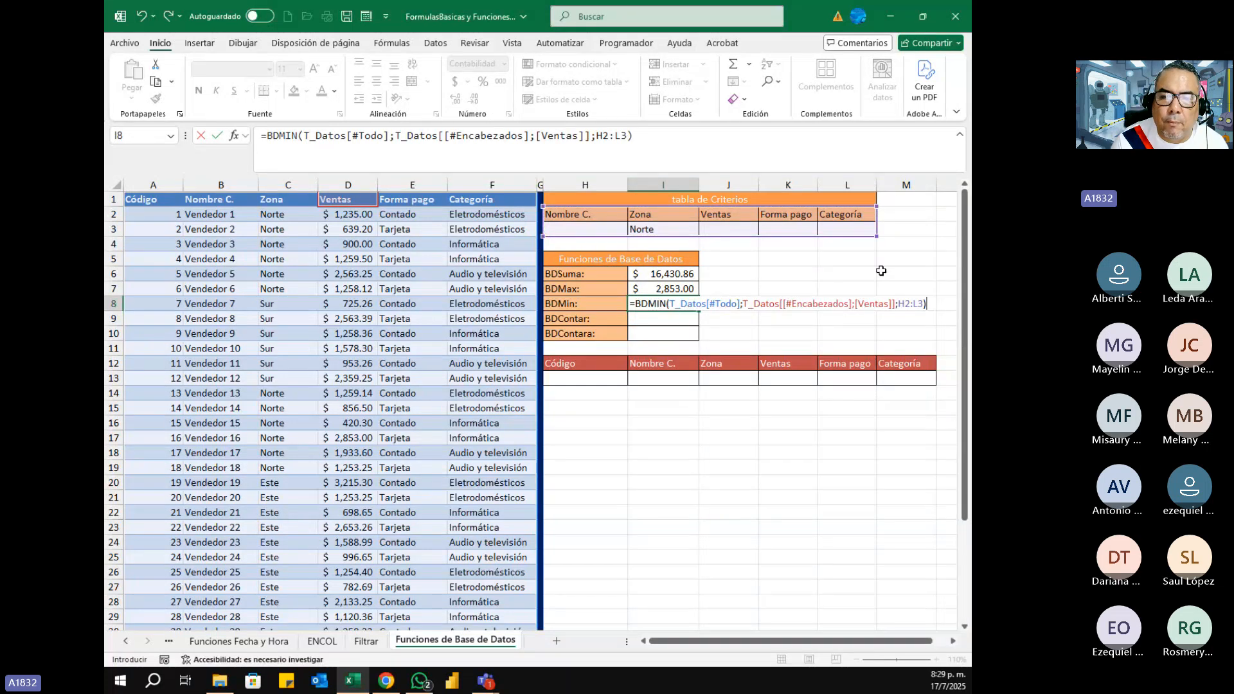
{"action": "key", "text": "Return"}
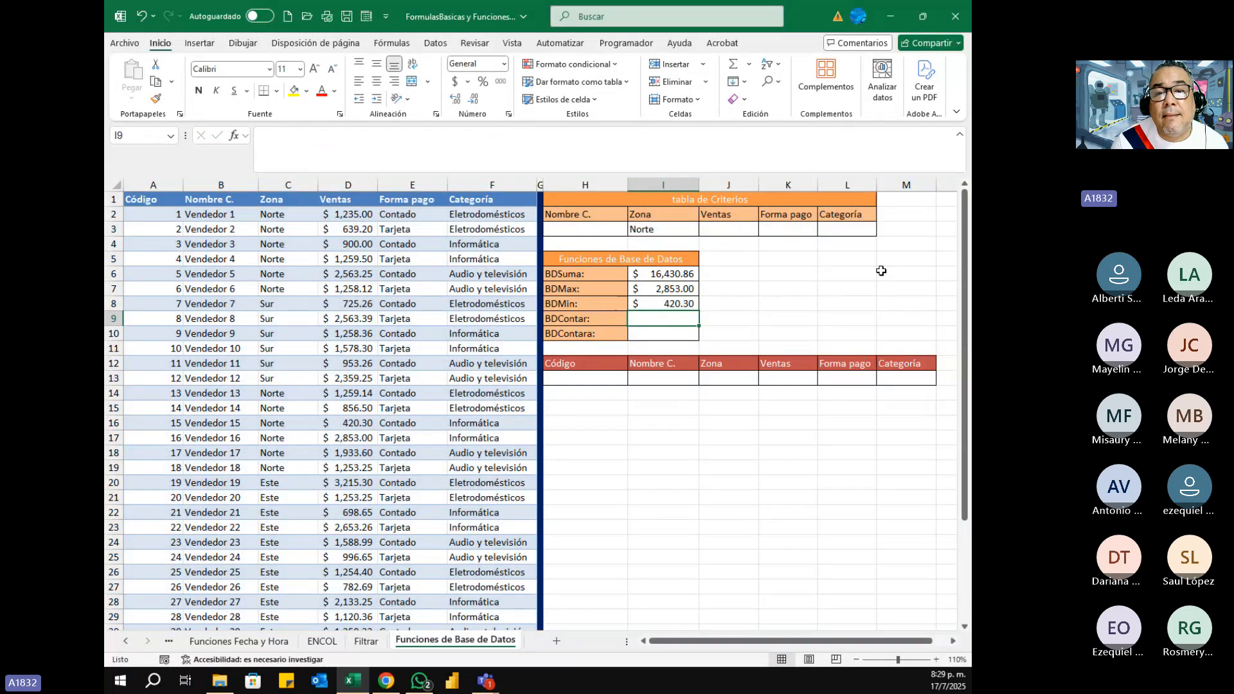
{"action": "key", "text": "Up"}
{"action": "key", "text": "Up"}
{"action": "key", "text": "Up"}
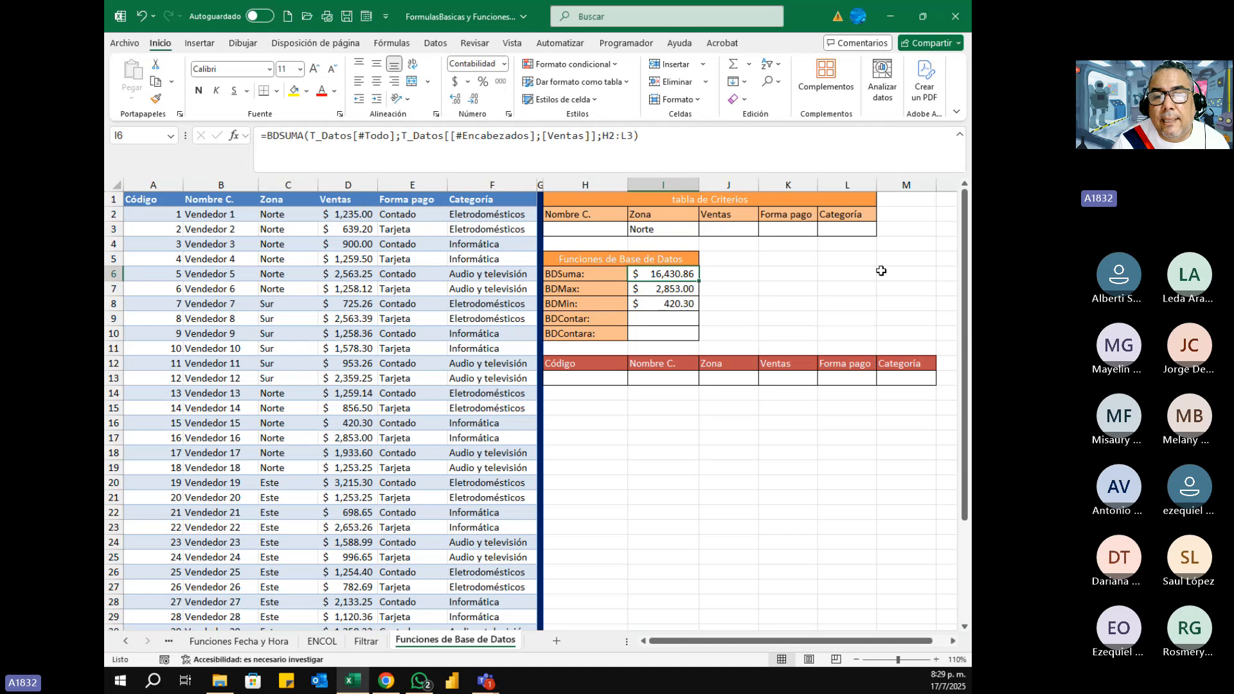
{"action": "key", "text": "Down"}
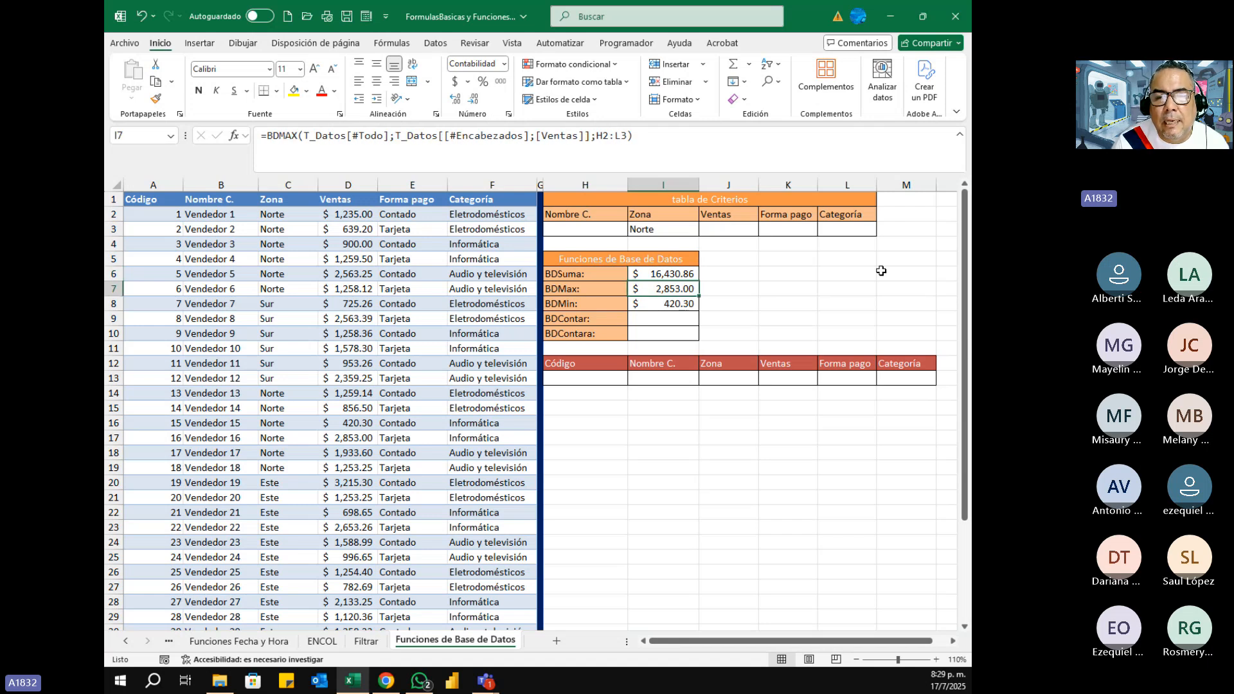
{"action": "key", "text": "Down"}
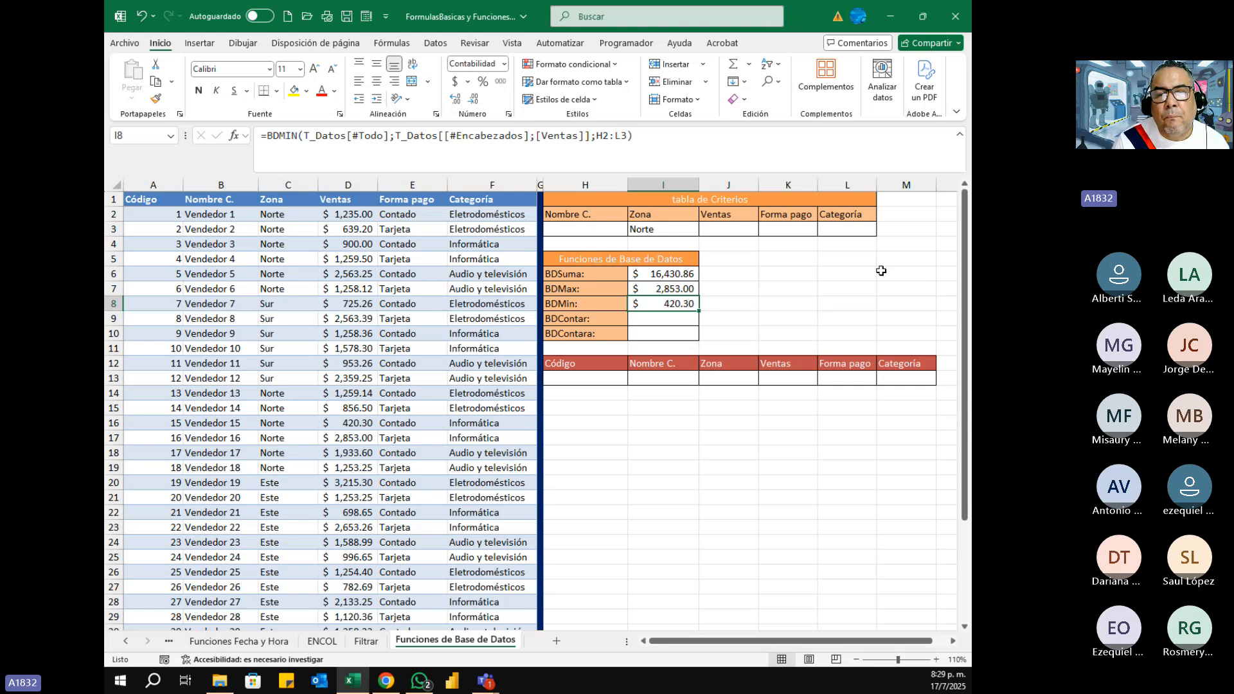
- Start a BDCONTARA formula in cell I10, next to the BDContara label
{"action": "key", "text": "Down"}
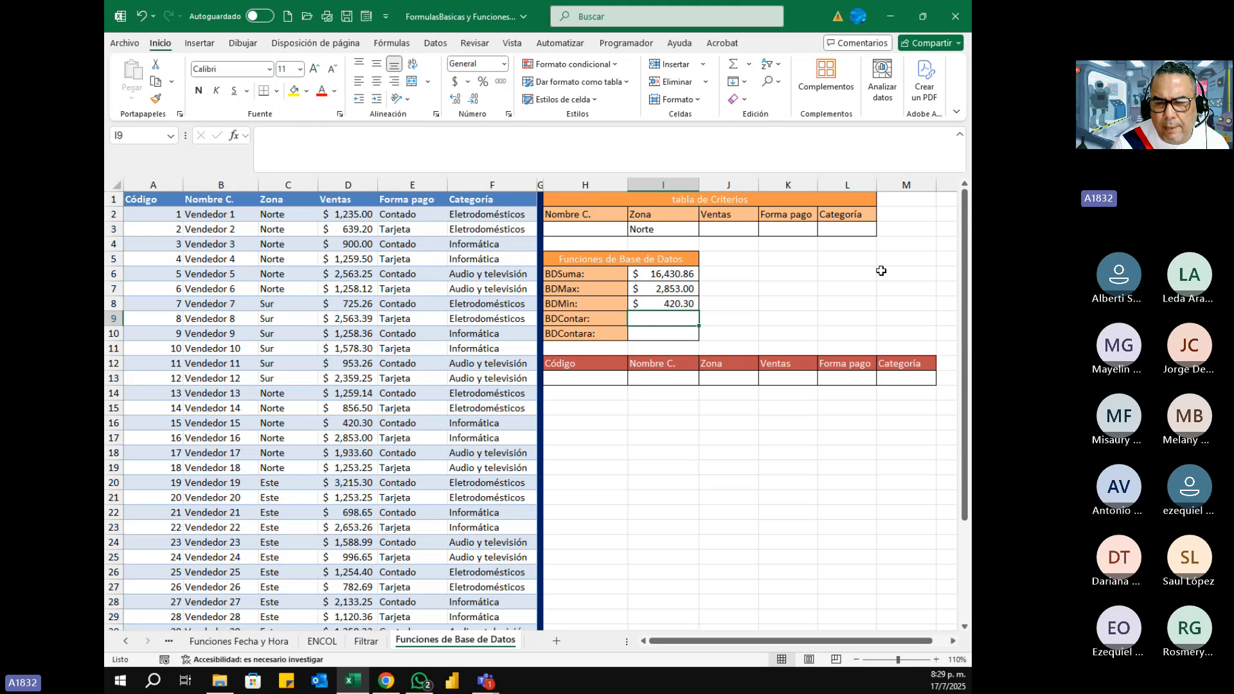
{"action": "key", "text": "Down"}
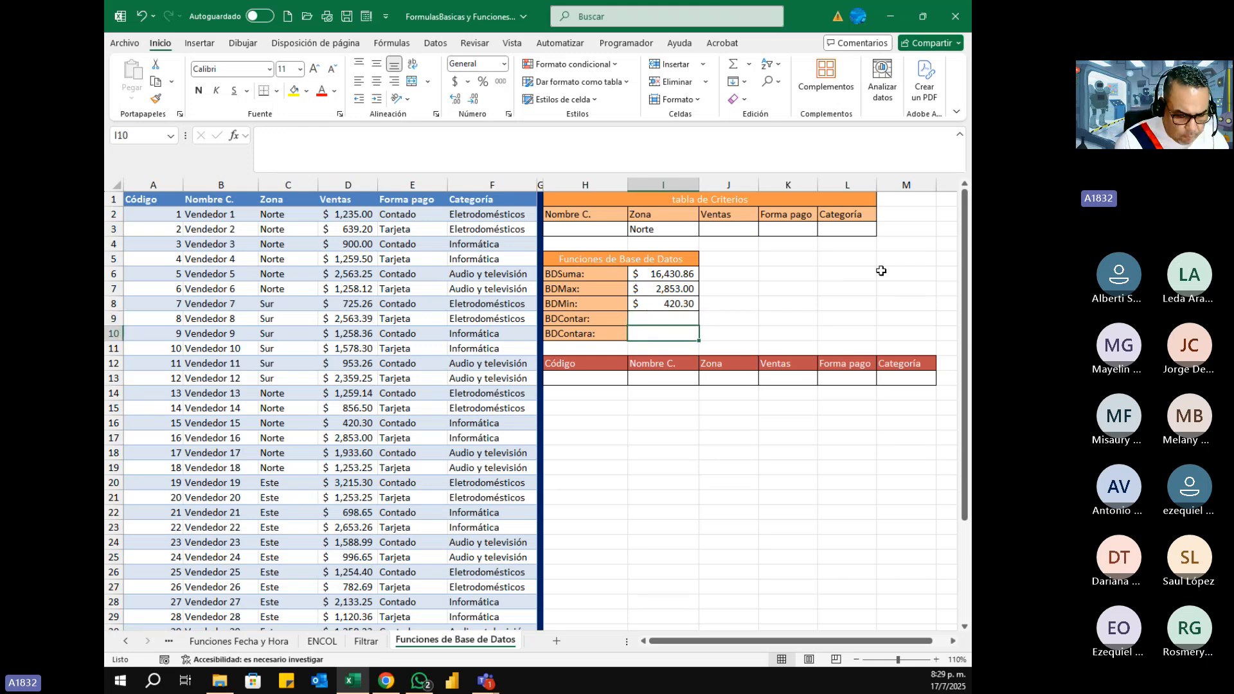
{"action": "type", "text": "="}
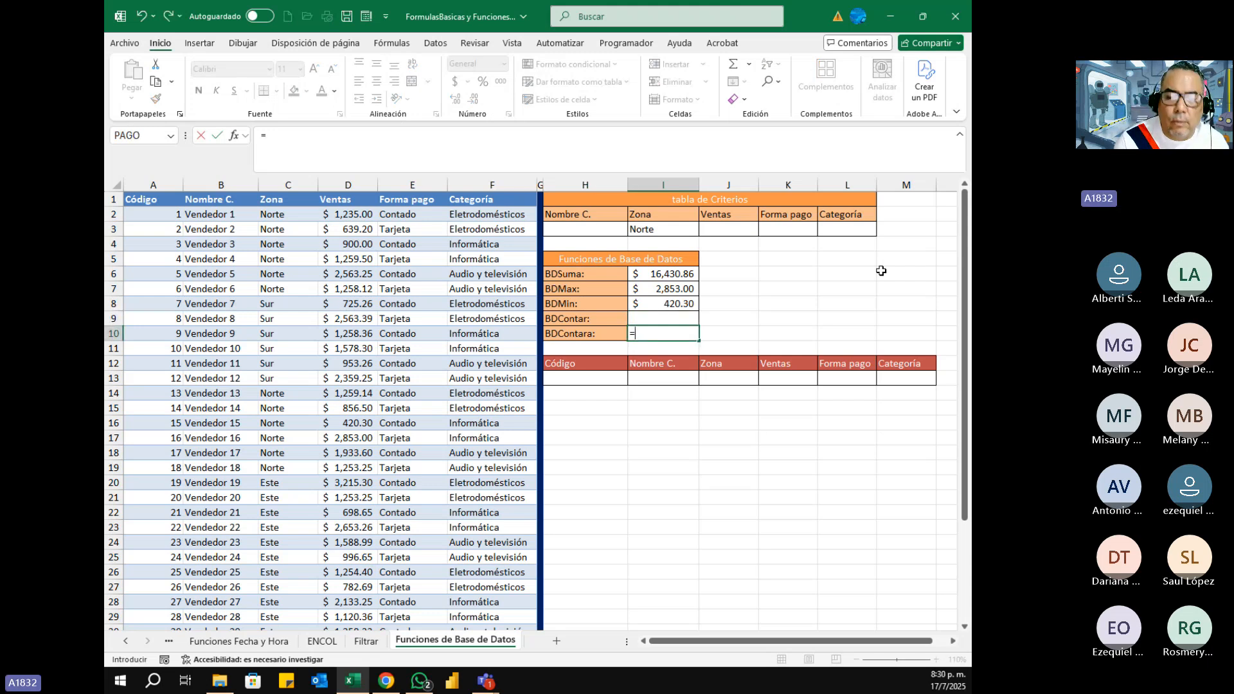
{"action": "type", "text": "bdbd"}
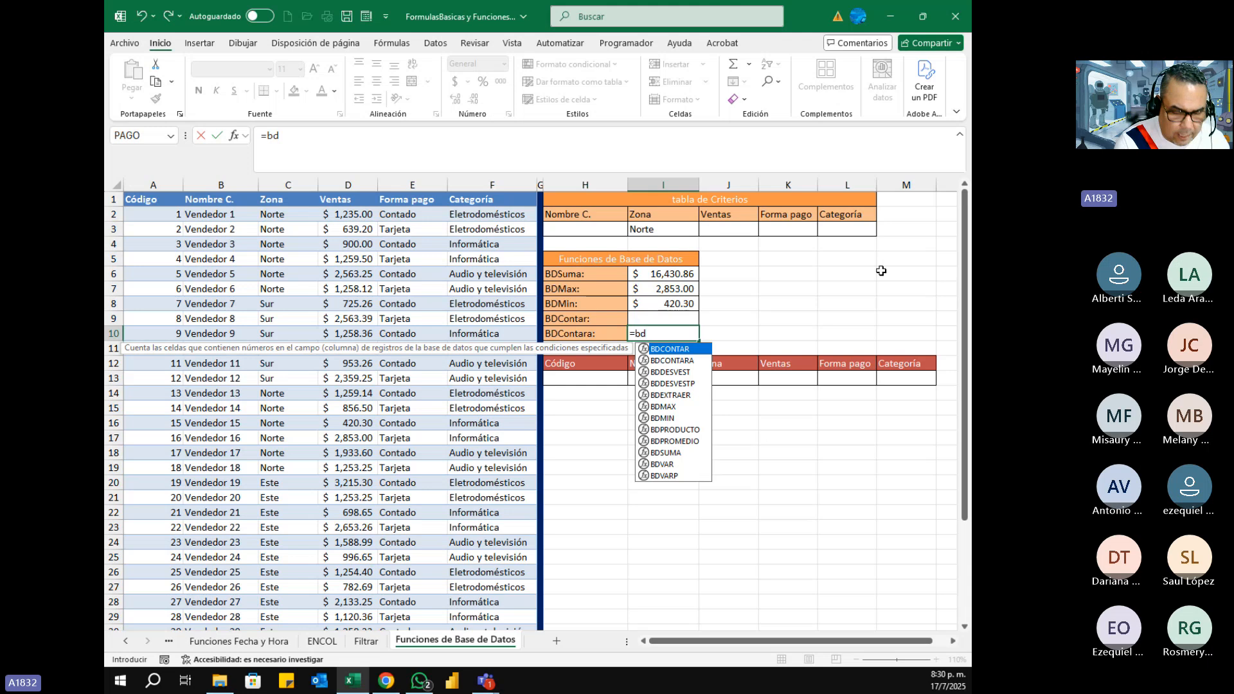
{"action": "key", "text": "BackSpace"}
{"action": "key", "text": "BackSpace"}
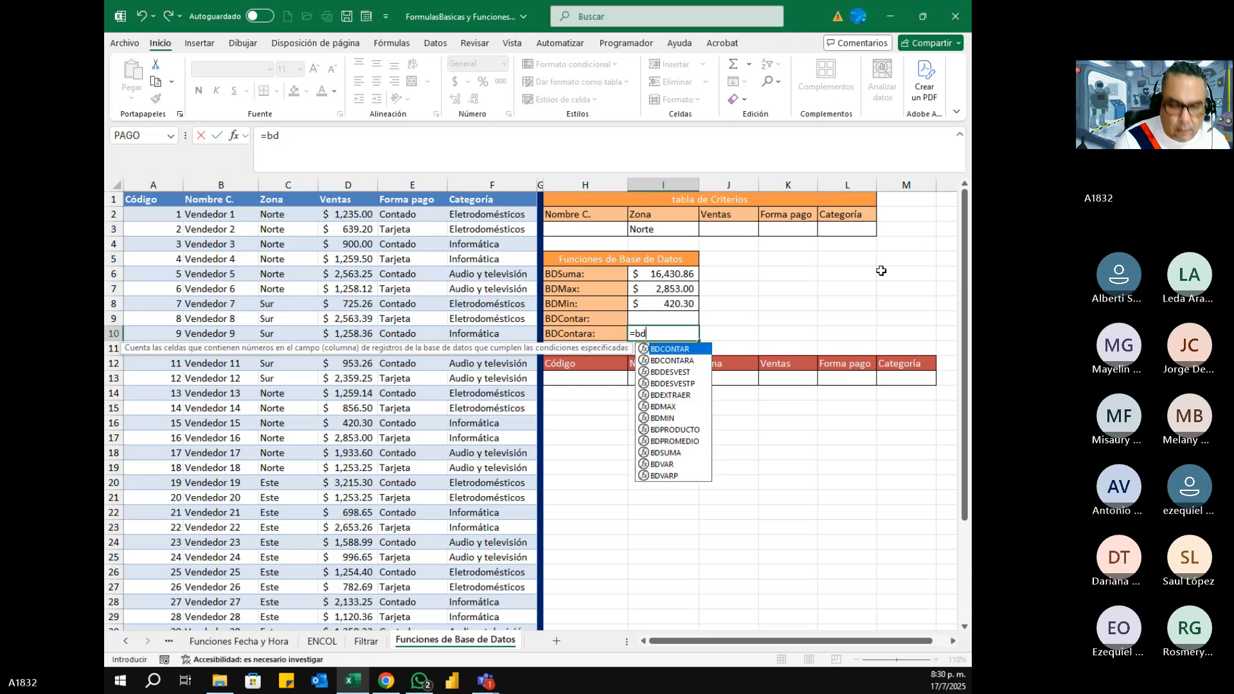
{"action": "type", "text": "contar"}
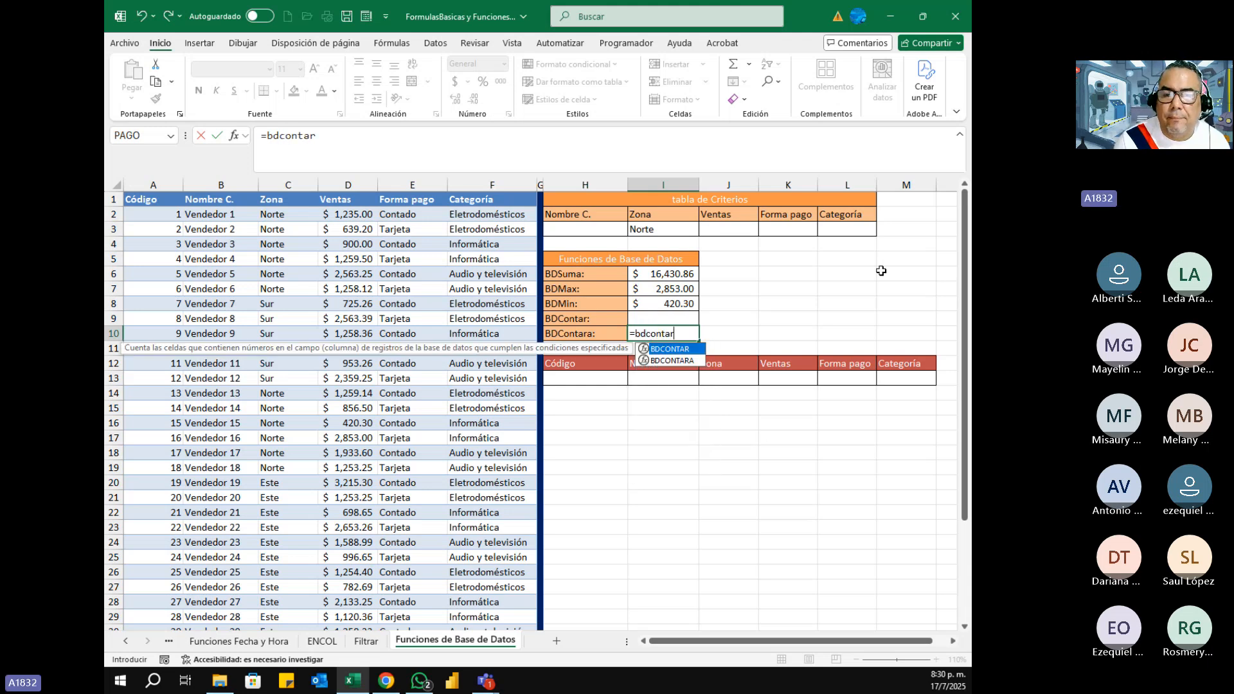
{"action": "key", "text": "Down"}
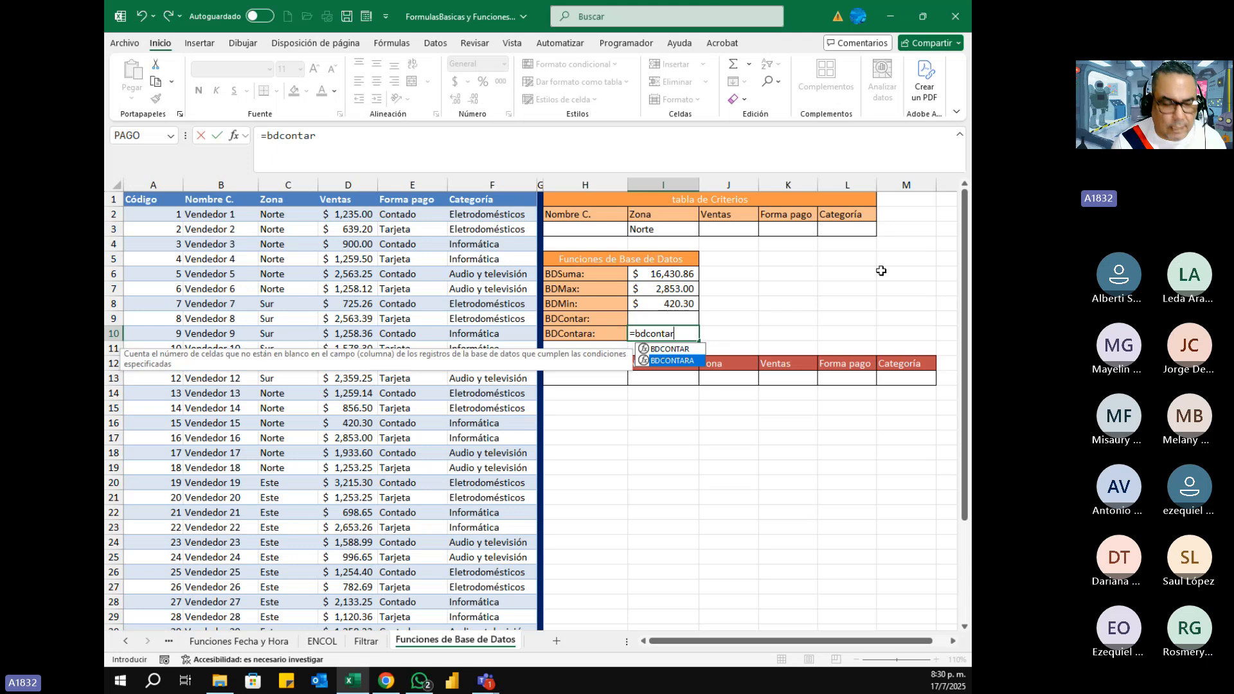
{"action": "key", "text": "Tab"}
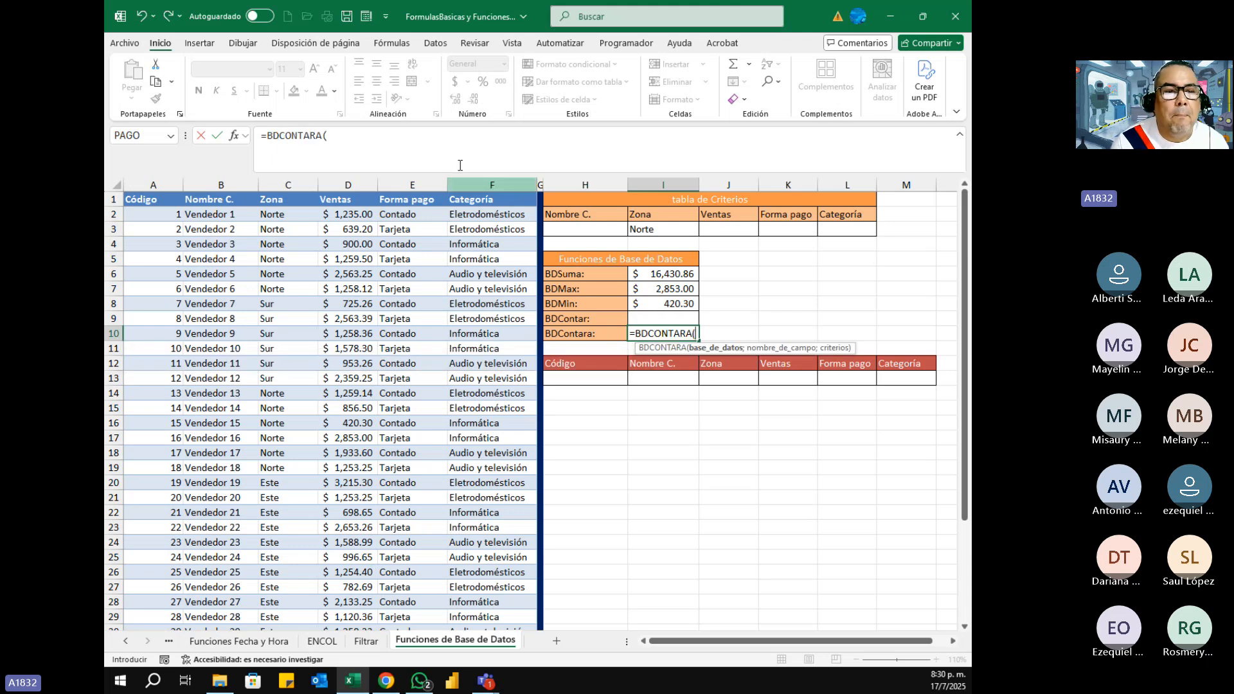
- Set the whole sales table including its headers, T_Datos[#Todo], as the database argument of the BDCONTARA formula
{"action": "left_click", "coordinate": [148, 202]}
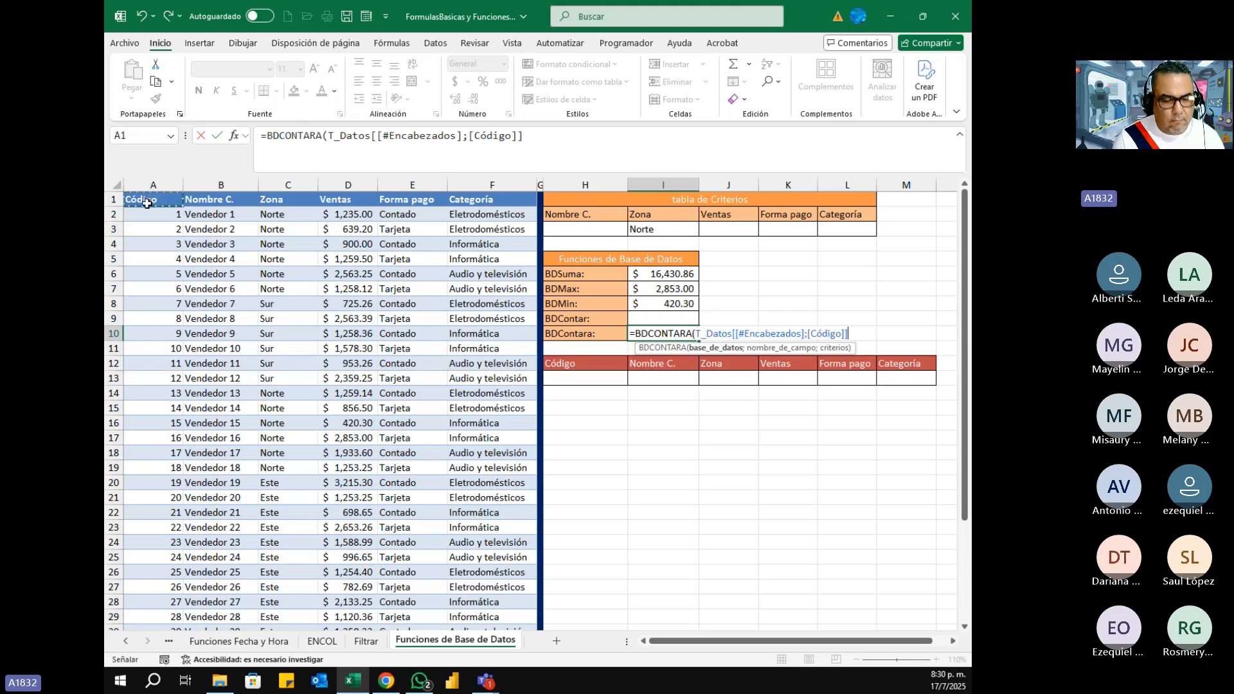
{"action": "key", "text": "shift+Right"}
{"action": "key", "text": "shift+Right"}
{"action": "key", "text": "shift+Right"}
{"action": "key", "text": "shift+Right"}
{"action": "key", "text": "shift+Right"}
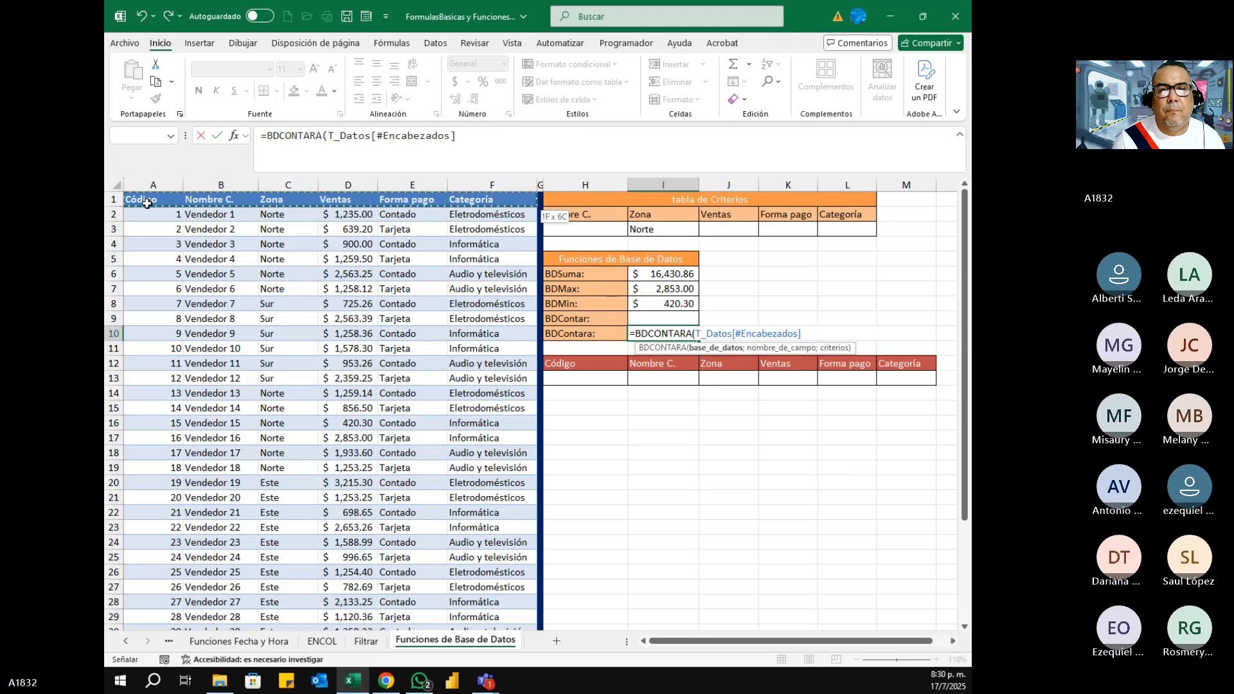
{"action": "key", "text": "shift+Down"}
{"action": "key", "text": "ctrl+shift+Down"}
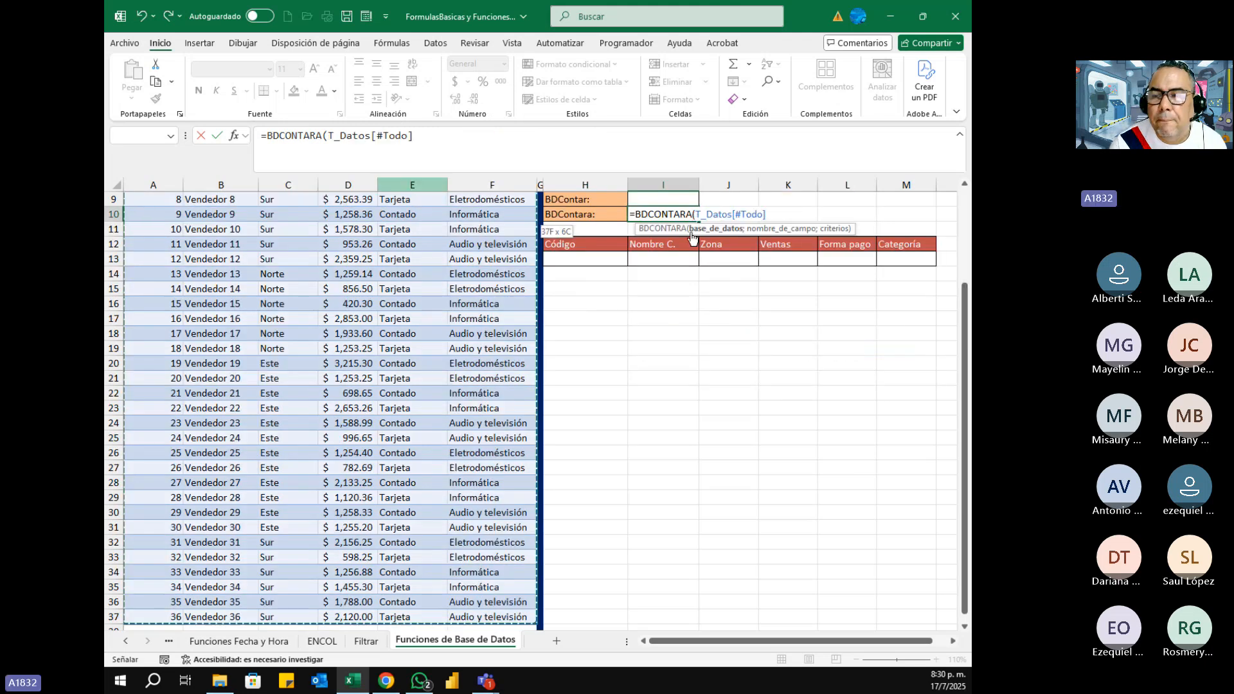
{"action": "scroll", "coordinate": [812, 425], "scroll_direction": "up", "scroll_amount": 3}
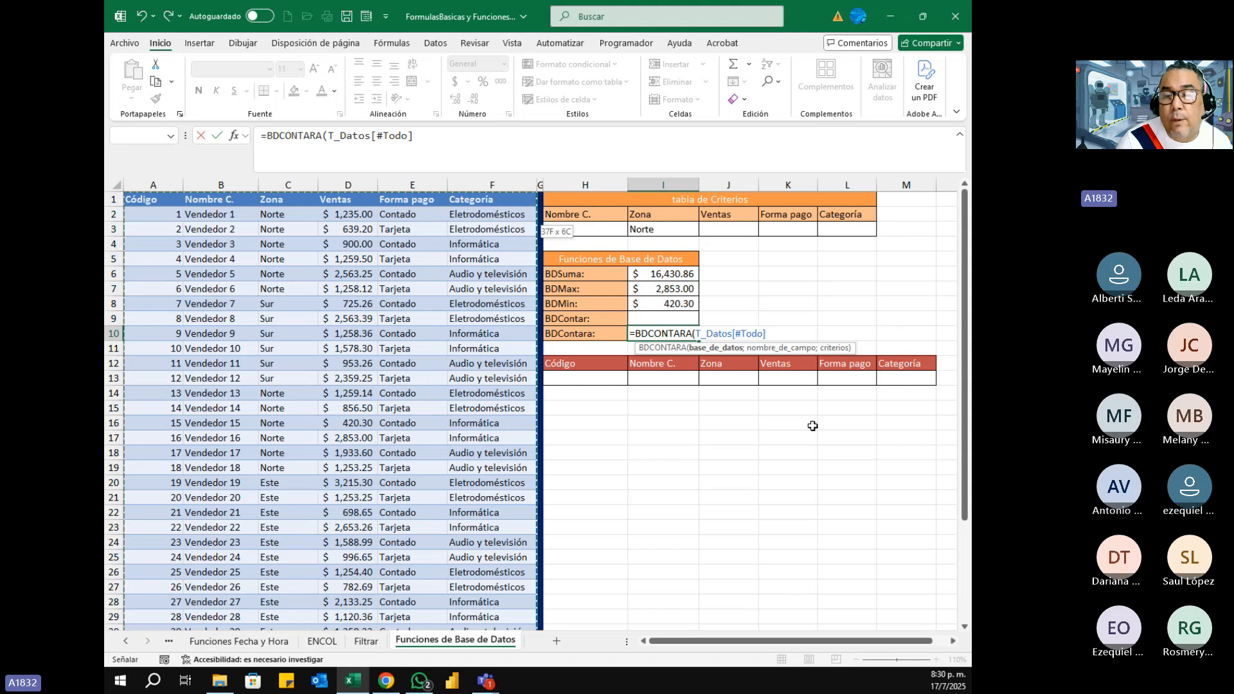
- Complete the BDCONTARA formula with the Nombre C. header as the field and H2:L3 as the criteria range
{"action": "type", "text": ","}
{"action": "key", "text": "BackSpace"}
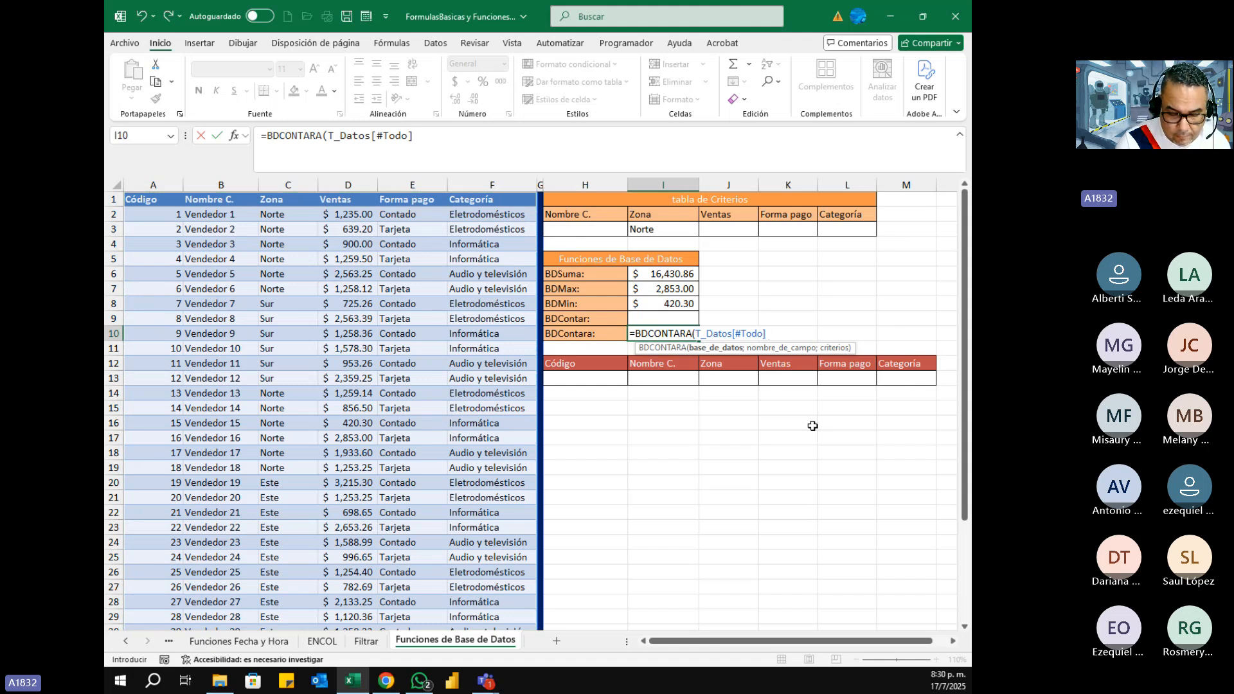
{"action": "type", "text": ";"}
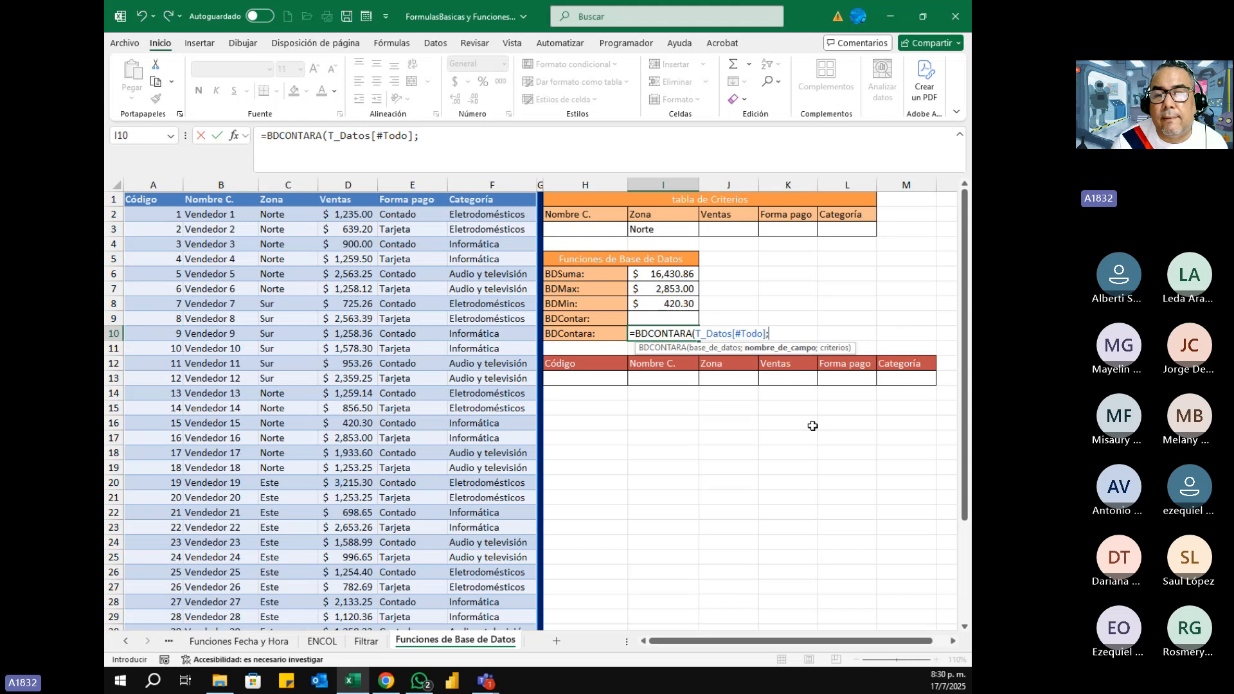
{"action": "left_click", "coordinate": [209, 201]}
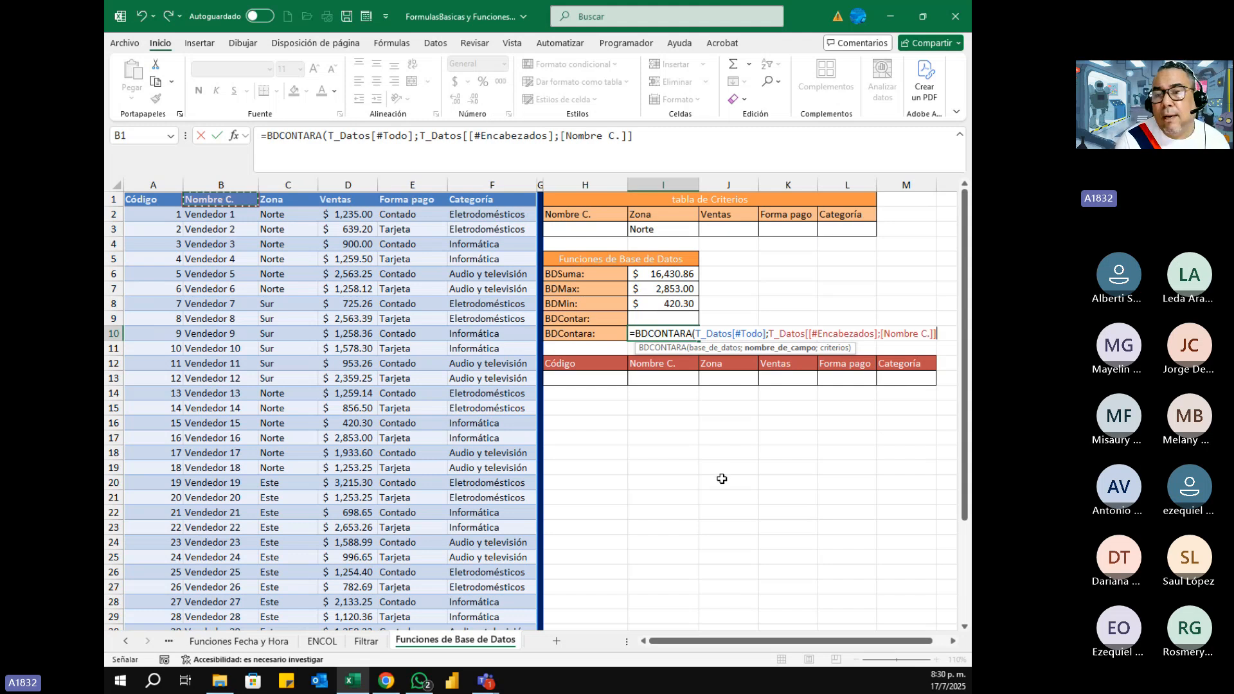
{"action": "type", "text": ";"}
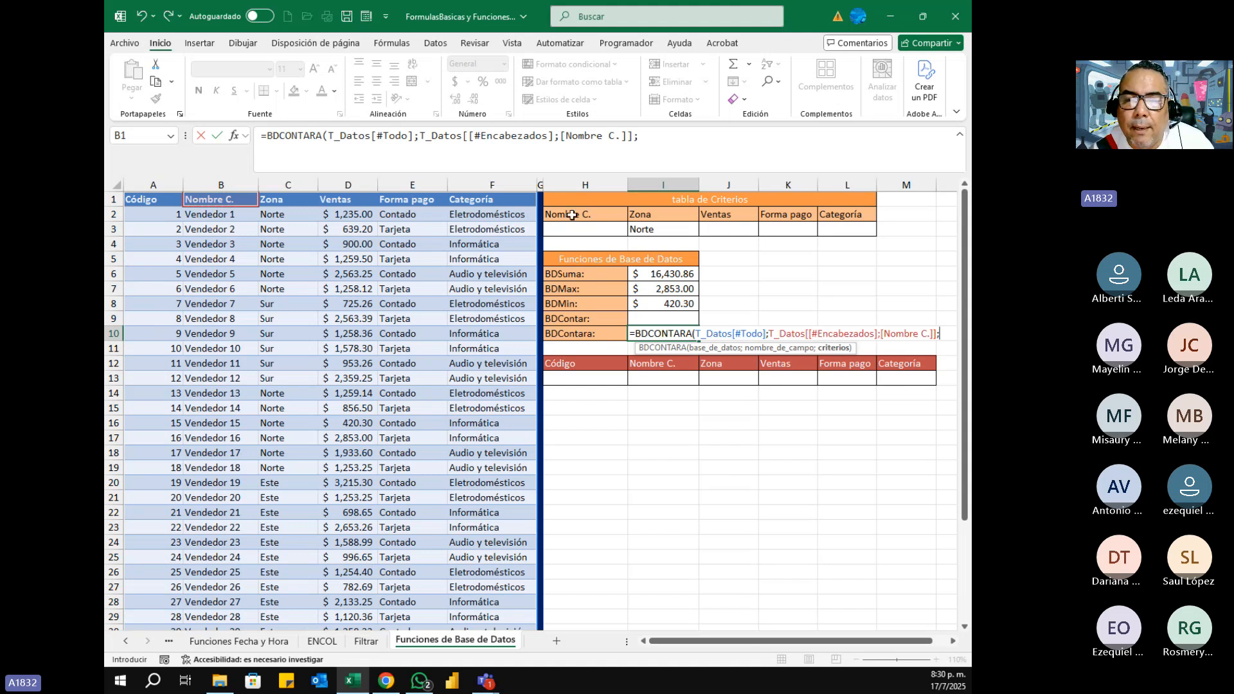
{"action": "left_click_drag", "start_coordinate": [573, 215], "coordinate": [839, 231]}
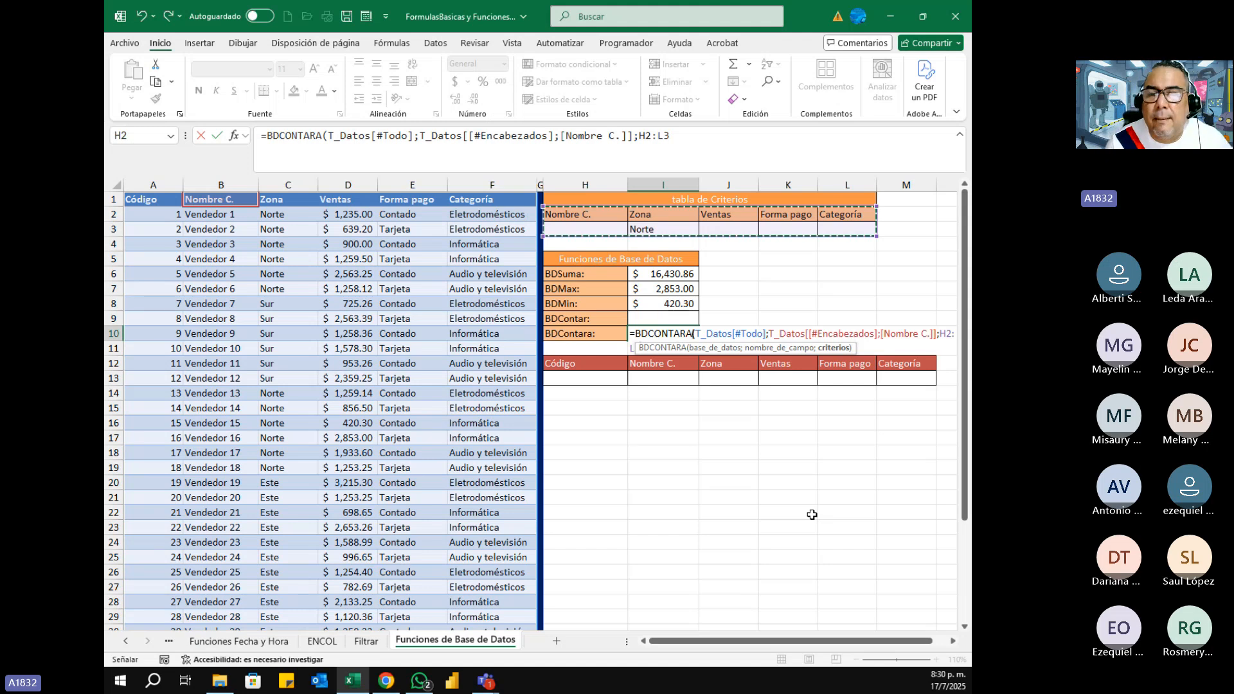
{"action": "type", "text": ")"}
{"action": "key", "text": "Return"}
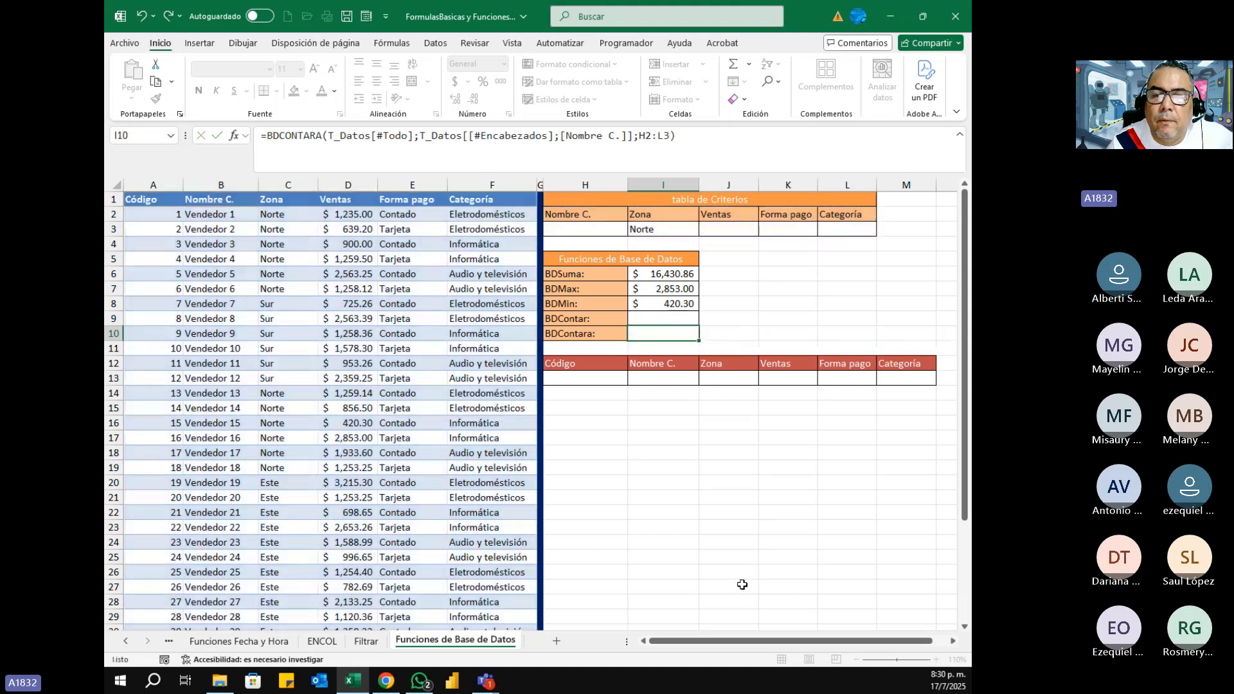
{"action": "key", "text": "Up"}
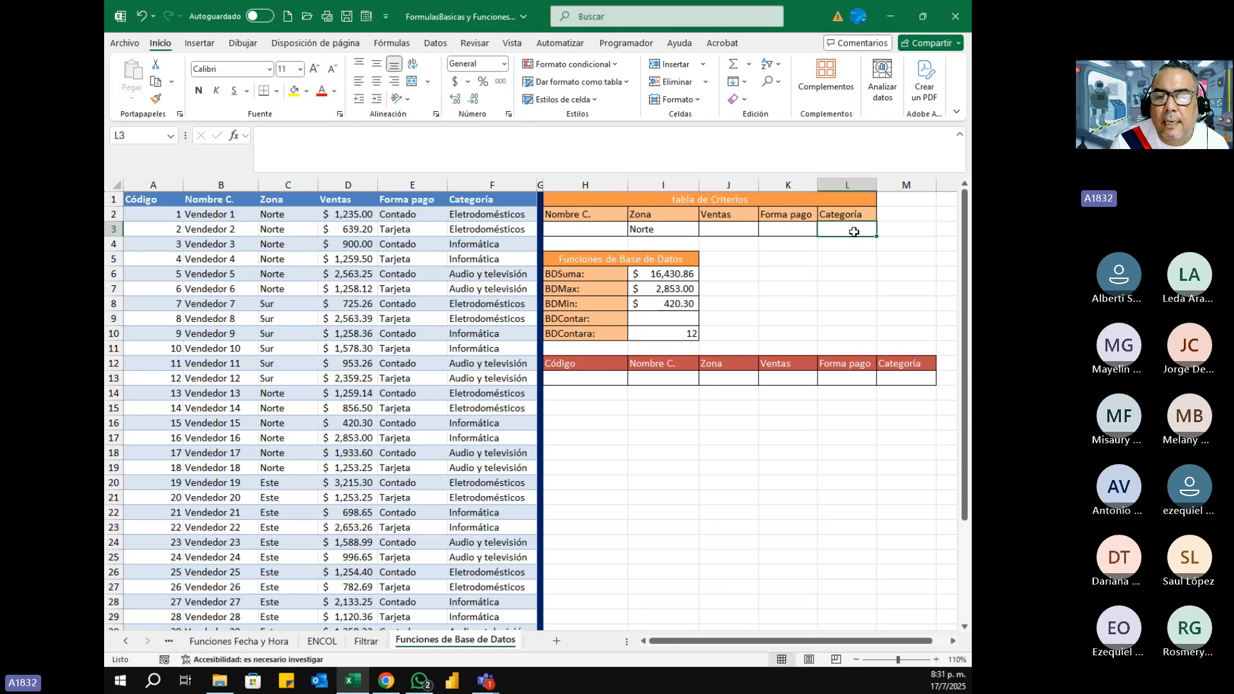
- Copy Informática from the table's Categoría column and paste it as a value into criteria cell L3
{"action": "left_click", "coordinate": [494, 244]}
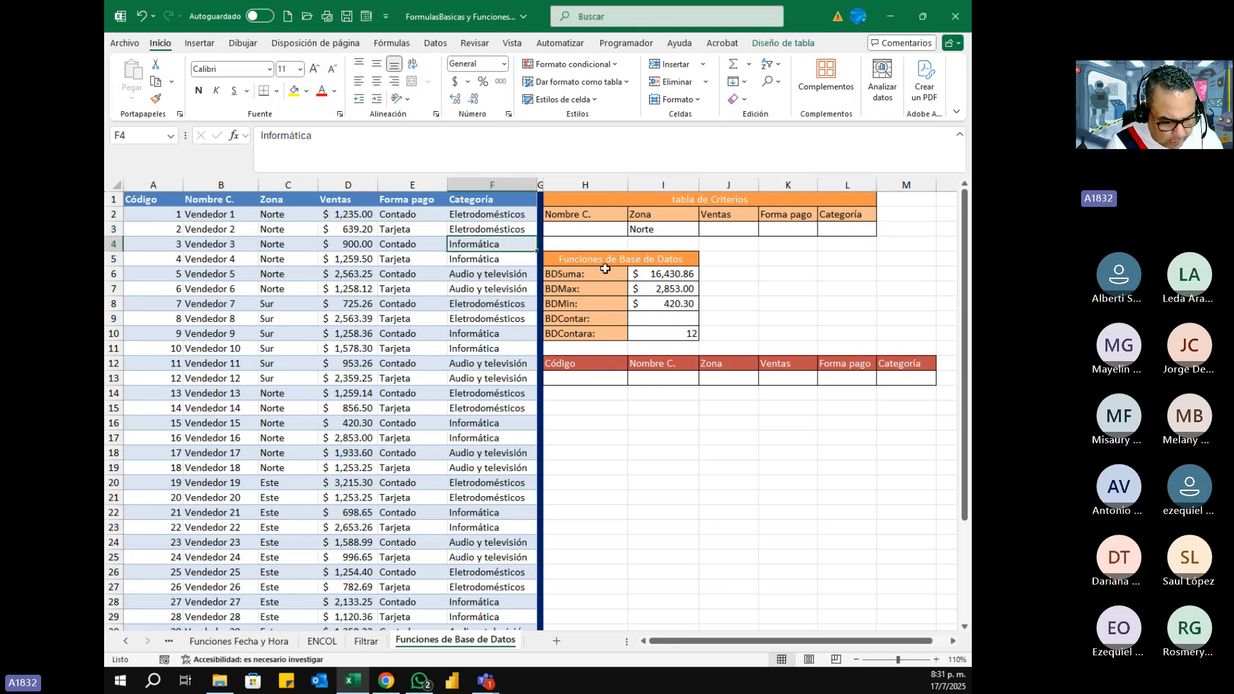
{"action": "key", "text": "ctrl+c"}
{"action": "left_click", "coordinate": [848, 230]}
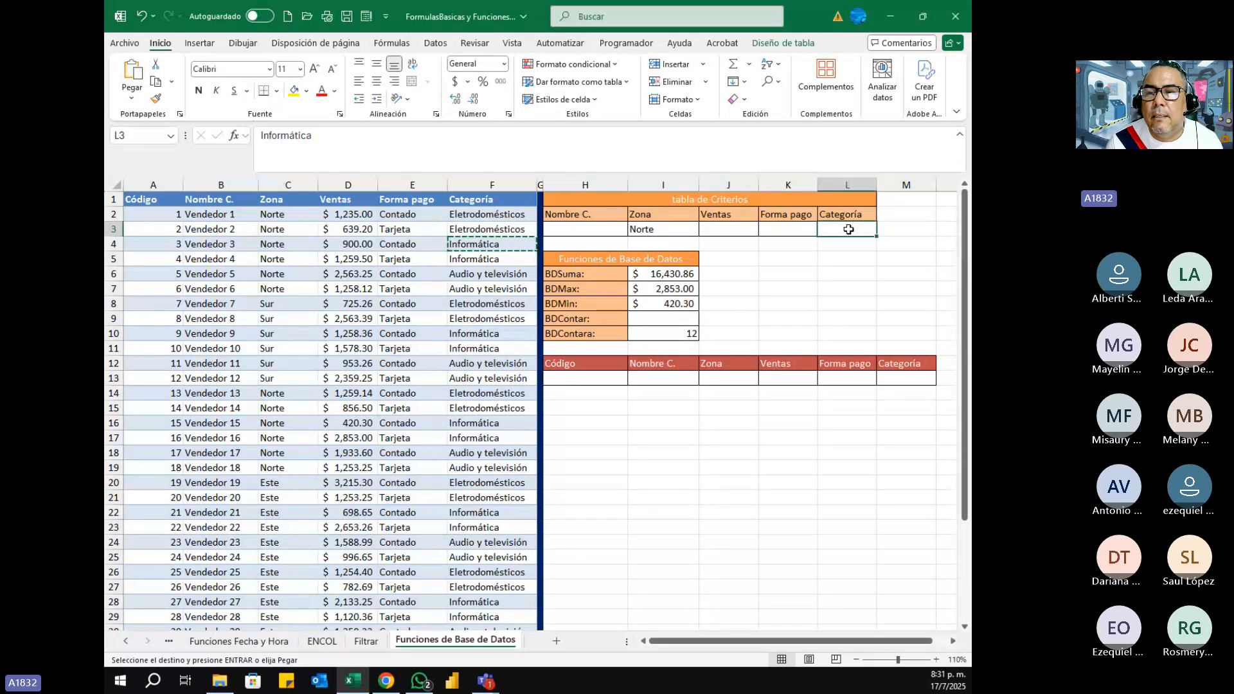
{"action": "right_click", "coordinate": [849, 229]}
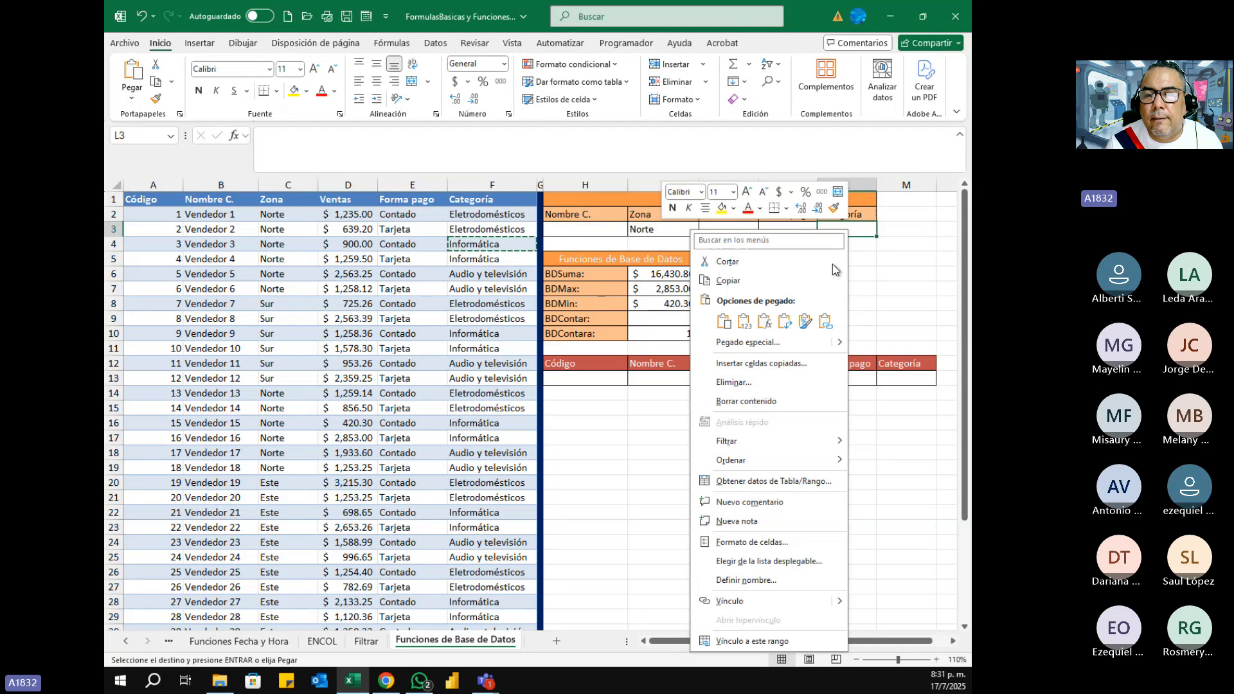
{"action": "left_click", "coordinate": [745, 320]}
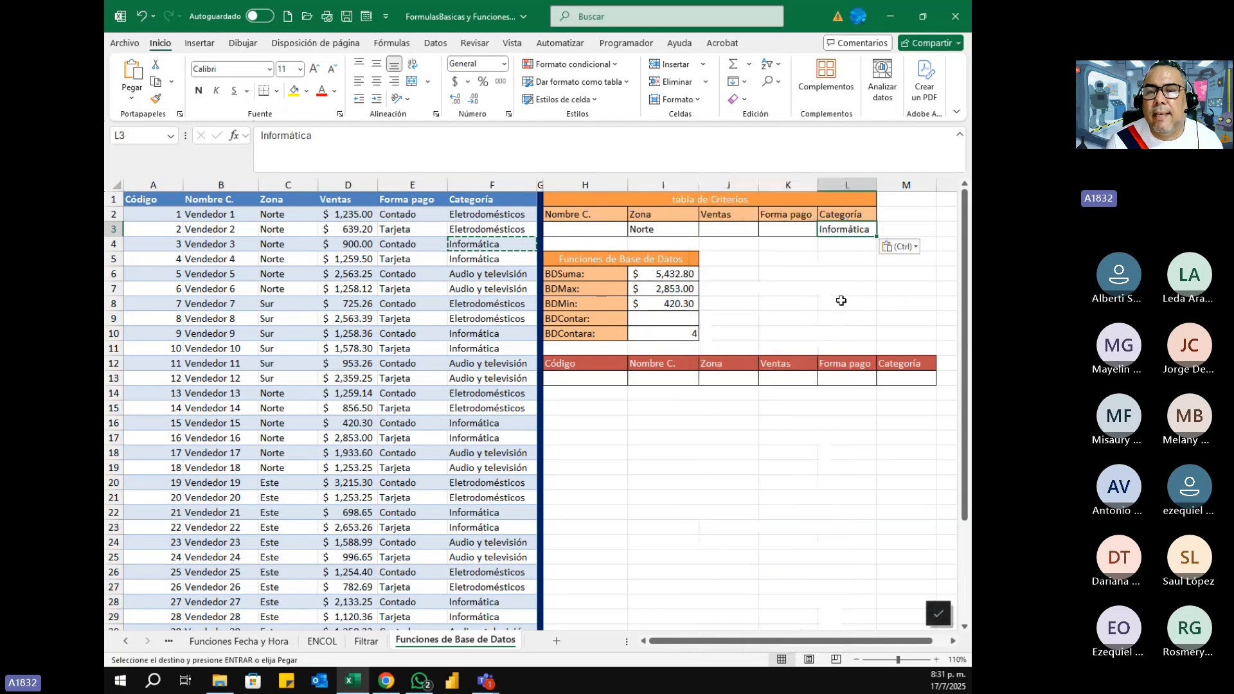
- Review the Zona and Categoría criteria and check the BDSuma, BDMax, BDMin and BDContara cells
{"action": "left_click", "coordinate": [643, 230]}
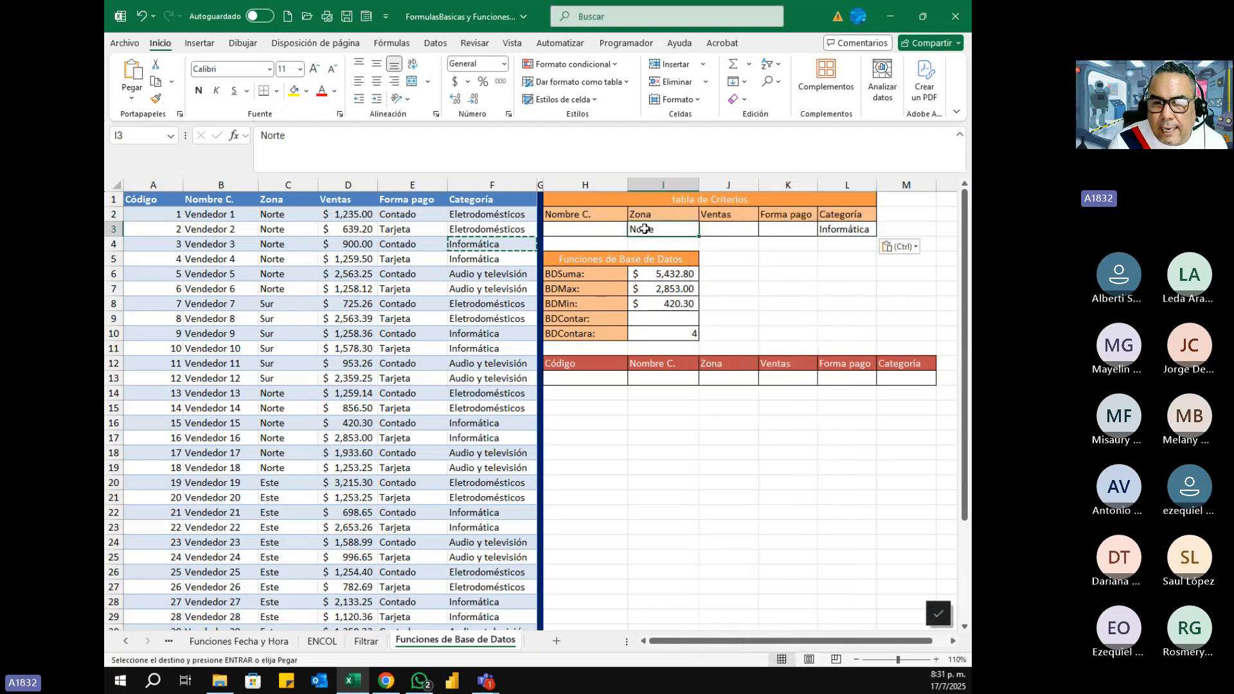
{"action": "left_click", "coordinate": [873, 230]}
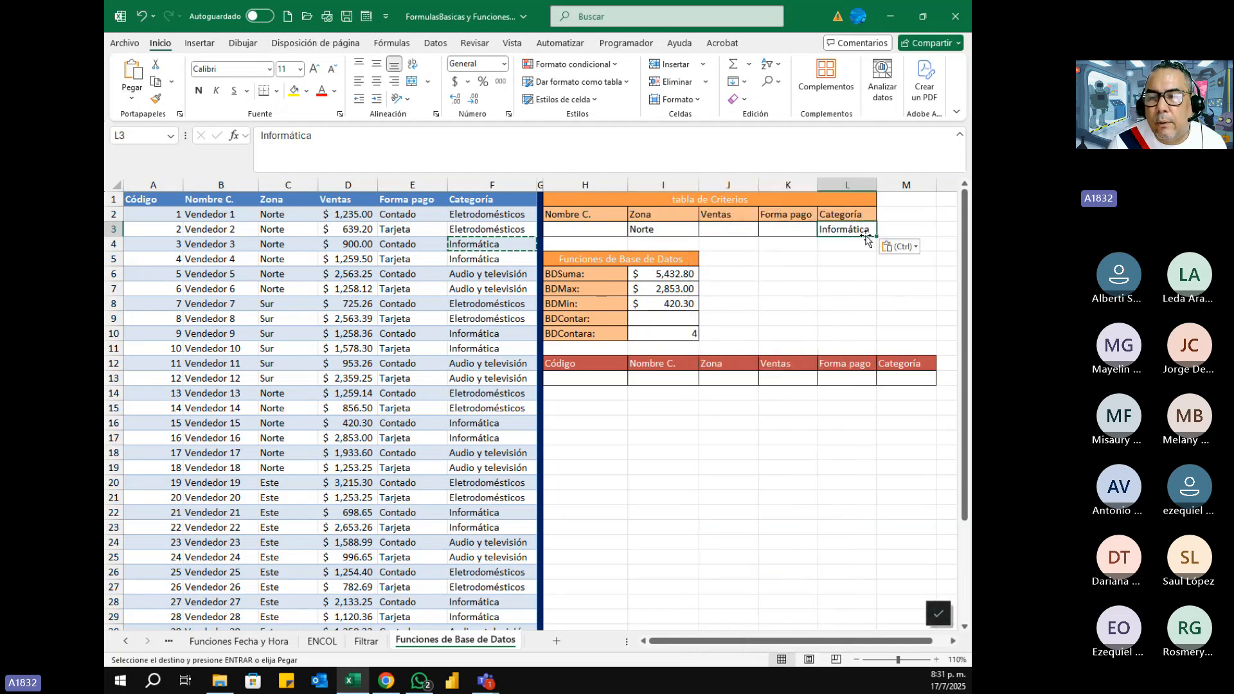
{"action": "left_click", "coordinate": [657, 274]}
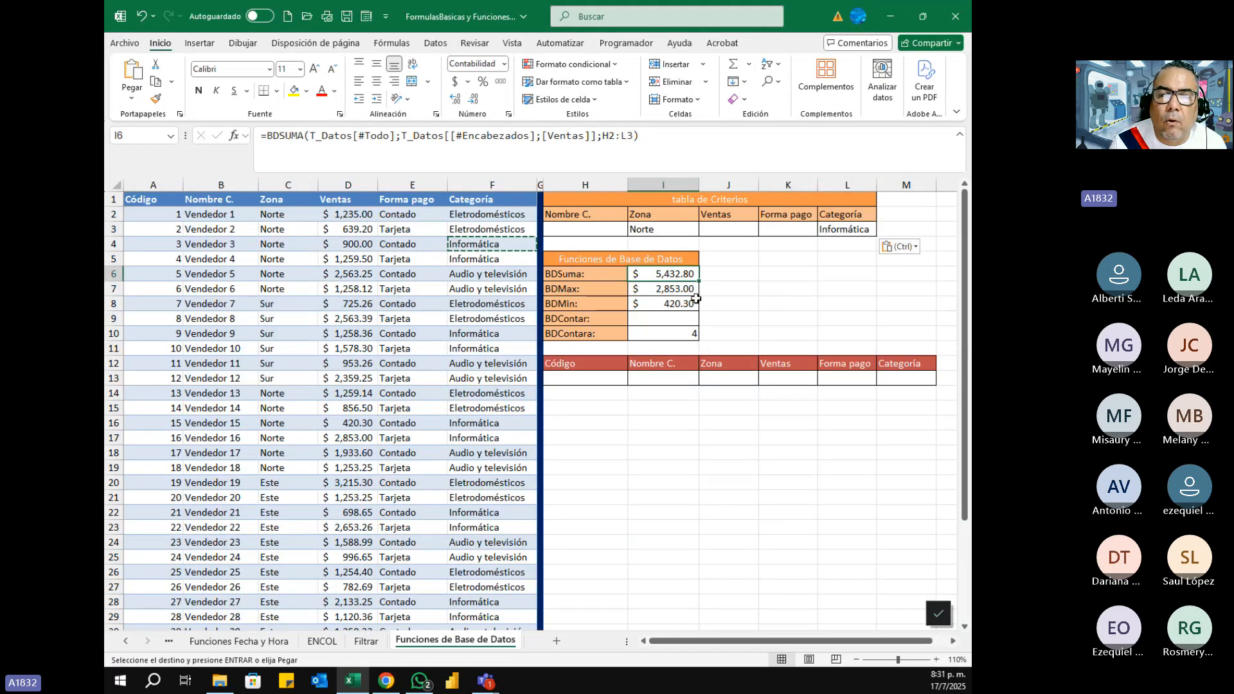
{"action": "left_click", "coordinate": [678, 290]}
{"action": "left_click", "coordinate": [688, 303]}
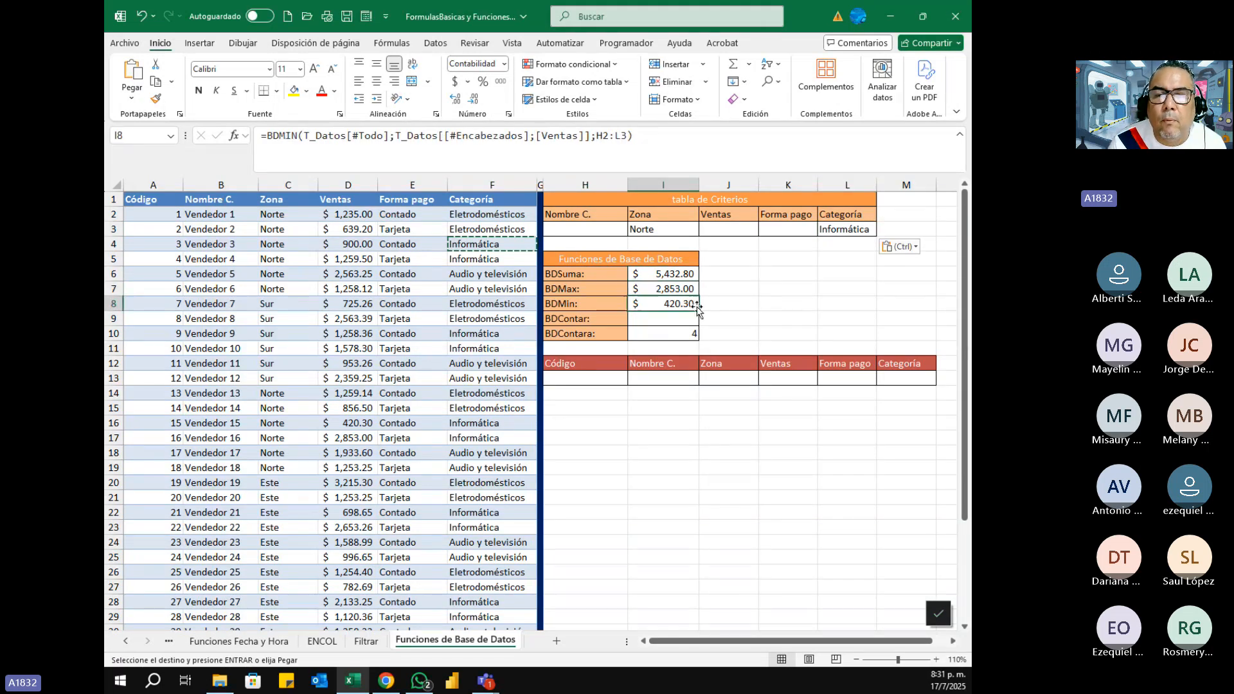
{"action": "left_click", "coordinate": [689, 335]}
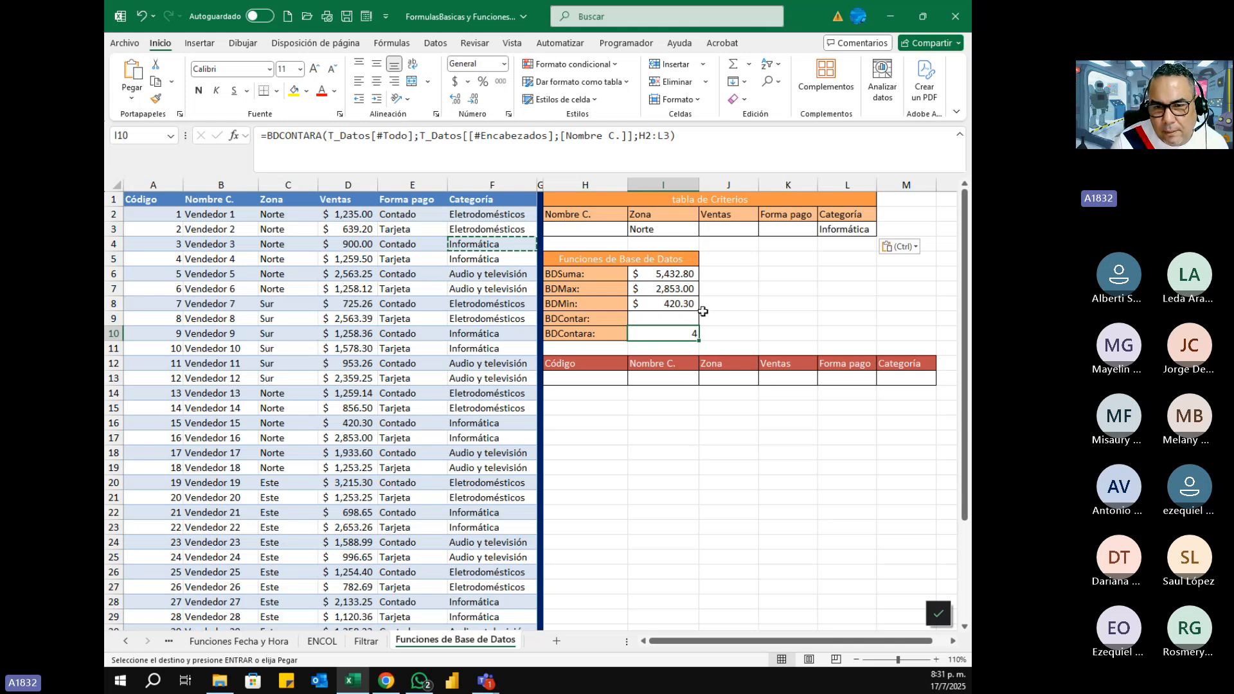
- Review the BDContar cell I9, the record table in H12:M13 and the function labels in H6:H10
{"action": "left_click", "coordinate": [662, 319]}
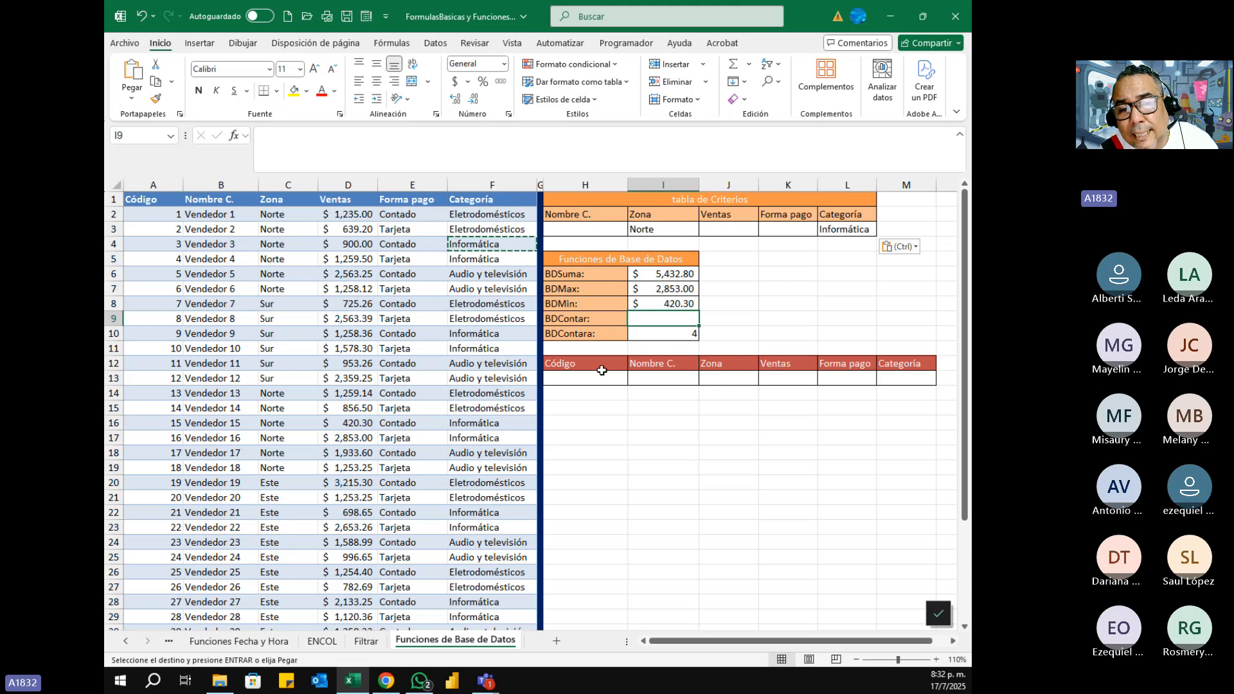
{"action": "left_click_drag", "start_coordinate": [600, 366], "coordinate": [906, 383]}
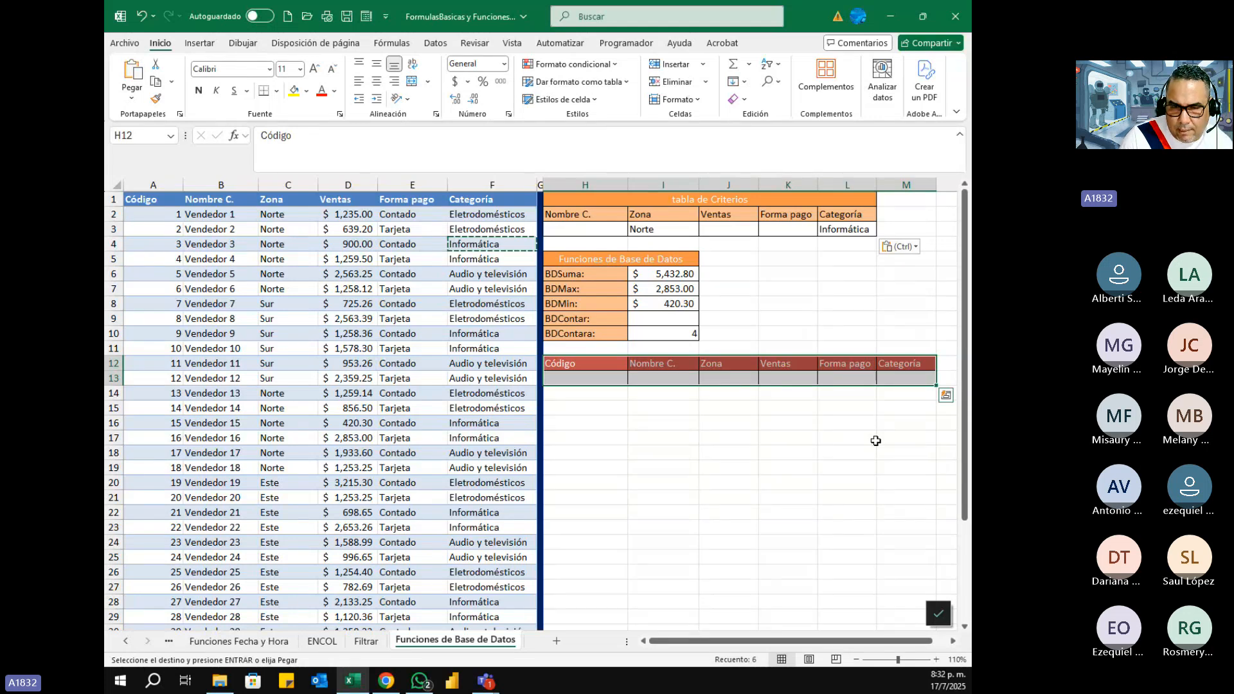
{"action": "left_click", "coordinate": [586, 378]}
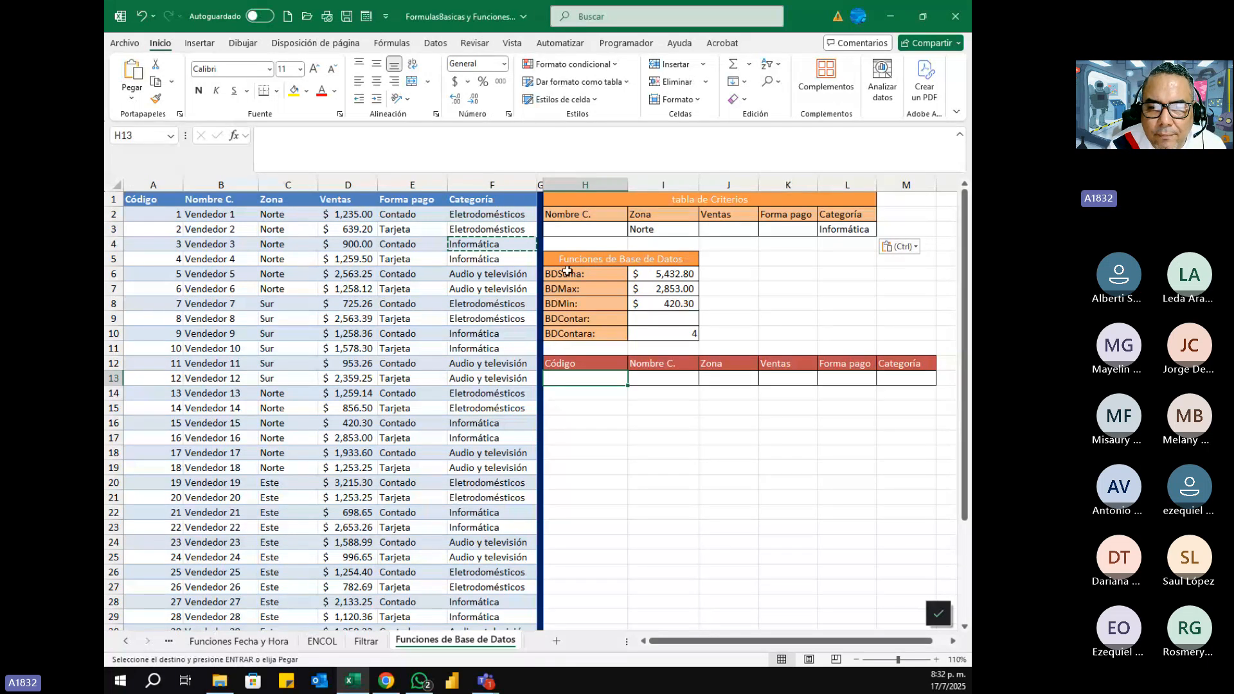
{"action": "left_click_drag", "start_coordinate": [567, 270], "coordinate": [565, 333]}
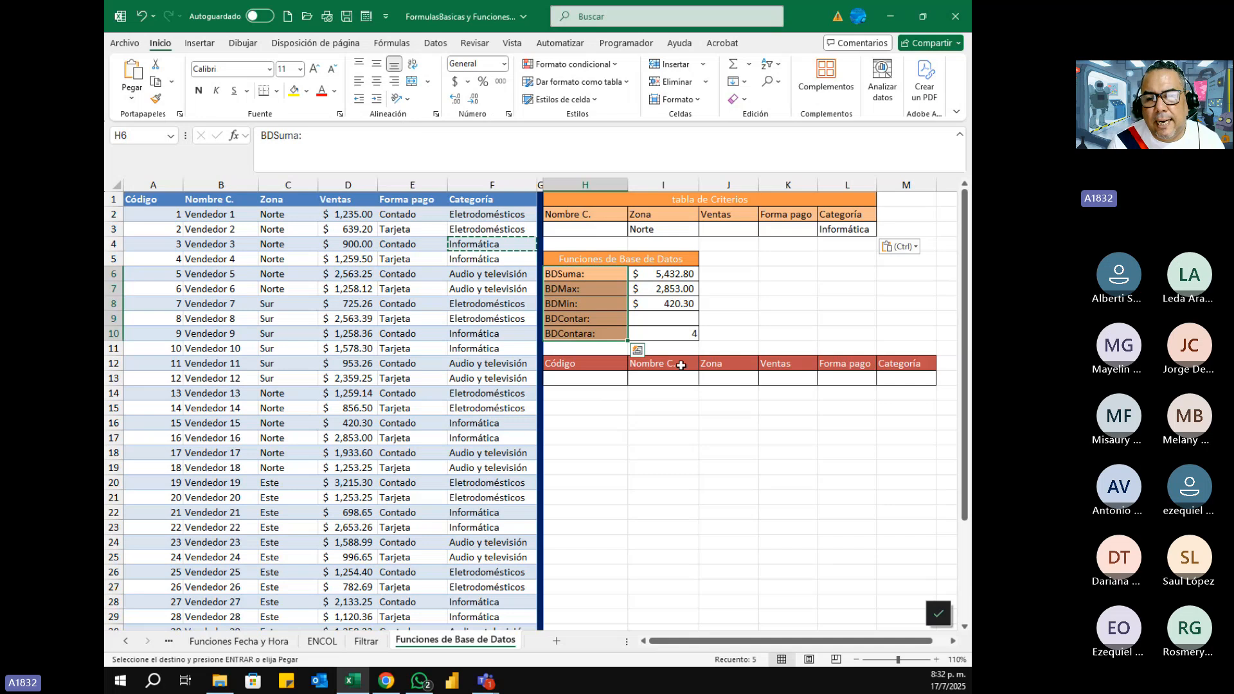
- Enter the label BDEXTRAER in cell H15, below the record table
{"action": "left_click", "coordinate": [598, 408]}
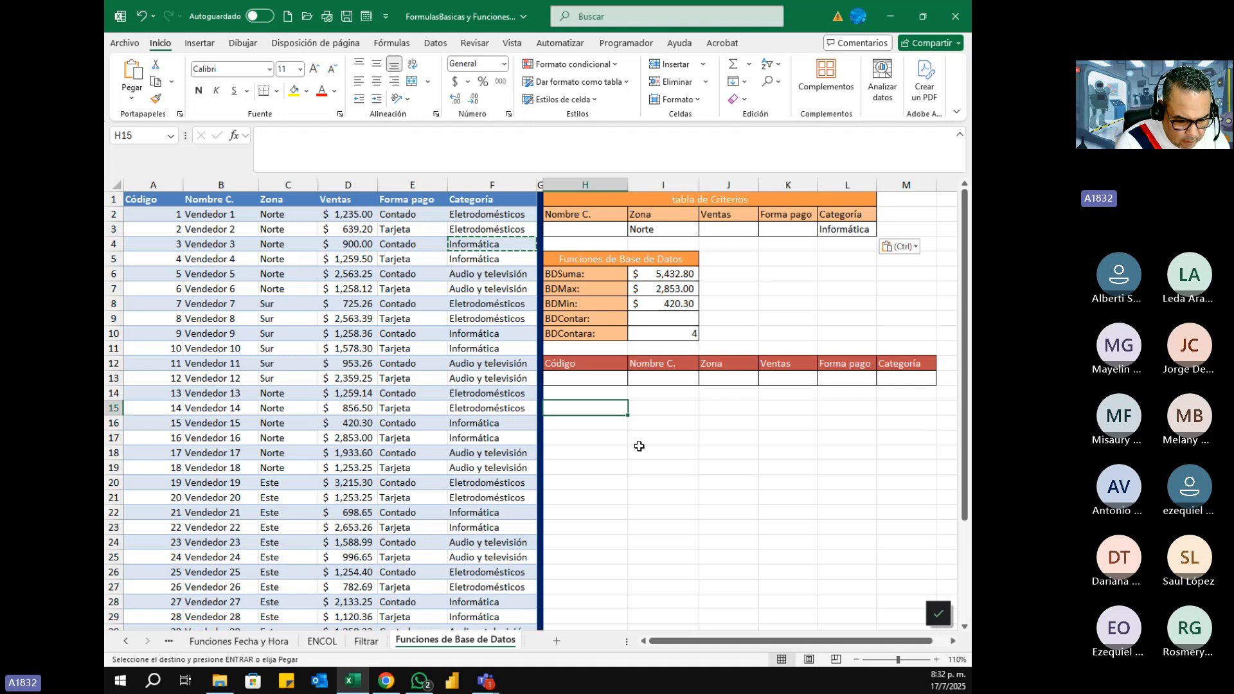
{"action": "type", "text": "BDE"}
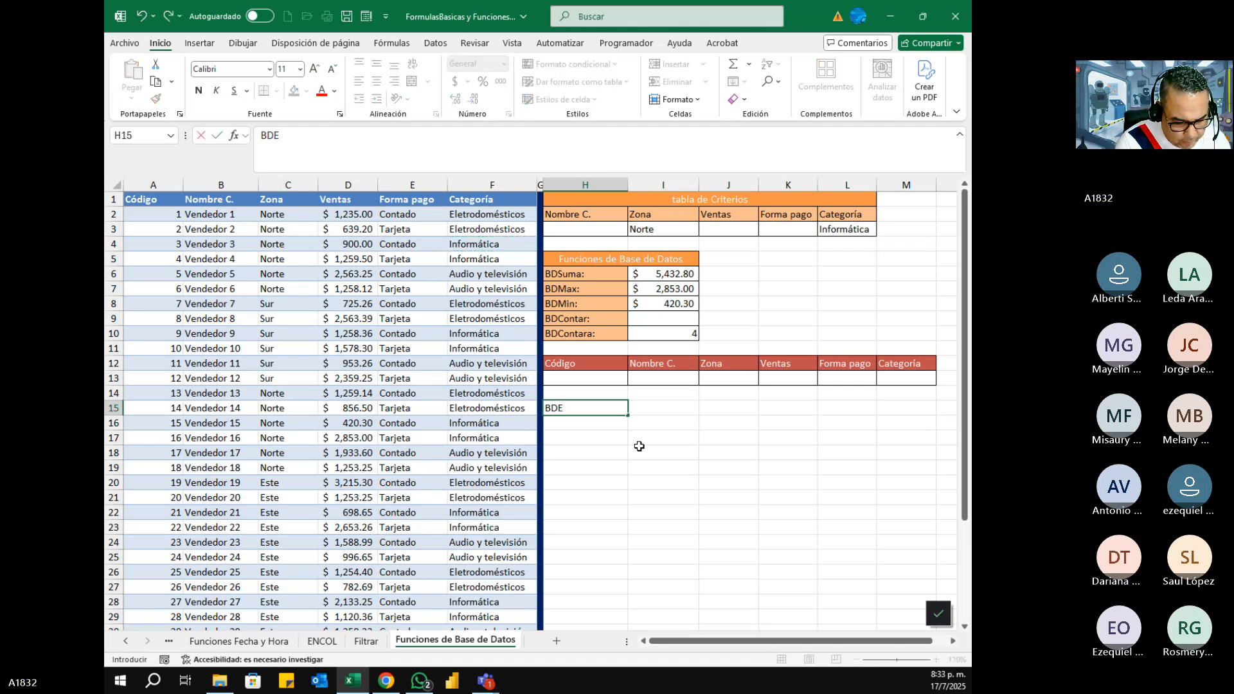
{"action": "type", "text": "XTRAER"}
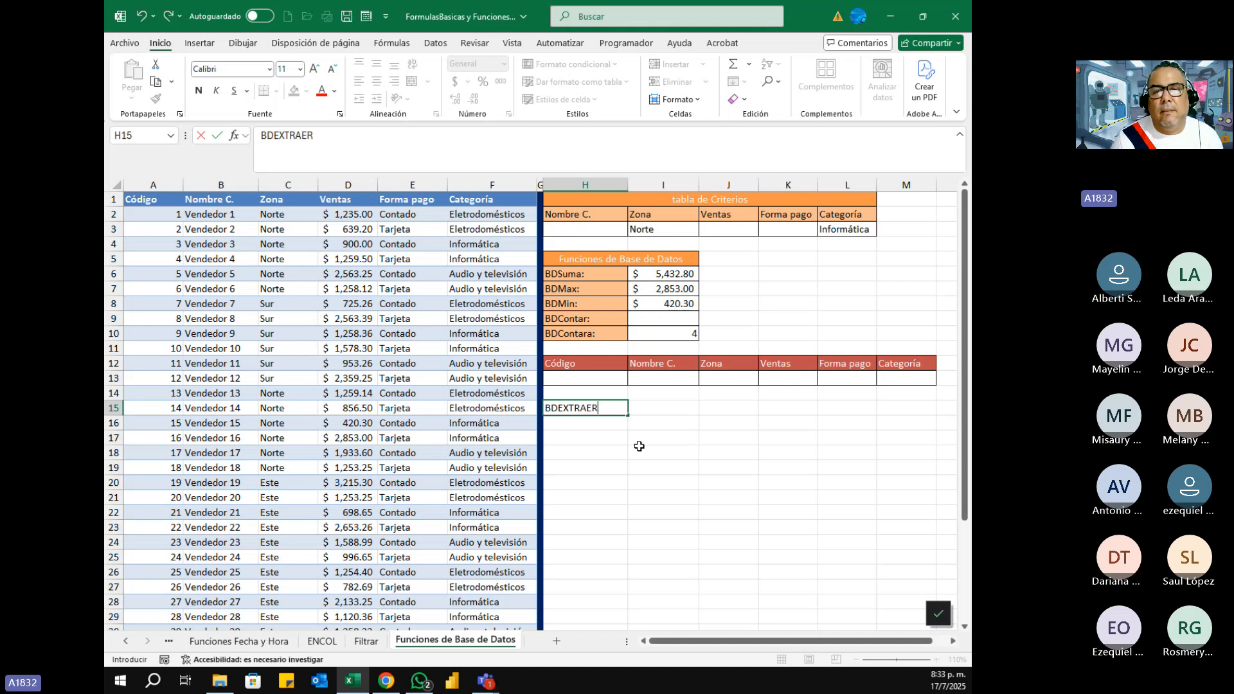
{"action": "key", "text": "Return"}
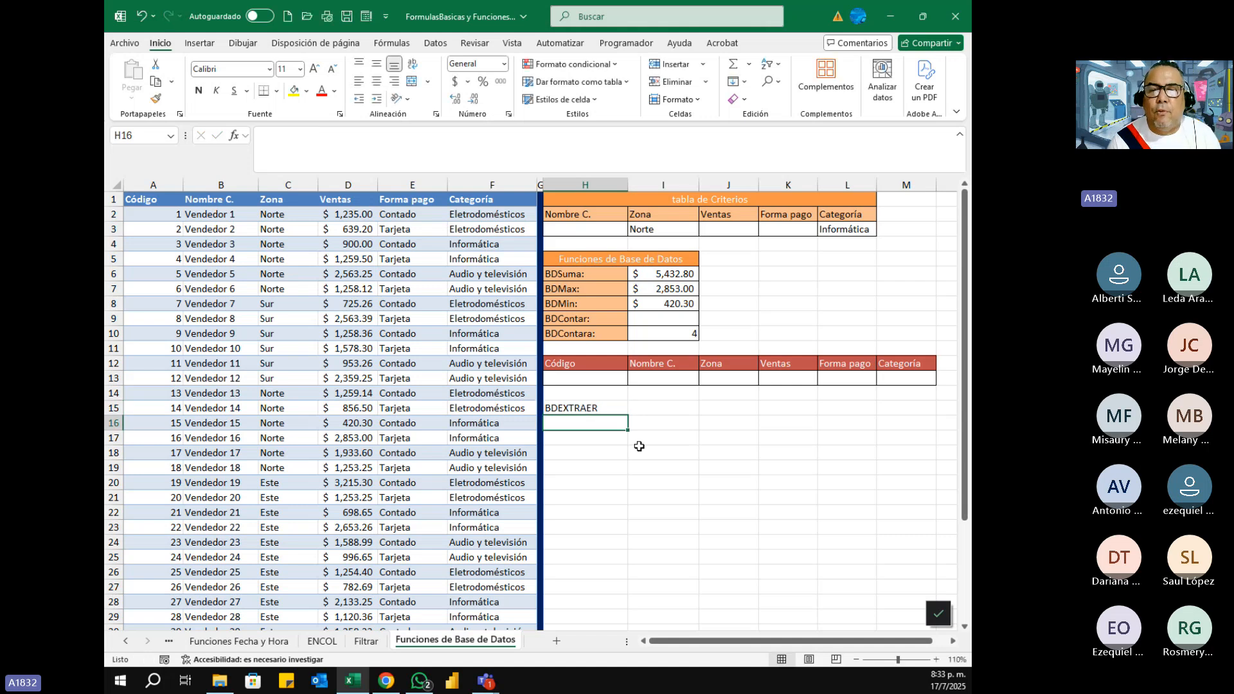
- Enter 1 as the Código in H13 of the record table and point out the matching codes in the data table
{"action": "key", "text": "Up"}
{"action": "key", "text": "Up"}
{"action": "key", "text": "Up"}
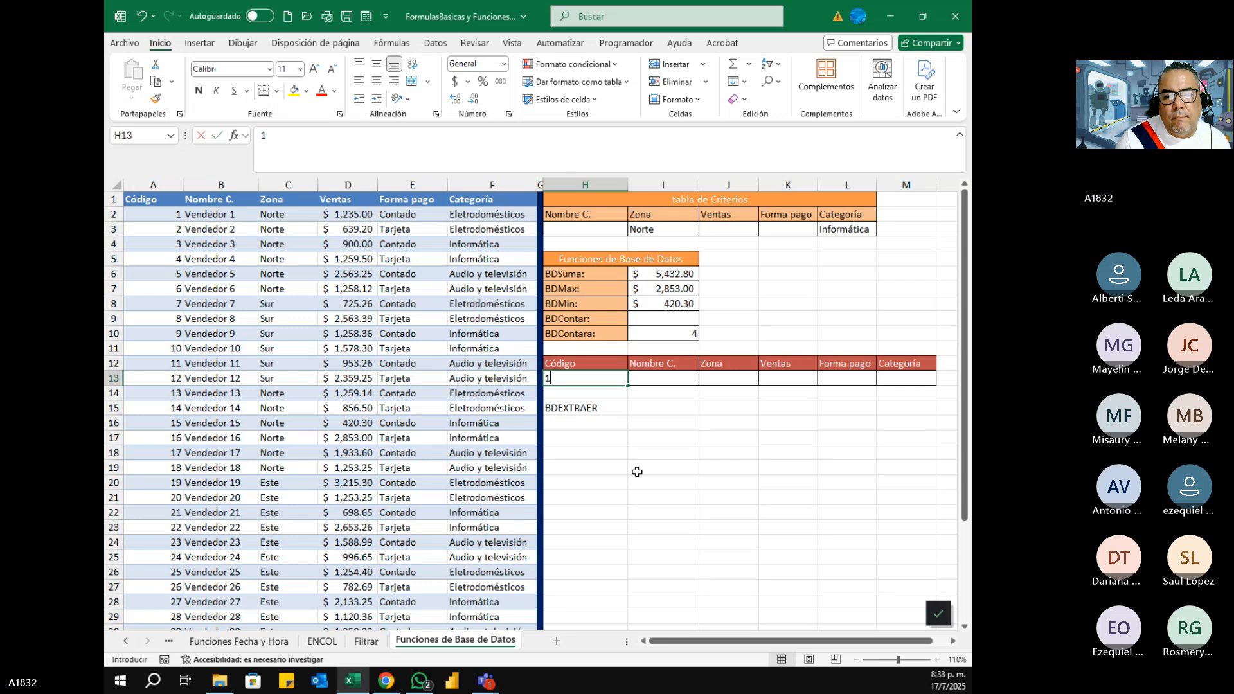
{"action": "type", "text": "1"}
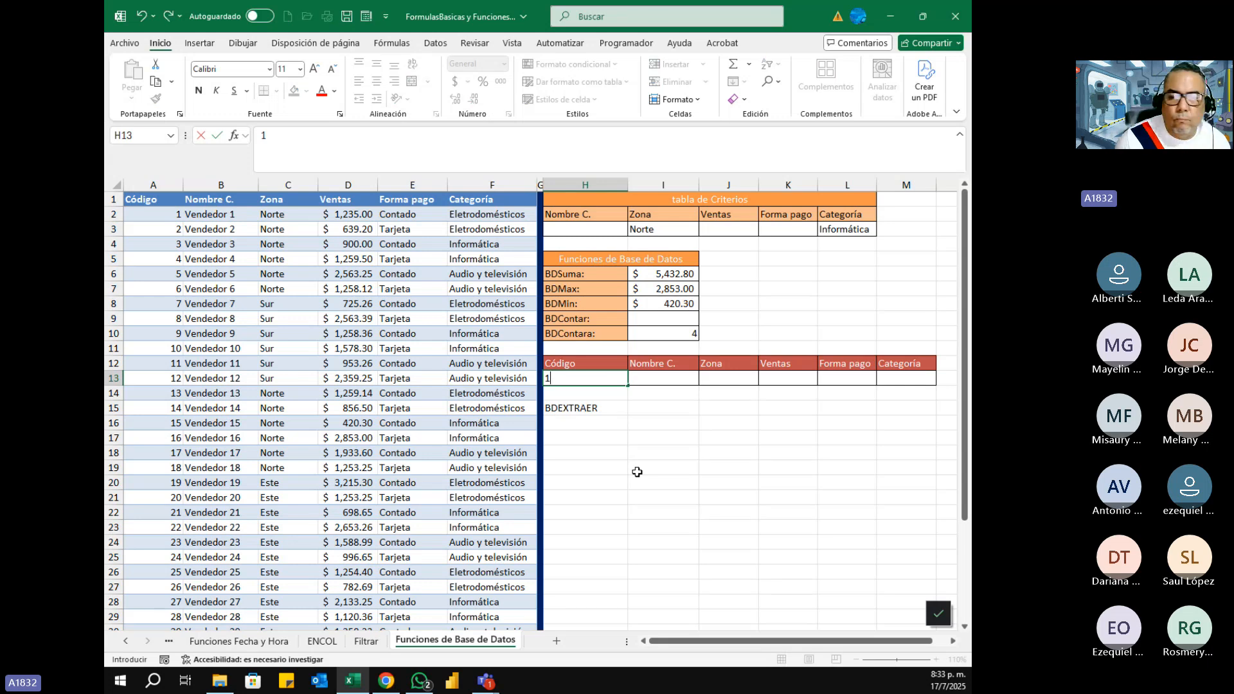
{"action": "key", "text": "Return"}
{"action": "key", "text": "Up"}
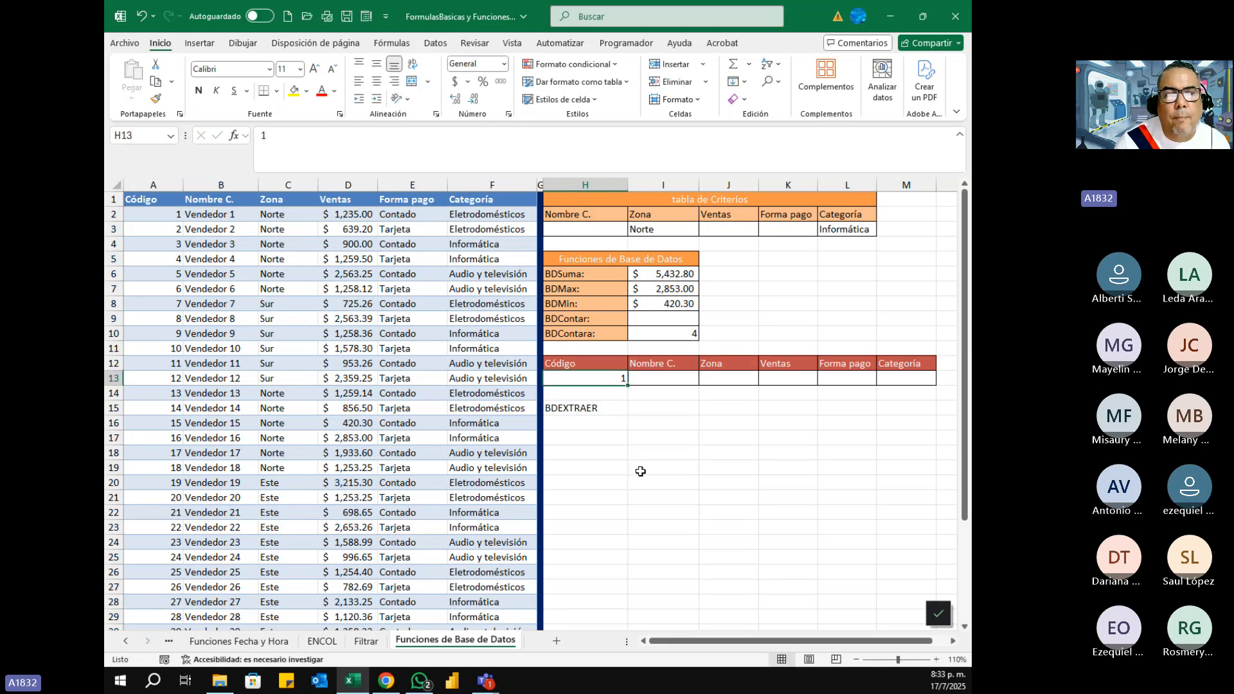
{"action": "left_click_drag", "start_coordinate": [149, 214], "coordinate": [154, 407]}
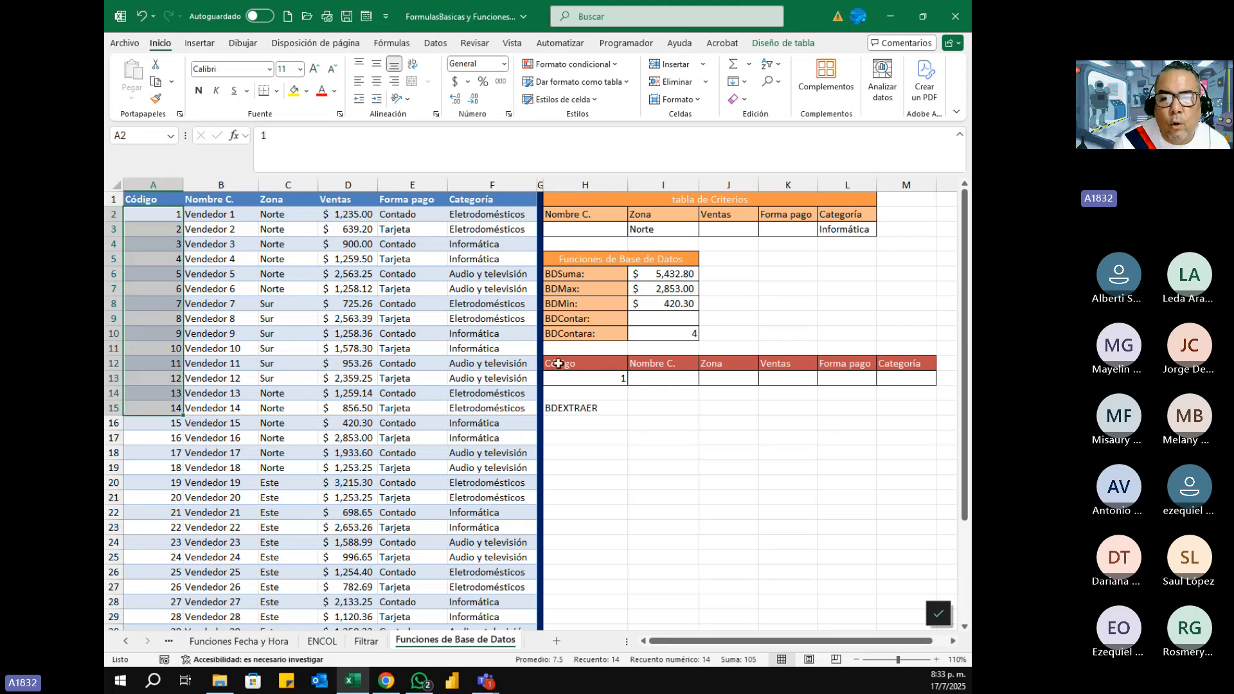
{"action": "left_click", "coordinate": [582, 380]}
- Begin a BDEXTRAER formula in I13, under Nombre C., with the whole T_Datos table including headers as the database
{"action": "left_click", "coordinate": [668, 378]}
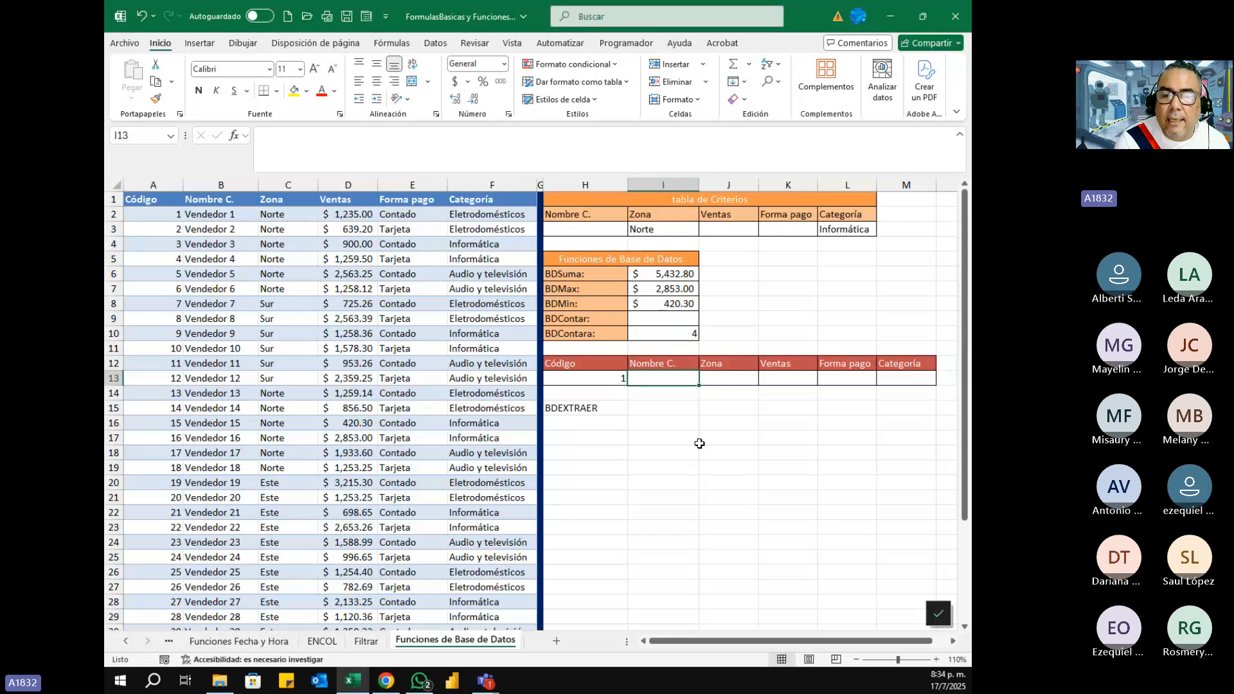
{"action": "type", "text": "="}
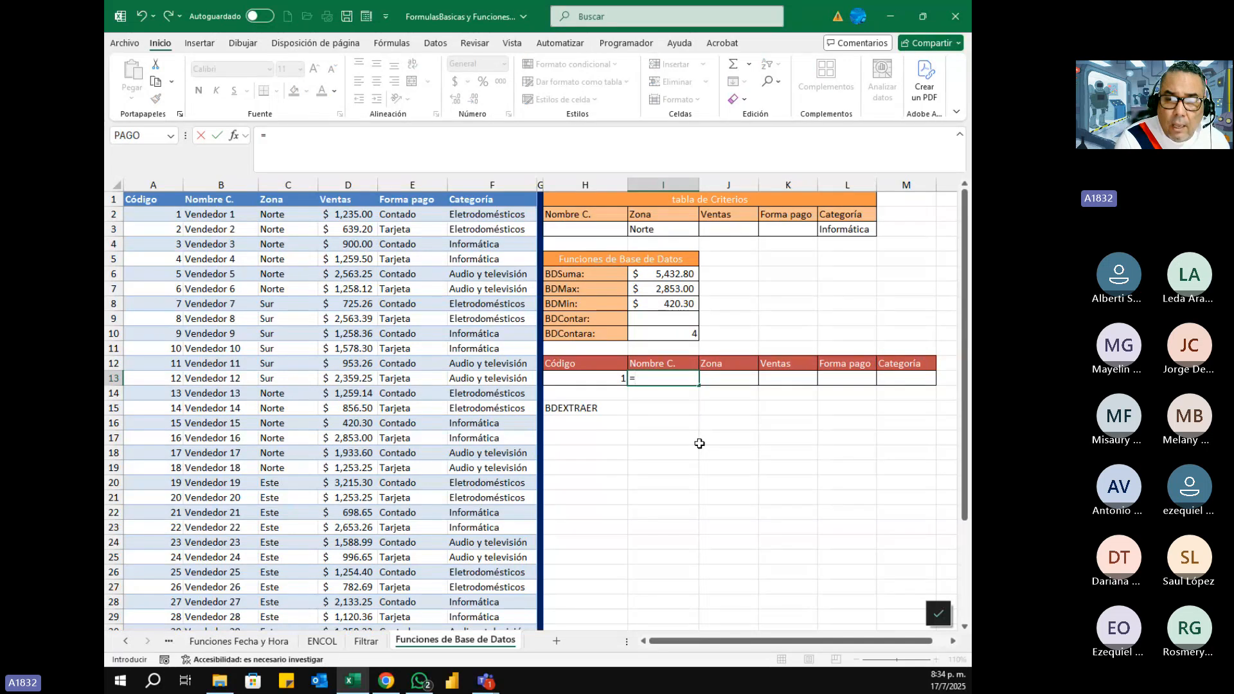
{"action": "type", "text": "BDEX"}
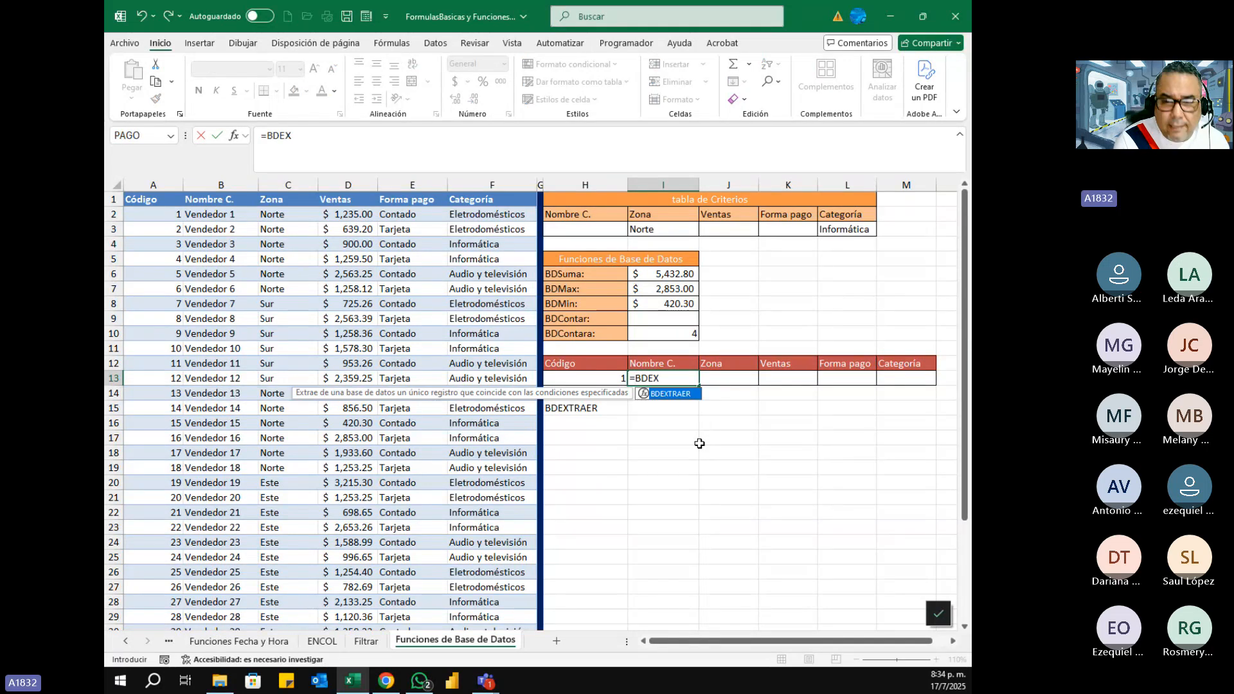
{"action": "key", "text": "Tab"}
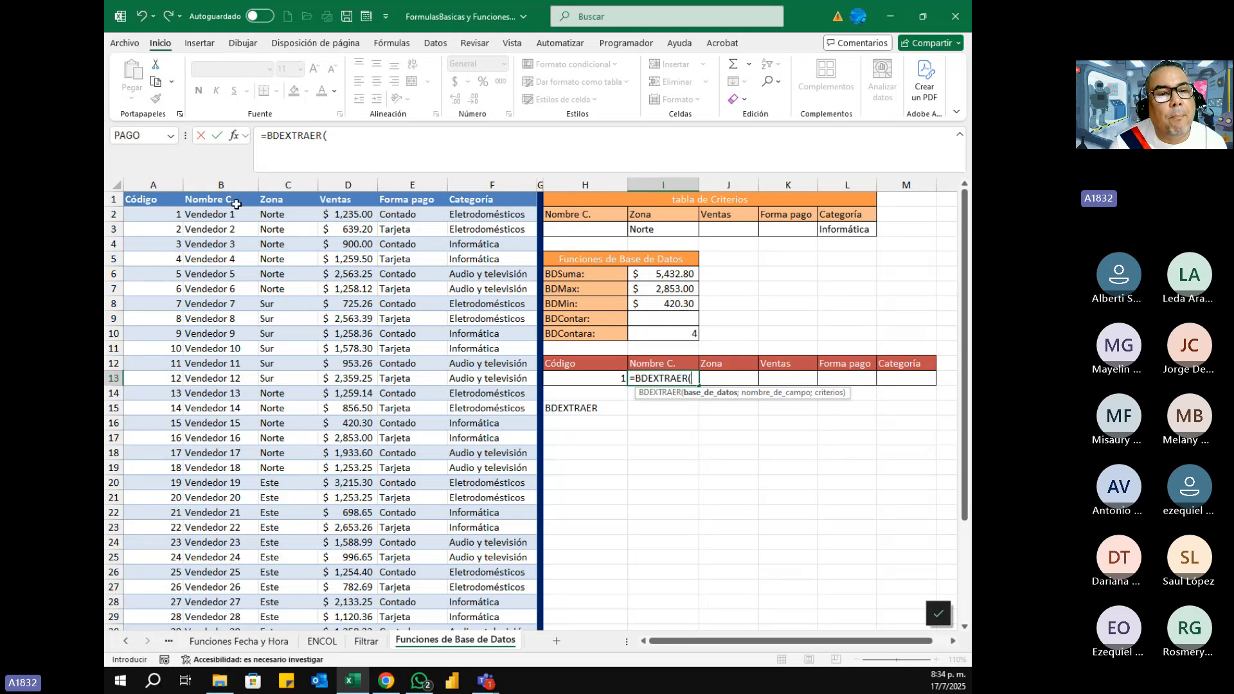
{"action": "left_click", "coordinate": [152, 200]}
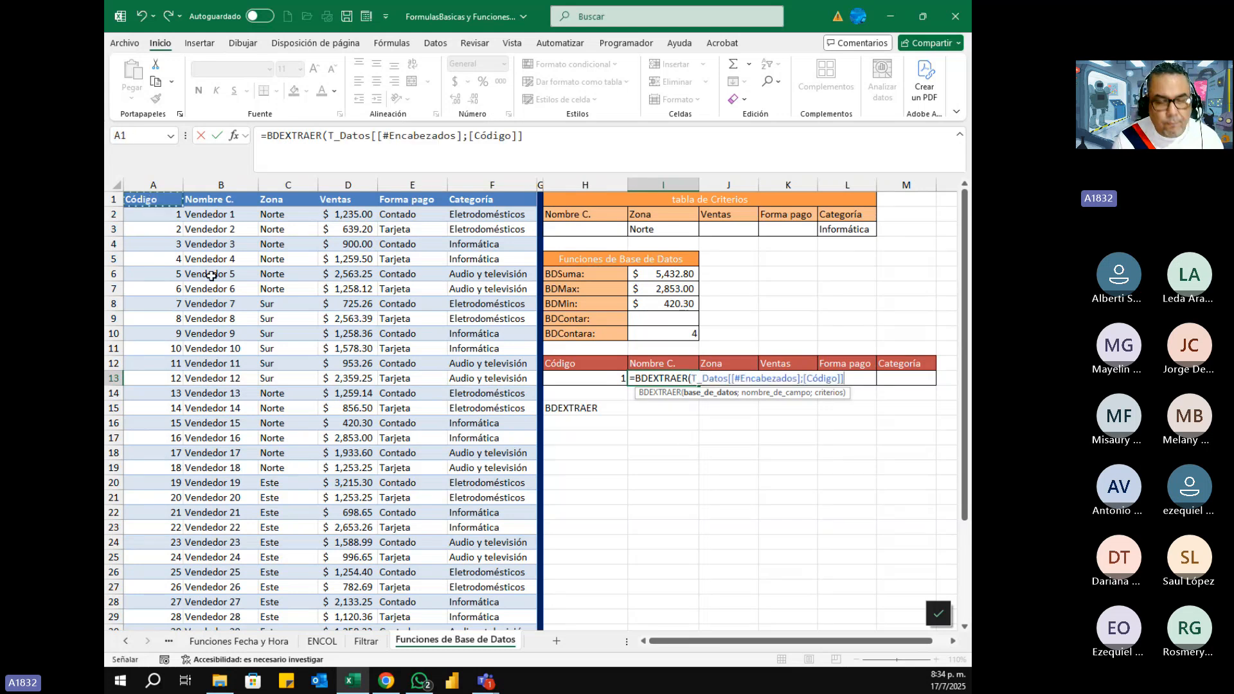
{"action": "key", "text": "shift+Right"}
{"action": "key", "text": "shift+Right"}
{"action": "key", "text": "shift+Right"}
{"action": "key", "text": "shift+Right"}
{"action": "key", "text": "shift+Right"}
{"action": "key", "text": "shift+Down"}
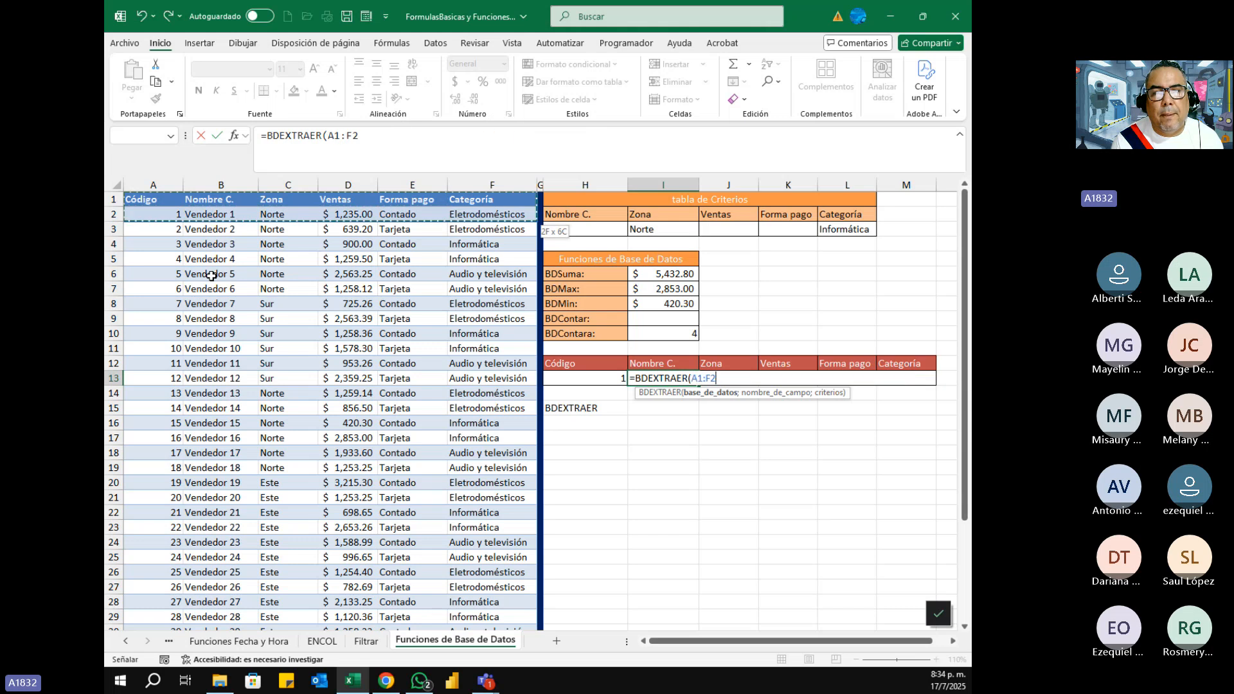
{"action": "key", "text": "ctrl+shift+Down"}
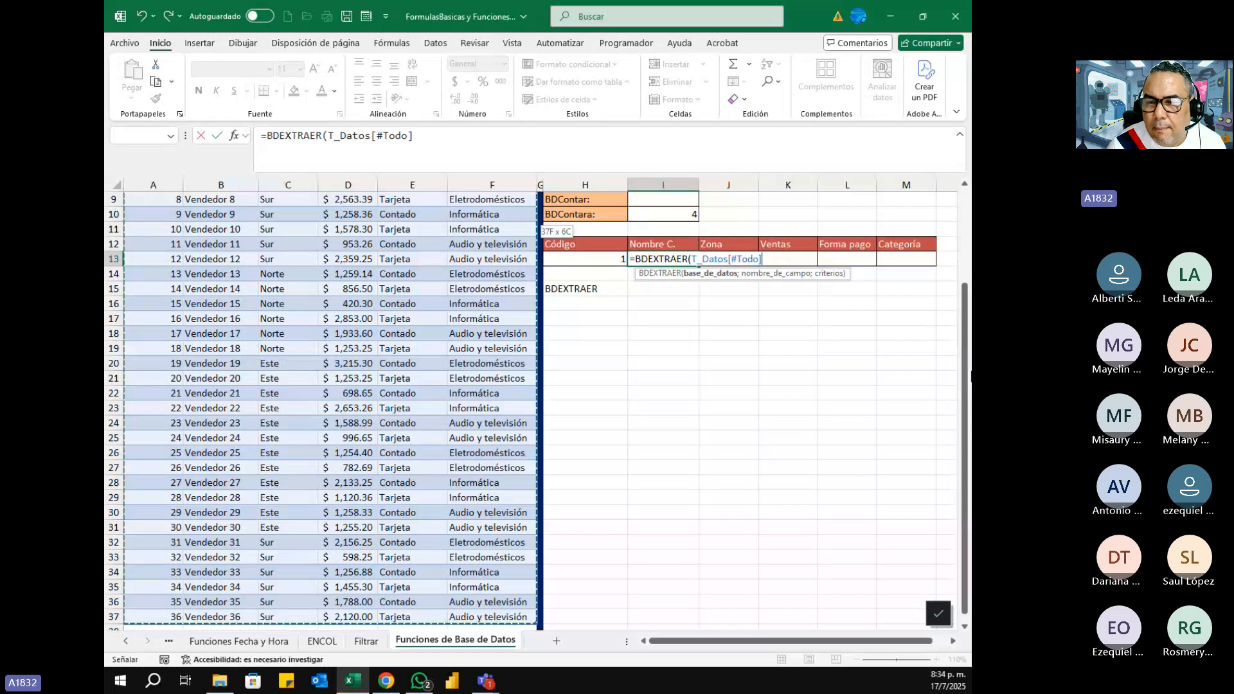
{"action": "left_click_drag", "start_coordinate": [965, 341], "coordinate": [966, 308]}
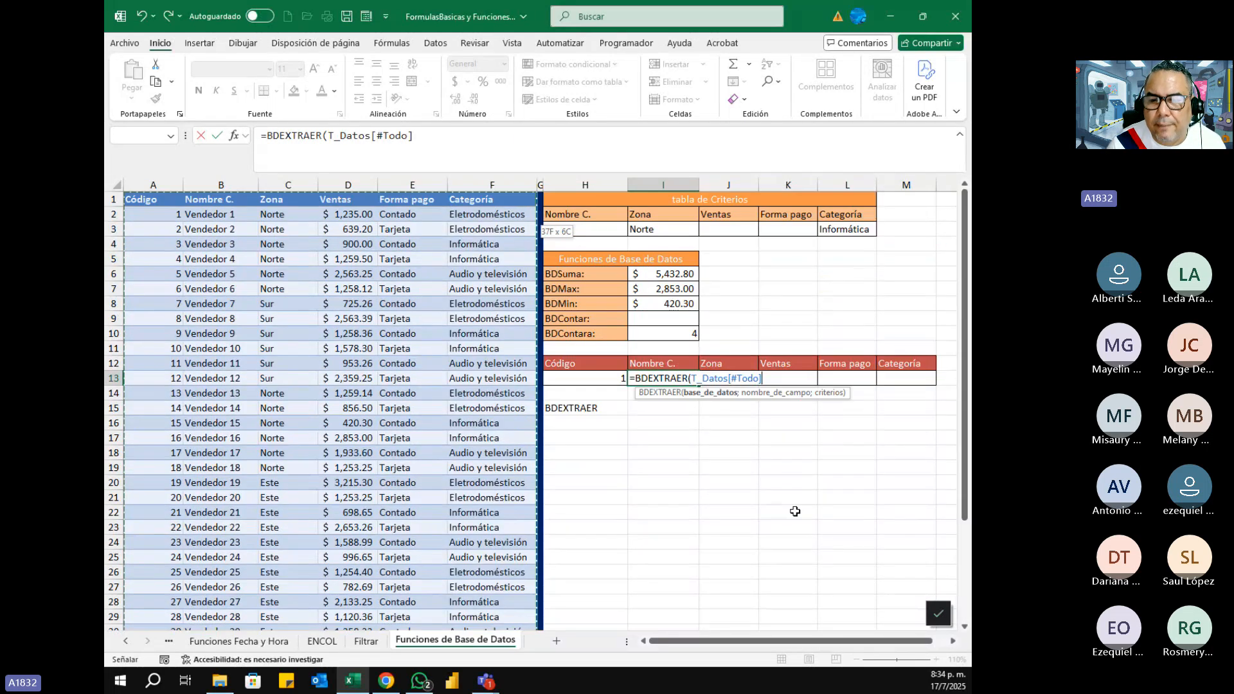
{"action": "type", "text": ";"}
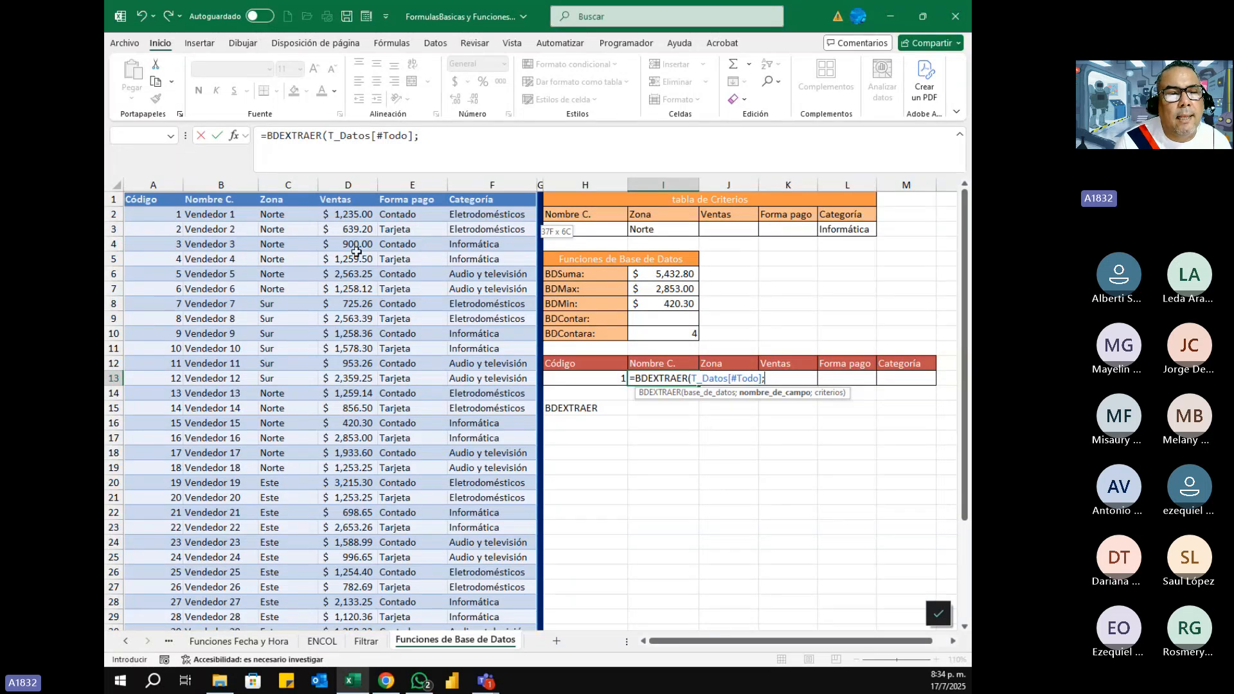
- Complete the BDEXTRAER formula with the Nombre C. header as the field and H12:H13 as the criteria range
{"action": "left_click", "coordinate": [214, 200]}
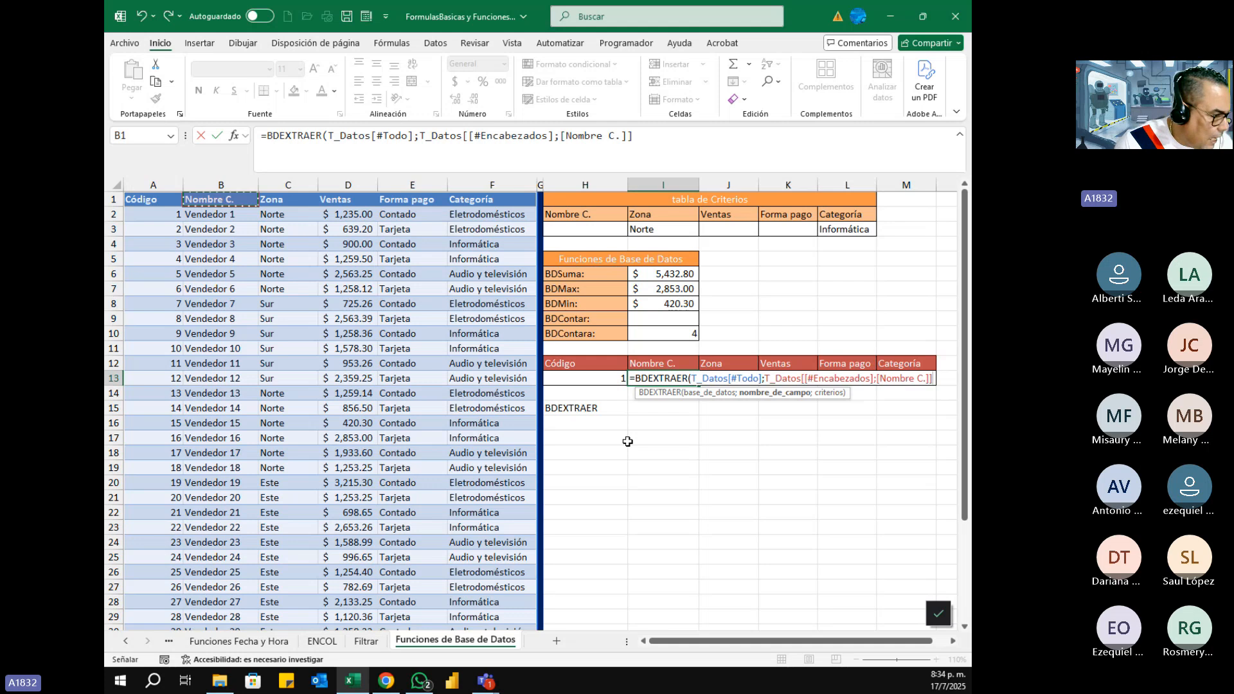
{"action": "type", "text": ";"}
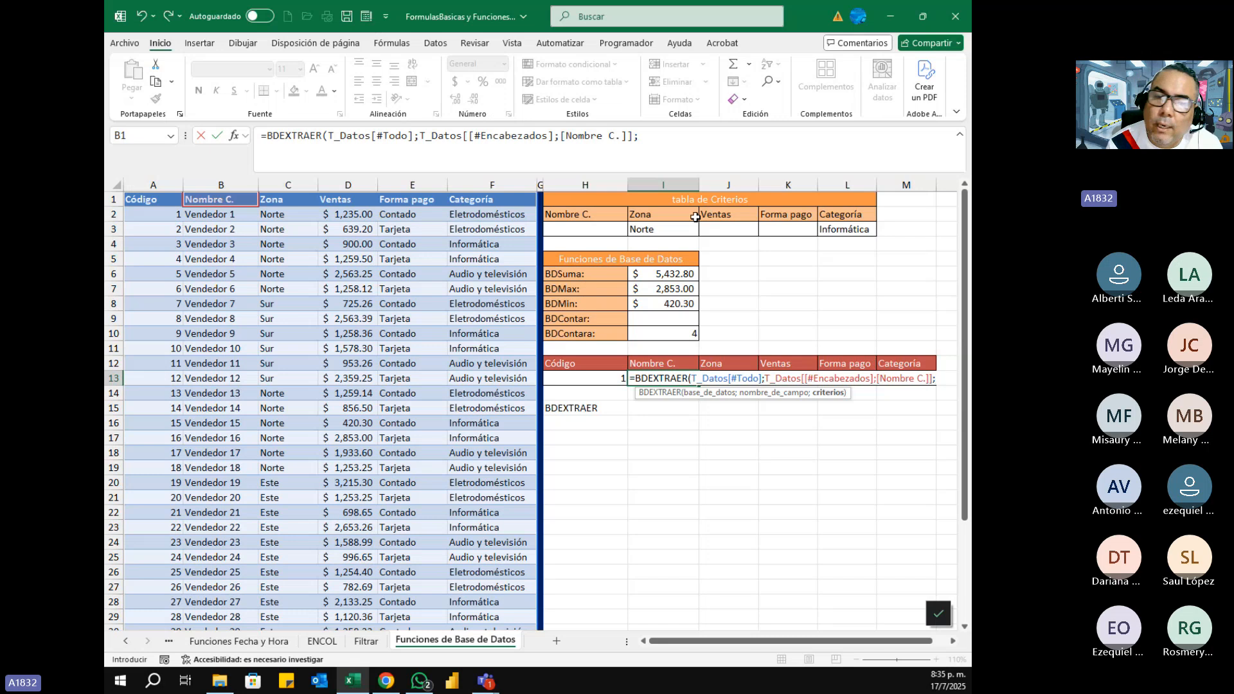
{"action": "left_click", "coordinate": [577, 365]}
{"action": "left_click_drag", "start_coordinate": [577, 364], "coordinate": [578, 380]}
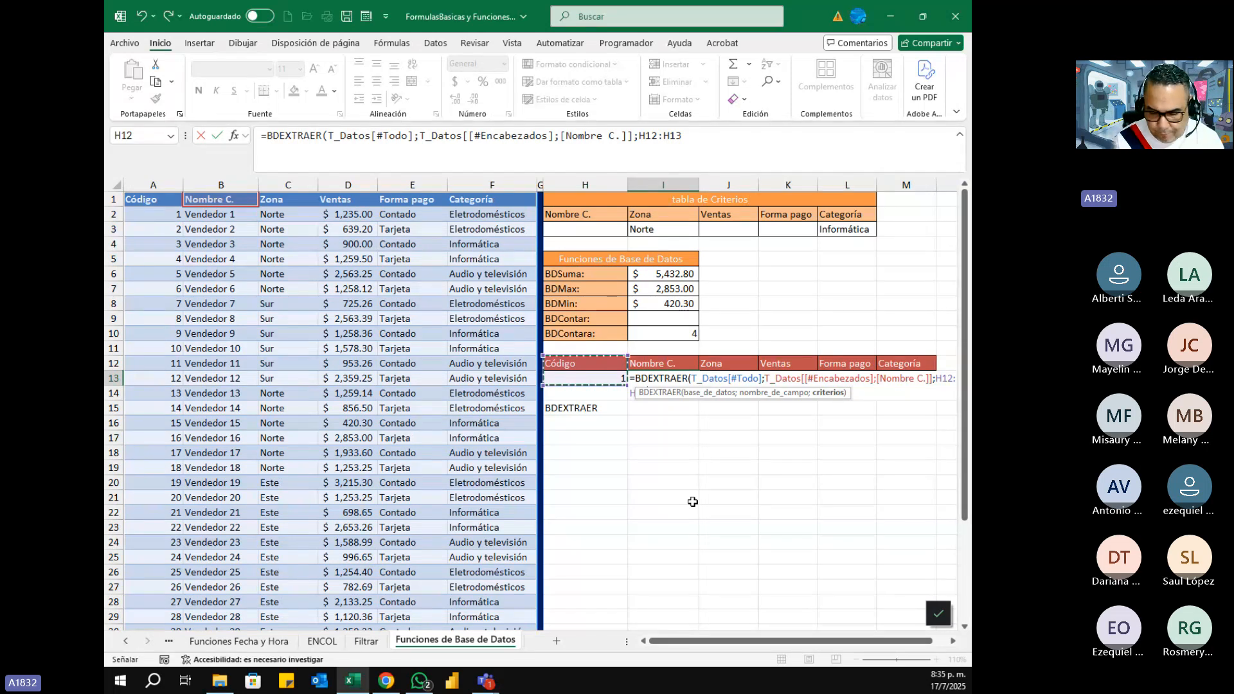
{"action": "type", "text": ")"}
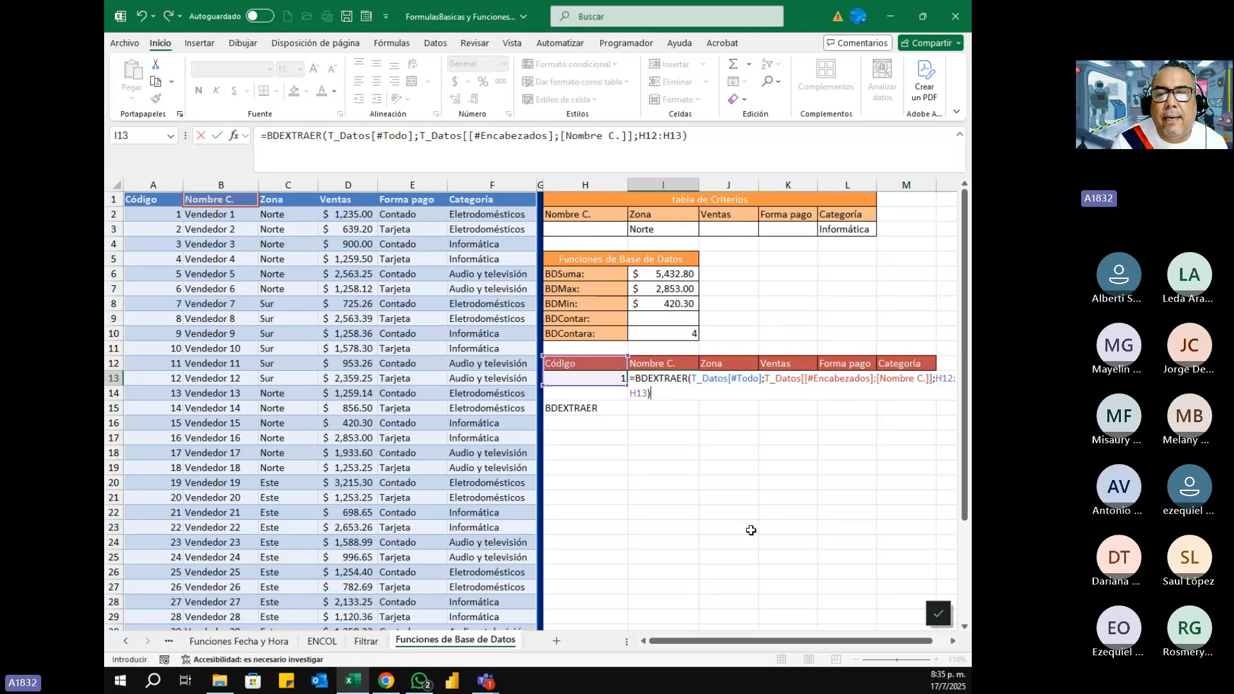
{"action": "key", "text": "Return"}
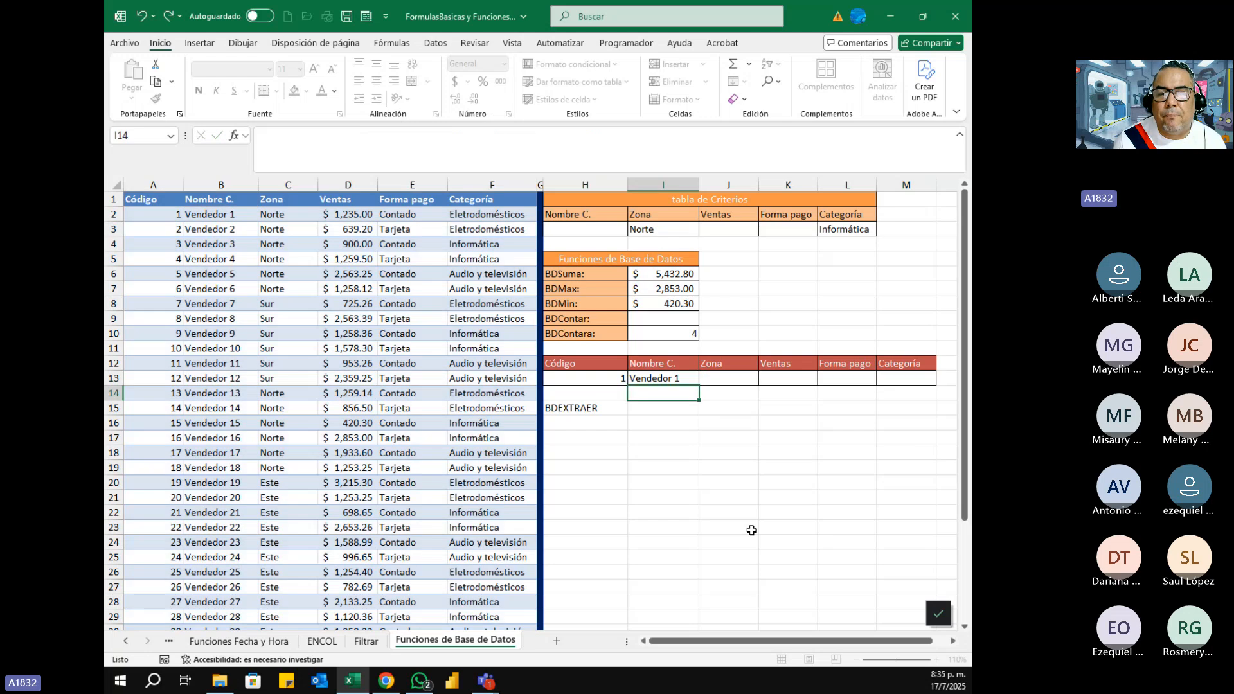
- Test the name lookup by entering the codes 20, 30, 5 and 3 in turn in H13
{"action": "key", "text": "Up"}
{"action": "key", "text": "Left"}
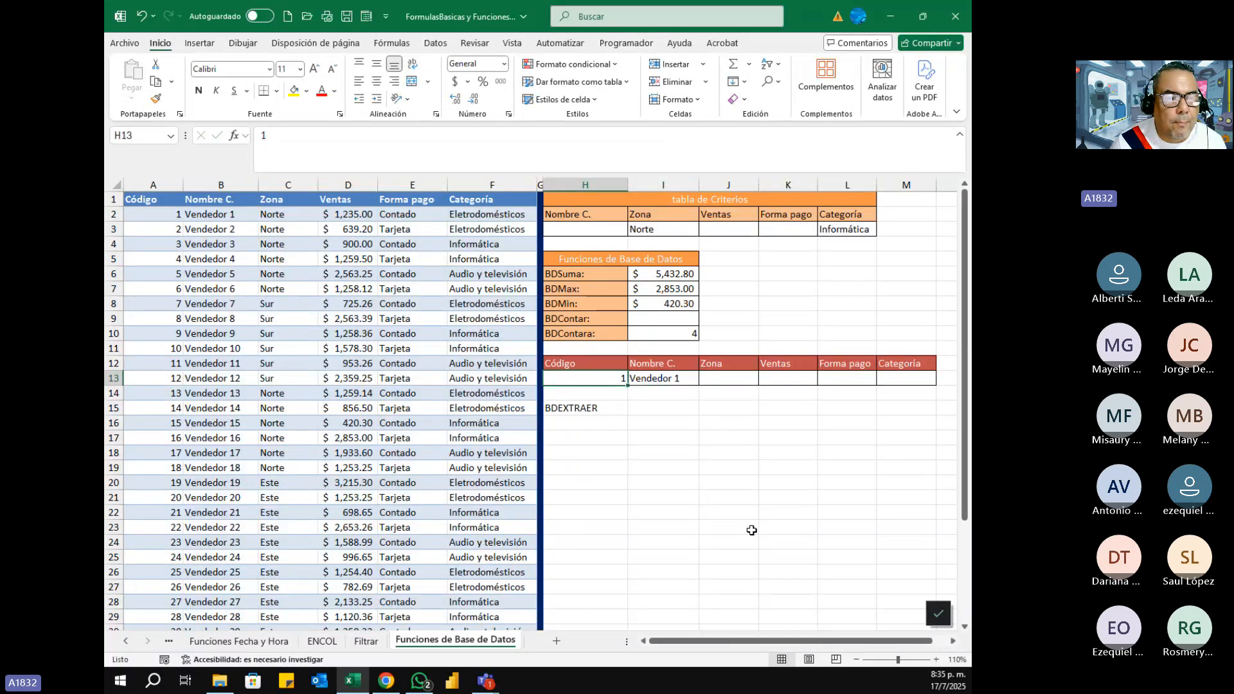
{"action": "type", "text": "20"}
{"action": "key", "text": "ctrl+Return"}
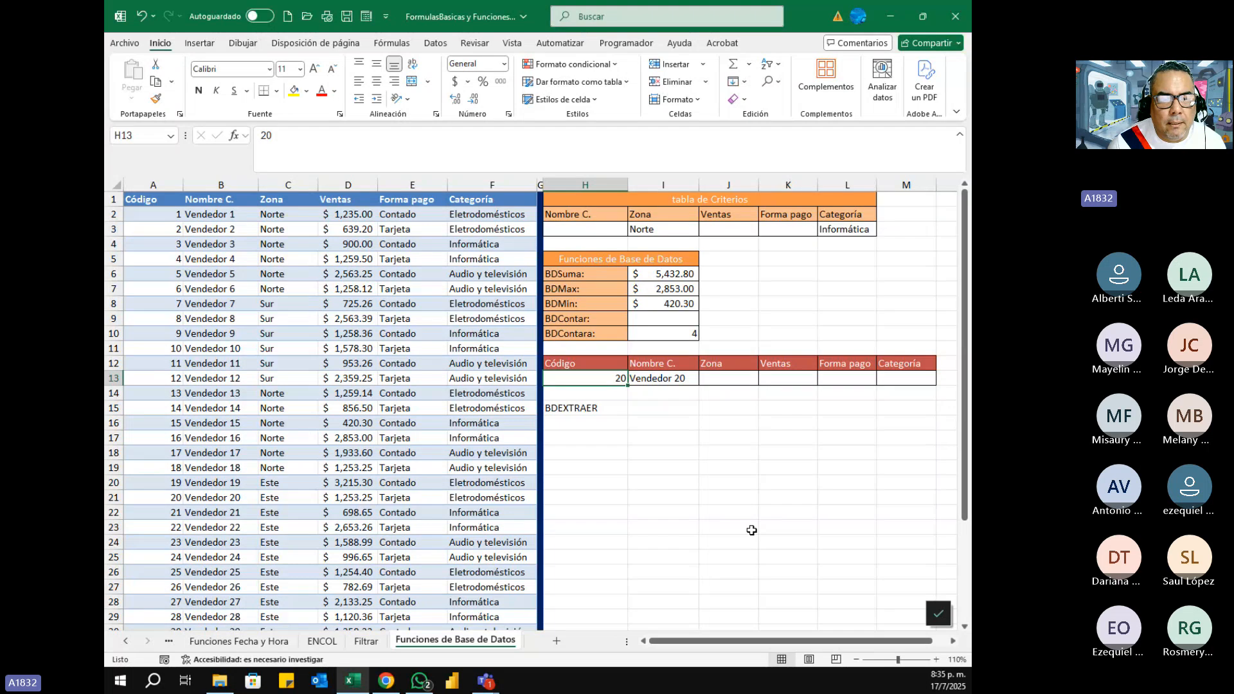
{"action": "type", "text": "30"}
{"action": "key", "text": "Return"}
{"action": "key", "text": "Up"}
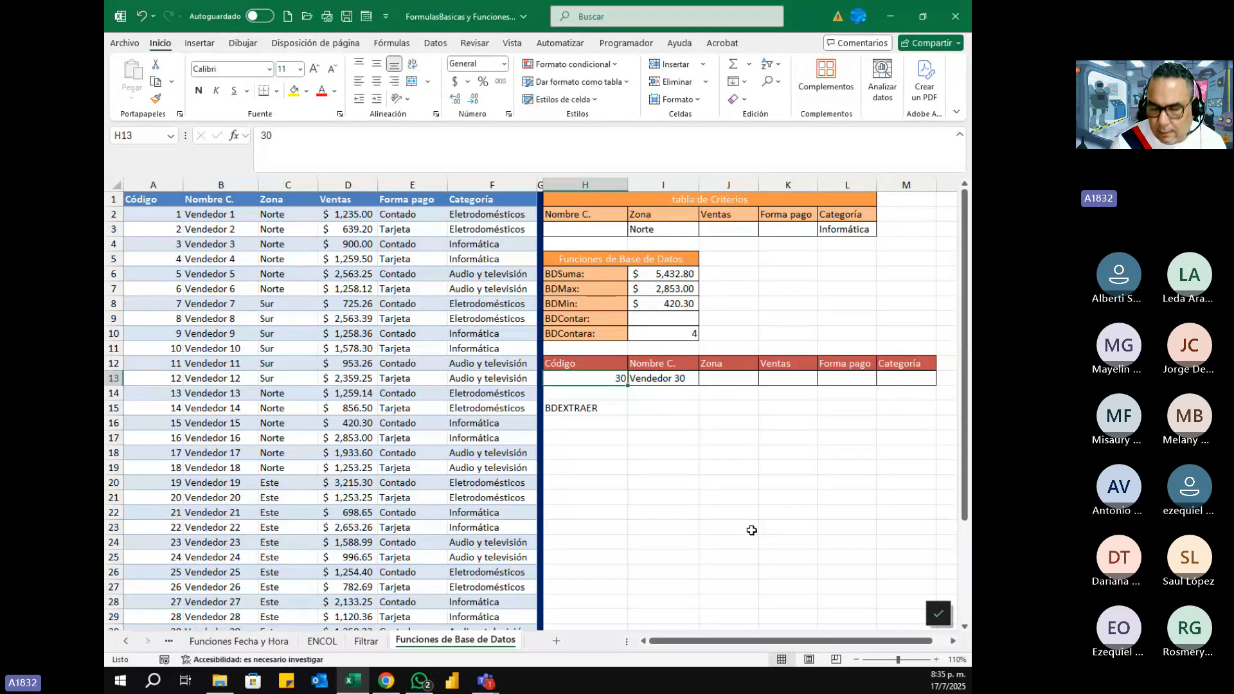
{"action": "type", "text": "5"}
{"action": "key", "text": "Return"}
{"action": "key", "text": "Up"}
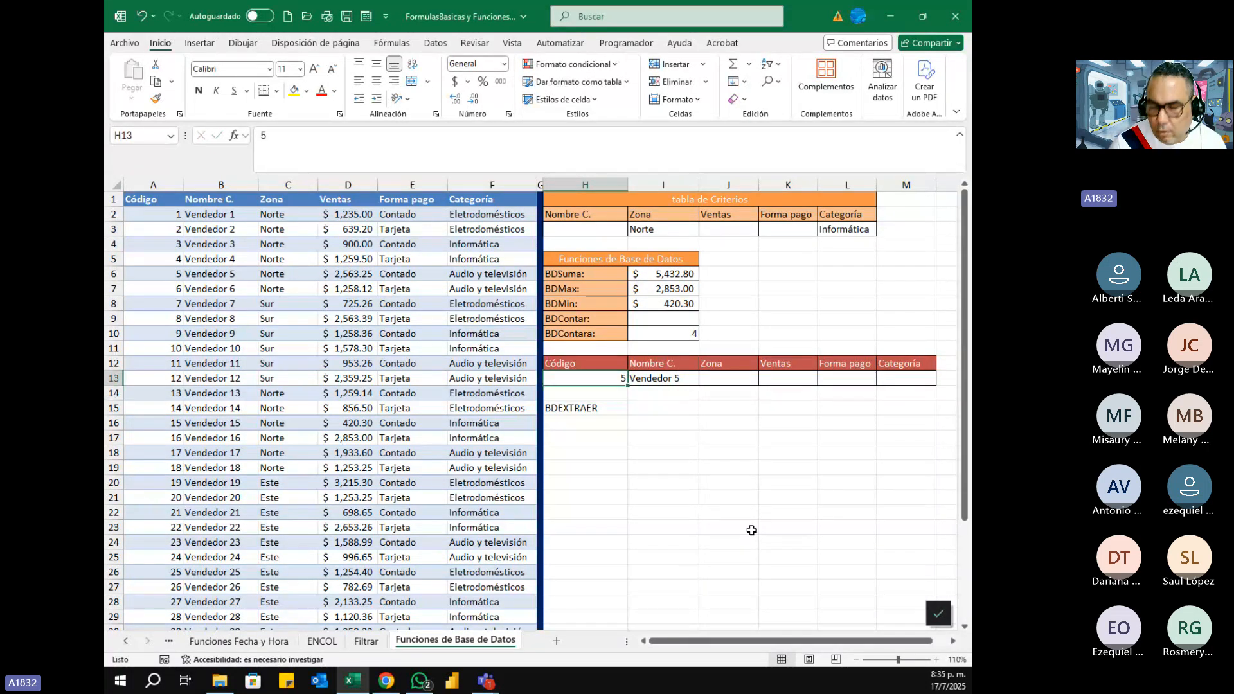
{"action": "type", "text": "3"}
{"action": "key", "text": "Return"}
{"action": "key", "text": "Up"}
- Begin a BDEXTRAER formula in J13, under Zona, with the whole T_Datos table including headers as the database
{"action": "key", "text": "Right"}
{"action": "key", "text": "Right"}
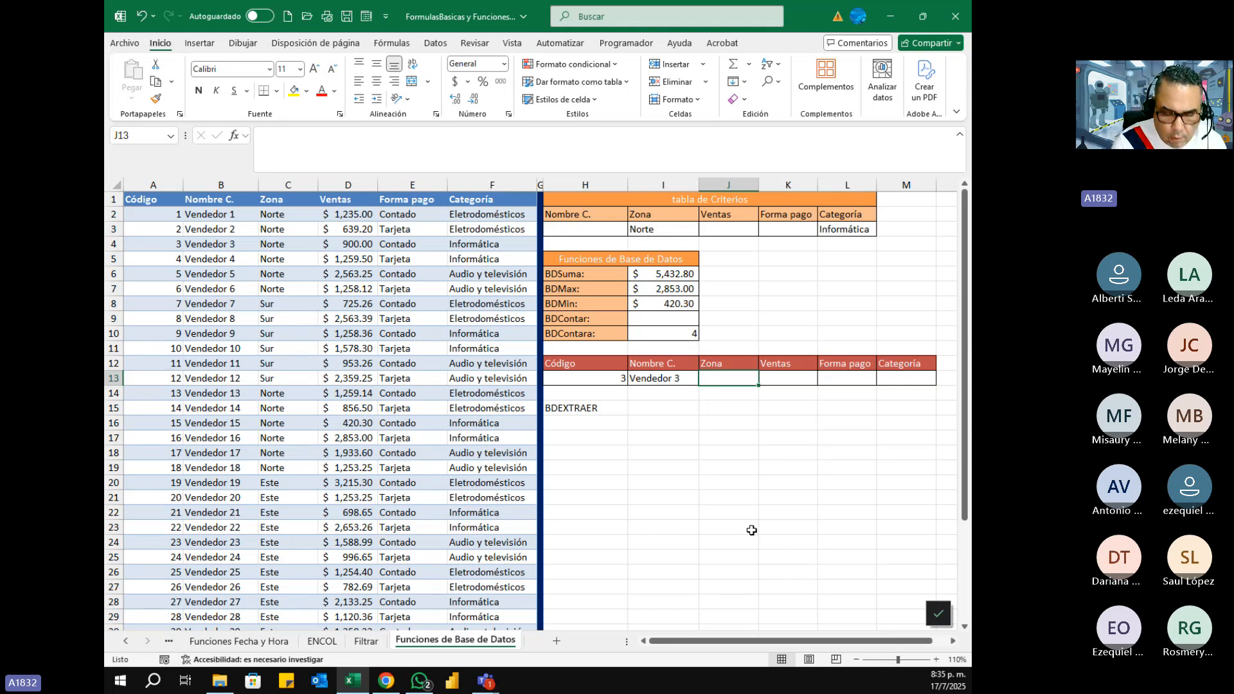
{"action": "type", "text": "="}
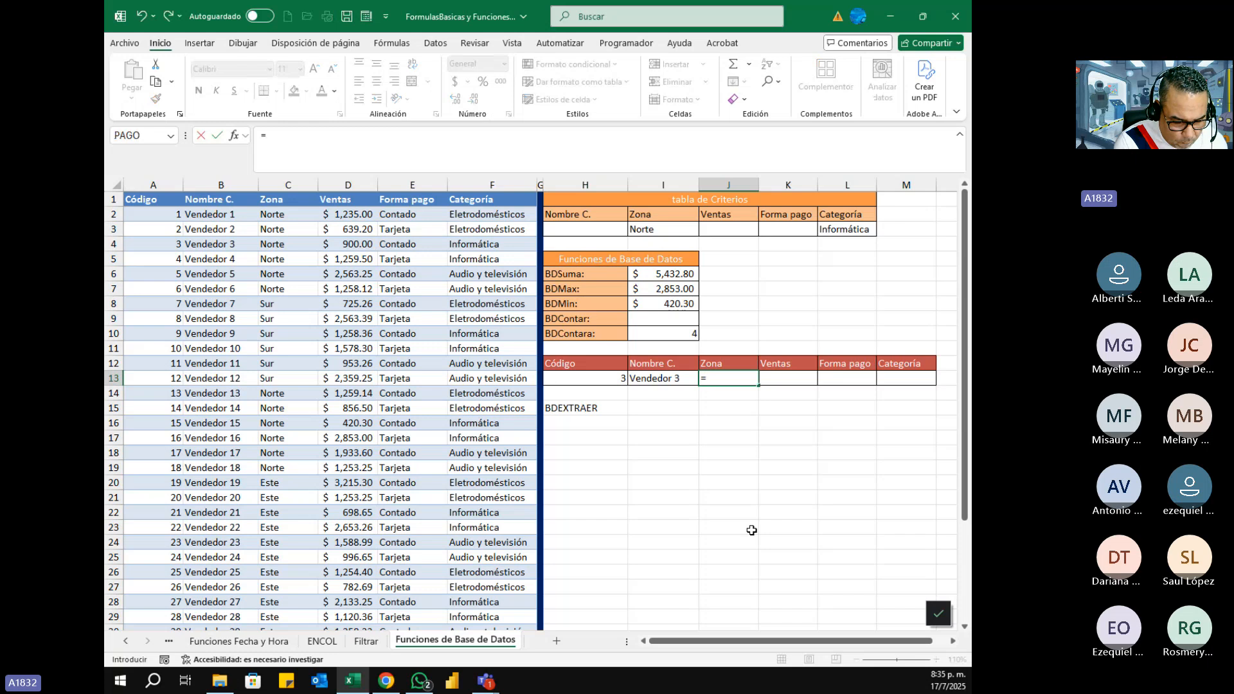
{"action": "type", "text": "BDEXTR"}
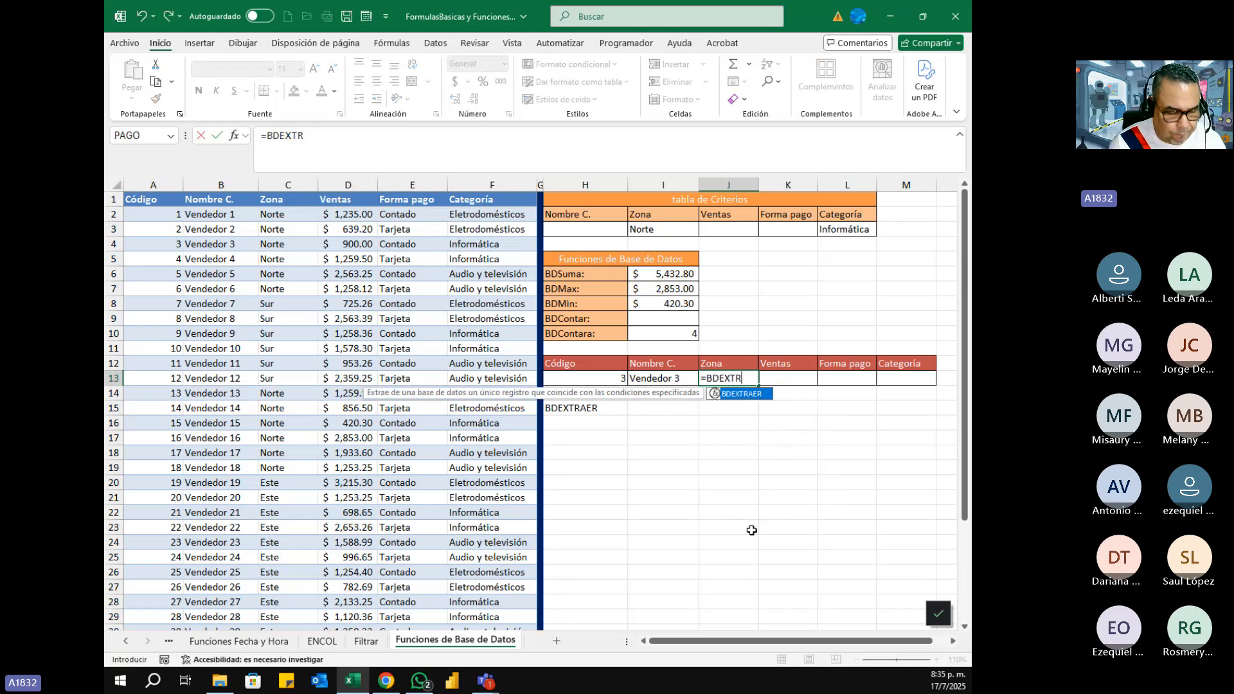
{"action": "key", "text": "Tab"}
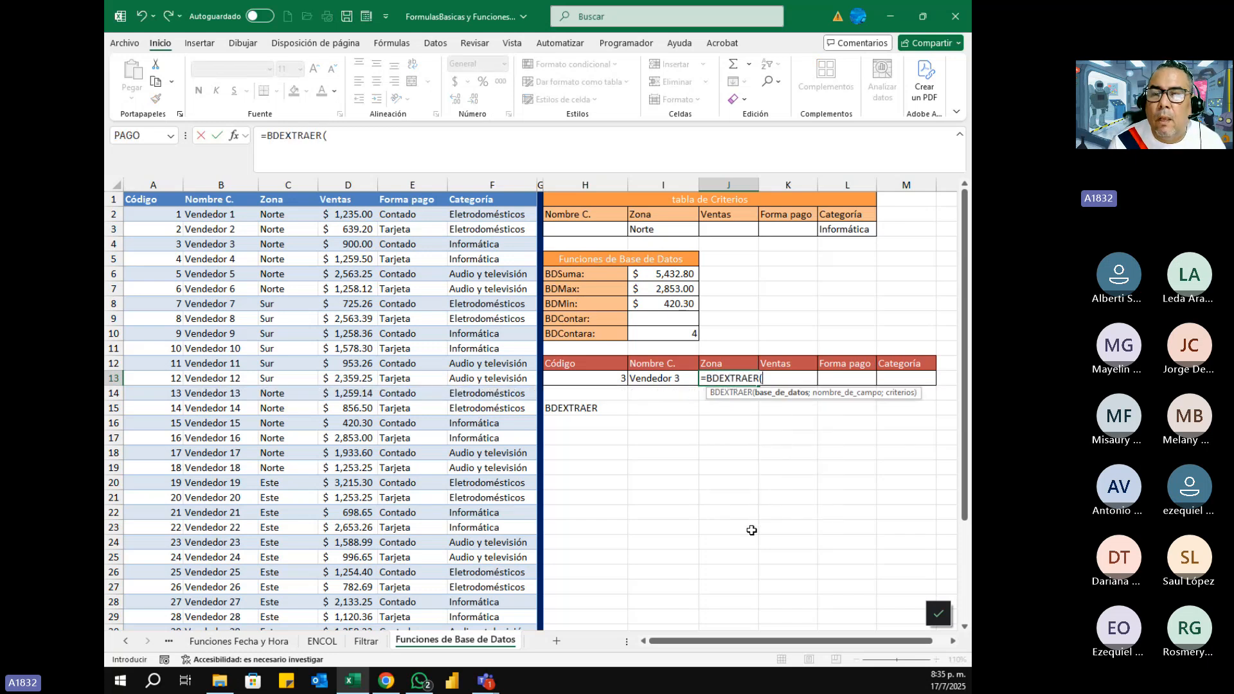
{"action": "left_click", "coordinate": [171, 204]}
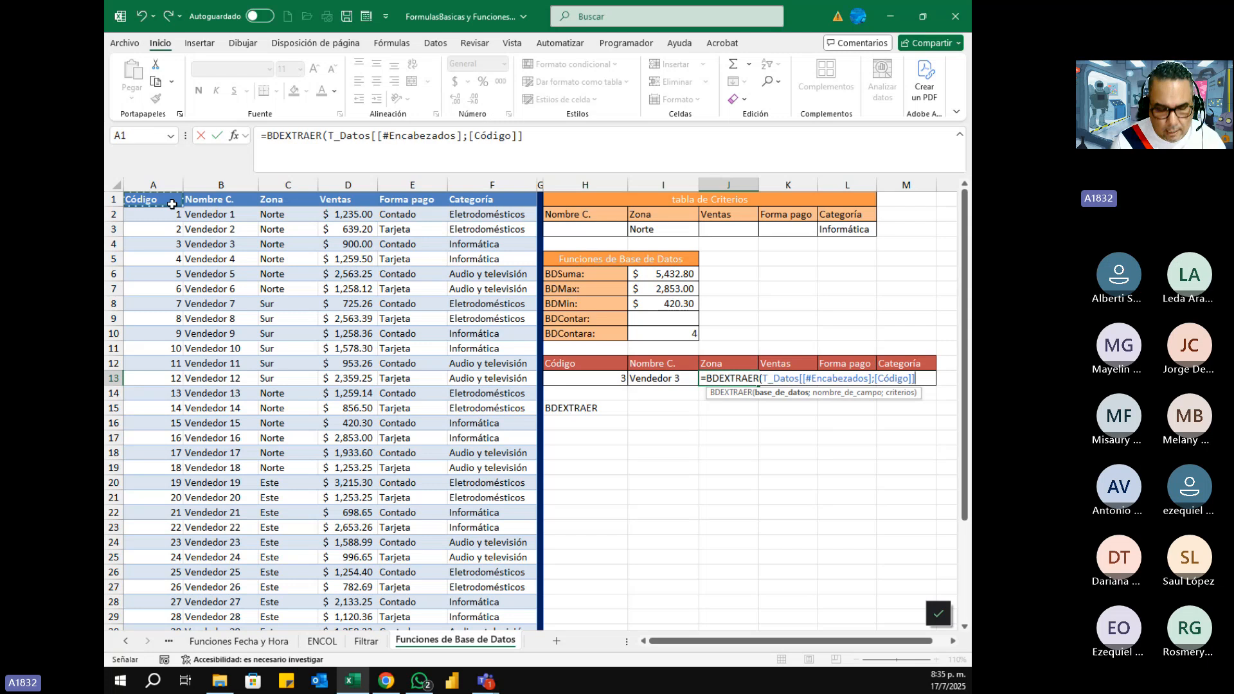
{"action": "left_click_drag", "start_coordinate": [172, 204], "coordinate": [530, 204]}
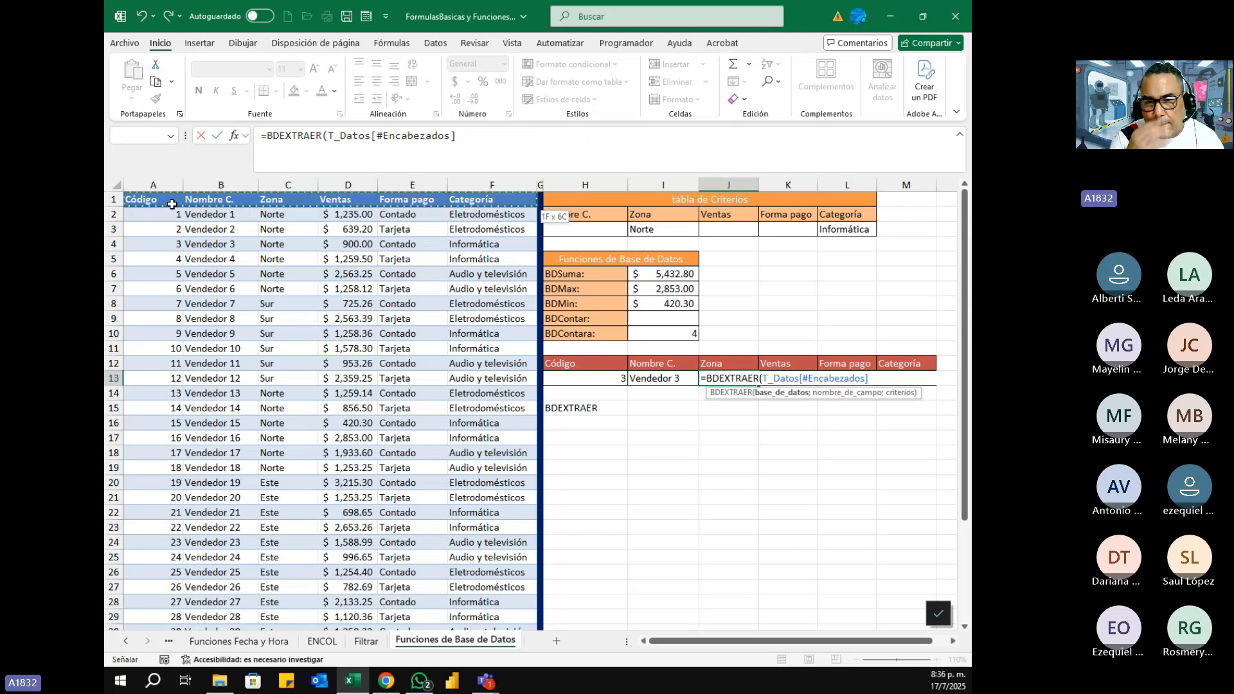
{"action": "key", "text": "ctrl+shift+Down"}
{"action": "type", "text": ";"}
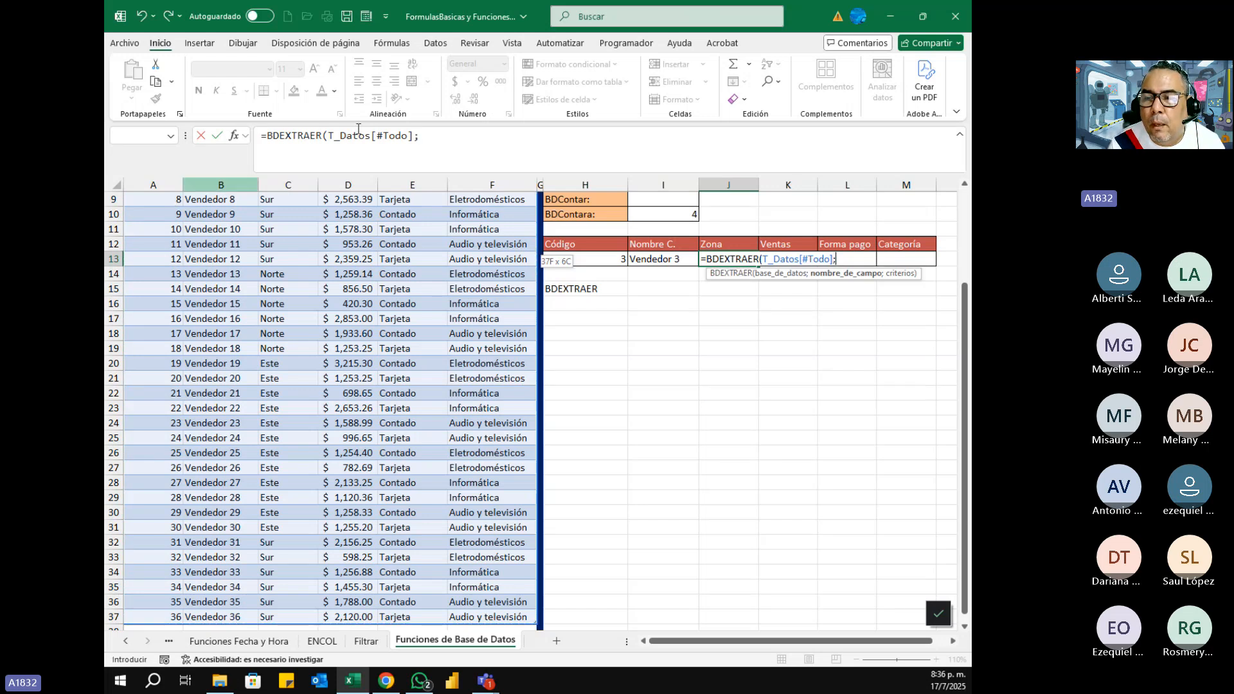
- Complete the J13 formula with the data table's Zona header as the field and H12:H13 as the criteria range
{"action": "scroll", "coordinate": [824, 435], "scroll_direction": "up", "scroll_amount": 3}
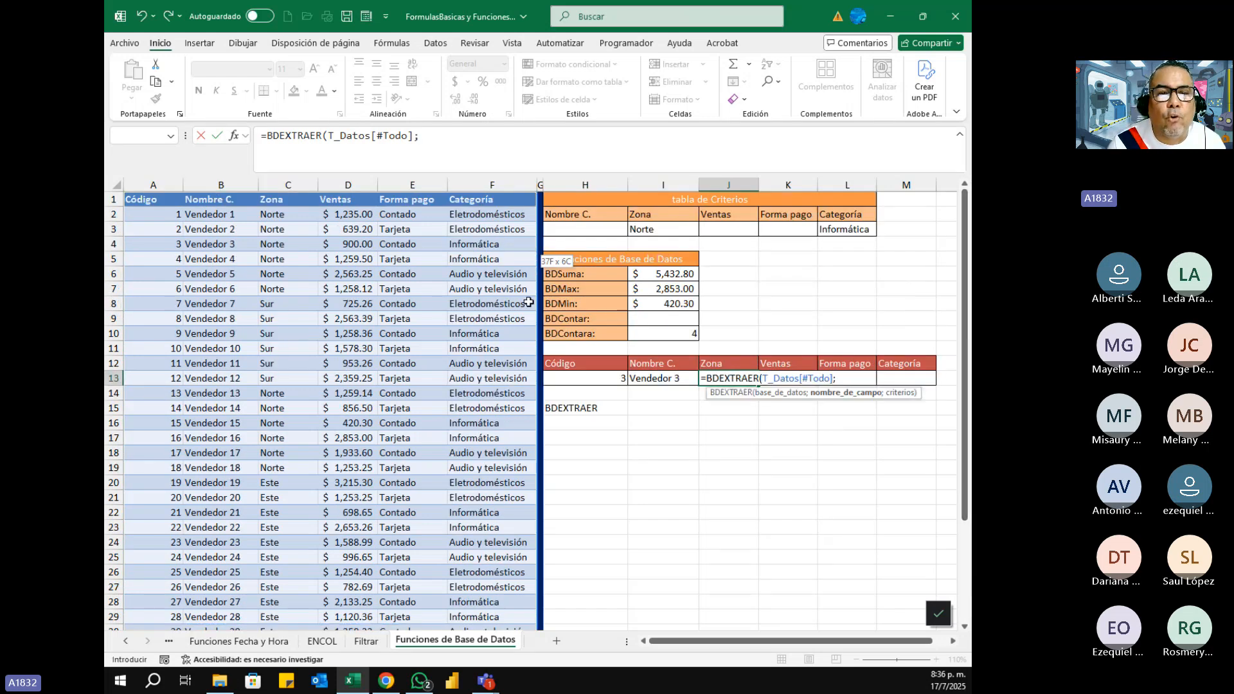
{"action": "left_click", "coordinate": [279, 201]}
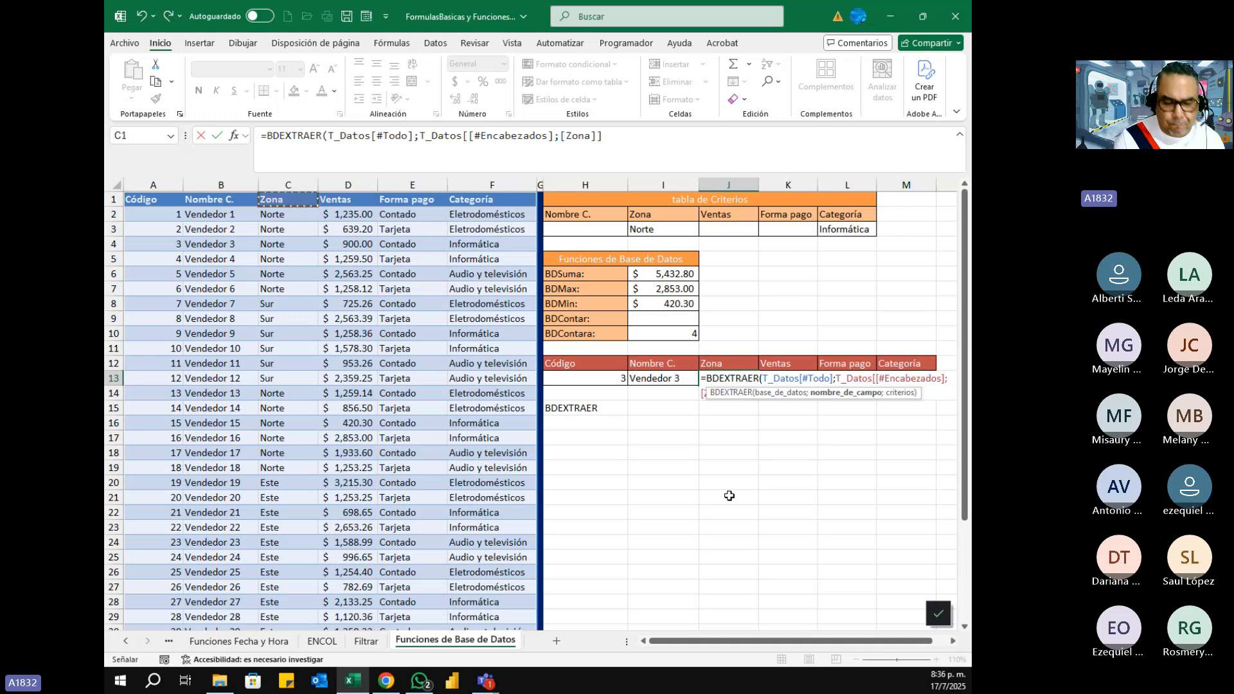
{"action": "type", "text": ";"}
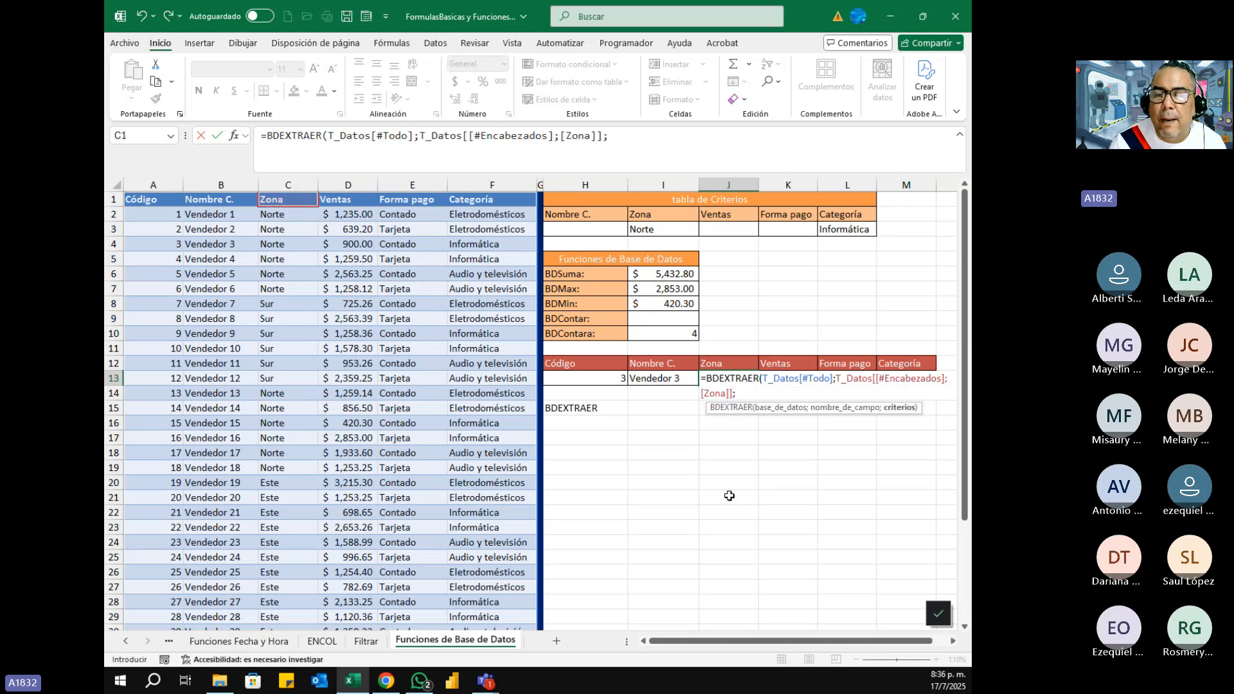
{"action": "left_click", "coordinate": [583, 364]}
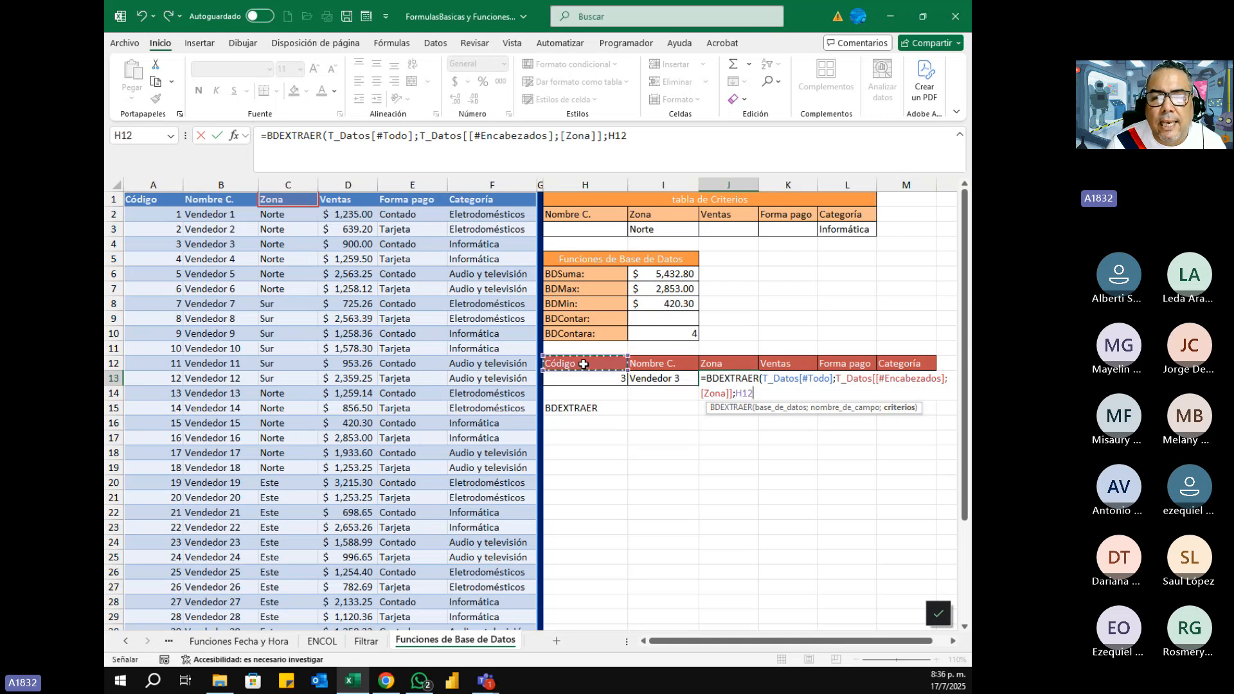
{"action": "left_click_drag", "start_coordinate": [584, 364], "coordinate": [581, 385]}
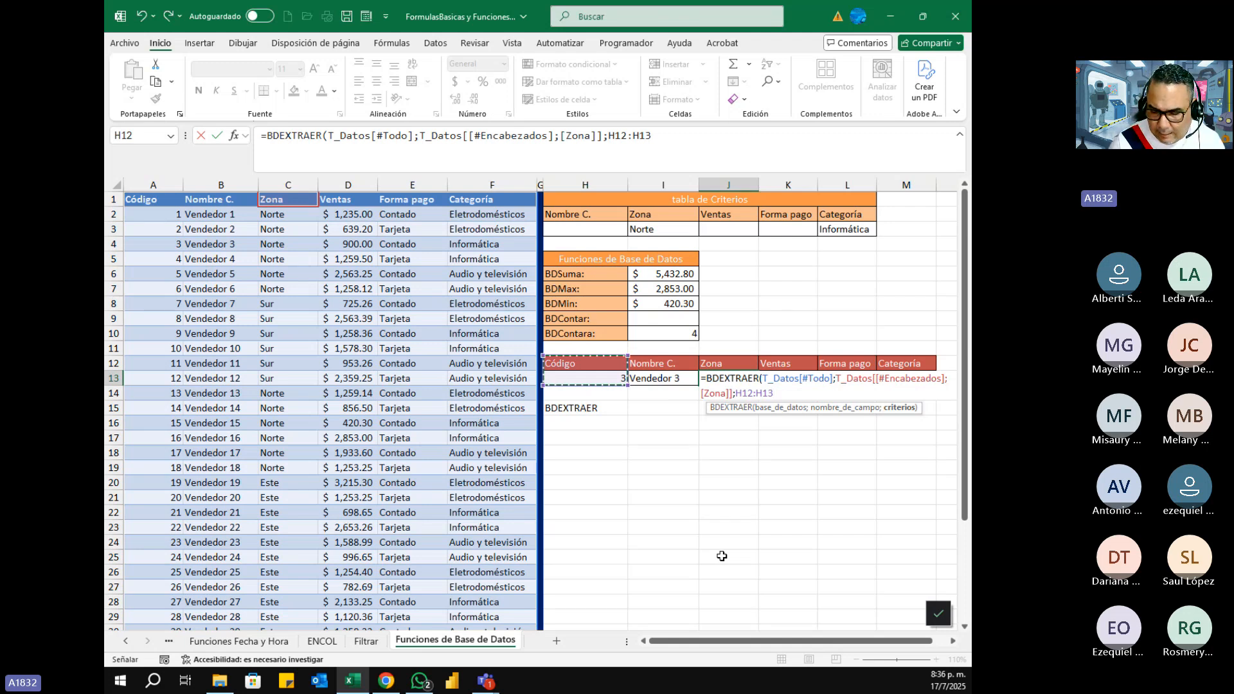
{"action": "type", "text": ")"}
{"action": "key", "text": "Return"}
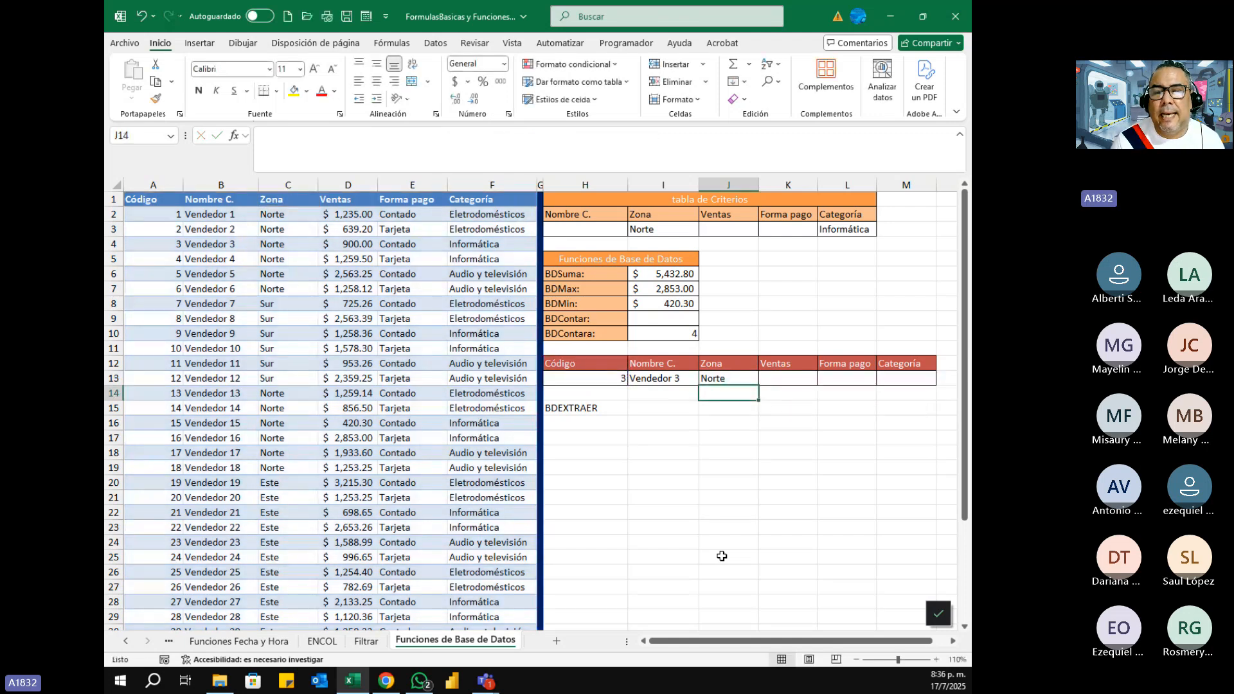
- Test the name and zone lookups by entering the codes 12, 15, 1, 2 and 21 in turn in H13
{"action": "key", "text": "Up"}
{"action": "key", "text": "Left"}
{"action": "key", "text": "Left"}
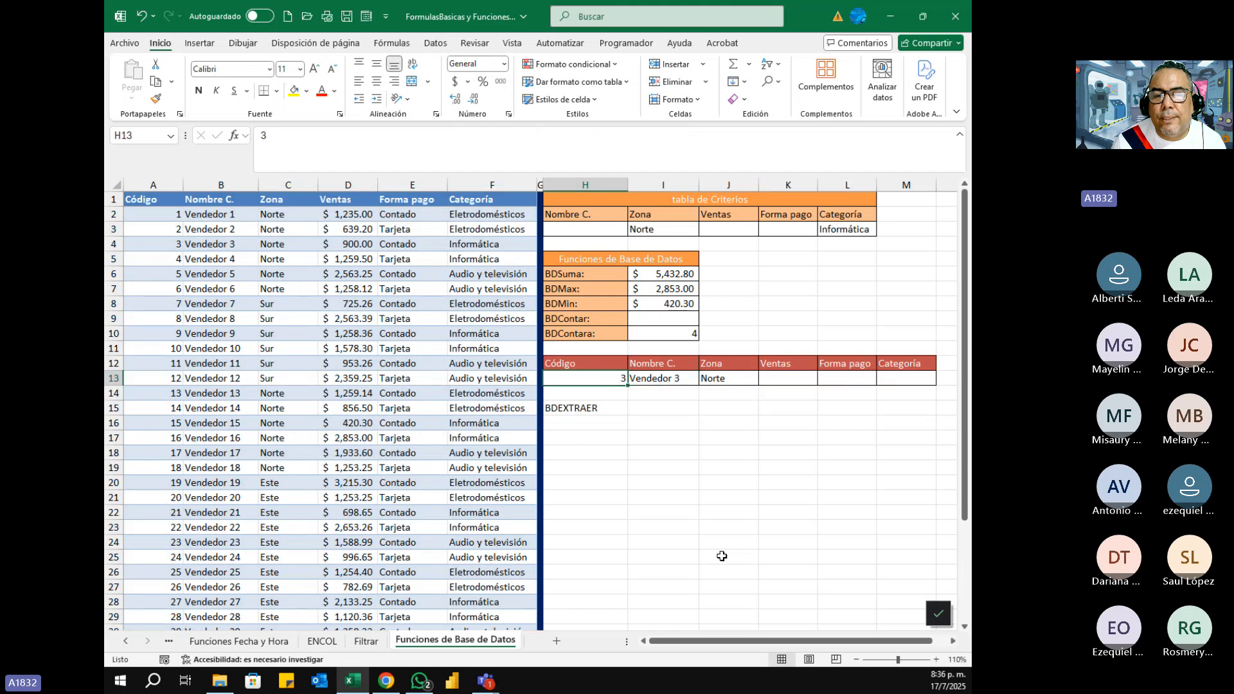
{"action": "type", "text": "12"}
{"action": "key", "text": "Return"}
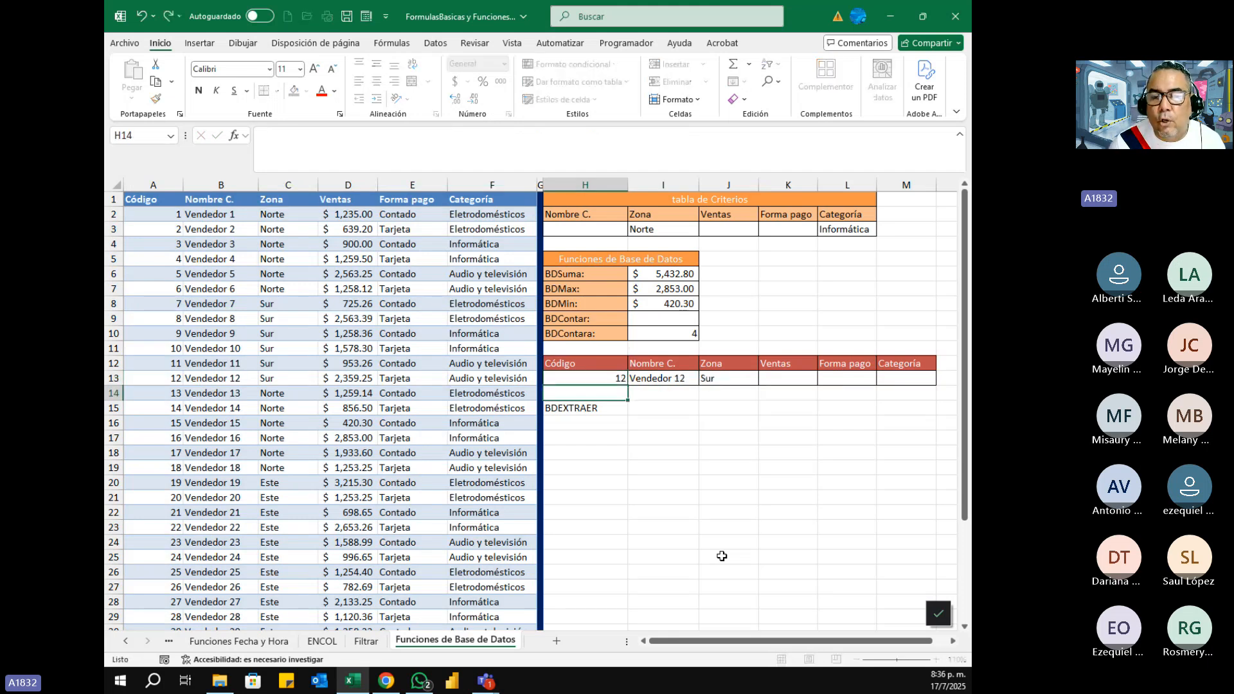
{"action": "key", "text": "Up"}
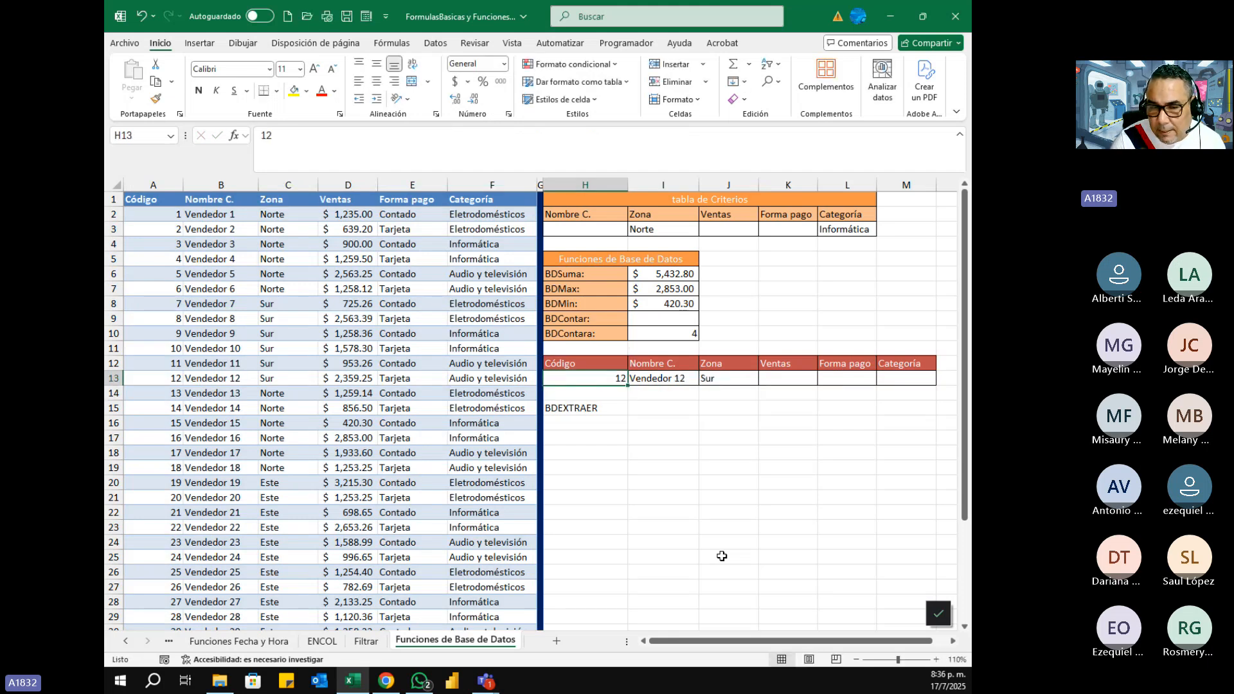
{"action": "type", "text": "15"}
{"action": "key", "text": "Return"}
{"action": "key", "text": "Up"}
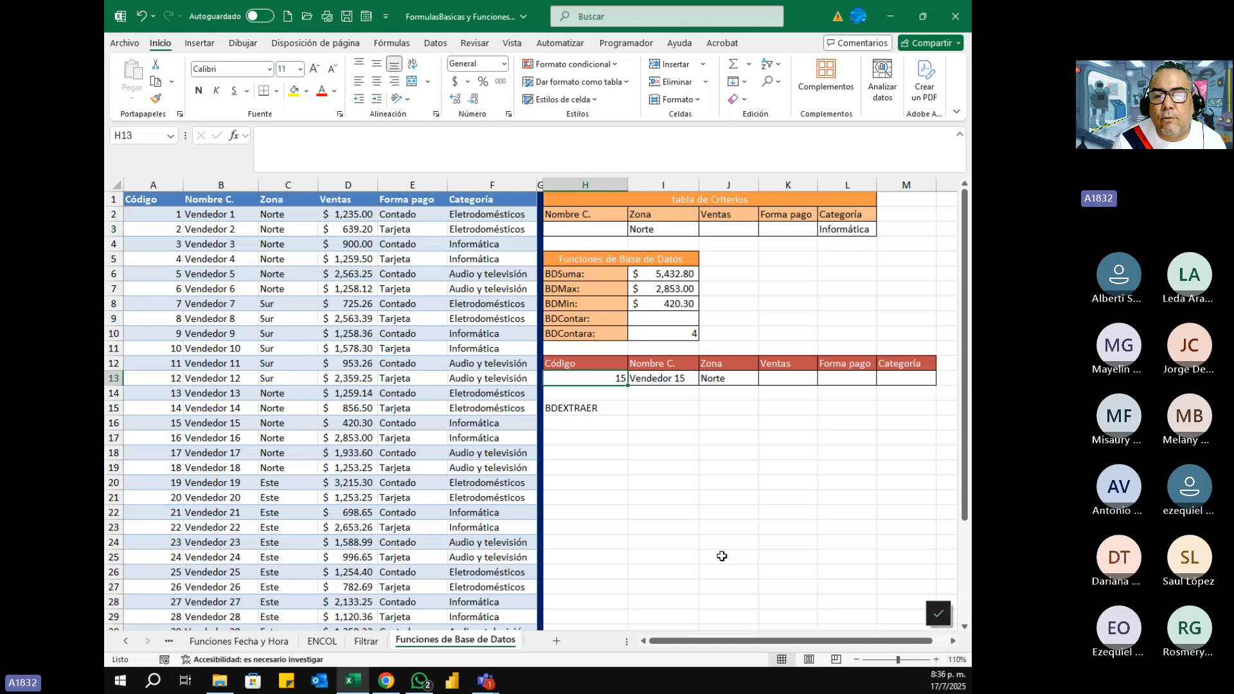
{"action": "type", "text": "1"}
{"action": "key", "text": "Return"}
{"action": "key", "text": "Up"}
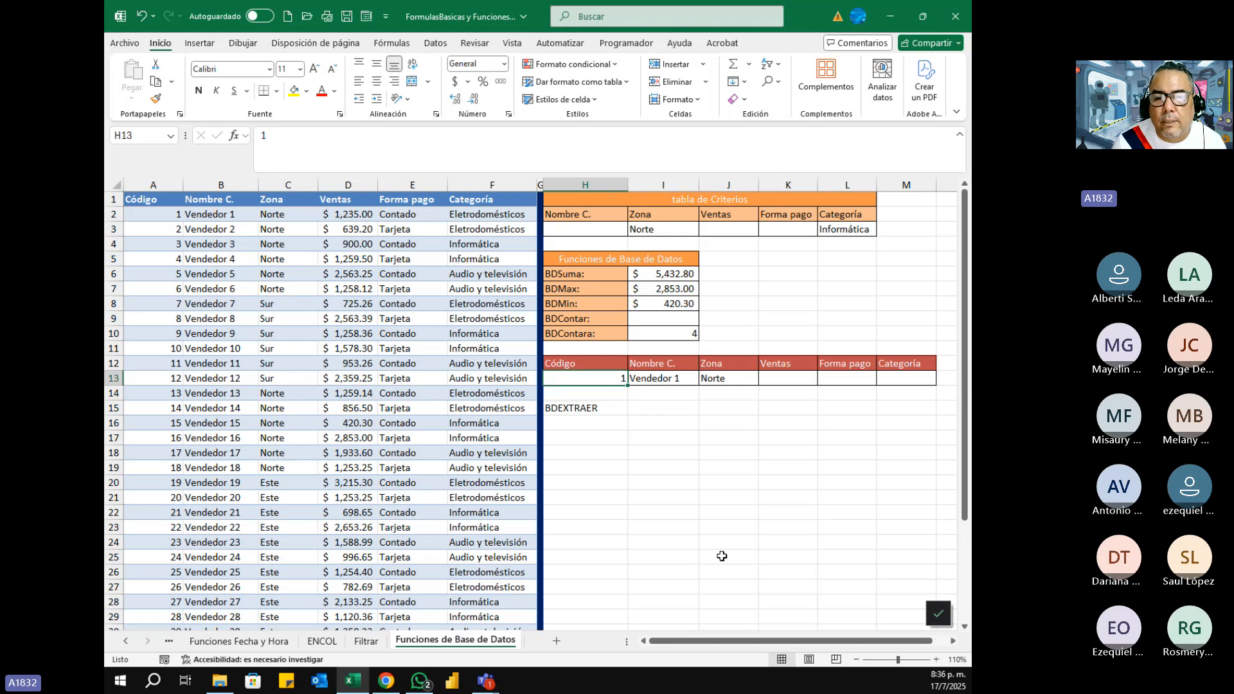
{"action": "type", "text": "2"}
{"action": "key", "text": "Return"}
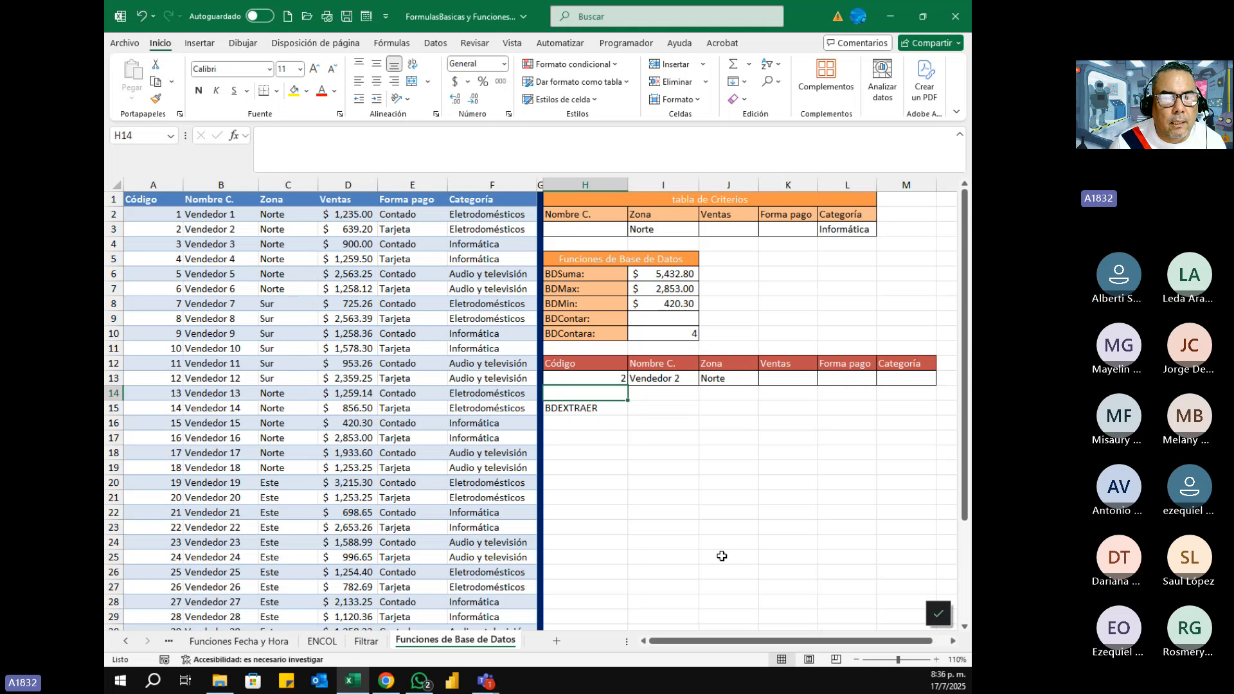
{"action": "key", "text": "Up"}
{"action": "type", "text": "21"}
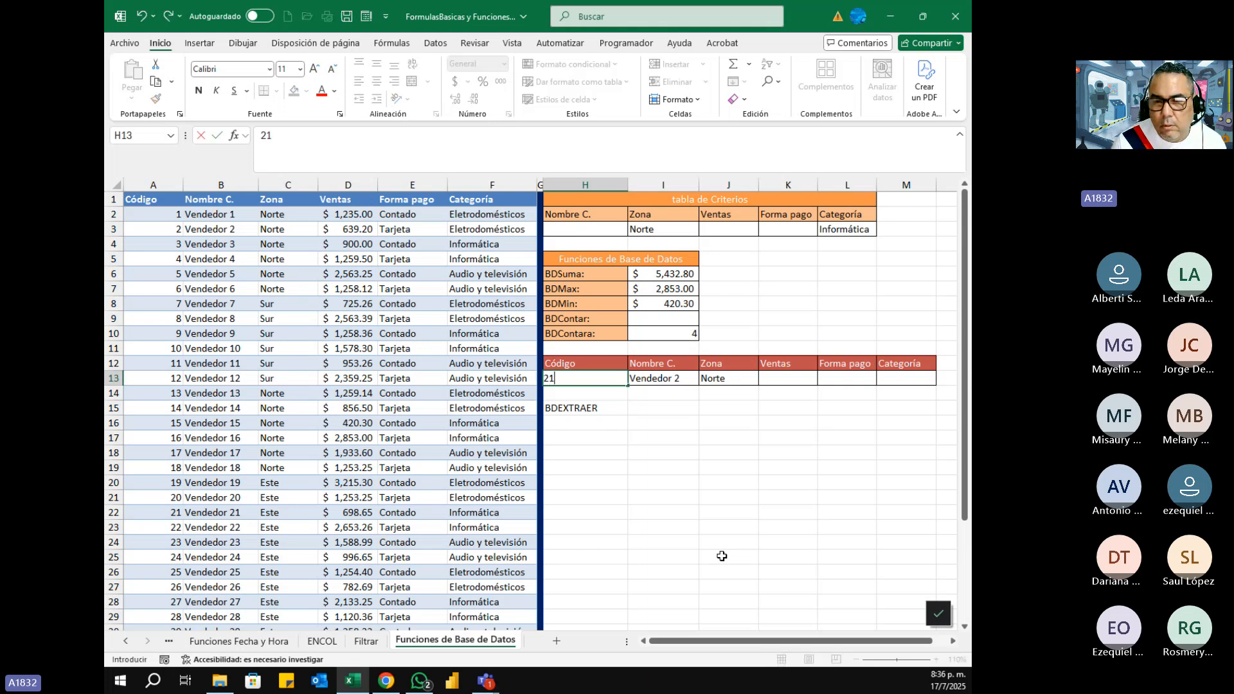
{"action": "key", "text": "Return"}
{"action": "key", "text": "Up"}
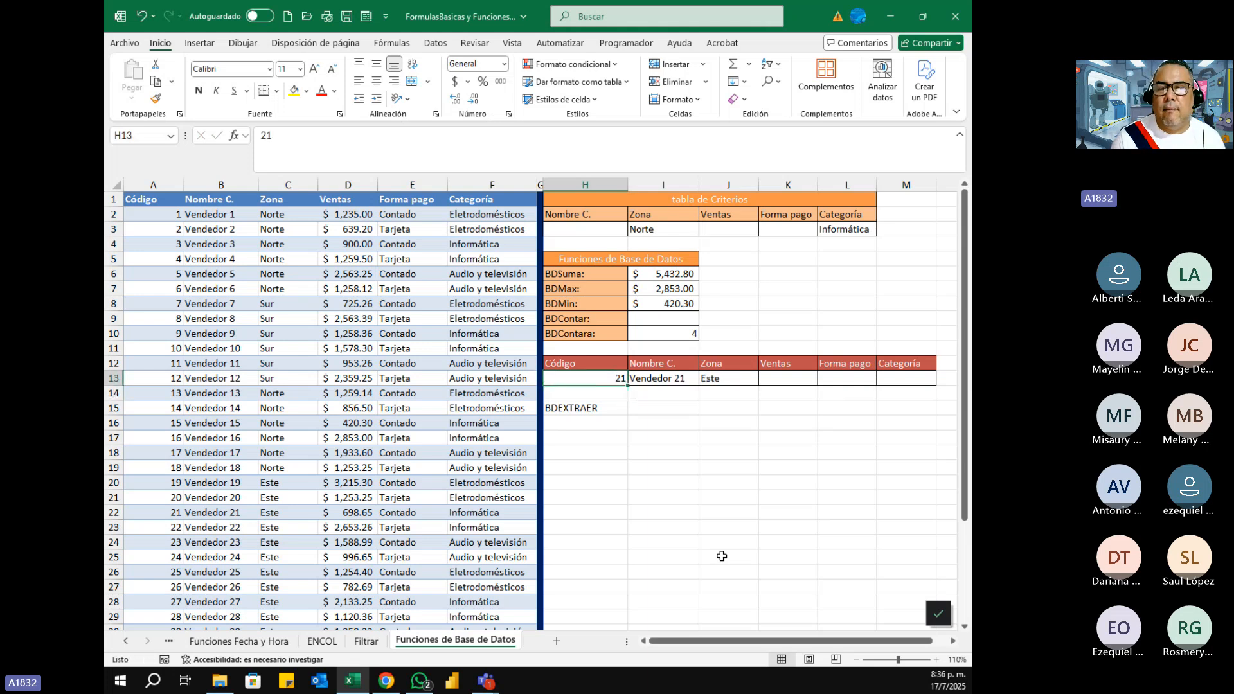
- Begin a BDEXTRAER formula in K13, under Ventas, with the whole T_Datos table including headers as the database
{"action": "key", "text": "Right"}
{"action": "key", "text": "Right"}
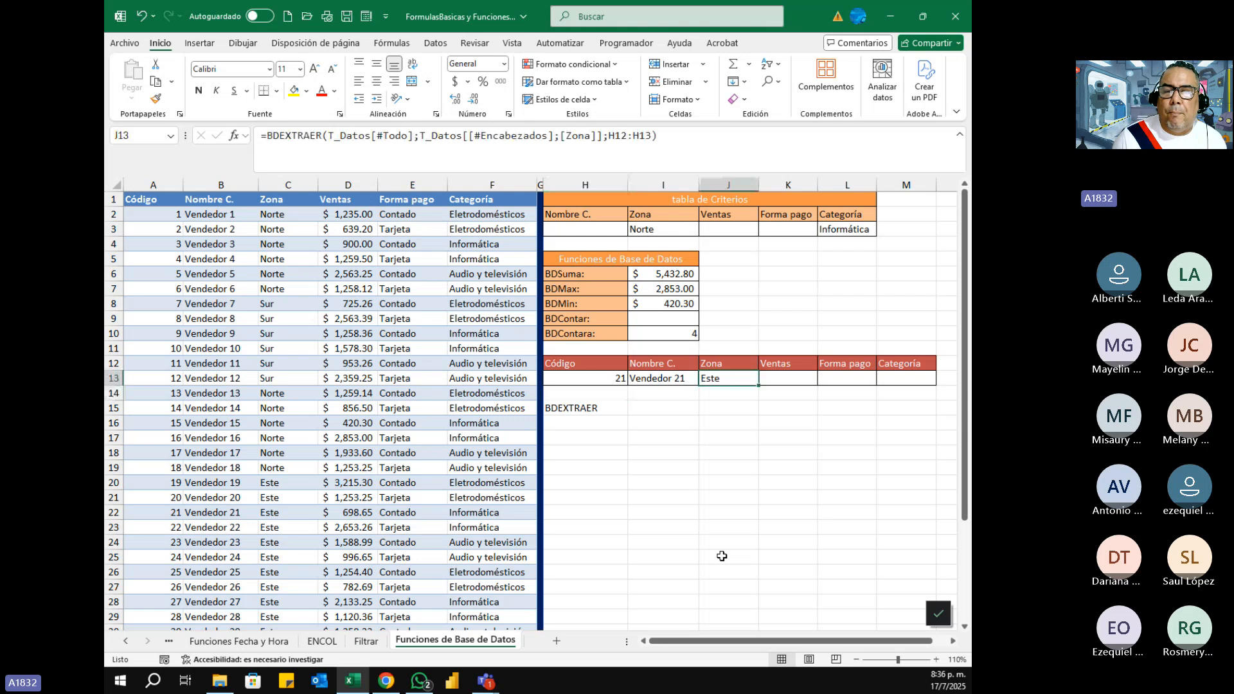
{"action": "key", "text": "Right"}
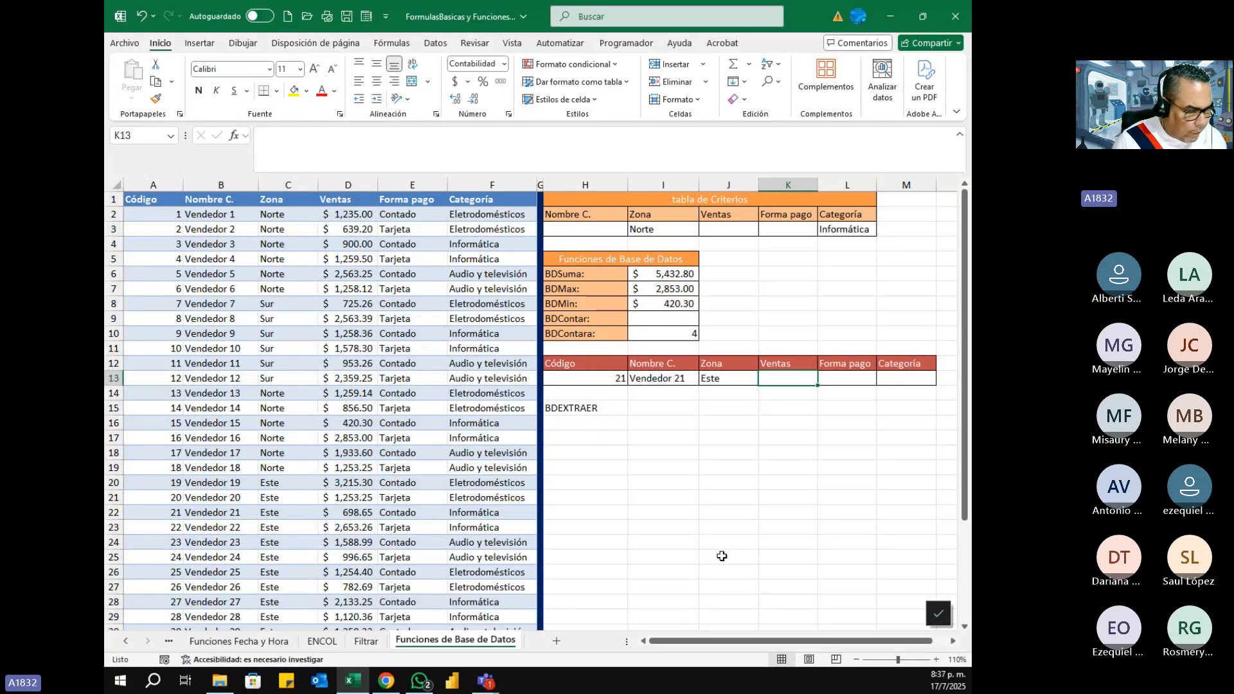
{"action": "type", "text": "="}
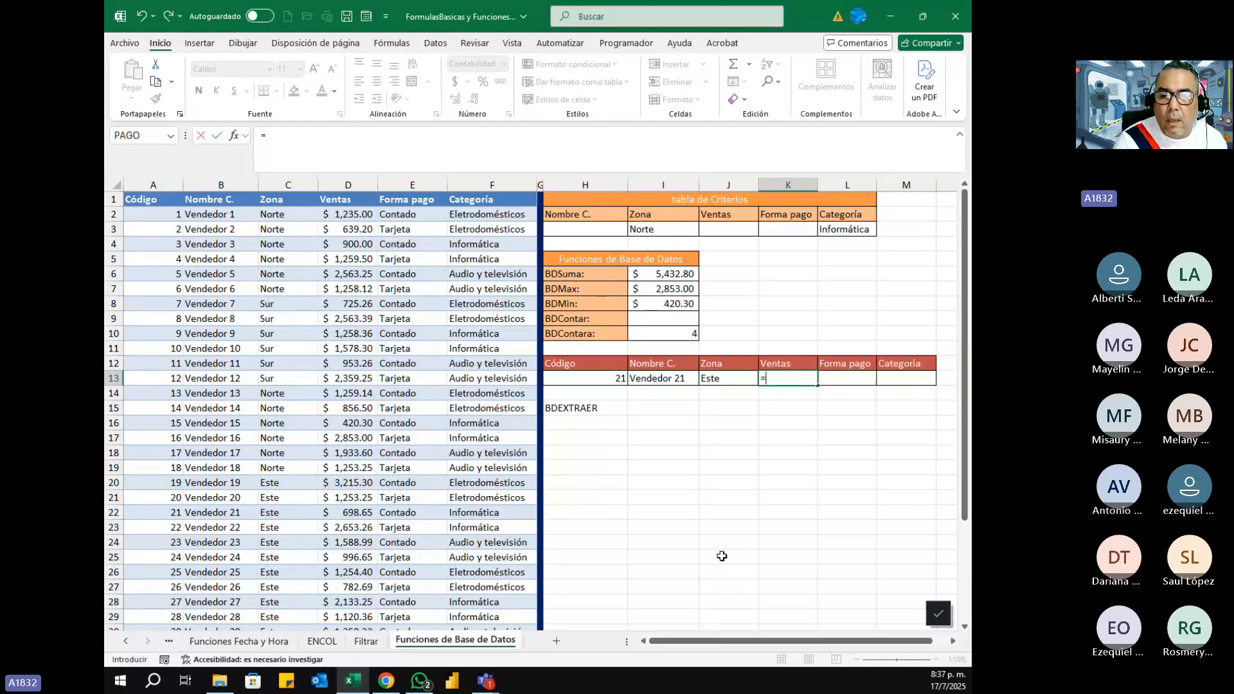
{"action": "type", "text": "BDEX"}
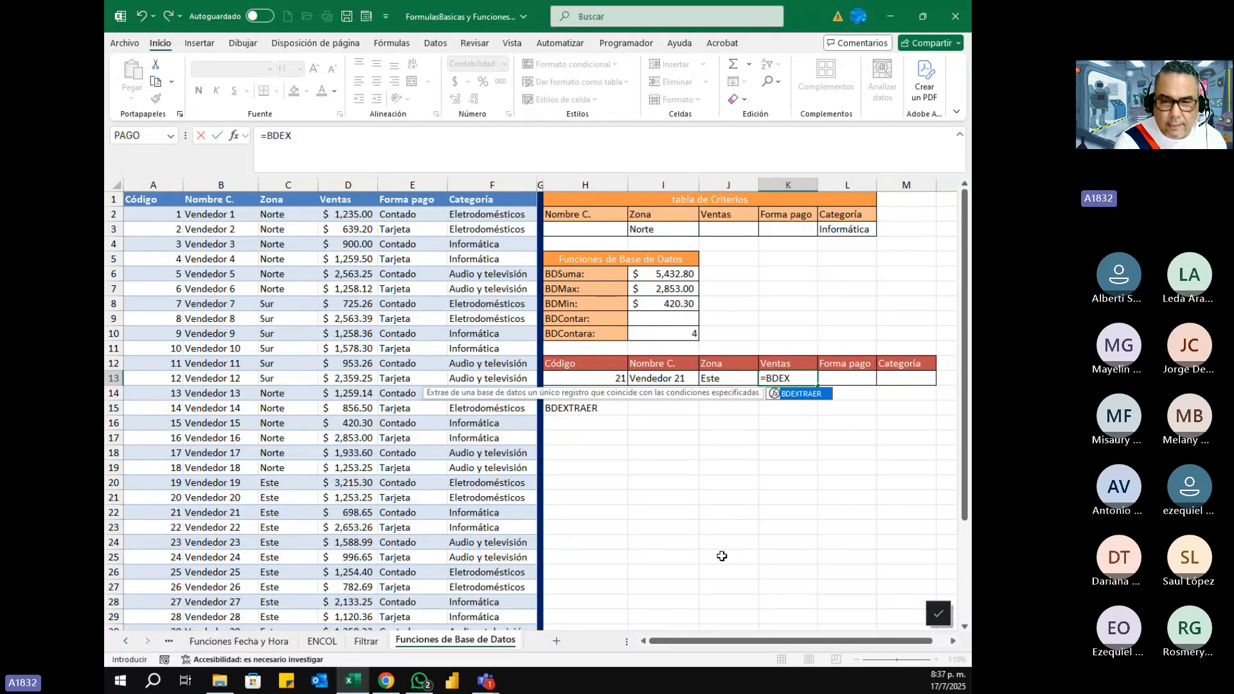
{"action": "type", "text": "TRAER("}
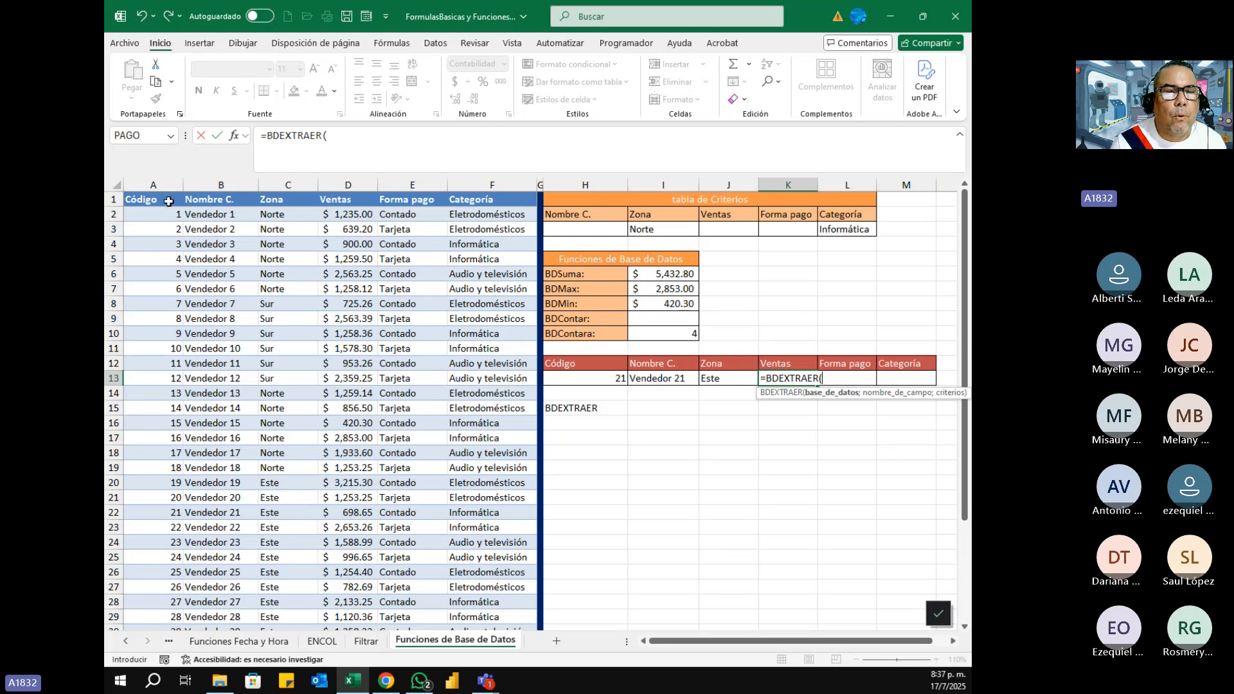
{"action": "left_click_drag", "start_coordinate": [168, 200], "coordinate": [504, 227]}
{"action": "key", "text": "shift+Down"}
{"action": "key", "text": "shift+Down"}
{"action": "key", "text": "ctrl+shift+Down"}
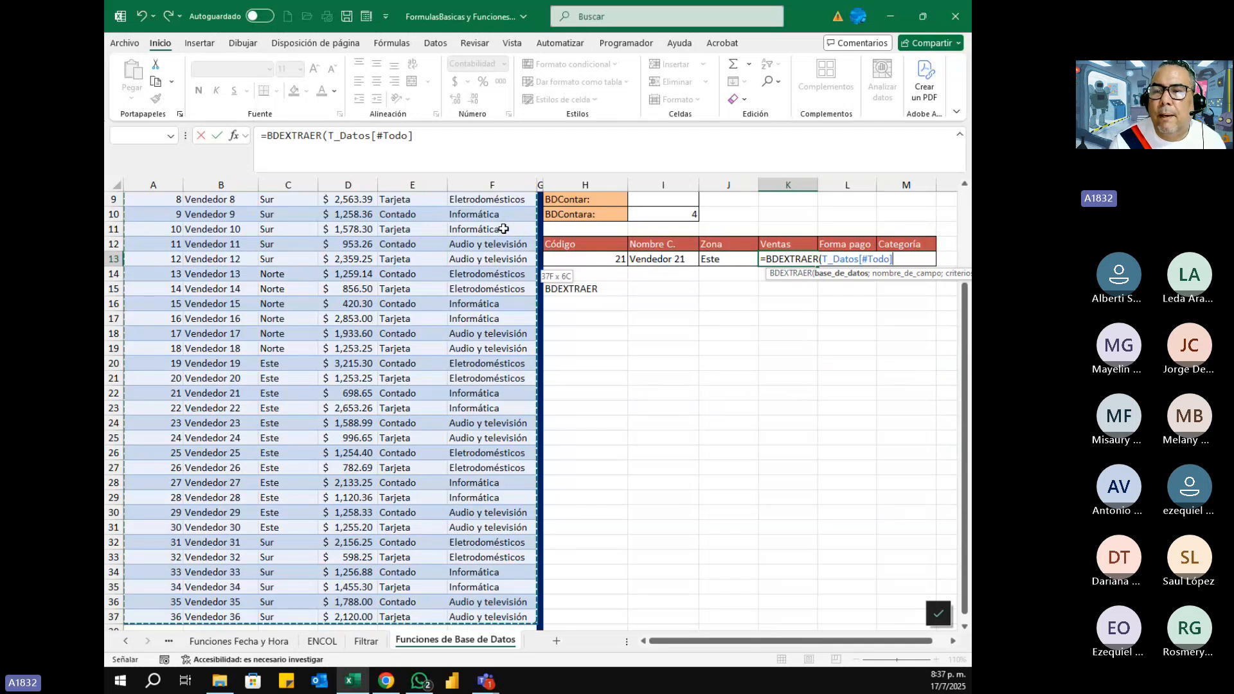
{"action": "type", "text": ";"}
- Complete the K13 formula with the data table's Ventas header as the field and H12:H13 as the criteria range
{"action": "left_click_drag", "start_coordinate": [967, 367], "coordinate": [967, 217]}
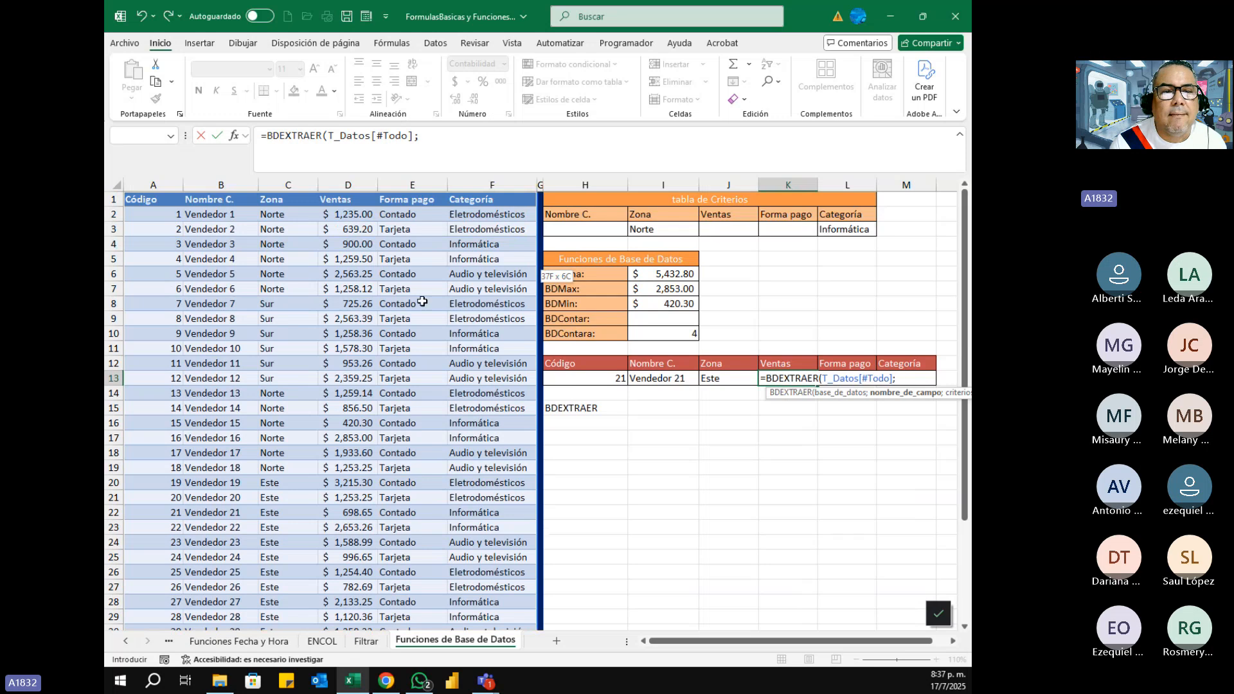
{"action": "left_click", "coordinate": [344, 206]}
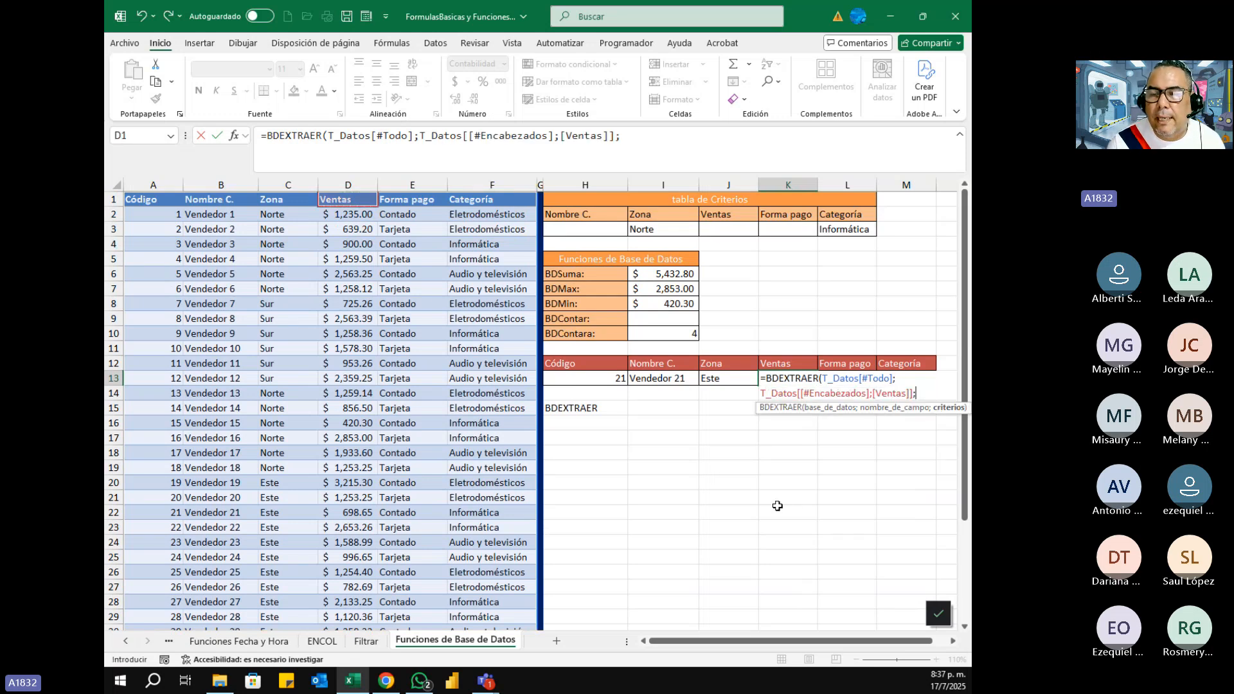
{"action": "left_click_drag", "start_coordinate": [602, 367], "coordinate": [602, 381]}
{"action": "key", "text": "Return"}
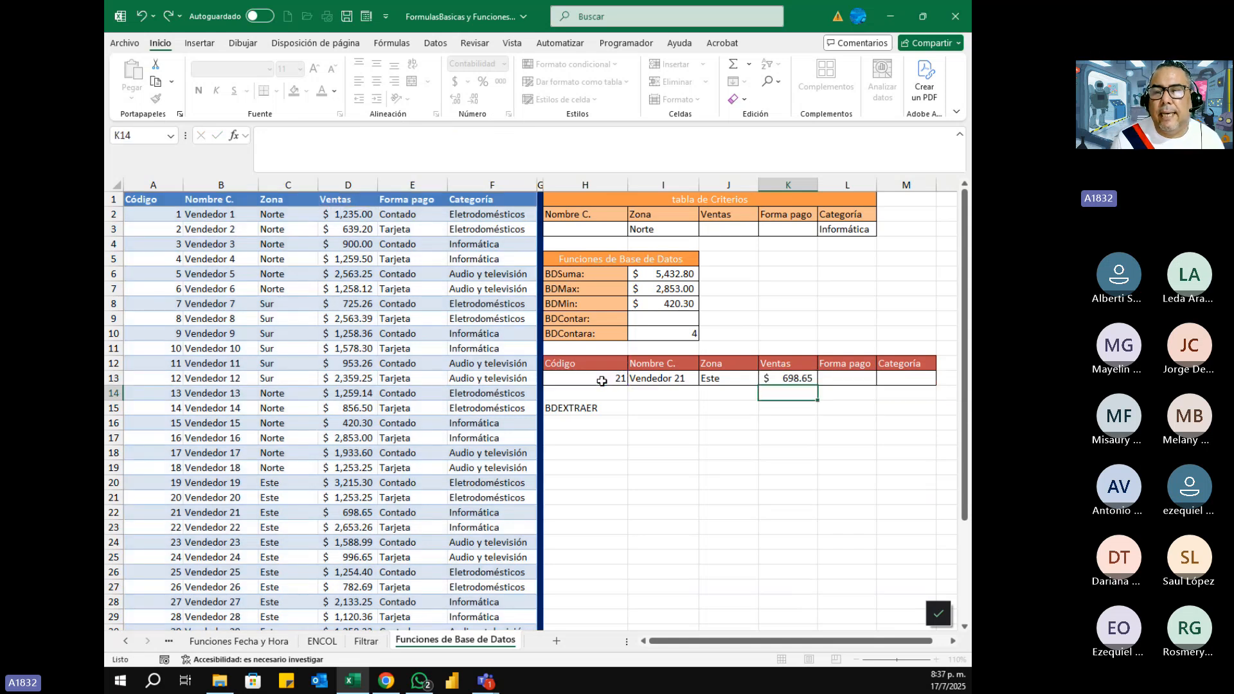
{"action": "key", "text": "Up"}
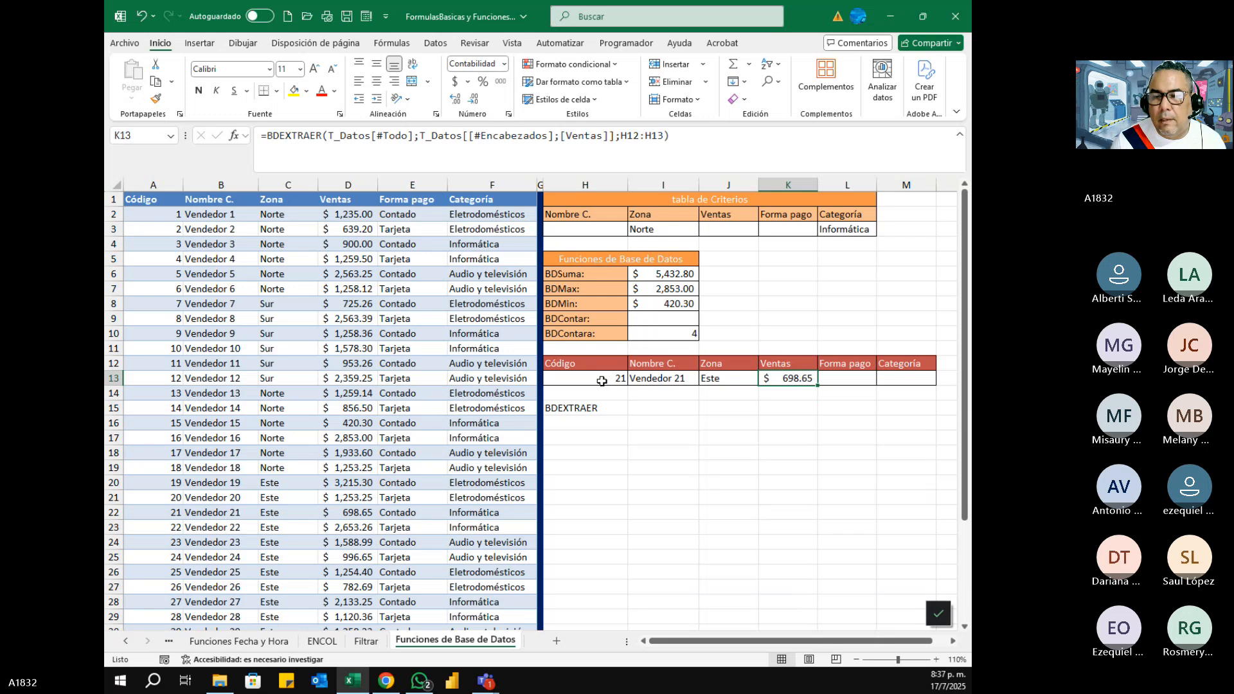
- Test the name, zone and sales lookups by entering the codes 20, 12 and 21 in turn in H13
{"action": "left_click", "coordinate": [602, 382]}
{"action": "type", "text": "20"}
{"action": "key", "text": "ctrl+Return"}
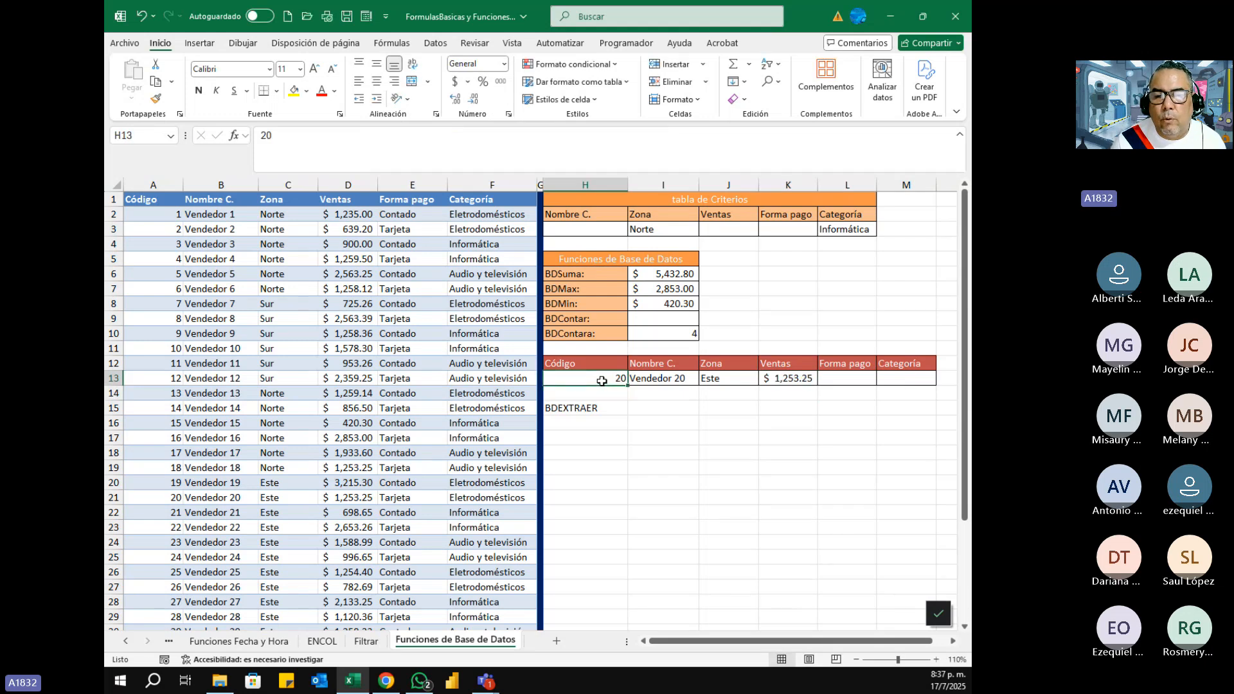
{"action": "key", "text": "Delete"}
{"action": "type", "text": "12"}
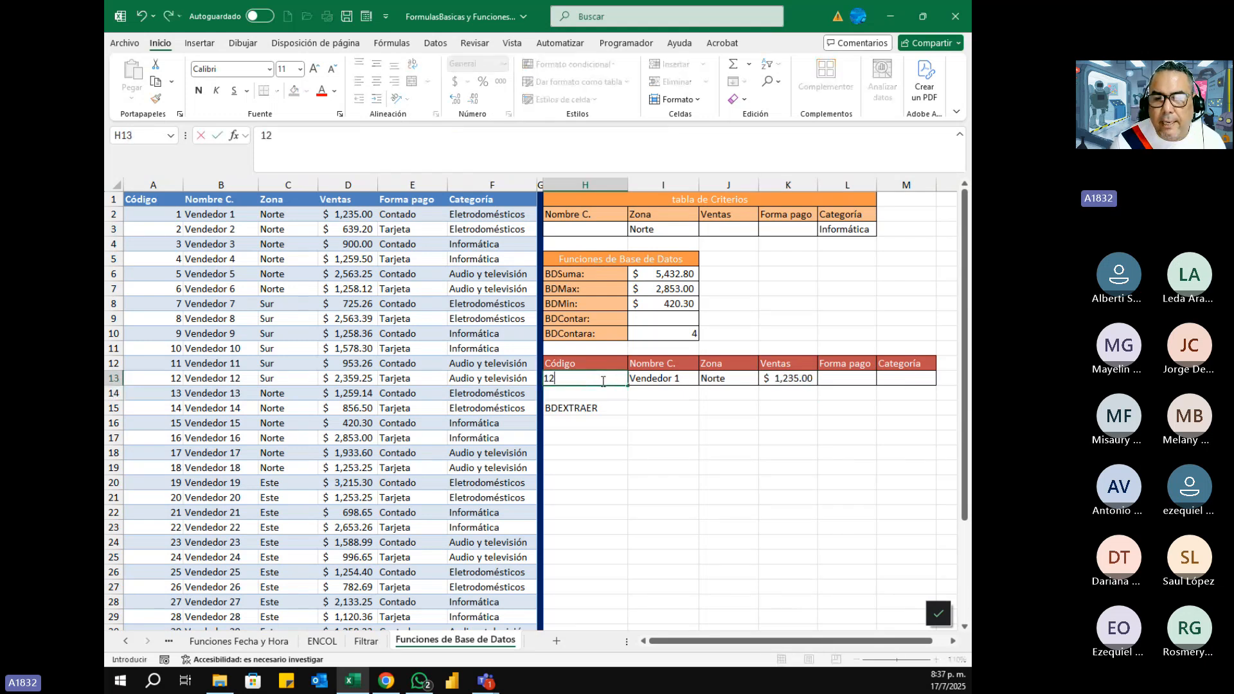
{"action": "key", "text": "Return"}
{"action": "left_click", "coordinate": [602, 381]}
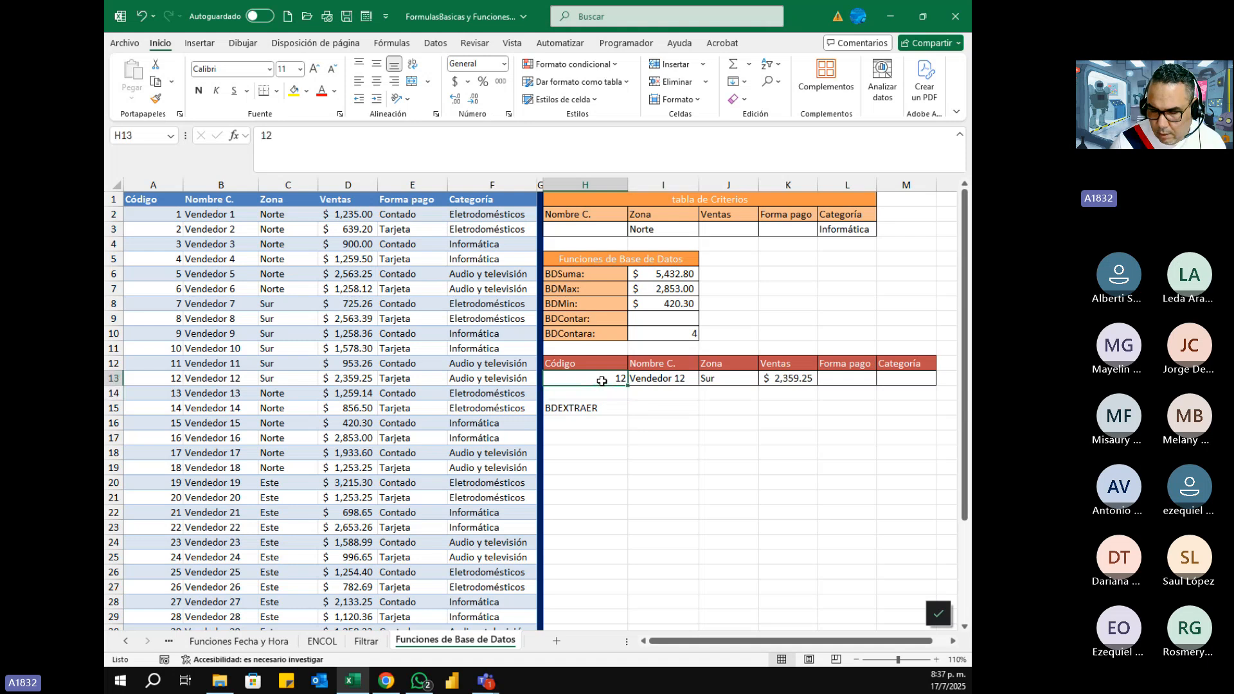
{"action": "type", "text": "21"}
{"action": "key", "text": "Return"}
{"action": "left_click", "coordinate": [601, 381]}
{"action": "key", "text": "Right"}
{"action": "key", "text": "Right"}
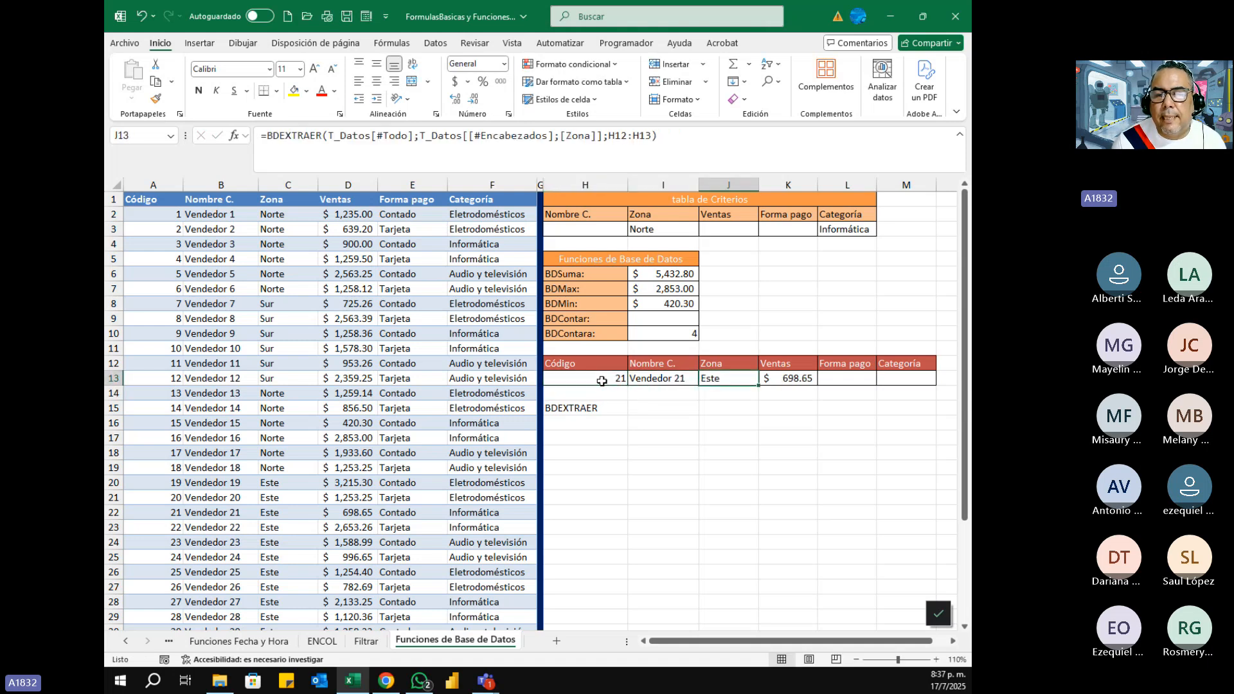
- Begin a BDEXTRAER formula in L13, under Forma pago, with the whole T_Datos table including headers as the database
{"action": "key", "text": "Right"}
{"action": "key", "text": "Right"}
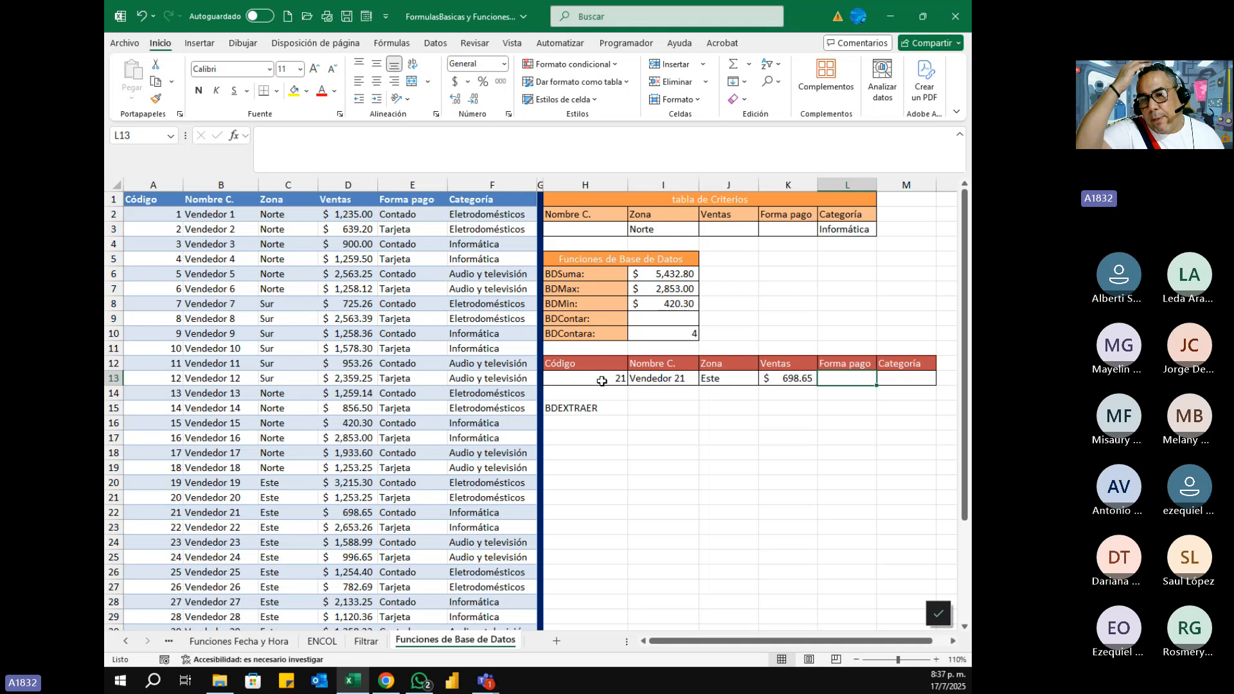
{"action": "type", "text": "=BD"}
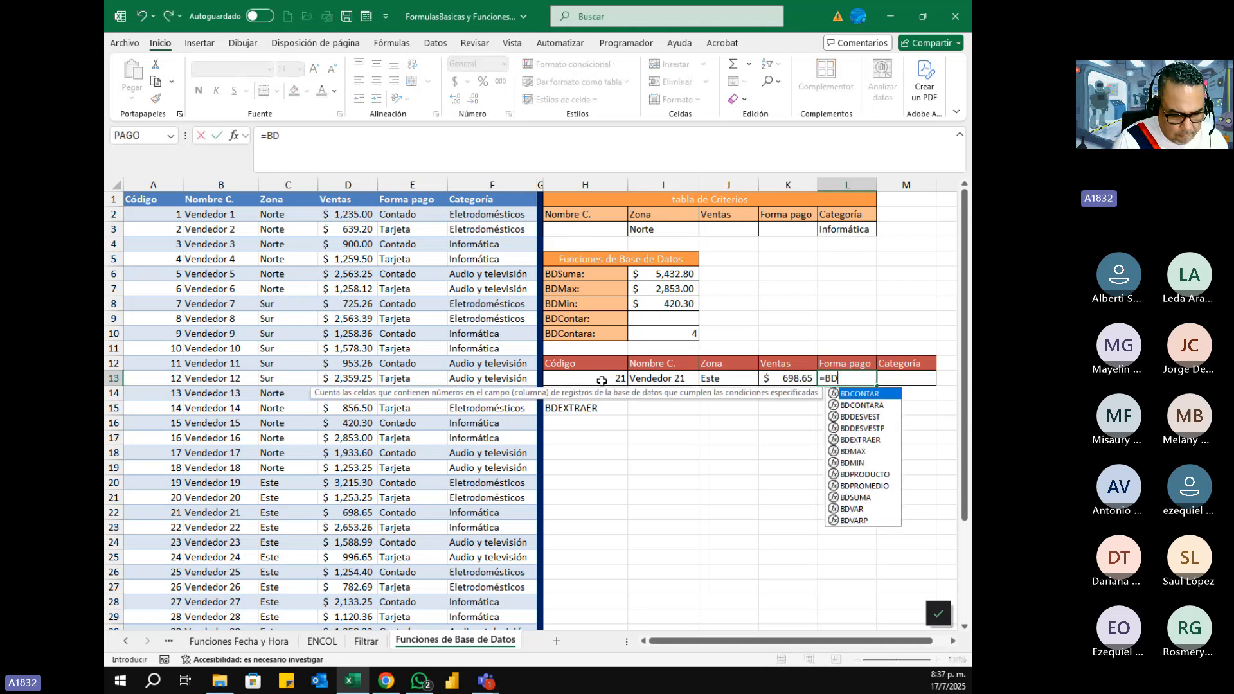
{"action": "type", "text": "E"}
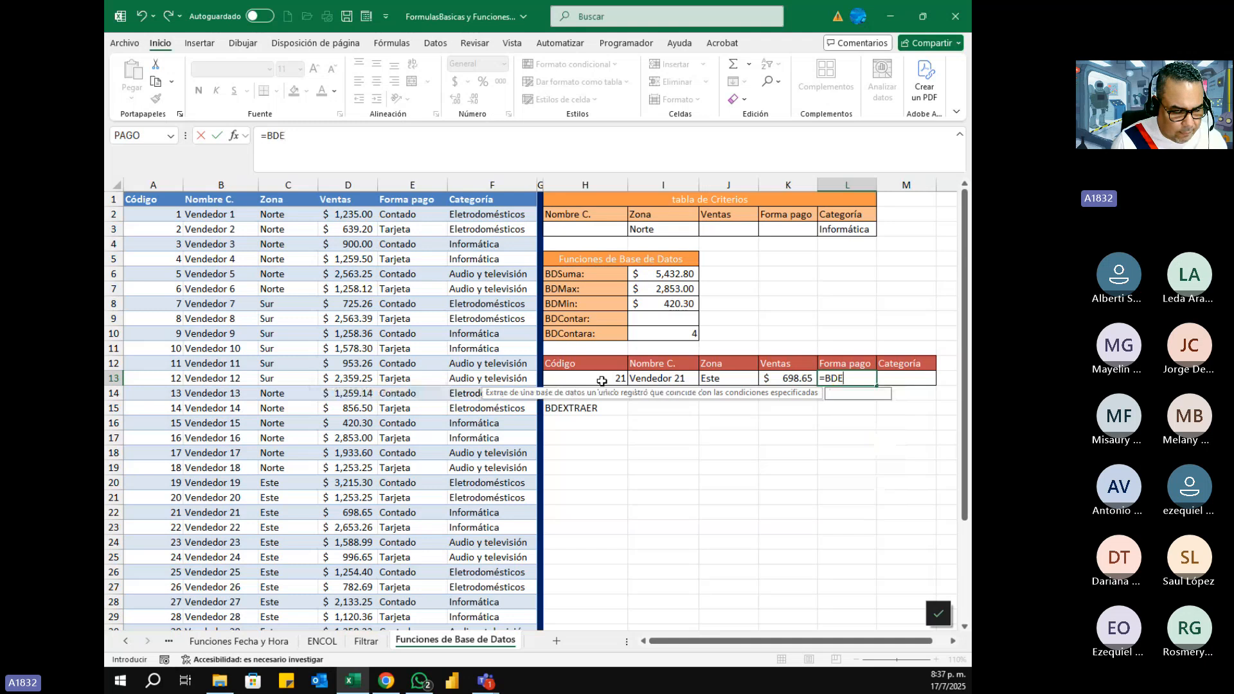
{"action": "key", "text": "Tab"}
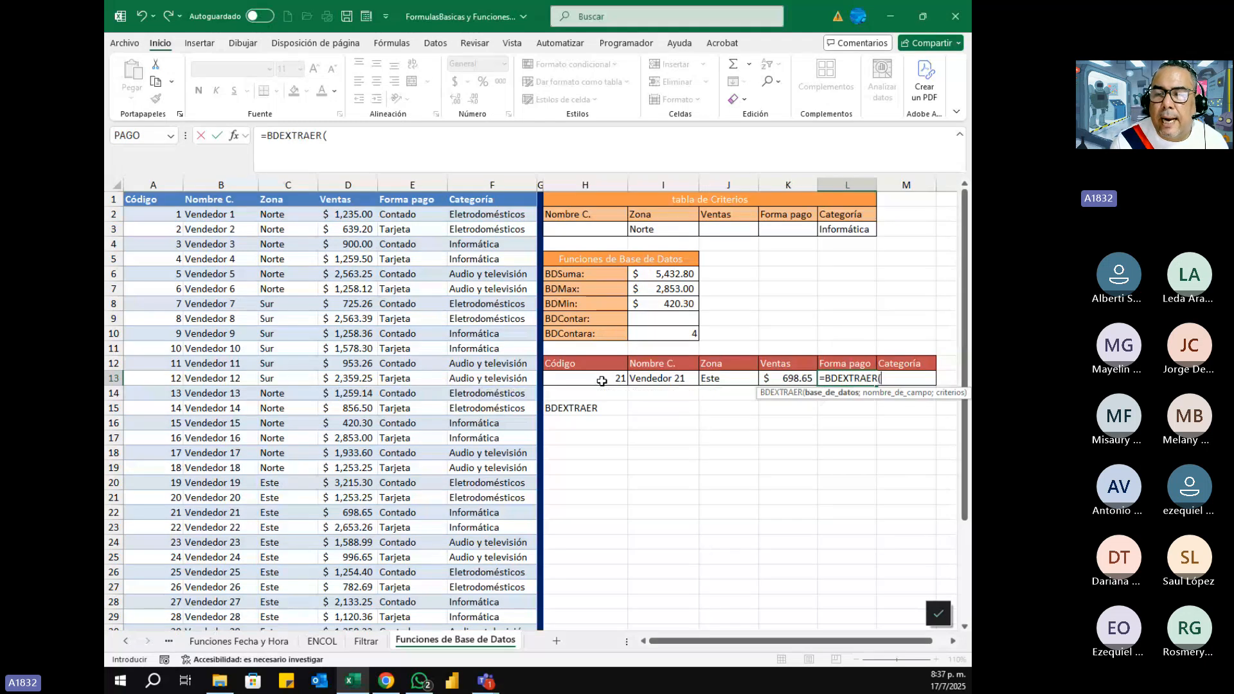
{"action": "left_click", "coordinate": [146, 202]}
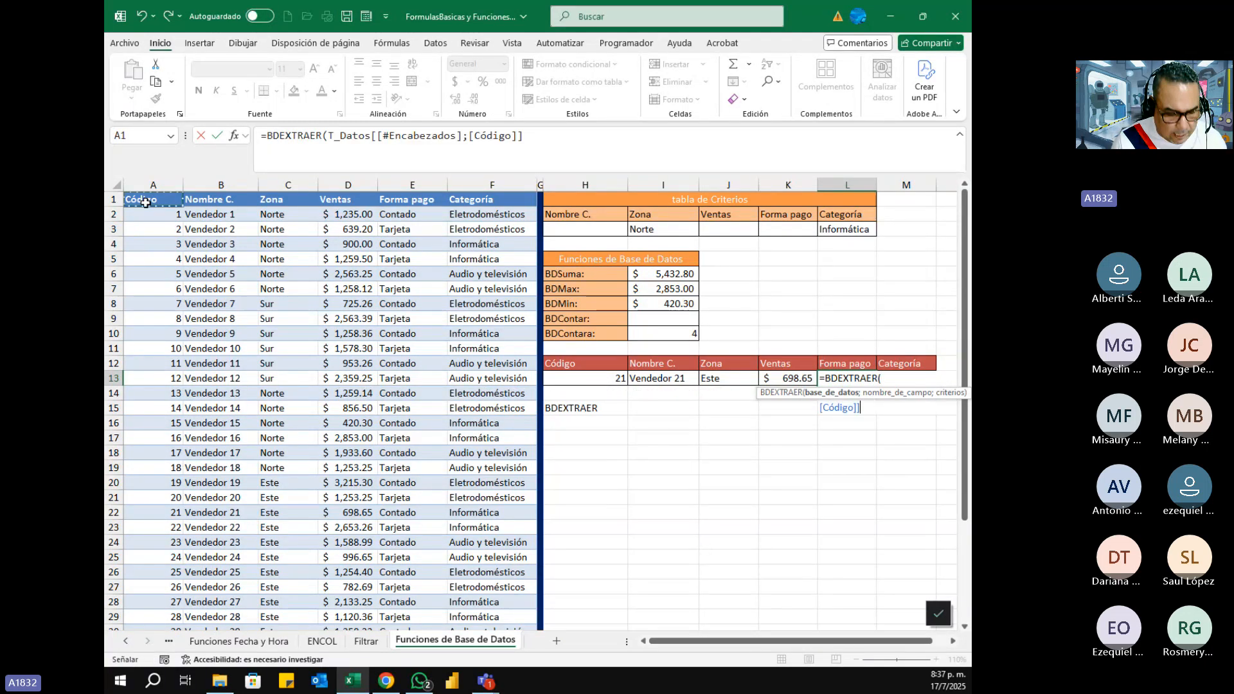
{"action": "key", "text": "shift+Right"}
{"action": "key", "text": "shift+Right"}
{"action": "key", "text": "shift+Right"}
{"action": "key", "text": "shift+Right"}
{"action": "key", "text": "shift+Right"}
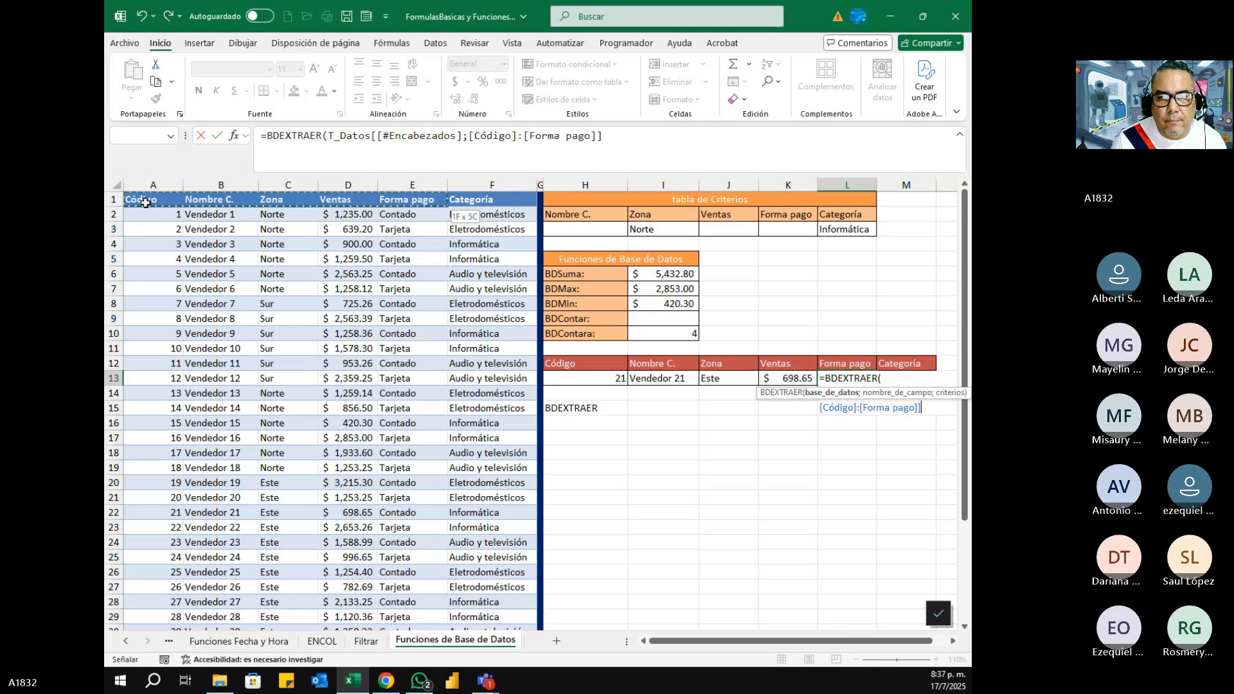
{"action": "key", "text": "shift+Down"}
{"action": "key", "text": "ctrl+shift+Down"}
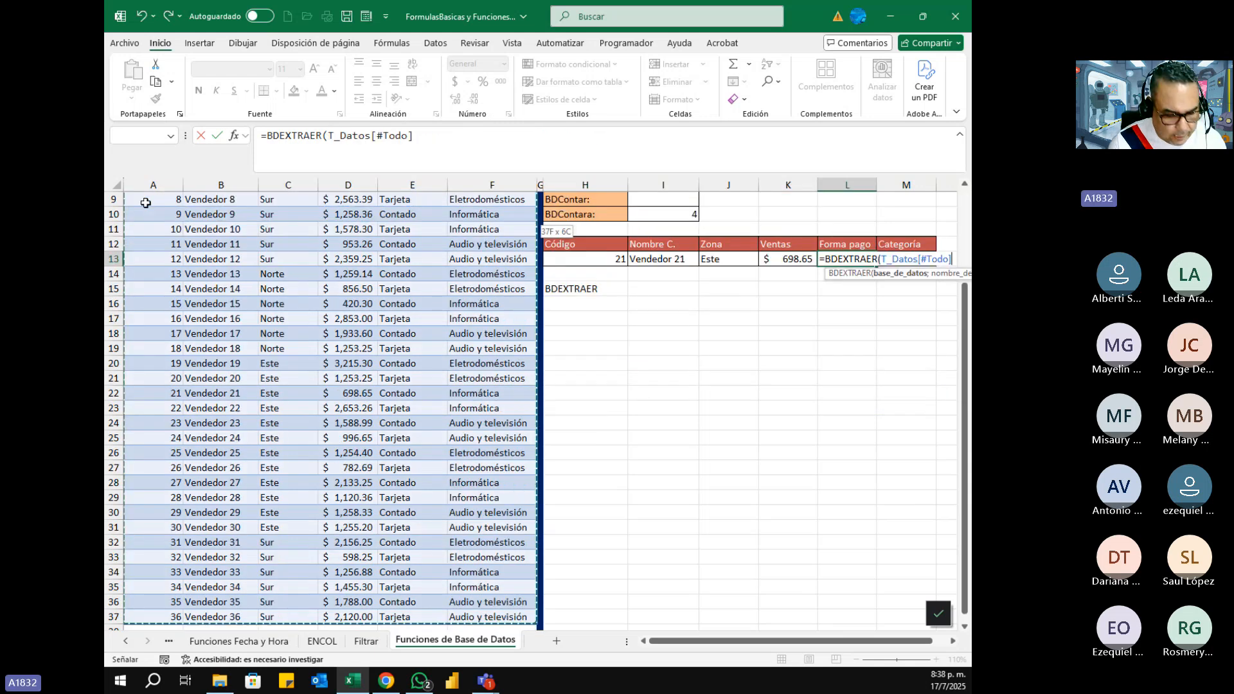
{"action": "type", "text": ";"}
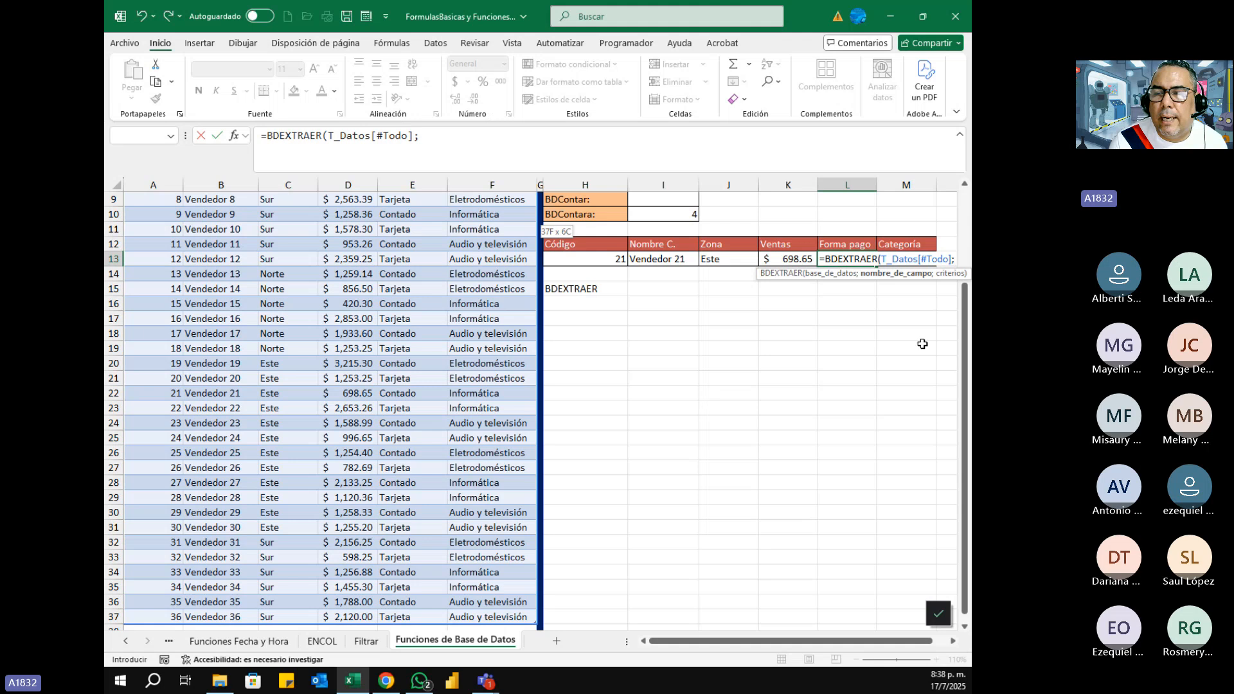
- Complete the L13 formula with the data table's Forma pago header as the field and H12:H13 as the criteria range
{"action": "left_click_drag", "start_coordinate": [966, 307], "coordinate": [966, 193]}
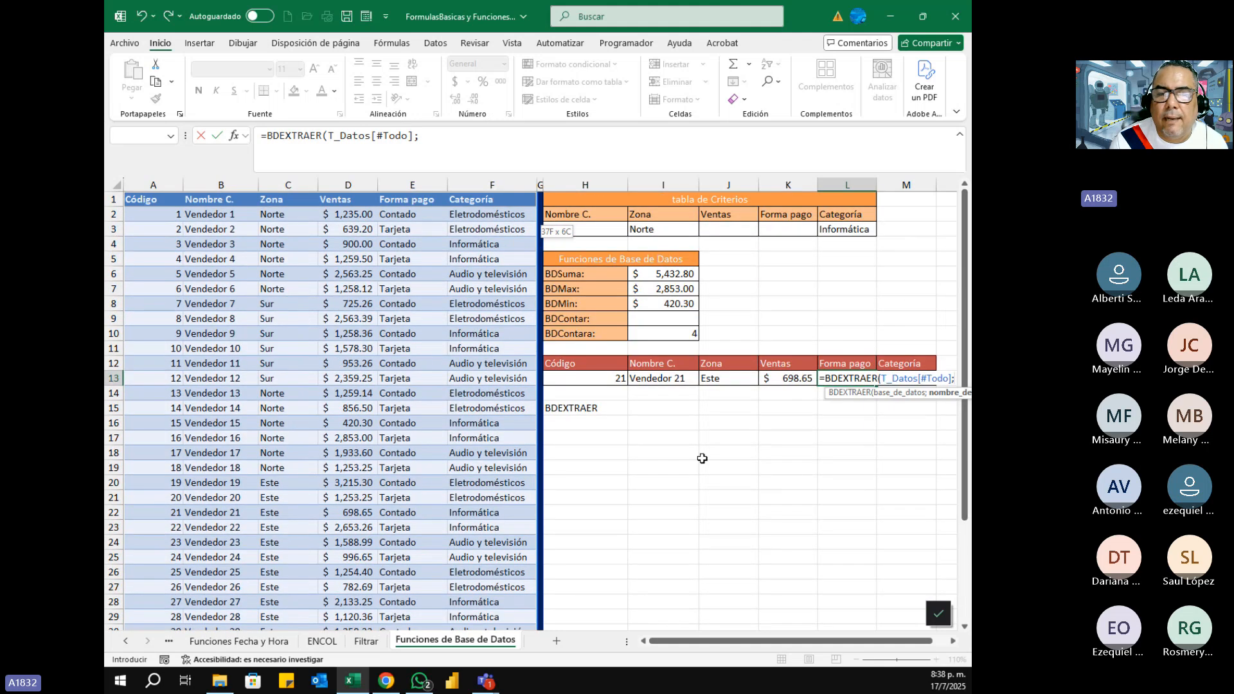
{"action": "left_click", "coordinate": [400, 199]}
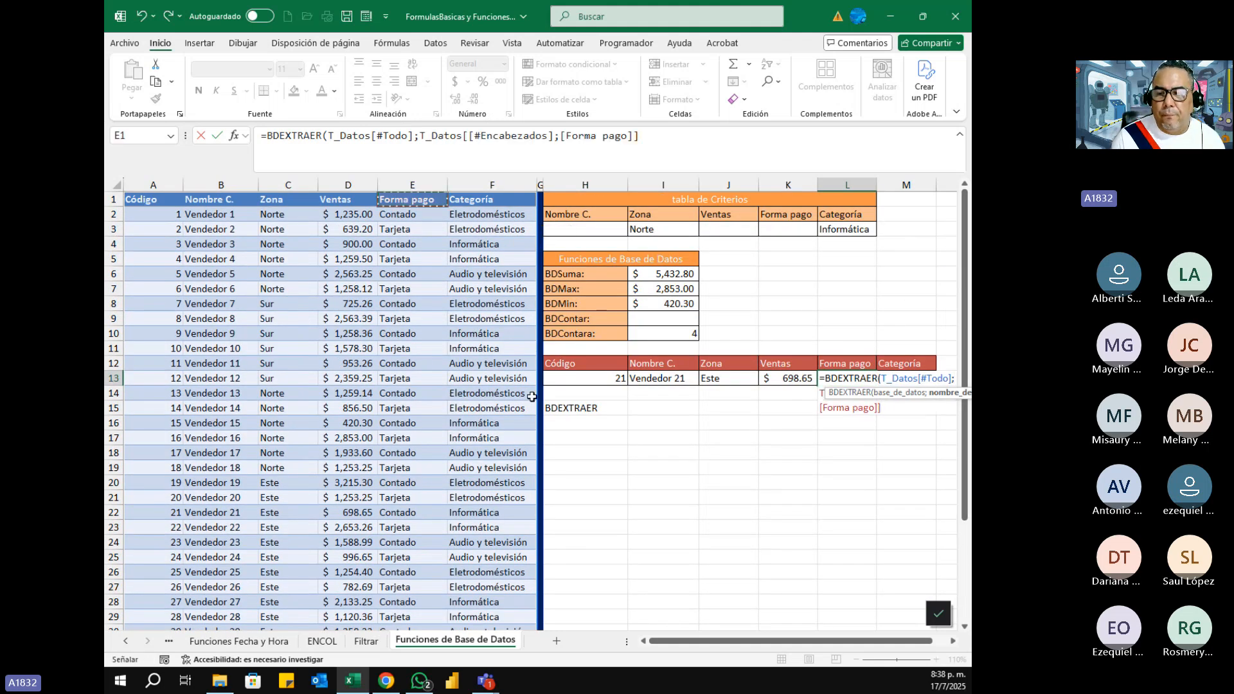
{"action": "type", "text": ";"}
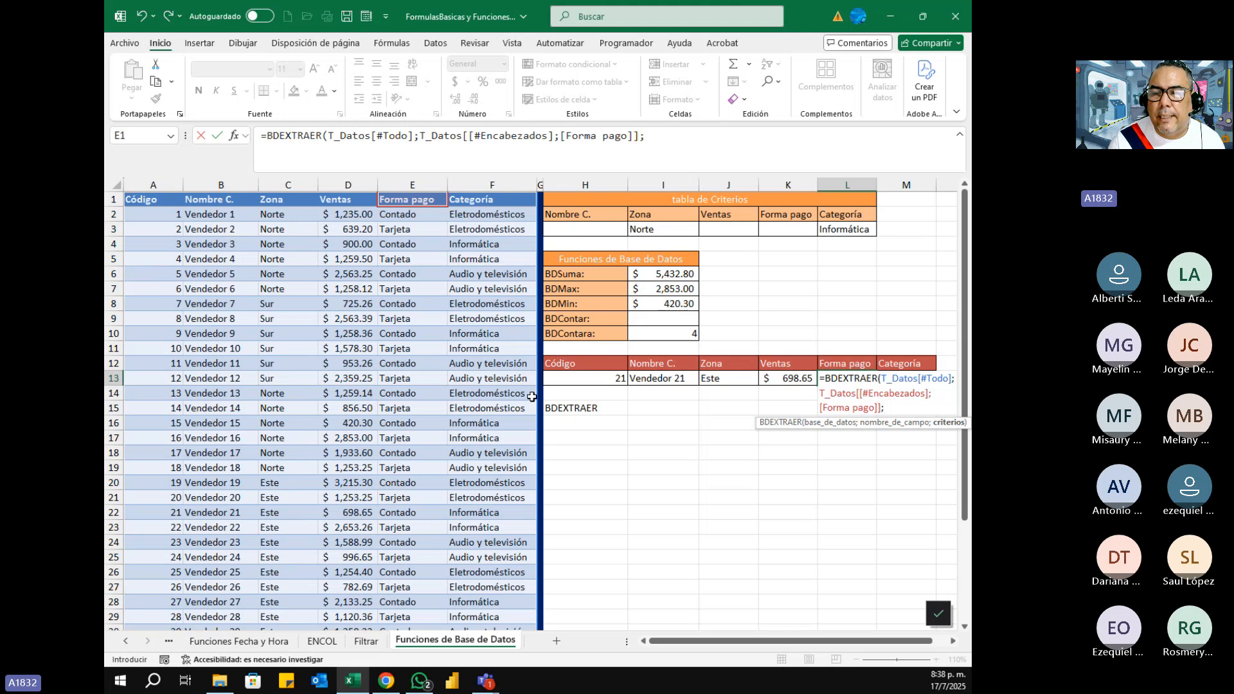
{"action": "left_click_drag", "start_coordinate": [581, 364], "coordinate": [582, 376]}
{"action": "key", "text": "ctrl+Return"}
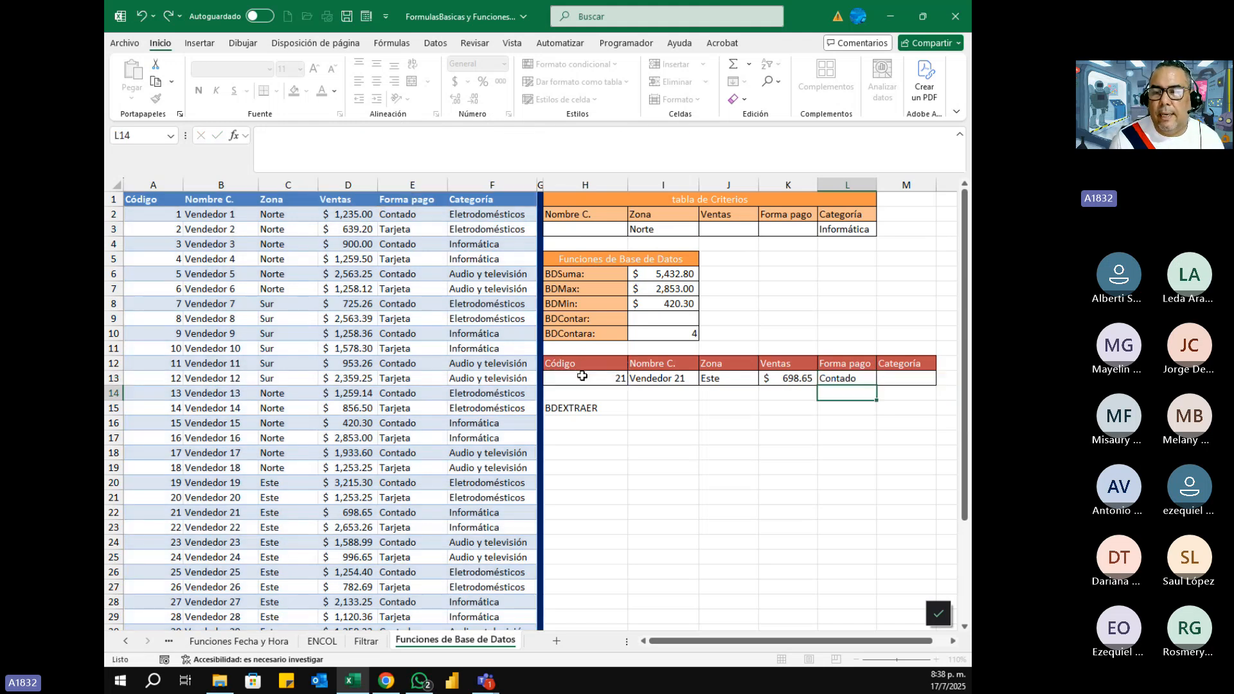
- Begin a BDEXTRAER formula in M13, under Categoría, with the whole T_Datos table including headers as the database
{"action": "key", "text": "Right"}
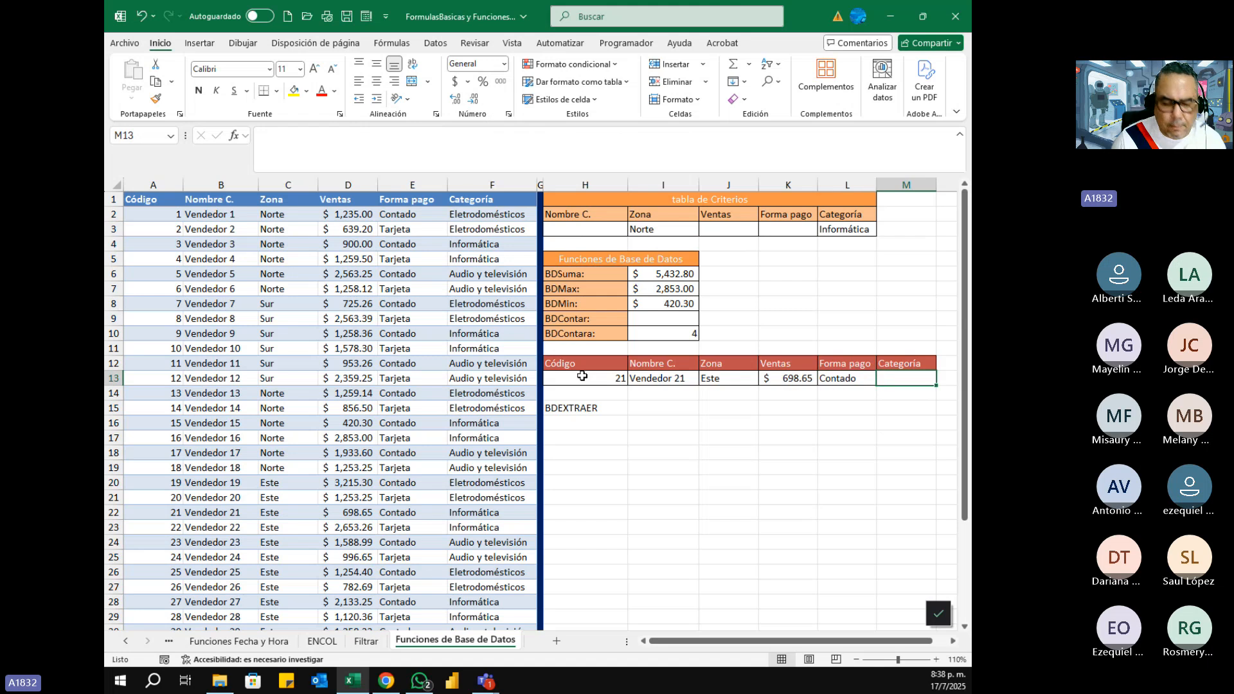
{"action": "type", "text": "="}
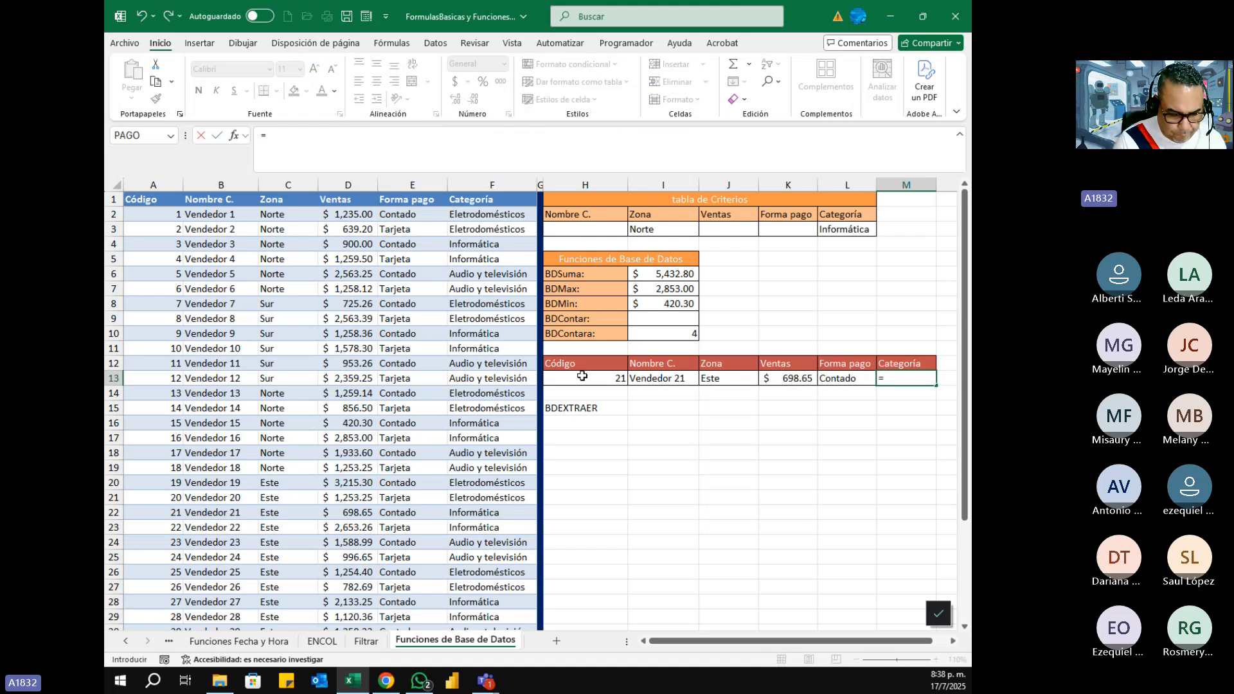
{"action": "type", "text": "BD"}
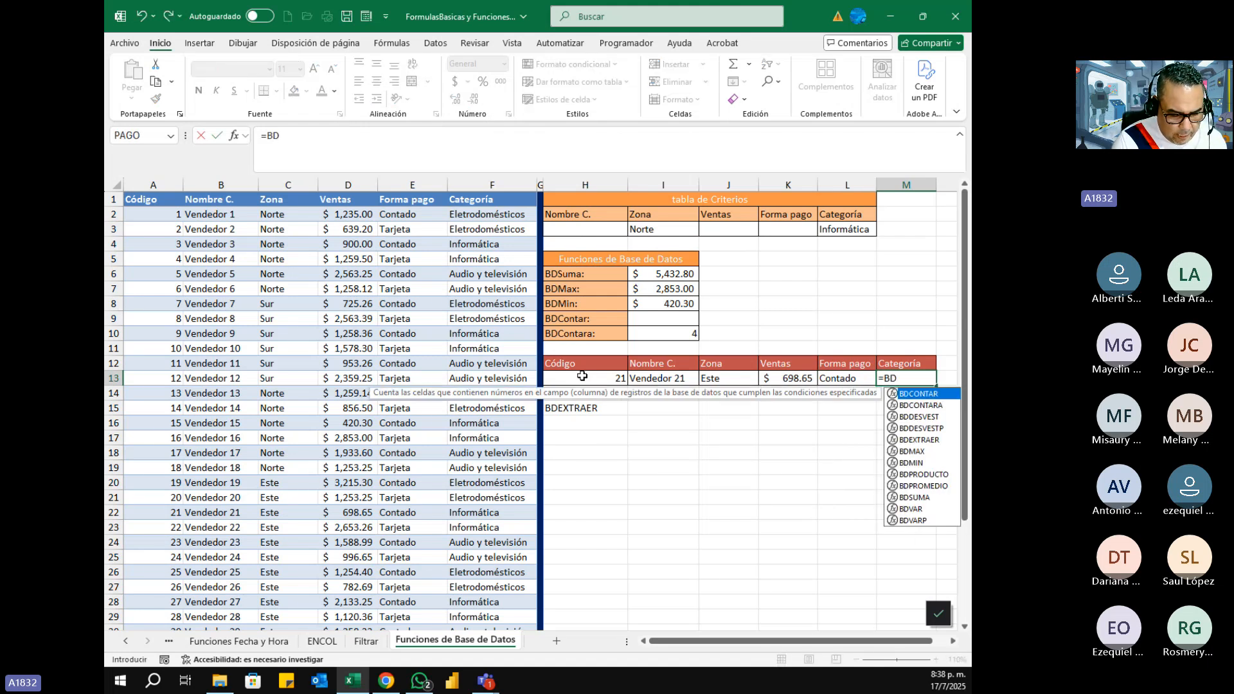
{"action": "type", "text": "EXTR"}
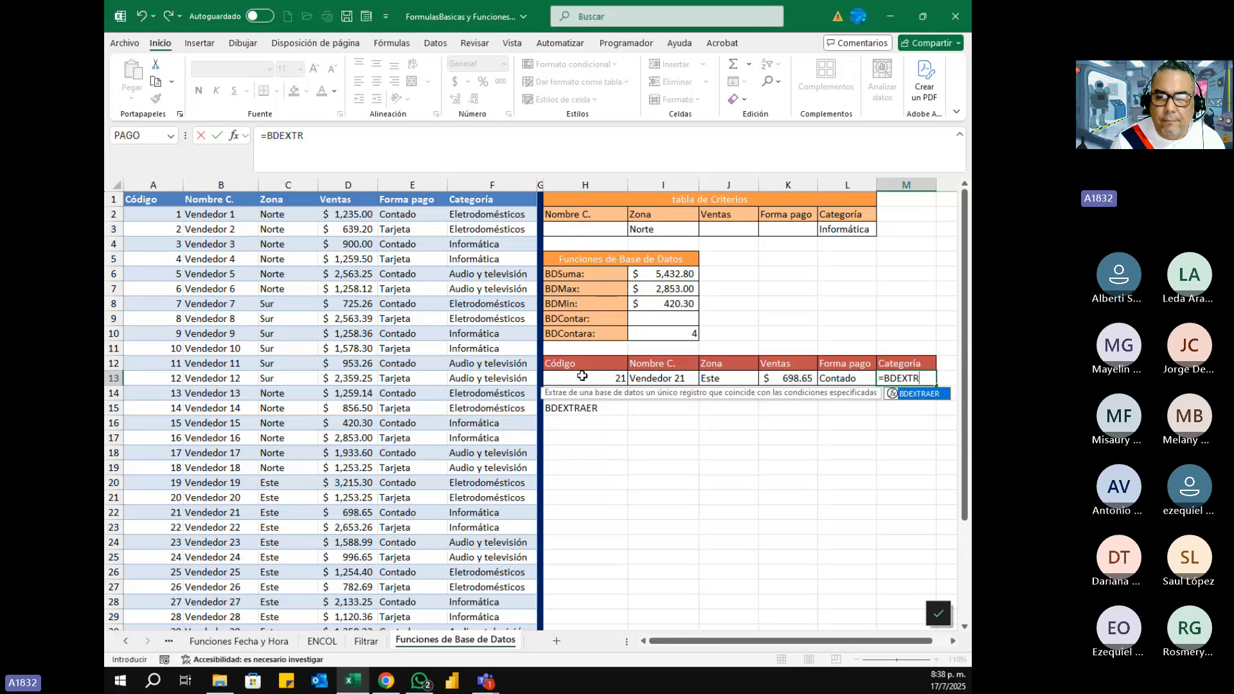
{"action": "key", "text": "Tab"}
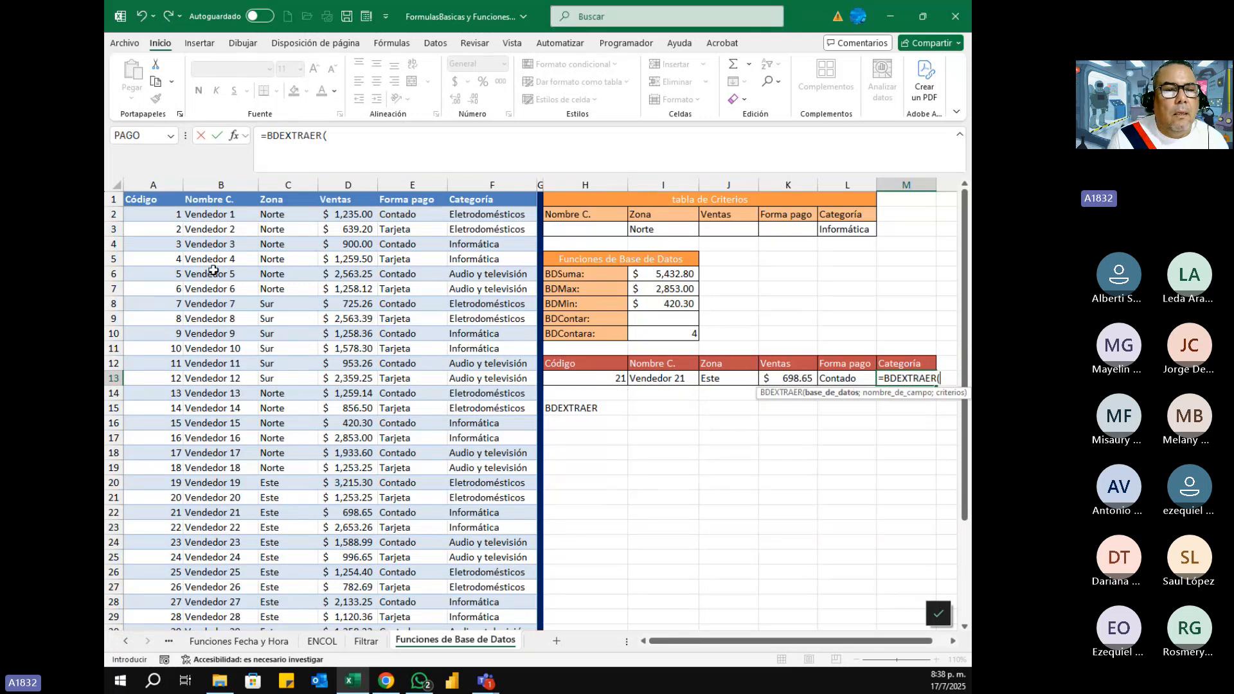
{"action": "left_click", "coordinate": [143, 199]}
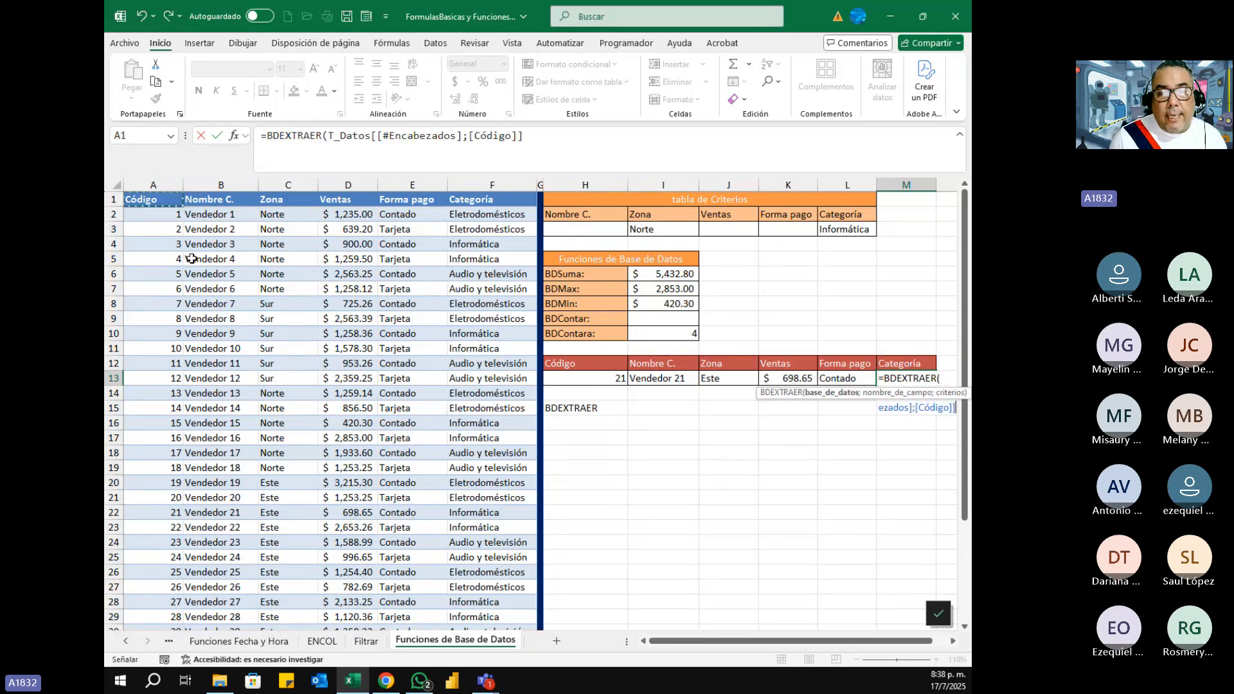
{"action": "key", "text": "shift+Right"}
{"action": "key", "text": "shift+Right"}
{"action": "key", "text": "shift+Right"}
{"action": "key", "text": "shift+Right"}
{"action": "key", "text": "shift+Right"}
{"action": "key", "text": "shift+Down"}
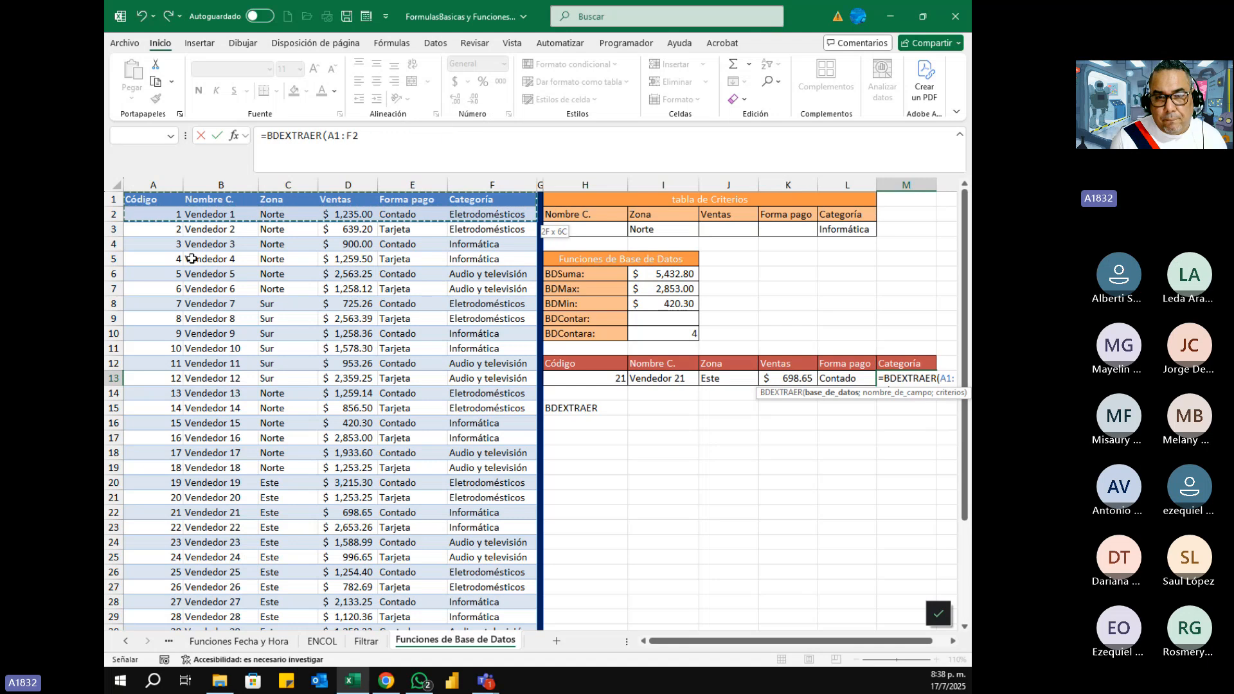
{"action": "key", "text": "ctrl+shift+Down"}
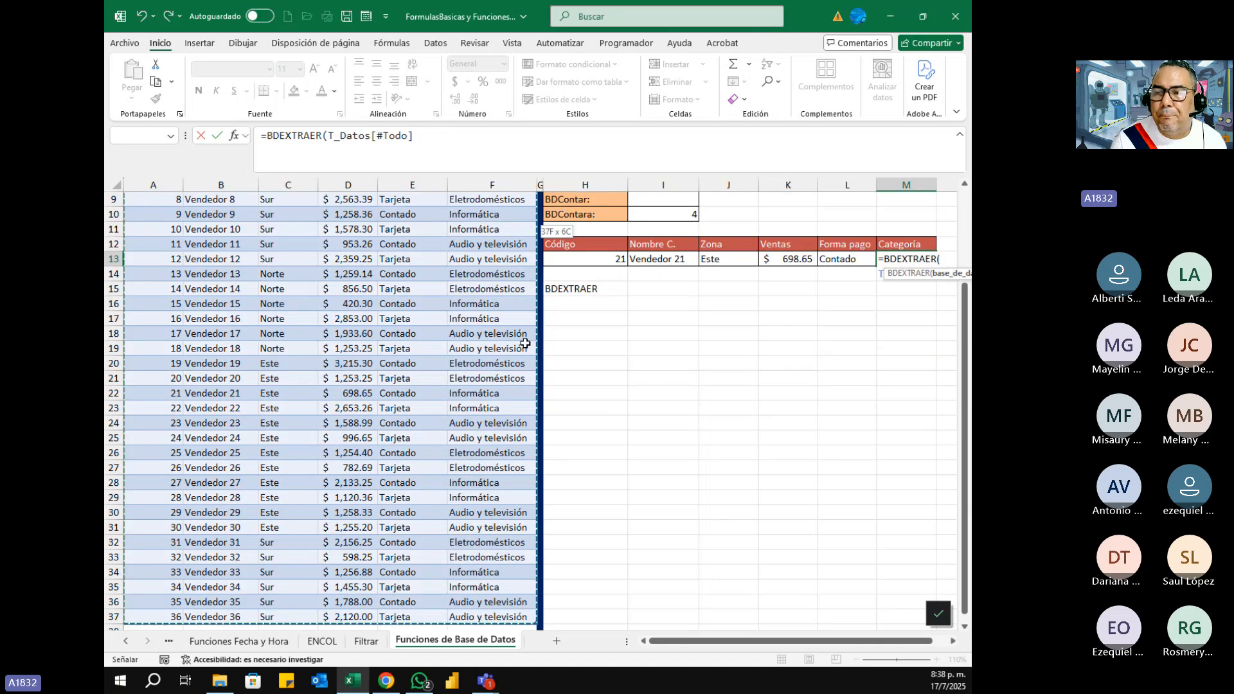
{"action": "scroll", "coordinate": [863, 383], "scroll_direction": "up", "scroll_amount": 3}
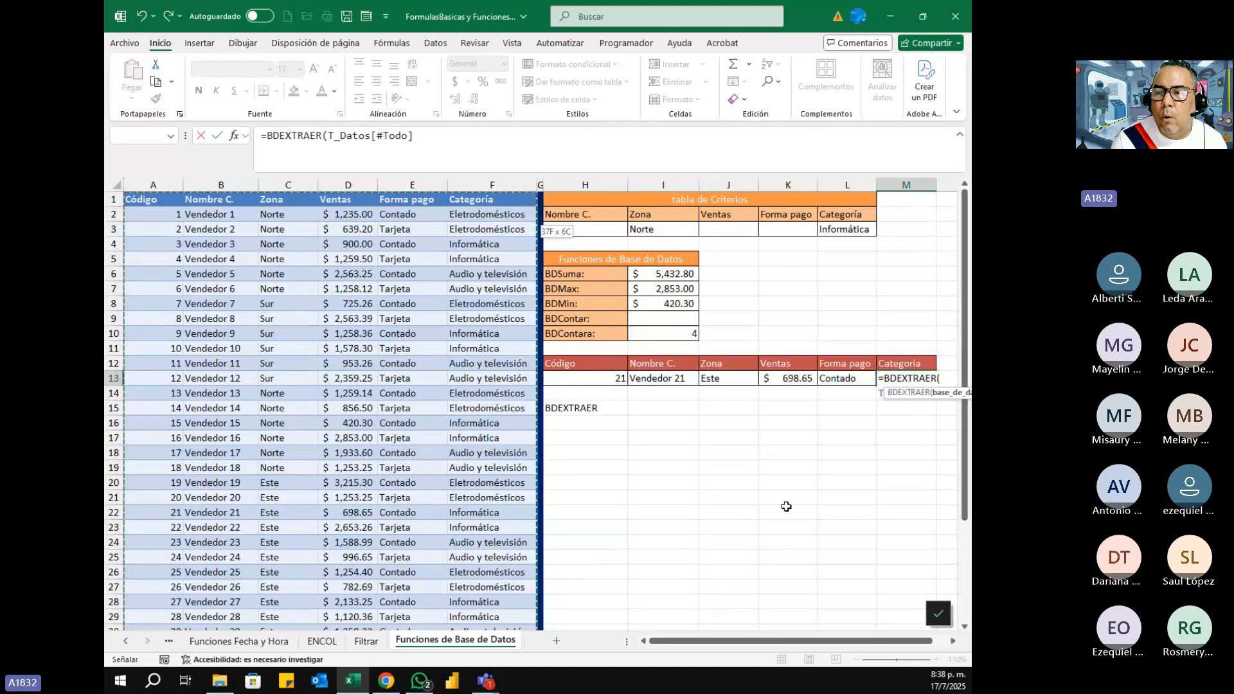
{"action": "type", "text": ";"}
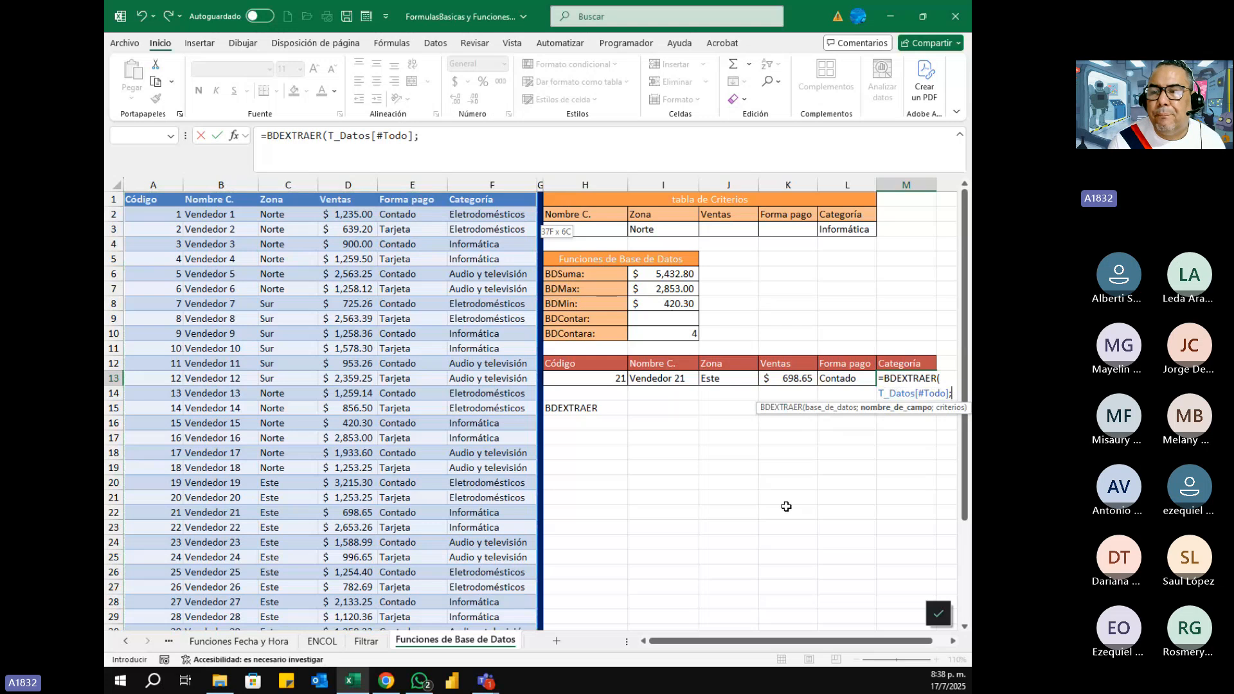
- Complete the M13 formula with the data table's Categoría header as the field and H12:H13 as the criteria range
{"action": "left_click", "coordinate": [477, 201]}
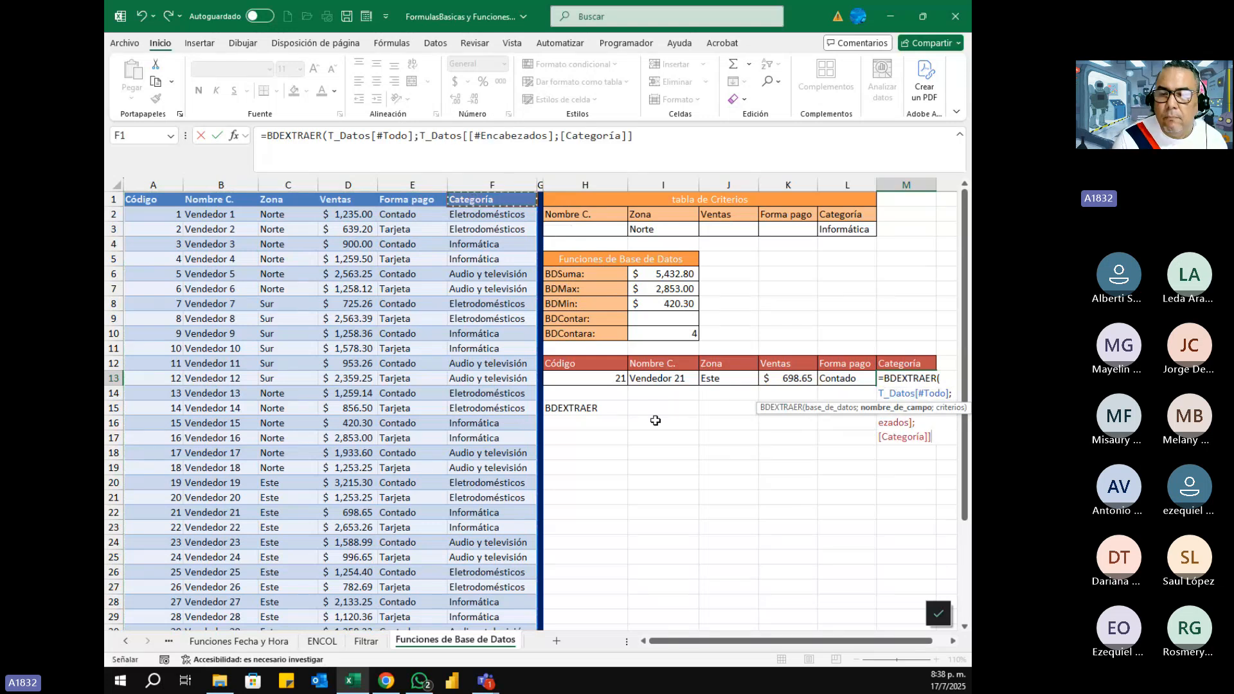
{"action": "type", "text": ";"}
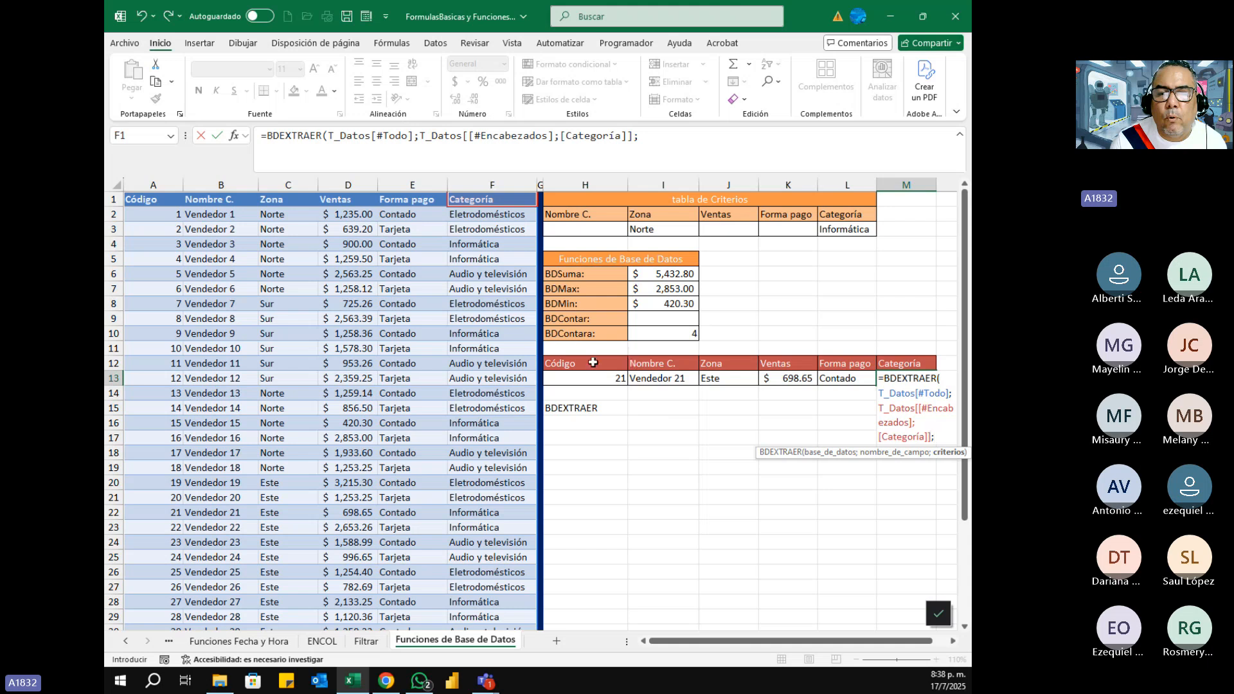
{"action": "left_click_drag", "start_coordinate": [593, 363], "coordinate": [591, 373]}
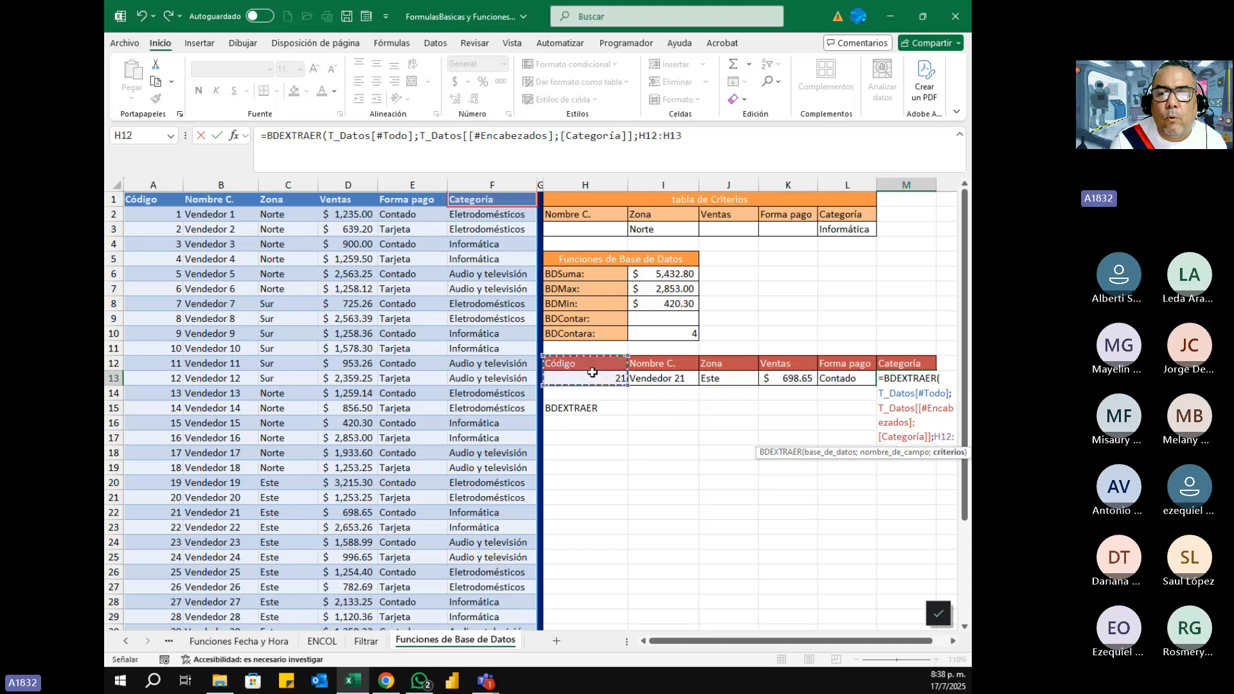
{"action": "key", "text": "Return"}
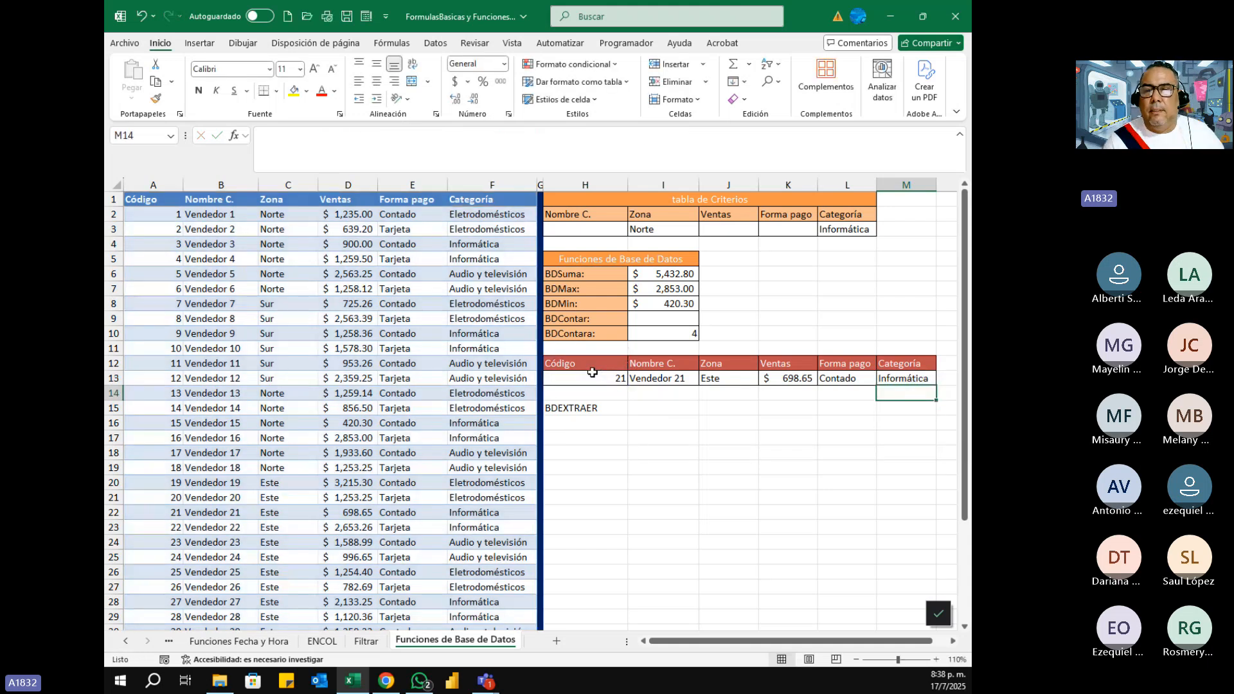
- Test the completed record lookup by entering the codes 20, 5 and 30 in turn in H13
{"action": "left_click", "coordinate": [579, 379]}
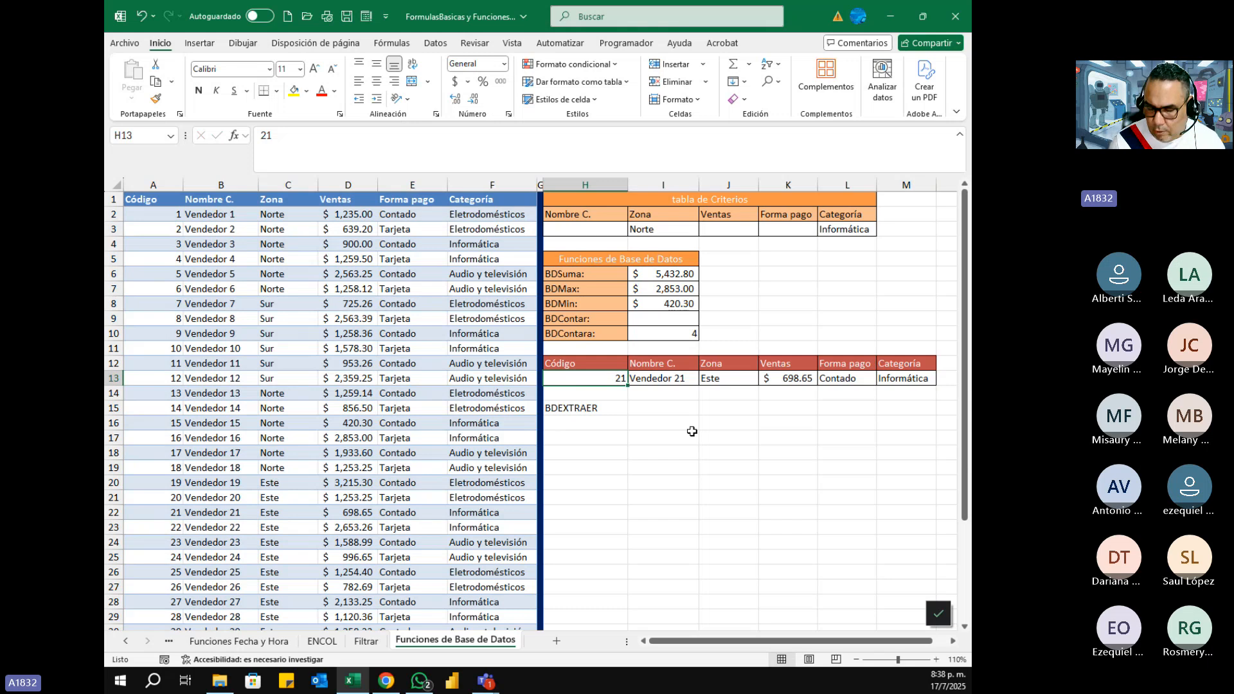
{"action": "type", "text": "20"}
{"action": "key", "text": "Return"}
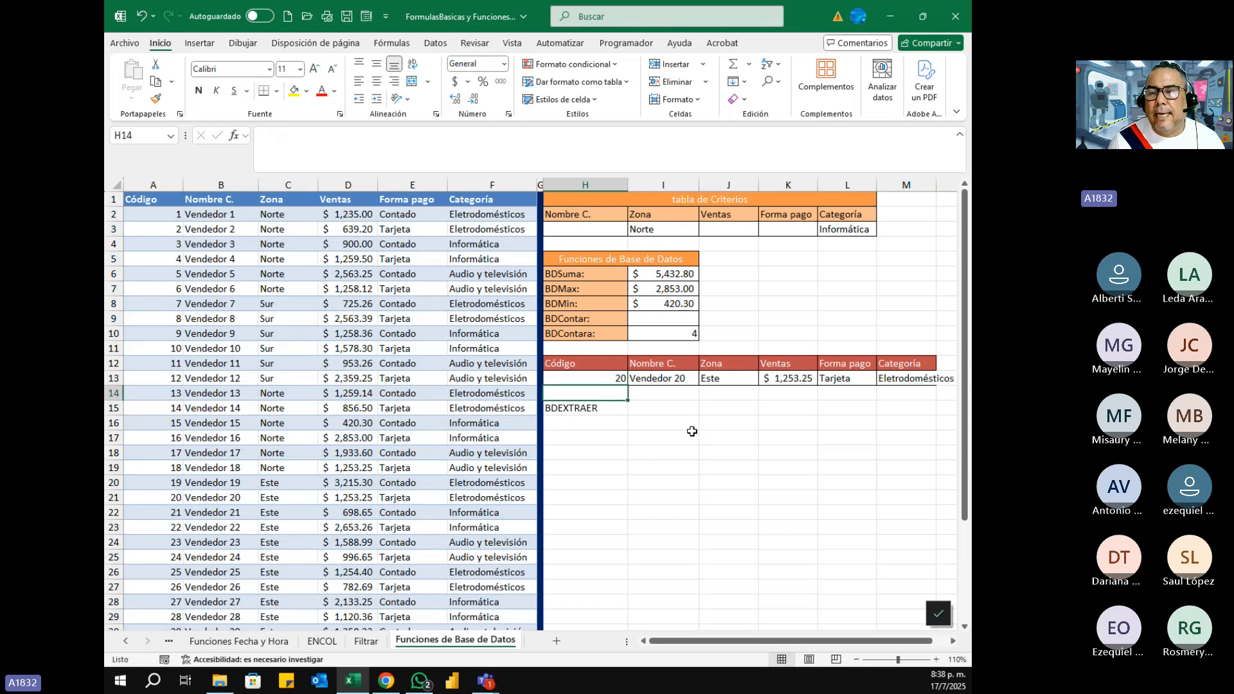
{"action": "key", "text": "Up"}
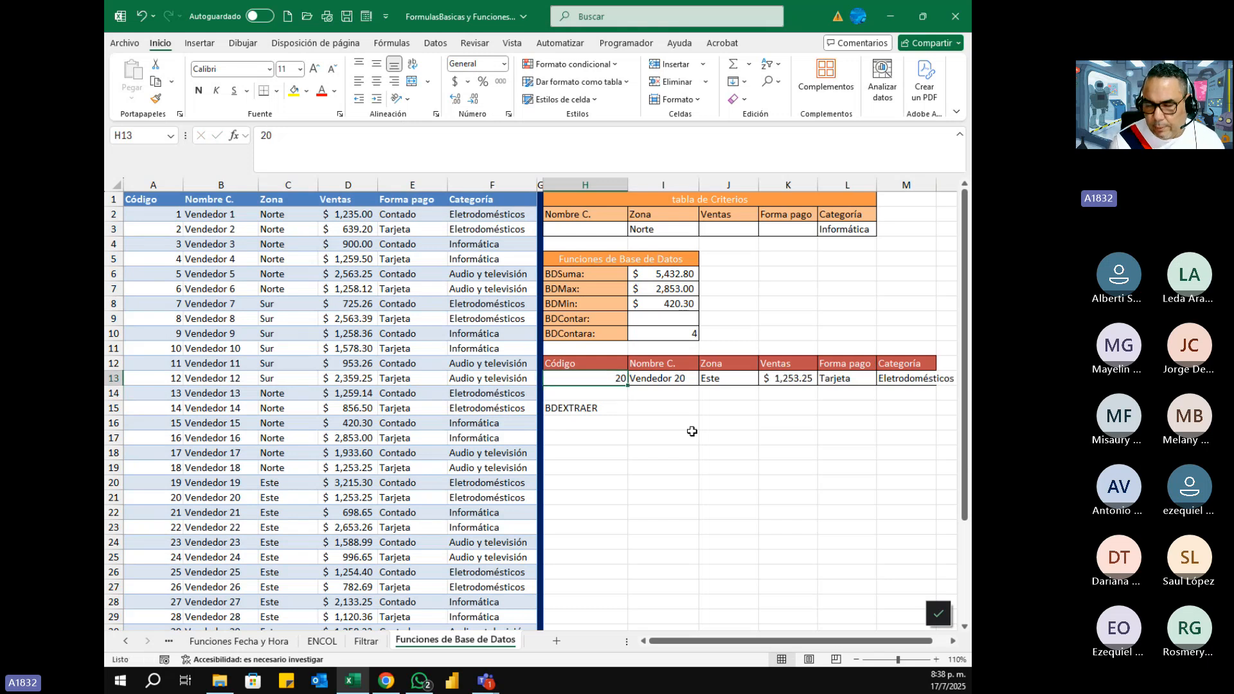
{"action": "type", "text": "5"}
{"action": "key", "text": "Return"}
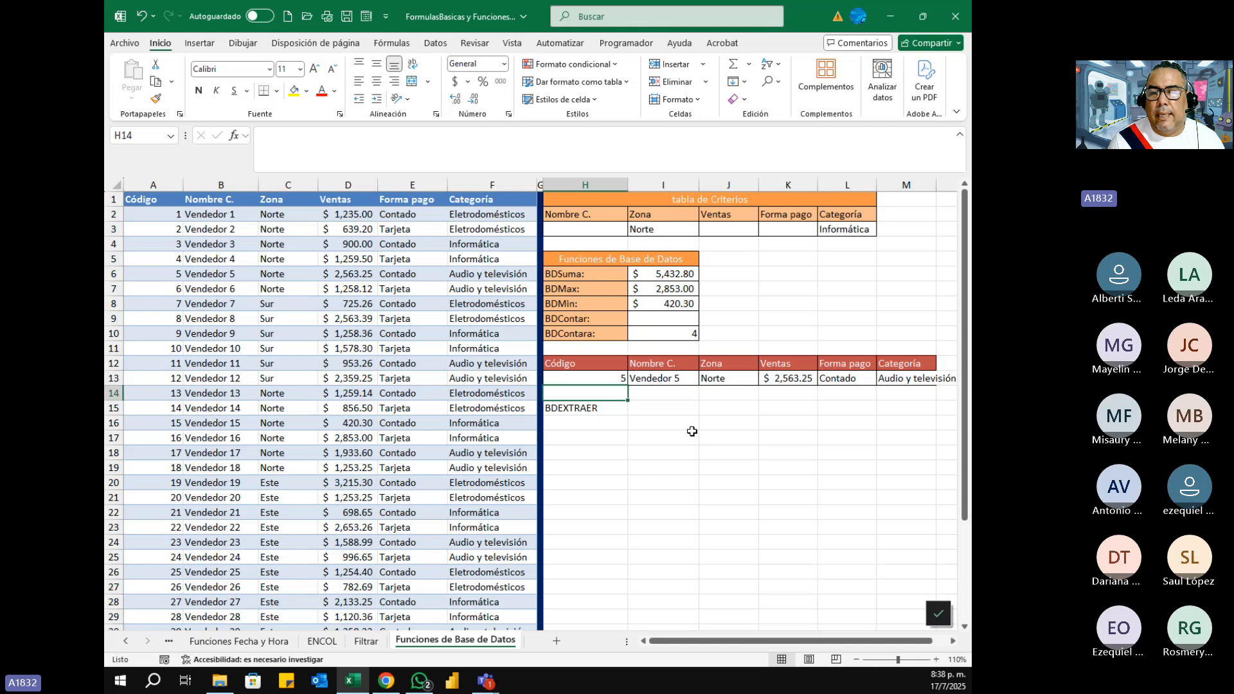
{"action": "key", "text": "Up"}
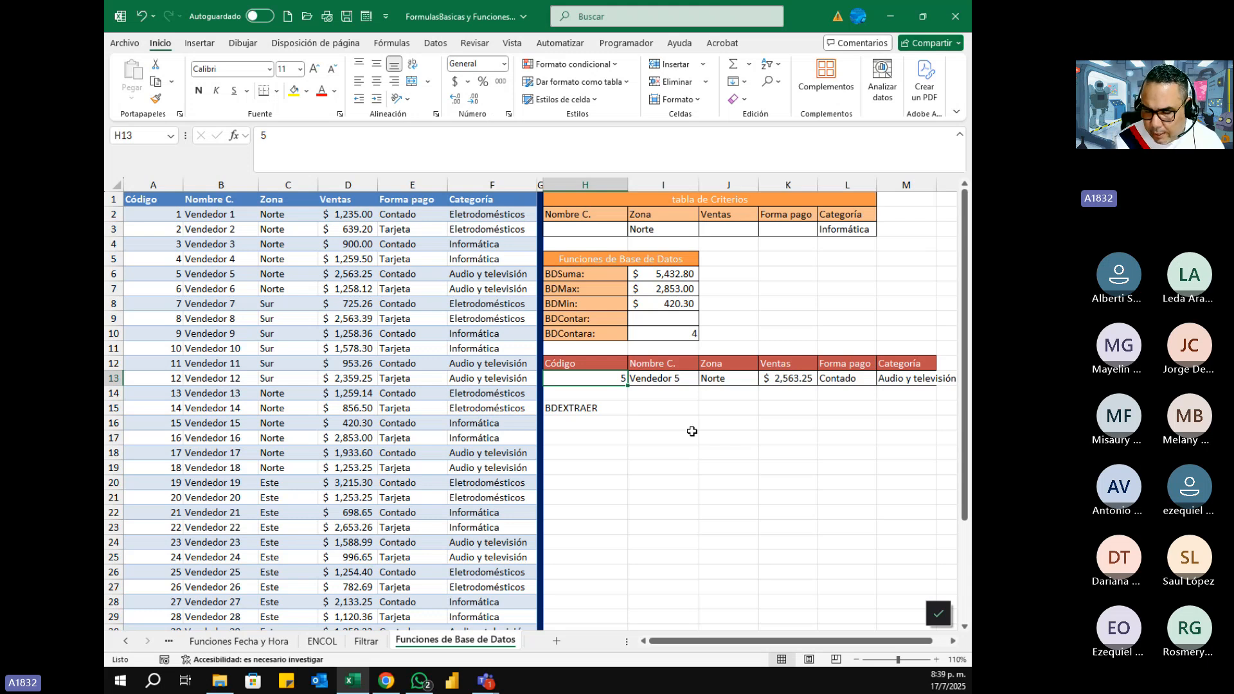
{"action": "type", "text": "30"}
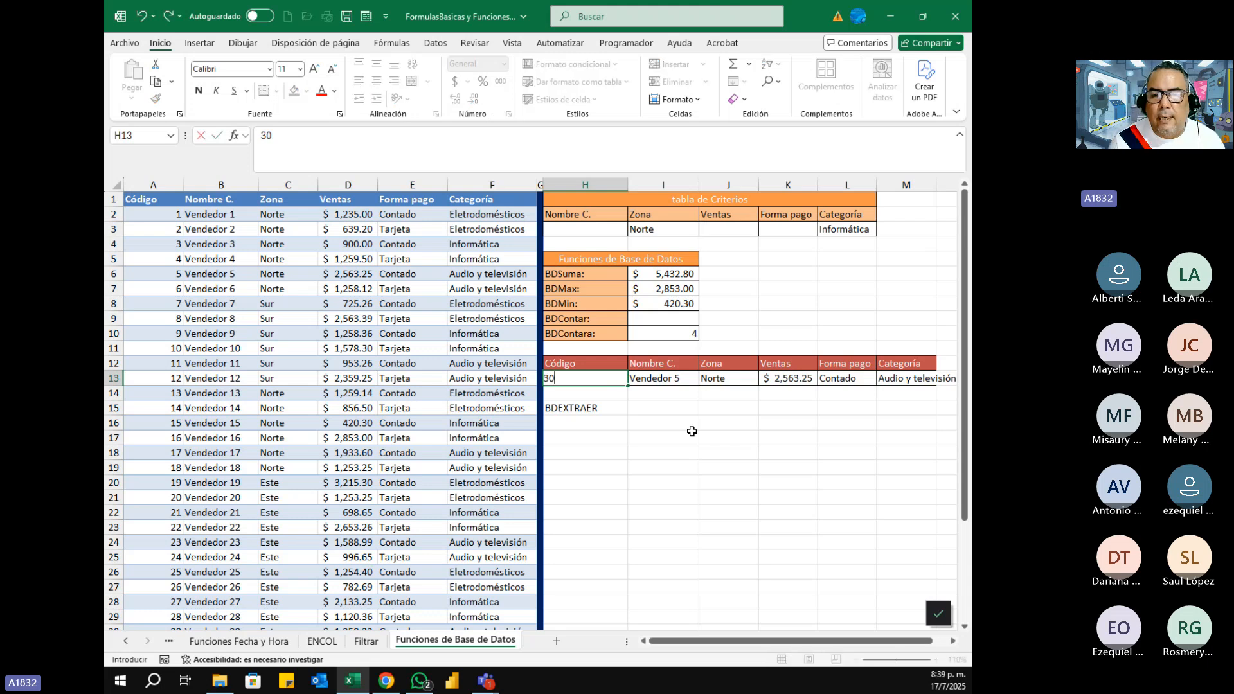
{"action": "key", "text": "Return"}
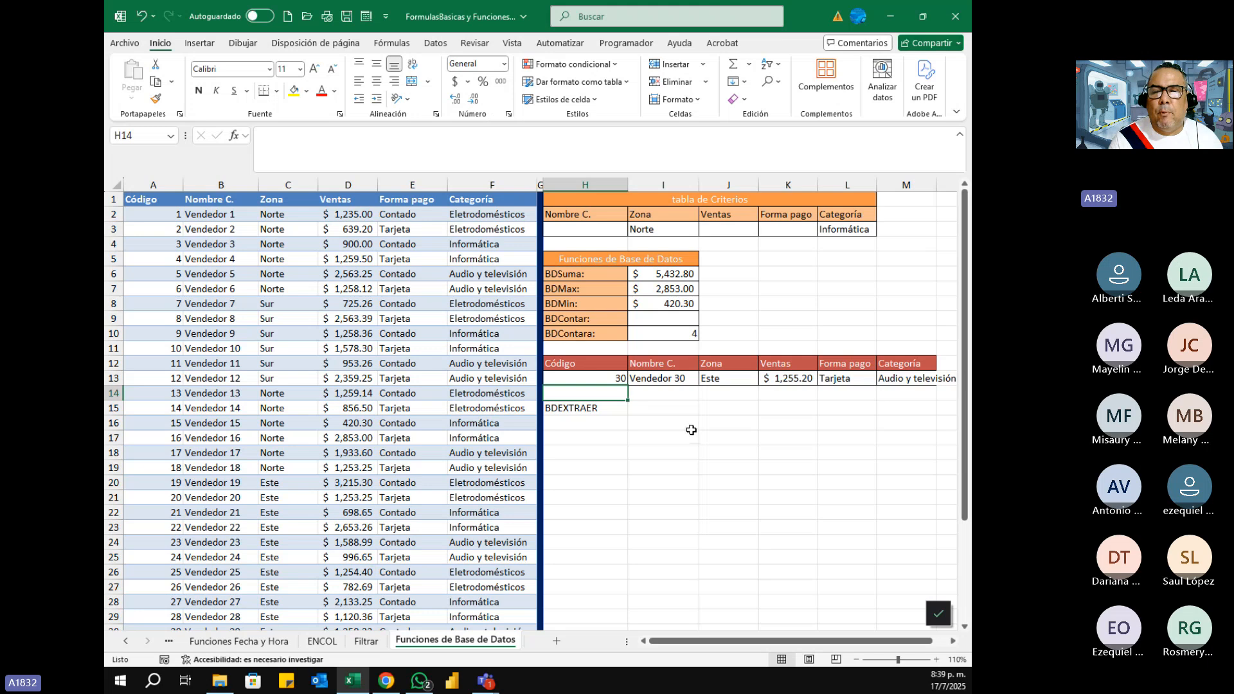
- Examine the record row cell by cell from H13 to M13, checking the code and each BDEXTRAER formula
{"action": "left_click", "coordinate": [611, 378]}
{"action": "left_click", "coordinate": [651, 378]}
{"action": "left_click", "coordinate": [734, 383]}
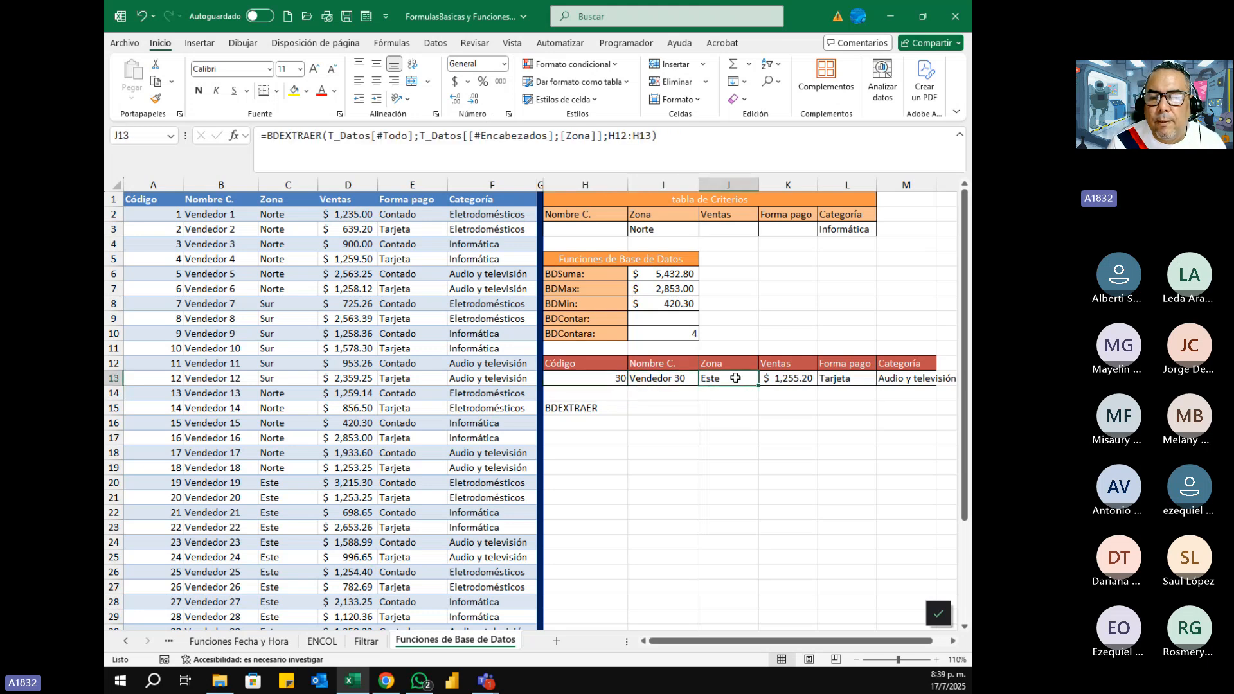
{"action": "left_click", "coordinate": [790, 379]}
{"action": "left_click", "coordinate": [845, 379]}
{"action": "left_click", "coordinate": [901, 380]}
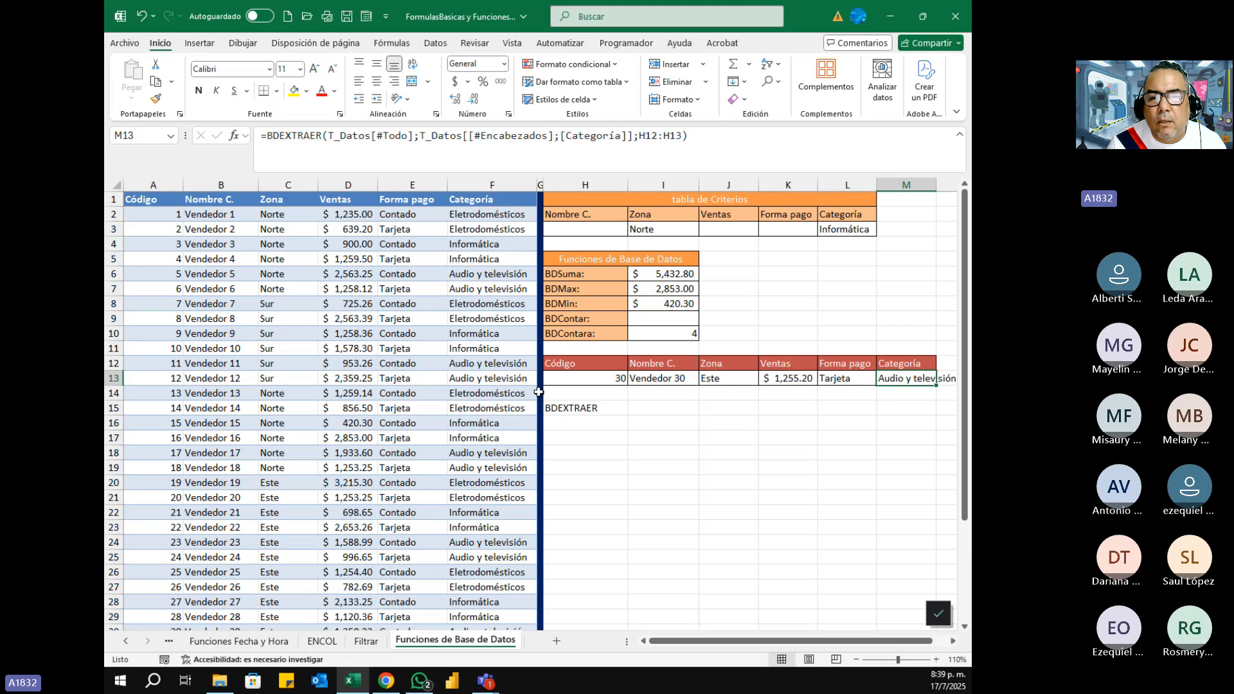
- Review the ENCOL, Funciones Fecha y Hora, Promedio,Max,Min, Contara and Promedio.Si exercise sheets
{"action": "left_click", "coordinate": [554, 408]}
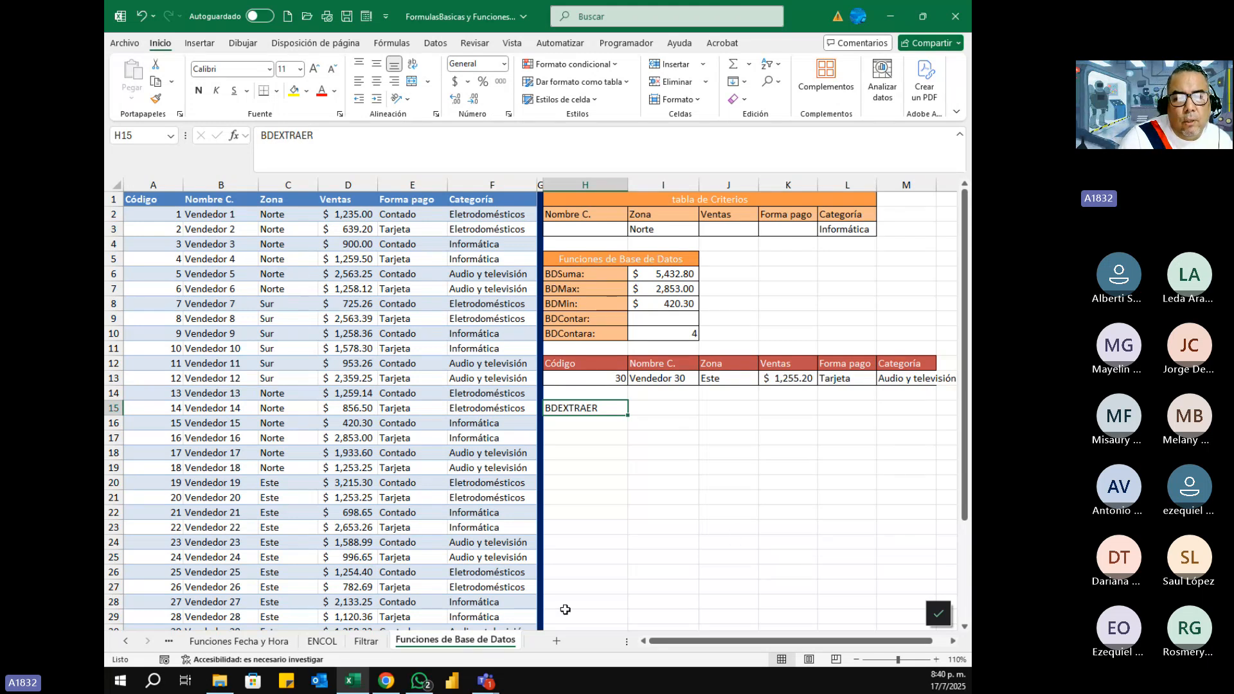
{"action": "left_click", "coordinate": [322, 641]}
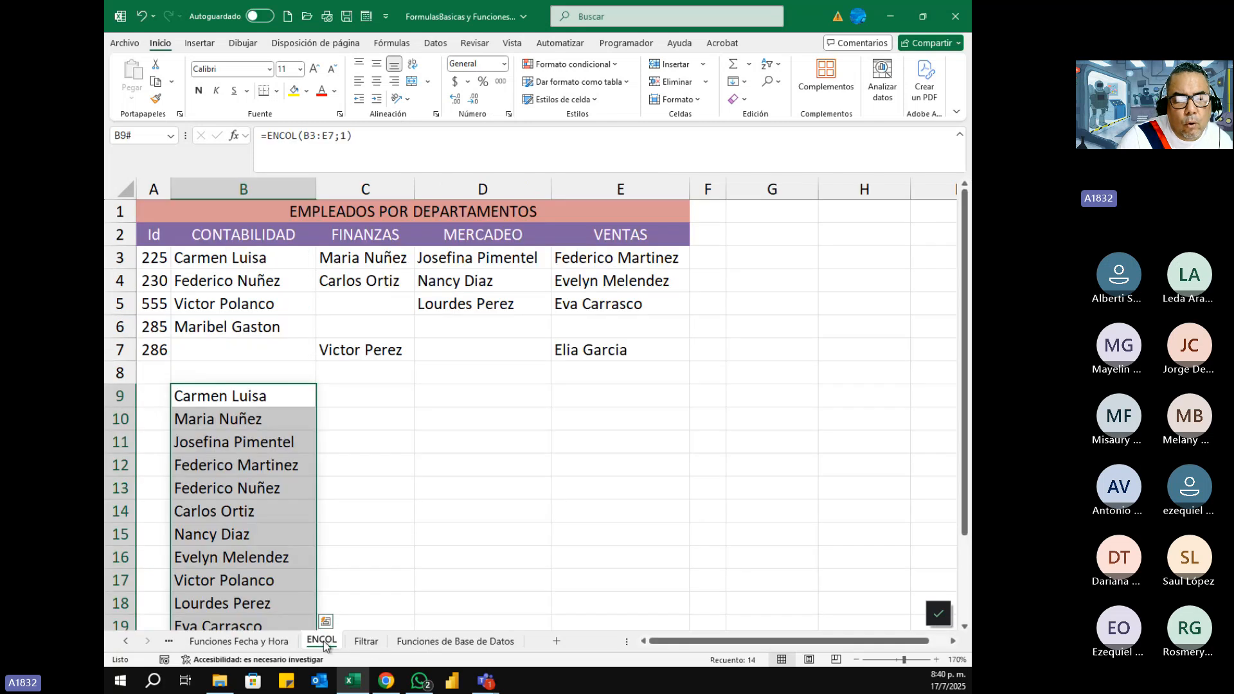
{"action": "left_click", "coordinate": [284, 403]}
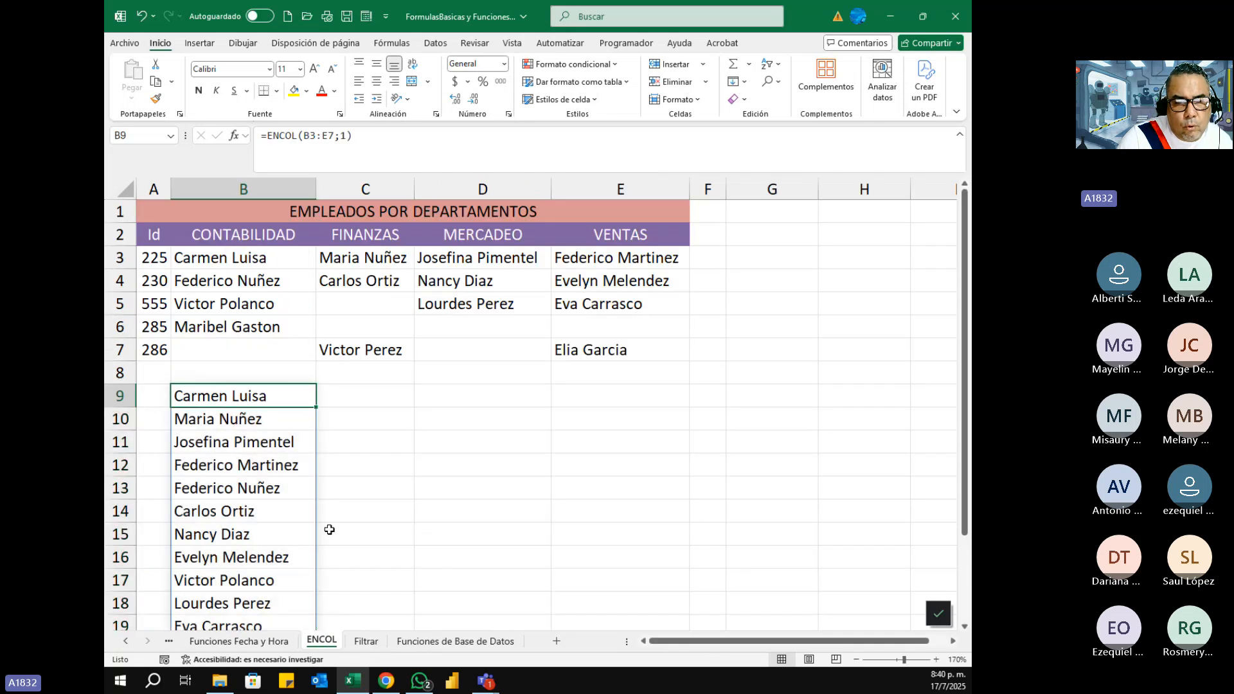
{"action": "left_click", "coordinate": [279, 641]}
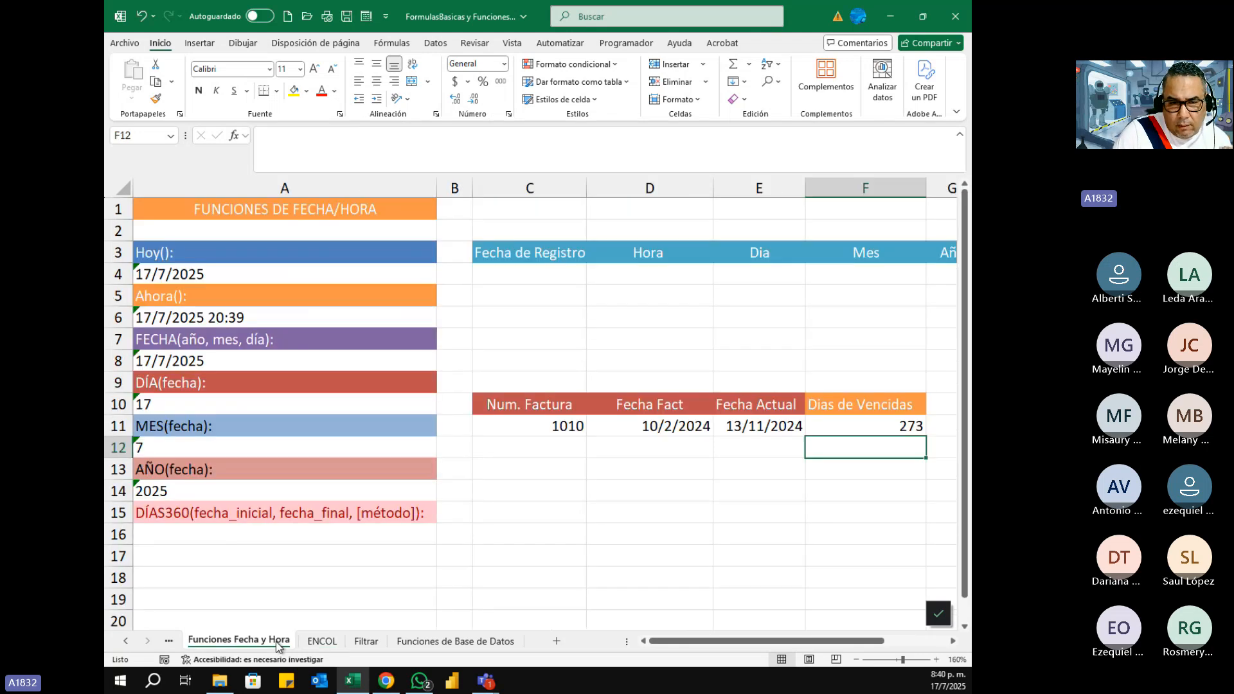
{"action": "left_click", "coordinate": [125, 640]}
{"action": "left_click", "coordinate": [125, 641]}
{"action": "left_click", "coordinate": [125, 640]}
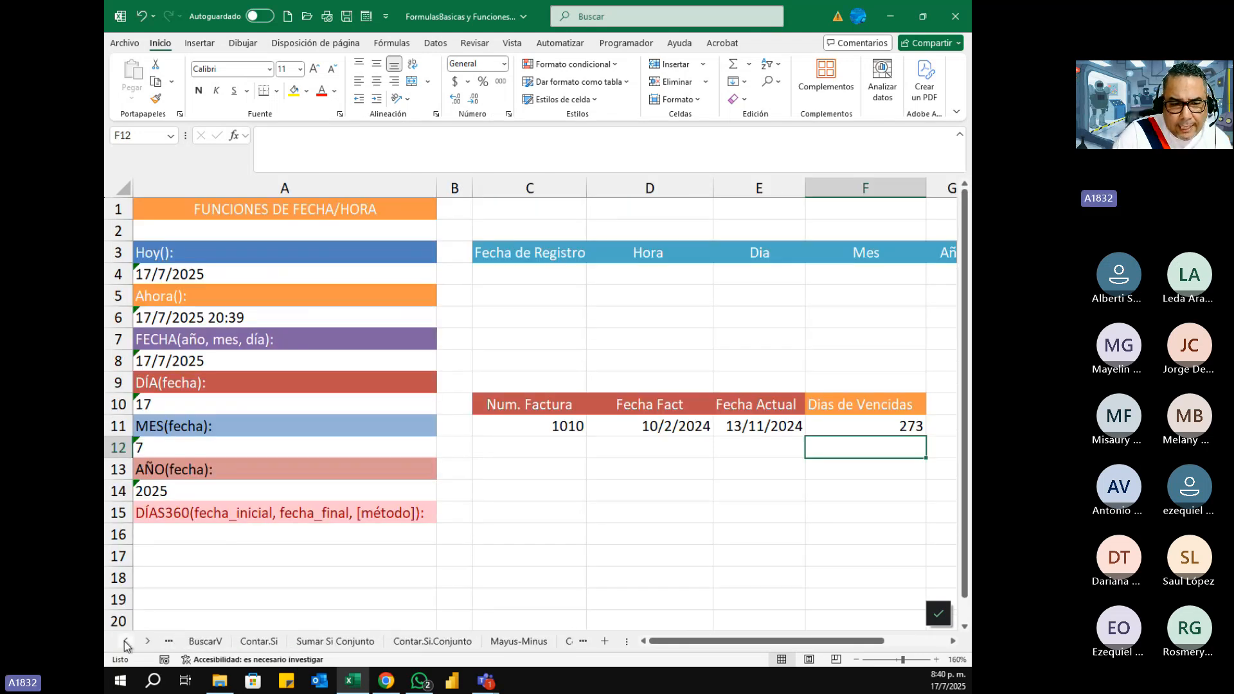
{"action": "left_click", "coordinate": [125, 641]}
{"action": "left_click", "coordinate": [125, 642]}
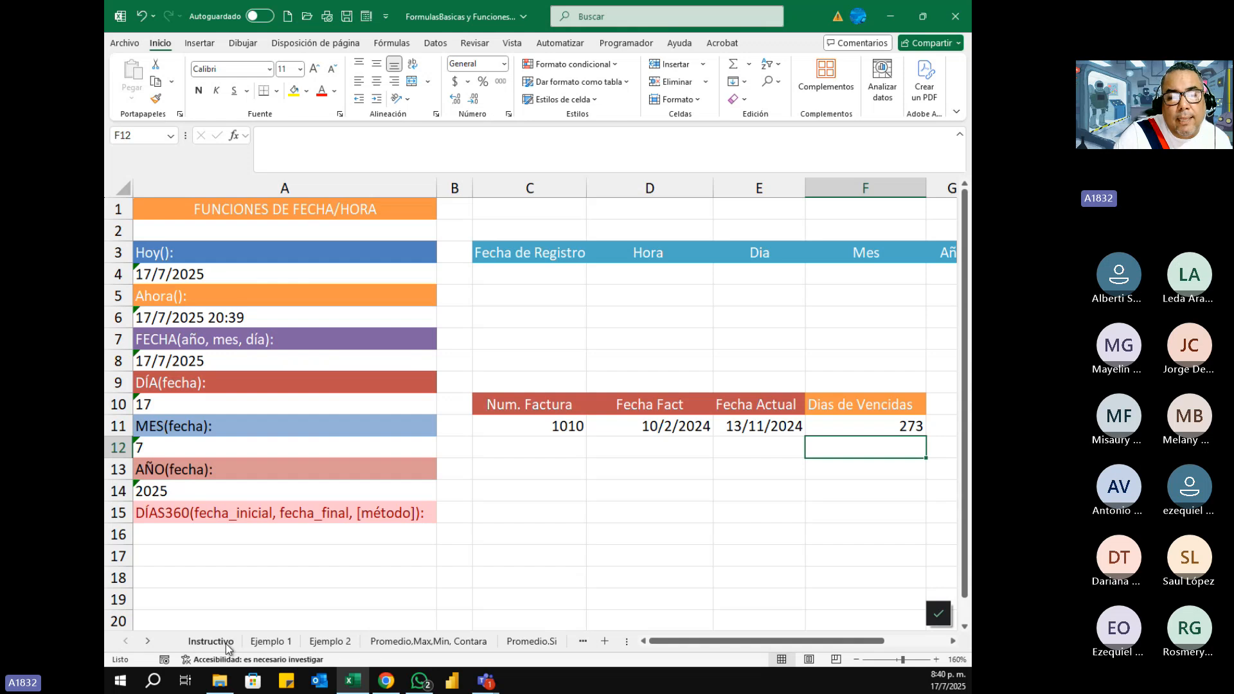
{"action": "left_click", "coordinate": [399, 642]}
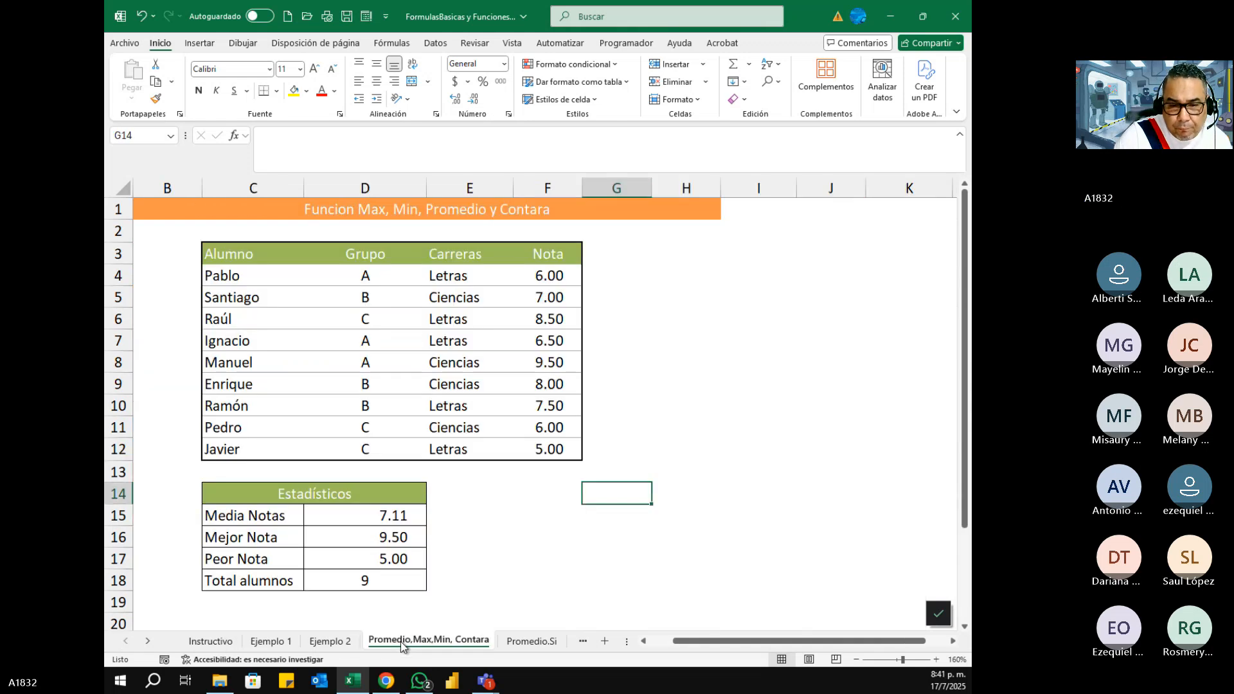
{"action": "left_click", "coordinate": [511, 640]}
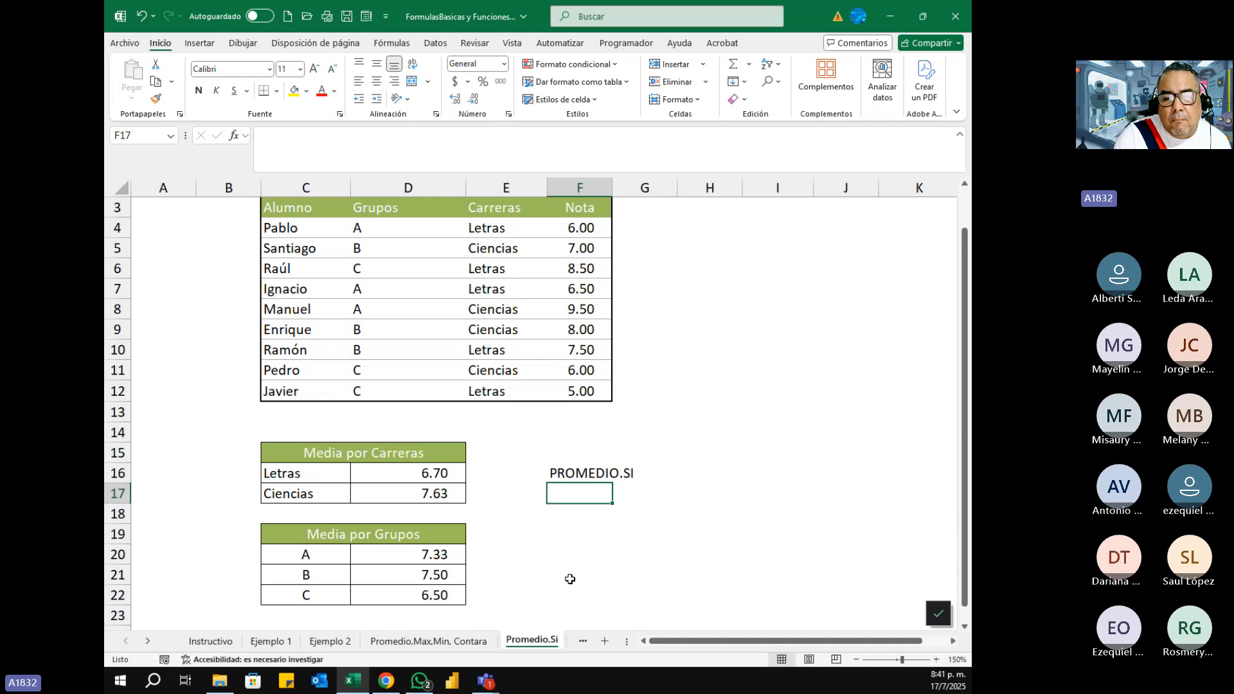
- Review the exercise sheets from Promedio.Si.Conjunto through Contar.Si and Concatenar to Texto en Colu, then return to Mayus-Minus
{"action": "left_click", "coordinate": [584, 642]}
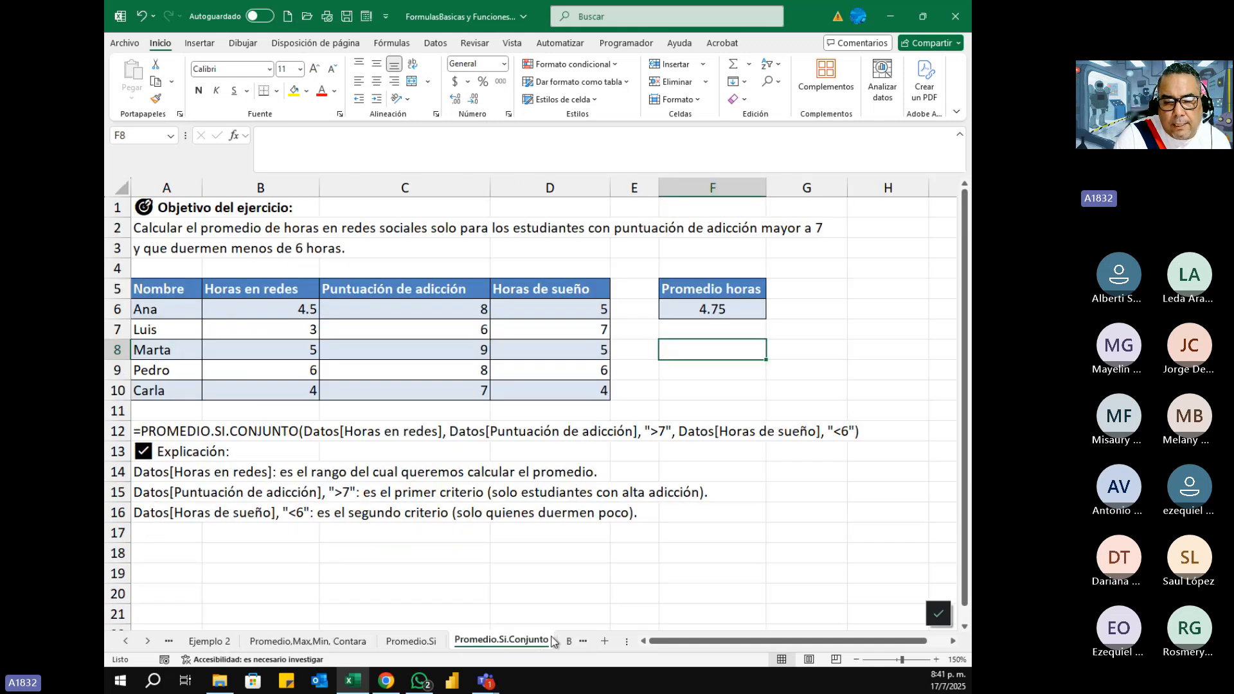
{"action": "left_click", "coordinate": [567, 641]}
{"action": "left_click", "coordinate": [556, 641]}
{"action": "left_click", "coordinate": [582, 642]}
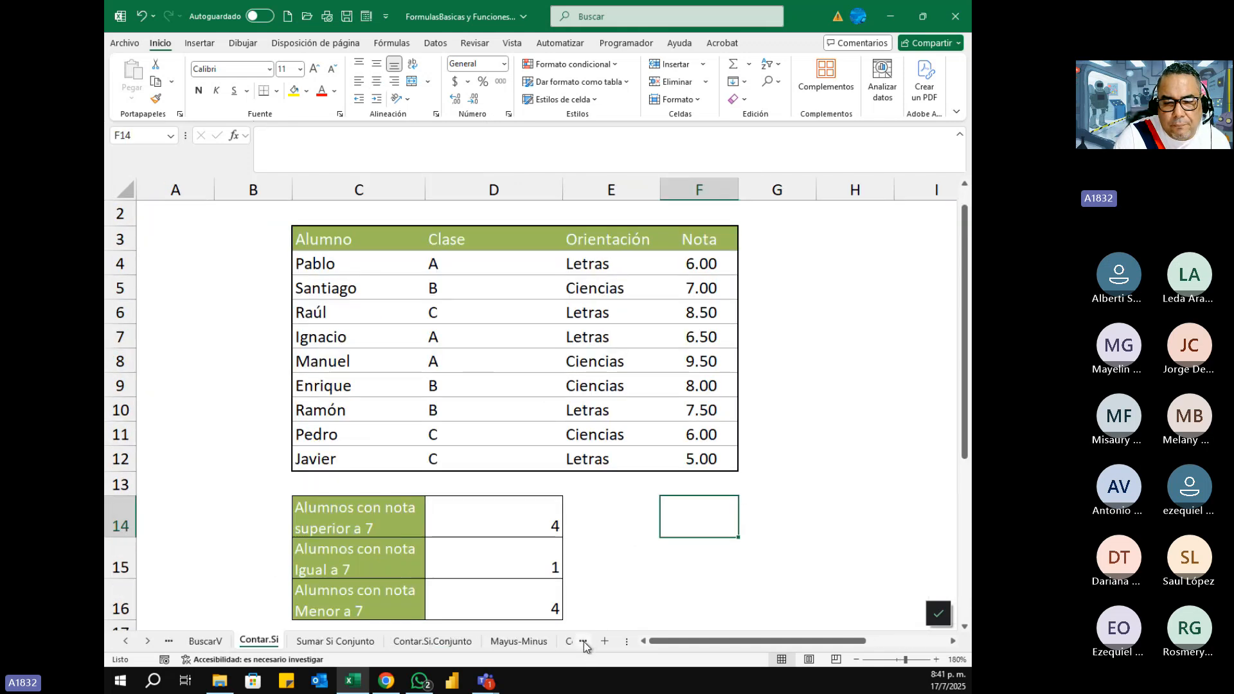
{"action": "left_click", "coordinate": [531, 645]}
{"action": "left_click", "coordinate": [569, 643]}
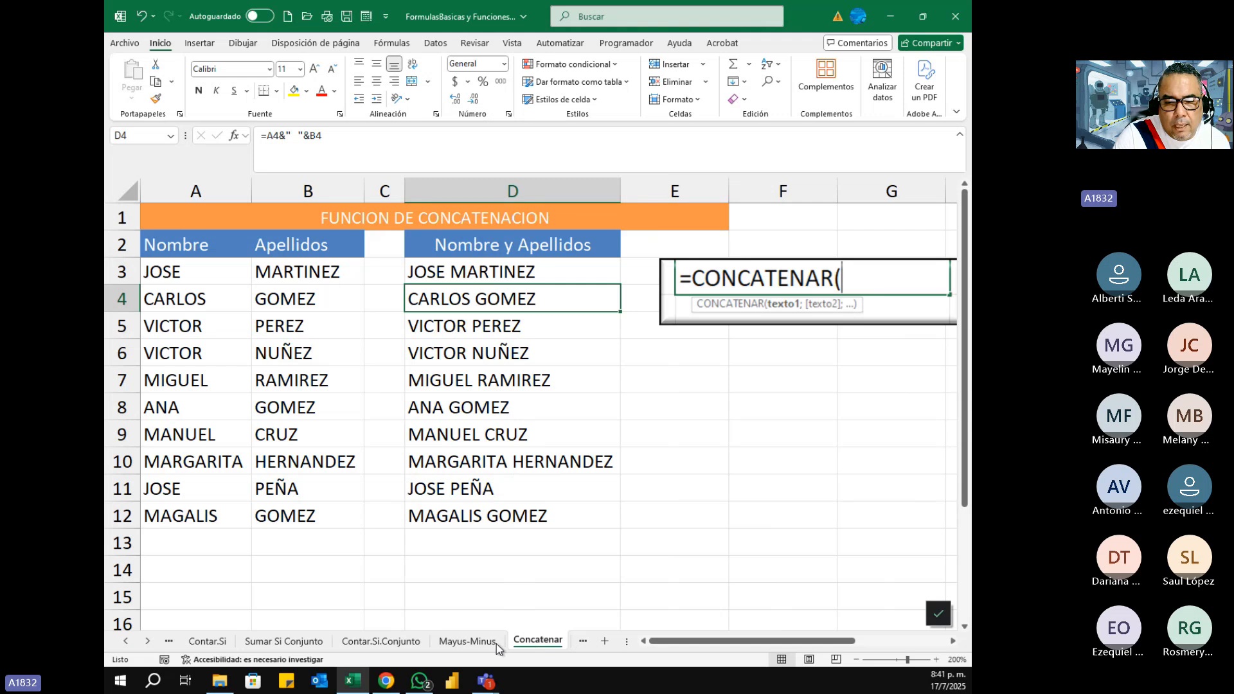
{"action": "left_click", "coordinate": [582, 642]}
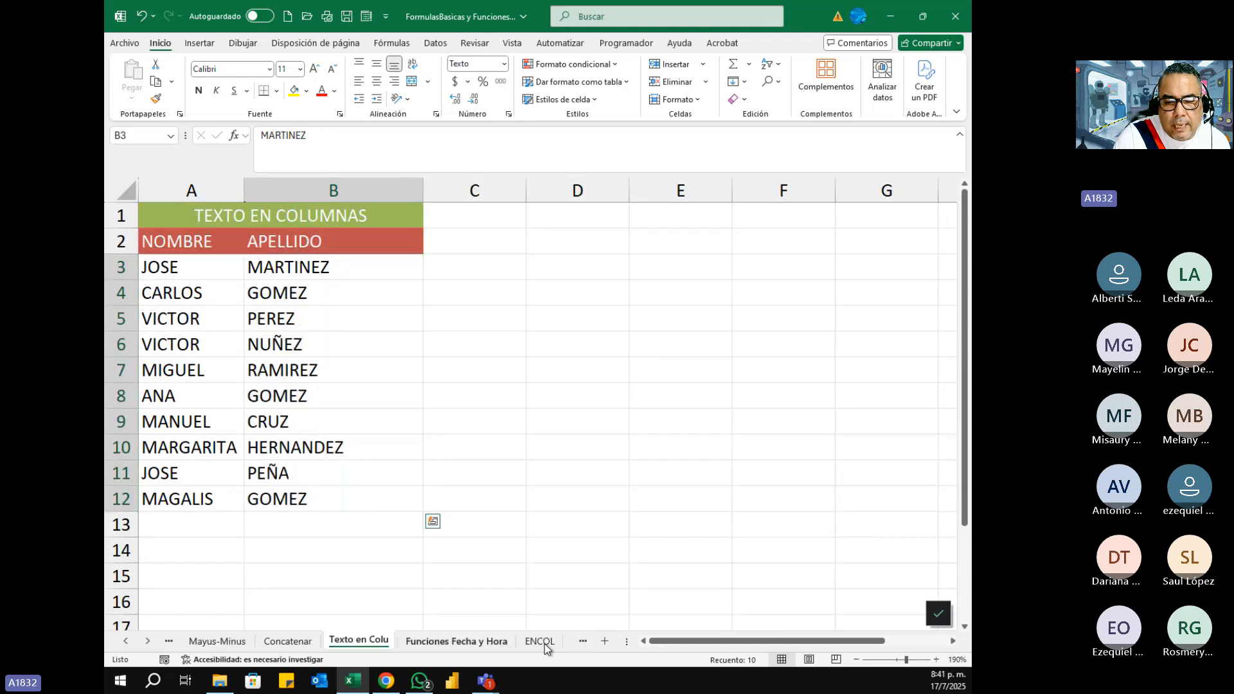
{"action": "left_click", "coordinate": [456, 641]}
{"action": "left_click", "coordinate": [359, 640]}
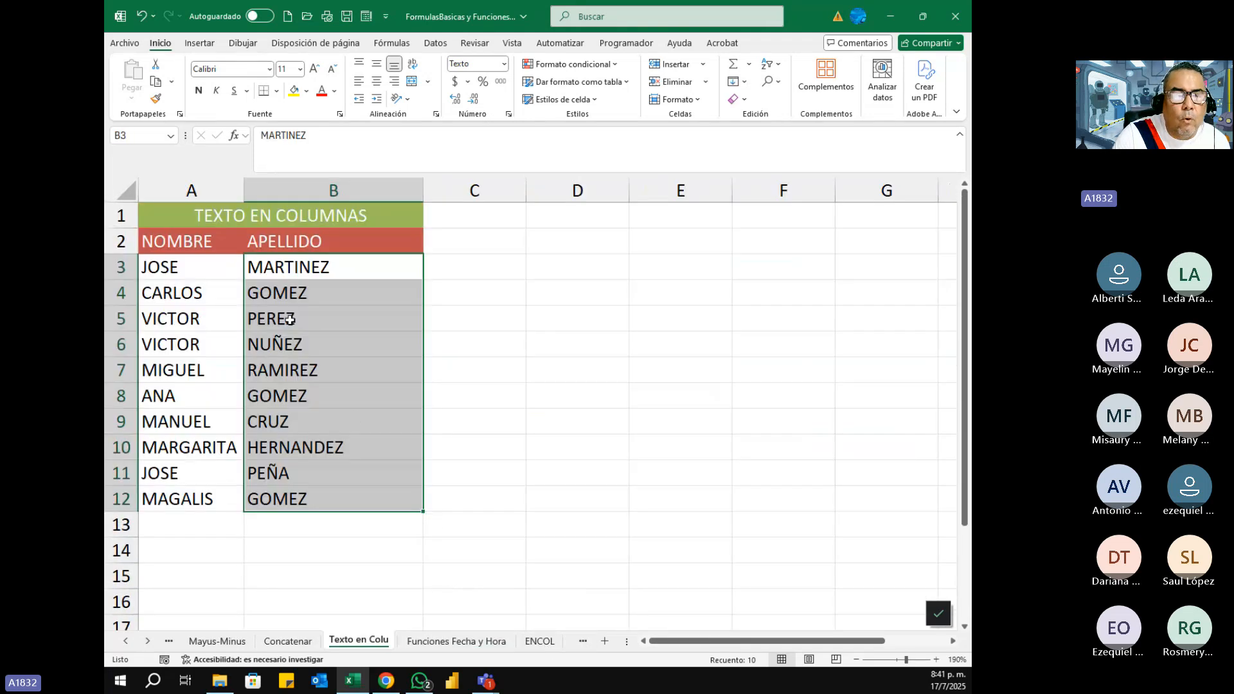
{"action": "left_click", "coordinate": [215, 270]}
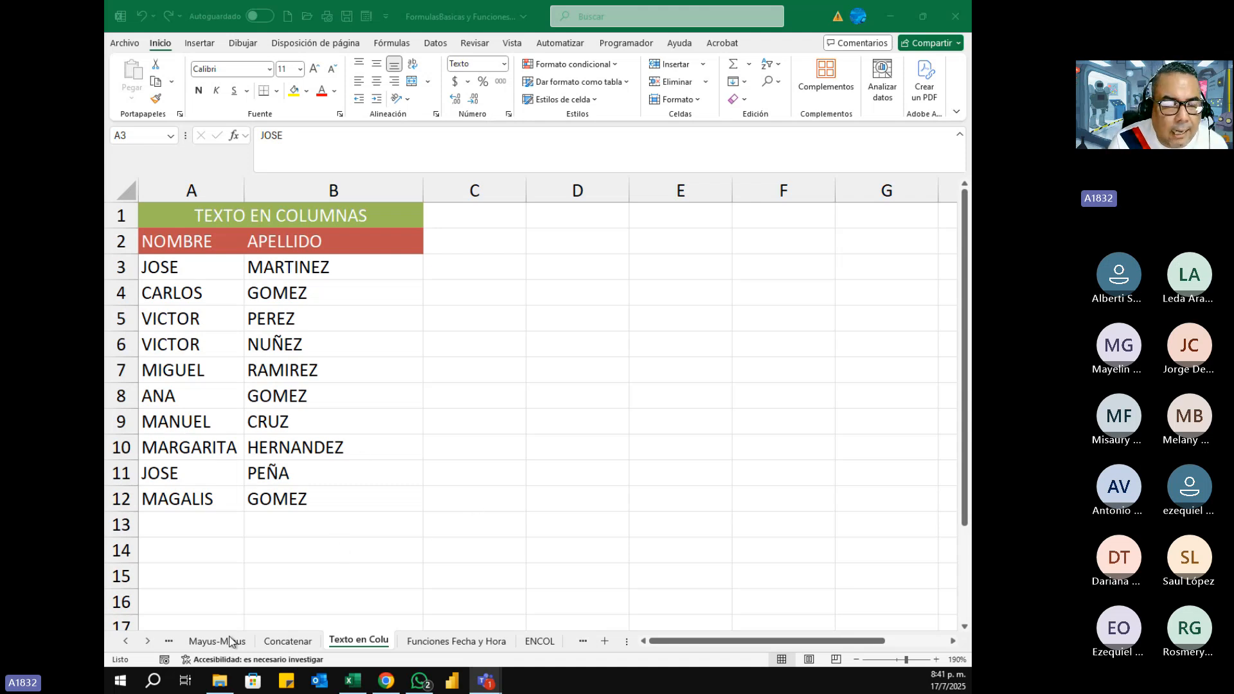
{"action": "left_click", "coordinate": [218, 641]}
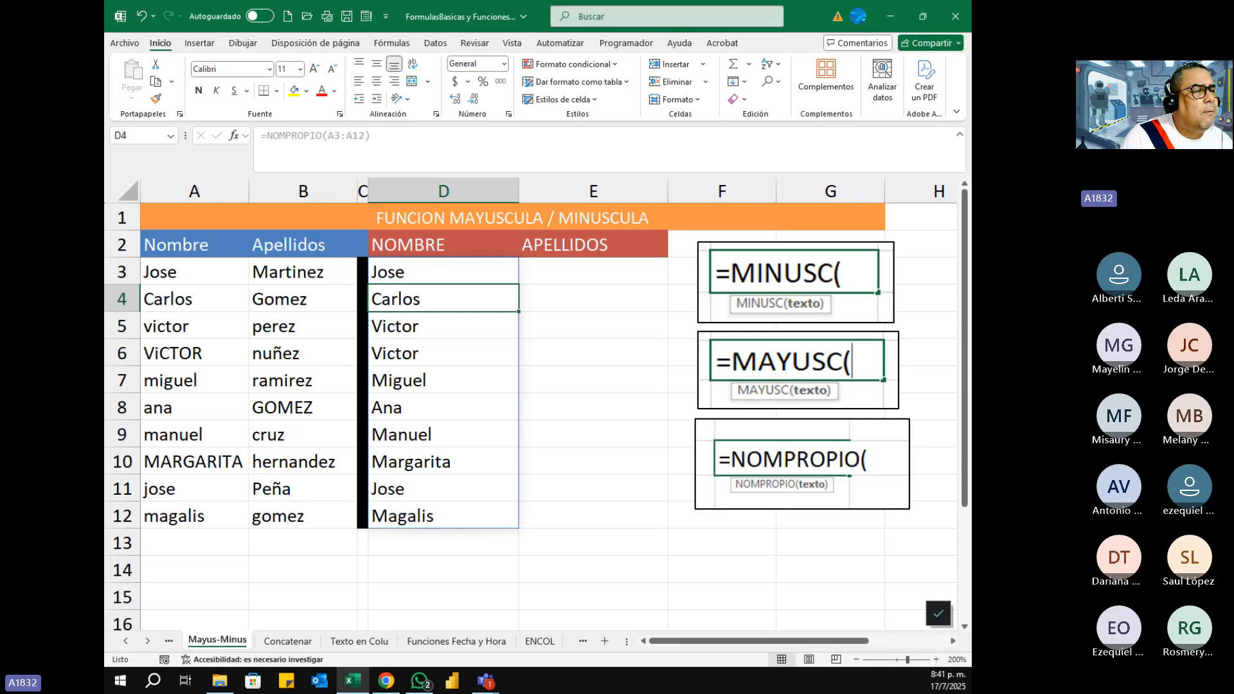
{"action": "key", "text": "alt+Tab"}
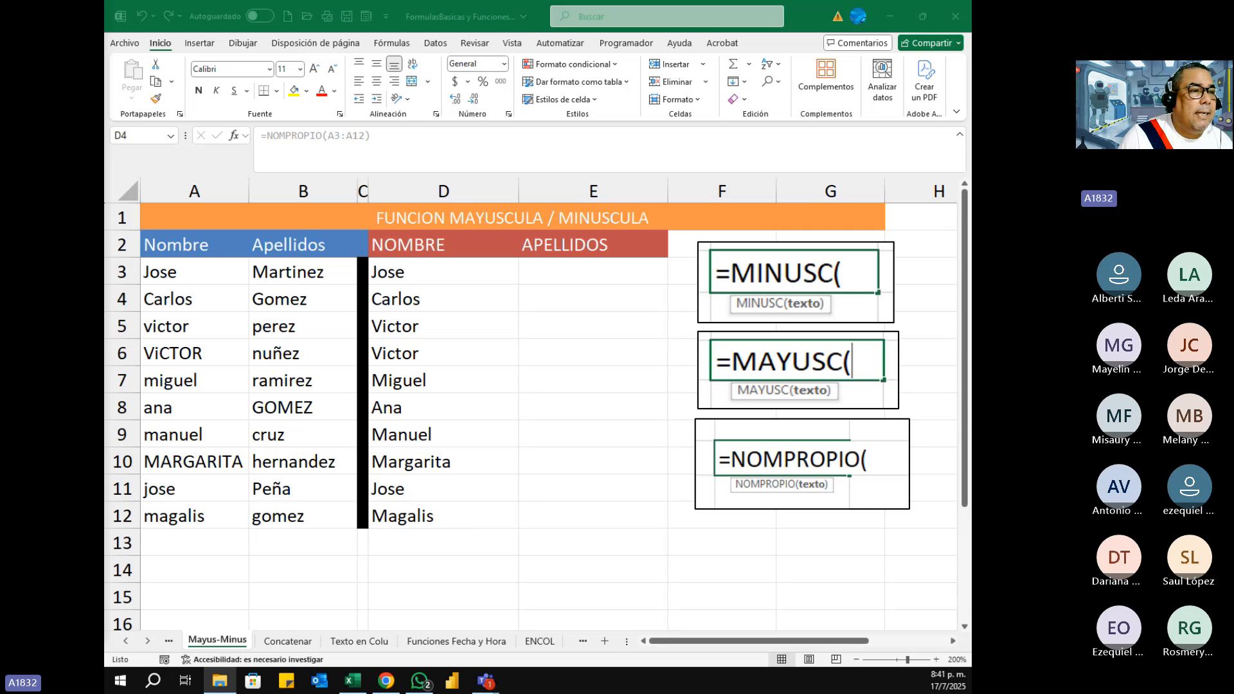
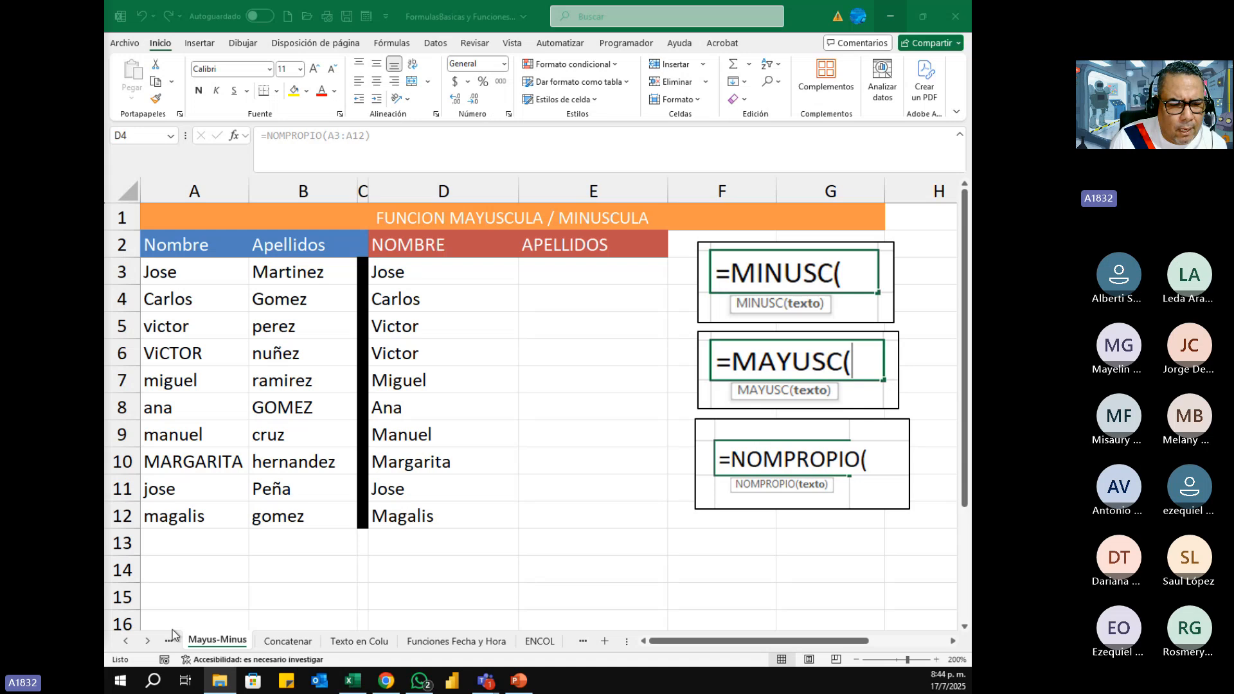
- Clear the Estadísticos results in D15:D18 on the Promedio,Max,Min, Contara sheet
{"action": "left_click", "coordinate": [126, 643]}
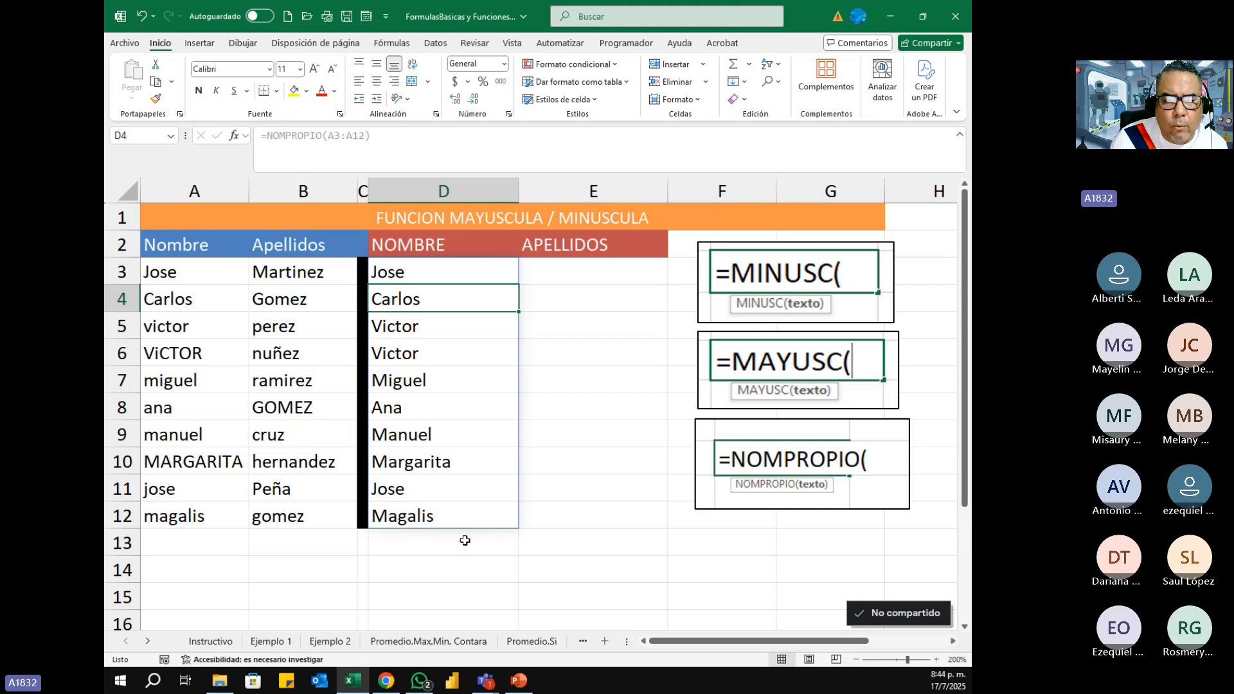
{"action": "left_click", "coordinate": [421, 643]}
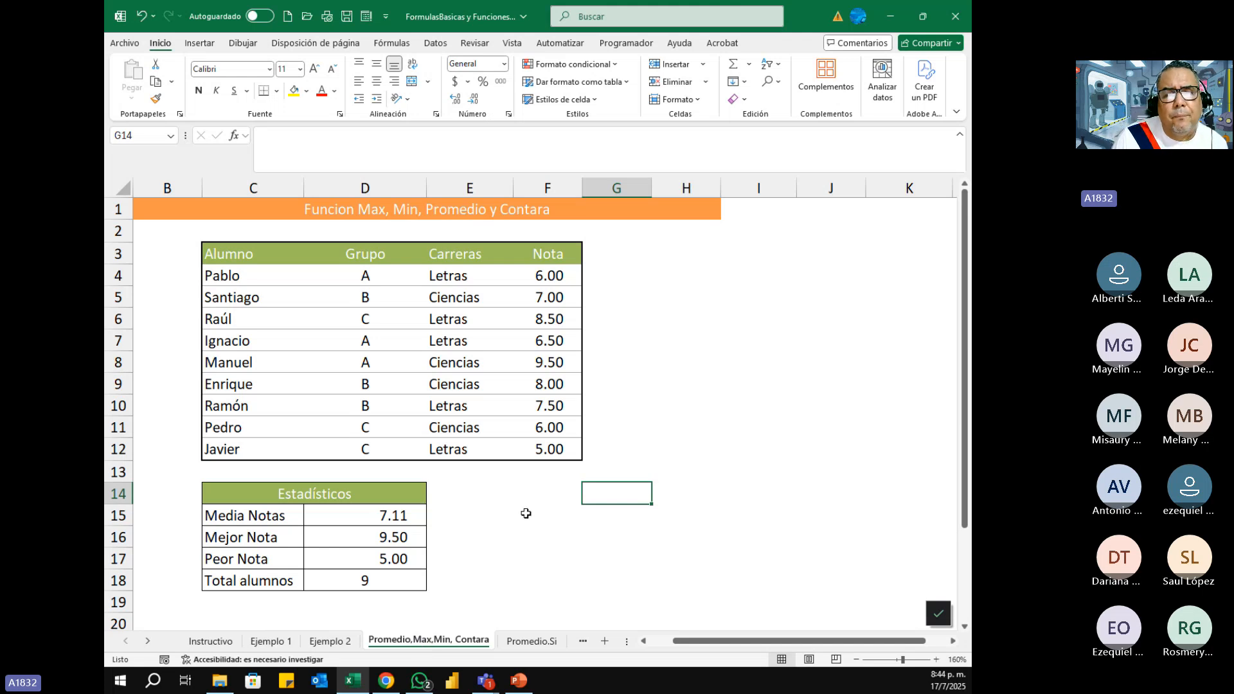
{"action": "scroll", "coordinate": [526, 513], "scroll_direction": "down", "scroll_amount": 1}
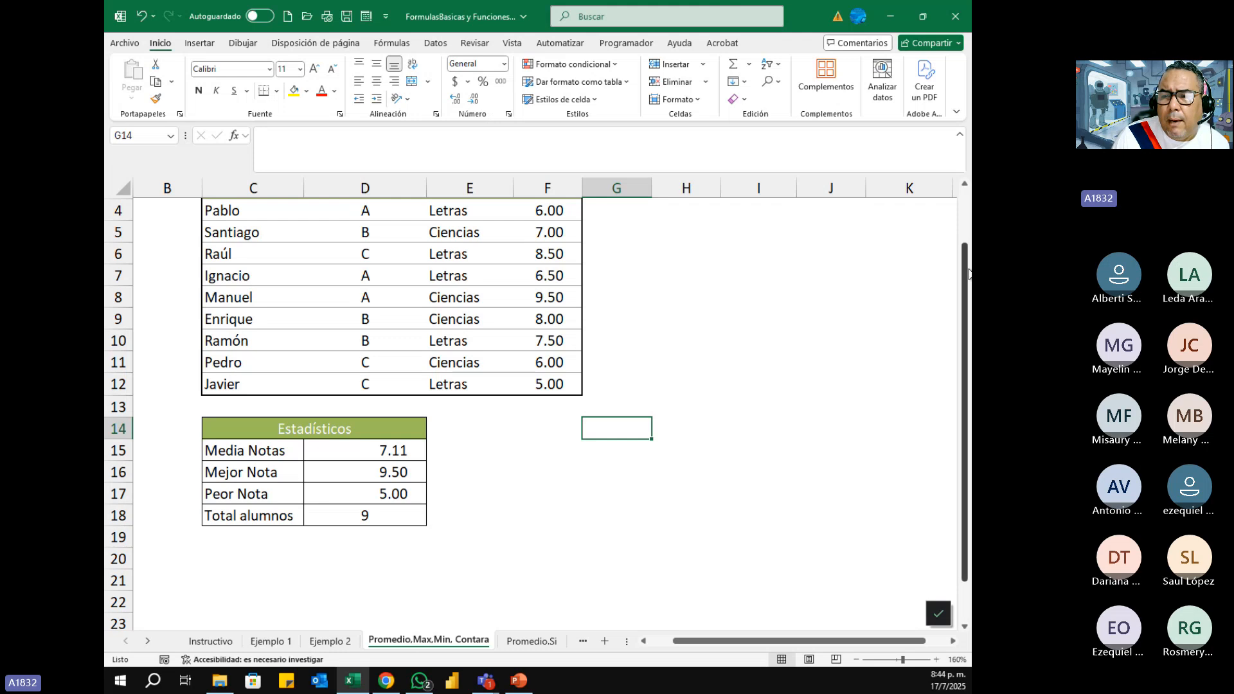
{"action": "left_click_drag", "start_coordinate": [967, 273], "coordinate": [969, 207]}
{"action": "left_click", "coordinate": [381, 518]}
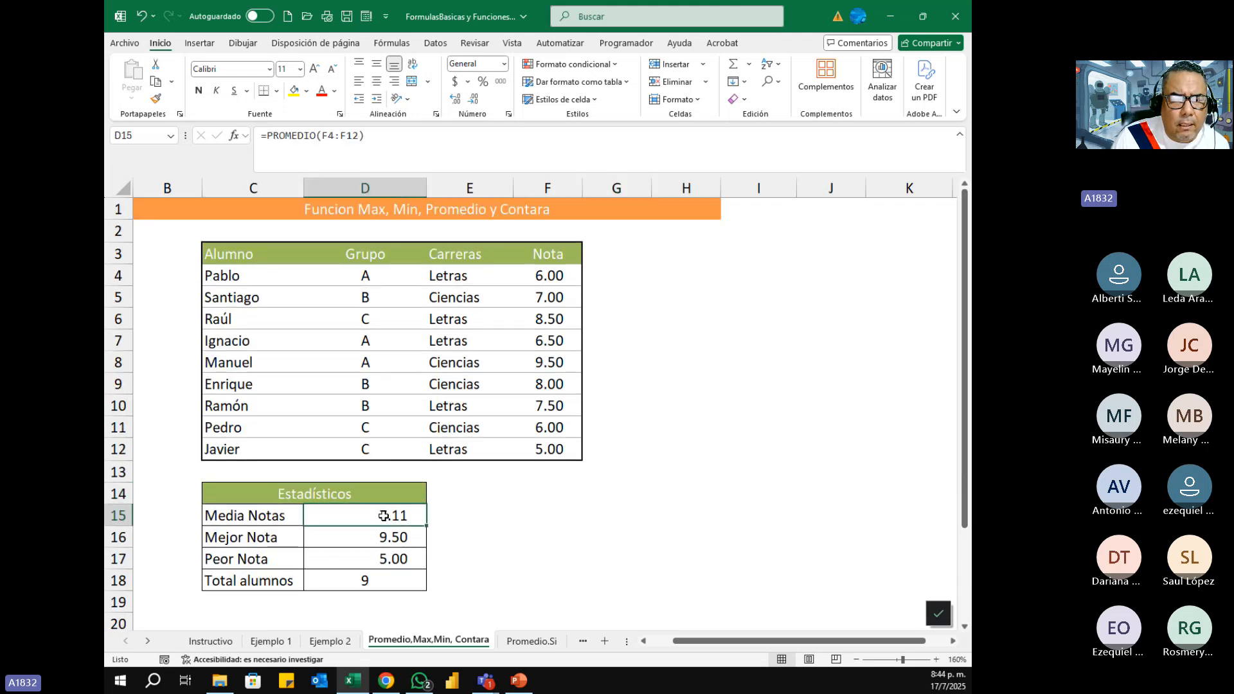
{"action": "left_click_drag", "start_coordinate": [379, 520], "coordinate": [387, 586]}
{"action": "key", "text": "Delete"}
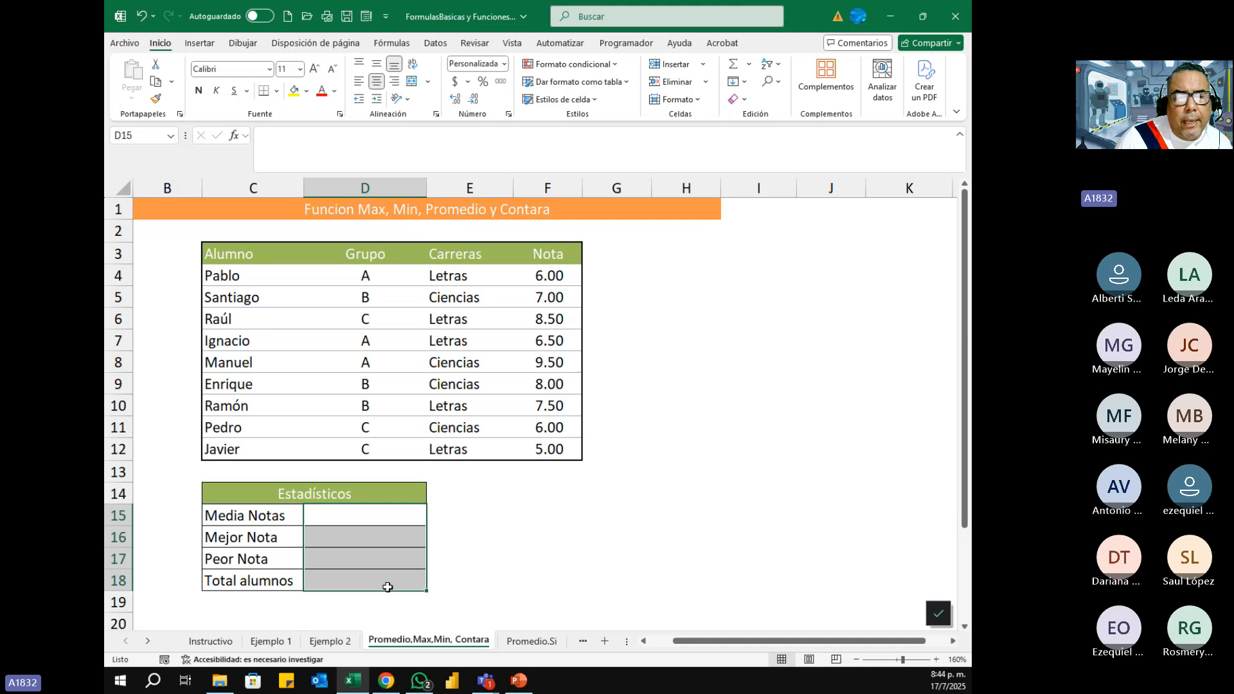
- Start inserting a function in D15 for Media Notas, shrinking the formula bar and moving the function dialog clear of the grades table
{"action": "left_click", "coordinate": [414, 516]}
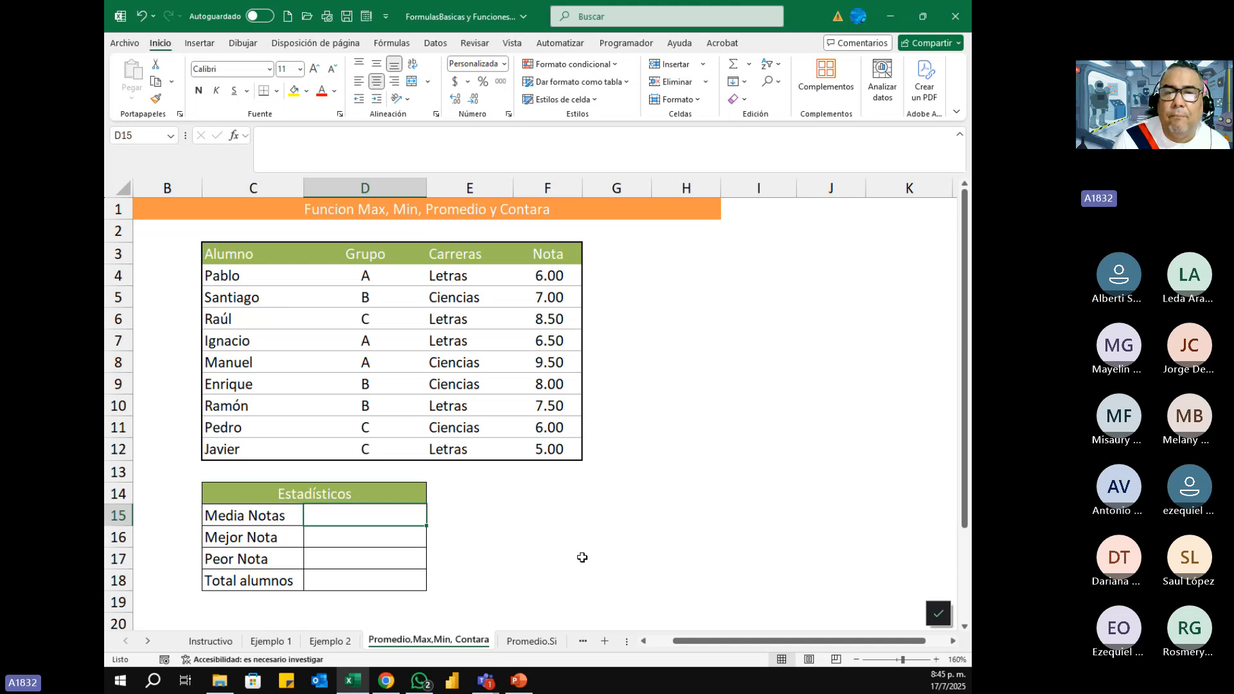
{"action": "left_click", "coordinate": [390, 45]}
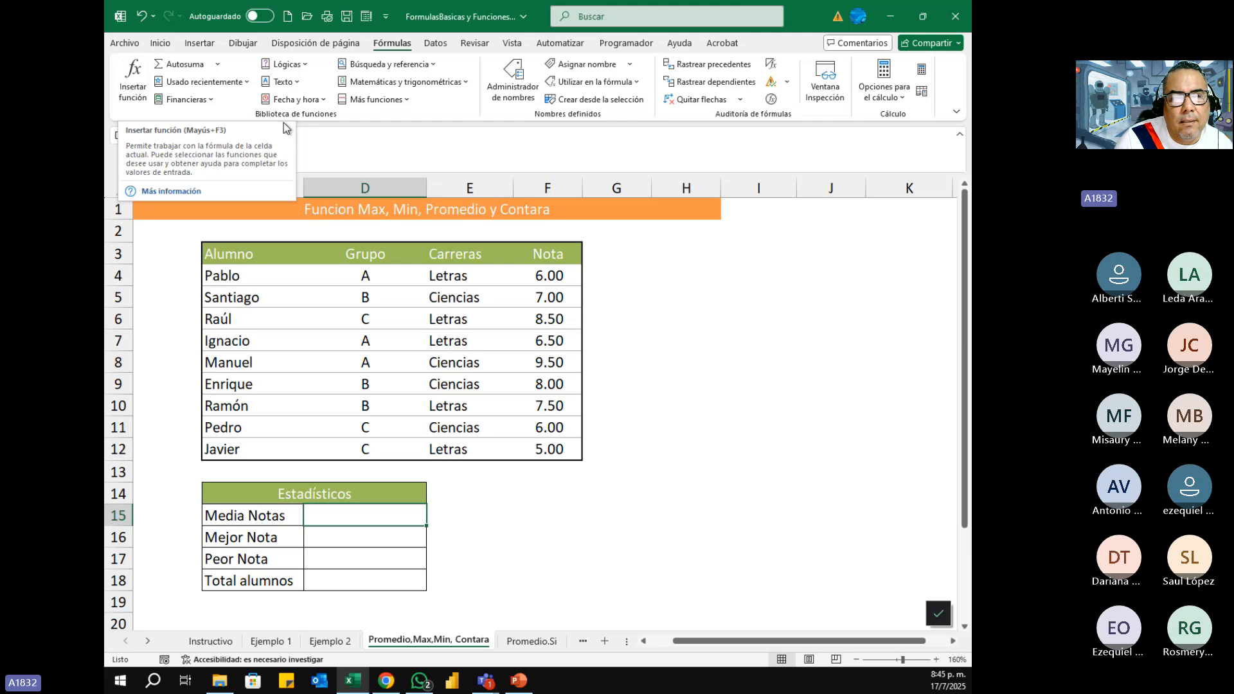
{"action": "left_click", "coordinate": [599, 157]}
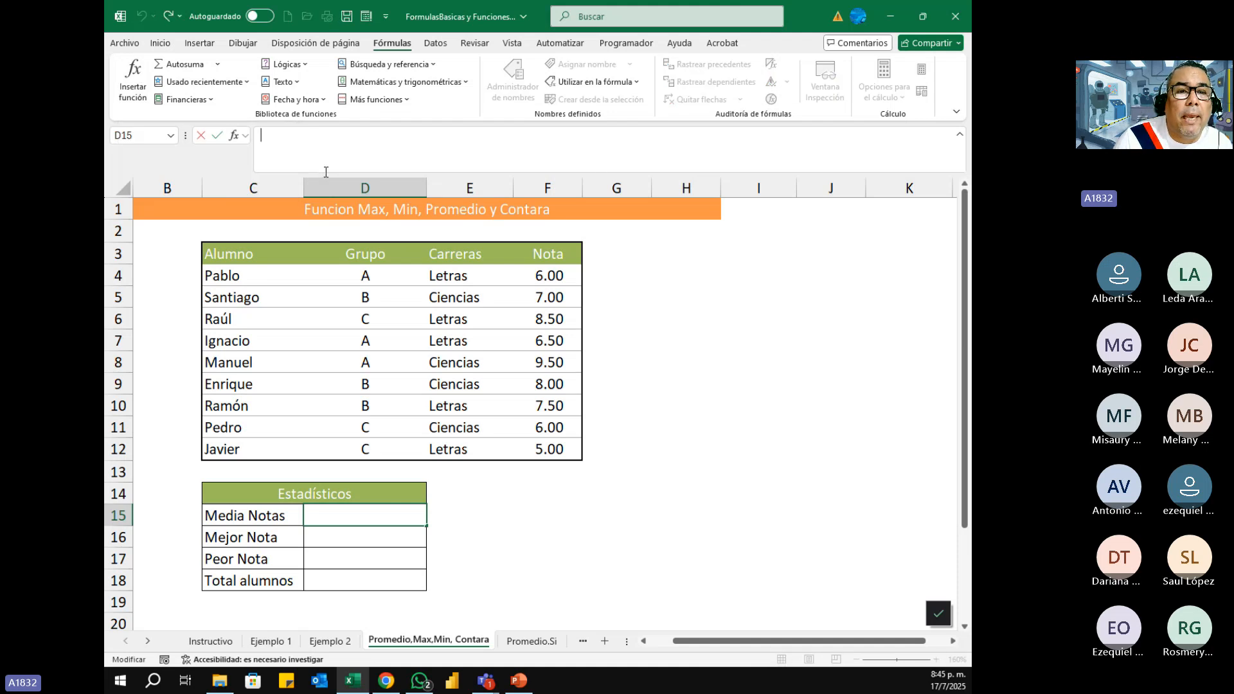
{"action": "left_click_drag", "start_coordinate": [325, 172], "coordinate": [324, 144]}
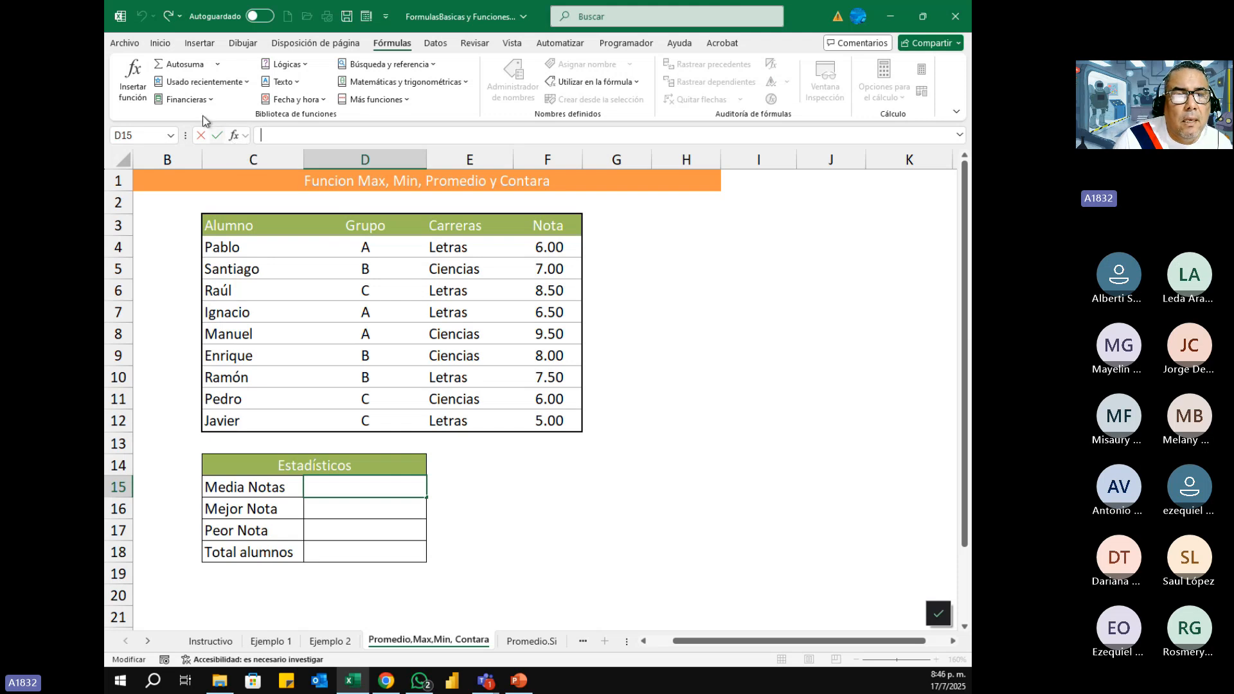
{"action": "left_click", "coordinate": [144, 88]}
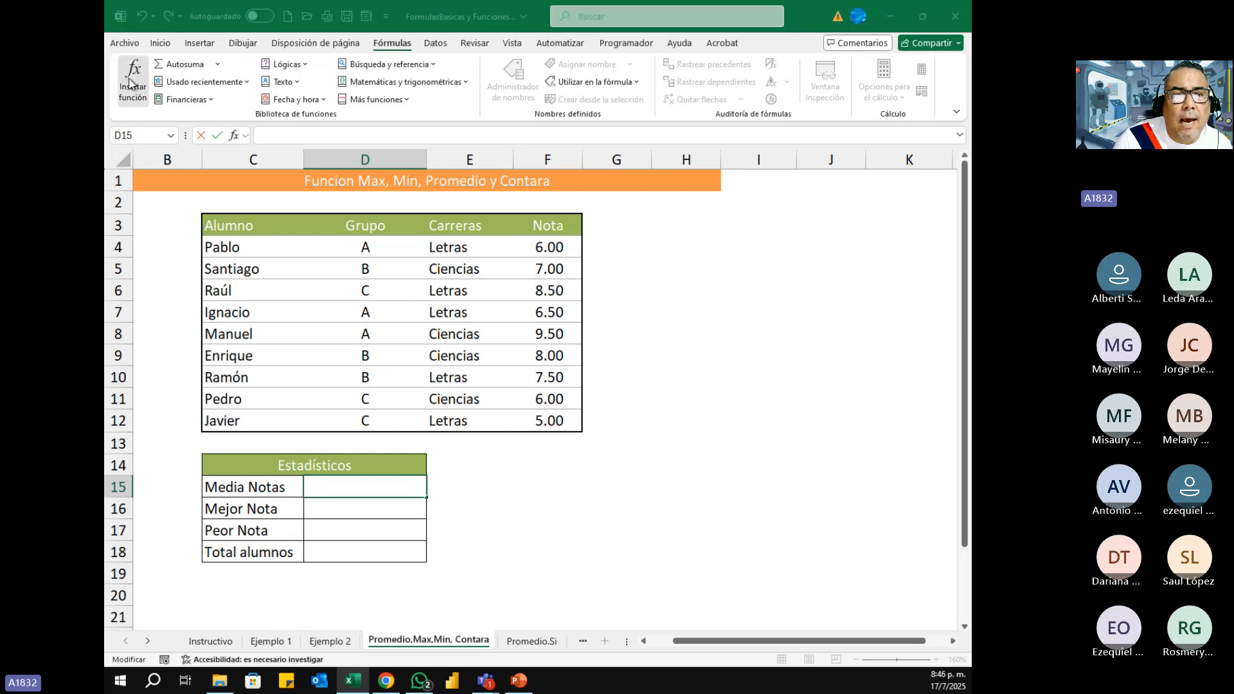
{"action": "left_click_drag", "start_coordinate": [518, 272], "coordinate": [601, 236]}
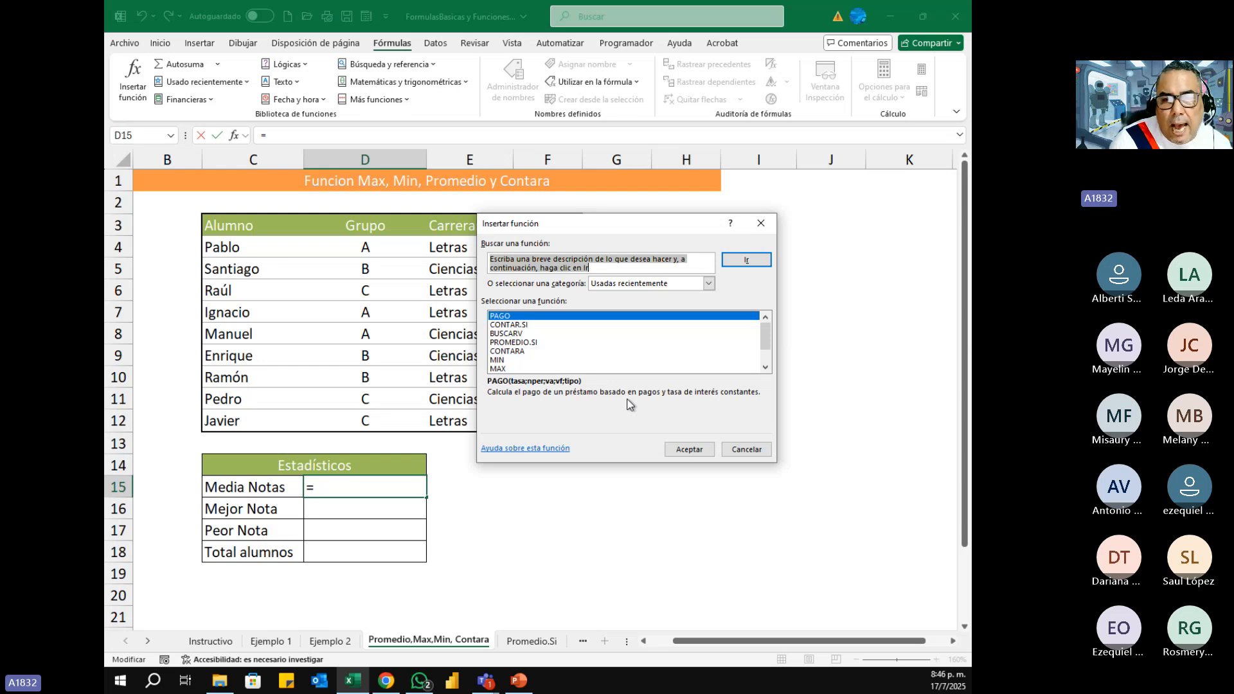
{"action": "left_click_drag", "start_coordinate": [578, 223], "coordinate": [702, 227]}
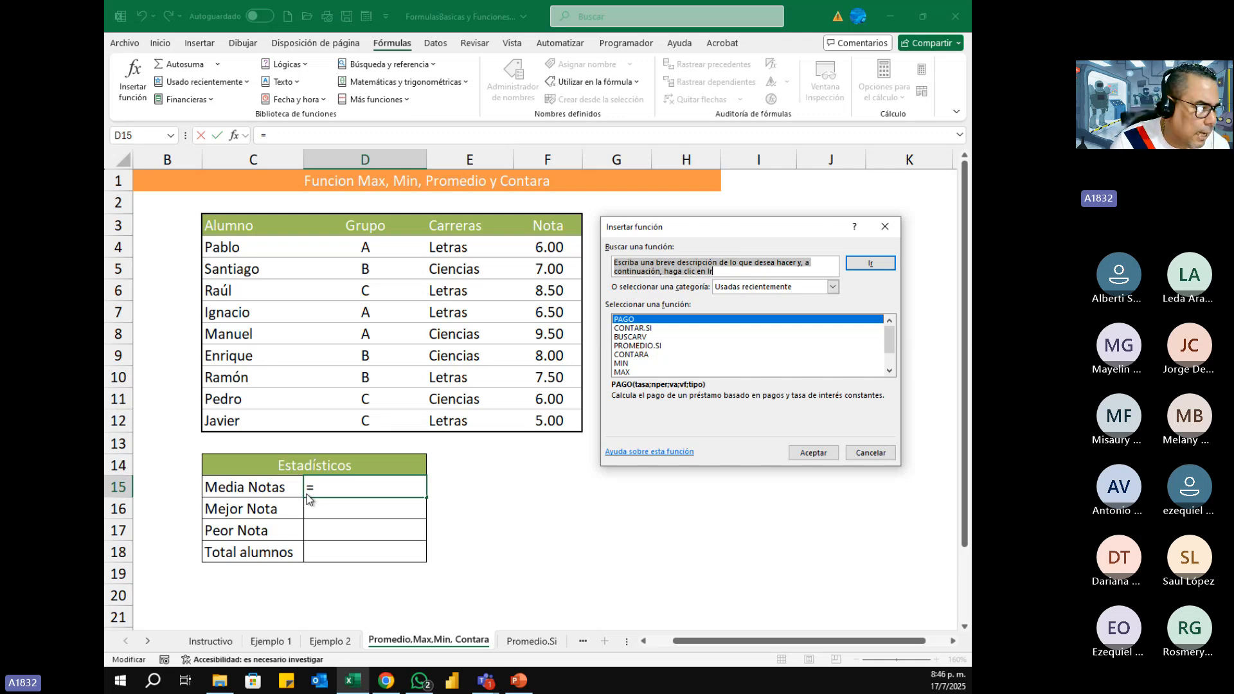
- Examine the function search box, the available categories and the recently used functions in the Insert Function dialog
{"action": "left_click", "coordinate": [713, 271]}
{"action": "left_click_drag", "start_coordinate": [712, 270], "coordinate": [606, 255]}
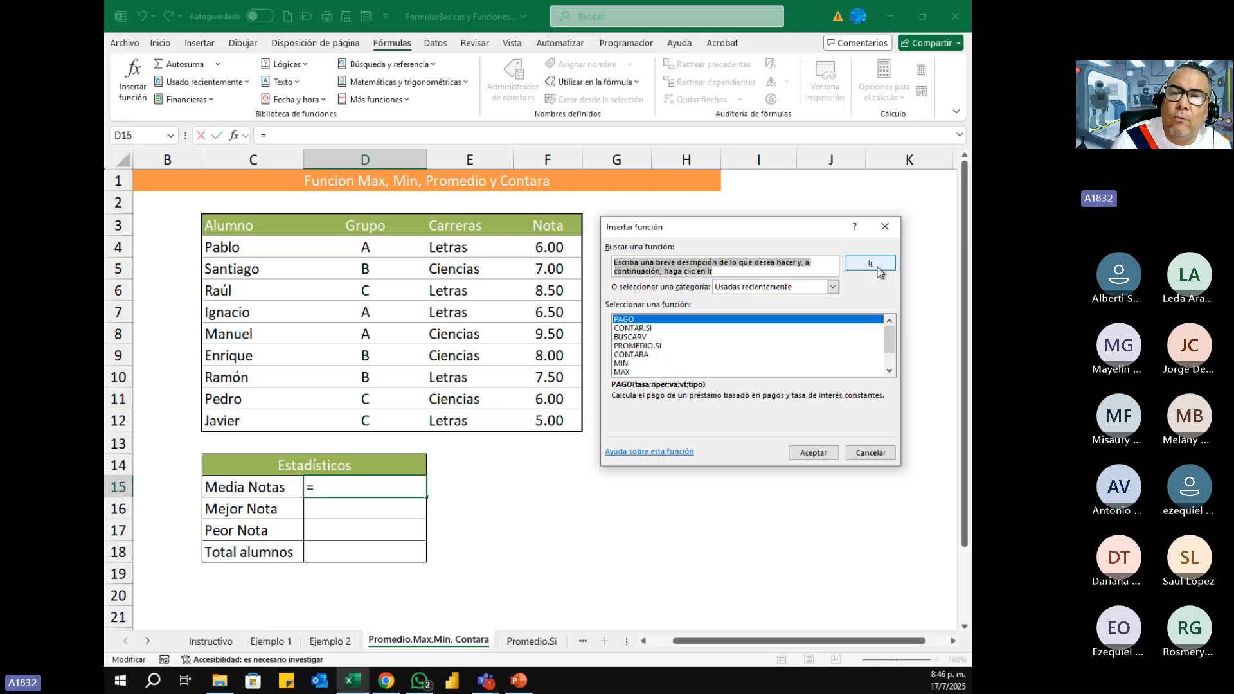
{"action": "left_click", "coordinate": [832, 287]}
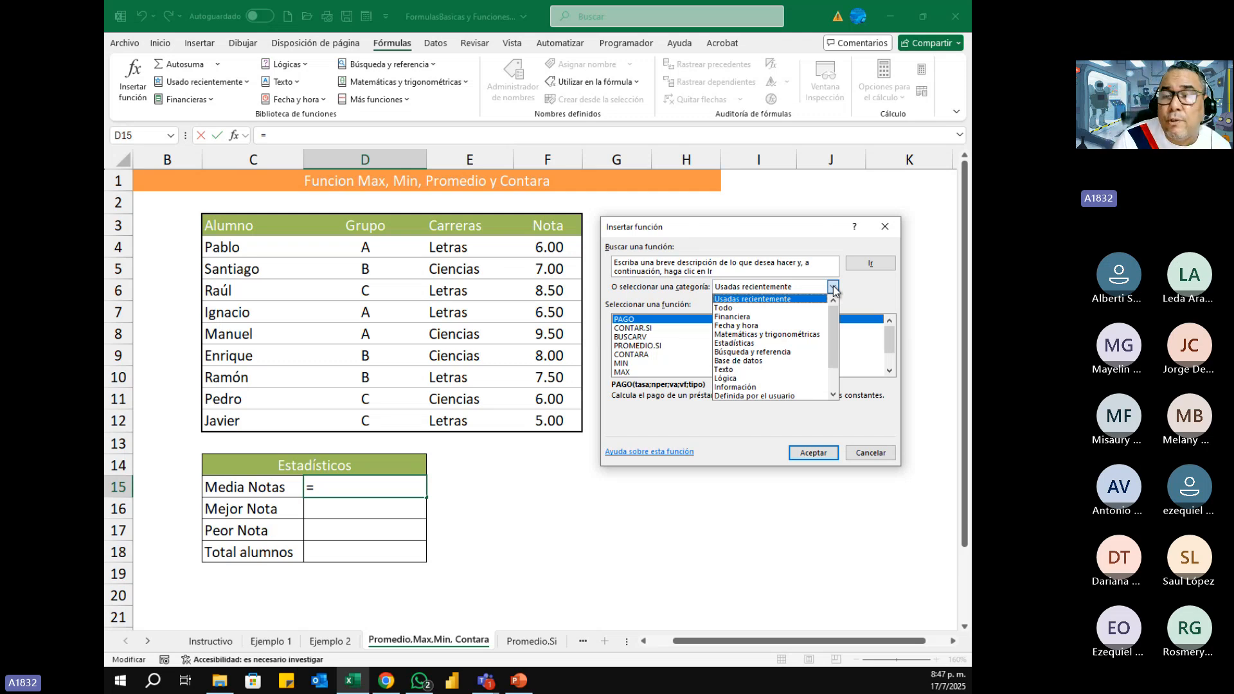
{"action": "left_click", "coordinate": [833, 287]}
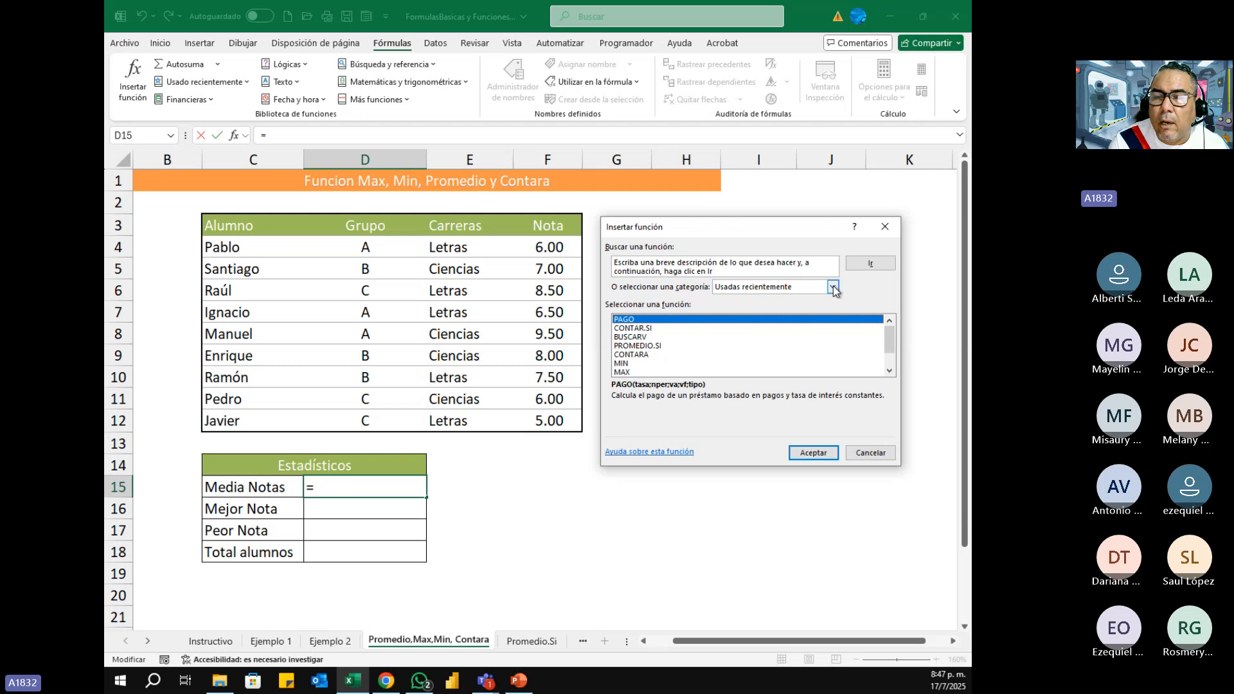
{"action": "left_click", "coordinate": [832, 288]}
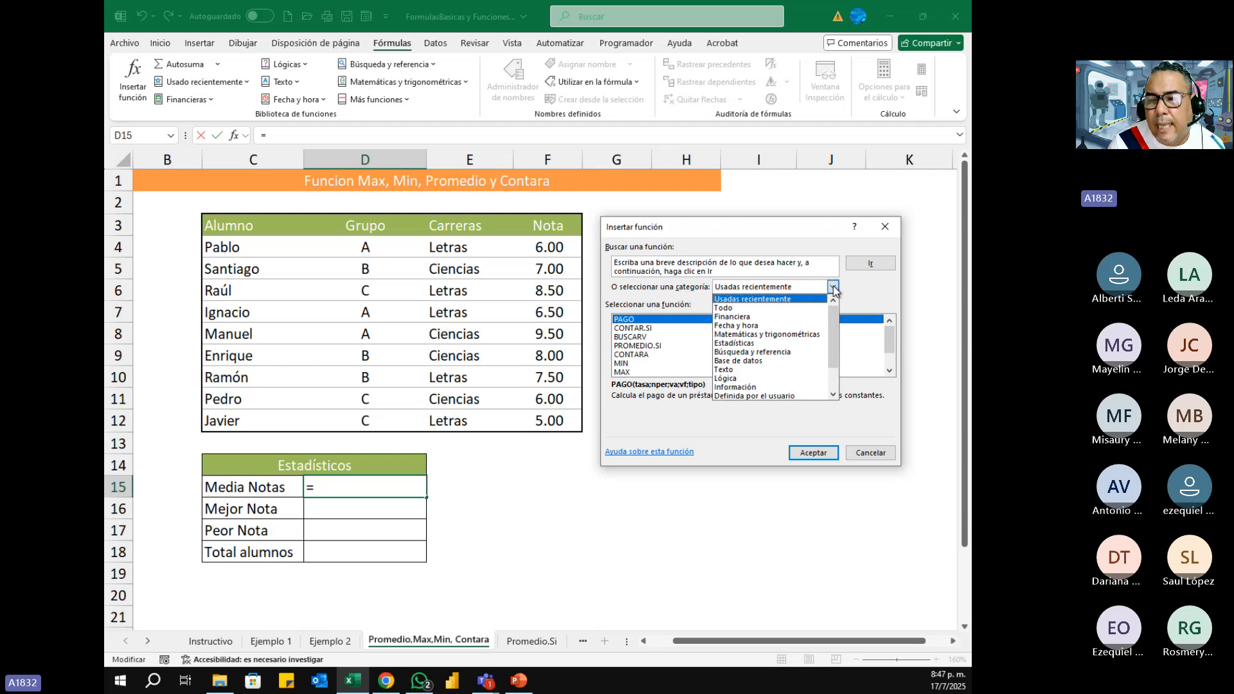
{"action": "left_click", "coordinate": [833, 287]}
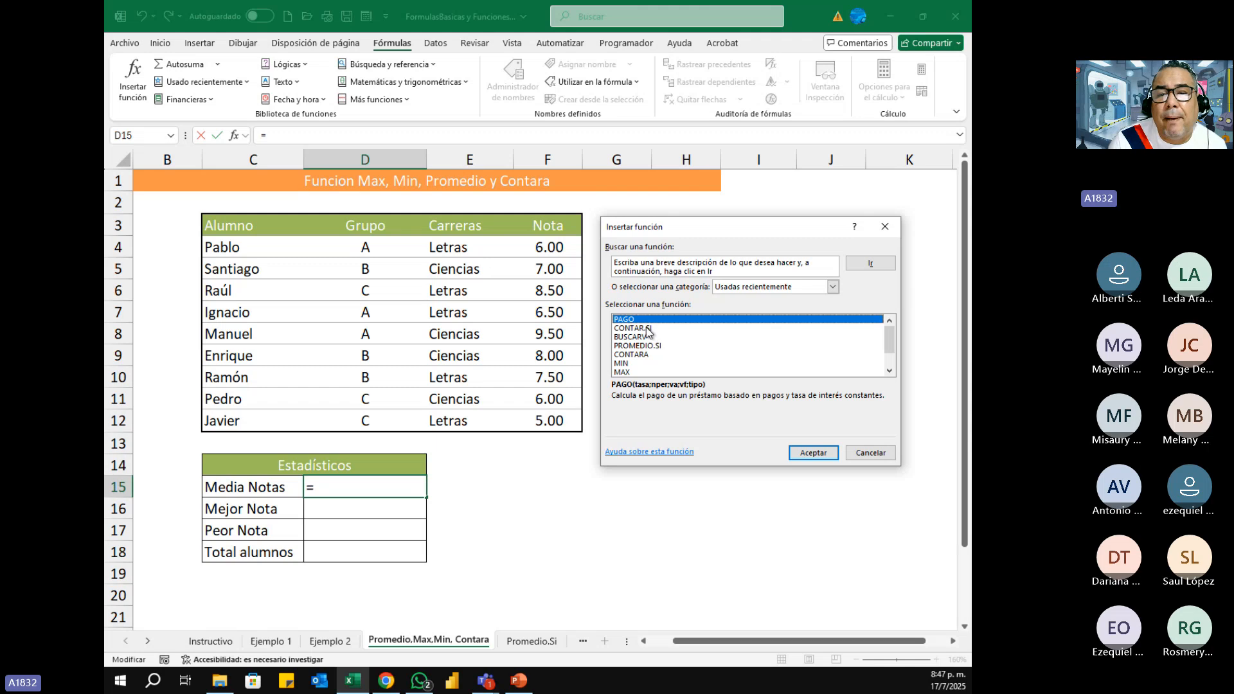
{"action": "left_click", "coordinate": [890, 371]}
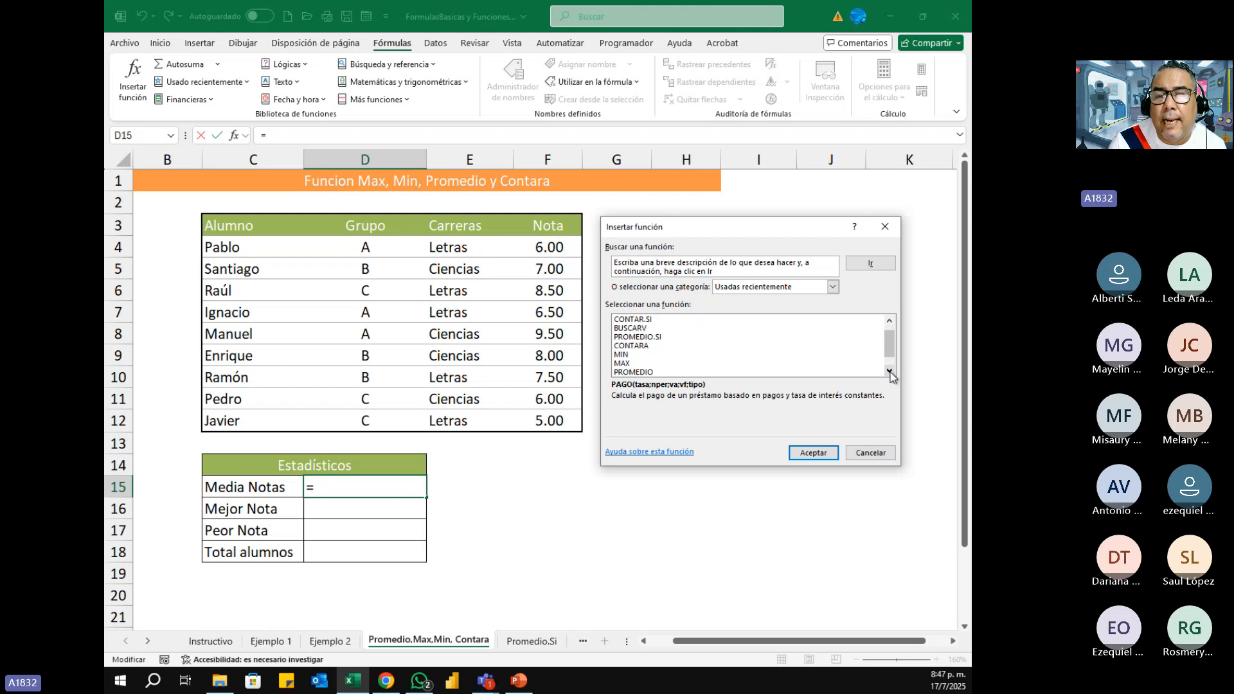
{"action": "left_click", "coordinate": [890, 371]}
{"action": "left_click", "coordinate": [890, 370]}
{"action": "left_click", "coordinate": [890, 319]}
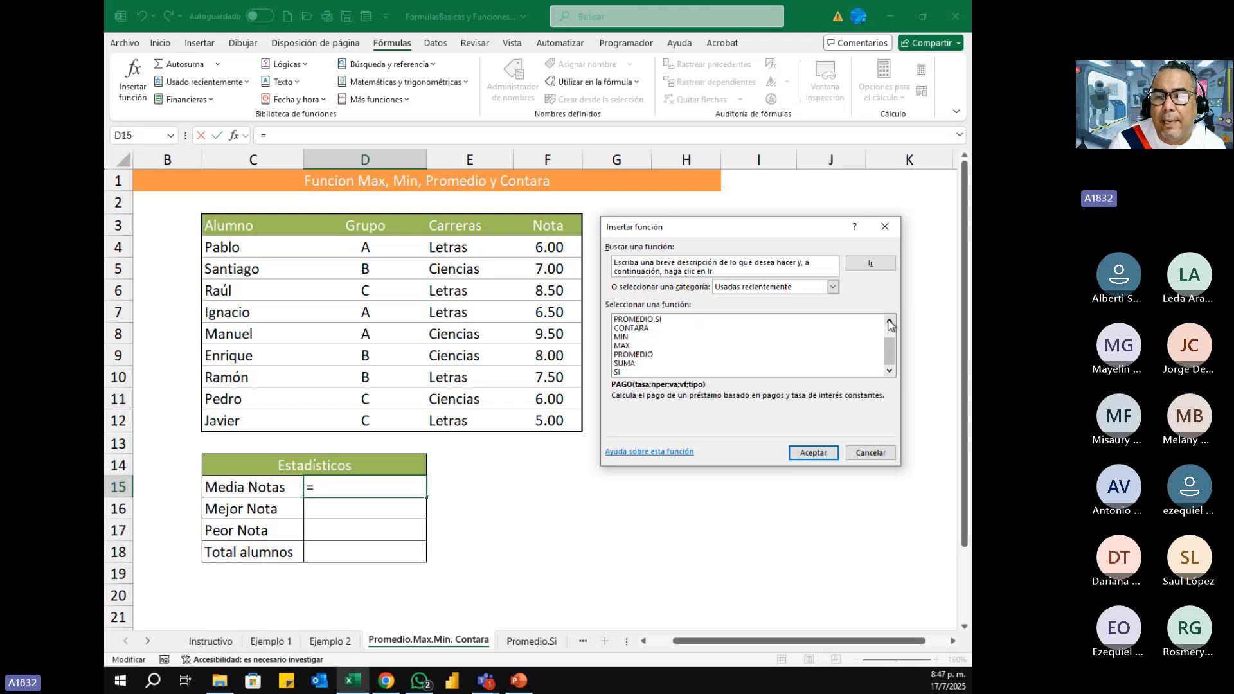
{"action": "left_click", "coordinate": [890, 319]}
{"action": "left_click", "coordinate": [891, 319]}
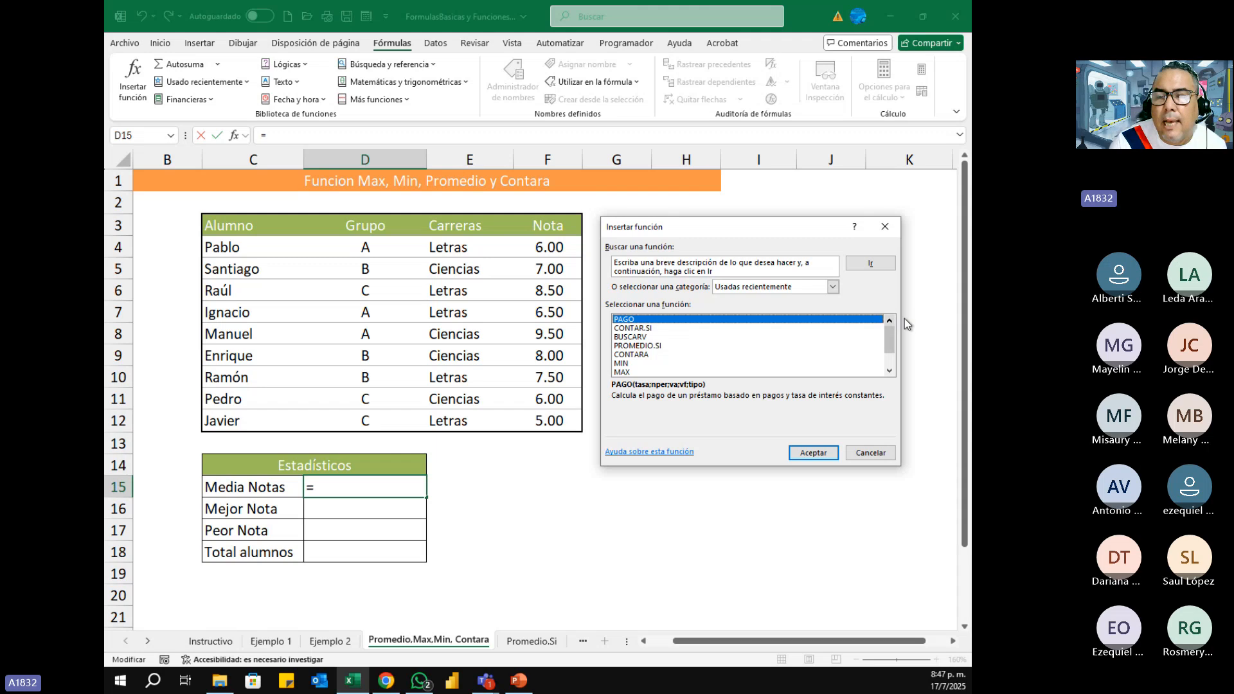
{"action": "scroll", "coordinate": [886, 347], "scroll_direction": "down", "scroll_amount": 1}
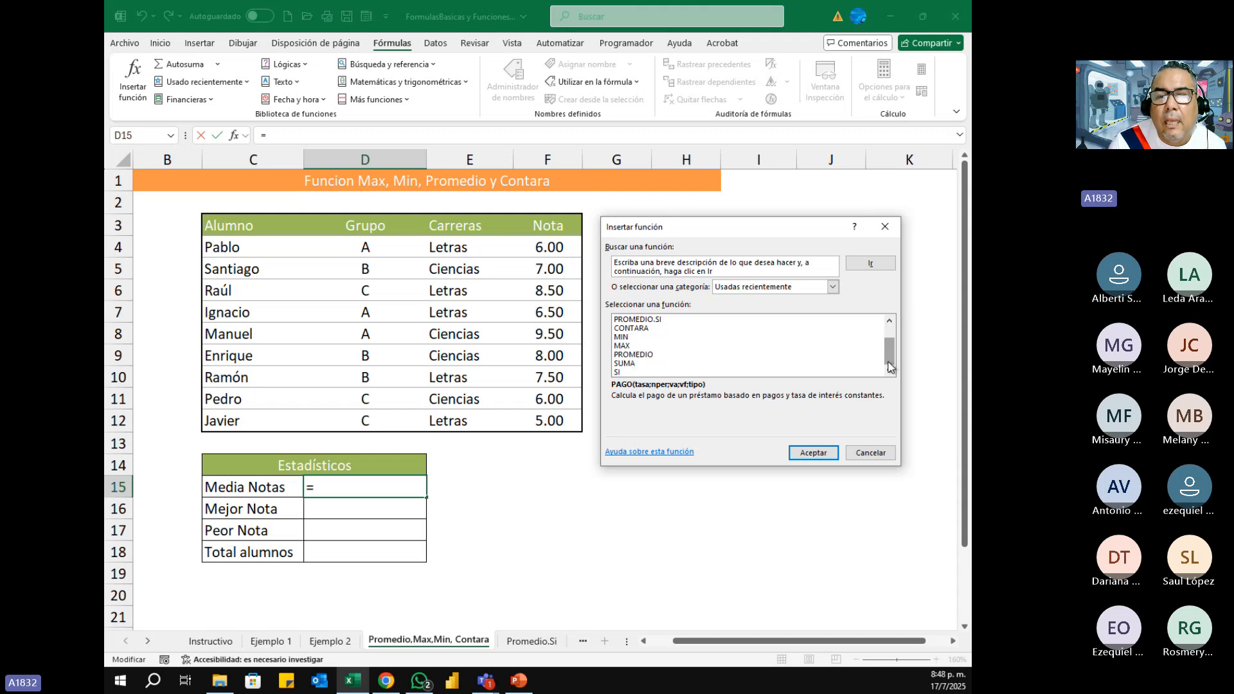
{"action": "left_click_drag", "start_coordinate": [889, 367], "coordinate": [890, 336]}
- Search for the PROMEDIO function and choose it for Media Notas in D15
{"action": "left_click", "coordinate": [735, 271]}
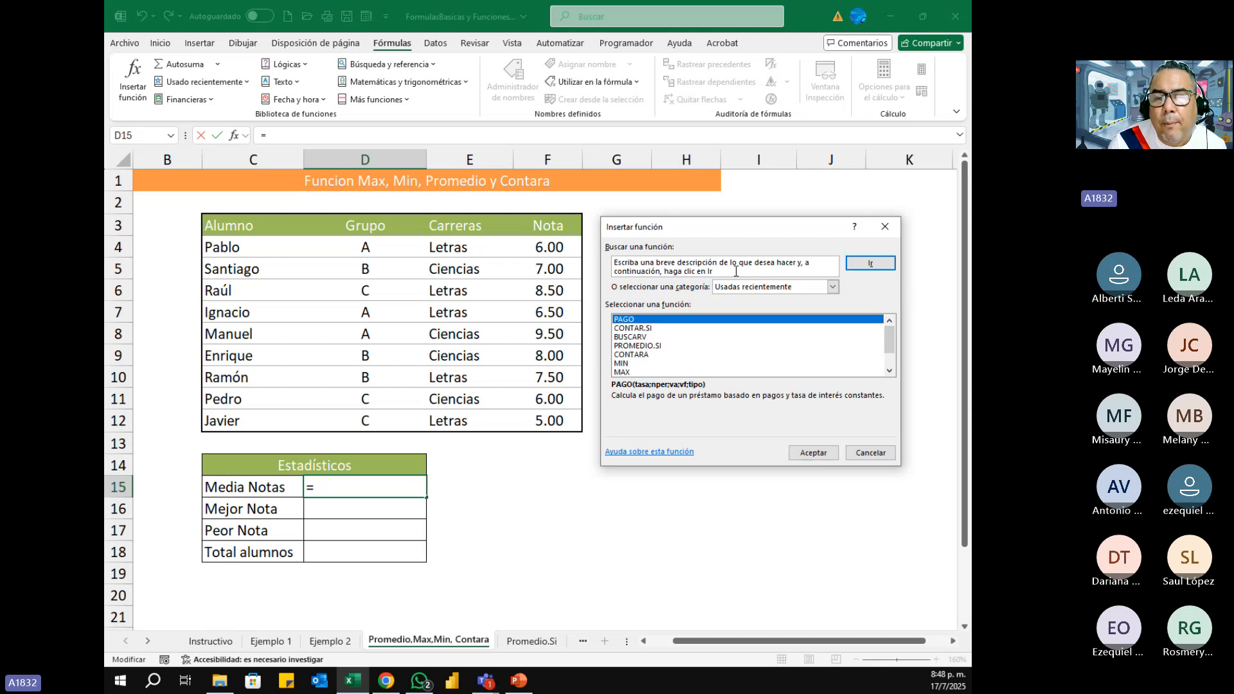
{"action": "left_click_drag", "start_coordinate": [735, 272], "coordinate": [617, 259]}
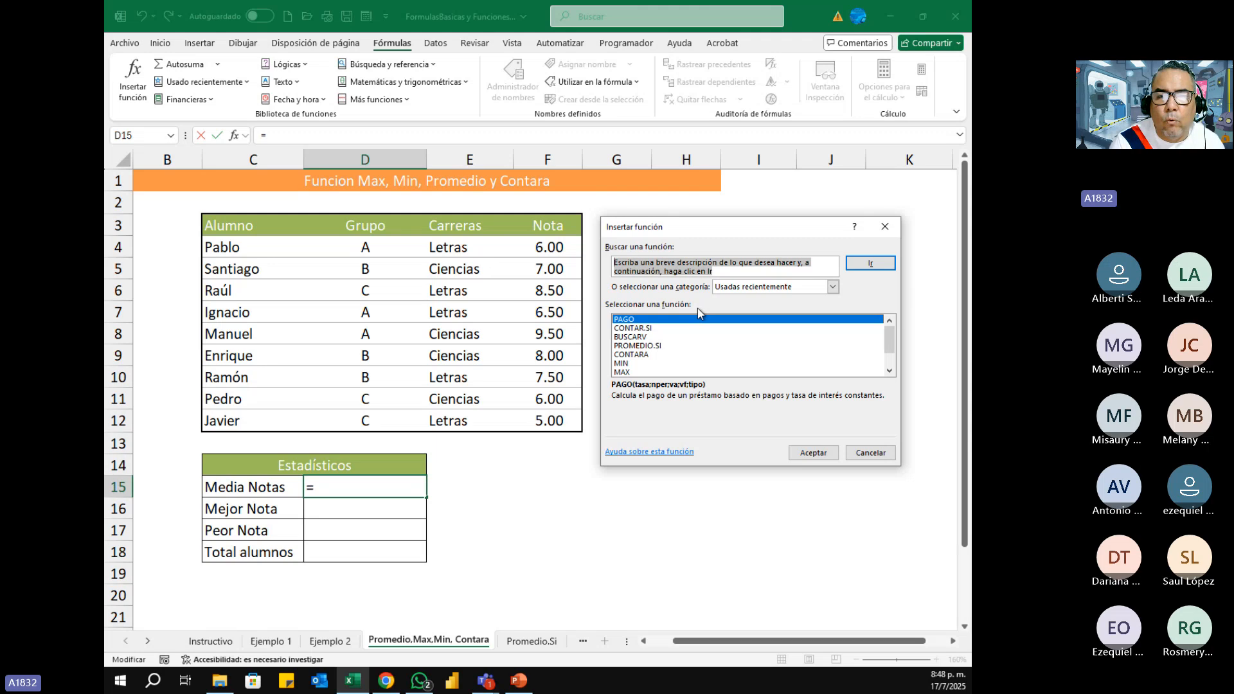
{"action": "type", "text": "PROMEDIO"}
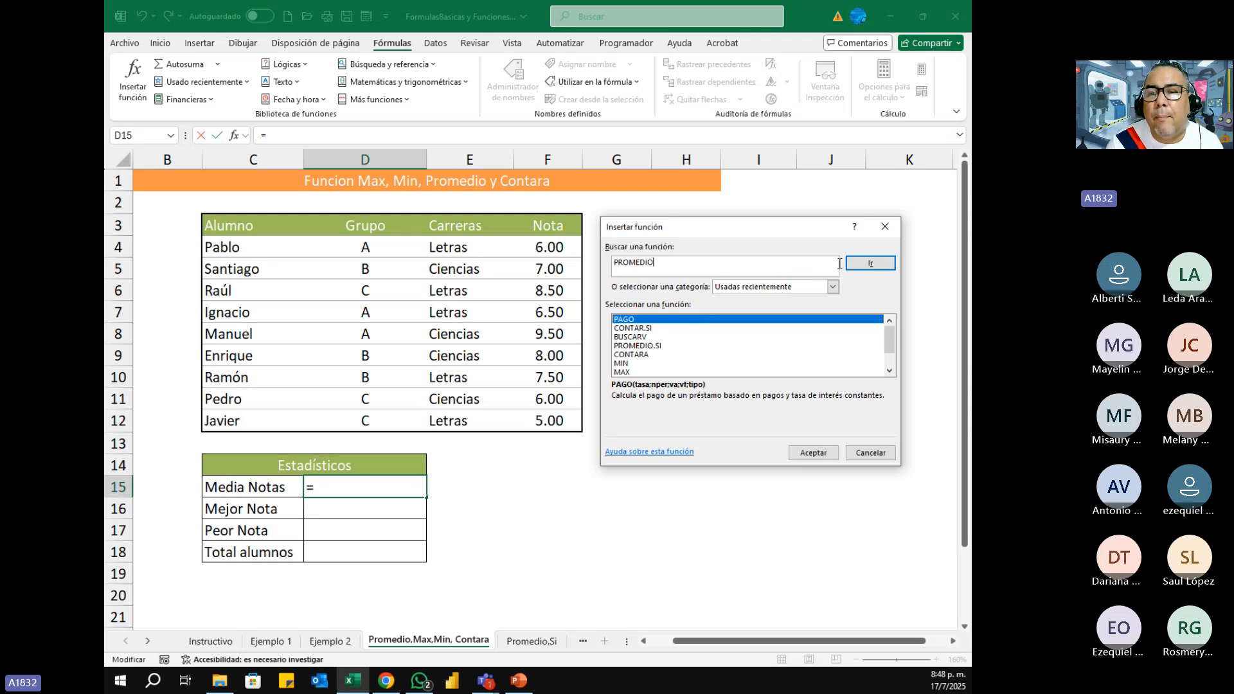
{"action": "left_click", "coordinate": [868, 268]}
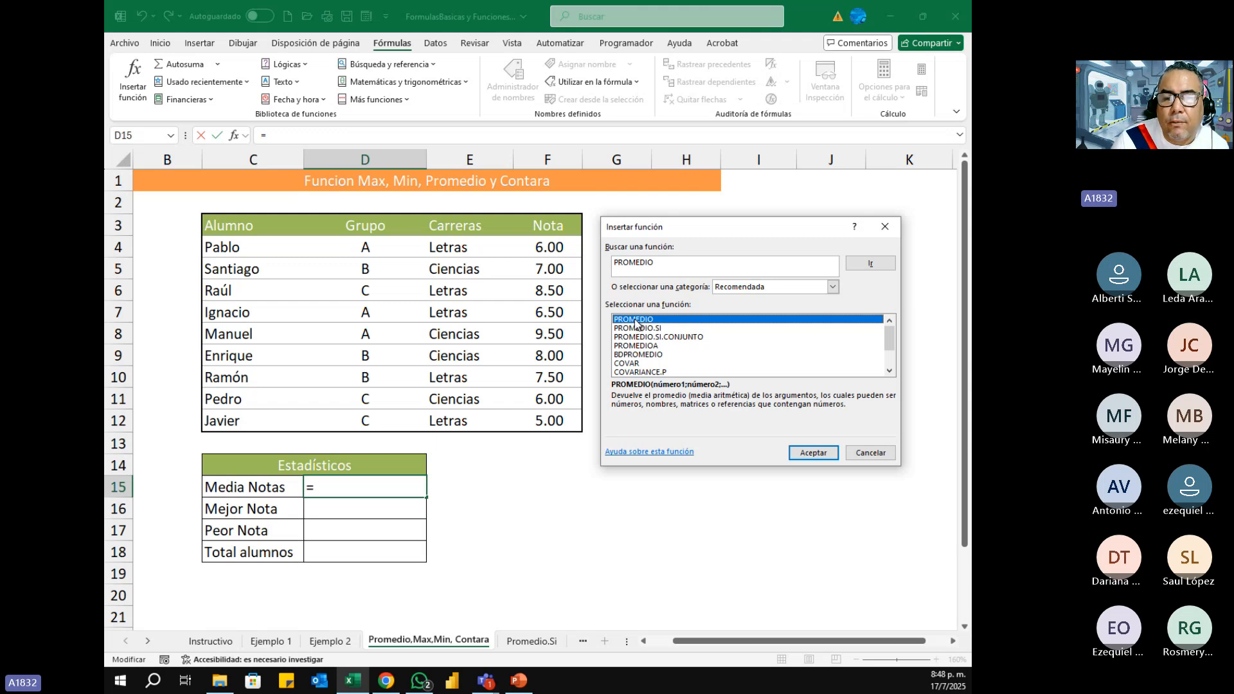
{"action": "left_click", "coordinate": [814, 453]}
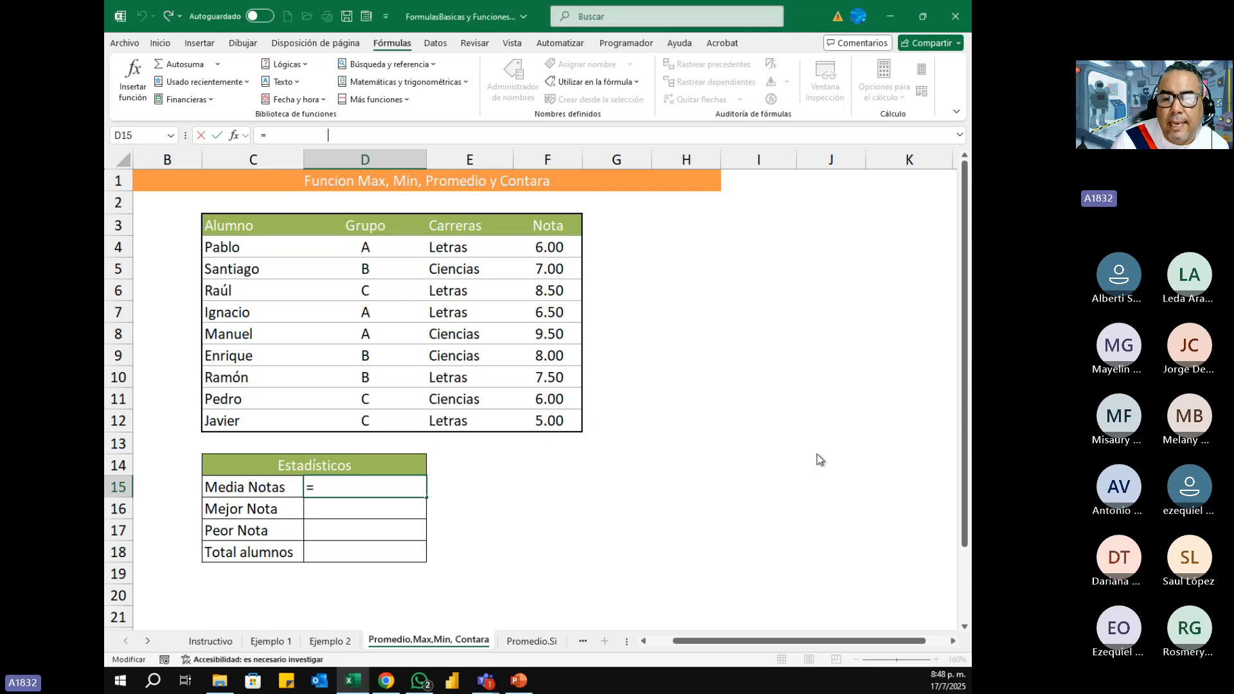
- Set PROMEDIO's range to the grades F4:F12, insert it in D15, and check the formula in the cell
{"action": "left_click_drag", "start_coordinate": [757, 242], "coordinate": [795, 288]}
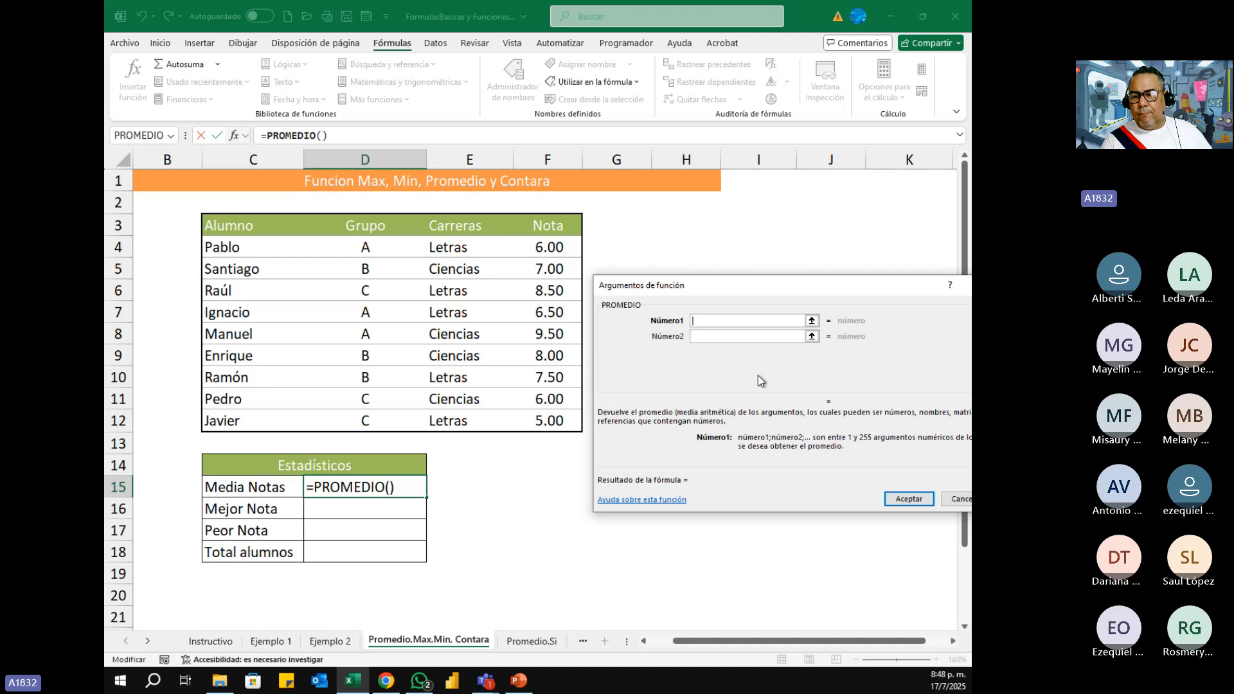
{"action": "left_click_drag", "start_coordinate": [544, 247], "coordinate": [545, 421]}
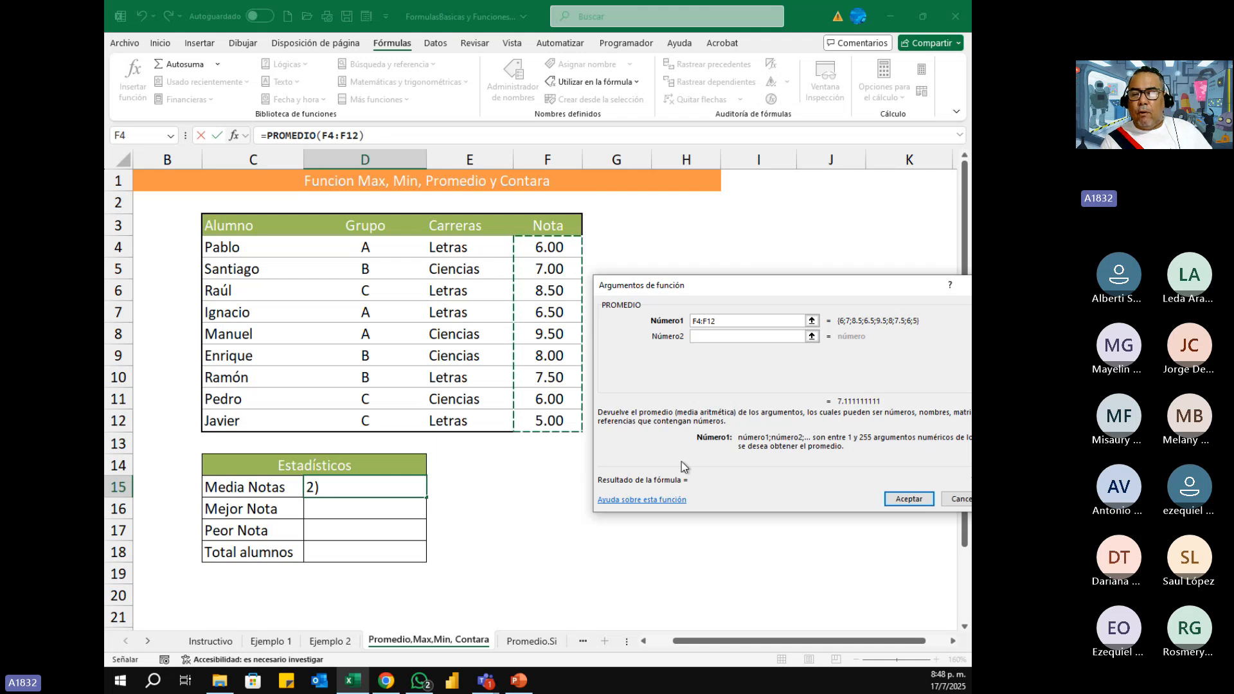
{"action": "left_click", "coordinate": [909, 498]}
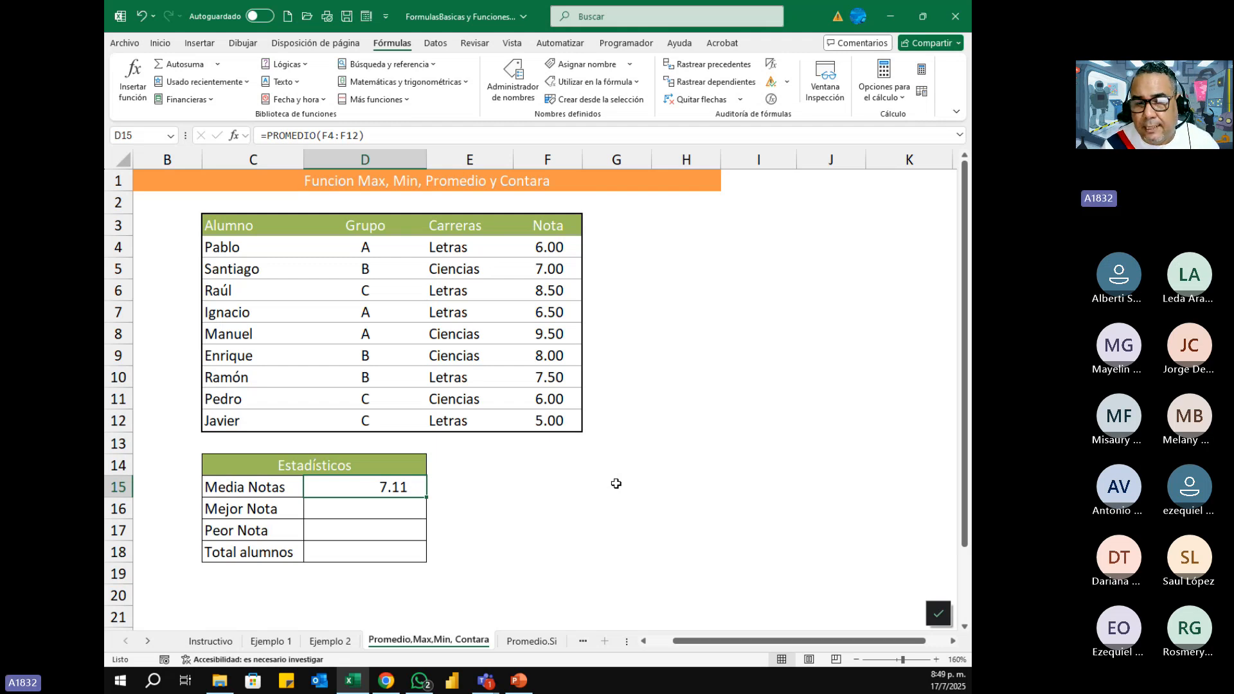
{"action": "key", "text": "F2"}
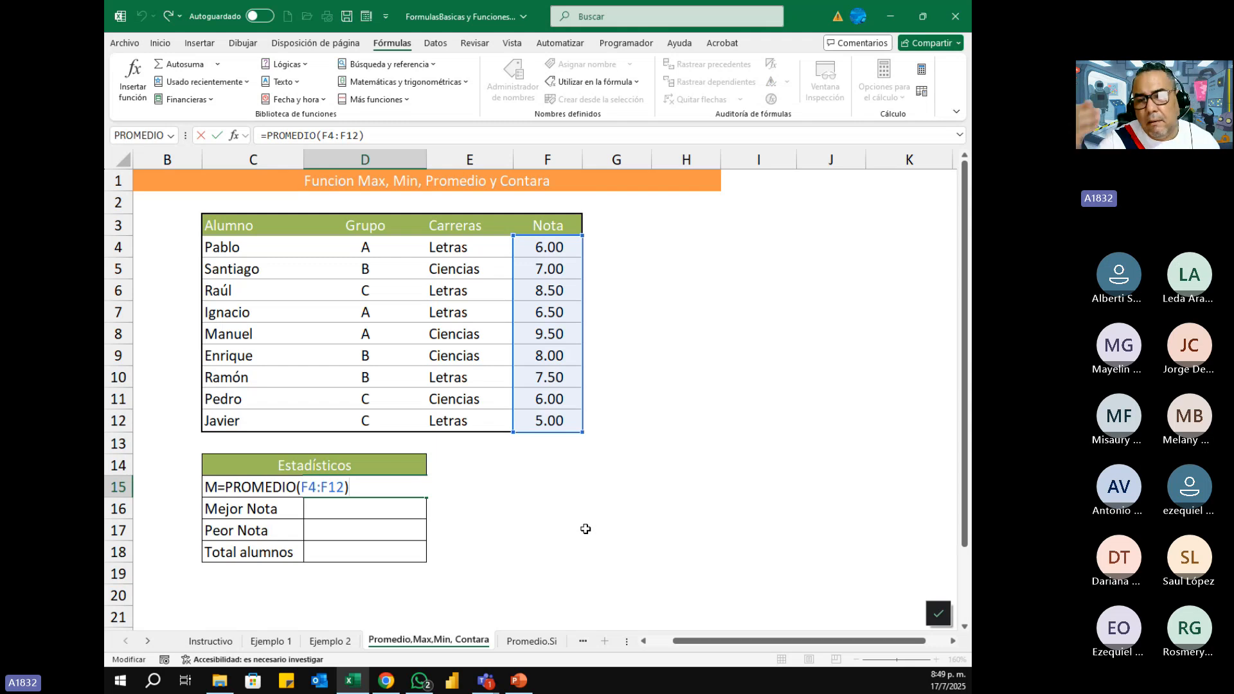
{"action": "key", "text": "Return"}
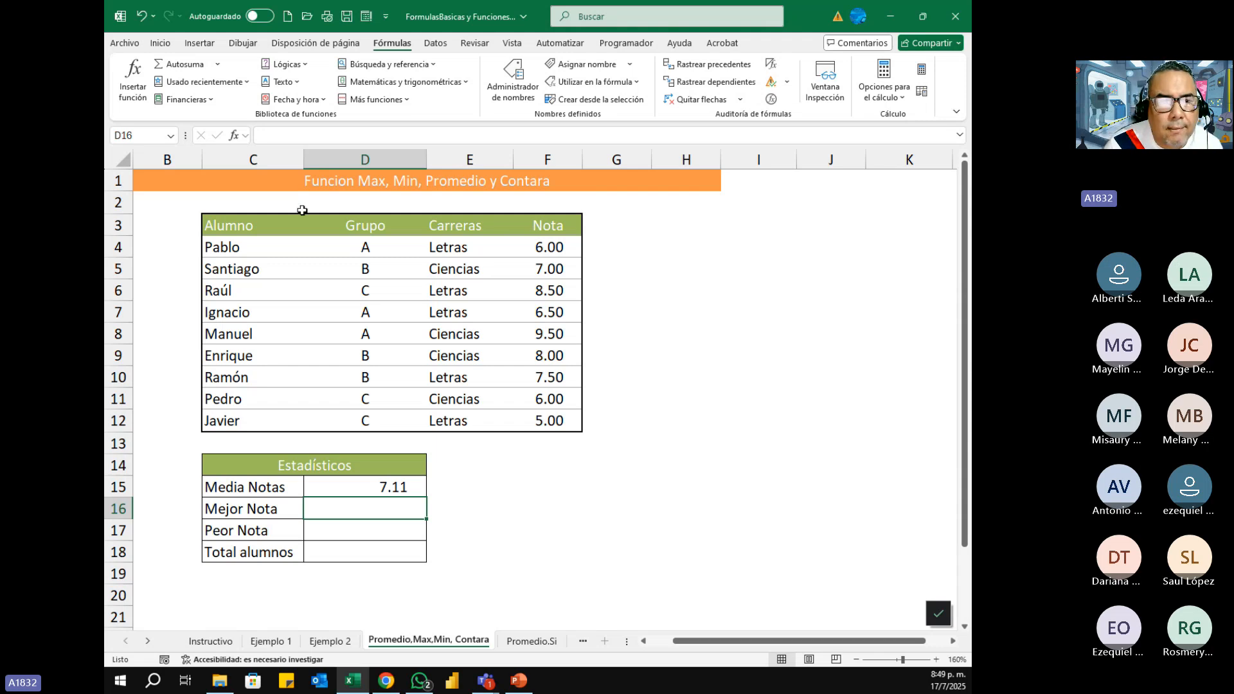
- Start inserting a function in D16 for Mejor Nota and search the functions for MAYOR
{"action": "left_click", "coordinate": [235, 135]}
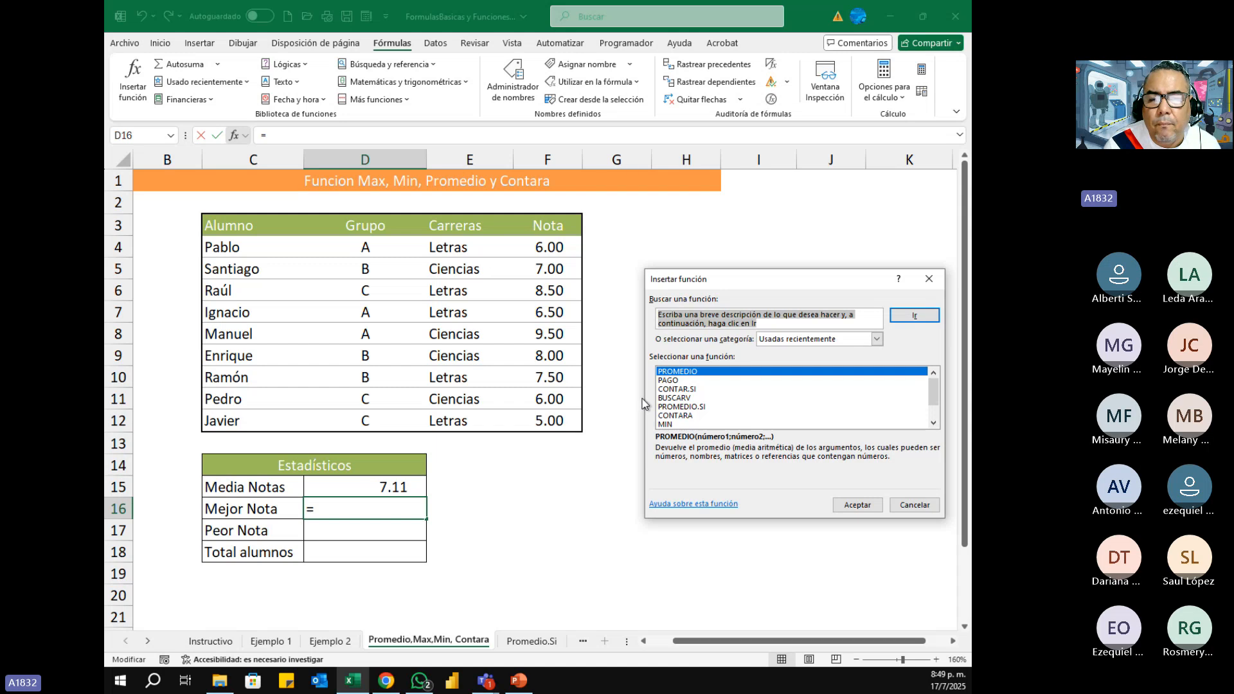
{"action": "left_click_drag", "start_coordinate": [780, 279], "coordinate": [740, 323]}
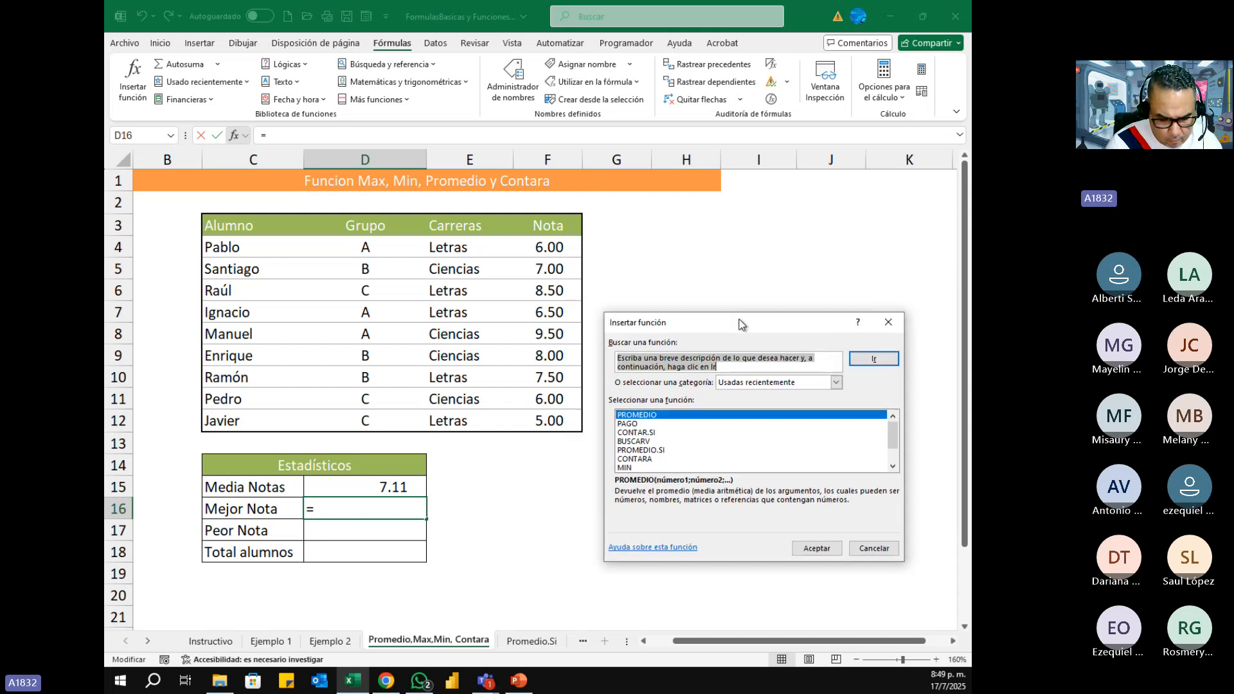
{"action": "type", "text": "MAYO"}
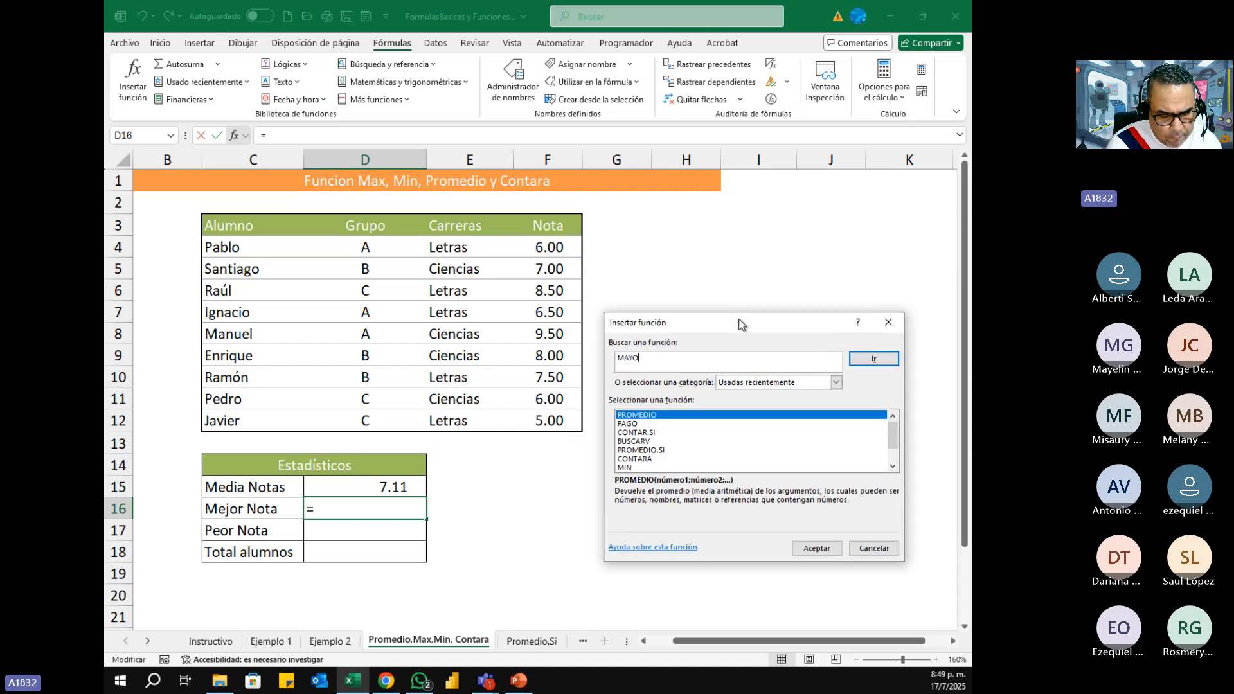
{"action": "type", "text": "R"}
{"action": "left_click", "coordinate": [873, 359]}
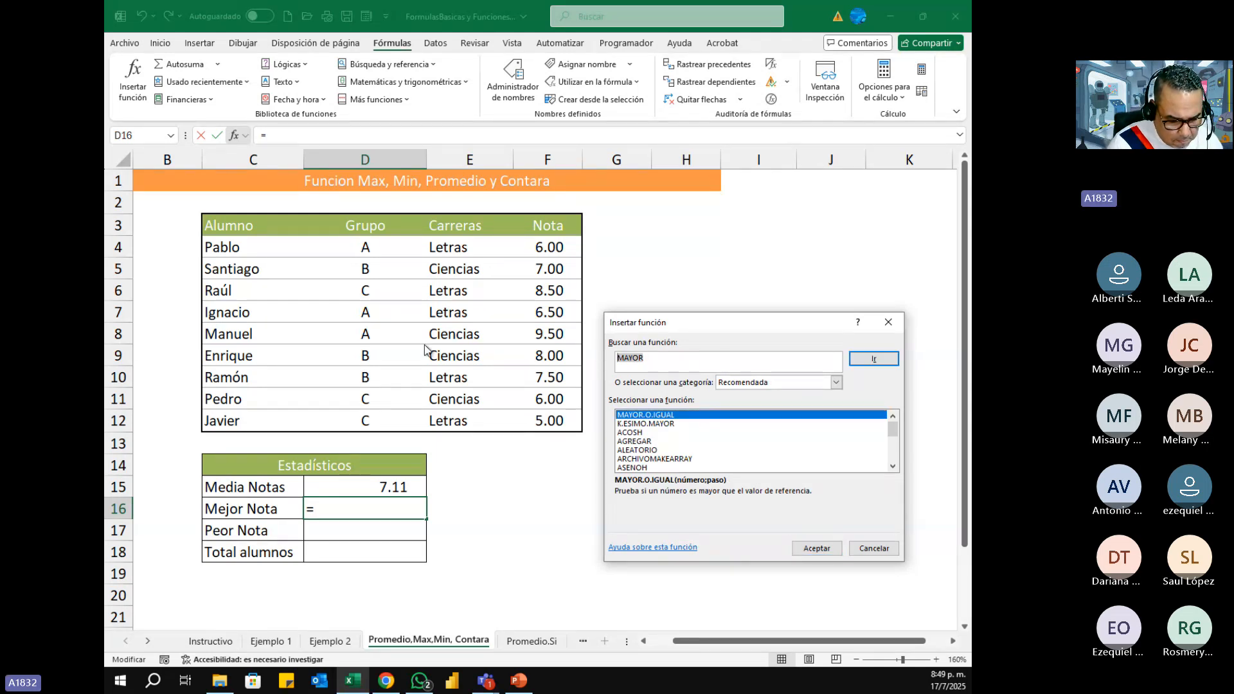
- Search for MAX instead and insert it in D16 with the grades F4:F12 as its range
{"action": "type", "text": "MAX"}
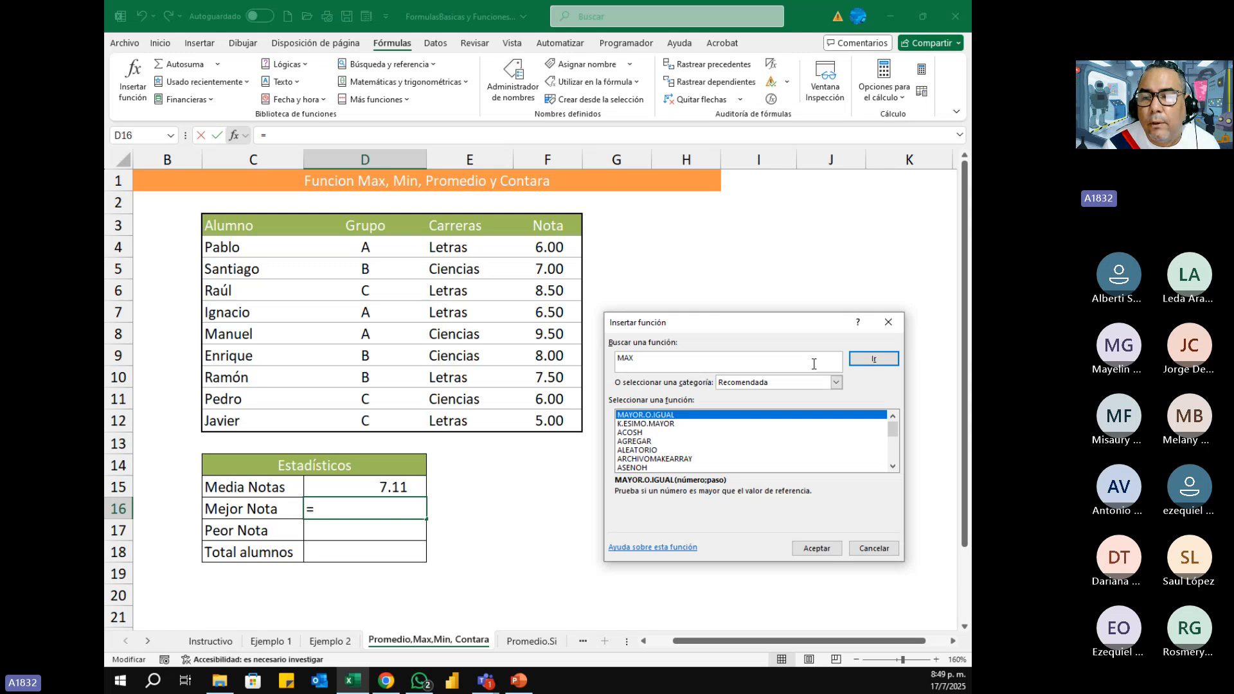
{"action": "left_click", "coordinate": [873, 358]}
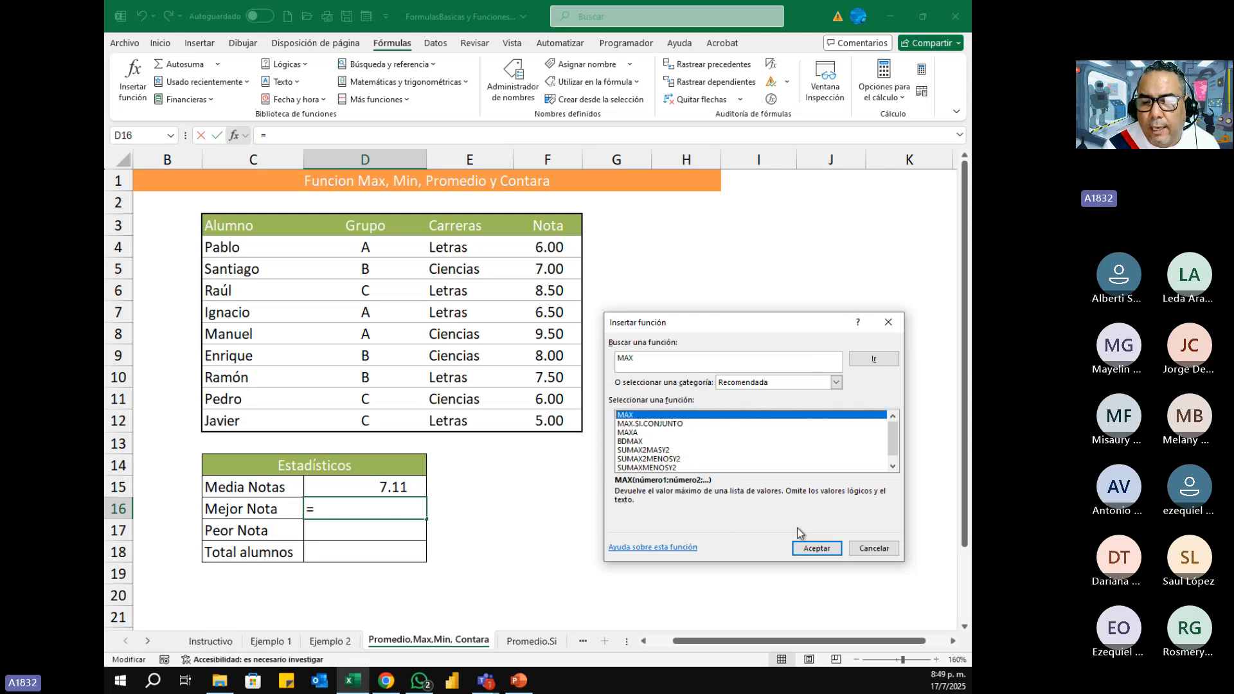
{"action": "left_click", "coordinate": [816, 548]}
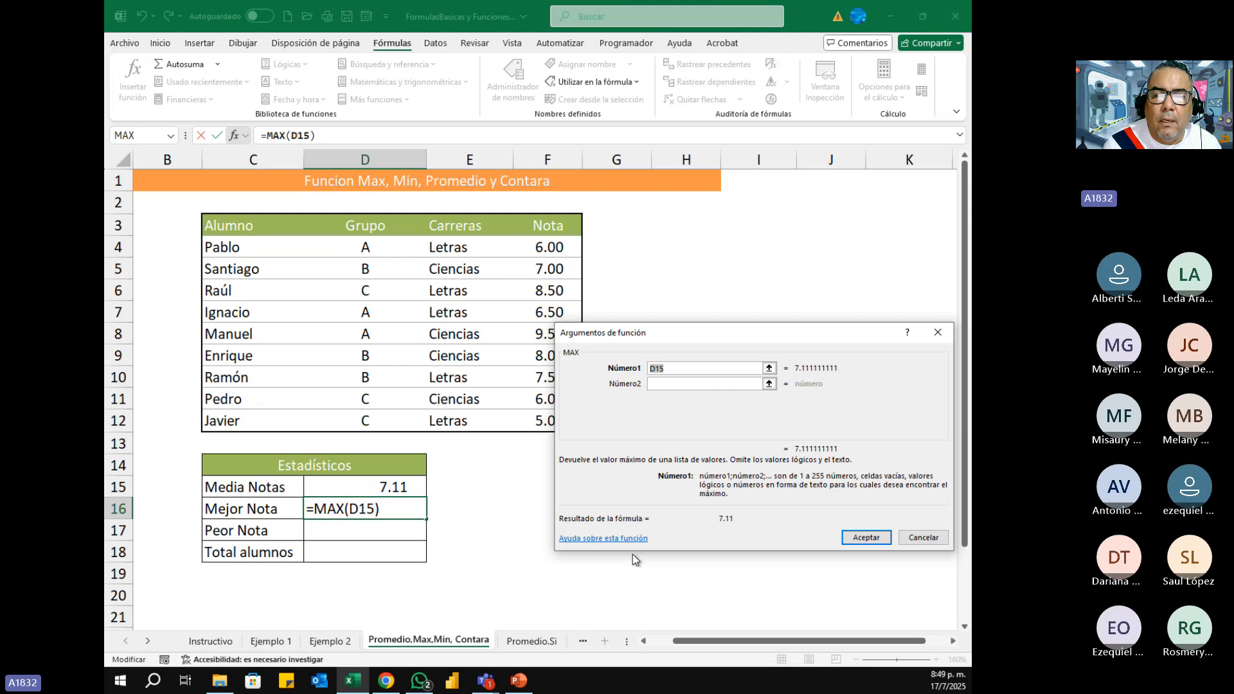
{"action": "left_click_drag", "start_coordinate": [680, 328], "coordinate": [719, 337]}
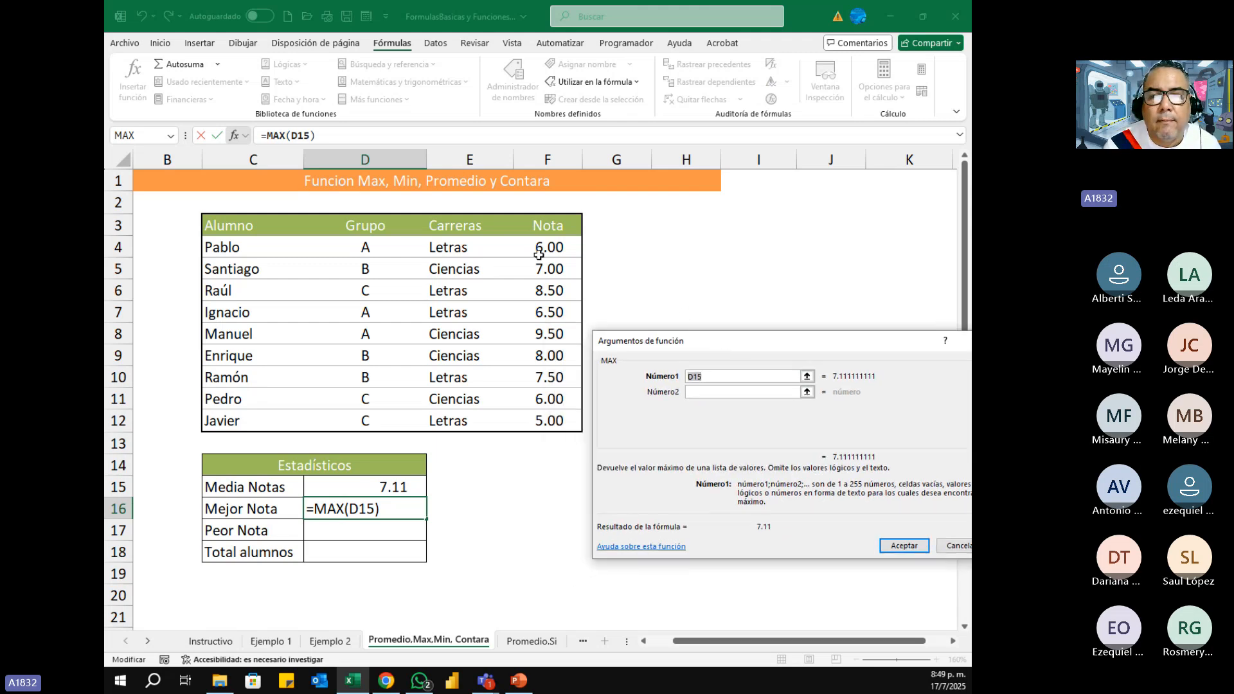
{"action": "left_click_drag", "start_coordinate": [539, 248], "coordinate": [545, 421]}
{"action": "key", "text": "Return"}
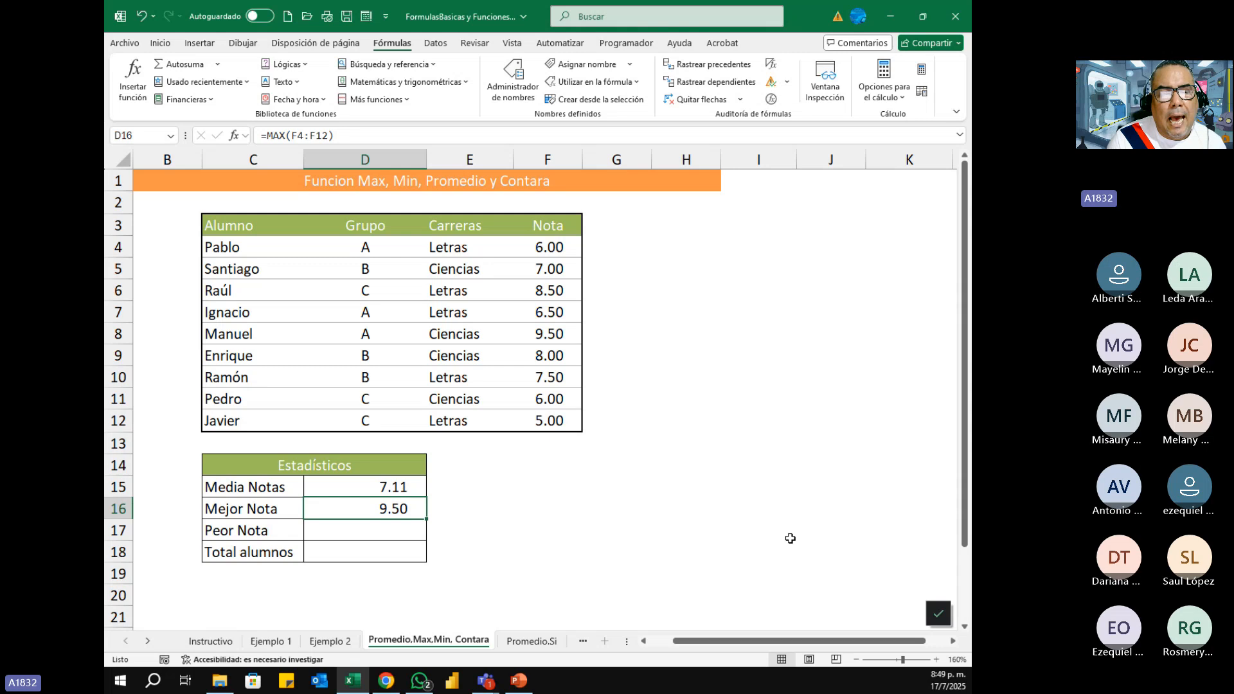
- Search for the MIN function and insert it in D17 for Peor Nota with the grades F4:F12 as its range
{"action": "left_click", "coordinate": [412, 529]}
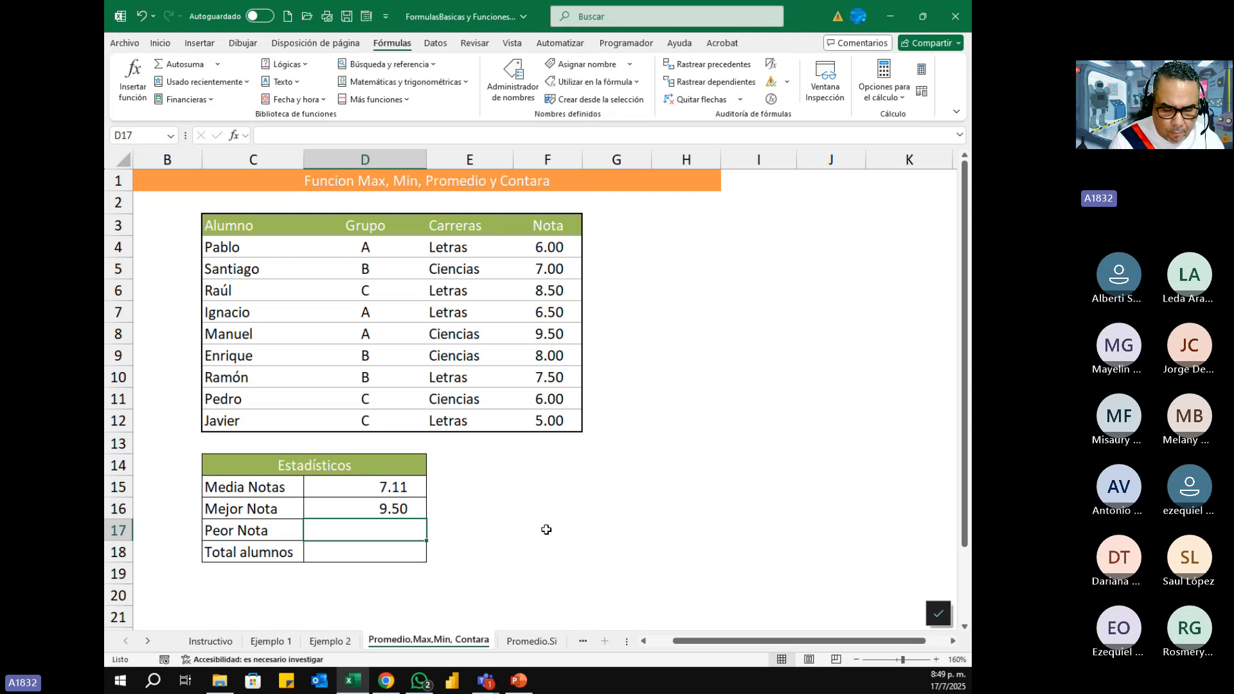
{"action": "left_click", "coordinate": [134, 76]}
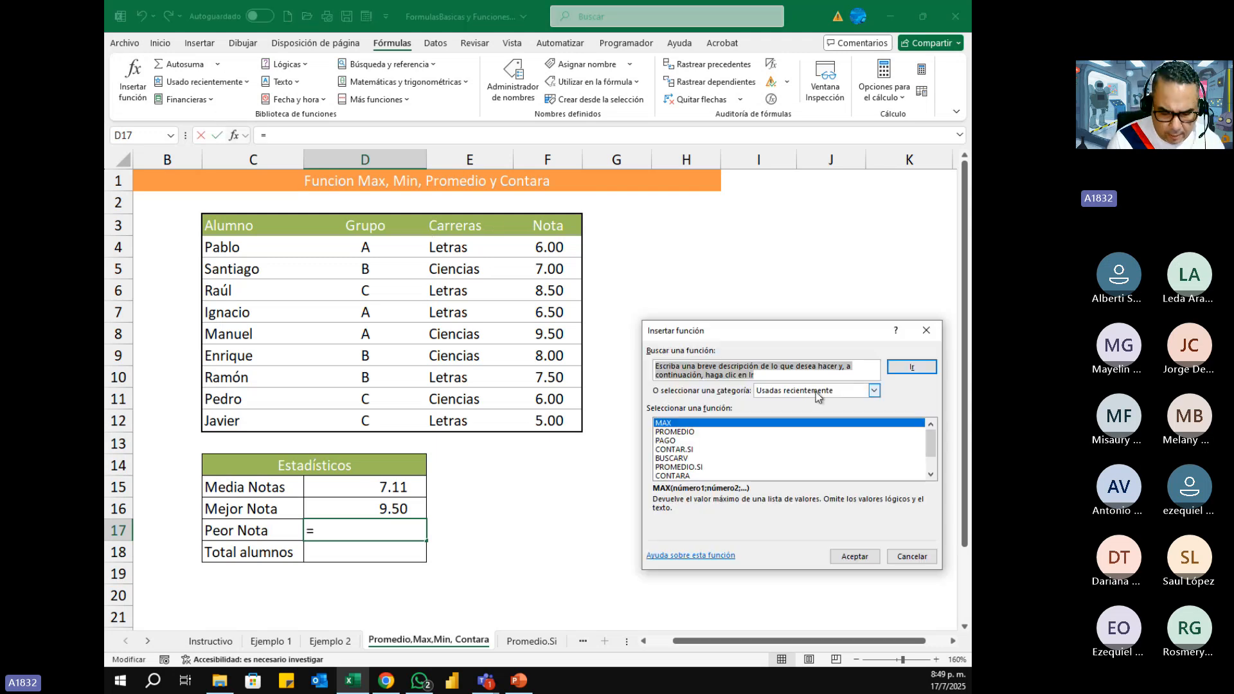
{"action": "type", "text": "MIN"}
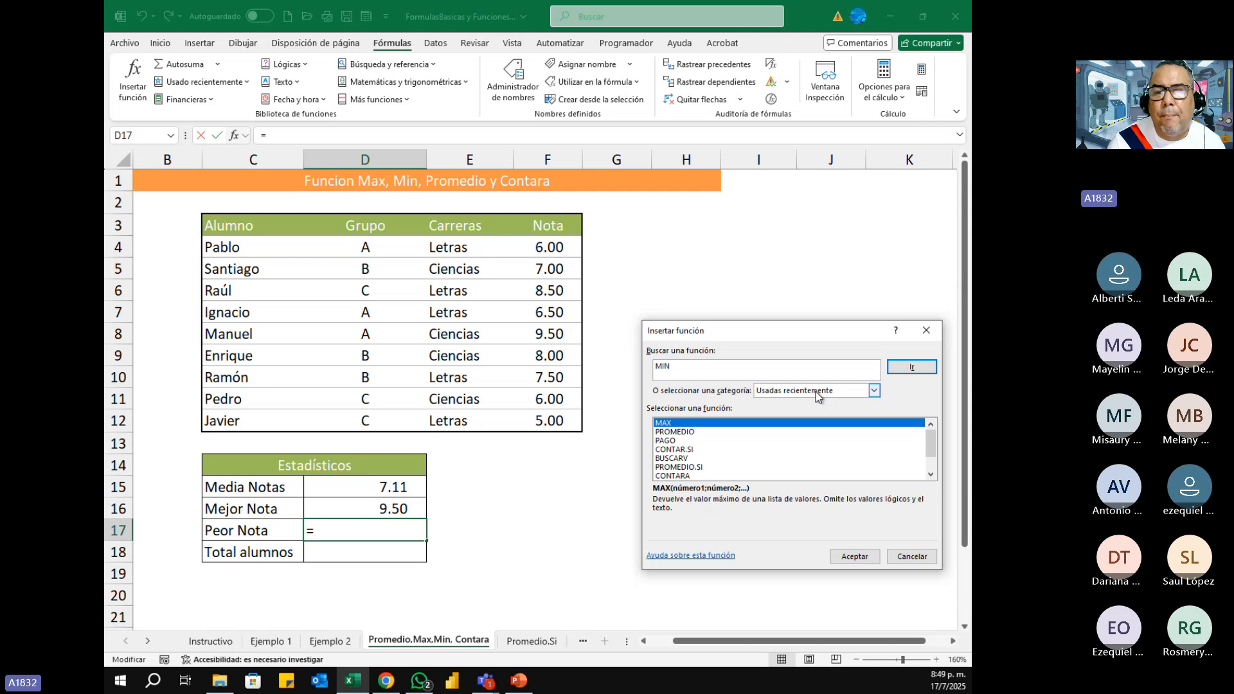
{"action": "left_click", "coordinate": [911, 367]}
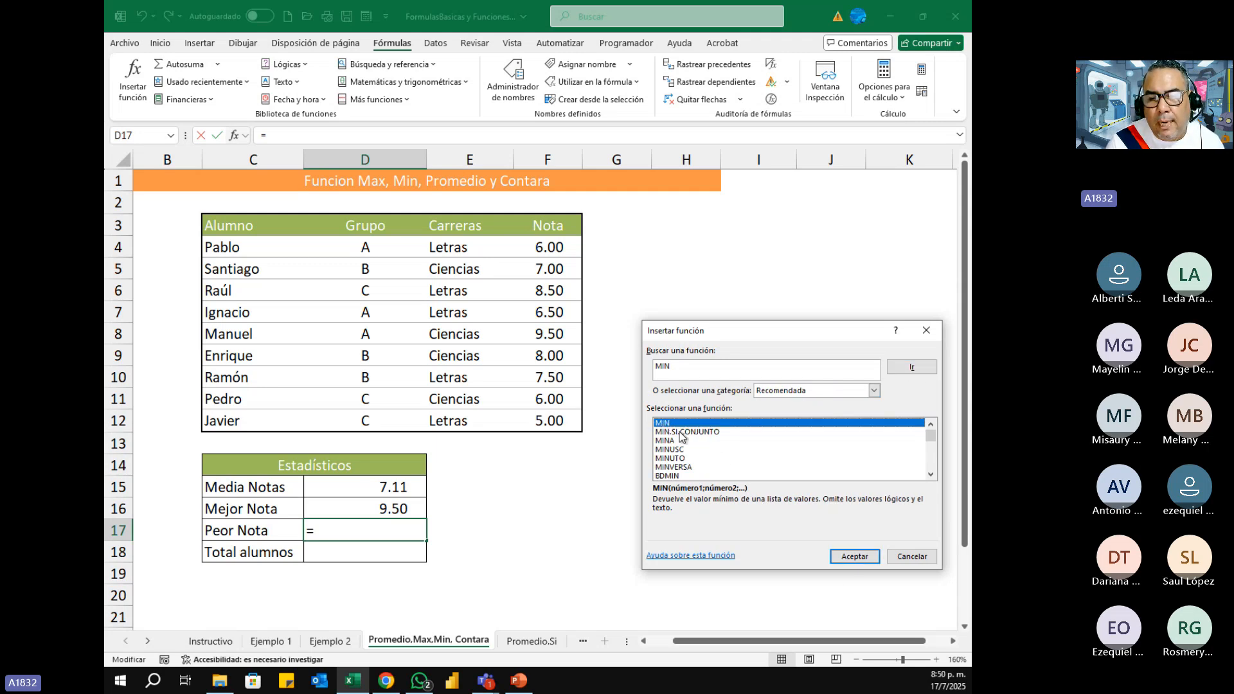
{"action": "left_click", "coordinate": [847, 557]}
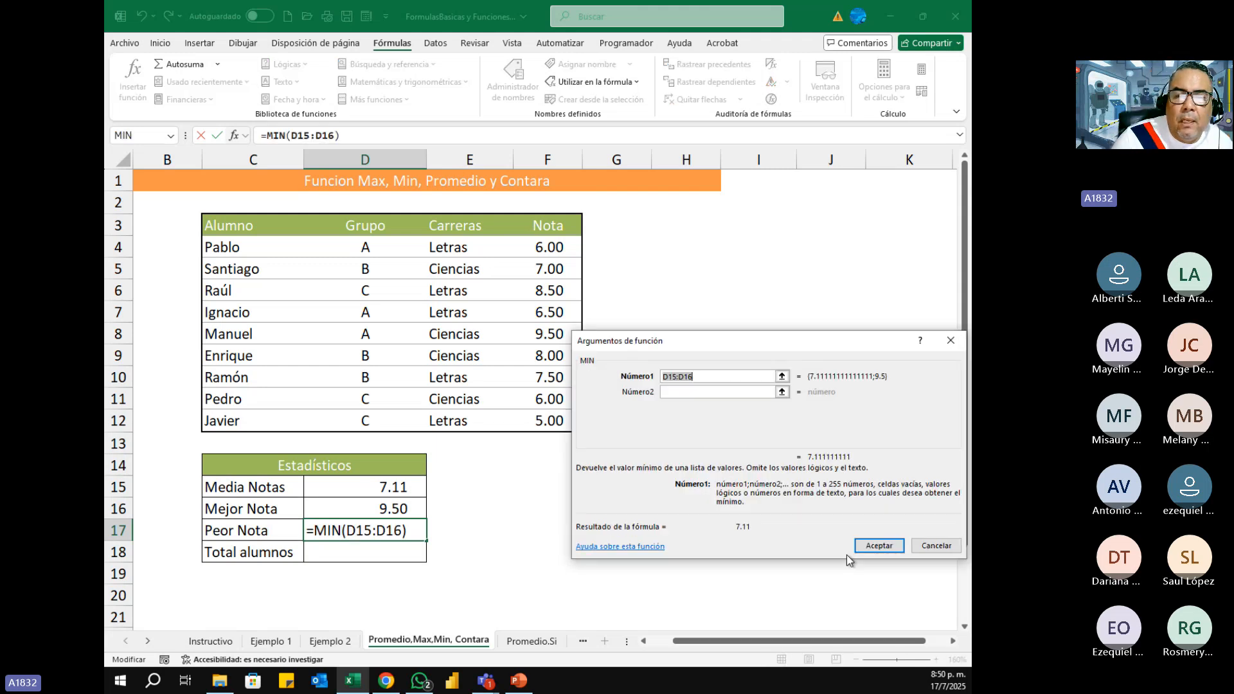
{"action": "left_click_drag", "start_coordinate": [721, 335], "coordinate": [747, 366]}
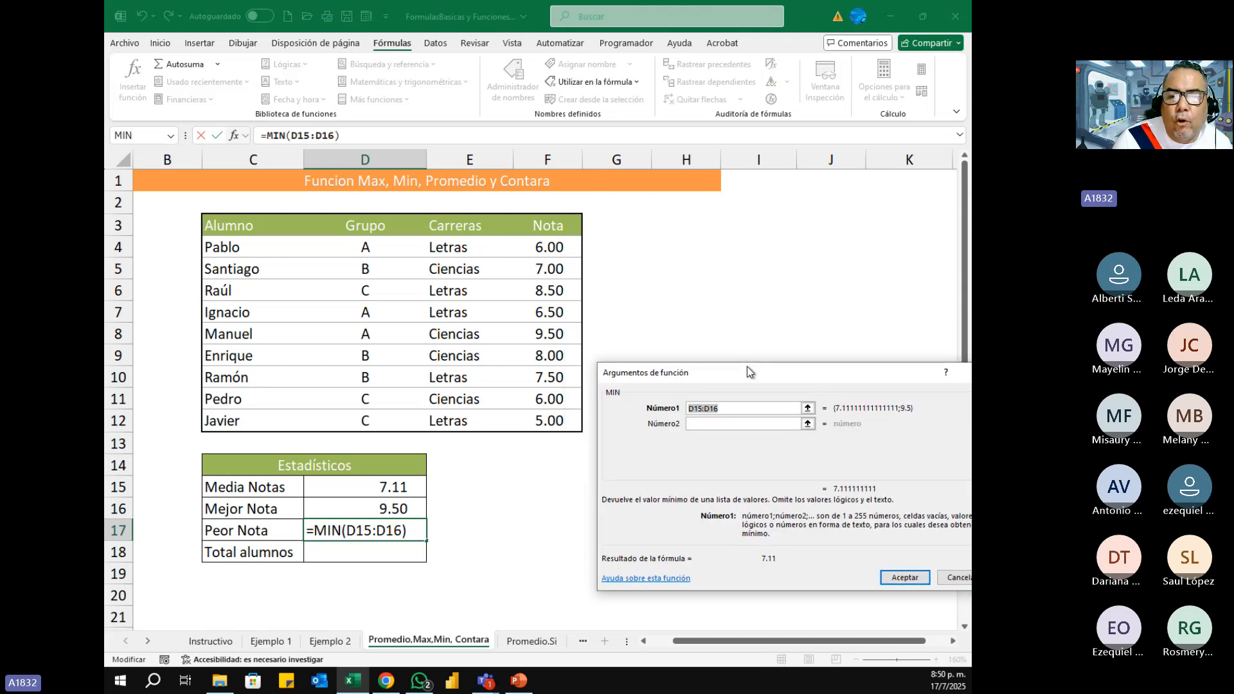
{"action": "left_click_drag", "start_coordinate": [551, 241], "coordinate": [558, 422]}
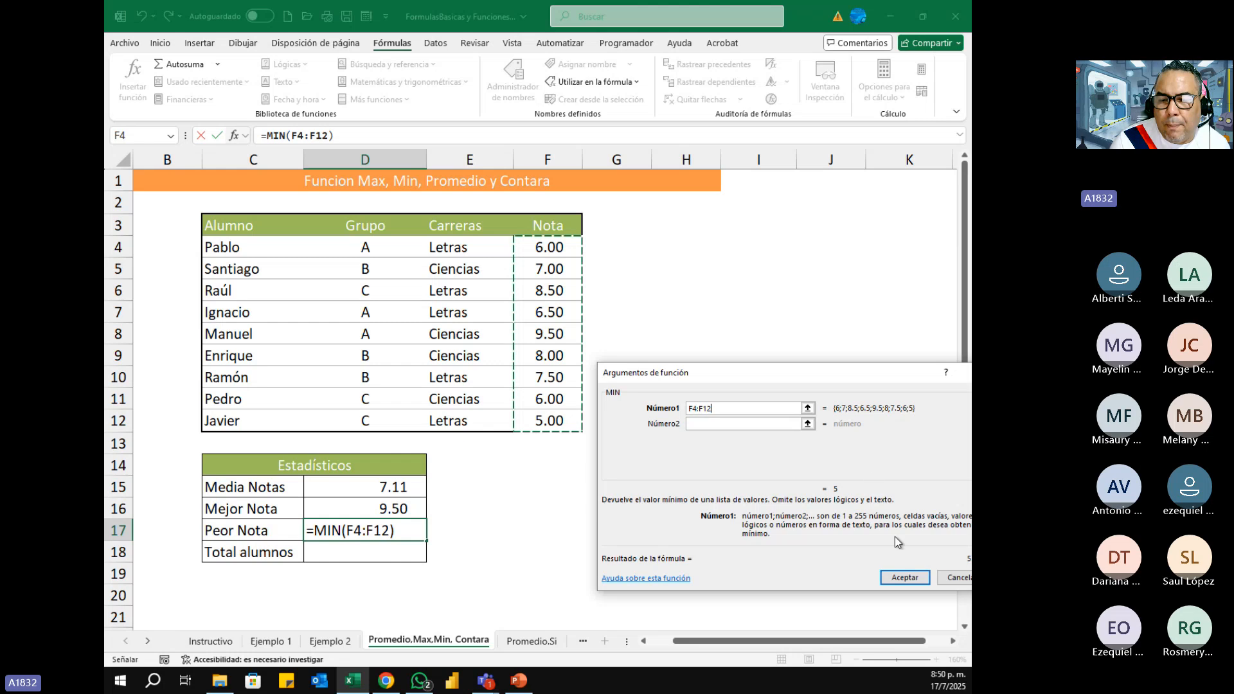
{"action": "left_click", "coordinate": [904, 577]}
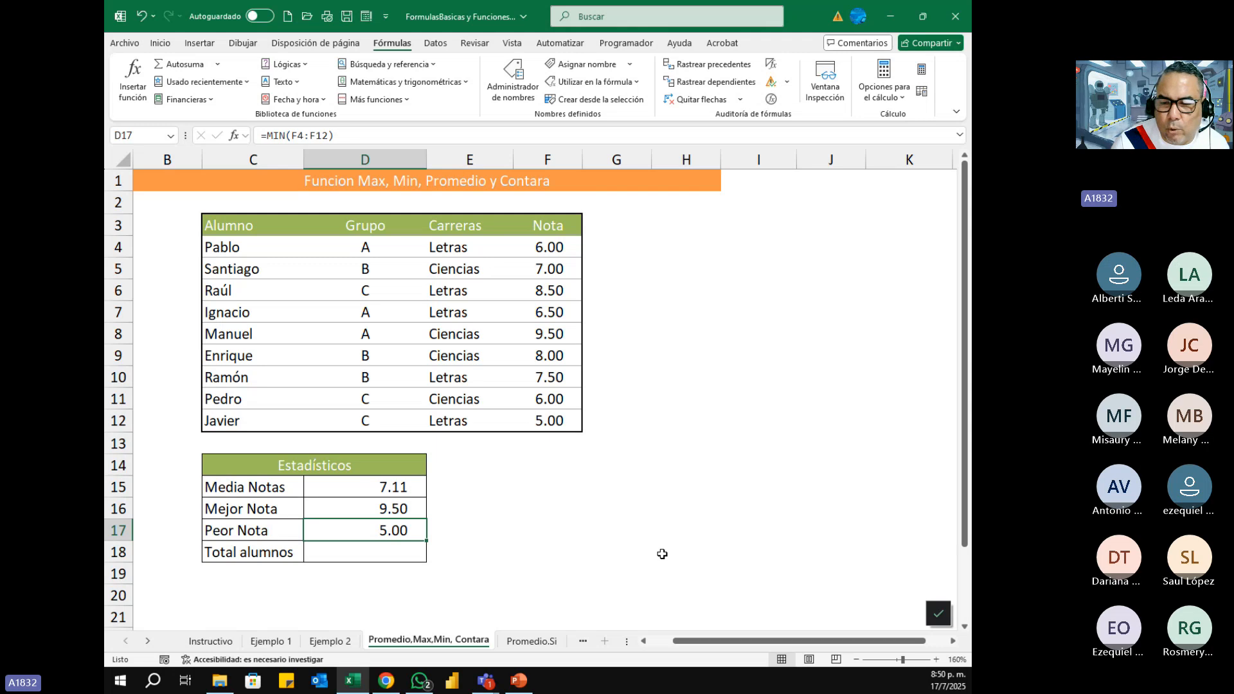
- Search for the CONTARA function and insert it in D18 for Total alumnos, counting the student names in C4:C12
{"action": "left_click", "coordinate": [400, 557]}
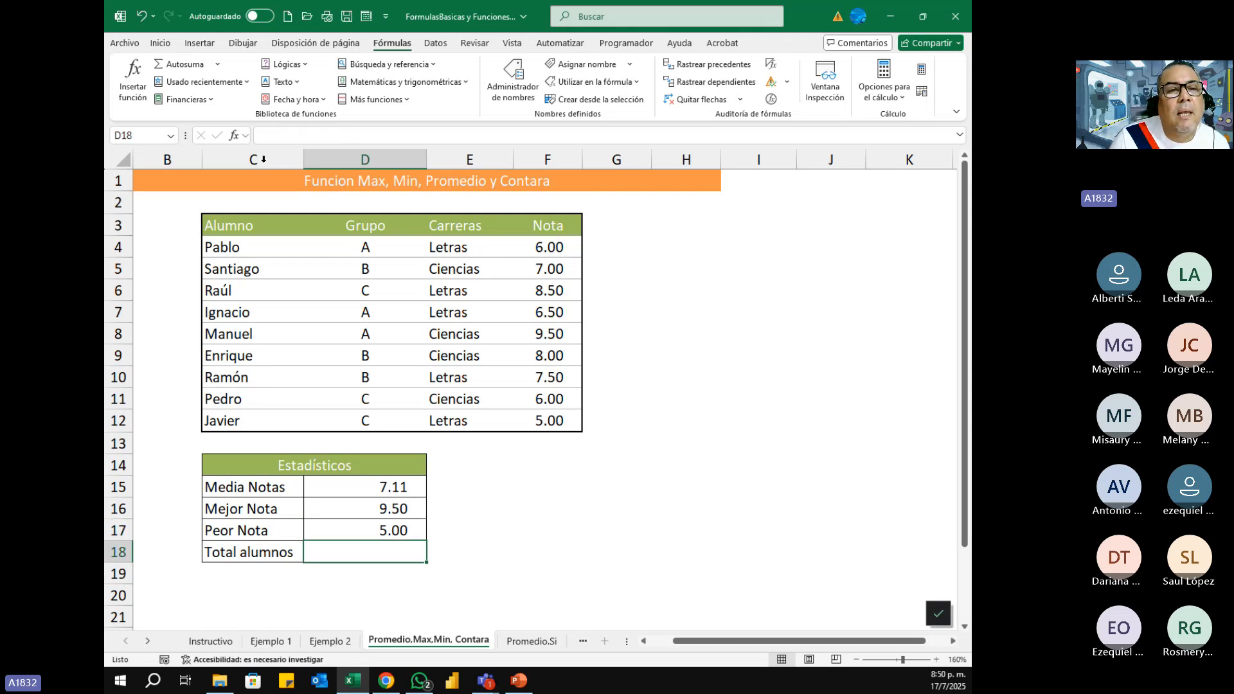
{"action": "left_click", "coordinate": [264, 135]}
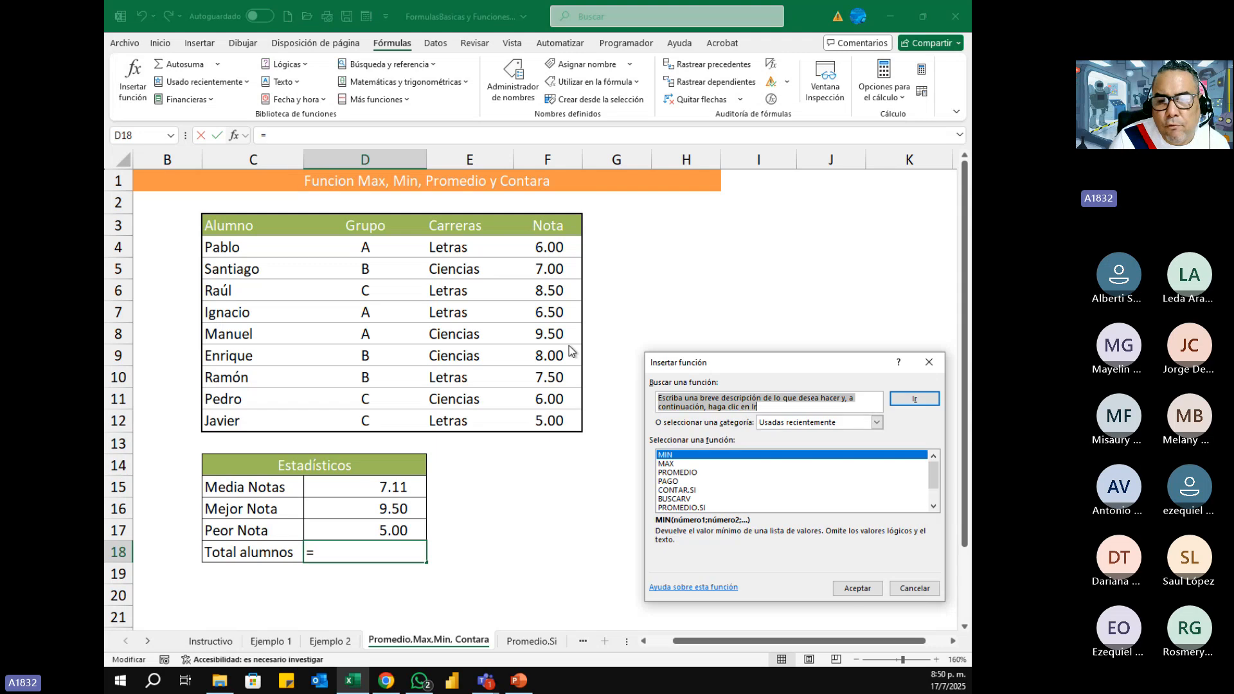
{"action": "left_click_drag", "start_coordinate": [780, 360], "coordinate": [687, 346]}
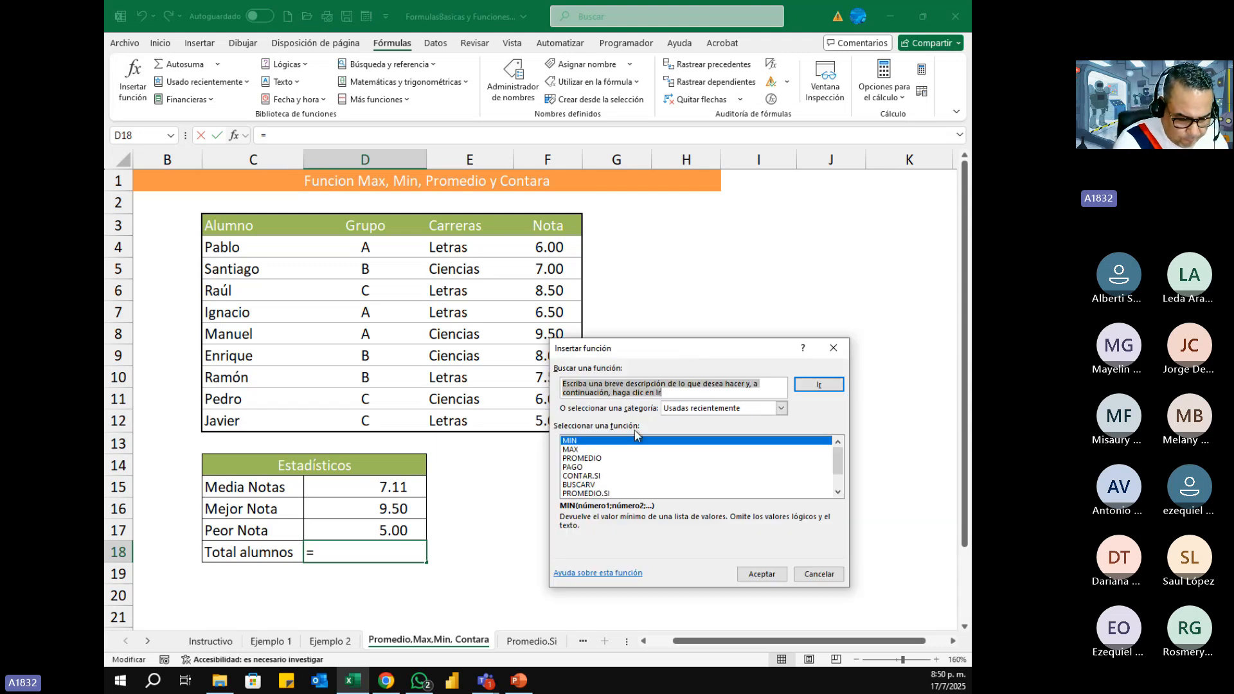
{"action": "type", "text": "CON"}
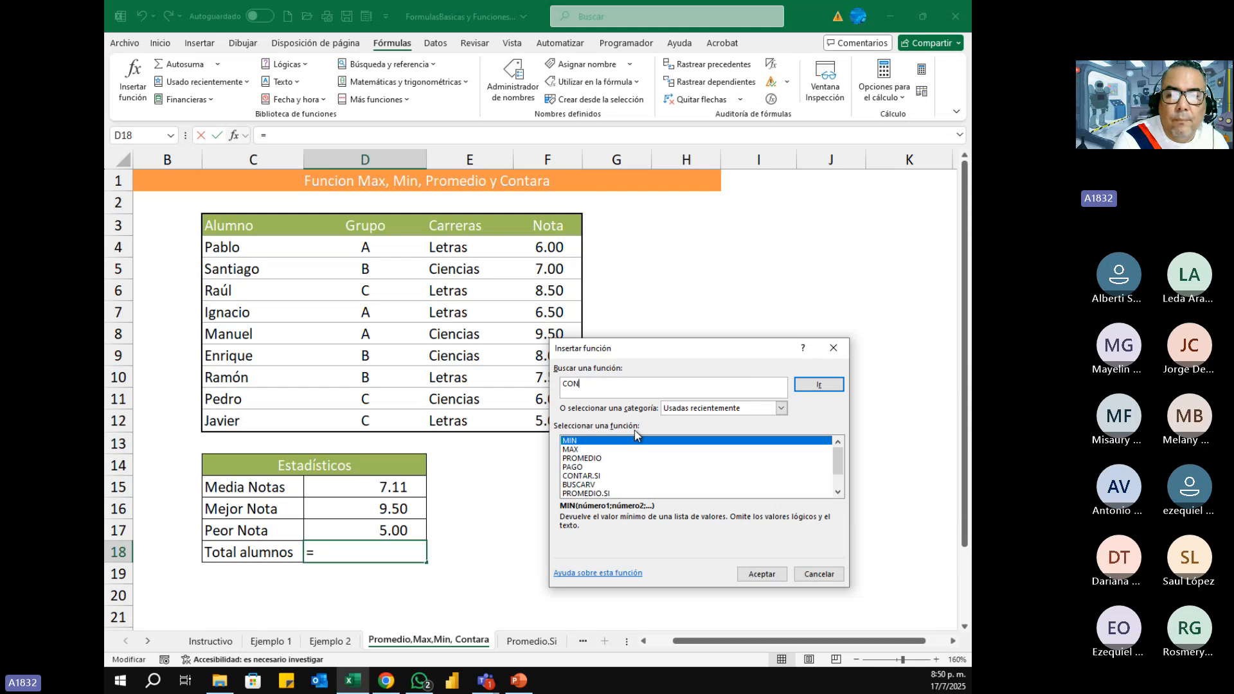
{"action": "type", "text": "TARA"}
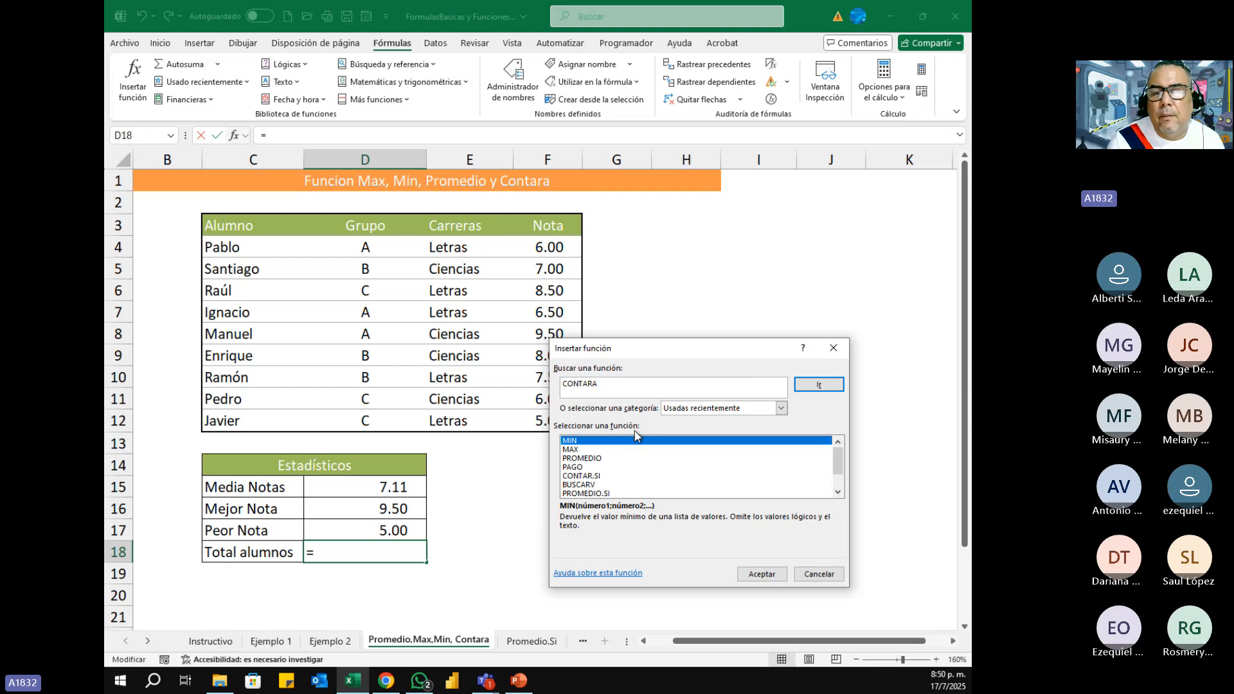
{"action": "left_click", "coordinate": [828, 382]}
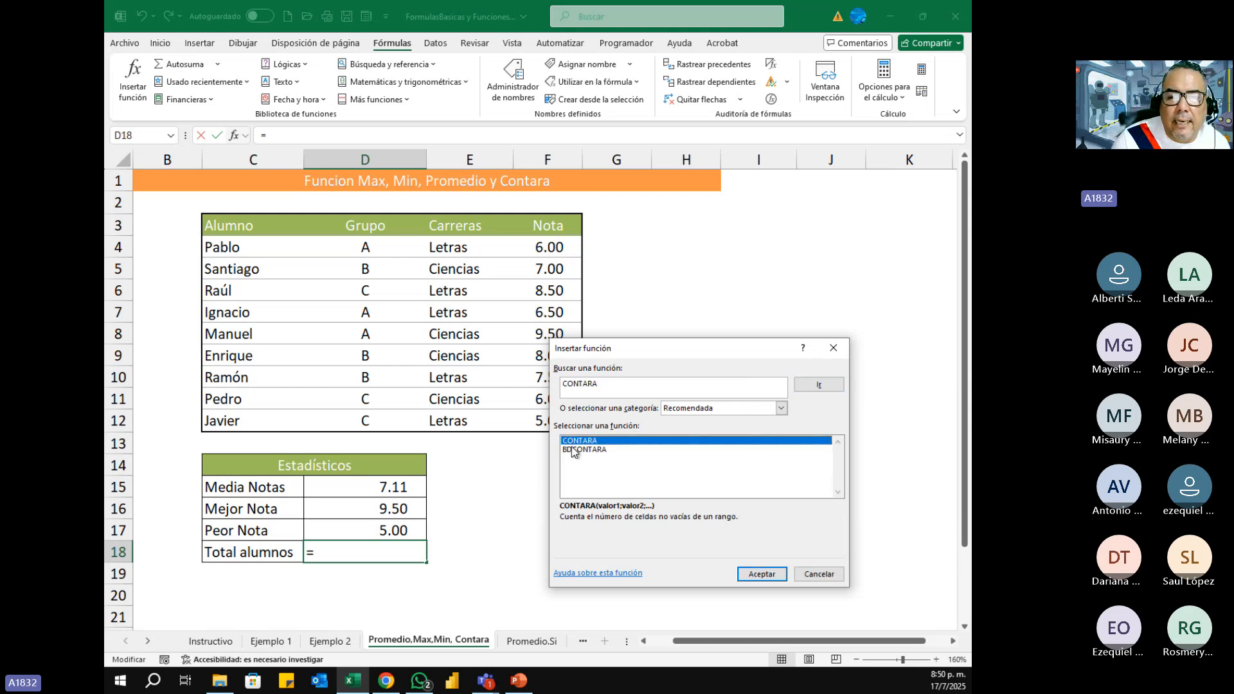
{"action": "left_click", "coordinate": [761, 573]}
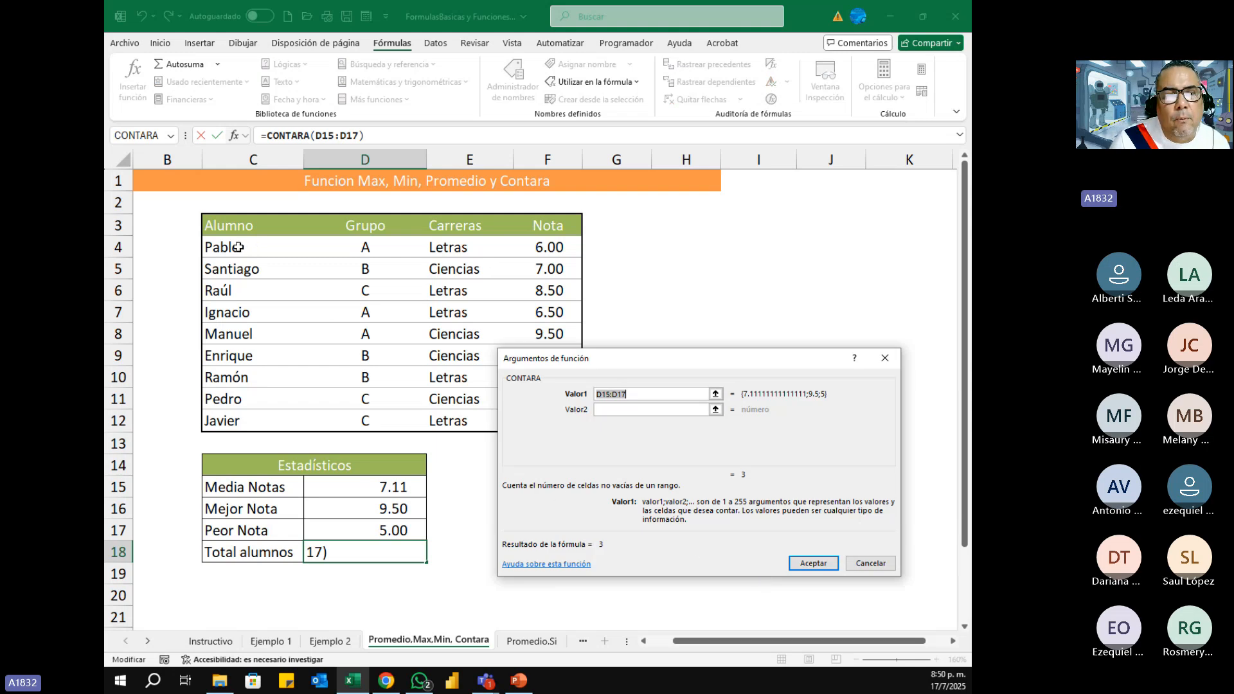
{"action": "left_click_drag", "start_coordinate": [237, 246], "coordinate": [232, 422]}
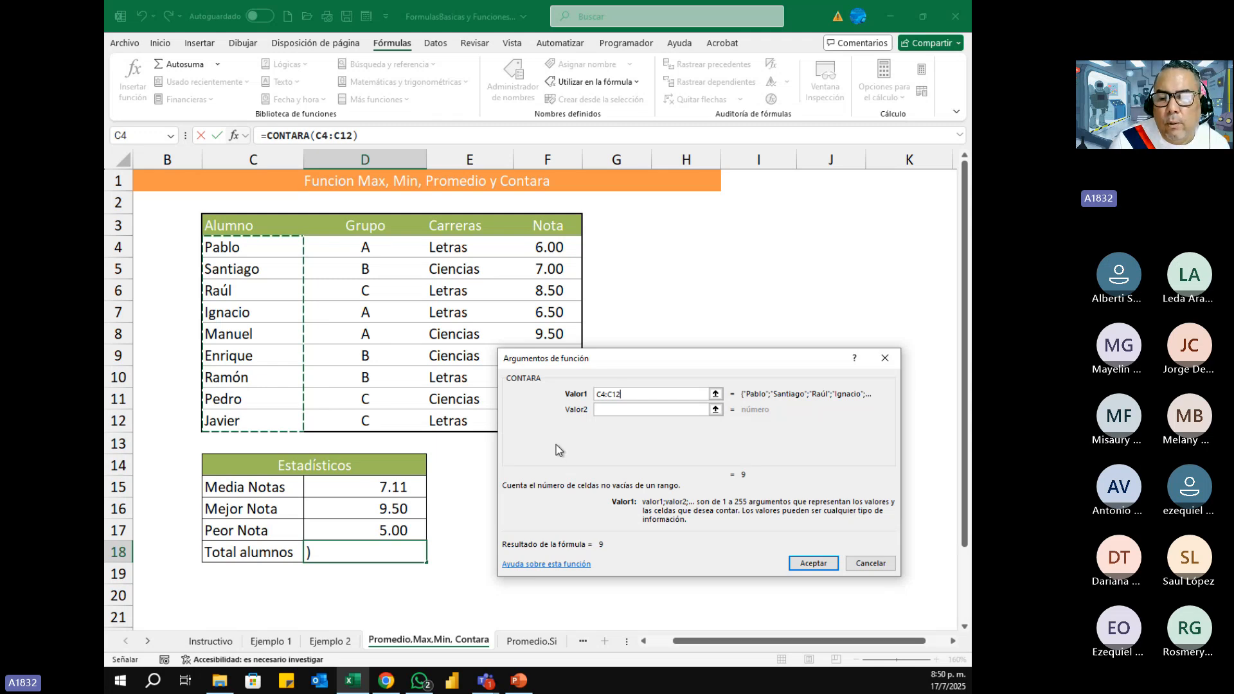
{"action": "left_click", "coordinate": [813, 563]}
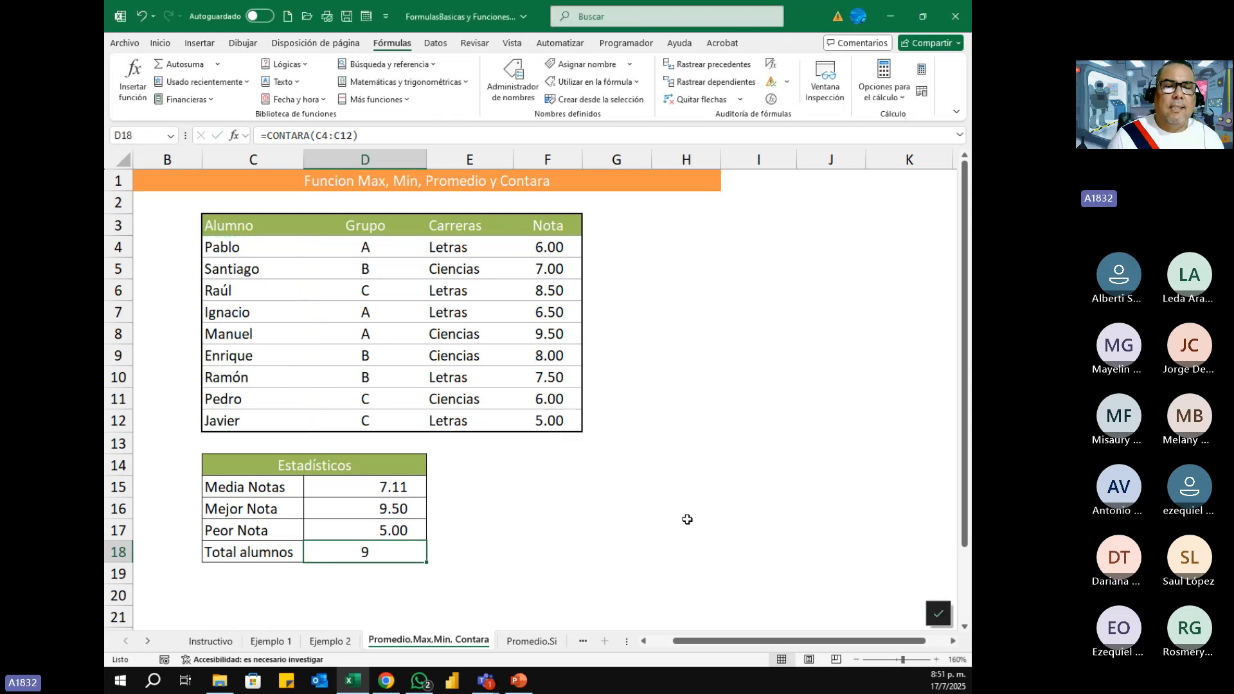